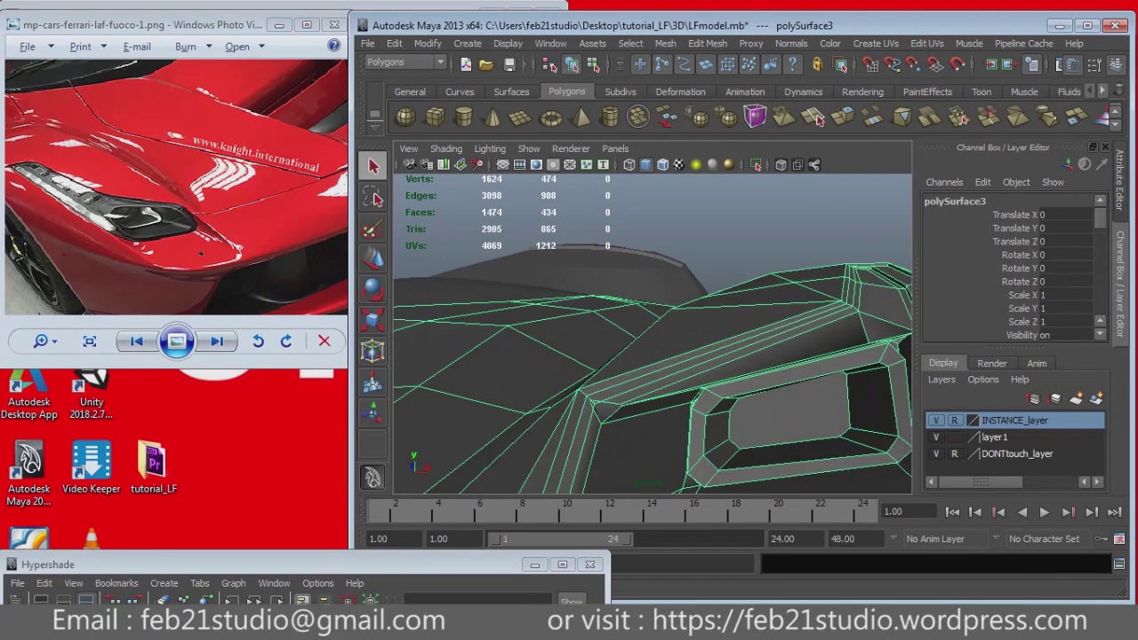
# Step: Tear off the Mesh menu into a floating panel and move it aside
pyautogui.click(708, 42)
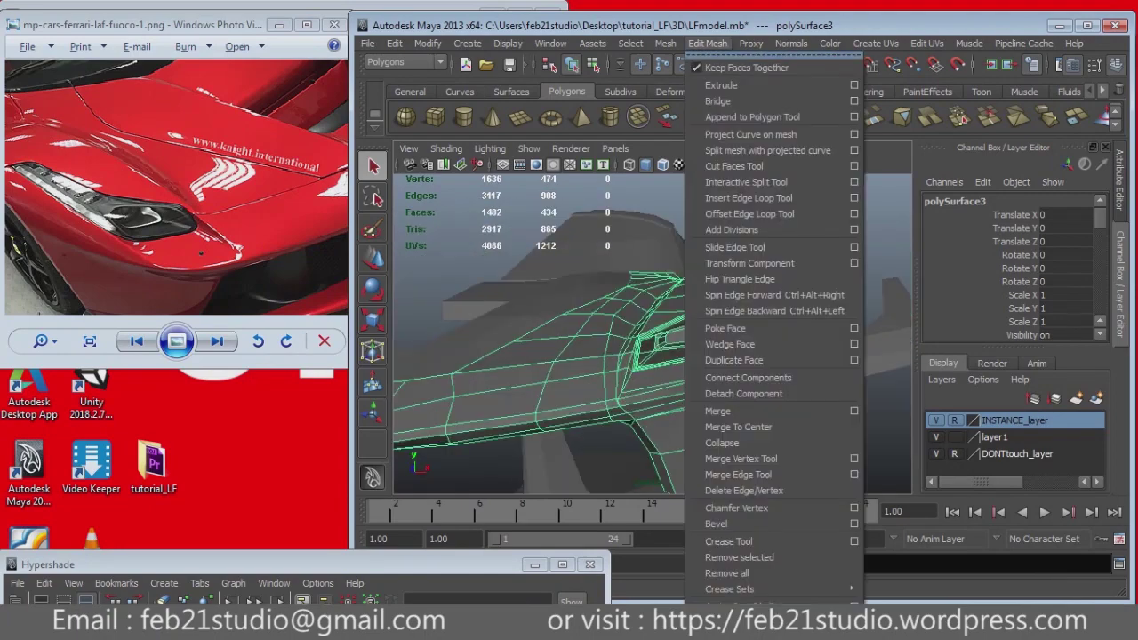
pyautogui.click(744, 51)
pyautogui.moveTo(569, 134); pyautogui.dragTo(338, 302)
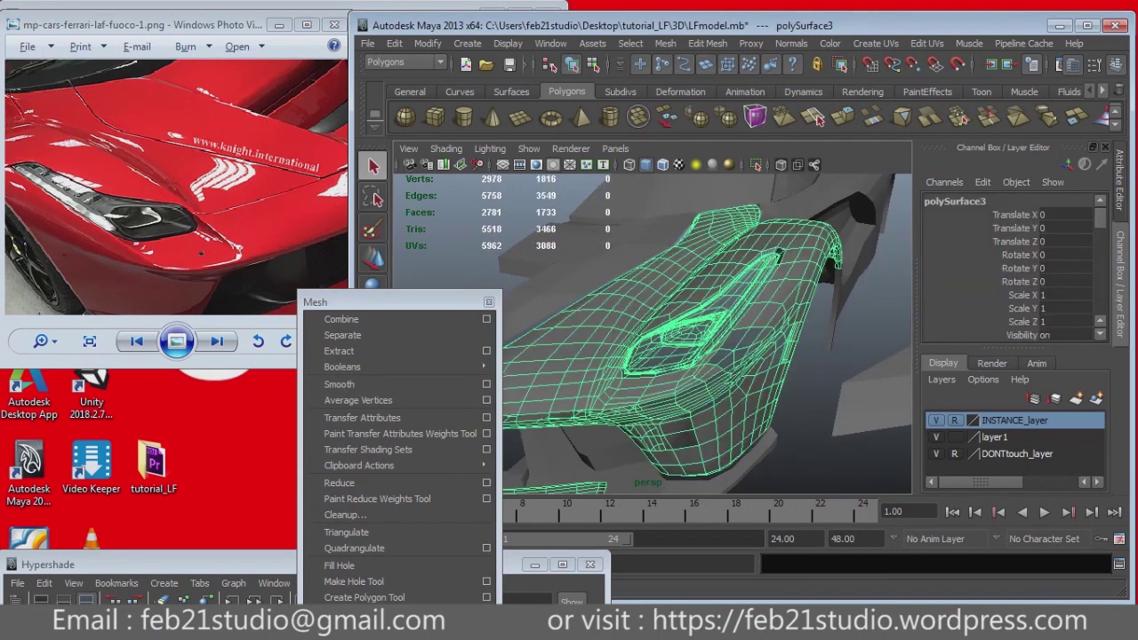
# Step: Bring the Hypershade materials window into view and open a material's options
pyautogui.moveTo(222, 564); pyautogui.dragTo(222, 437)
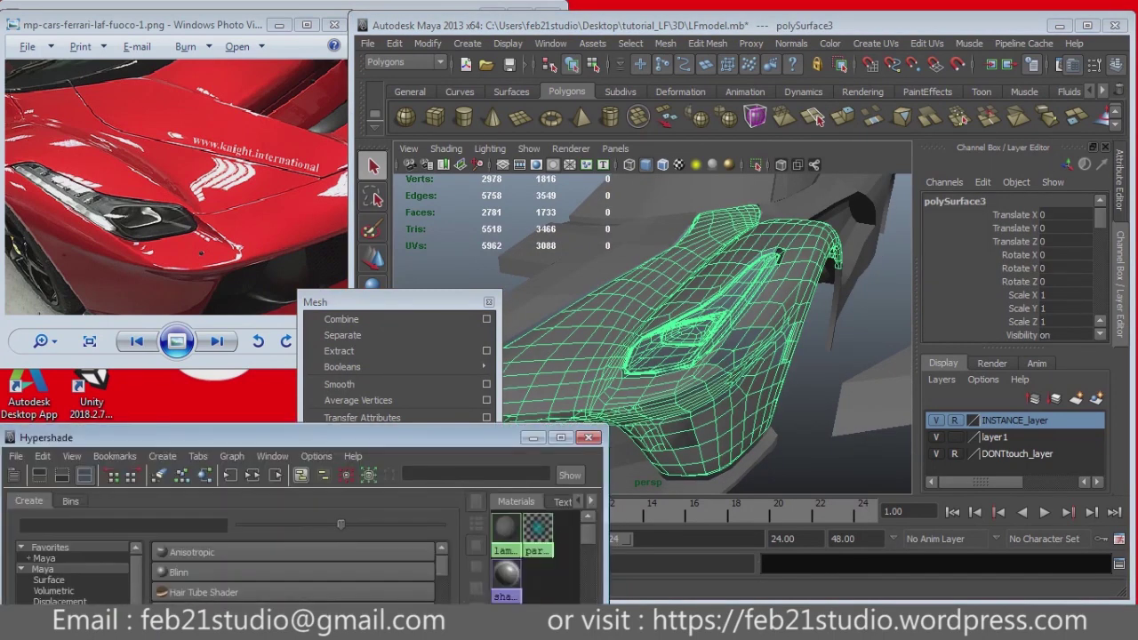
pyautogui.rightClick(355, 533)
pyautogui.click(391, 409)
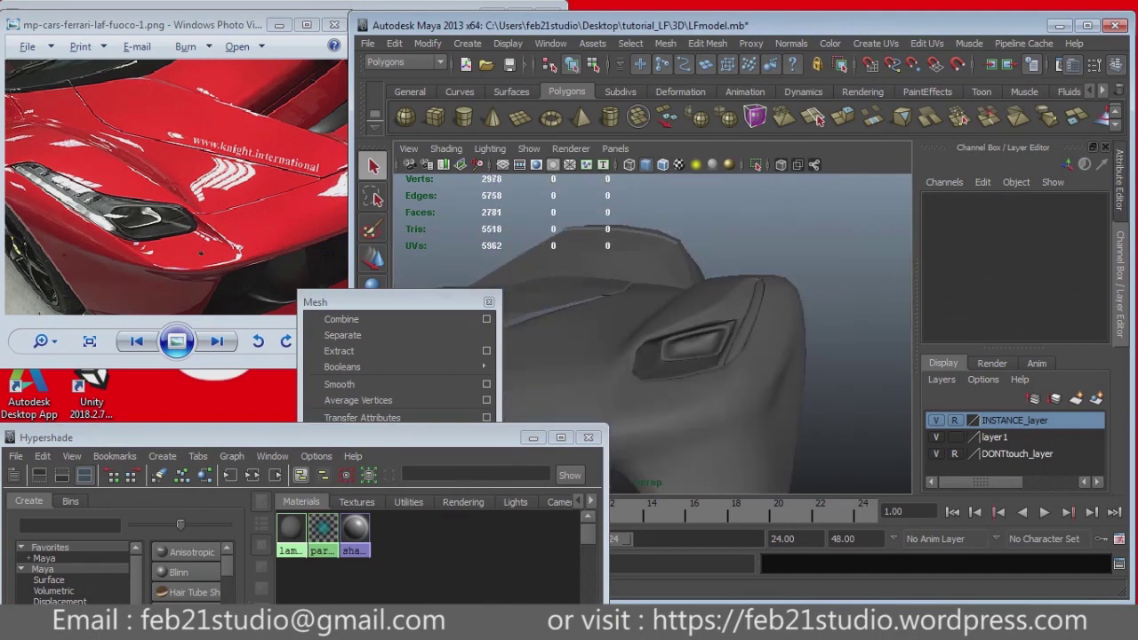
# Step: Undo the Smooth so the car front returns to its 434-face low-poly mesh
pyautogui.hotkey('ctrl', 'z')
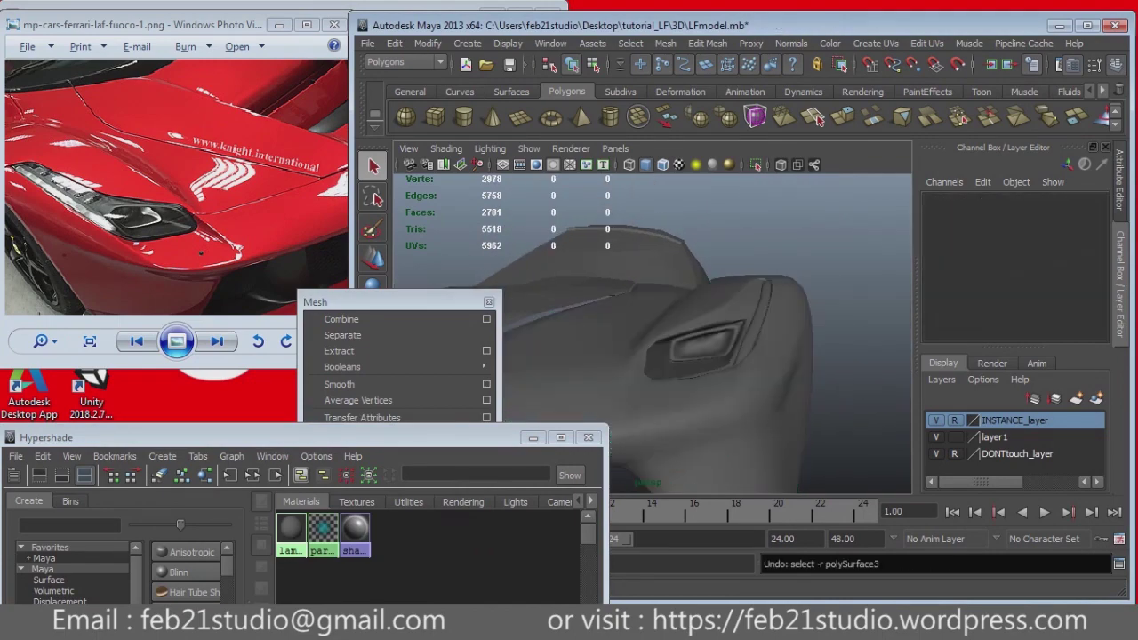
pyautogui.hotkey('ctrl', 'z')
pyautogui.rightClick(294, 526)
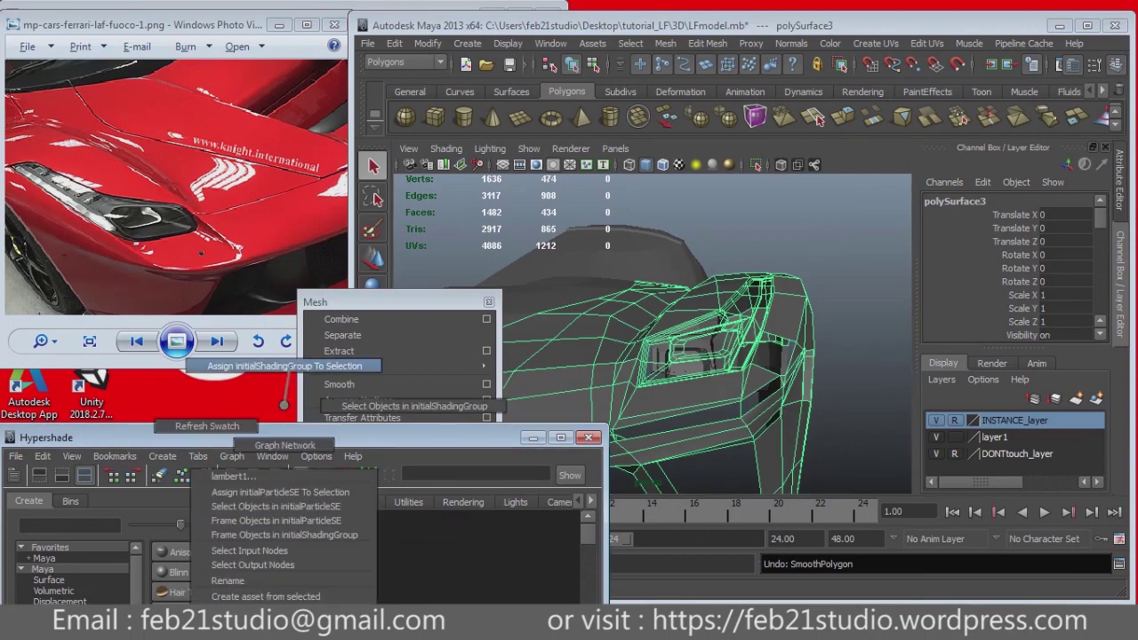
# Step: Delete the vent's inner faces and switch to shaded display
pyautogui.click(285, 366)
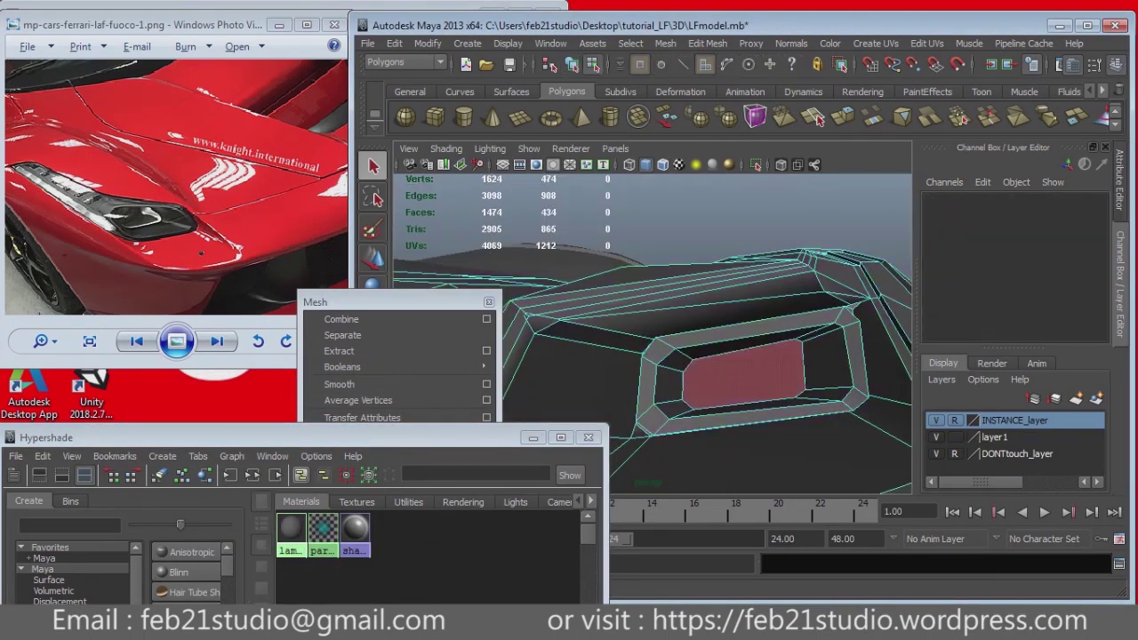
pyautogui.press('Delete')
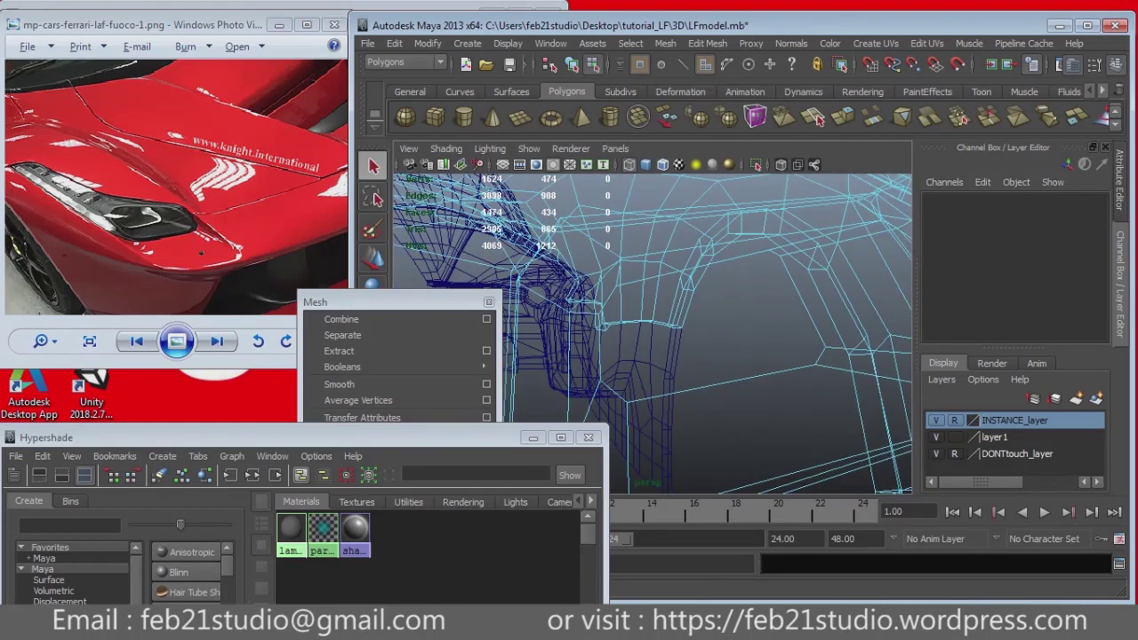
pyautogui.press('5')
# Step: Separate the vent surround faces into their own object, then return to object mode
pyautogui.click(702, 293)
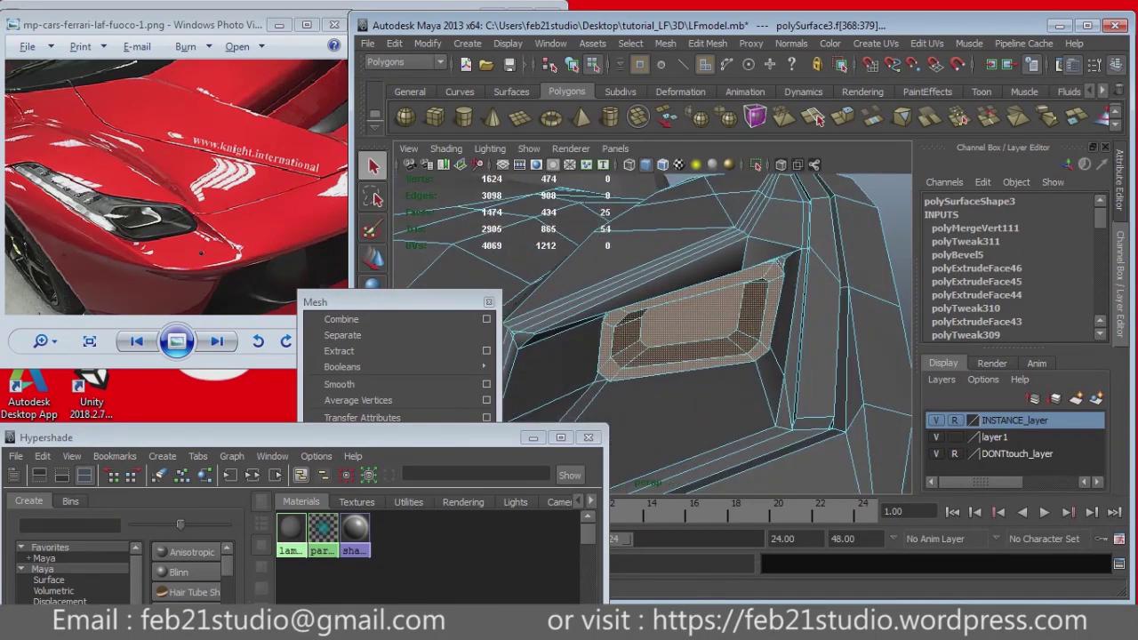
pyautogui.click(342, 334)
pyautogui.press('F8')
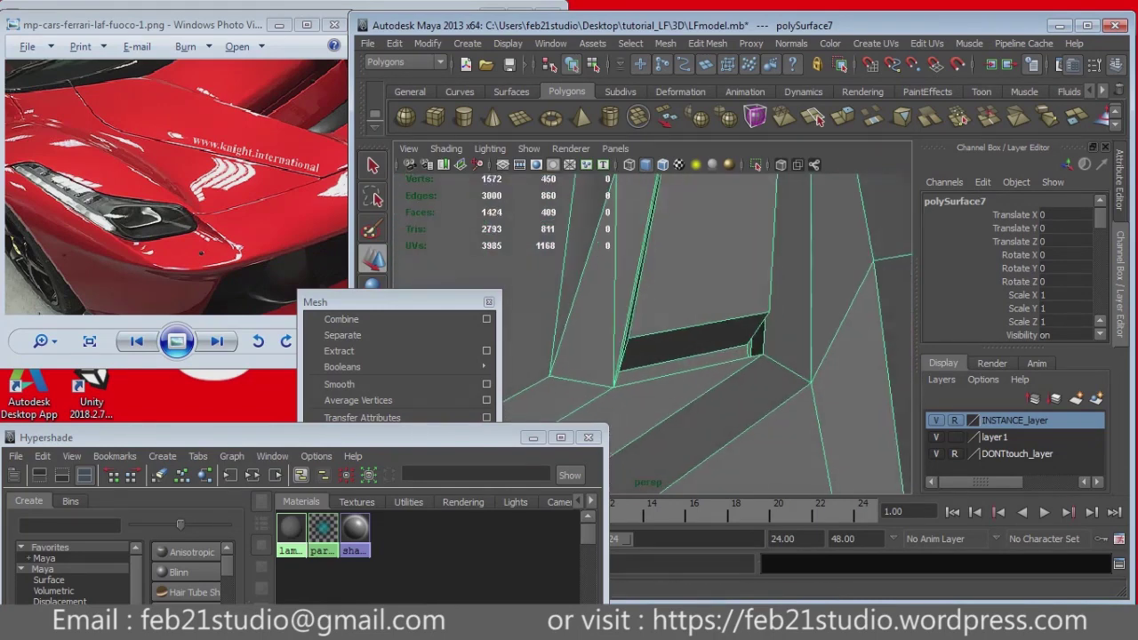
pyautogui.press('F8')
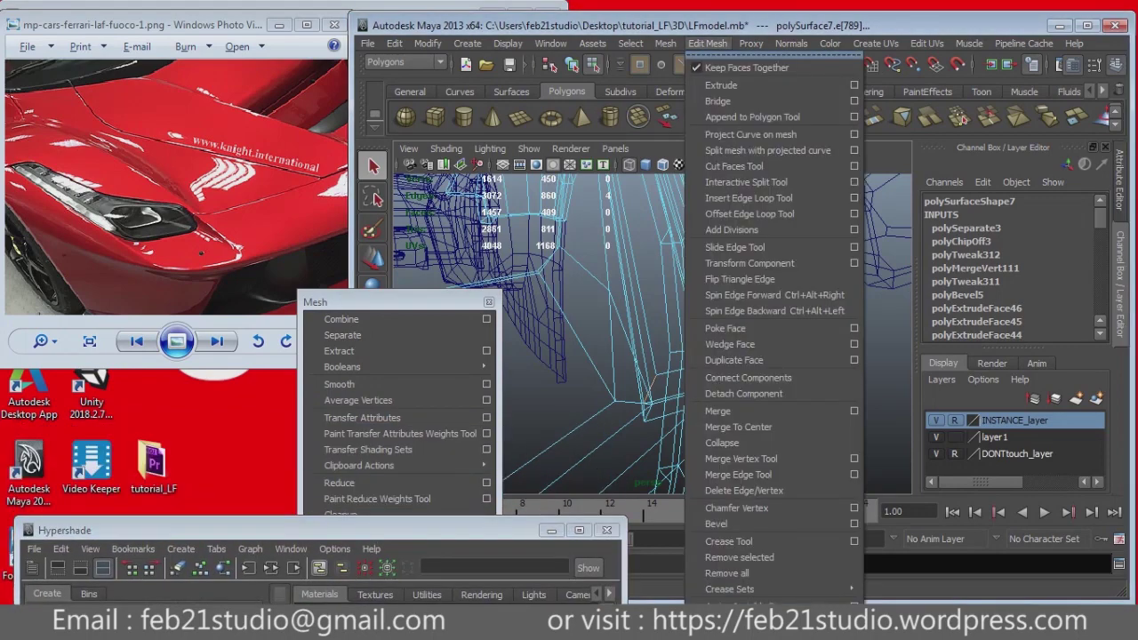
# Step: Open the Bevel options from a torn-off Edit Mesh panel and apply width 0.3138 with 1 segment
pyautogui.click(774, 56)
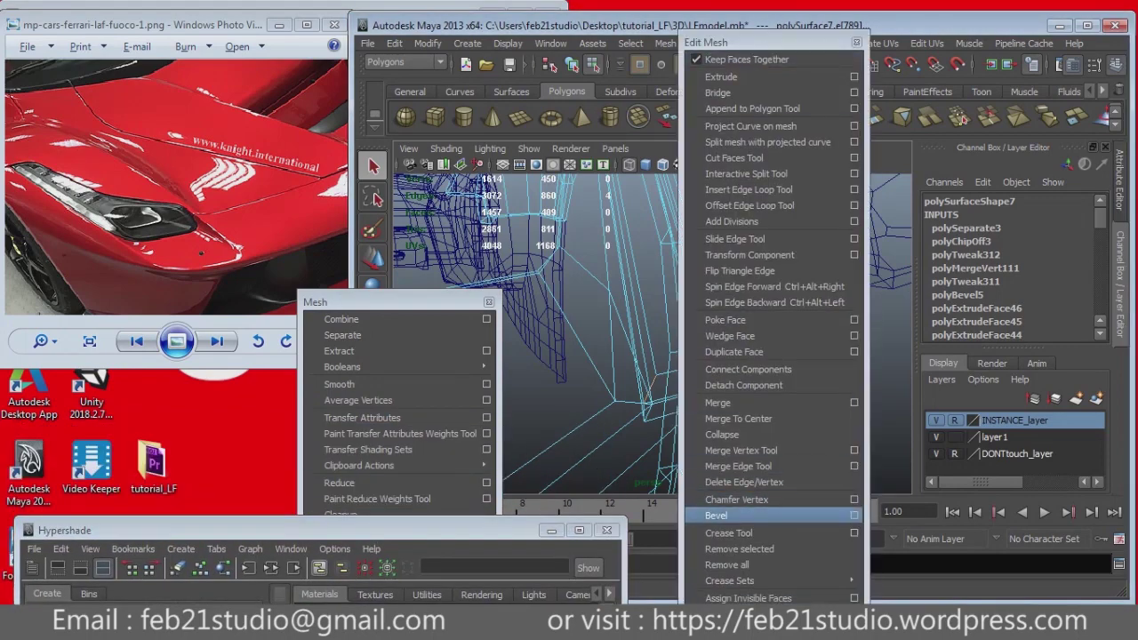
pyautogui.click(854, 515)
pyautogui.moveTo(729, 42); pyautogui.dragTo(968, 105)
pyautogui.keyDown('alt'); pyautogui.moveTo(649, 338); pyautogui.dragTo(685, 342); pyautogui.keyUp('alt')
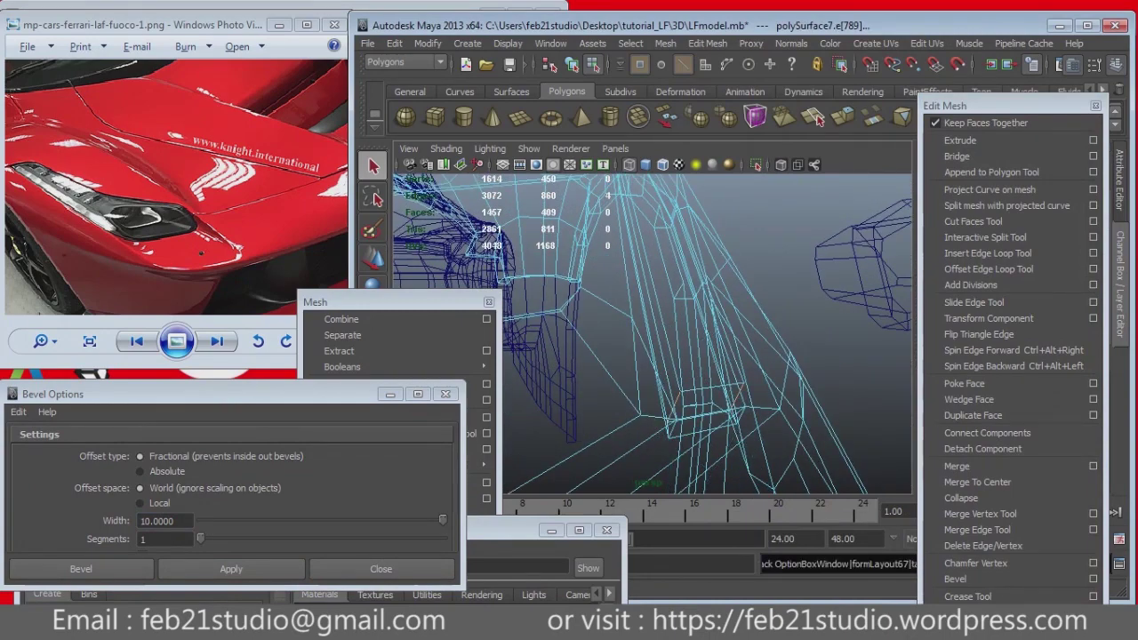
pyautogui.write('0.3138')
pyautogui.press('Return')
# Step: Inspect the bevelled hood edges in smooth shading, previewing a smooth and undoing it
pyautogui.keyDown('alt'); pyautogui.moveTo(649, 338); pyautogui.dragTo(703, 343); pyautogui.keyUp('alt')
pyautogui.press('5')
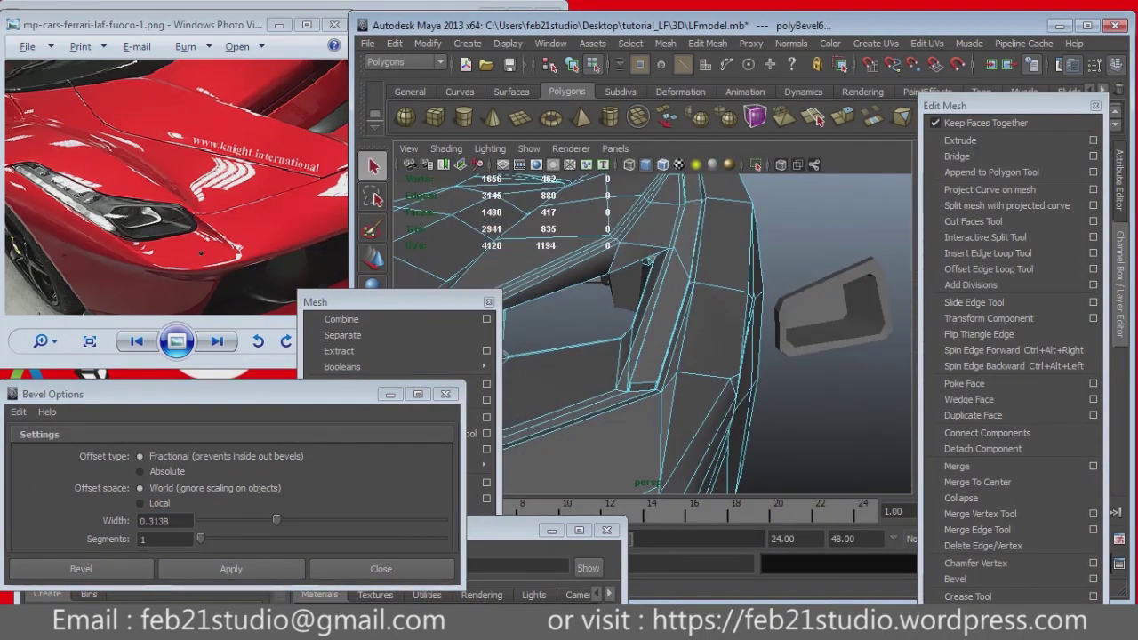
pyautogui.keyDown('alt'); pyautogui.moveTo(649, 259); pyautogui.dragTo(702, 270); pyautogui.keyUp('alt')
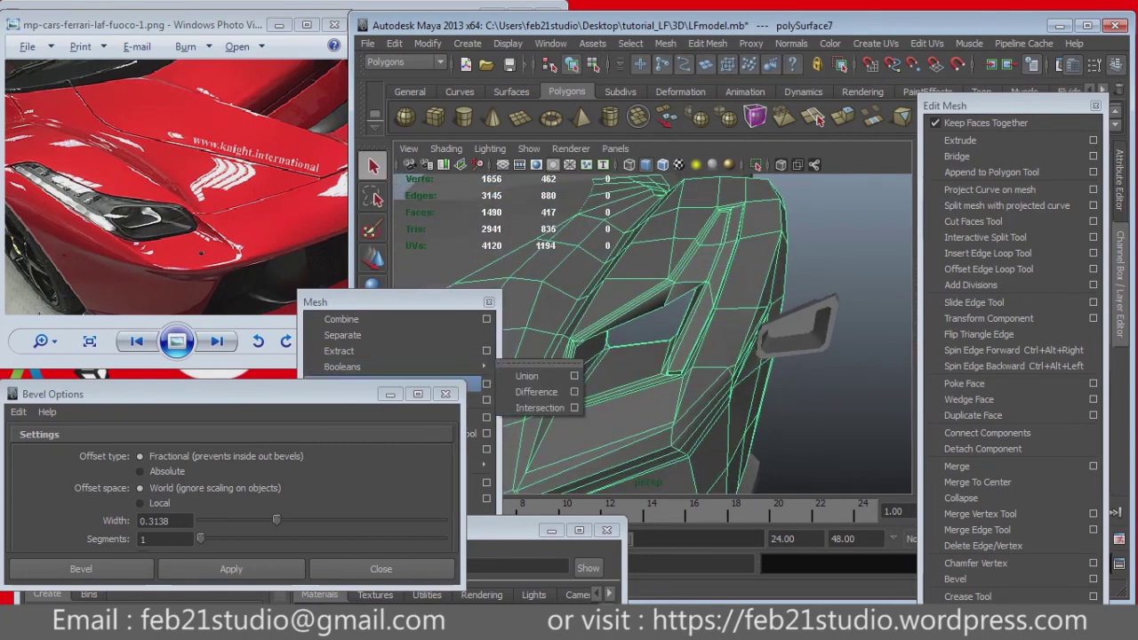
pyautogui.moveTo(89, 394); pyautogui.dragTo(90, 500)
pyautogui.click(339, 384)
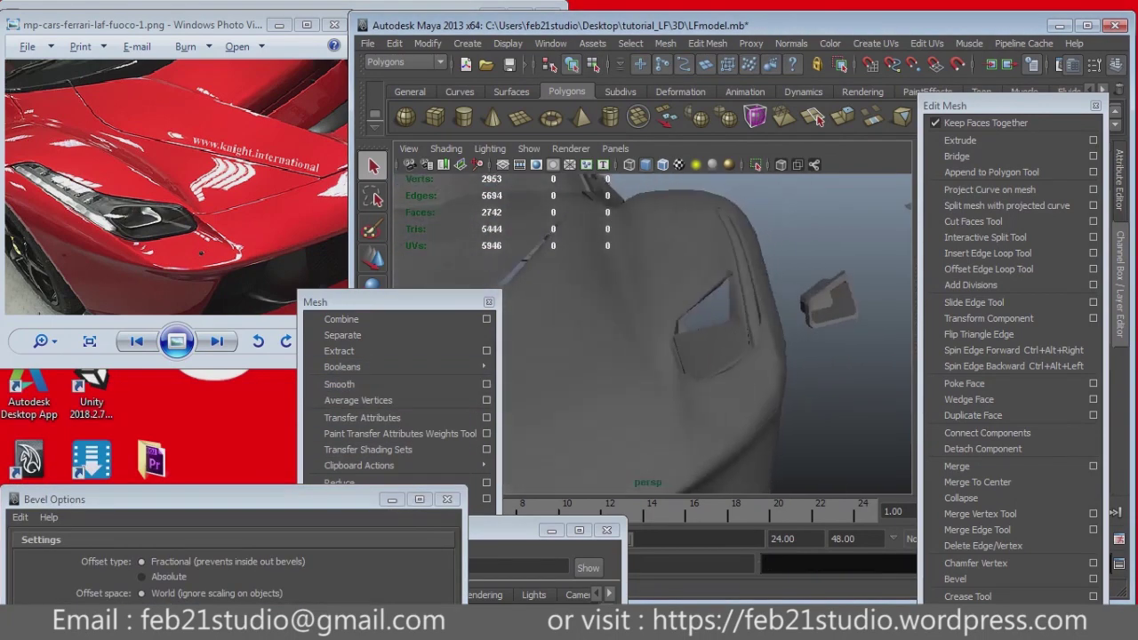
pyautogui.hotkey('ctrl', 'z')
pyautogui.hotkey('ctrl', 'z')
pyautogui.hotkey('ctrl', 'z')
pyautogui.moveTo(649, 338)
pyautogui.keyDown('alt'); pyautogui.mouseDown()
pyautogui.moveTo(711, 329)
pyautogui.moveTo(675, 337)
pyautogui.moveTo(729, 311)
pyautogui.moveTo(702, 334)
pyautogui.moveTo(729, 320)
pyautogui.moveTo(694, 329)
pyautogui.moveTo(782, 293)
pyautogui.moveTo(747, 347)
pyautogui.moveTo(666, 267)
pyautogui.mouseUp(); pyautogui.keyUp('alt')
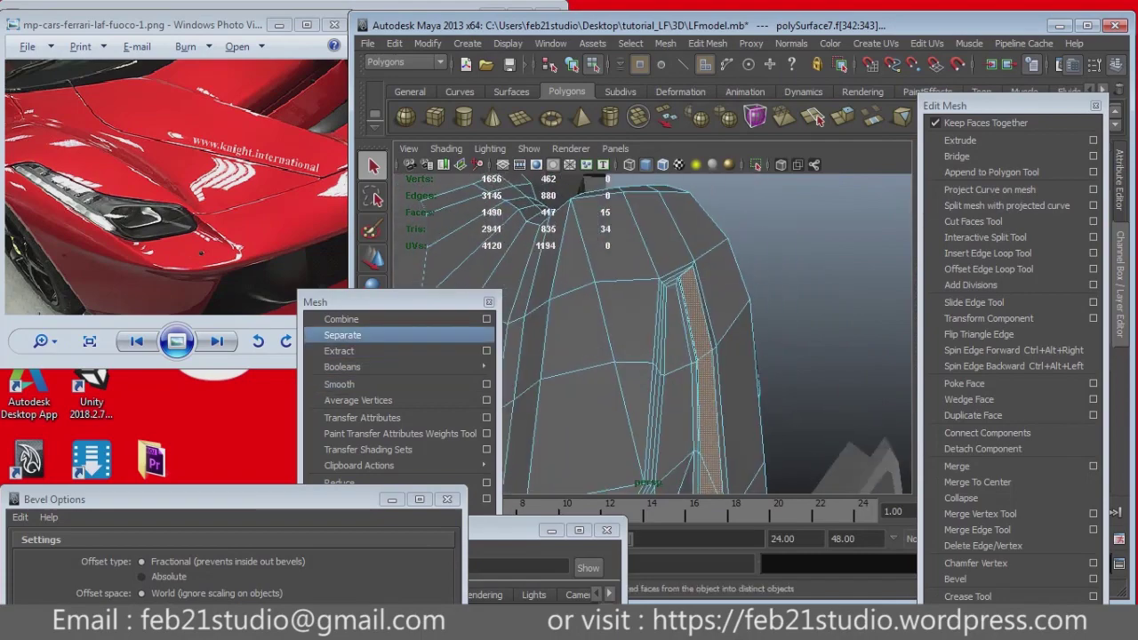
# Step: Pull the separated strip away from the hood body
pyautogui.keyDown('alt'); pyautogui.moveTo(805, 466); pyautogui.dragTo(765, 427); pyautogui.keyUp('alt')
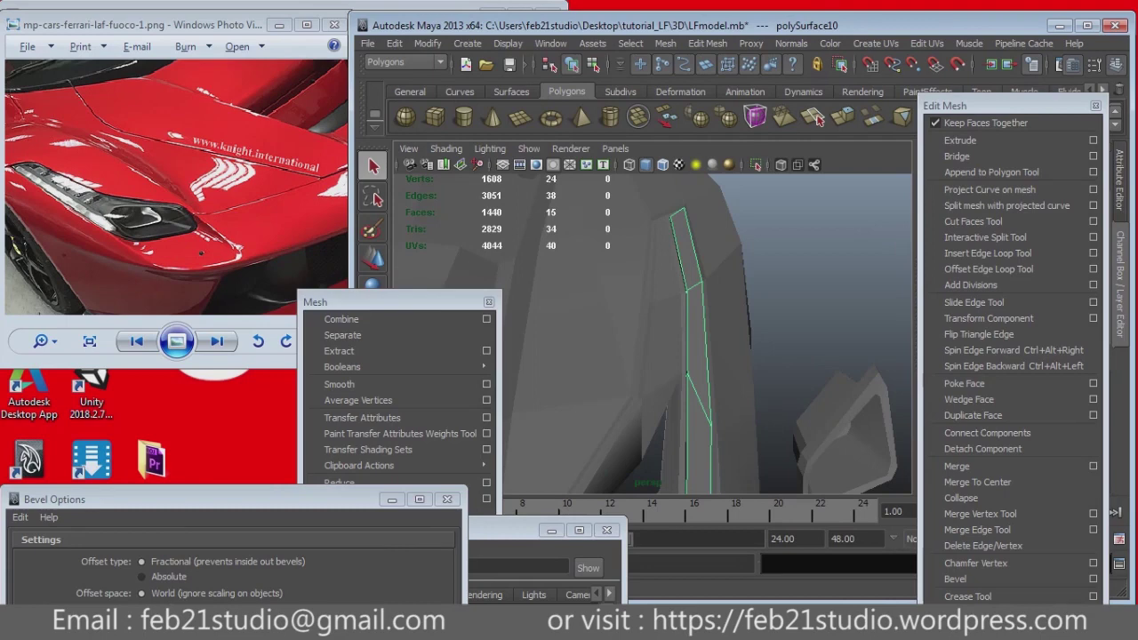
pyautogui.keyDown('alt'); pyautogui.moveTo(711, 338); pyautogui.dragTo(675, 329); pyautogui.keyUp('alt')
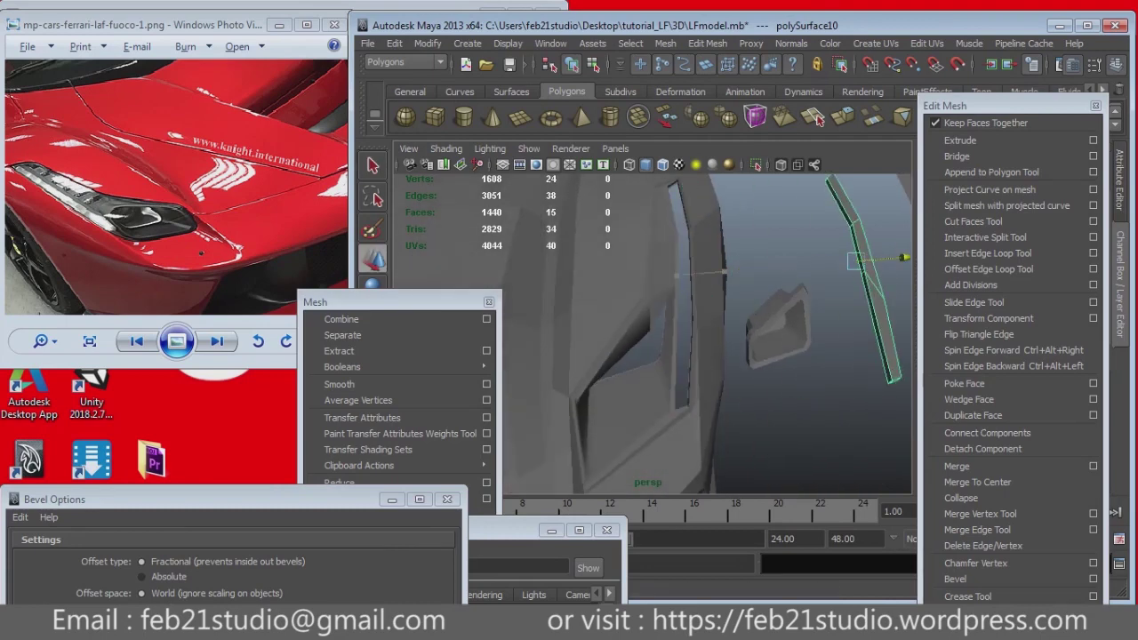
pyautogui.keyDown('alt'); pyautogui.moveTo(711, 338); pyautogui.dragTo(676, 329); pyautogui.keyUp('alt')
# Step: Delete the small vent piece and inspect the hood edge up close
pyautogui.click(754, 336)
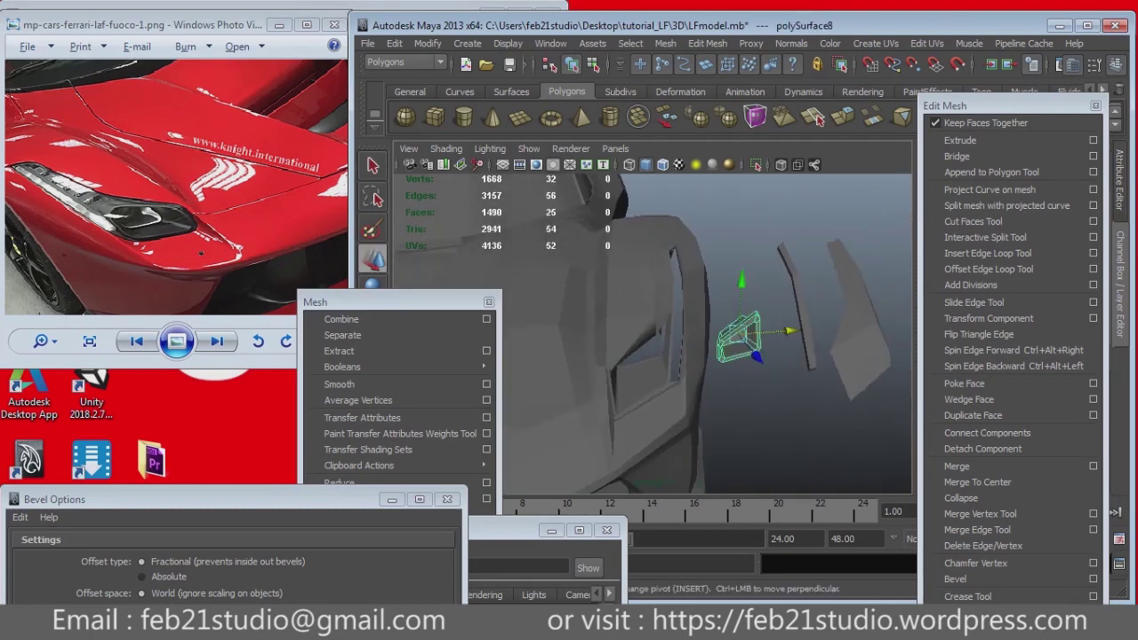
pyautogui.press('Delete')
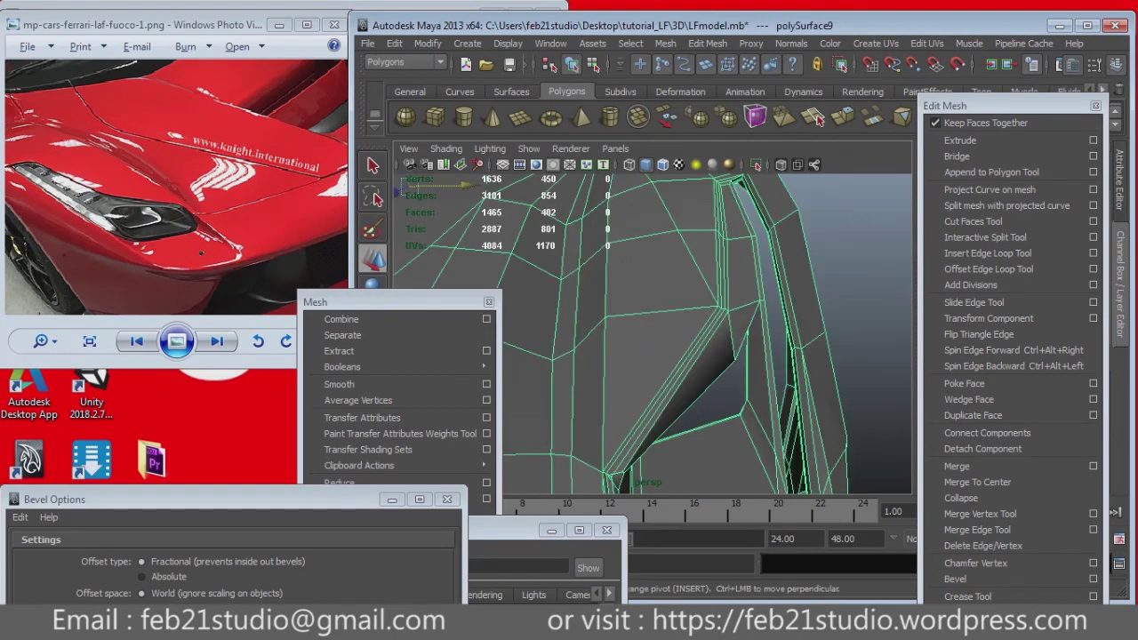
pyautogui.keyDown('alt'); pyautogui.moveTo(711, 338); pyautogui.dragTo(658, 324); pyautogui.keyUp('alt')
pyautogui.moveTo(658, 325)
pyautogui.keyDown('alt'); pyautogui.mouseDown(button='right')
pyautogui.moveTo(711, 338)
pyautogui.moveTo(658, 329)
pyautogui.mouseUp(button='right'); pyautogui.keyUp('alt')
pyautogui.keyDown('alt'); pyautogui.moveTo(658, 329); pyautogui.dragTo(685, 336); pyautogui.keyUp('alt')
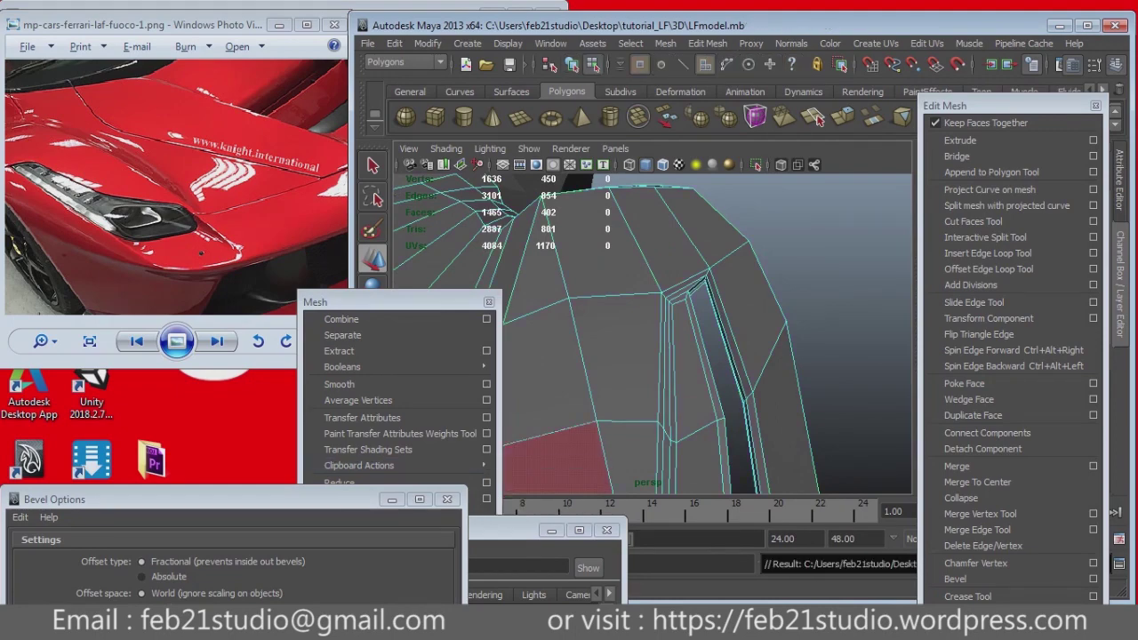
pyautogui.moveTo(693, 338)
pyautogui.keyDown('alt'); pyautogui.mouseDown()
pyautogui.moveTo(658, 325)
pyautogui.moveTo(693, 336)
pyautogui.moveTo(662, 329)
pyautogui.moveTo(671, 311)
pyautogui.moveTo(667, 324)
pyautogui.moveTo(675, 320)
pyautogui.mouseUp(); pyautogui.keyUp('alt')
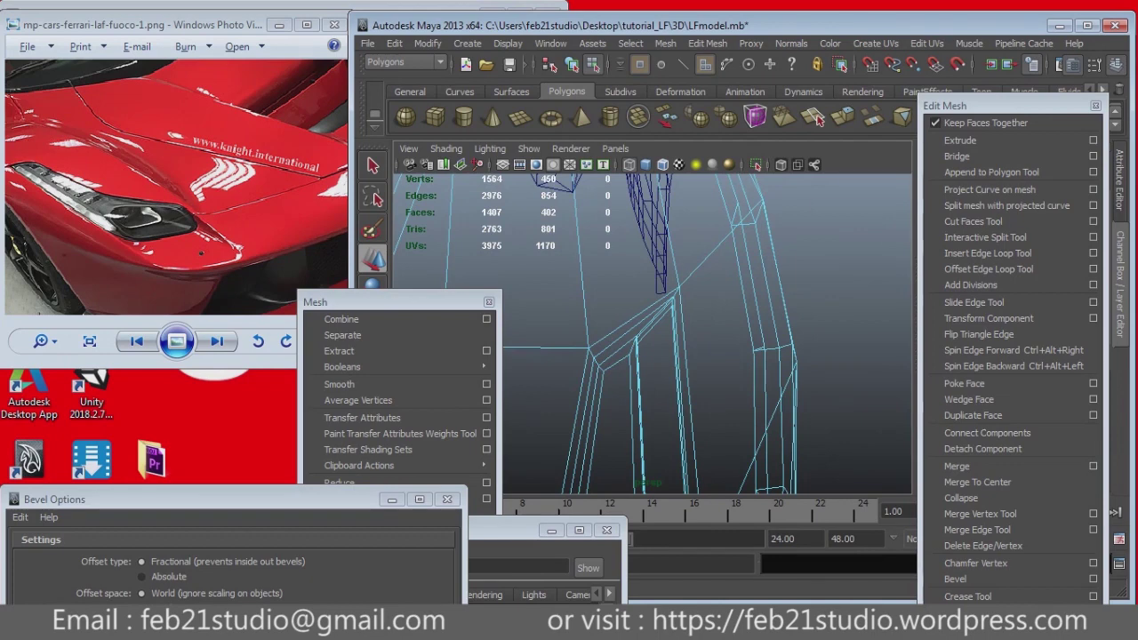
# Step: Select the side-panel faces and frame the view on them
pyautogui.press('q')
pyautogui.keyDown('alt'); pyautogui.moveTo(662, 329); pyautogui.dragTo(636, 320); pyautogui.keyUp('alt')
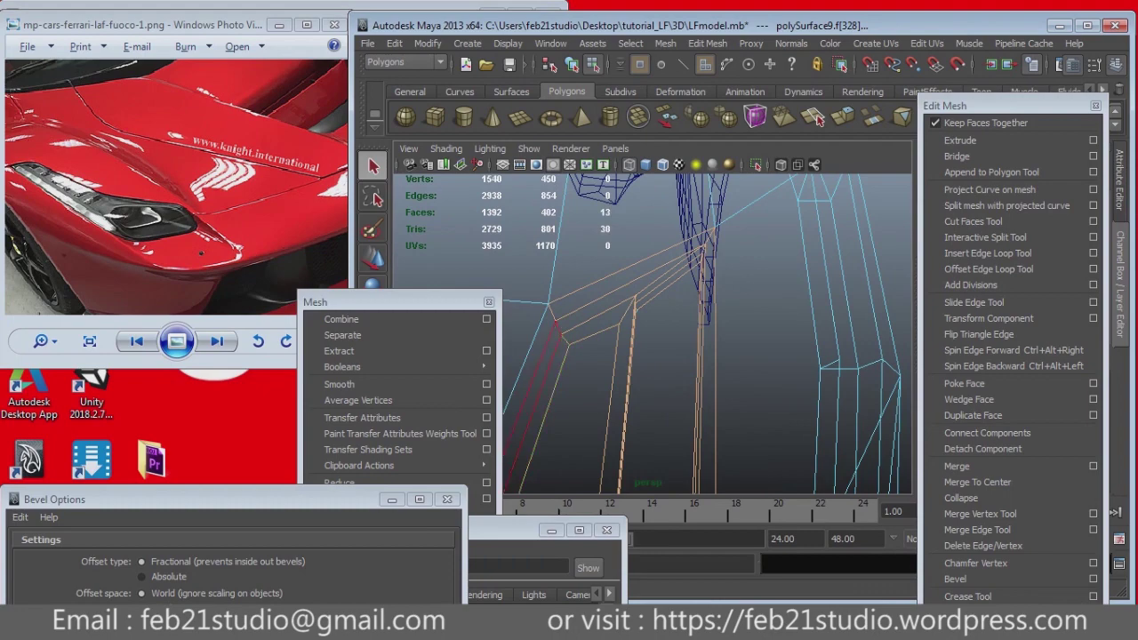
pyautogui.press('f')
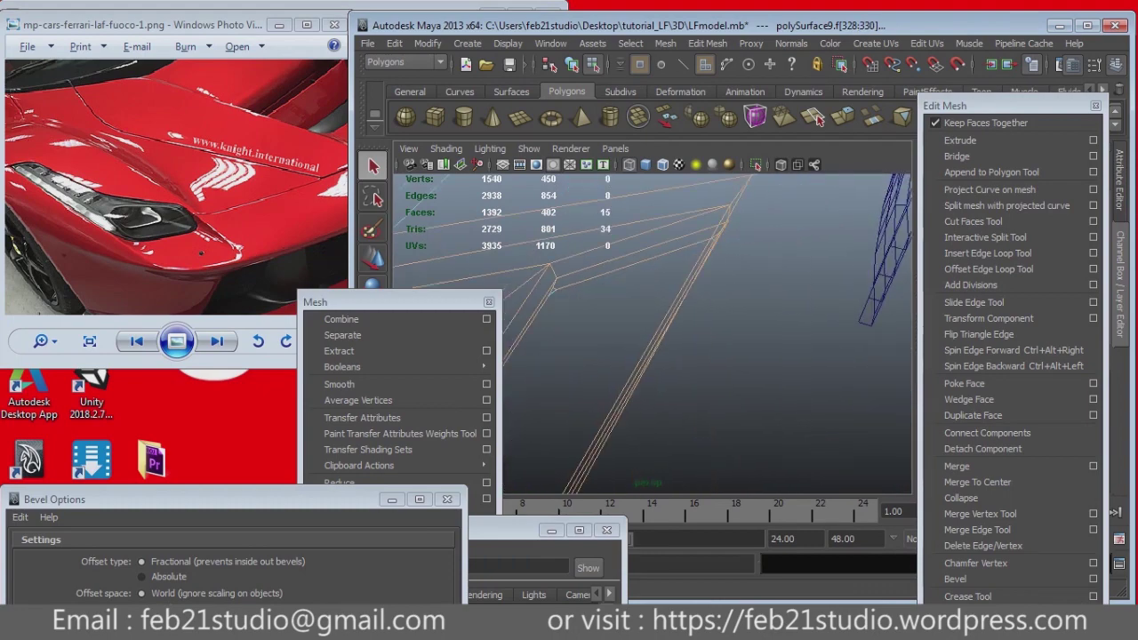
pyautogui.press('f')
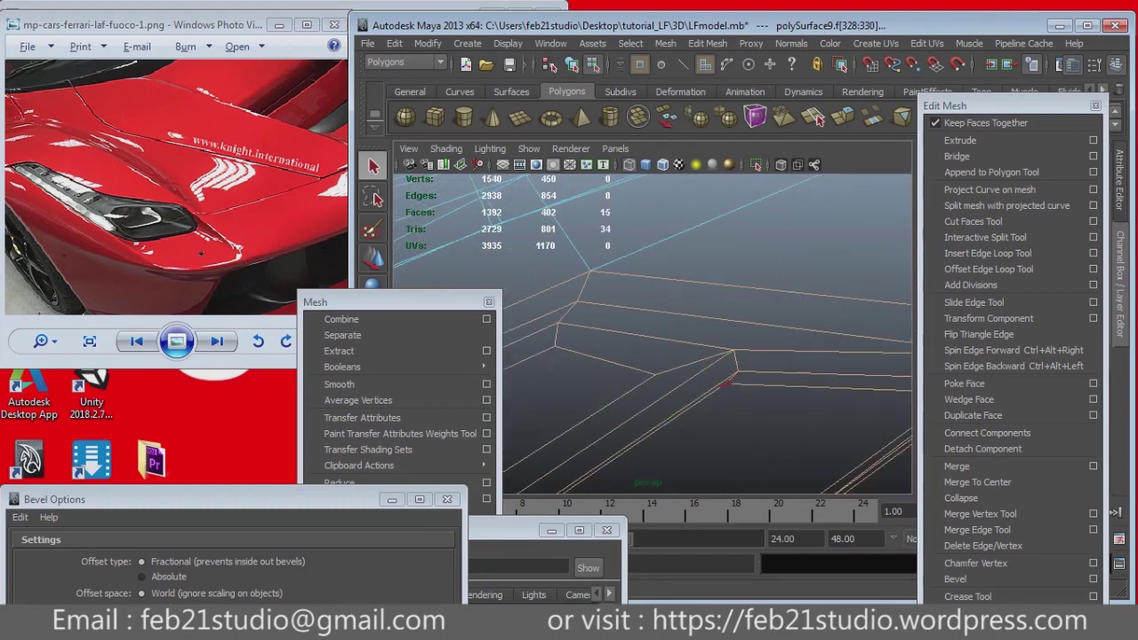
pyautogui.press('f')
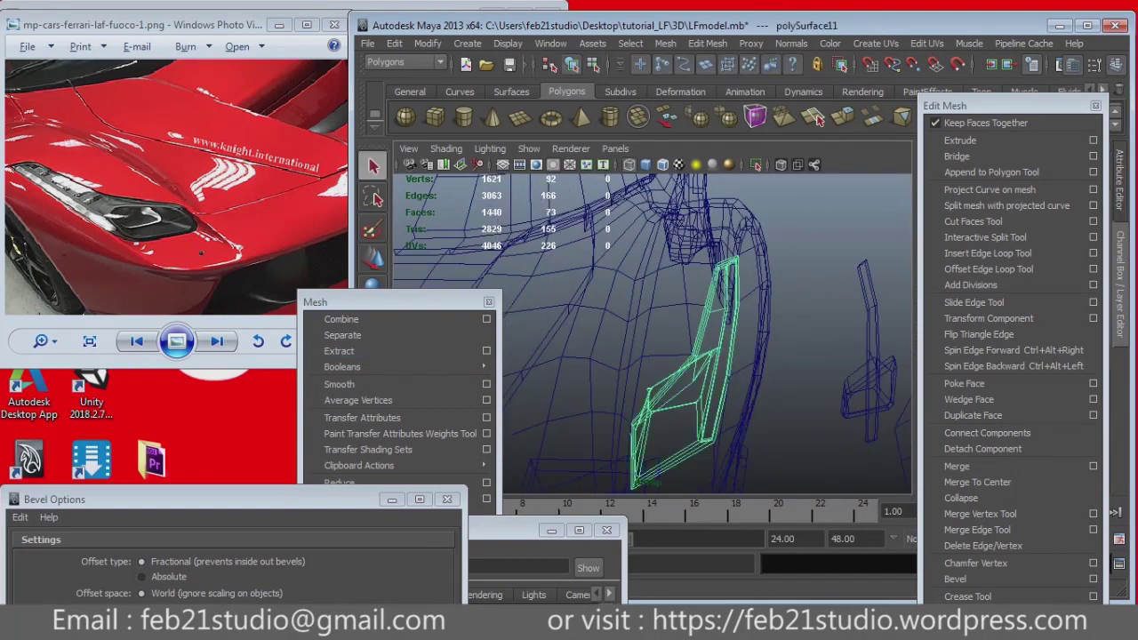
# Step: Move the split-off side-panel piece, then switch to wireframe and edge selection
pyautogui.press('w')
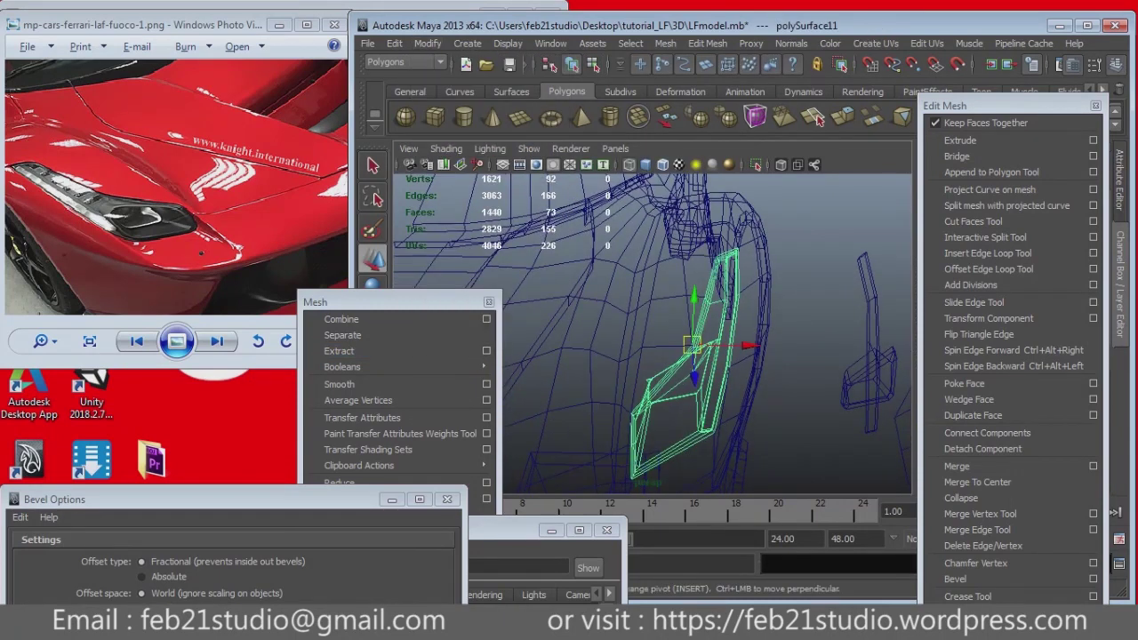
pyautogui.press('5')
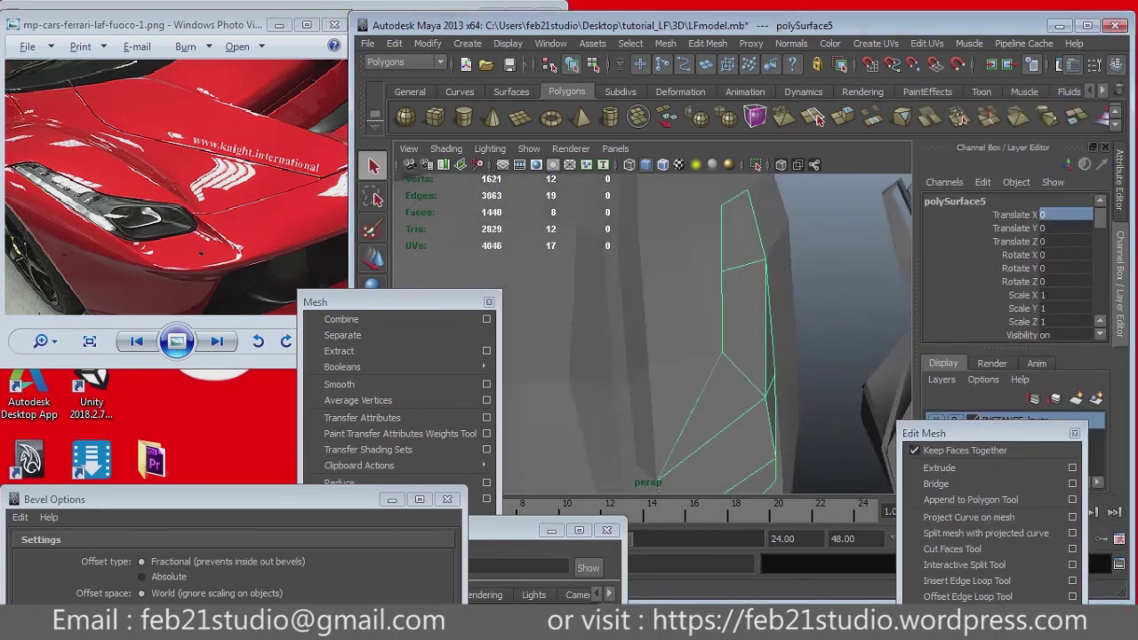
pyautogui.press('w')
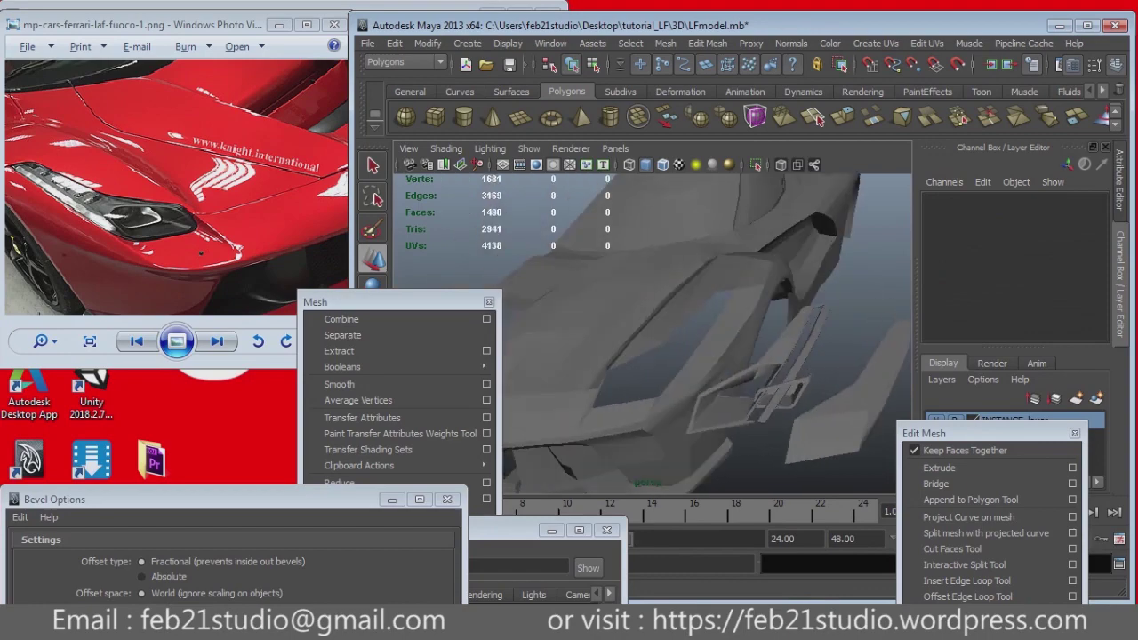
pyautogui.press('q')
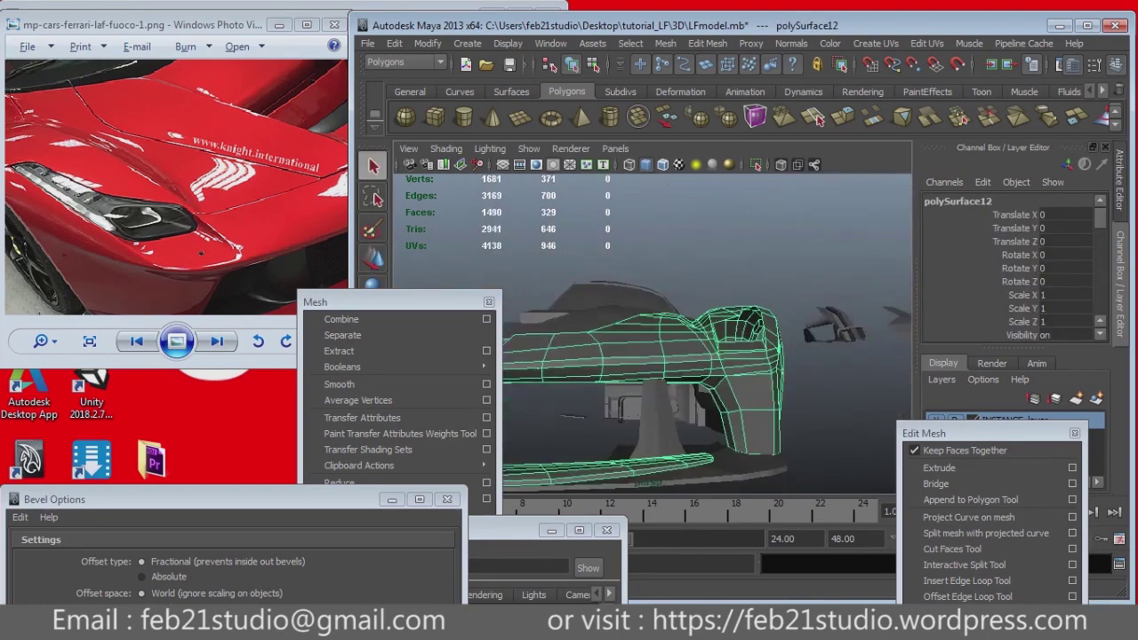
pyautogui.press('4')
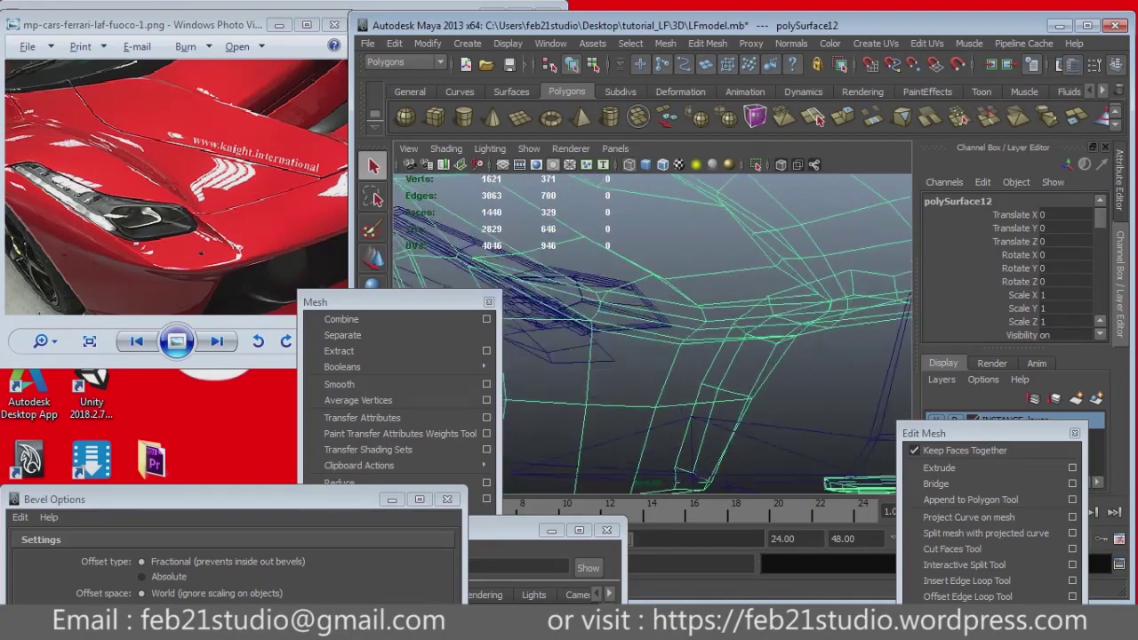
pyautogui.press('F8')
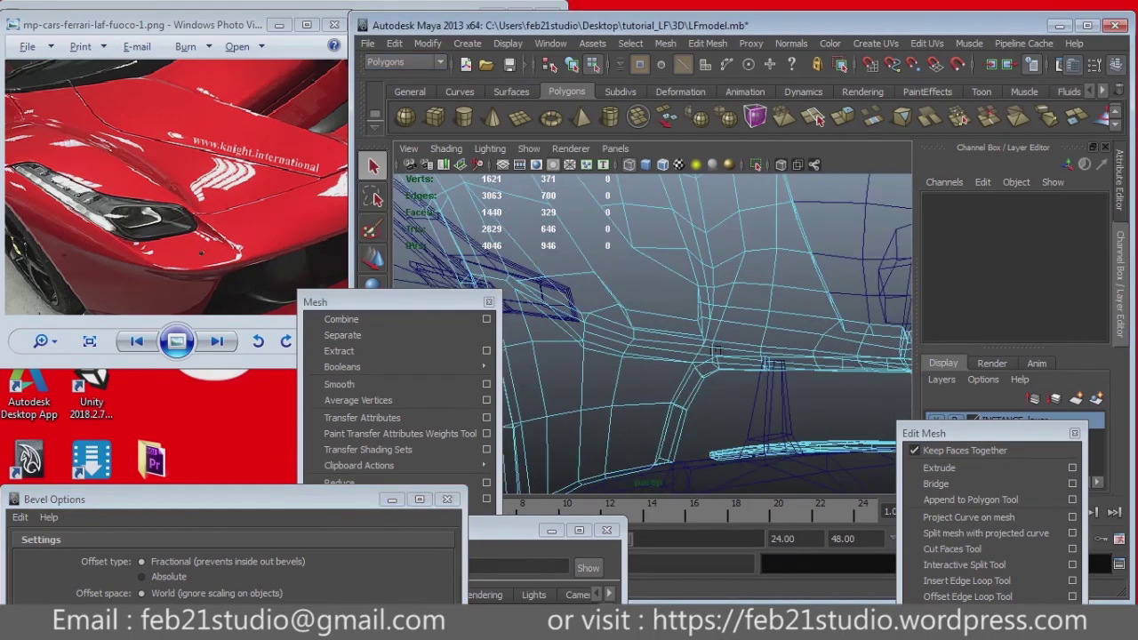
# Step: Select the panel-gap border edges and extrude them to give the gap a lip
pyautogui.click(693, 331)
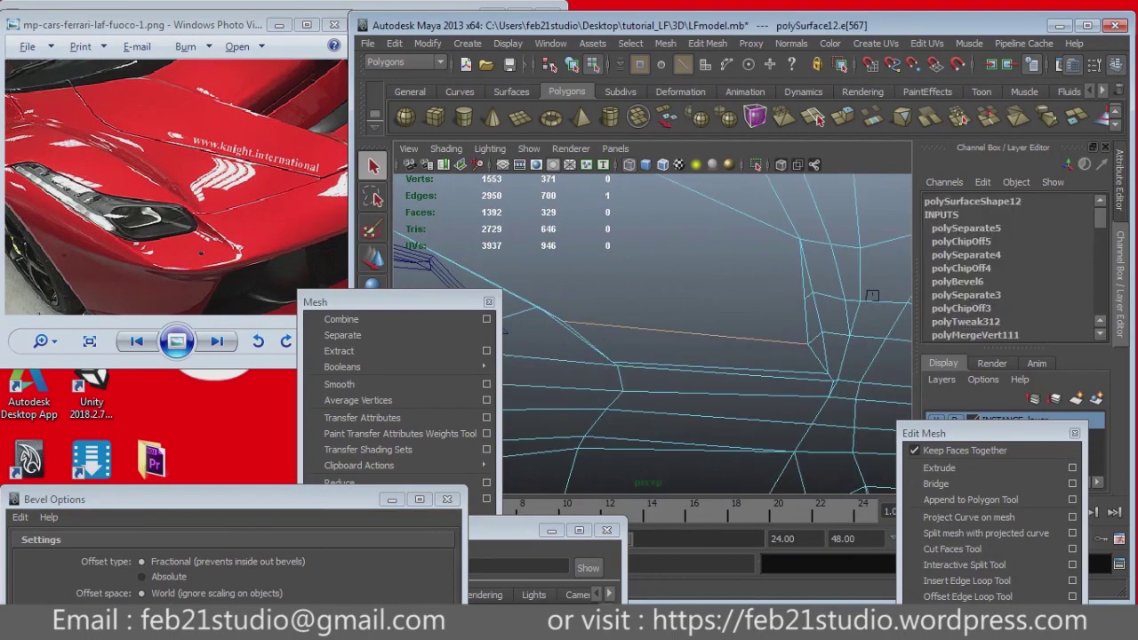
pyautogui.keyDown('shift'); pyautogui.click(874, 297); pyautogui.keyUp('shift')
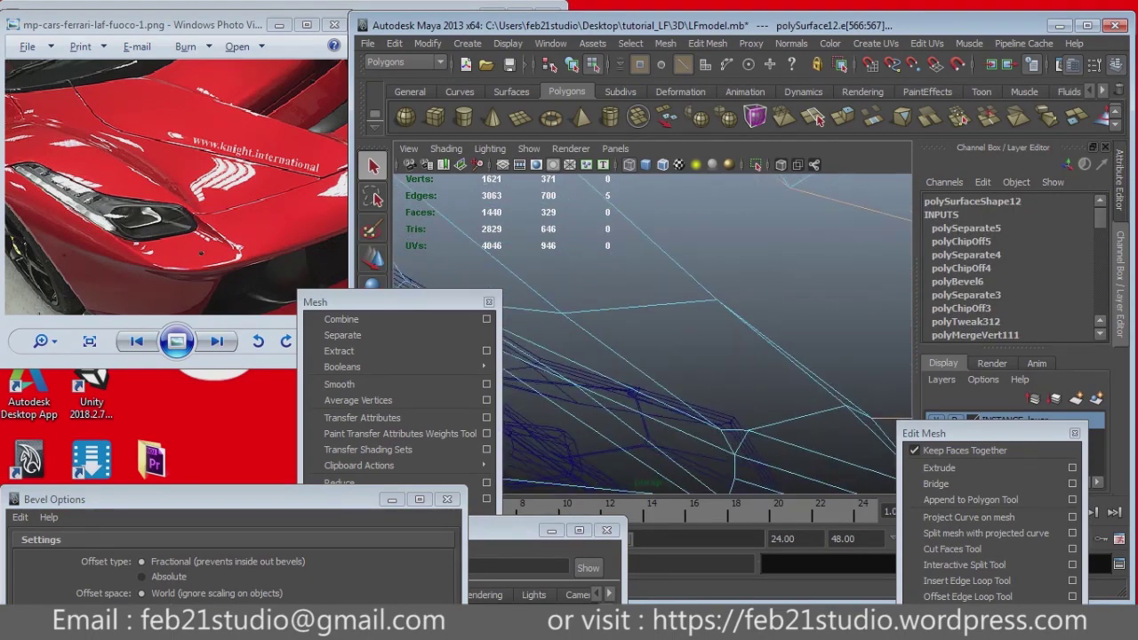
pyautogui.hotkey('shift', '.')
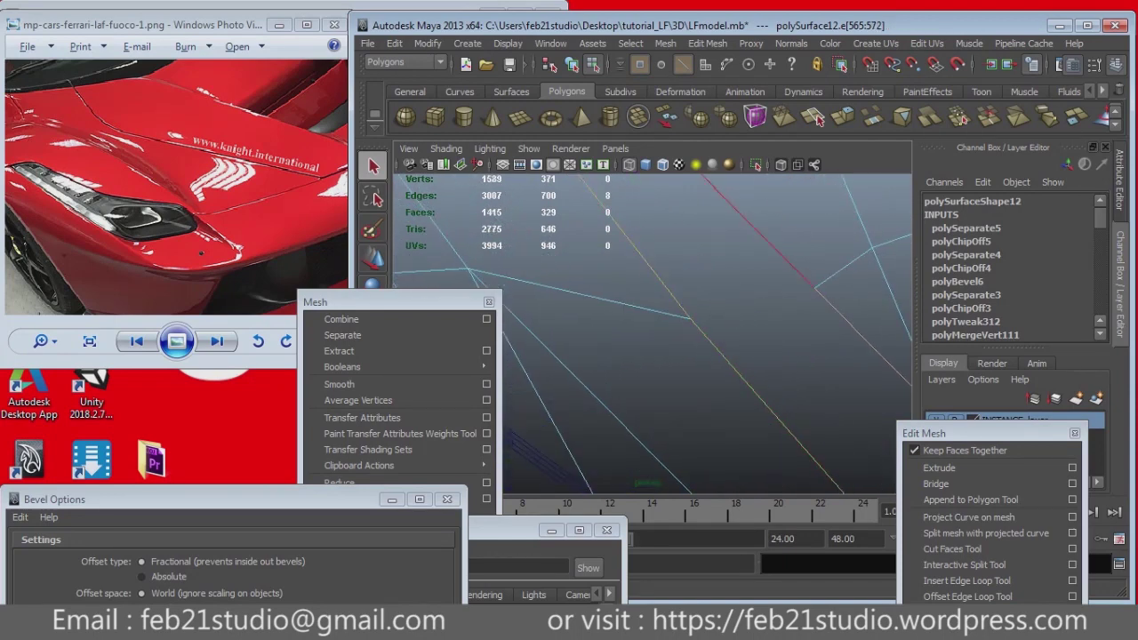
pyautogui.hotkey('shift', '.')
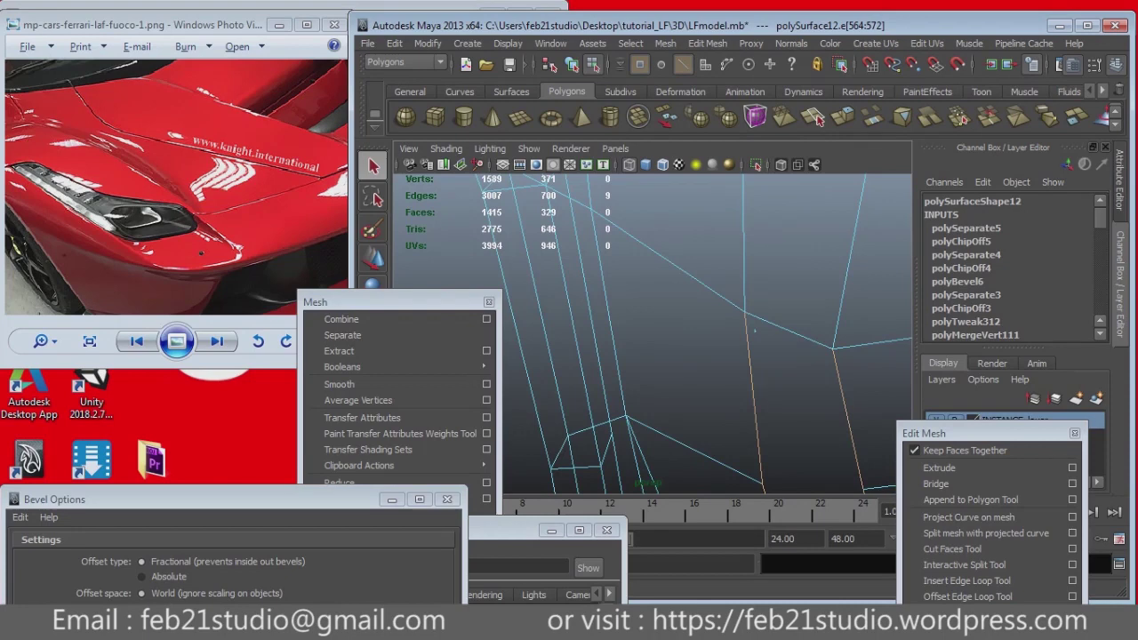
pyautogui.hotkey('shift', '.')
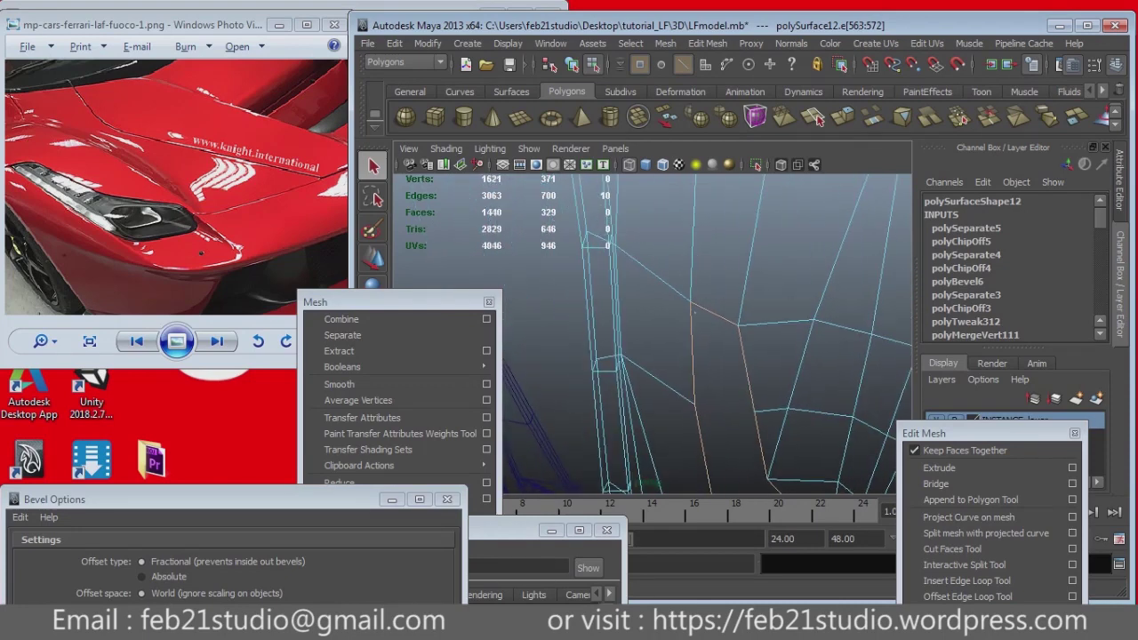
pyautogui.click(938, 468)
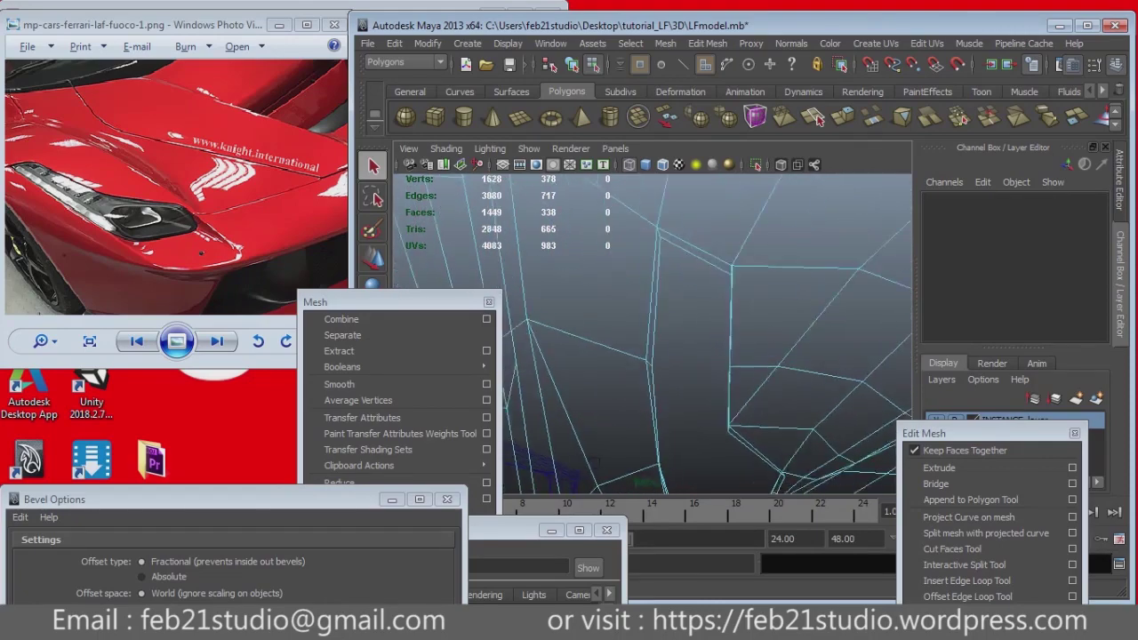
# Step: Refine the gap edge selection and check the extruded lip from several angles
pyautogui.click(706, 276)
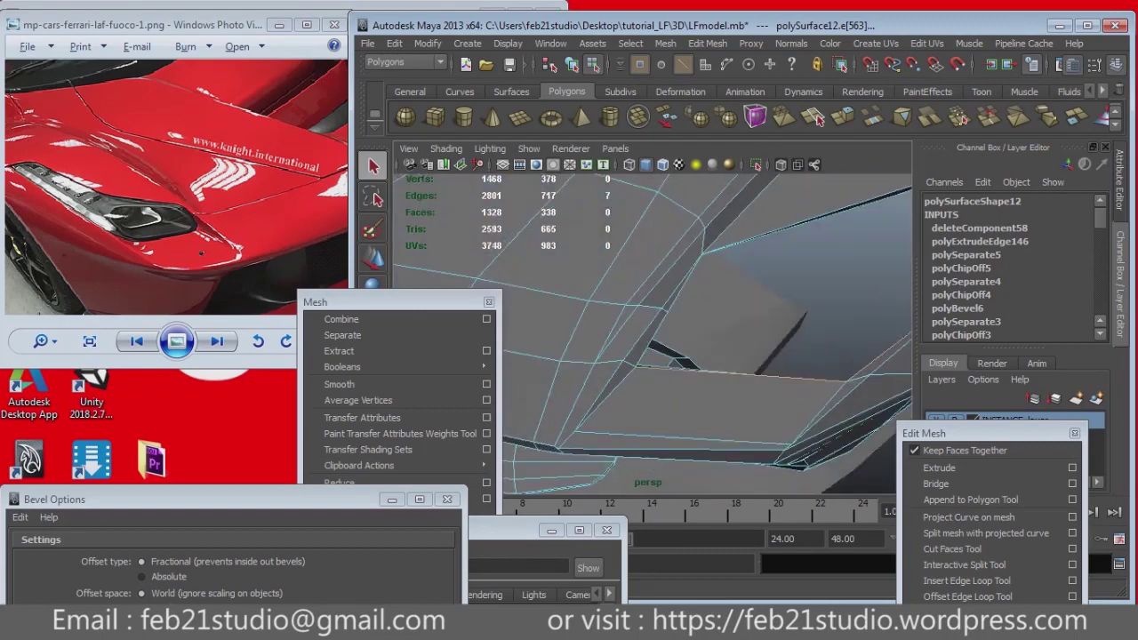
pyautogui.hotkey('ctrl', 'z')
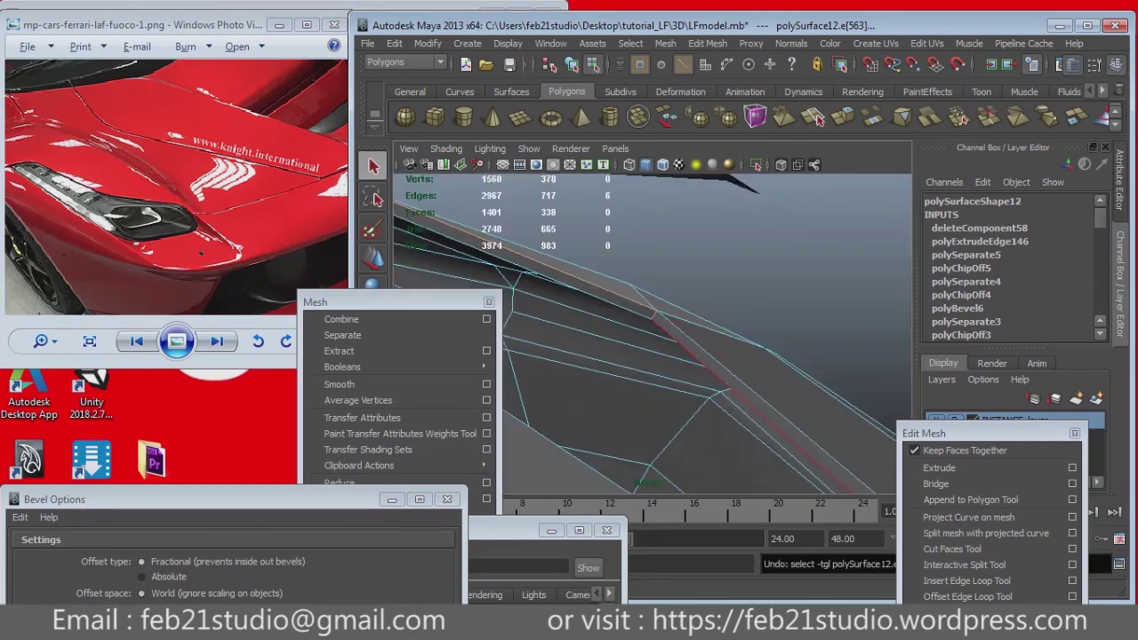
pyautogui.hotkey('ctrl', 'z')
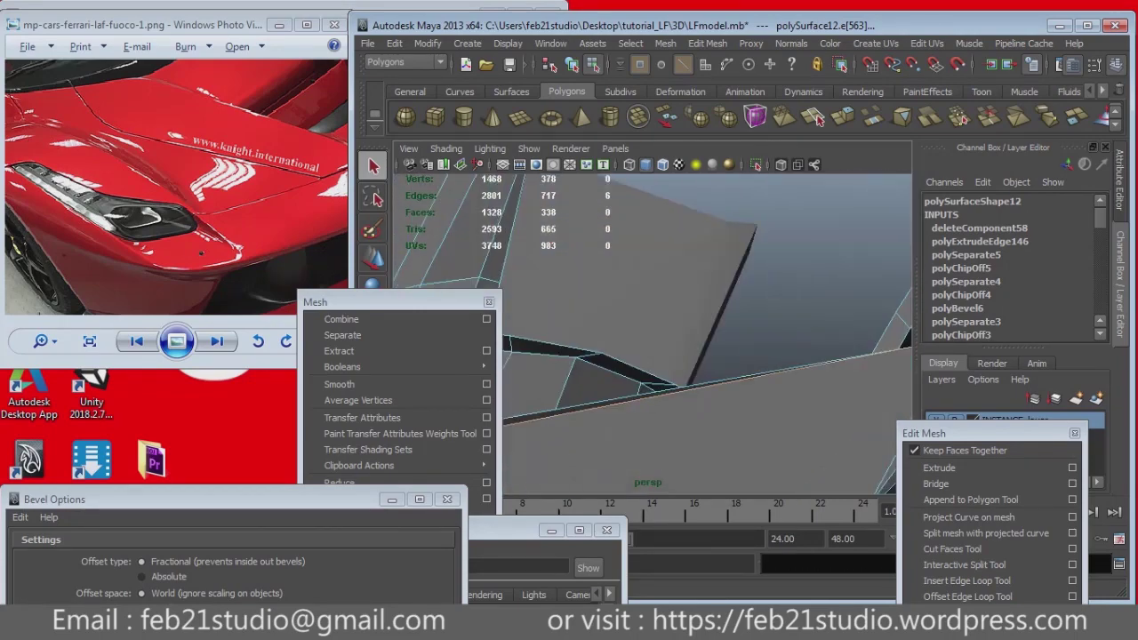
pyautogui.press('f')
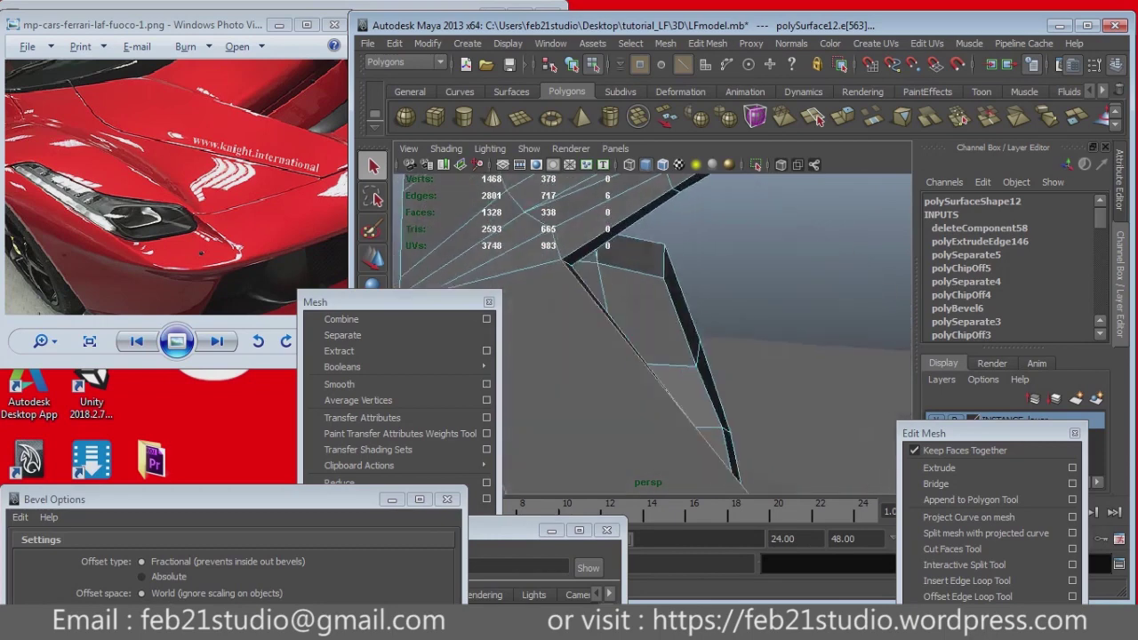
pyautogui.press('f')
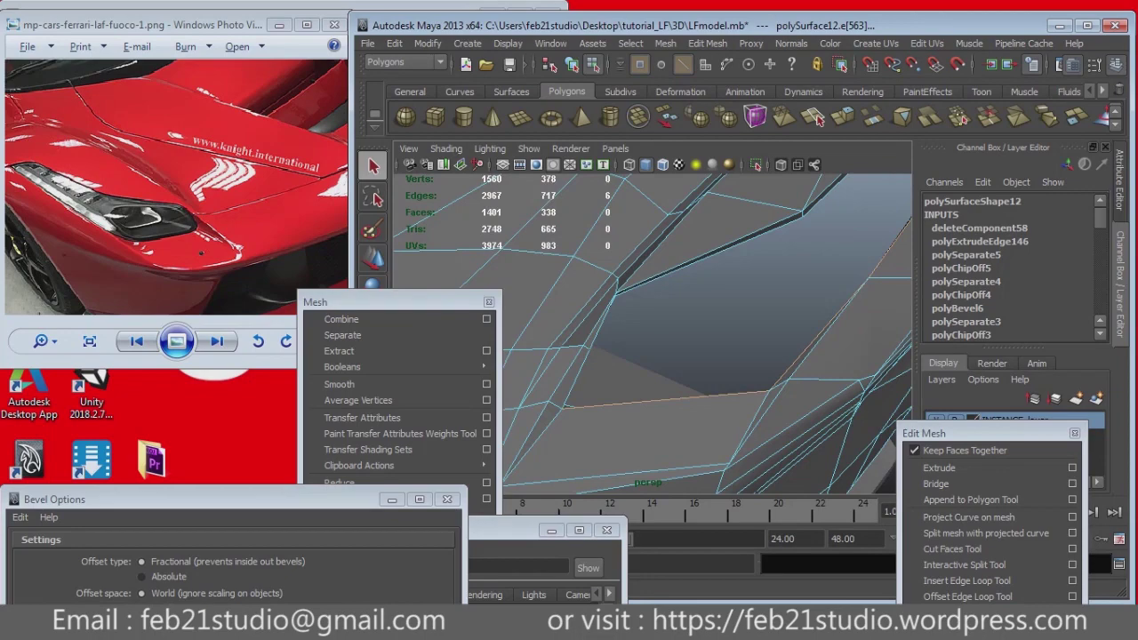
pyautogui.press('f')
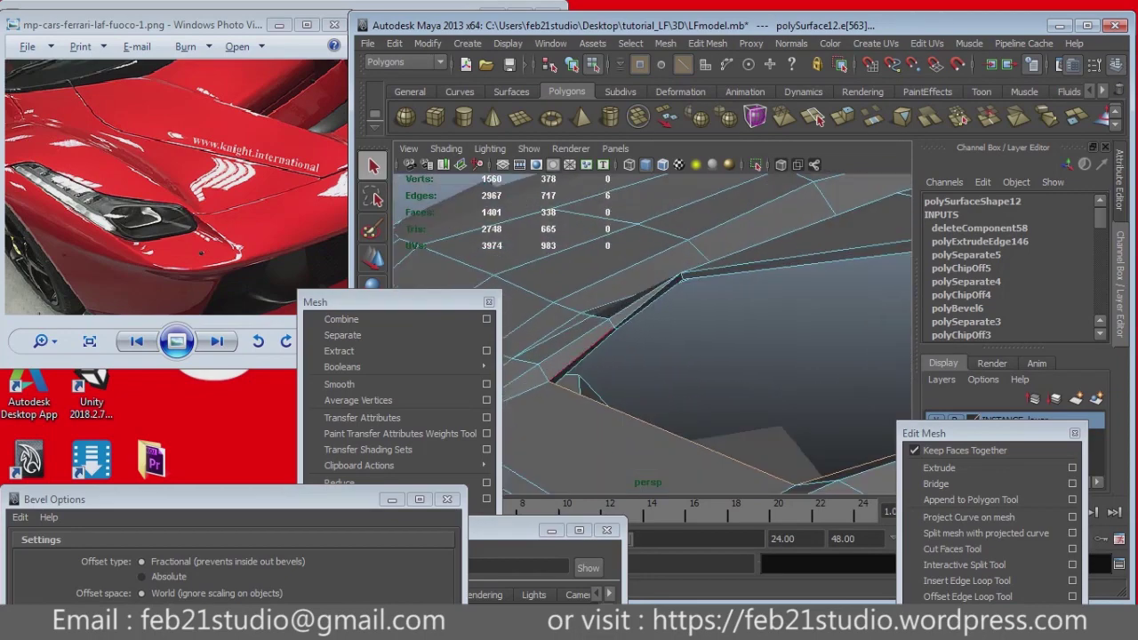
pyautogui.press('f')
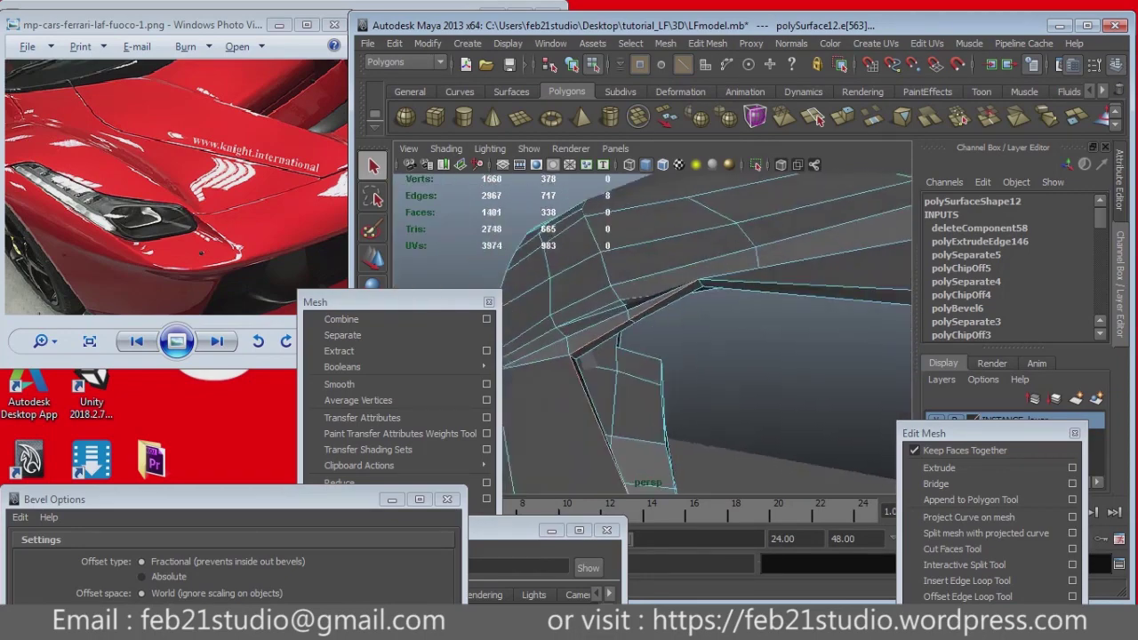
pyautogui.press('f')
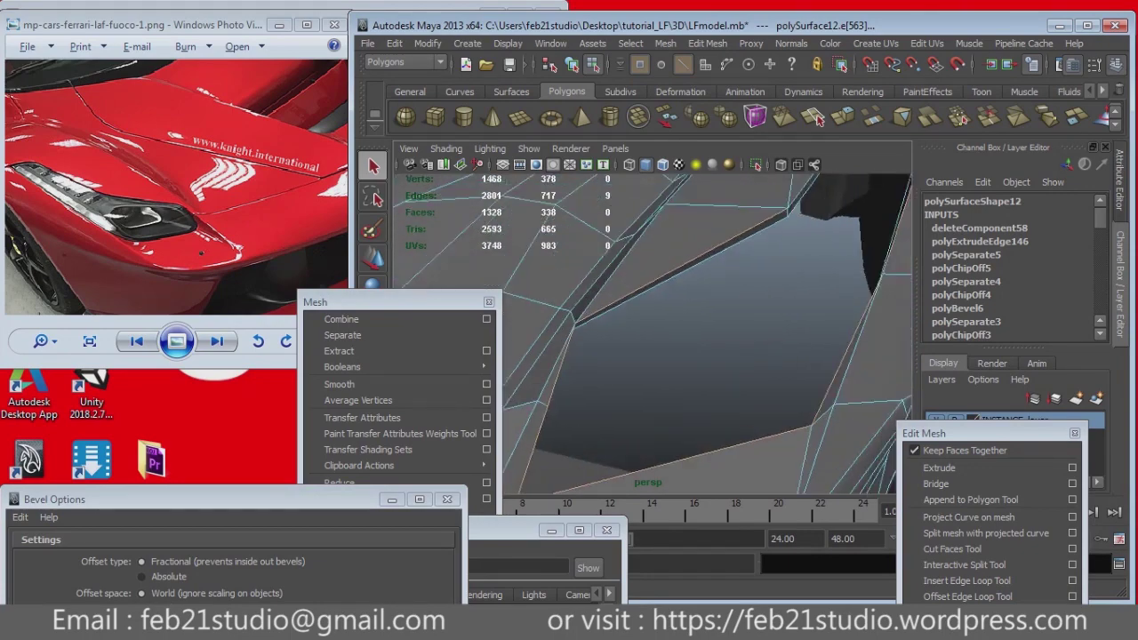
pyautogui.click(818, 119)
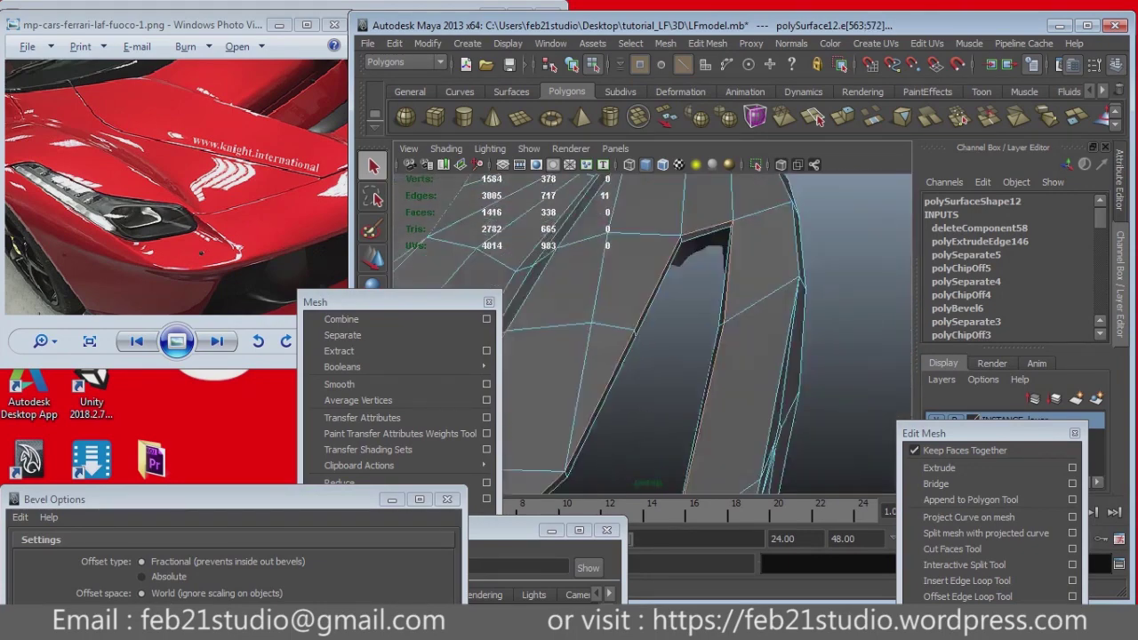
pyautogui.hotkey('ctrl', 'z')
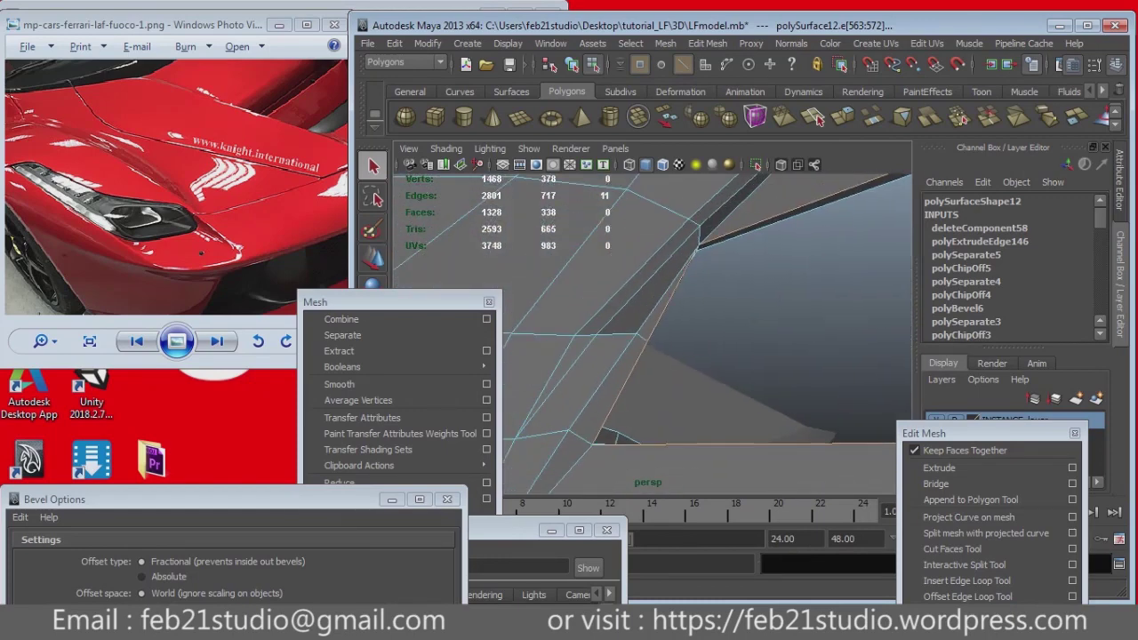
pyautogui.hotkey('ctrl', 'z')
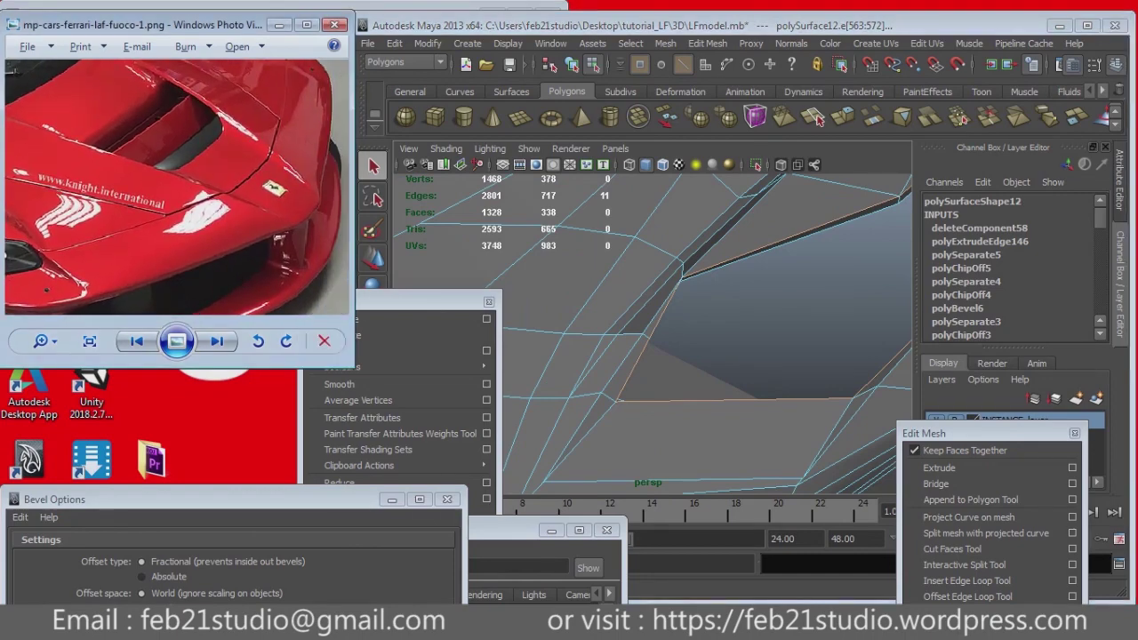
pyautogui.hotkey('ctrl', 'z')
pyautogui.hotkey('ctrl', 'z')
pyautogui.hotkey('ctrl', 'z')
pyautogui.hotkey('ctrl', 'z')
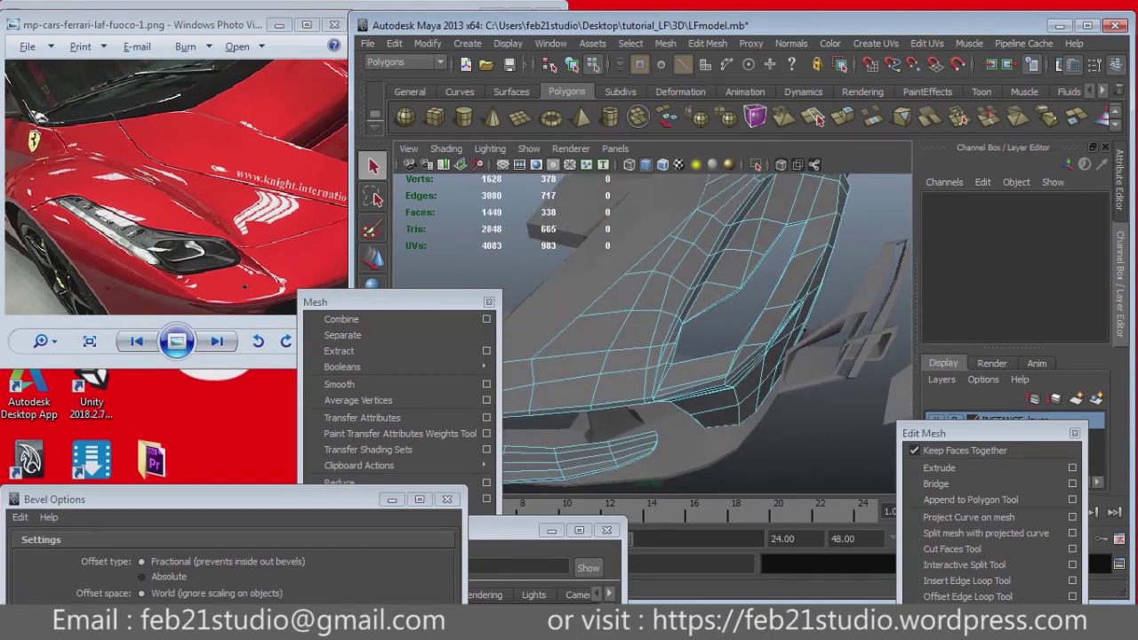
# Step: In wireframe, marquee-select the front nose faces and extract them as polySurface14
pyautogui.press('4')
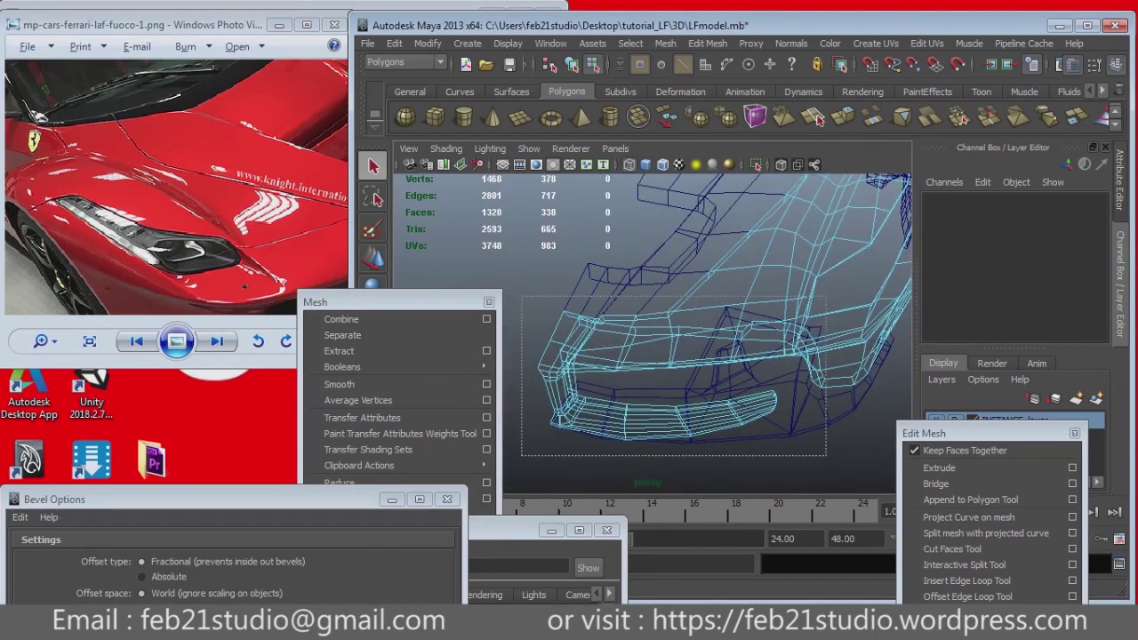
pyautogui.moveTo(826, 456); pyautogui.dragTo(835, 456)
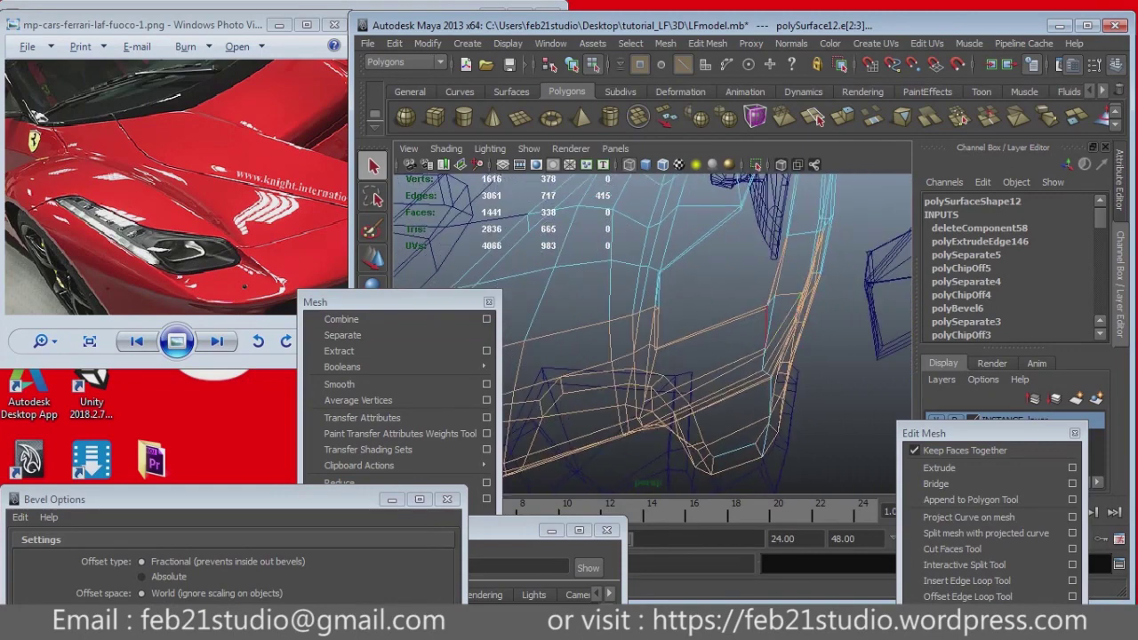
pyautogui.press('F8')
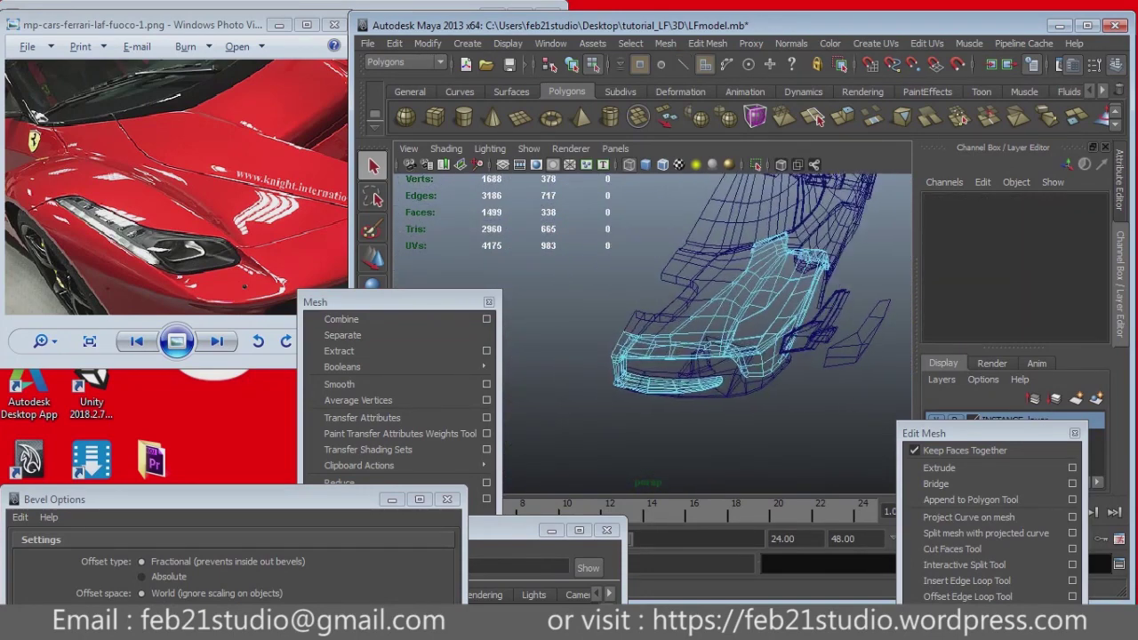
pyautogui.moveTo(858, 454); pyautogui.dragTo(859, 454)
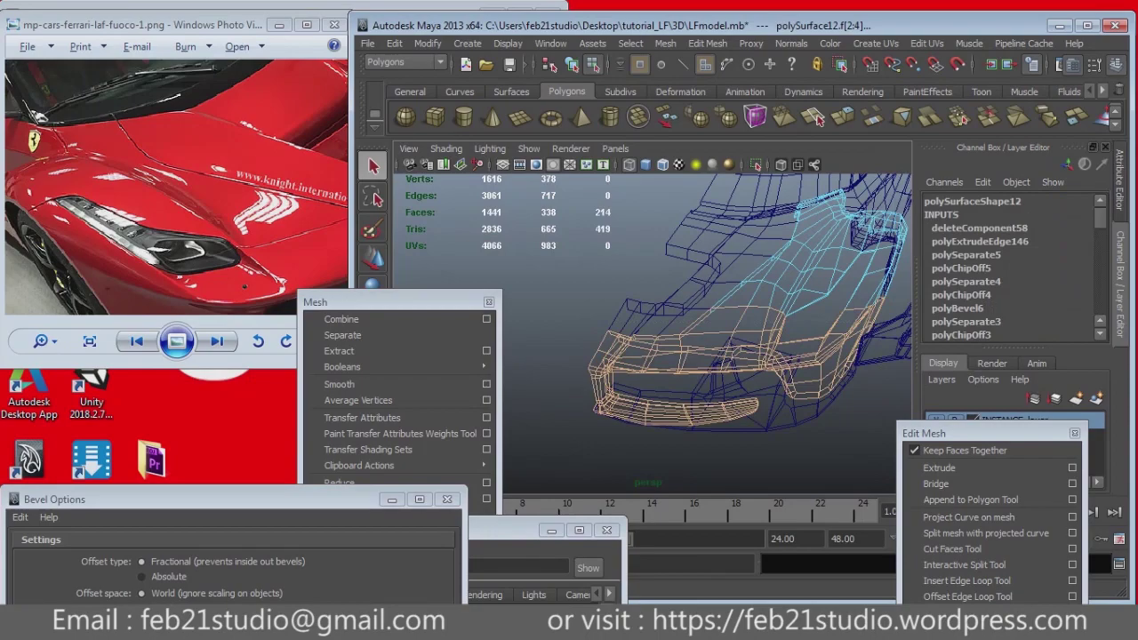
pyautogui.scroll(5, 693, 356)
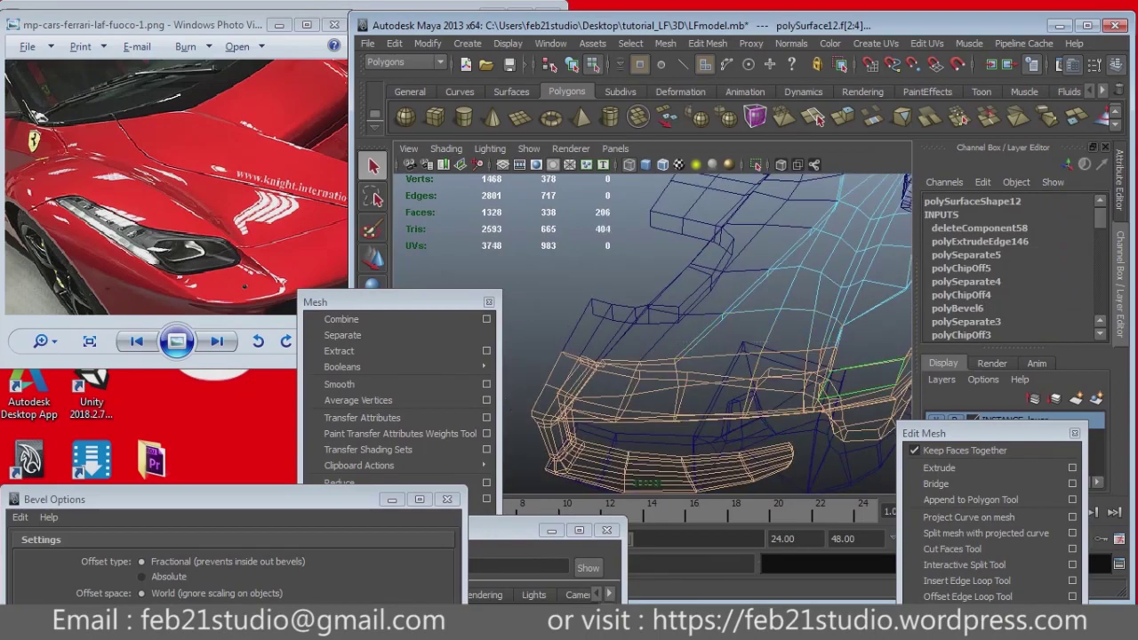
pyautogui.keyDown('alt'); pyautogui.moveTo(694, 356); pyautogui.dragTo(640, 338); pyautogui.keyUp('alt')
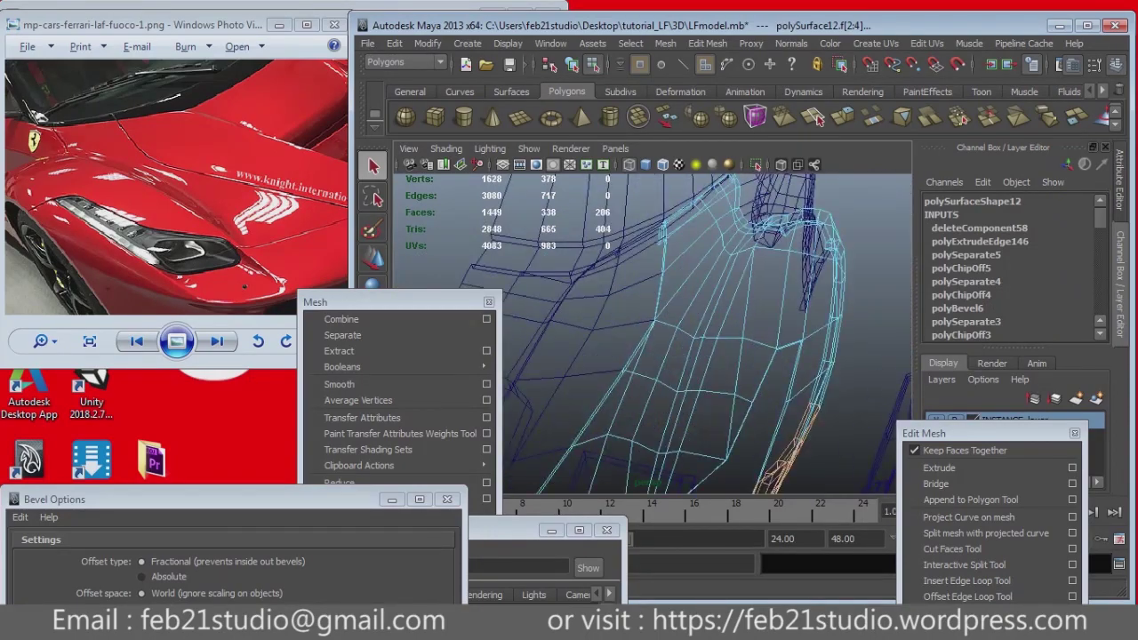
pyautogui.keyDown('alt'); pyautogui.moveTo(693, 355); pyautogui.dragTo(657, 347); pyautogui.keyUp('alt')
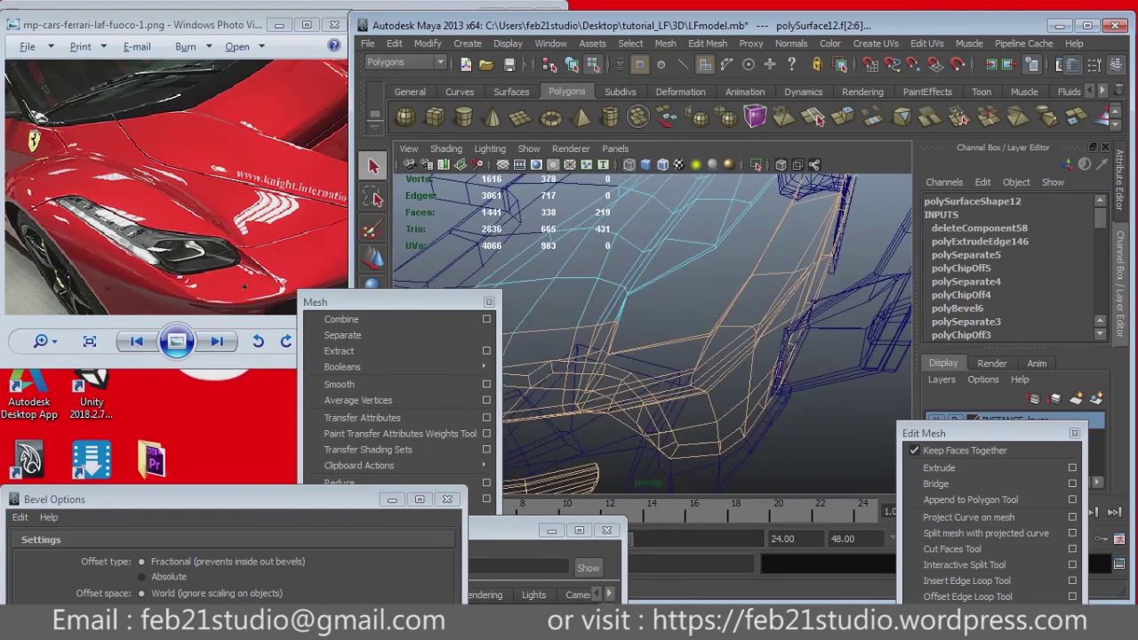
pyautogui.moveTo(848, 295)
pyautogui.keyDown('alt'); pyautogui.mouseDown()
pyautogui.moveTo(764, 380)
pyautogui.moveTo(761, 277)
pyautogui.mouseUp(); pyautogui.keyUp('alt')
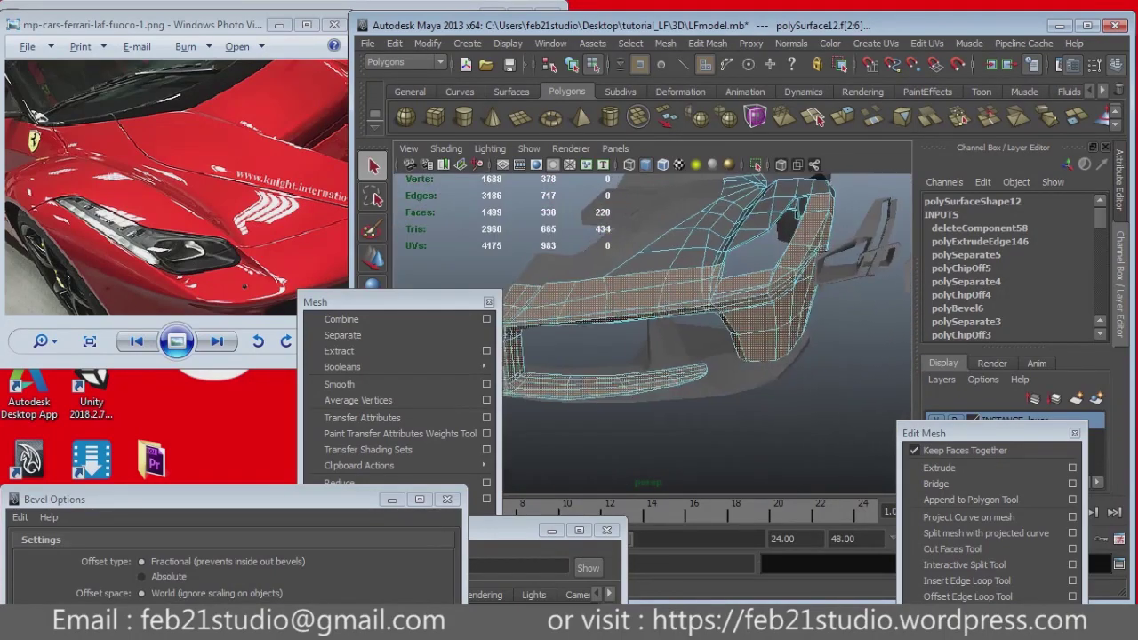
pyautogui.click(339, 350)
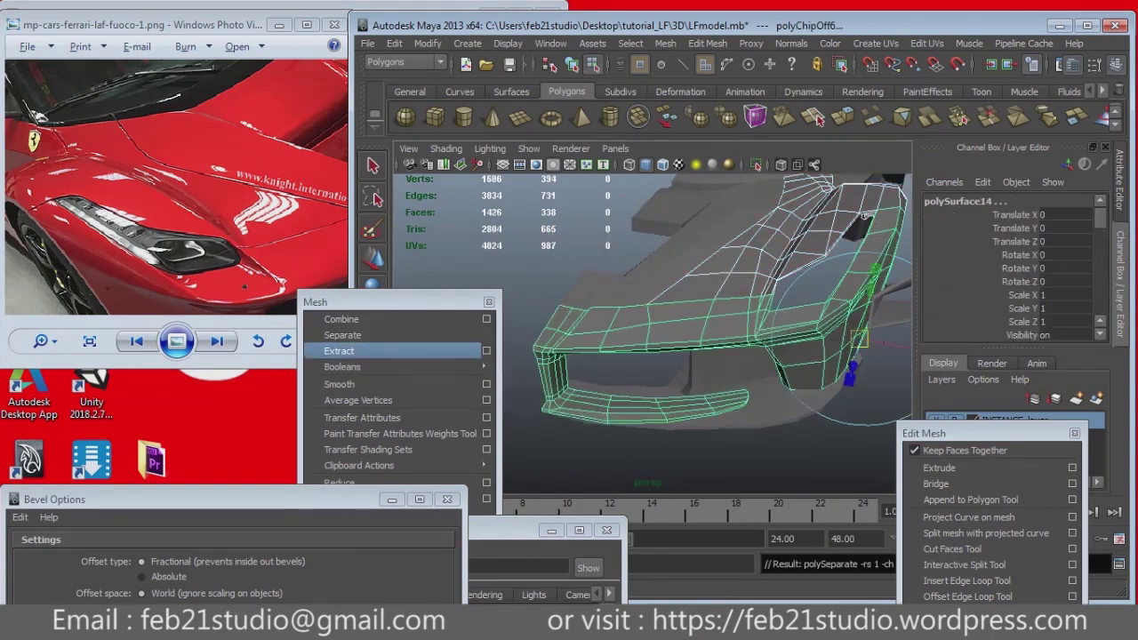
pyautogui.keyDown('alt'); pyautogui.moveTo(675, 374); pyautogui.dragTo(622, 338); pyautogui.keyUp('alt')
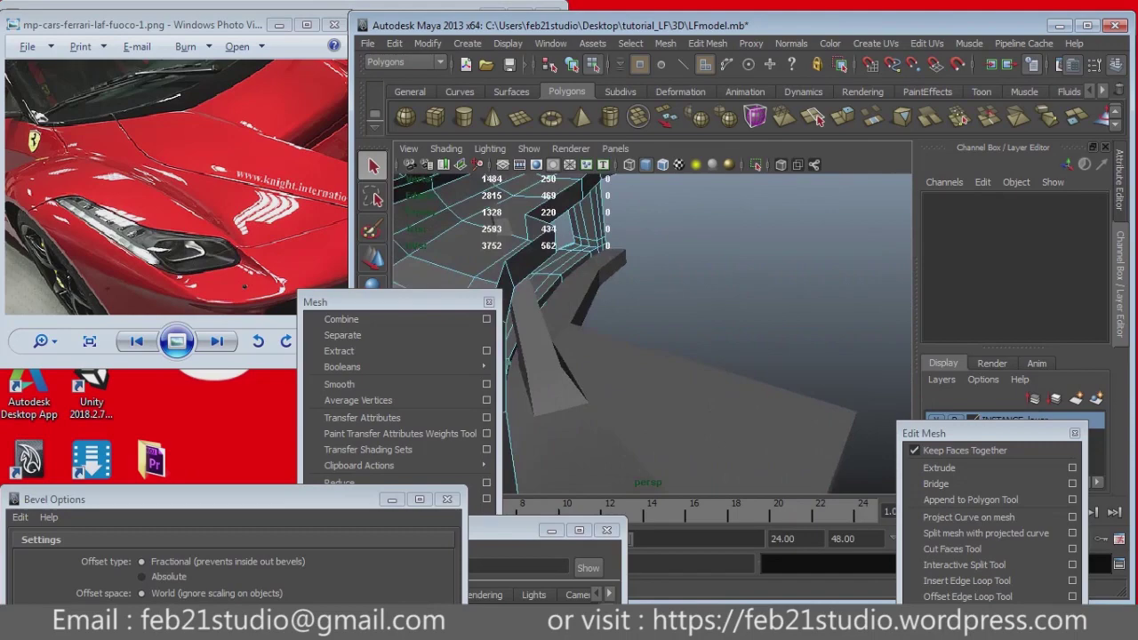
pyautogui.moveTo(676, 373)
pyautogui.keyDown('alt'); pyautogui.mouseDown()
pyautogui.moveTo(685, 386)
pyautogui.moveTo(595, 444)
pyautogui.moveTo(622, 417)
pyautogui.mouseUp(); pyautogui.keyUp('alt')
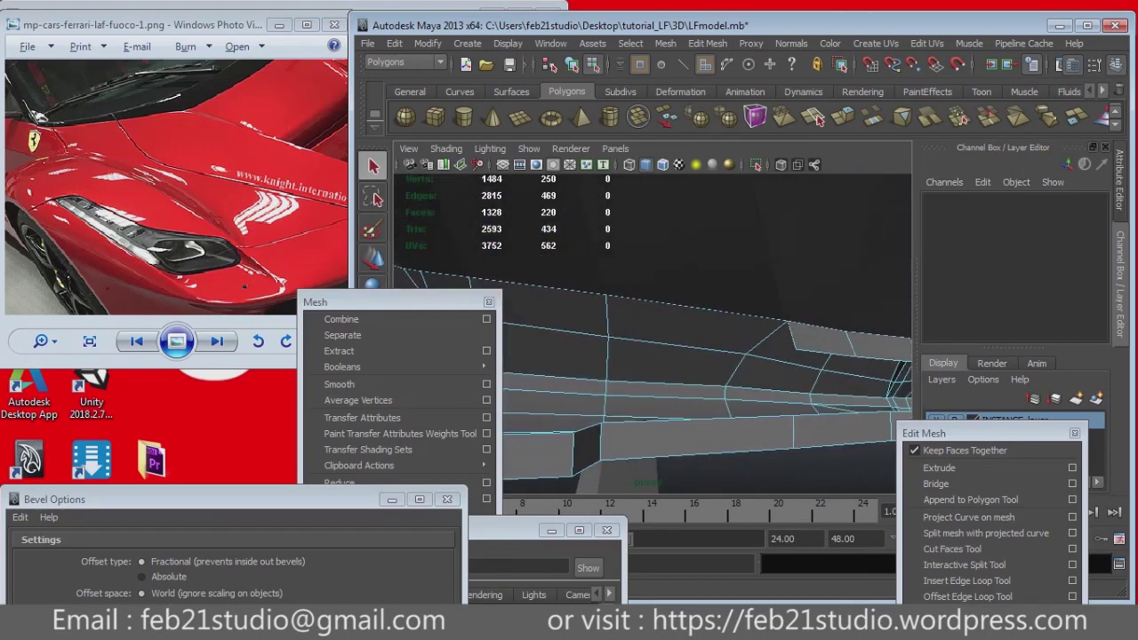
pyautogui.press('4')
# Step: Select the panel's border edge and extrude it into a new strip of faces
pyautogui.press('F10')
pyautogui.click(634, 352)
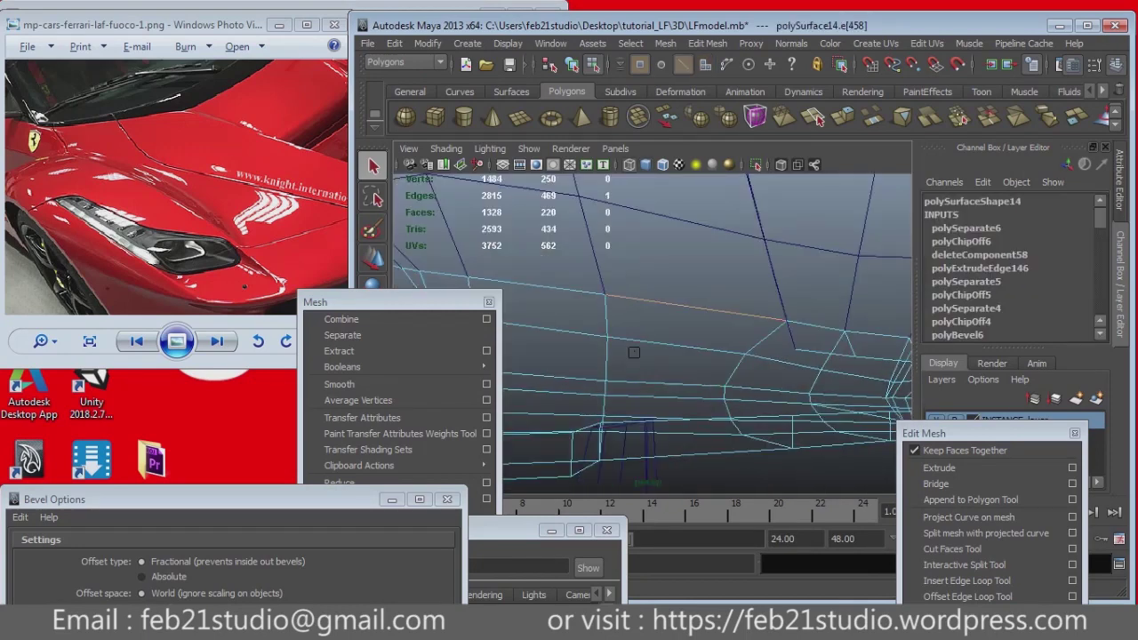
pyautogui.press('f')
pyautogui.moveTo(637, 352)
pyautogui.keyDown('alt'); pyautogui.mouseDown()
pyautogui.moveTo(658, 285)
pyautogui.moveTo(533, 253)
pyautogui.moveTo(524, 338)
pyautogui.moveTo(565, 321)
pyautogui.mouseUp(); pyautogui.keyUp('alt')
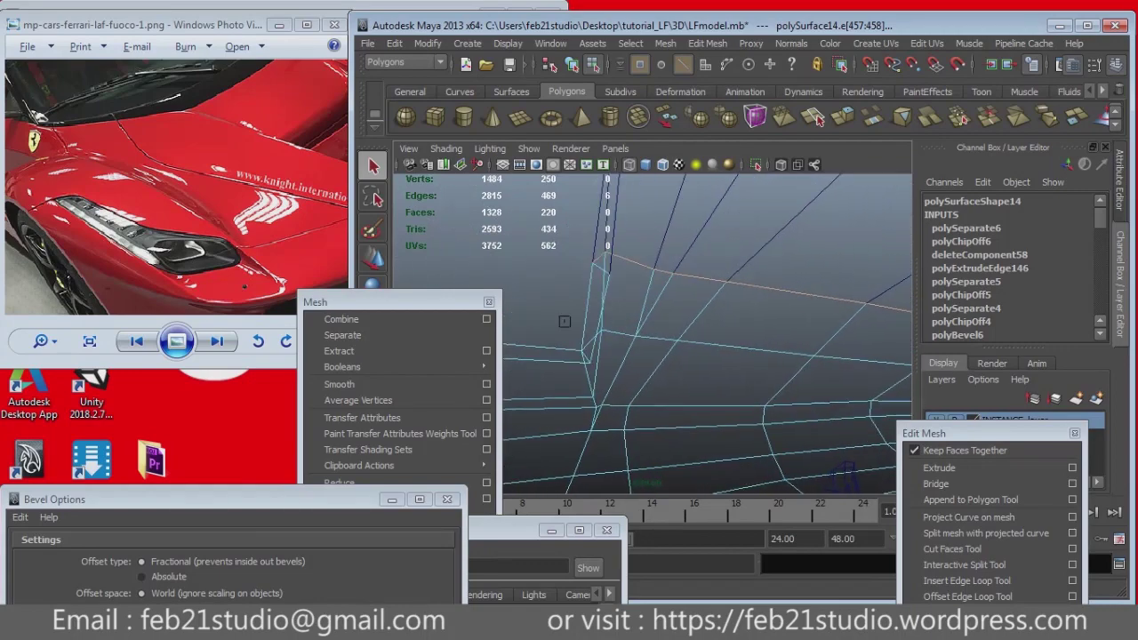
pyautogui.click(938, 468)
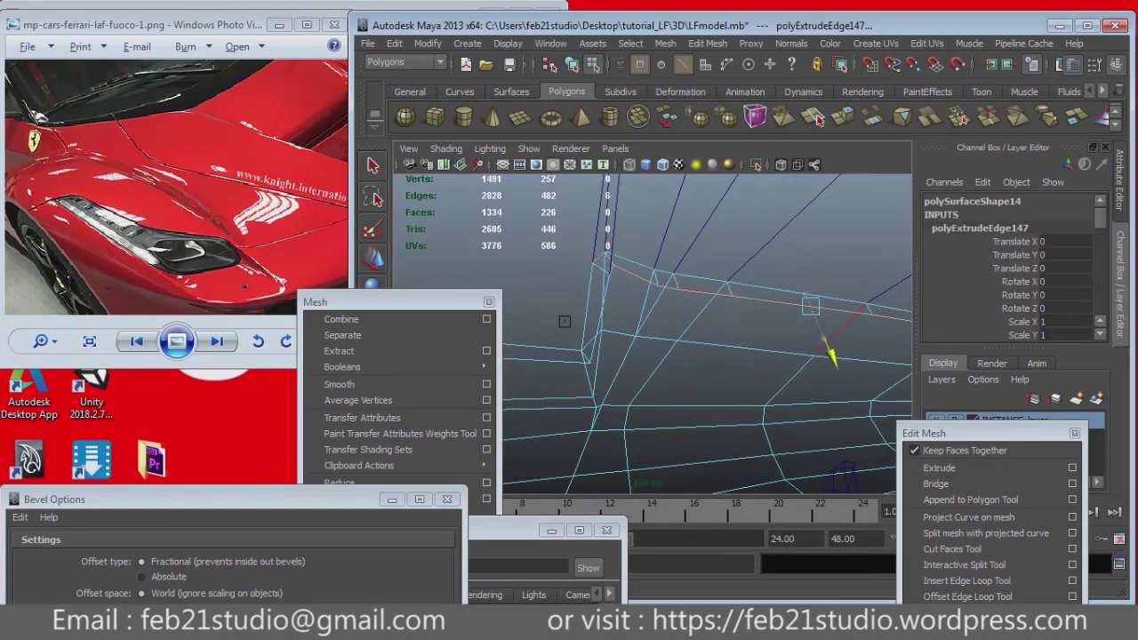
# Step: Inspect the extruded strip and pick one of its vertices
pyautogui.press('f')
pyautogui.keyDown('alt'); pyautogui.moveTo(558, 320); pyautogui.dragTo(622, 320); pyautogui.keyUp('alt')
pyautogui.keyDown('alt'); pyautogui.moveTo(555, 327); pyautogui.dragTo(640, 329); pyautogui.keyUp('alt')
pyautogui.click(803, 360)
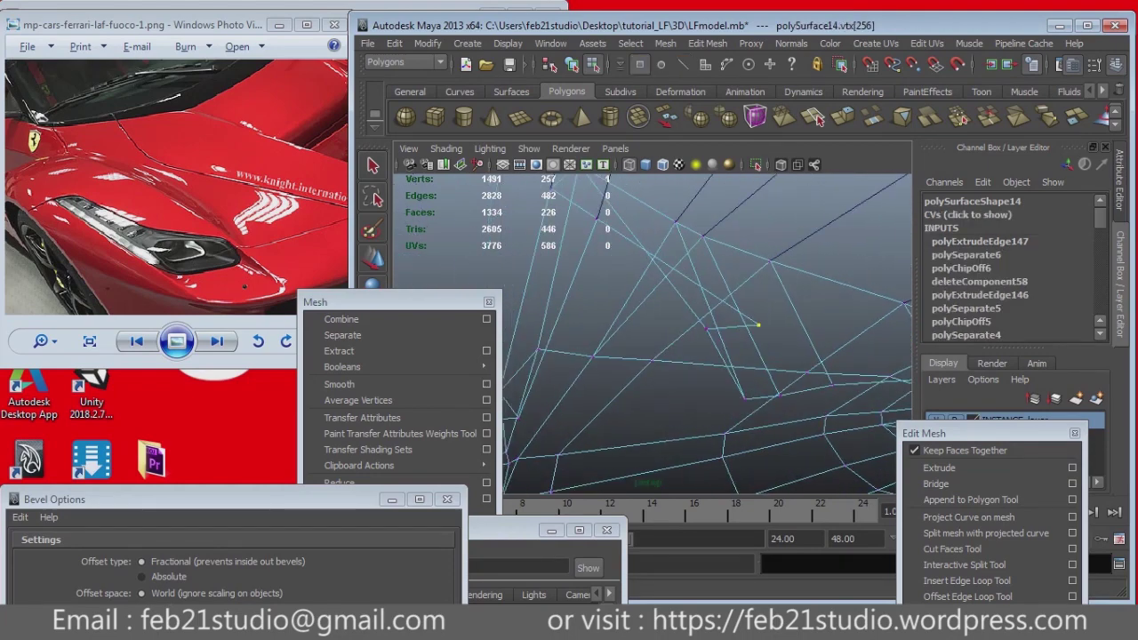
pyautogui.keyDown('alt'); pyautogui.moveTo(640, 329); pyautogui.dragTo(605, 320); pyautogui.keyUp('alt')
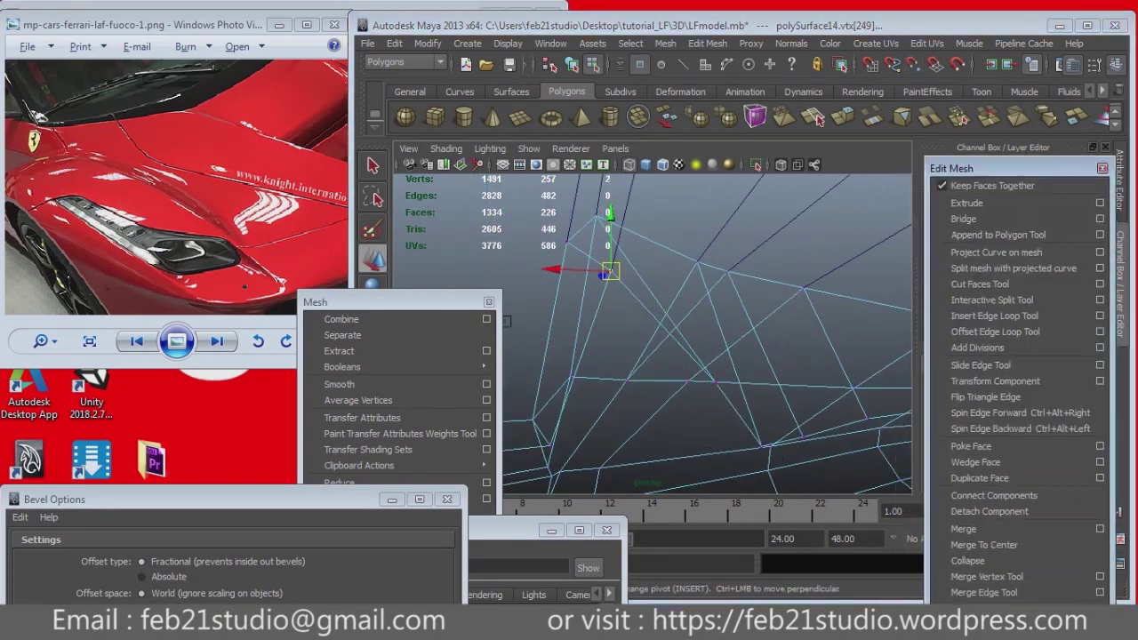
# Step: Merge two pairs of the strip's vertices into the neighbouring geometry, viewed smooth shaded
pyautogui.click(967, 505)
pyautogui.press('f')
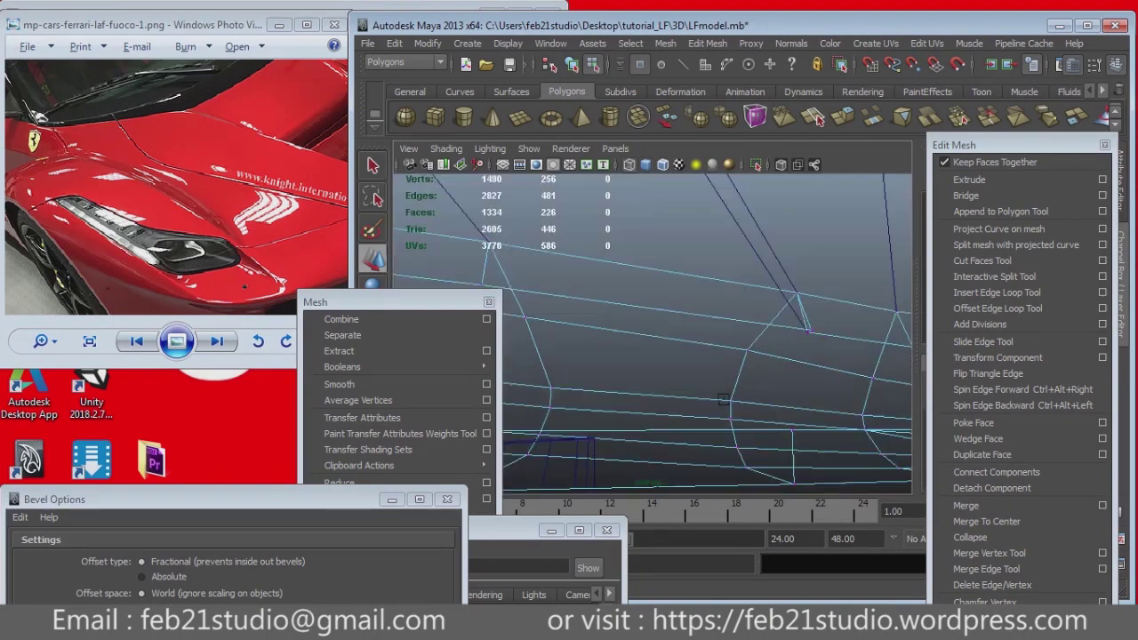
pyautogui.click(967, 505)
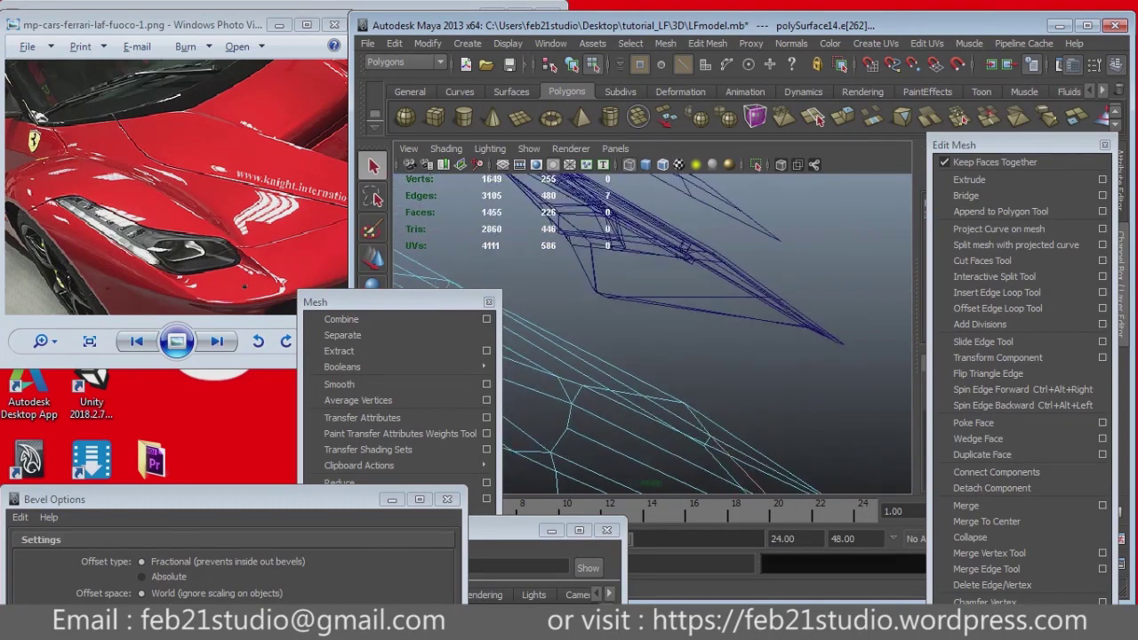
pyautogui.press('5')
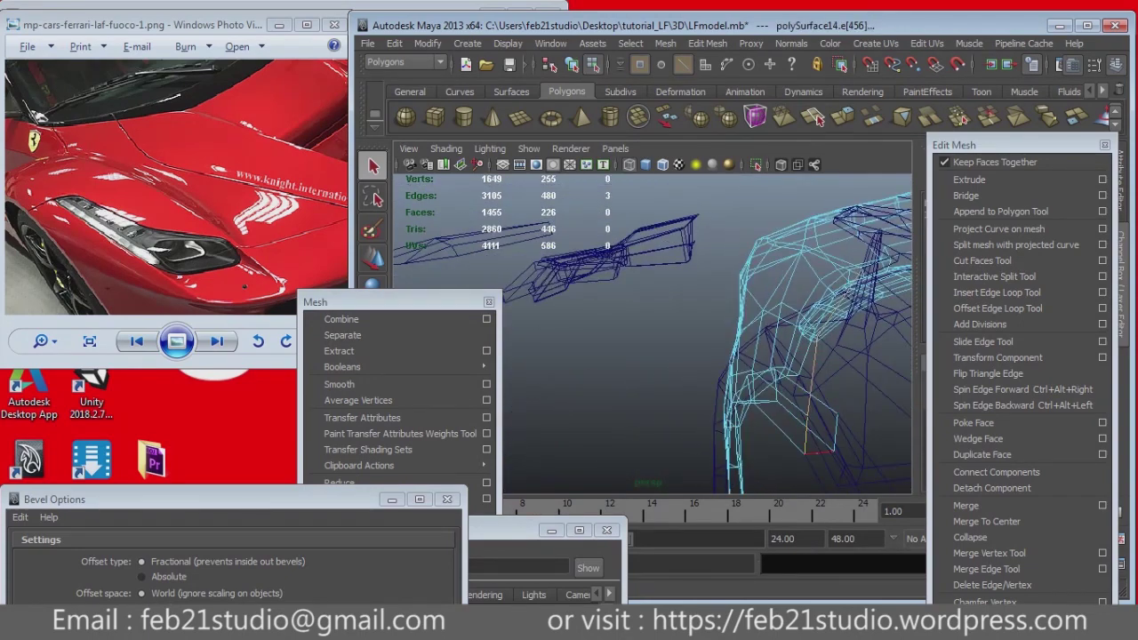
# Step: Extrude another border-edge strip and merge its vertex to the panel
pyautogui.click(969, 180)
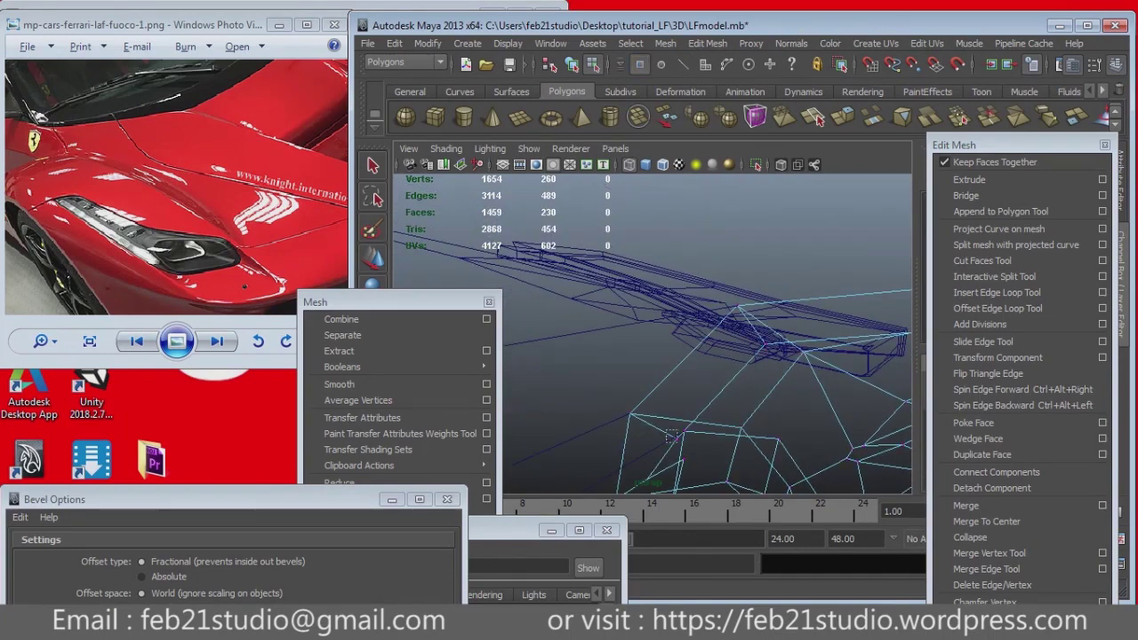
pyautogui.click(670, 434)
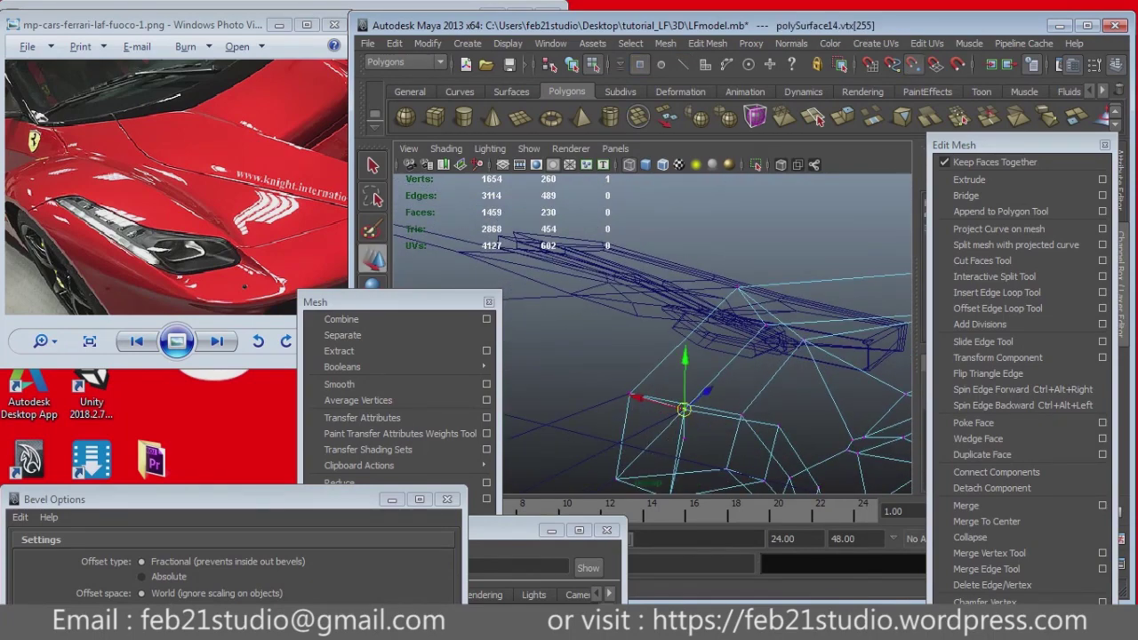
pyautogui.click(965, 505)
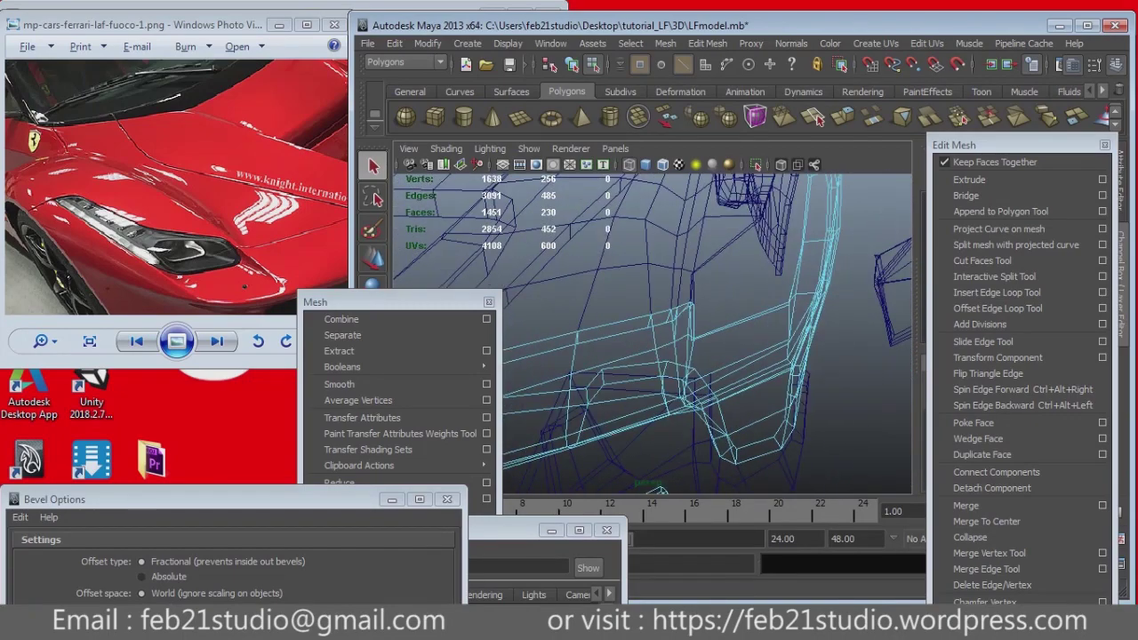
# Step: Return to shaded display, select the whole front body panel and switch to edge selection
pyautogui.press('5')
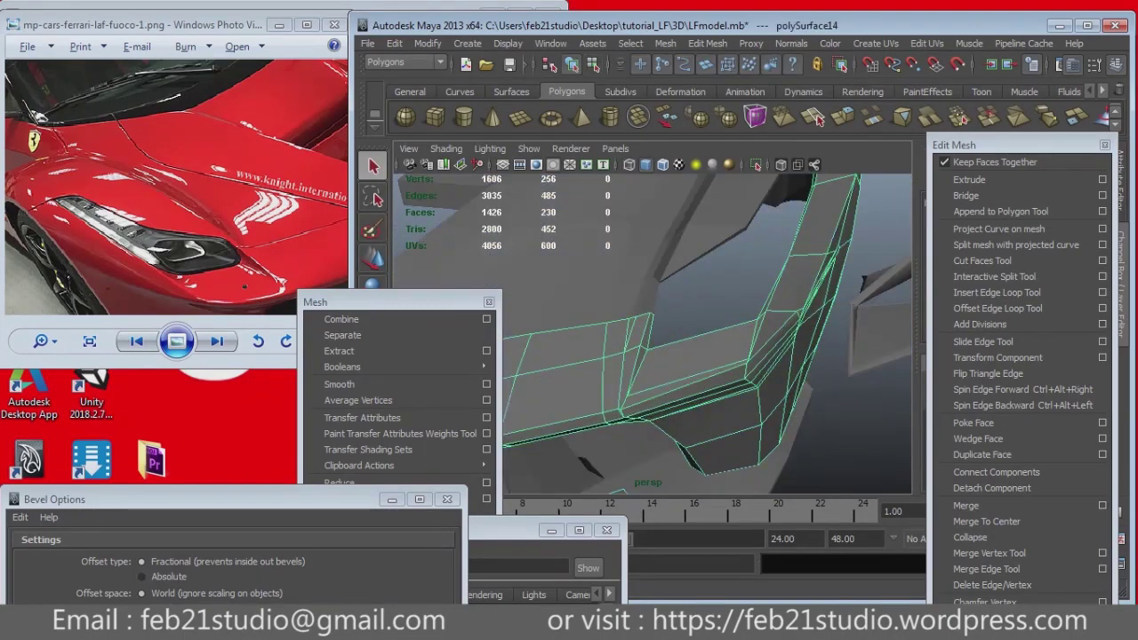
pyautogui.click(817, 120)
pyautogui.press('space')
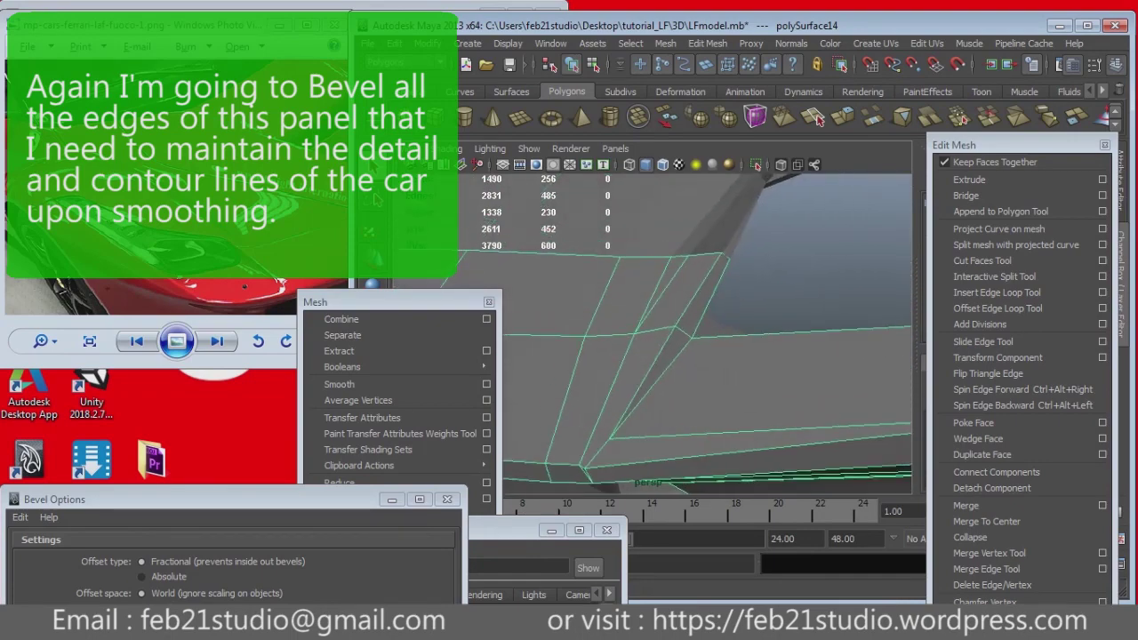
pyautogui.press('F8')
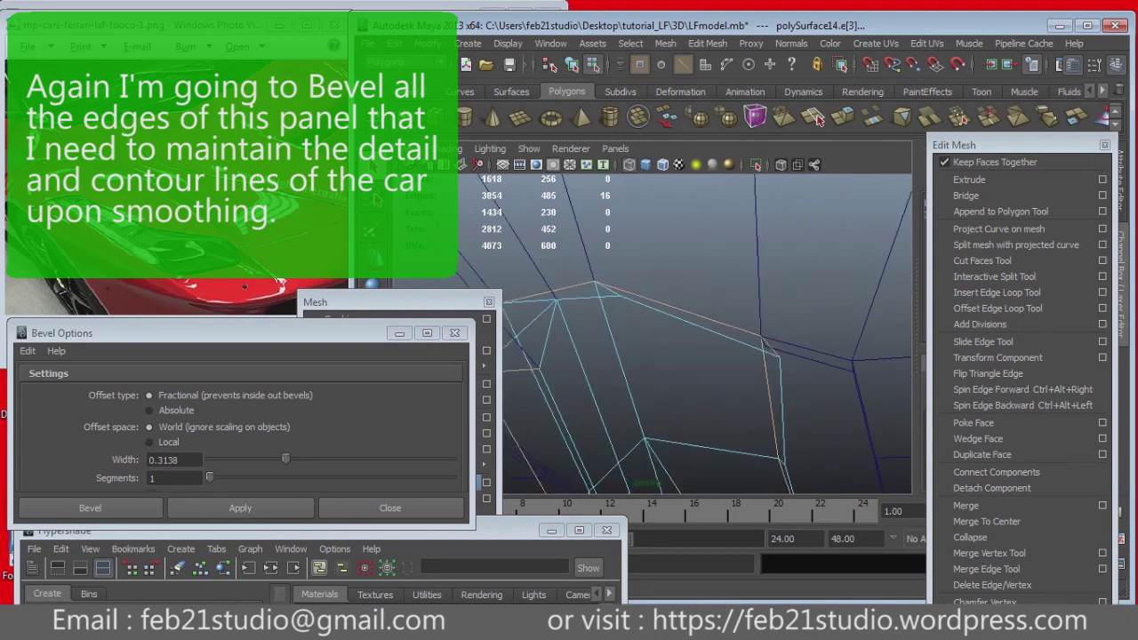
# Step: Orbit around the car's front panel to reach all of its contour edges
pyautogui.keyDown('alt'); pyautogui.moveTo(702, 356); pyautogui.dragTo(711, 355); pyautogui.keyUp('alt')
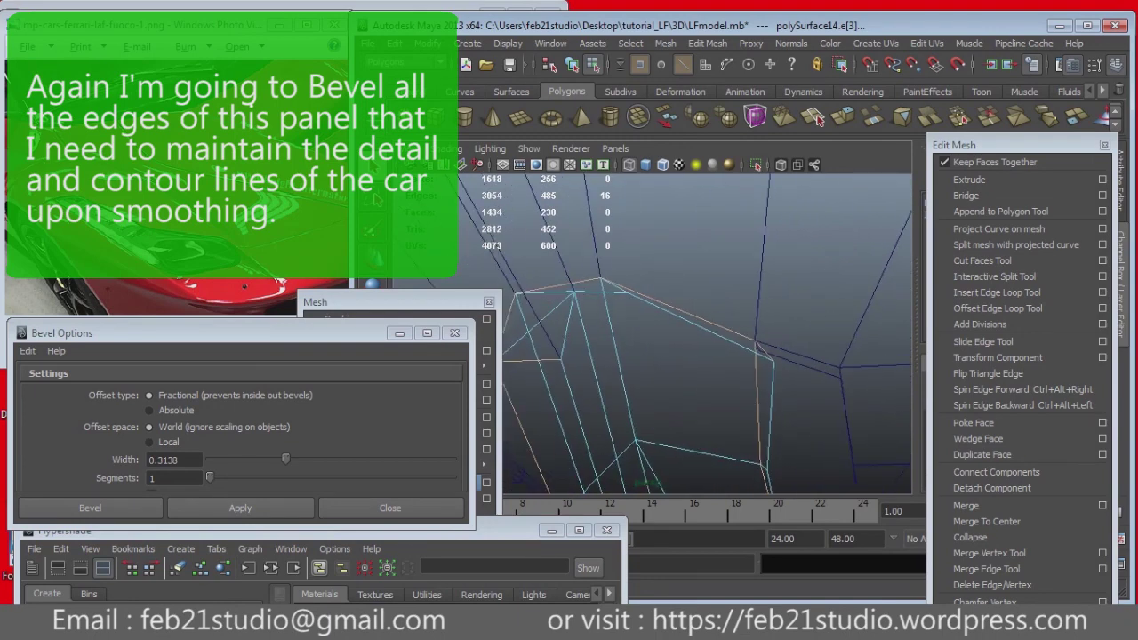
pyautogui.moveTo(711, 355)
pyautogui.keyDown('alt'); pyautogui.mouseDown()
pyautogui.moveTo(765, 347)
pyautogui.moveTo(658, 346)
pyautogui.mouseUp(); pyautogui.keyUp('alt')
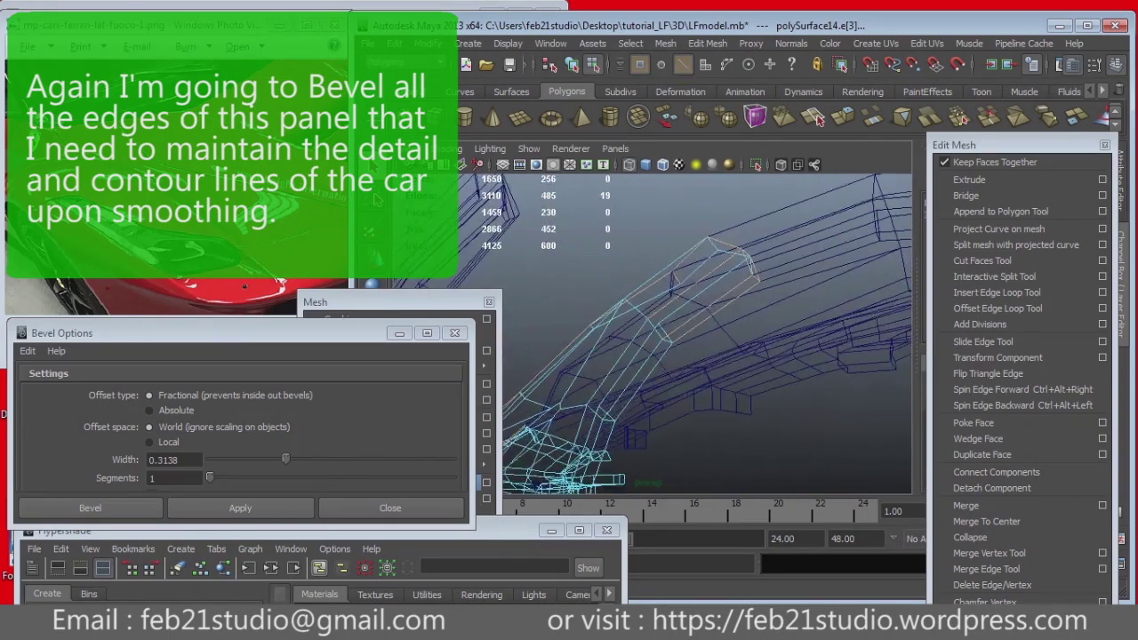
pyautogui.moveTo(622, 427)
pyautogui.keyDown('alt'); pyautogui.mouseDown()
pyautogui.moveTo(605, 409)
pyautogui.moveTo(586, 427)
pyautogui.moveTo(614, 418)
pyautogui.mouseUp(); pyautogui.keyUp('alt')
pyautogui.moveTo(636, 480)
pyautogui.keyDown('alt'); pyautogui.mouseDown()
pyautogui.moveTo(667, 471)
pyautogui.moveTo(657, 445)
pyautogui.moveTo(640, 417)
pyautogui.moveTo(595, 395)
pyautogui.mouseUp(); pyautogui.keyUp('alt')
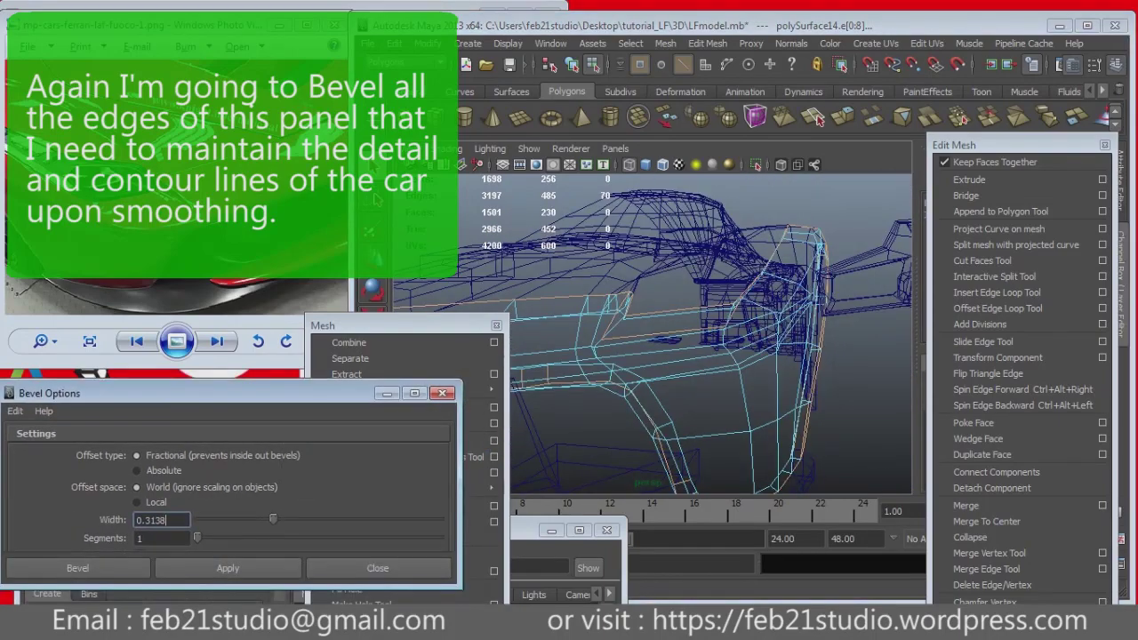
pyautogui.write('0.5000')
# Step: Apply the bevel to the chosen contour edges, then return to object mode
pyautogui.click(228, 567)
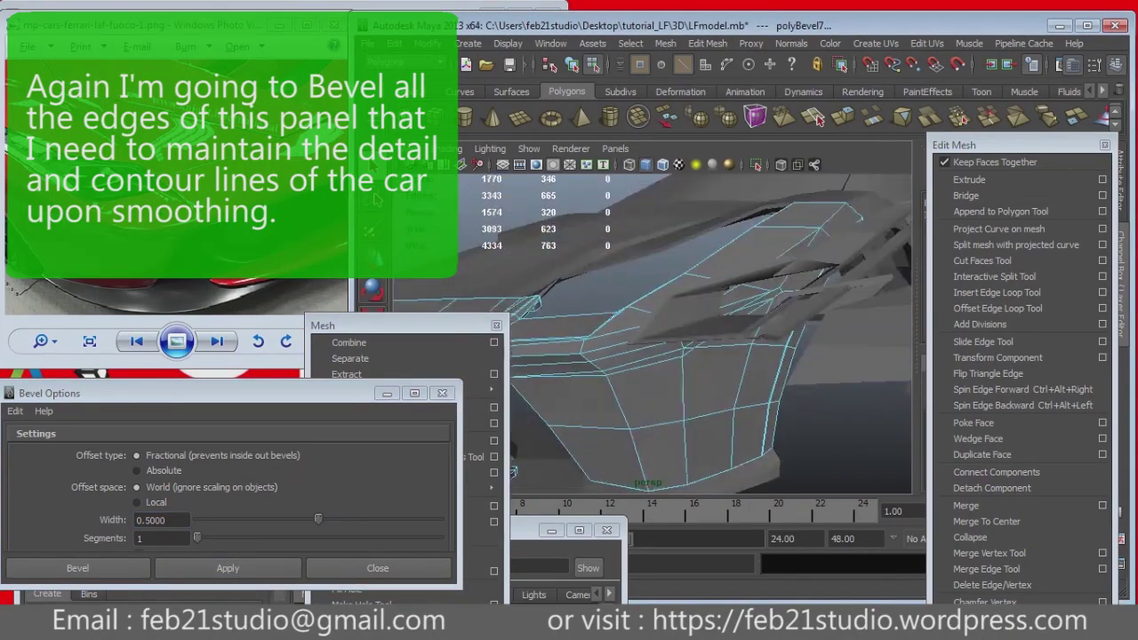
pyautogui.press('F8')
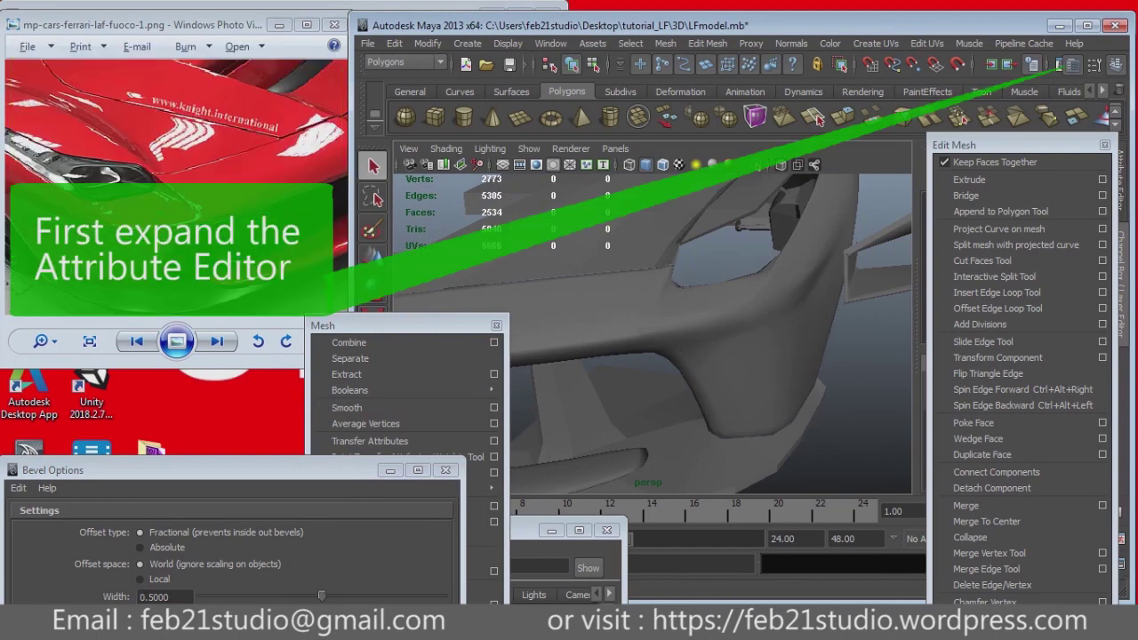
# Step: Undo the last change and show polySurfaceShape14's attributes in the Attribute Editor
pyautogui.hotkey('ctrl', 'z')
pyautogui.hotkey('ctrl', 'z')
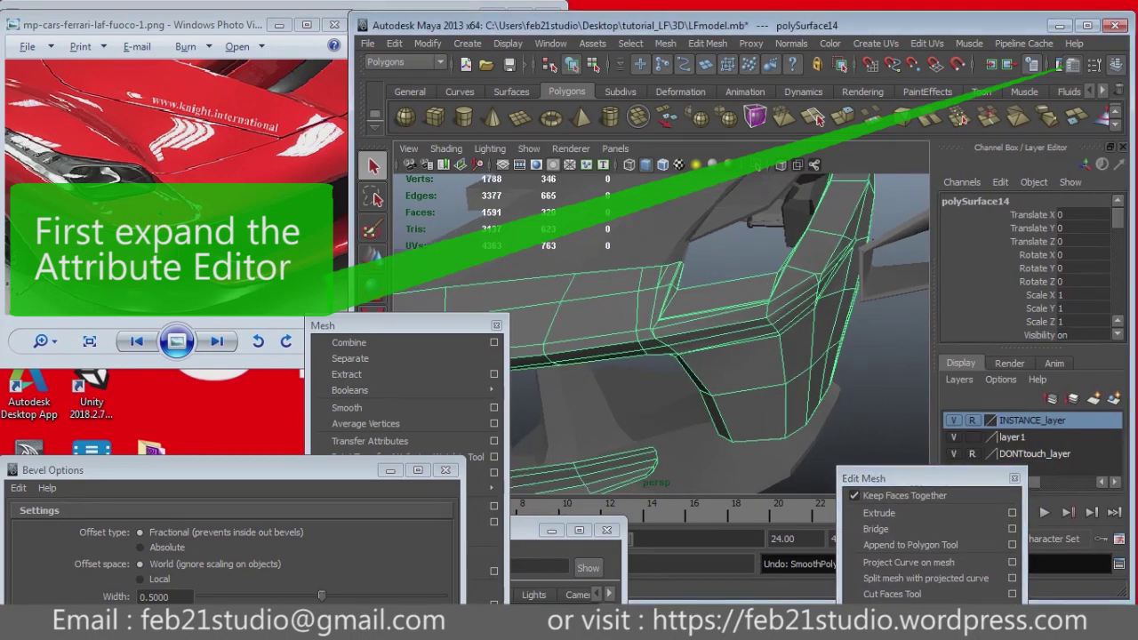
pyautogui.hotkey('ctrl', 'a')
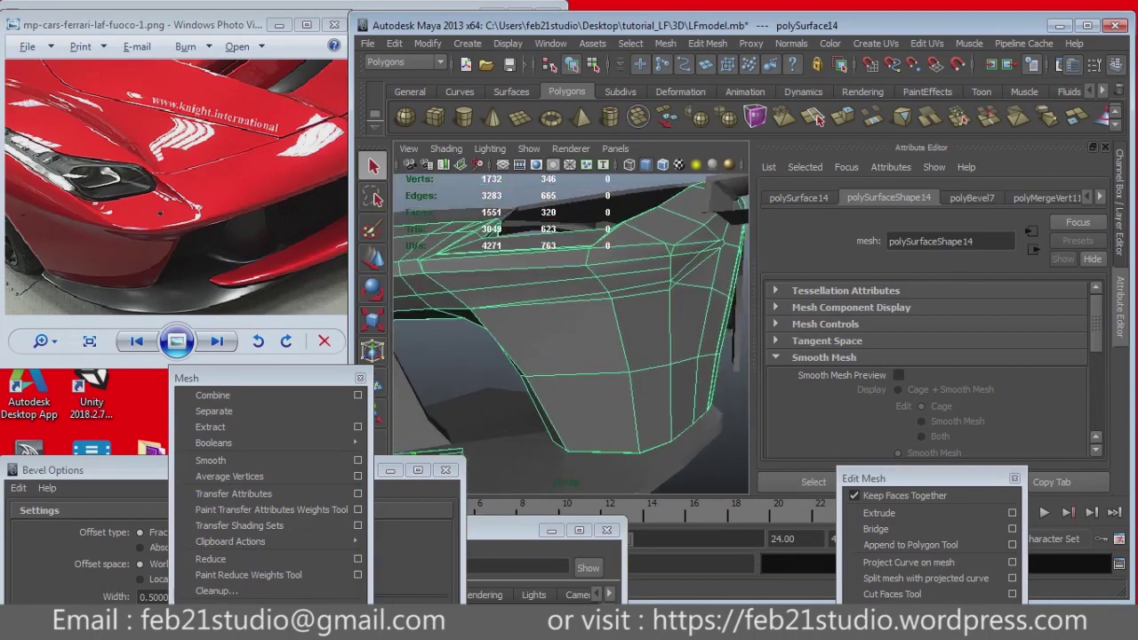
# Step: Preview the smoothed panel, then weld the two stray vertices with Merge and Merge To Center
pyautogui.press('3')
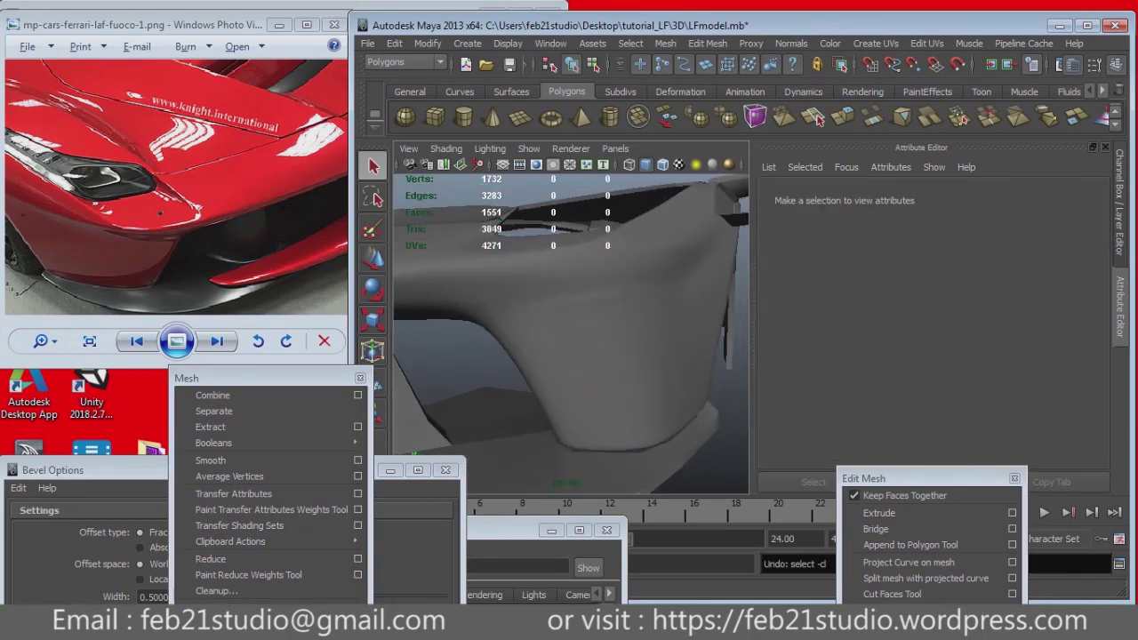
pyautogui.hotkey('ctrl', 'z')
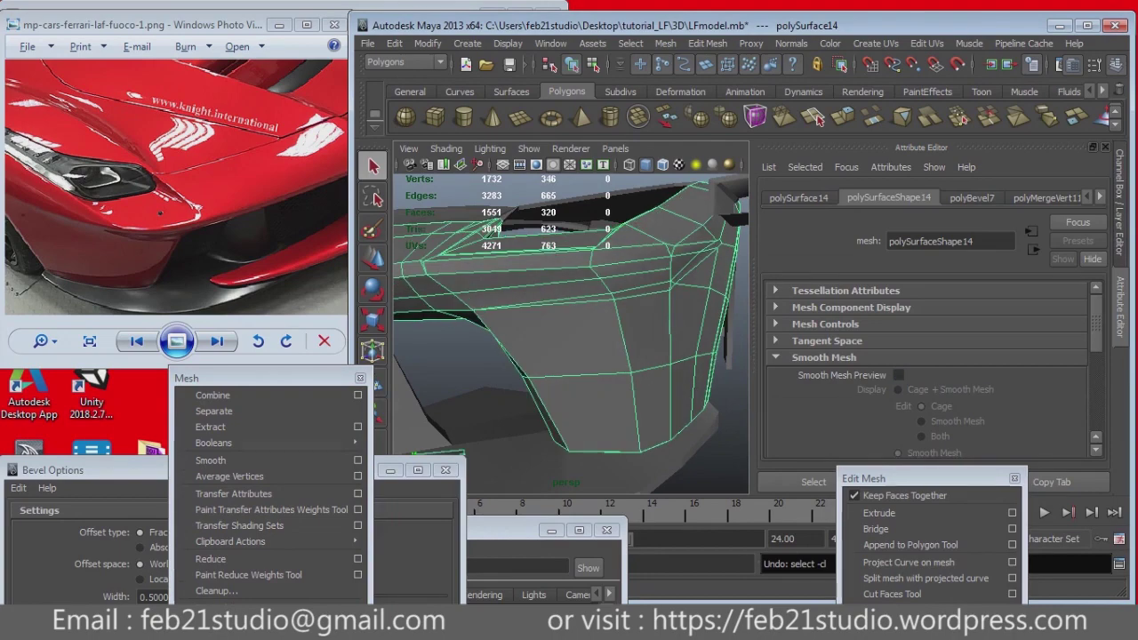
pyautogui.moveTo(866, 478); pyautogui.dragTo(925, 177)
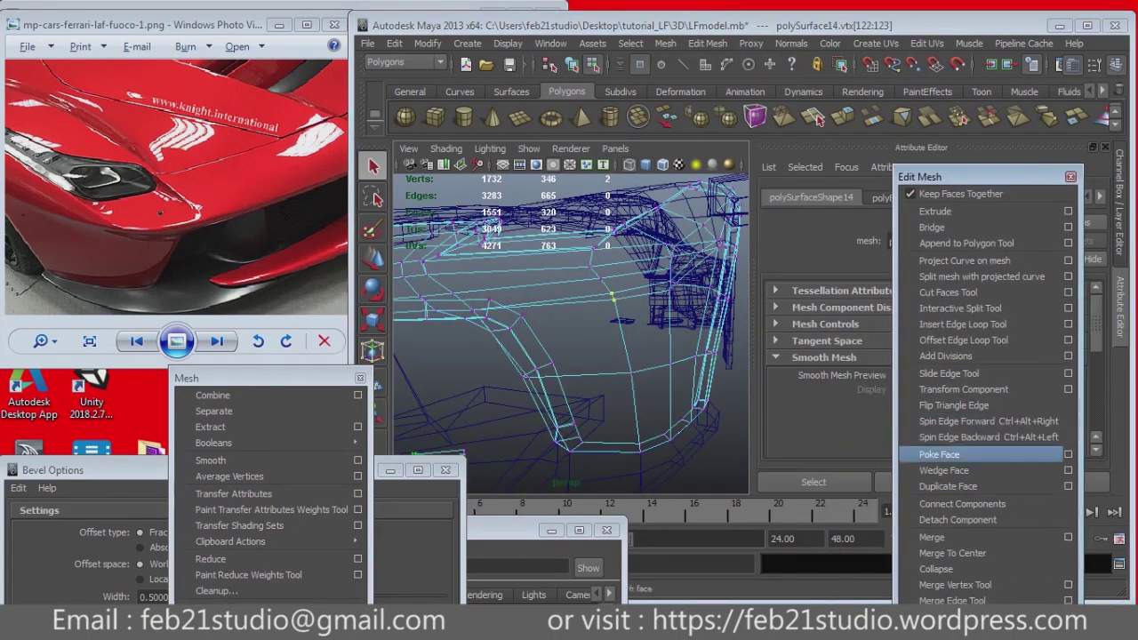
pyautogui.click(952, 553)
pyautogui.press('5')
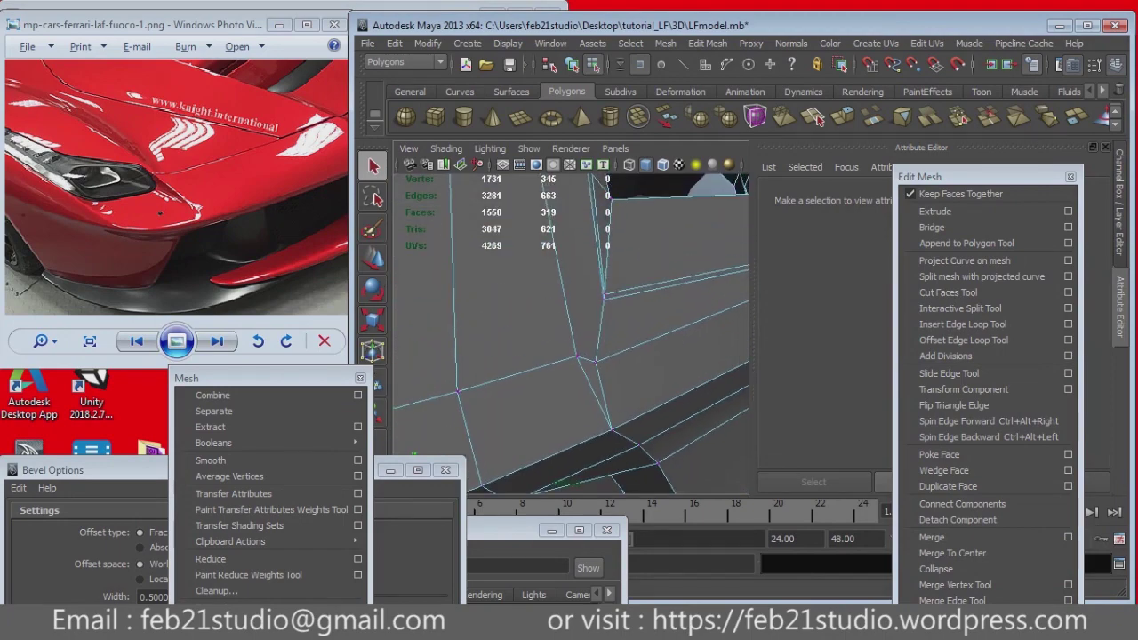
pyautogui.click(952, 553)
pyautogui.press('F8')
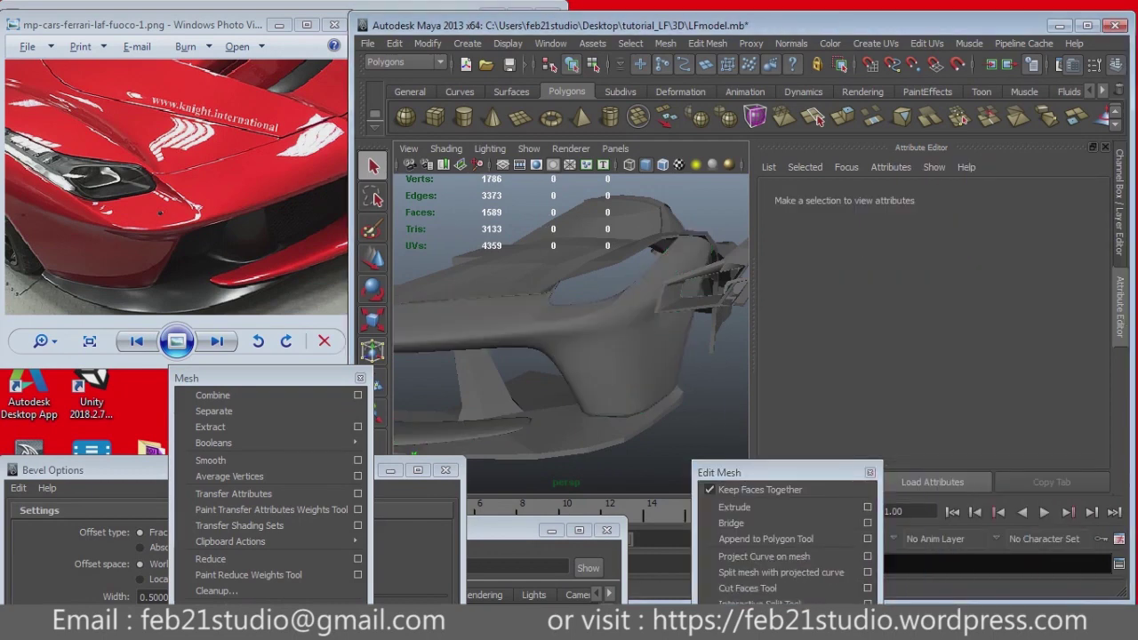
# Step: Inspect the fender close up and pick vertex vtx[151] for moving, then return to object mode
pyautogui.keyDown('alt'); pyautogui.moveTo(569, 338); pyautogui.dragTo(622, 302); pyautogui.keyUp('alt')
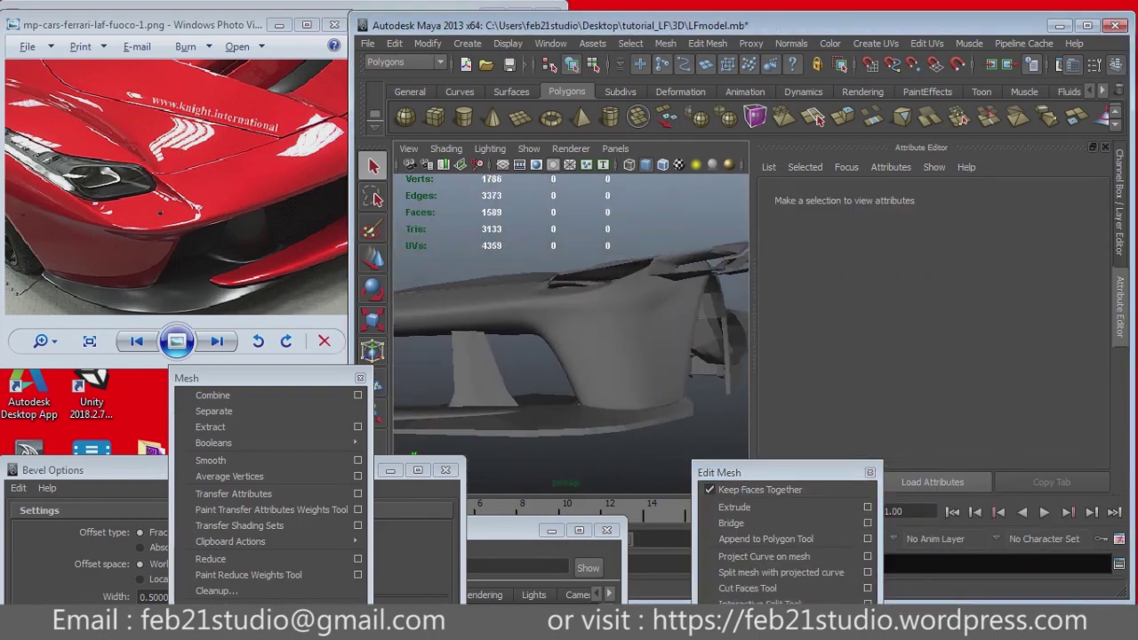
pyautogui.keyDown('alt'); pyautogui.moveTo(569, 338); pyautogui.dragTo(640, 302); pyautogui.keyUp('alt')
pyautogui.click(551, 373)
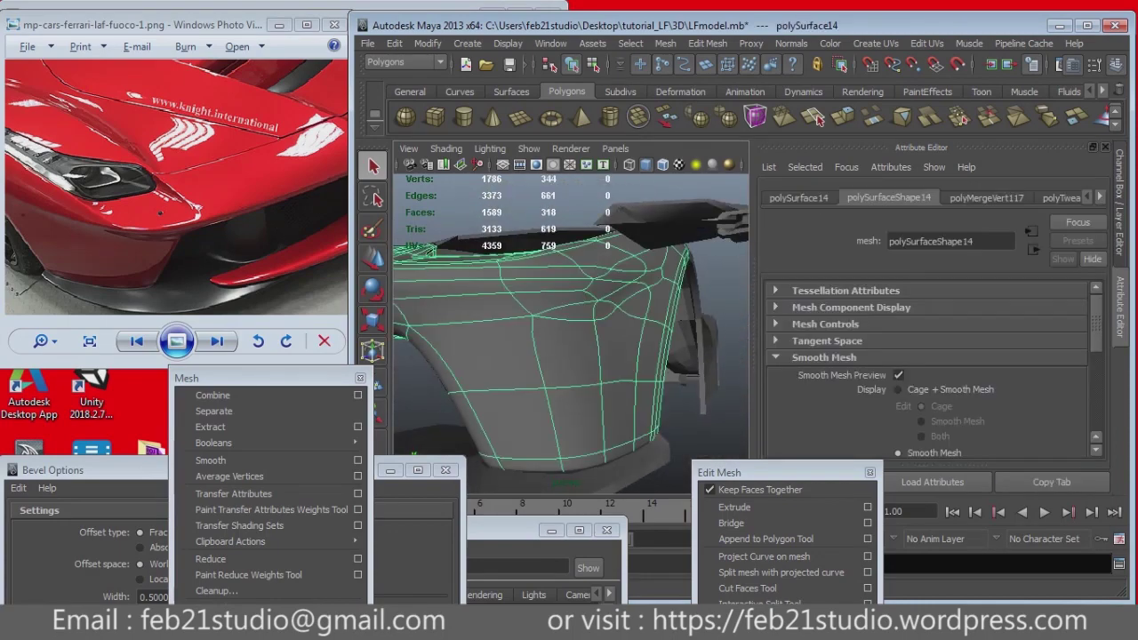
pyautogui.keyDown('alt'); pyautogui.moveTo(569, 337); pyautogui.dragTo(631, 306); pyautogui.keyUp('alt')
pyautogui.press('F8')
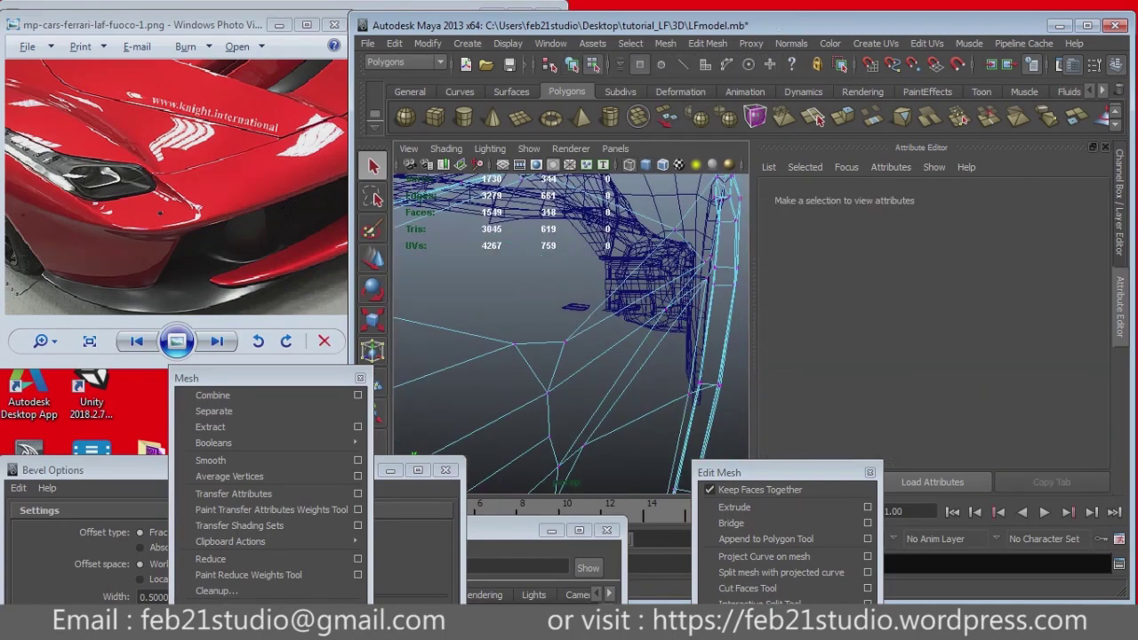
pyautogui.click(564, 341)
pyautogui.press('w')
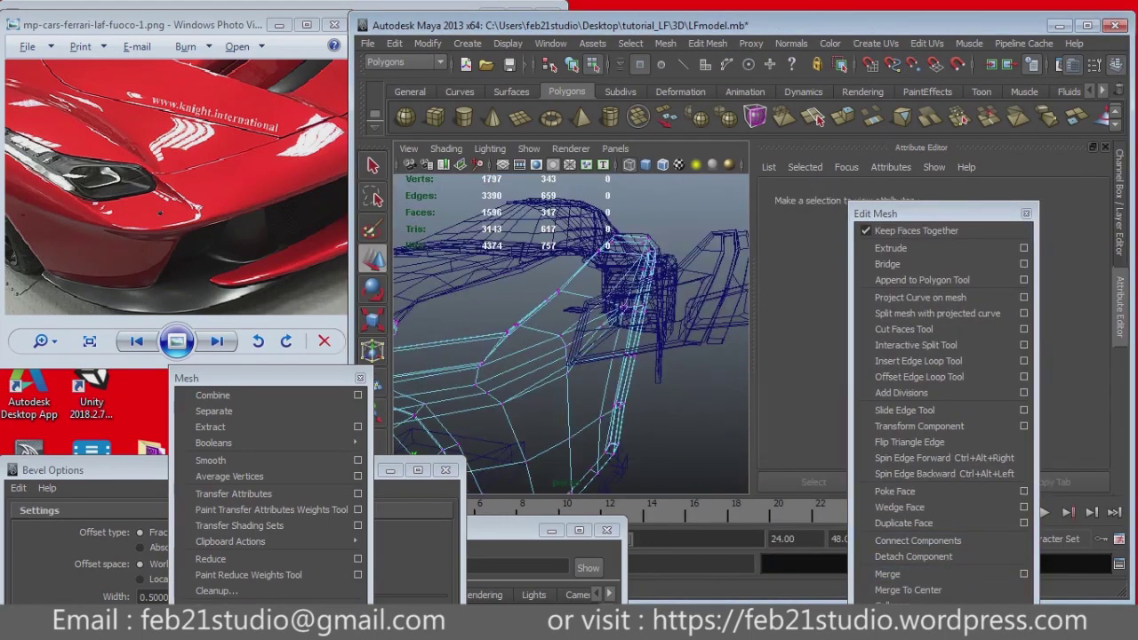
pyautogui.press('5')
pyautogui.press('F8')
pyautogui.press('q')
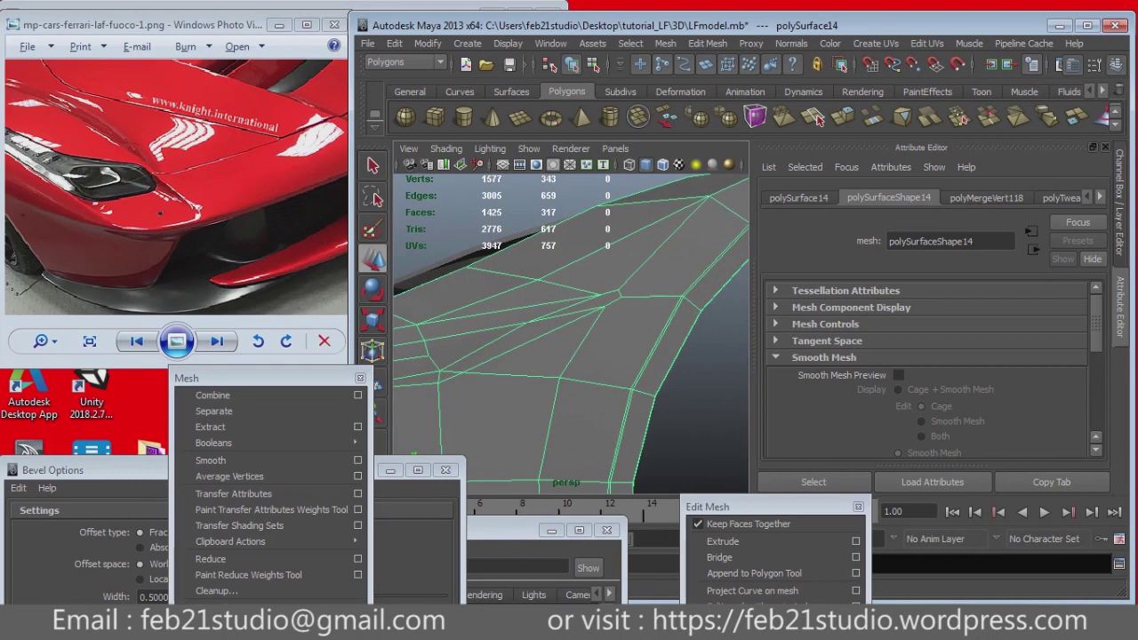
# Step: Preview the hood smoothed and pick vertices along the hood edge and fender corner
pyautogui.press('3')
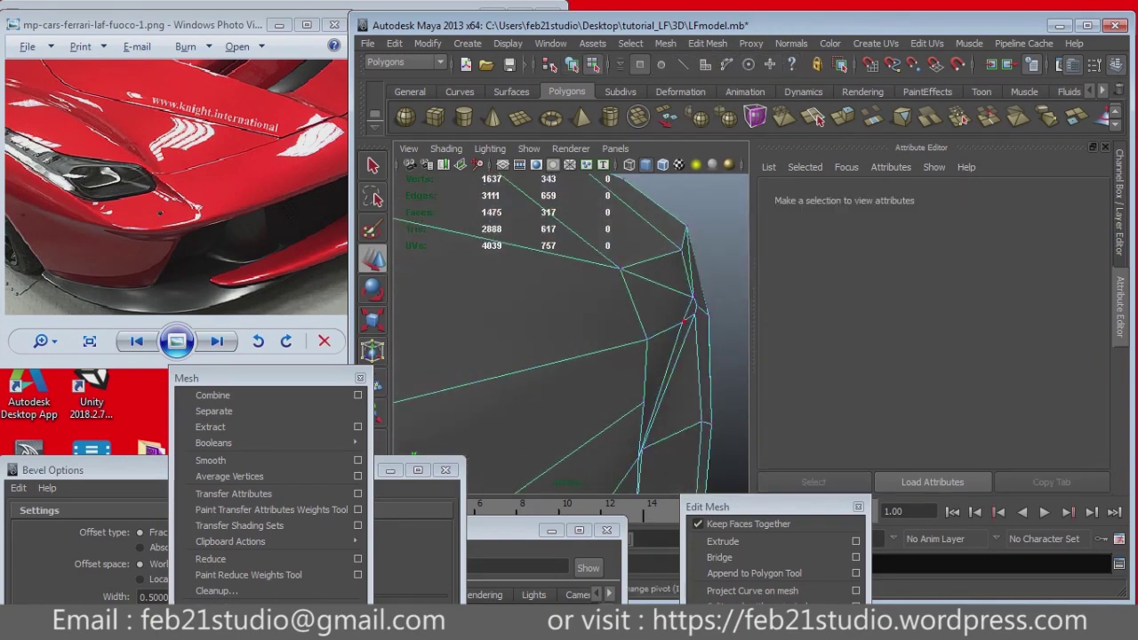
pyautogui.click(686, 319)
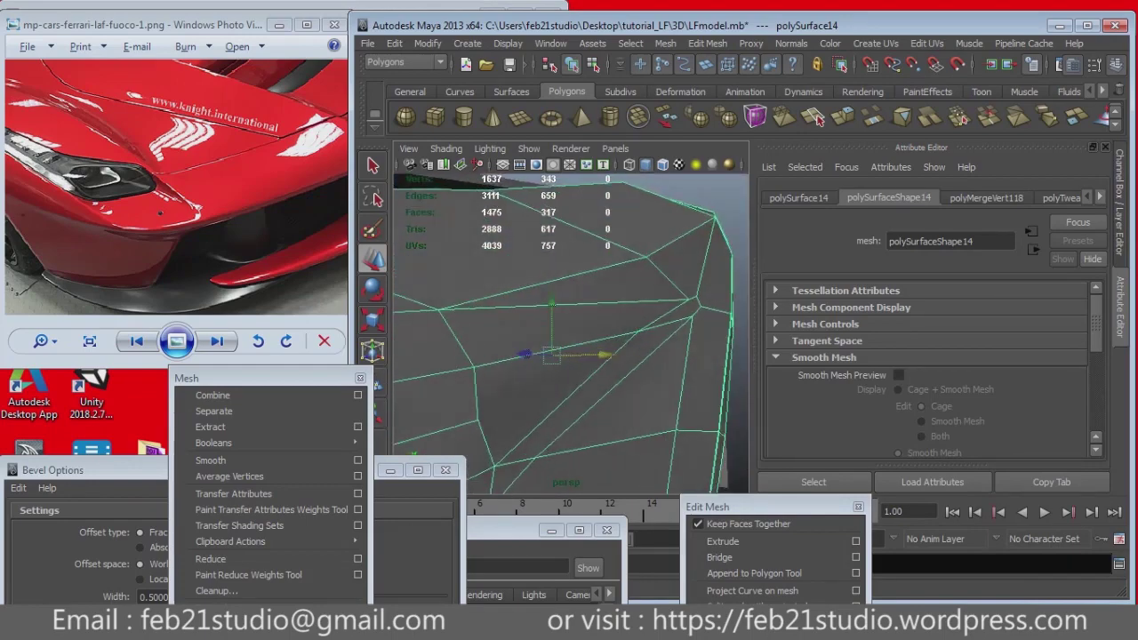
pyautogui.press('F8')
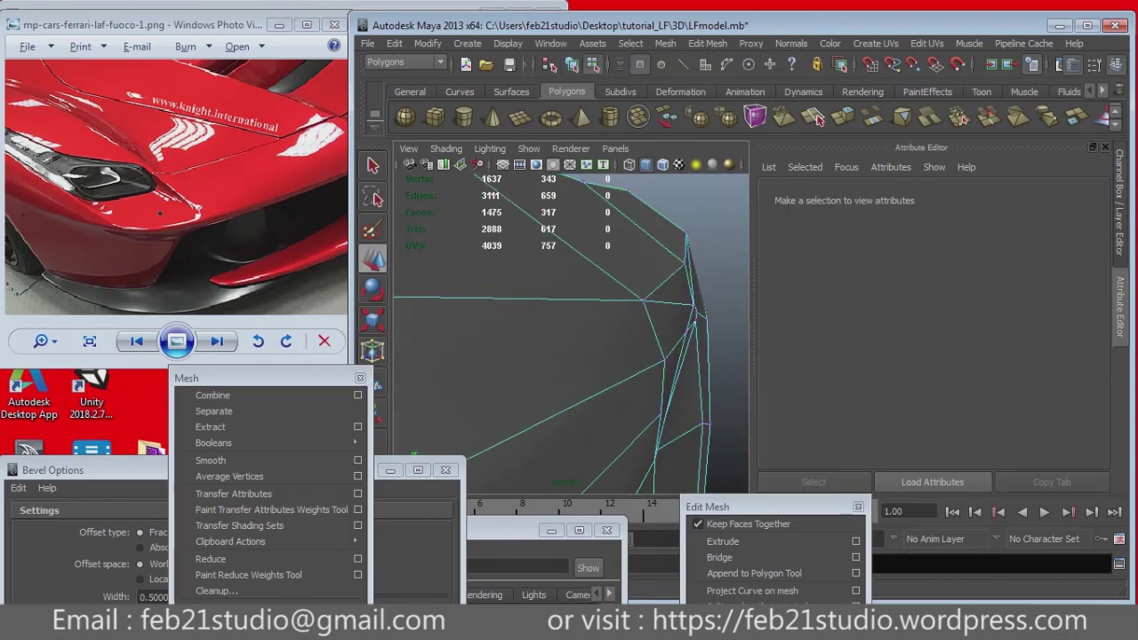
pyautogui.click(643, 302)
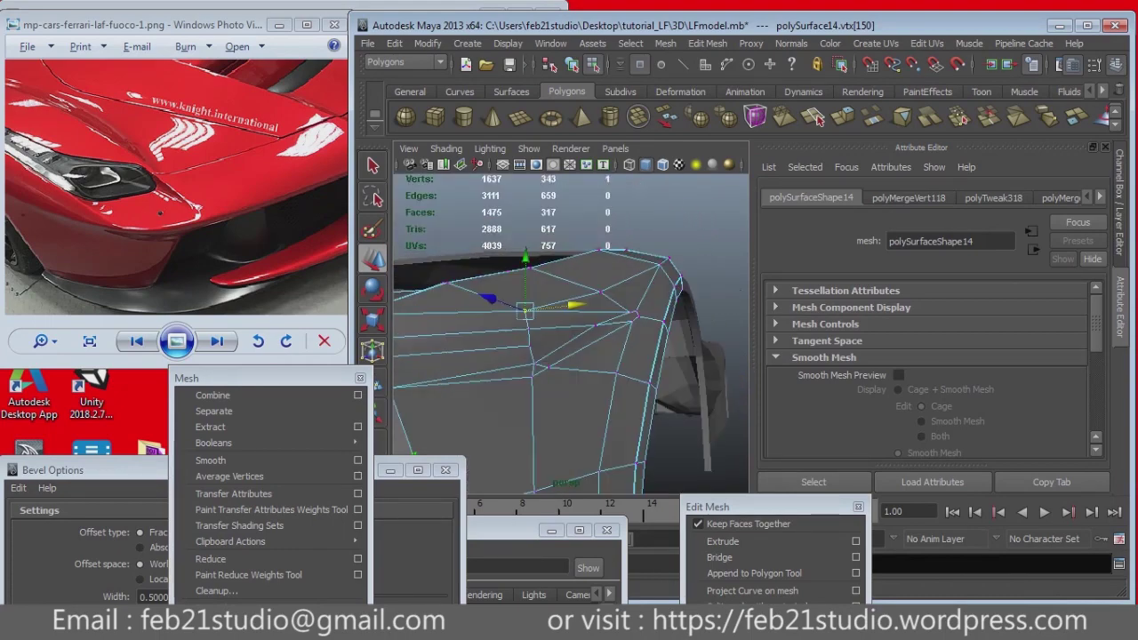
pyautogui.hotkey('ctrl', 'z')
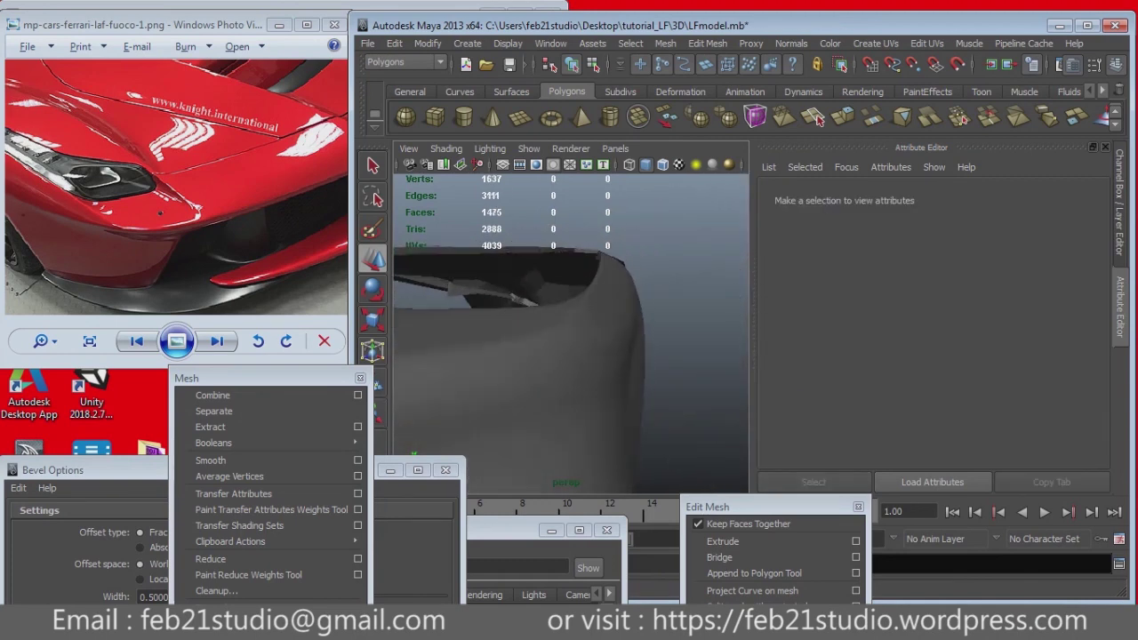
pyautogui.hotkey('ctrl', 'z')
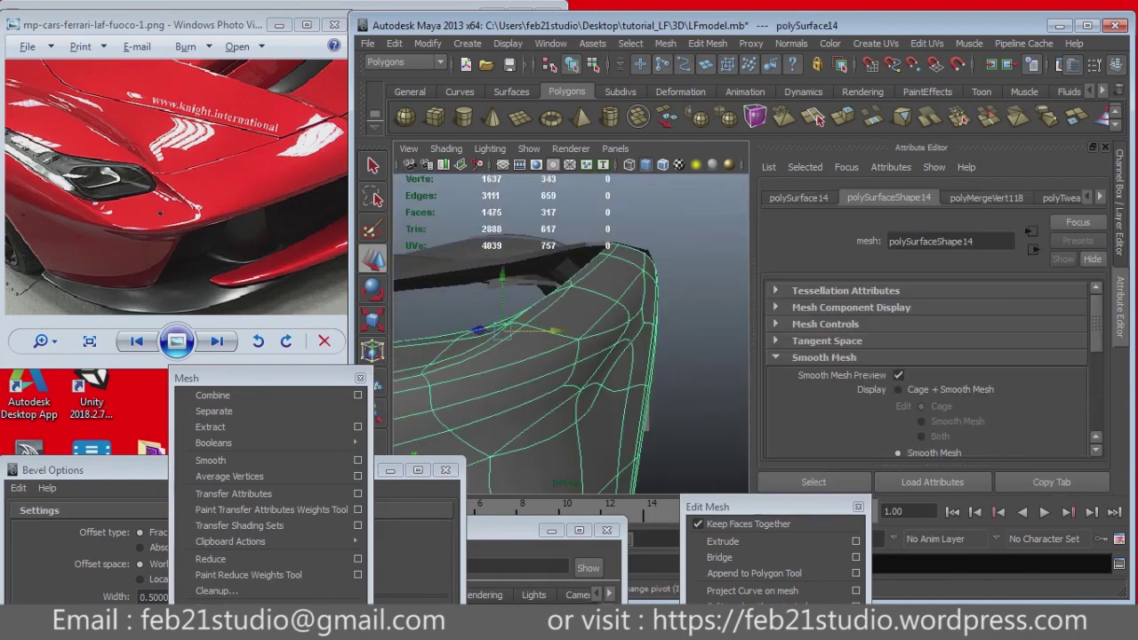
pyautogui.hotkey('ctrl', 'z')
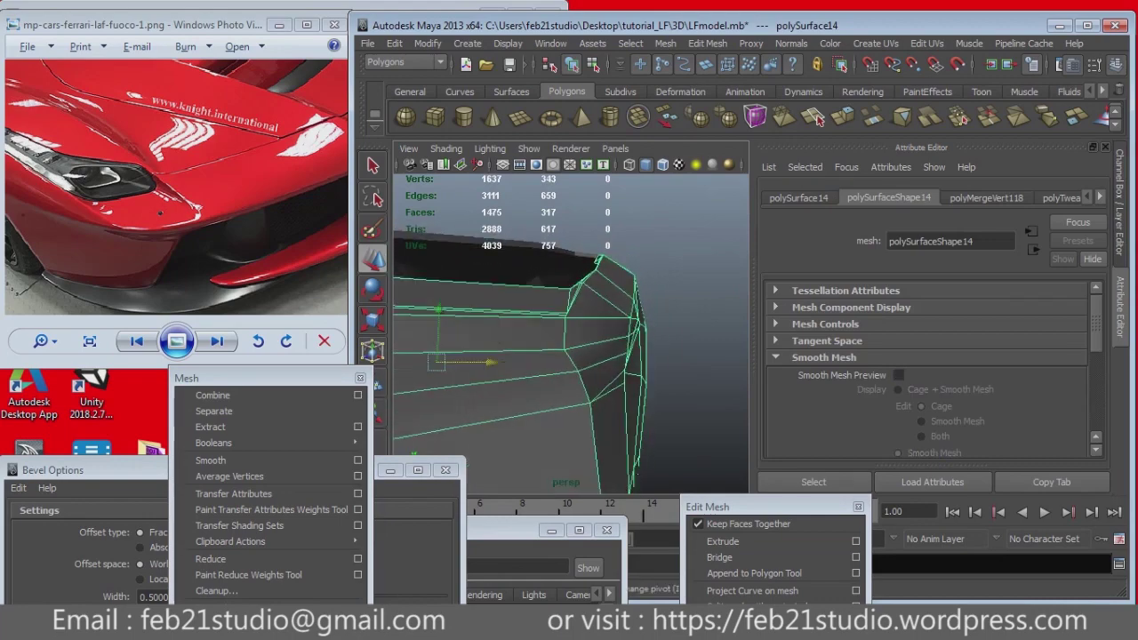
pyautogui.hotkey('ctrl', 'z')
pyautogui.hotkey('ctrl', 'z')
pyautogui.hotkey('ctrl', 'z')
pyautogui.hotkey('ctrl', 'z')
pyautogui.press('f')
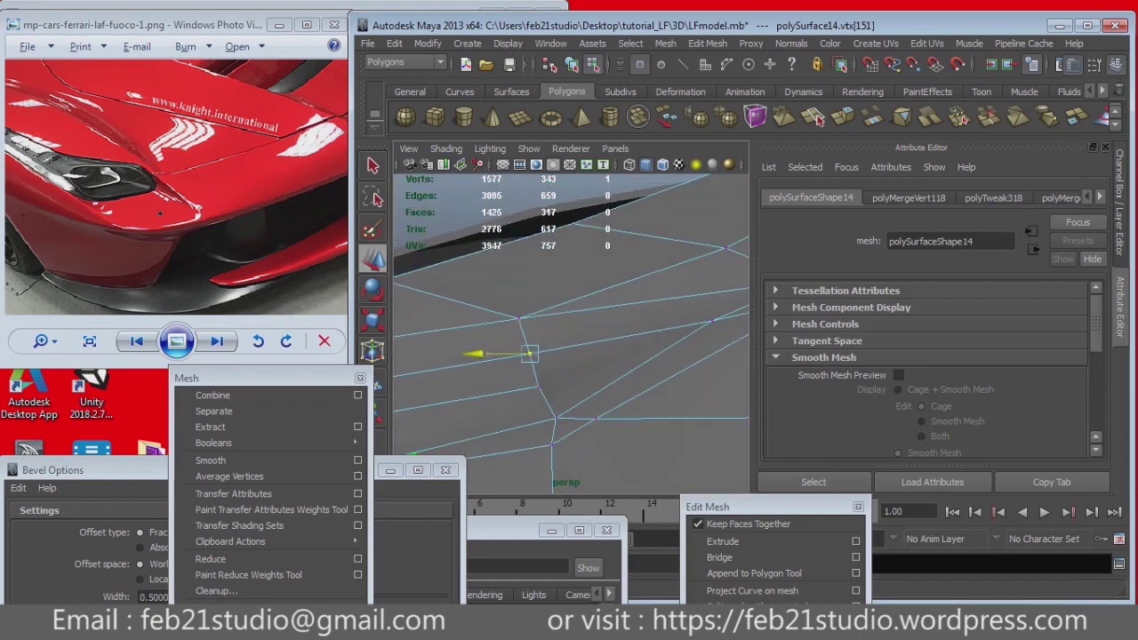
# Step: Step back and forth through recent edits to compare the fender's smoothed and low-poly states
pyautogui.hotkey('ctrl', 'z')
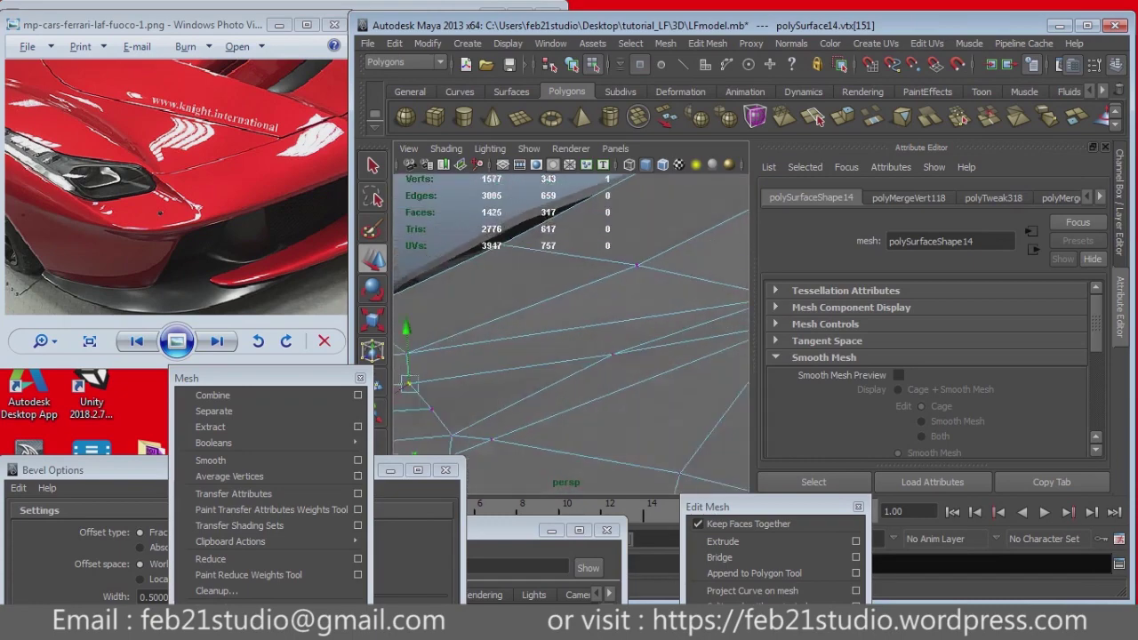
pyautogui.hotkey('ctrl', 'z')
pyautogui.hotkey('ctrl', 'z')
pyautogui.hotkey('ctrl', 'z')
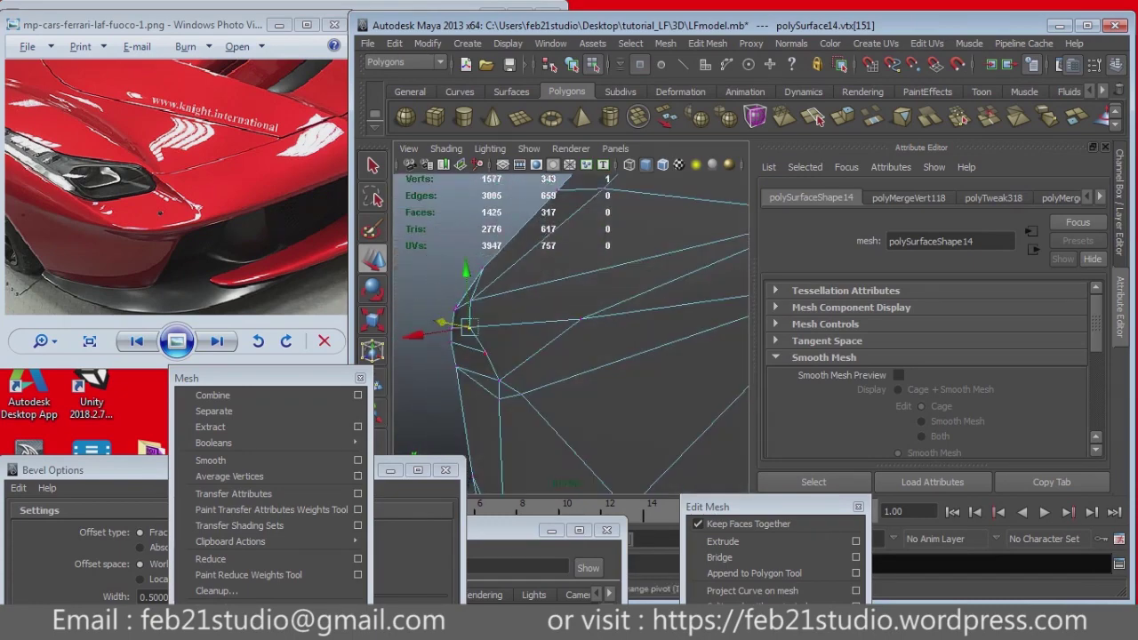
pyautogui.hotkey('ctrl', 'z')
pyautogui.hotkey('ctrl', 'z')
pyautogui.hotkey('ctrl', 'z')
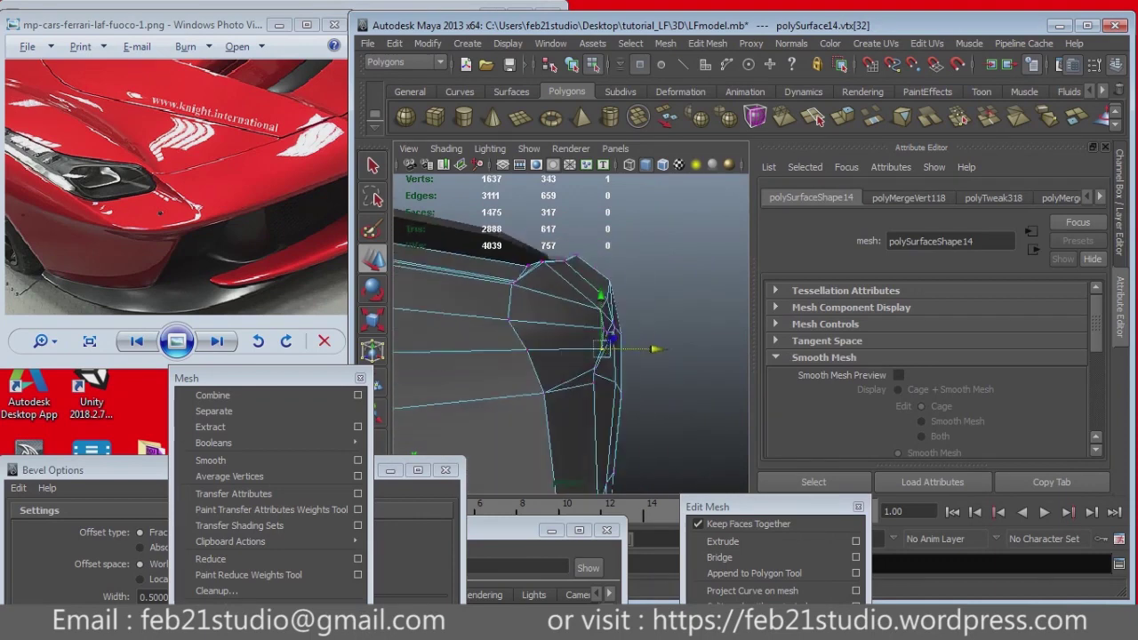
pyautogui.hotkey('ctrl', 'z')
pyautogui.hotkey('ctrl', 'z')
pyautogui.hotkey('ctrl', 'z')
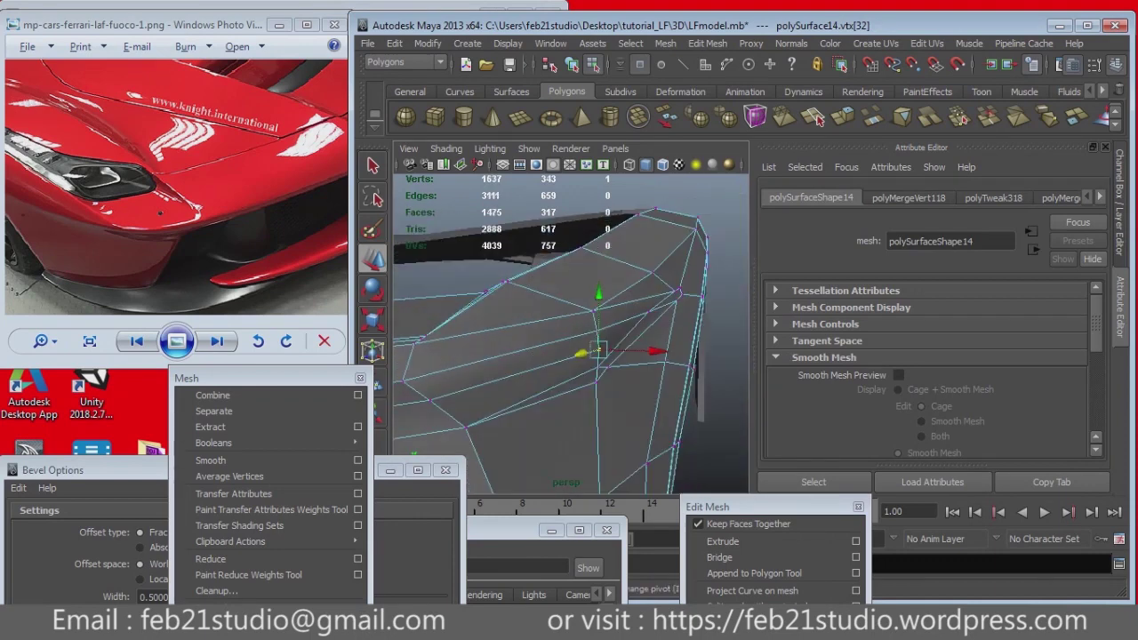
pyautogui.hotkey('ctrl', 'z')
pyautogui.hotkey('ctrl', 'z')
pyautogui.hotkey('ctrl', 'z')
pyautogui.hotkey('ctrl', 'z')
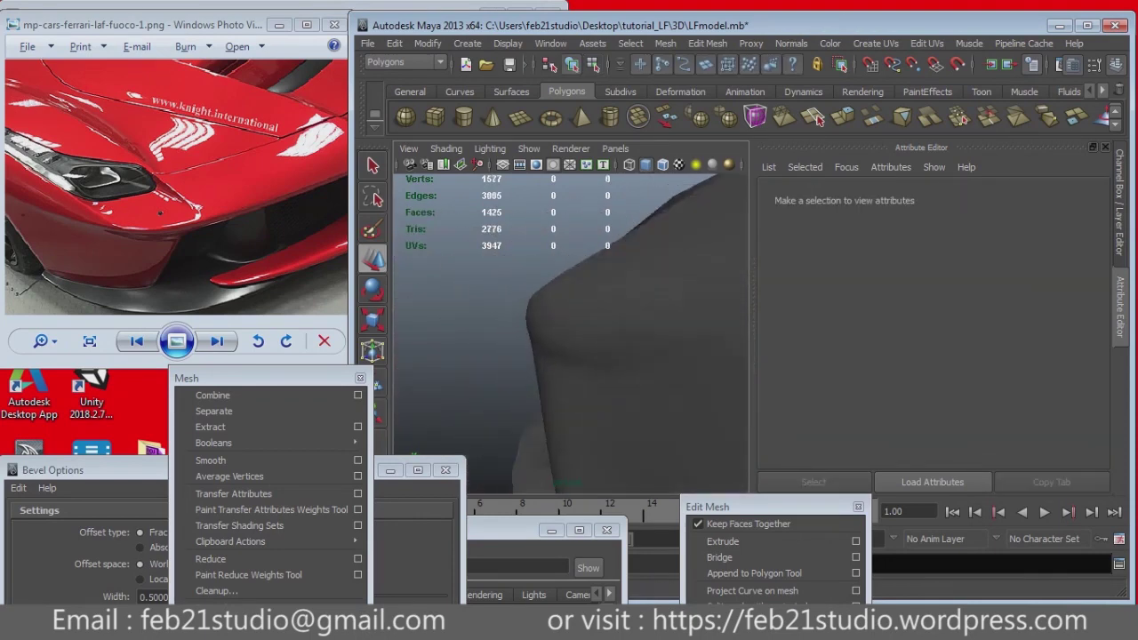
pyautogui.hotkey('ctrl', 'z')
pyautogui.hotkey('ctrl', 'z')
pyautogui.hotkey('ctrl', 'z')
pyautogui.hotkey('ctrl', 'z')
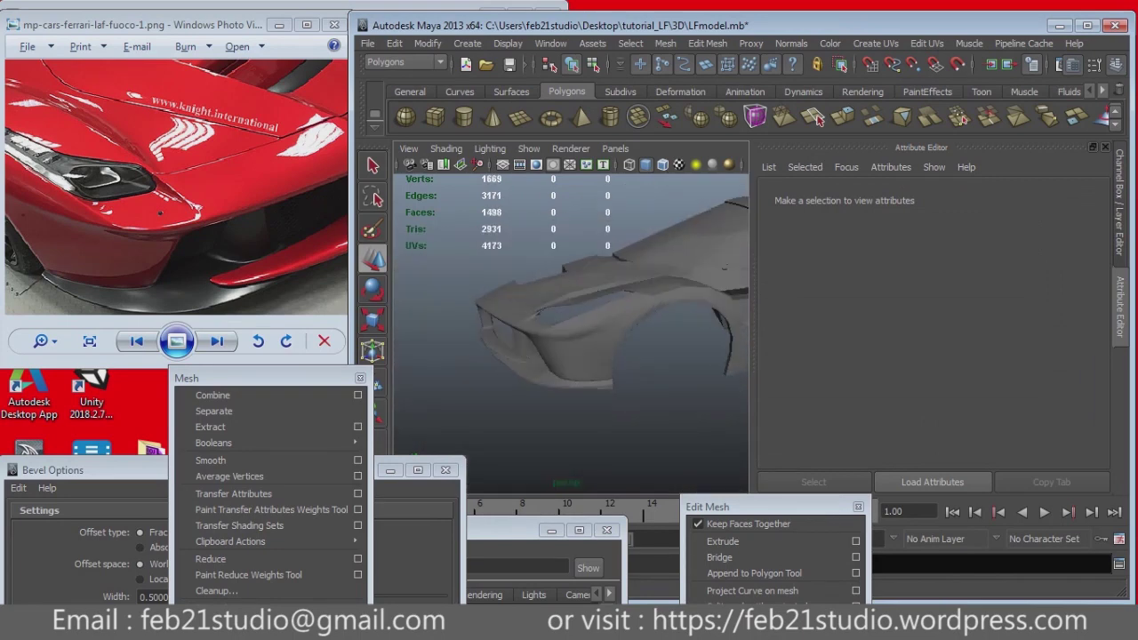
pyautogui.hotkey('ctrl', 'z')
pyautogui.hotkey('ctrl', 'z')
pyautogui.hotkey('ctrl', 'z')
pyautogui.hotkey('ctrl', 'z')
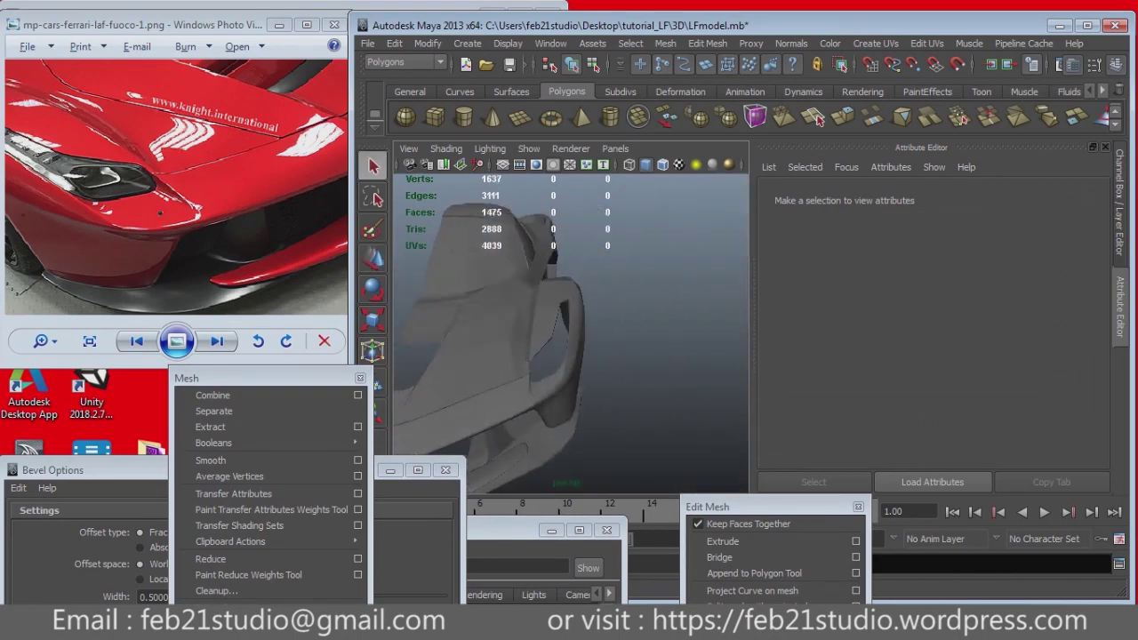
pyautogui.hotkey('ctrl', 'z')
pyautogui.hotkey('ctrl', 'z')
pyautogui.hotkey('ctrl', 'z')
pyautogui.hotkey('ctrl', 'z')
pyautogui.hotkey('ctrl', 'z')
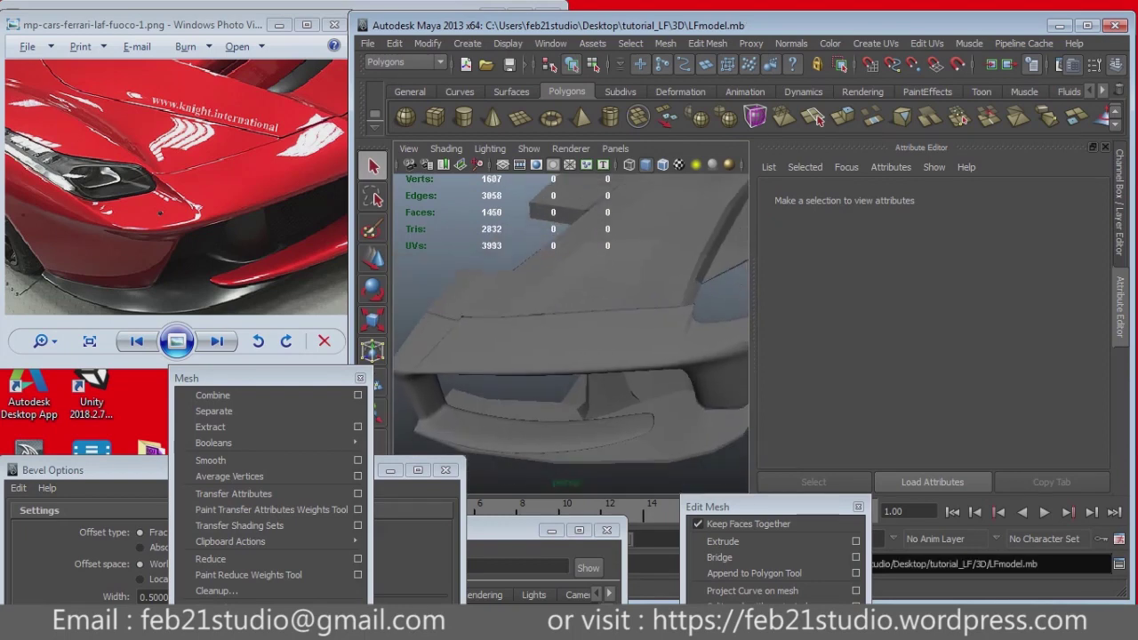
# Step: Remove the trial smooth from polySurface6, restoring the bumper to 1090 vertices and 990 faces
pyautogui.hotkey('shift', 'z')
pyautogui.hotkey('shift', 'z')
pyautogui.hotkey('shift', 'z')
pyautogui.hotkey('shift', 'z')
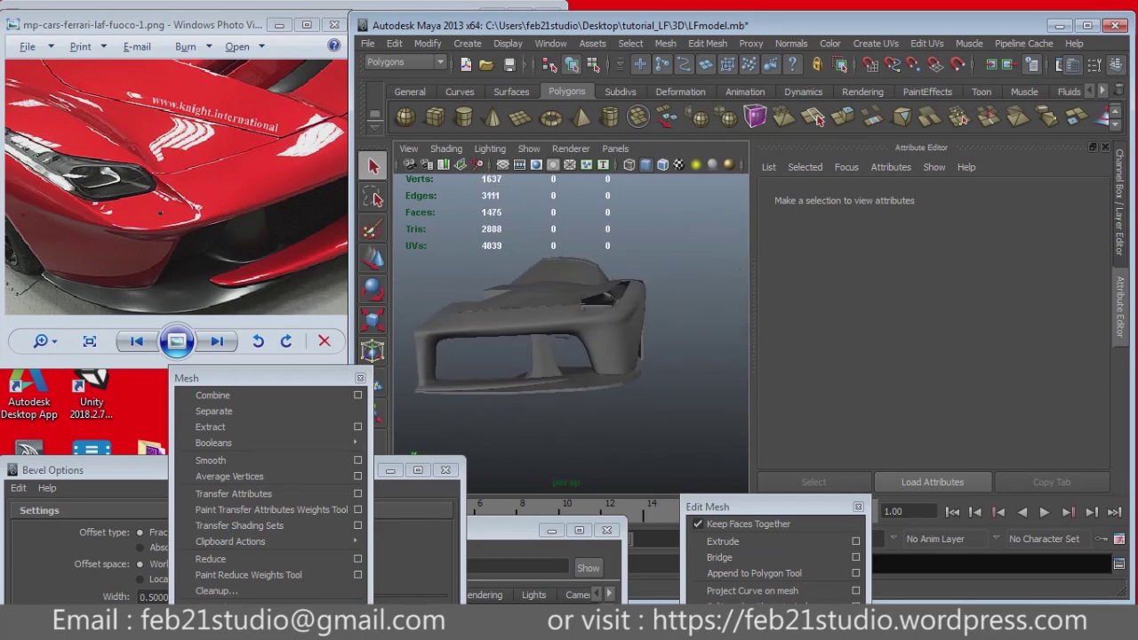
pyautogui.hotkey('ctrl', 'z')
pyautogui.hotkey('ctrl', 'z')
pyautogui.hotkey('ctrl', 'z')
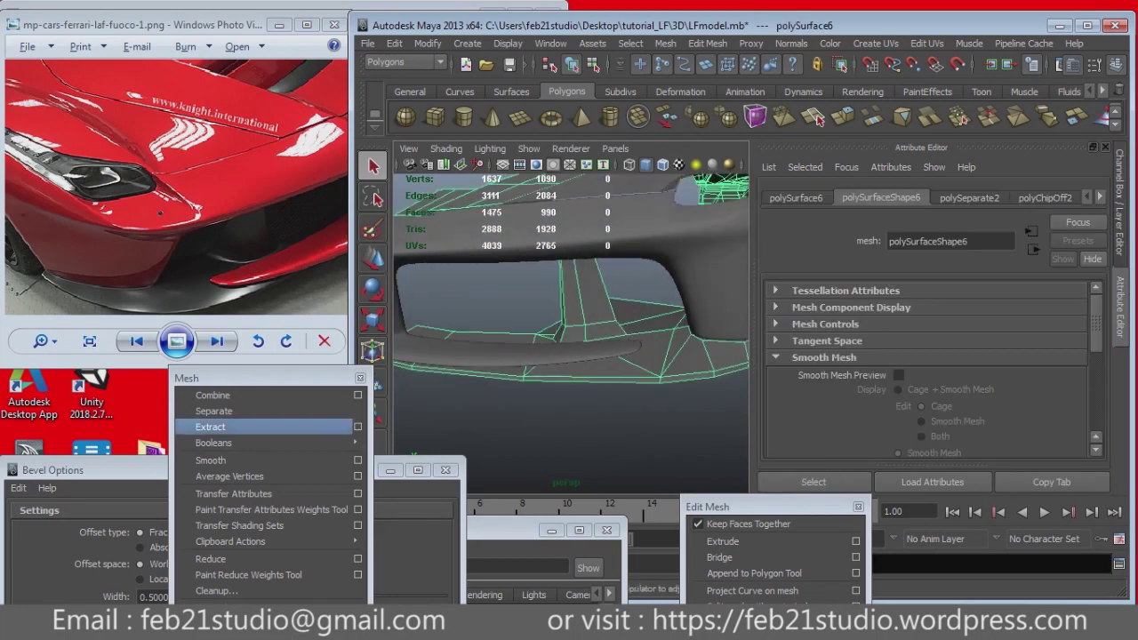
pyautogui.hotkey('shift', 'z')
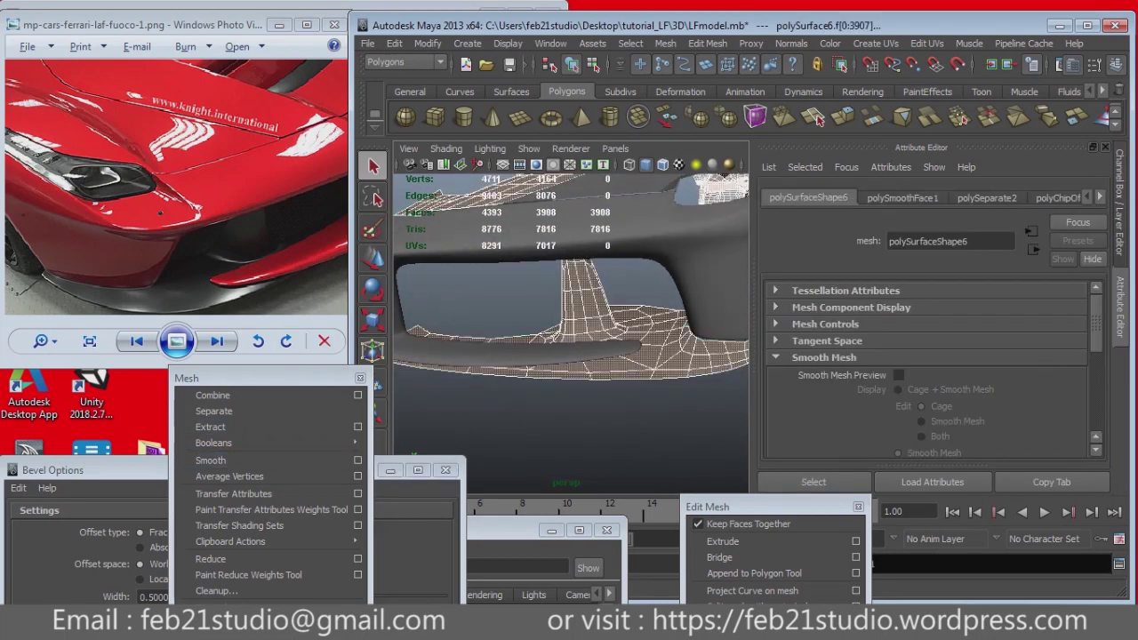
pyautogui.hotkey('ctrl', 'z')
pyautogui.hotkey('ctrl', 'z')
pyautogui.hotkey('ctrl', 'z')
pyautogui.hotkey('ctrl', 'z')
pyautogui.hotkey('ctrl', 'z')
pyautogui.hotkey('ctrl', 'z')
pyautogui.hotkey('ctrl', 'z')
pyautogui.hotkey('ctrl', 'z')
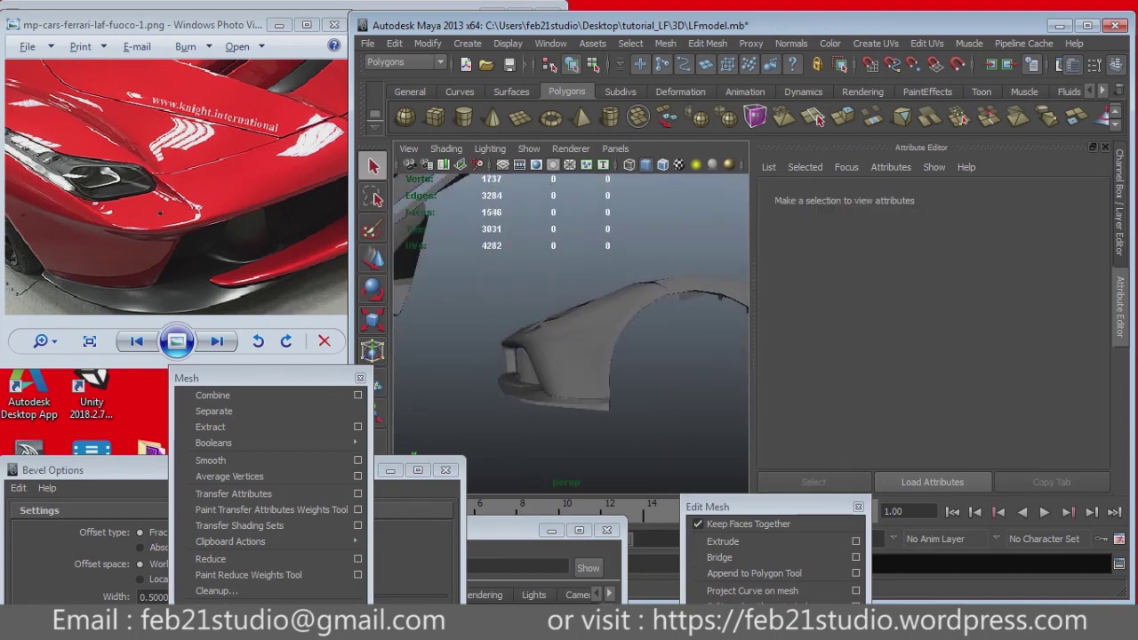
pyautogui.hotkey('ctrl', 'z')
pyautogui.hotkey('ctrl', 'z')
pyautogui.hotkey('ctrl', 'z')
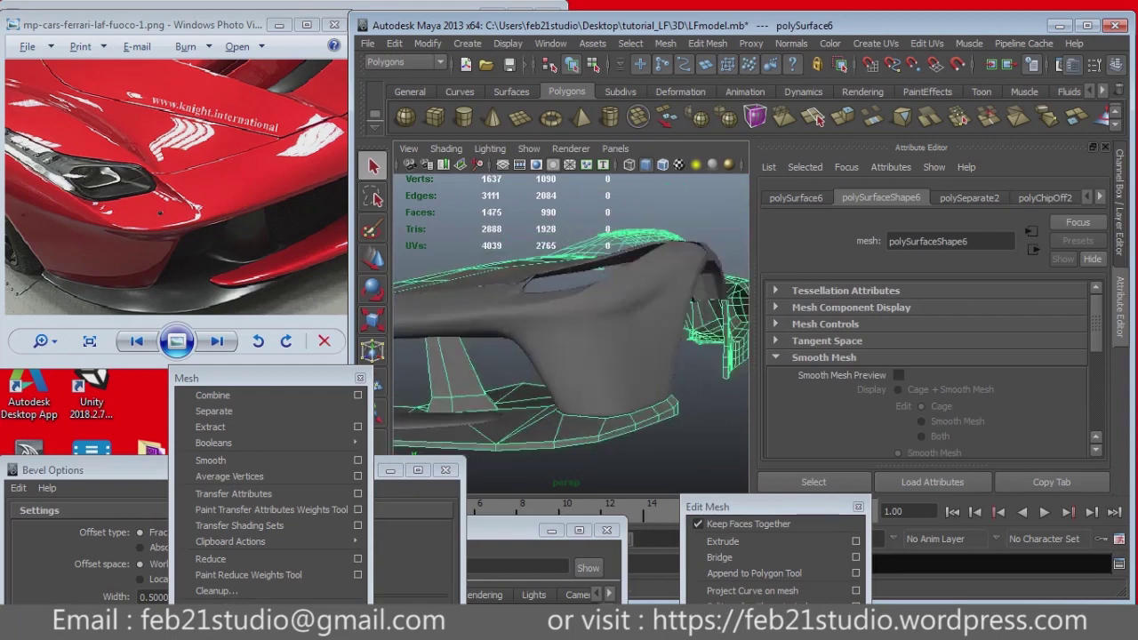
pyautogui.hotkey('ctrl', 'z')
pyautogui.hotkey('ctrl', 'z')
# Step: Extract 60 lower lip faces of polySurface6 into a new piece, polySurface16
pyautogui.hotkey('ctrl', 'z')
pyautogui.hotkey('ctrl', 'z')
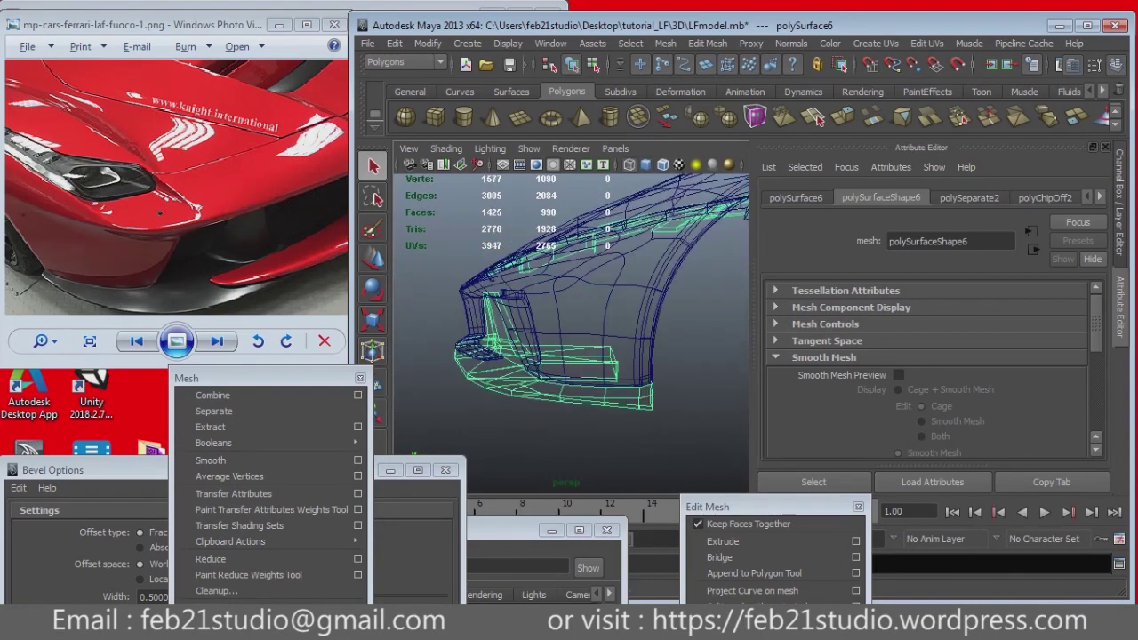
pyautogui.hotkey('ctrl', 'z')
pyautogui.hotkey('ctrl', 'z')
pyautogui.hotkey('ctrl', 'z')
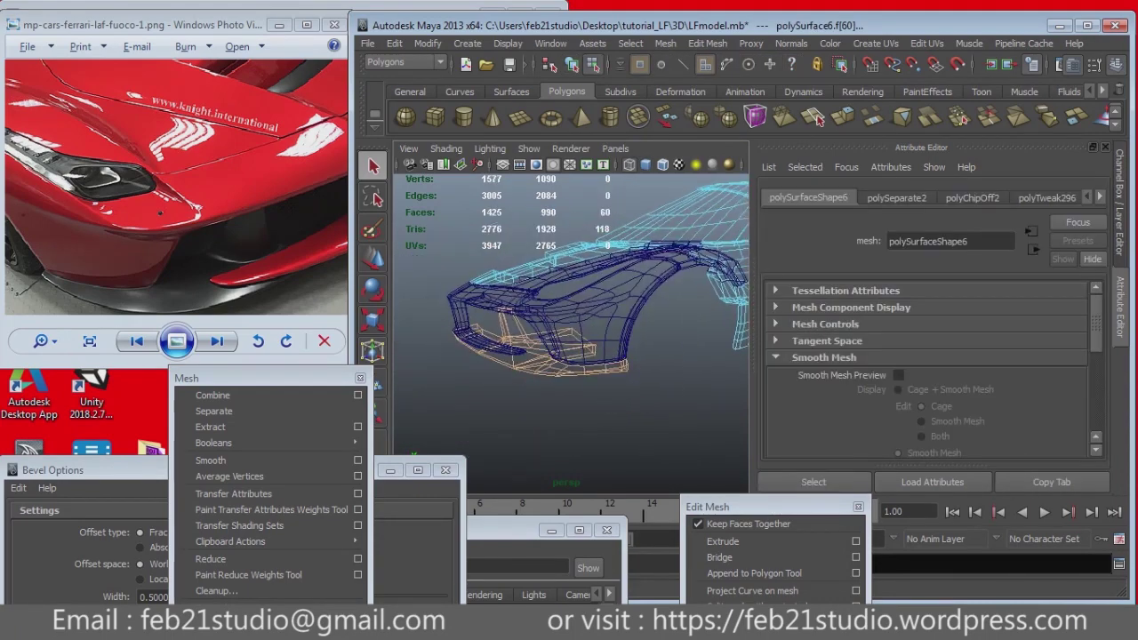
pyautogui.hotkey('ctrl', 'z')
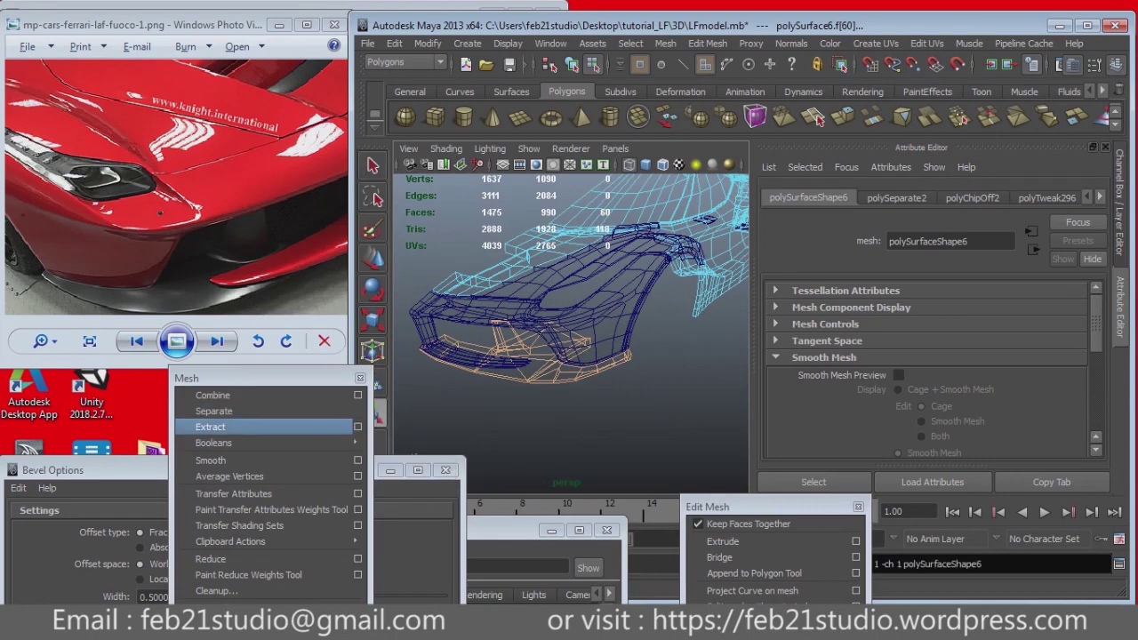
pyautogui.hotkey('ctrl', 'z')
pyautogui.hotkey('ctrl', 'z')
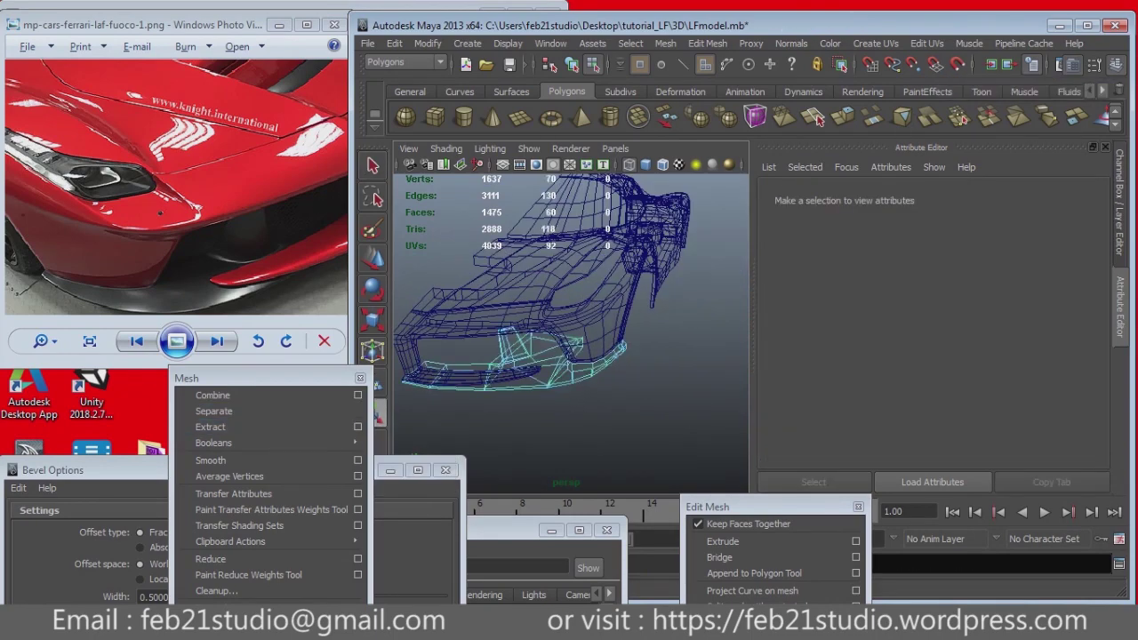
pyautogui.hotkey('ctrl', 'z')
pyautogui.hotkey('ctrl', 'z')
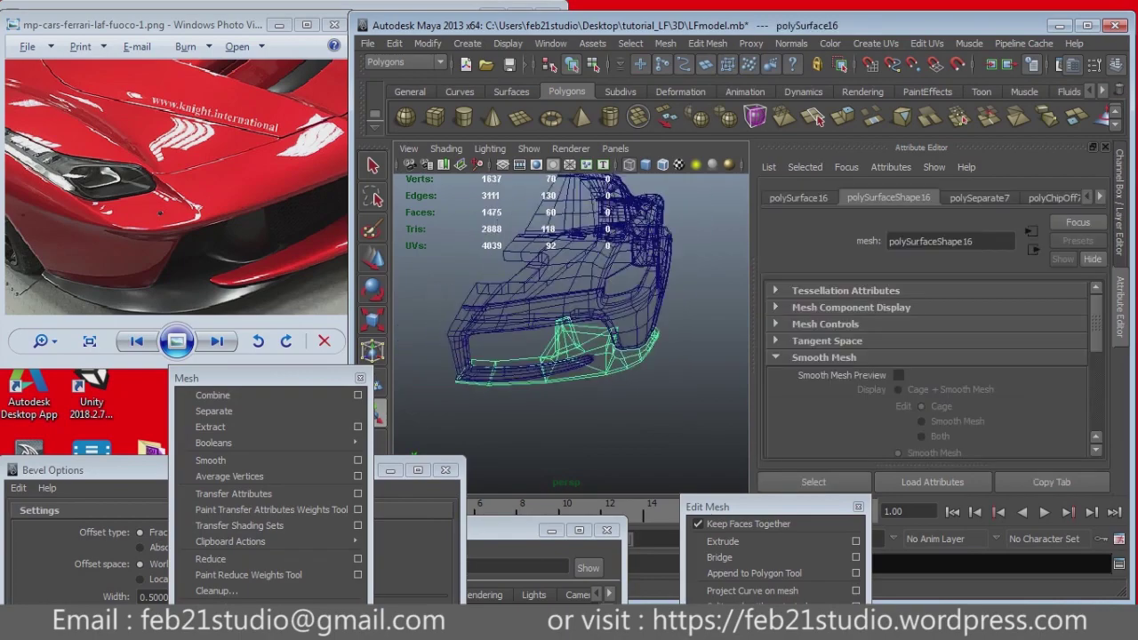
pyautogui.hotkey('ctrl', 'z')
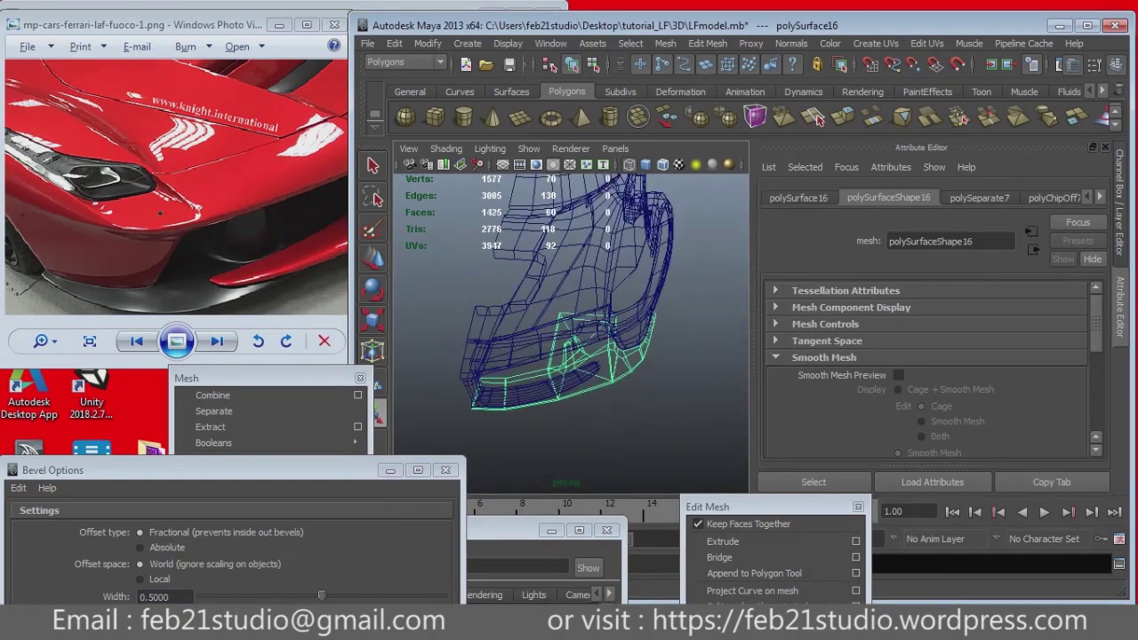
pyautogui.hotkey('ctrl', 'z')
pyautogui.hotkey('ctrl', 'z')
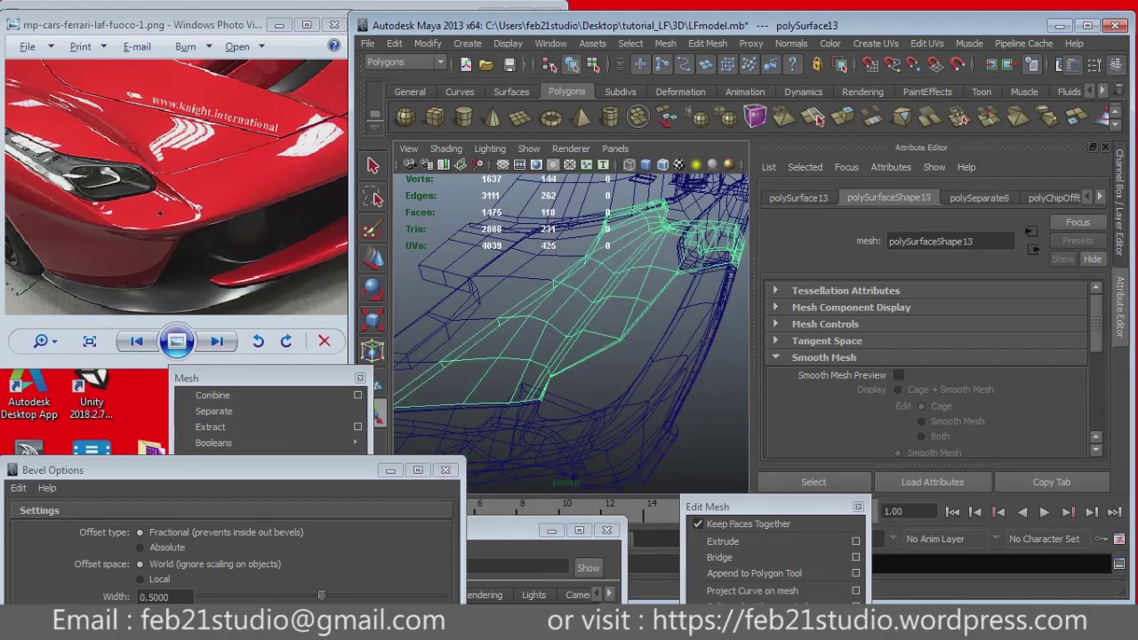
pyautogui.hotkey('ctrl', 'z')
pyautogui.hotkey('ctrl', 'z')
pyautogui.hotkey('ctrl', 'z')
pyautogui.hotkey('ctrl', 'z')
pyautogui.hotkey('ctrl', 'z')
pyautogui.hotkey('ctrl', 'z')
pyautogui.hotkey('ctrl', 'z')
pyautogui.hotkey('ctrl', 'z')
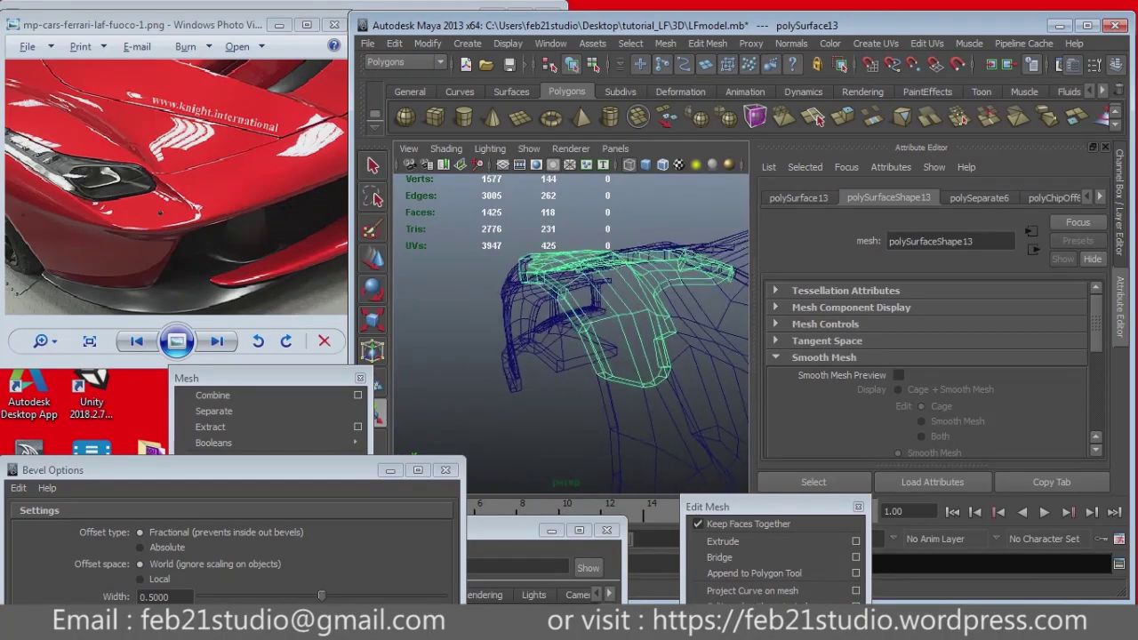
pyautogui.hotkey('ctrl', 'z')
pyautogui.hotkey('ctrl', 'z')
pyautogui.hotkey('ctrl', 'z')
pyautogui.hotkey('ctrl', 'z')
pyautogui.hotkey('ctrl', 'z')
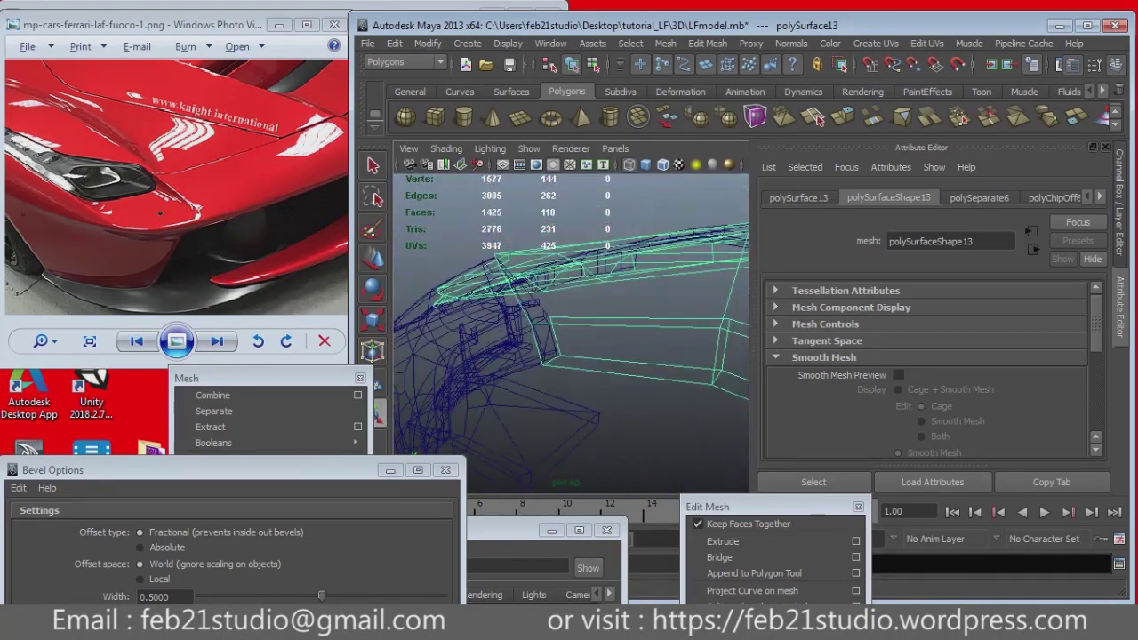
pyautogui.hotkey('ctrl', 'z')
pyautogui.hotkey('ctrl', 'z')
pyautogui.hotkey('ctrl', 'z')
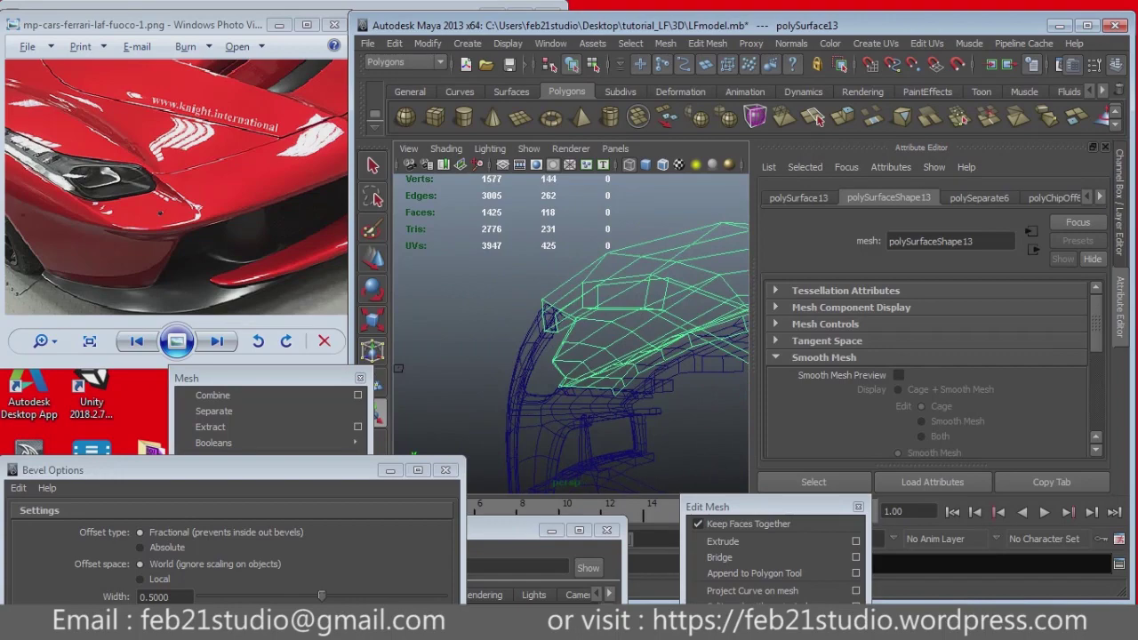
# Step: Frame polySurface13 and select the open border edges at the fender corner
pyautogui.hotkey('ctrl', 'z')
pyautogui.hotkey('ctrl', 'z')
pyautogui.hotkey('ctrl', 'z')
pyautogui.hotkey('ctrl', 'z')
pyautogui.hotkey('ctrl', 'z')
pyautogui.hotkey('ctrl', 'z')
pyautogui.hotkey('ctrl', 'z')
pyautogui.hotkey('ctrl', 'z')
pyautogui.hotkey('ctrl', 'z')
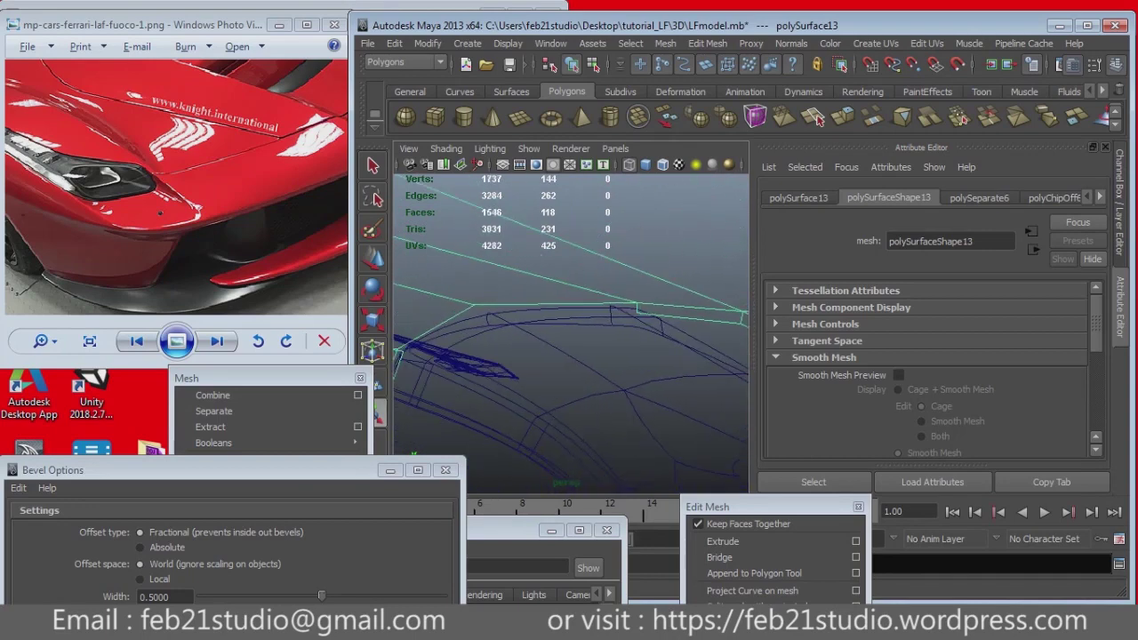
pyautogui.hotkey('ctrl', 'z')
pyautogui.hotkey('ctrl', 'z')
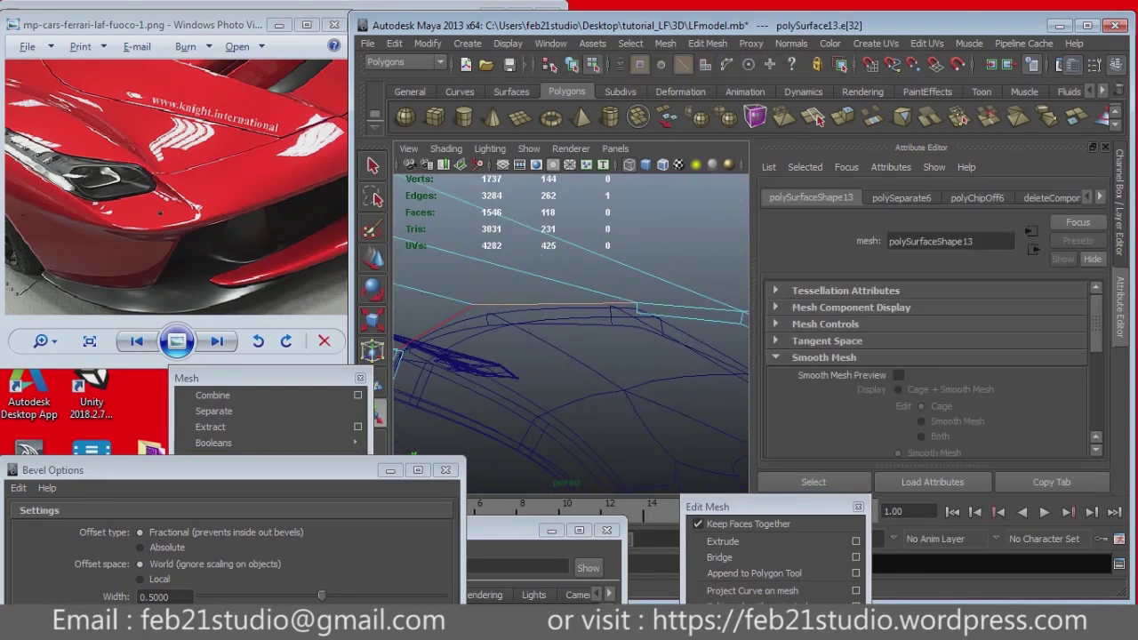
pyautogui.hotkey('ctrl', 'z')
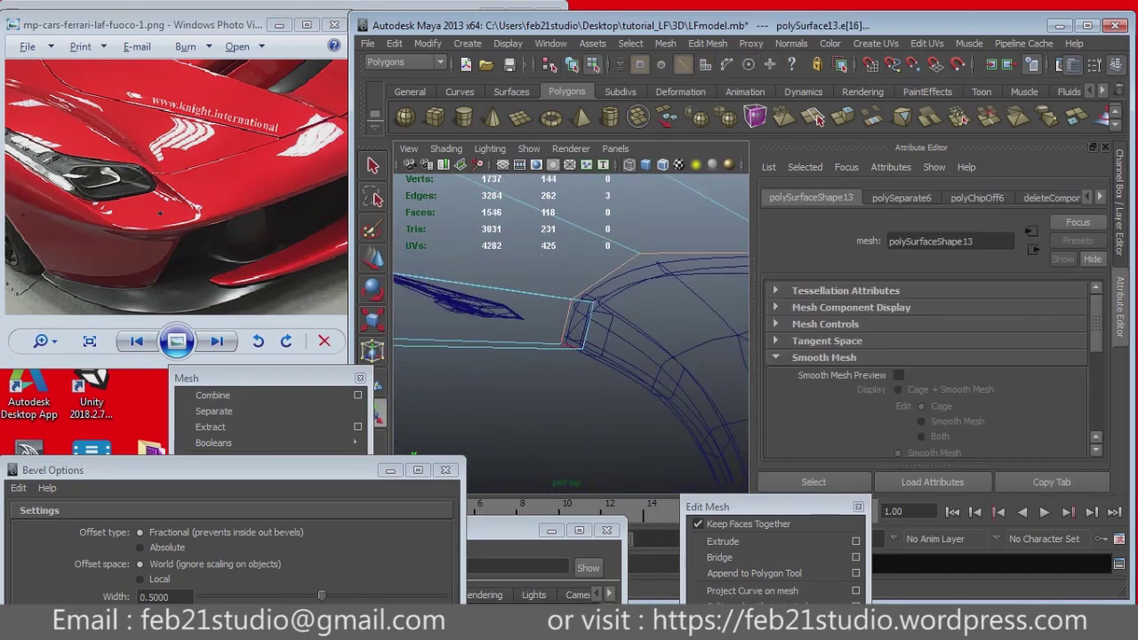
pyautogui.hotkey('ctrl', 'z')
pyautogui.hotkey('ctrl', 'z')
pyautogui.hotkey('ctrl', 'z')
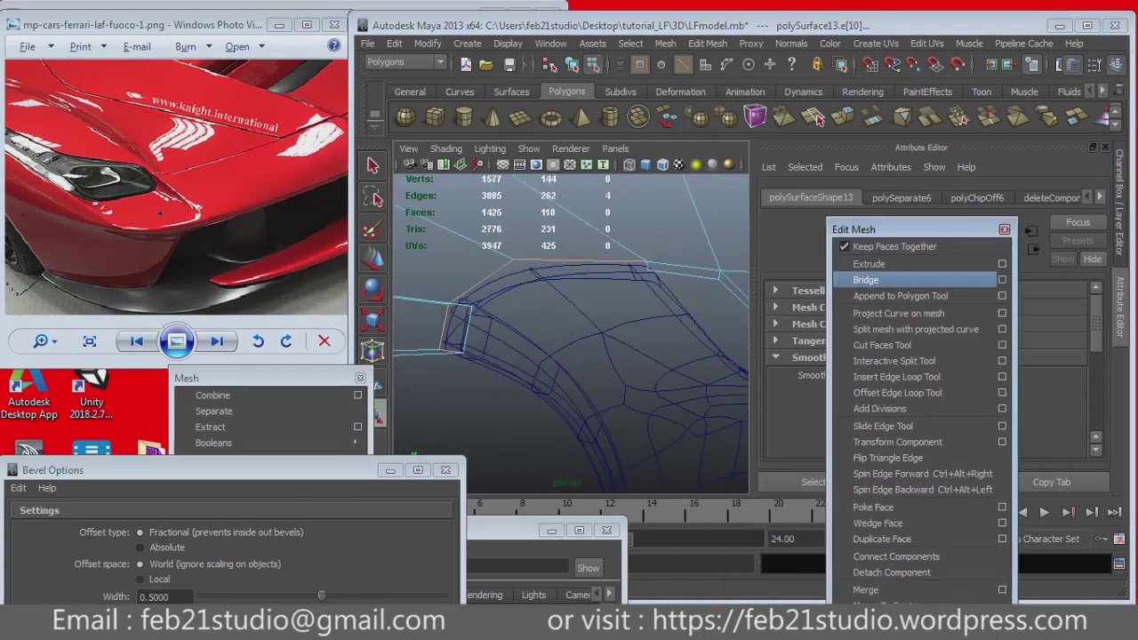
# Step: Extrude the fender corner edges and position the new strip's vertices with the Move tool
pyautogui.click(868, 264)
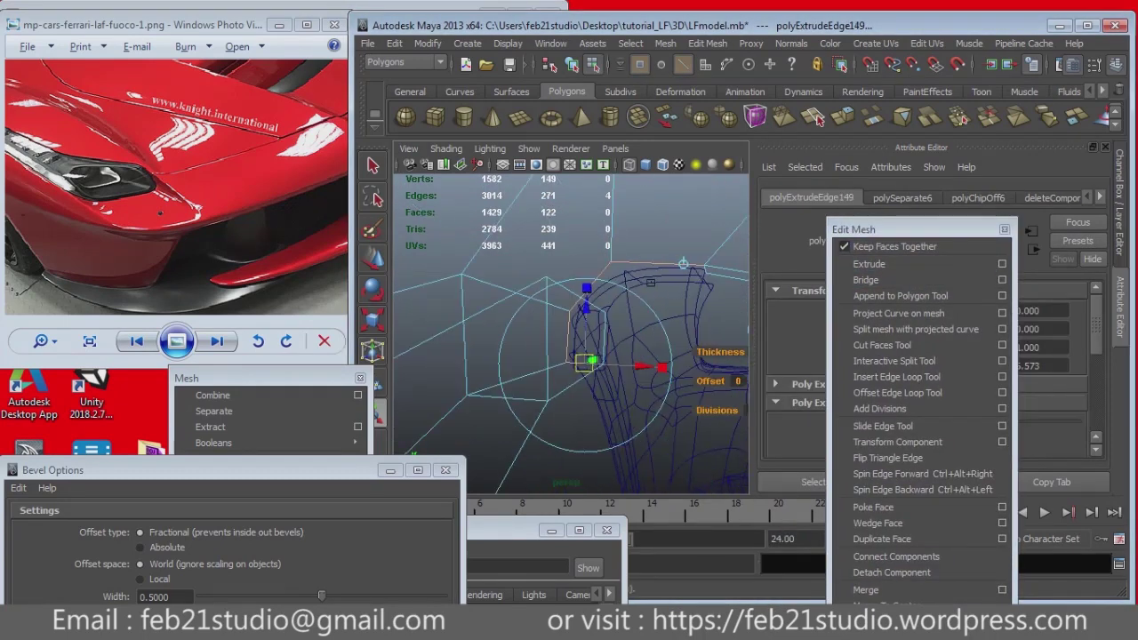
pyautogui.hotkey('ctrl', 'z')
pyautogui.hotkey('ctrl', 'z')
pyautogui.hotkey('ctrl', 'z')
pyautogui.hotkey('ctrl', 'z')
pyautogui.hotkey('ctrl', 'z')
pyautogui.hotkey('ctrl', 'z')
pyautogui.hotkey('ctrl', 'z')
pyautogui.hotkey('ctrl', 'z')
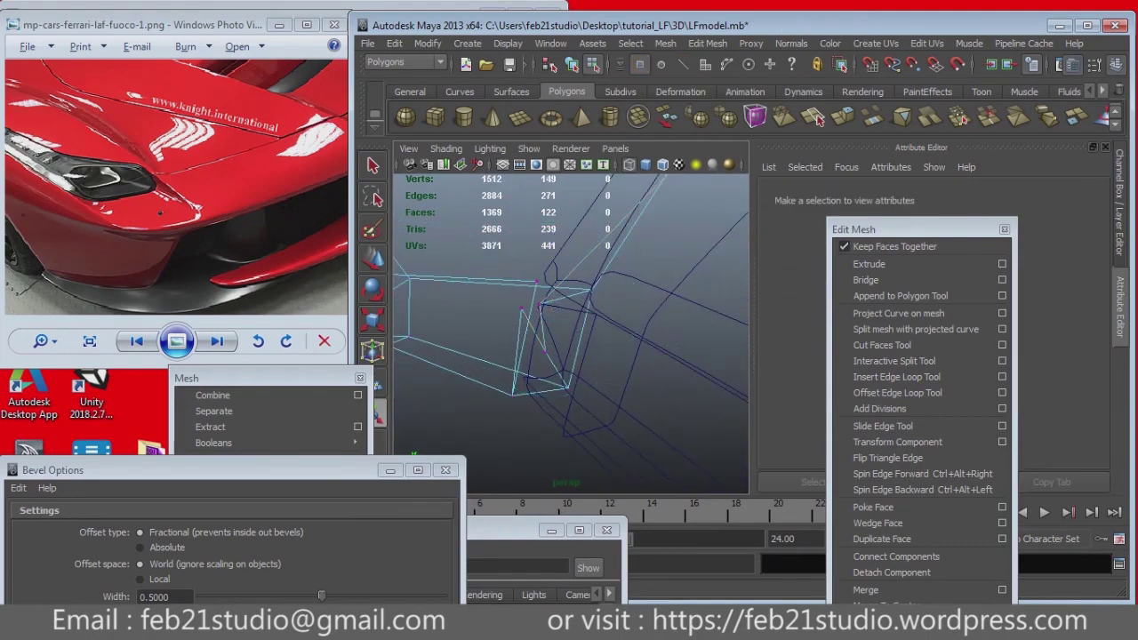
pyautogui.click(537, 305)
pyautogui.press('w')
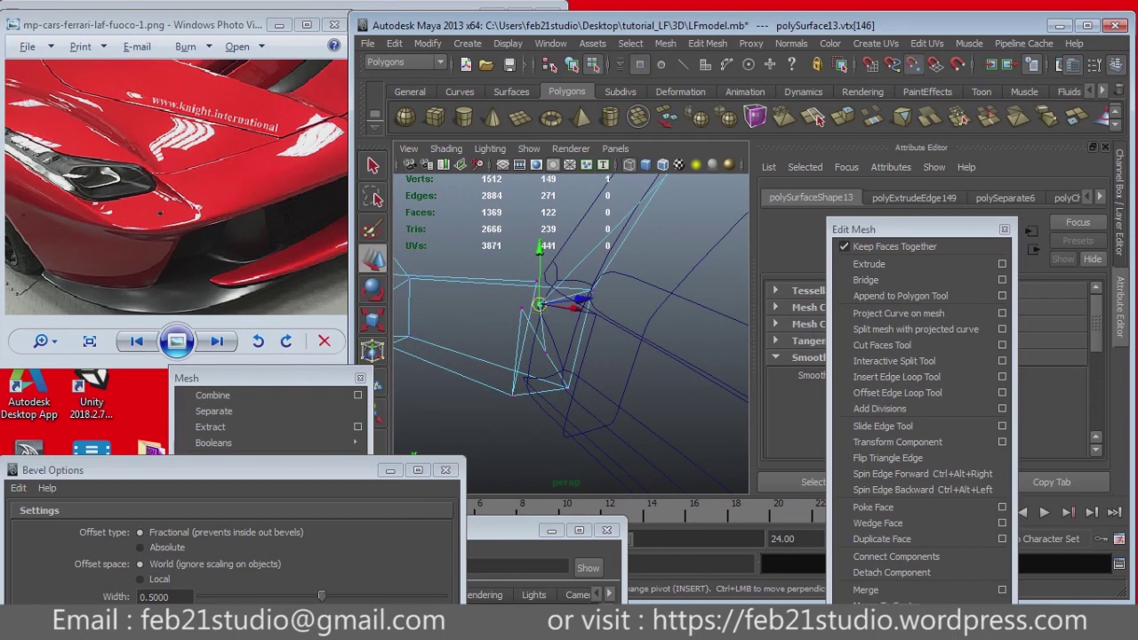
pyautogui.click(541, 311)
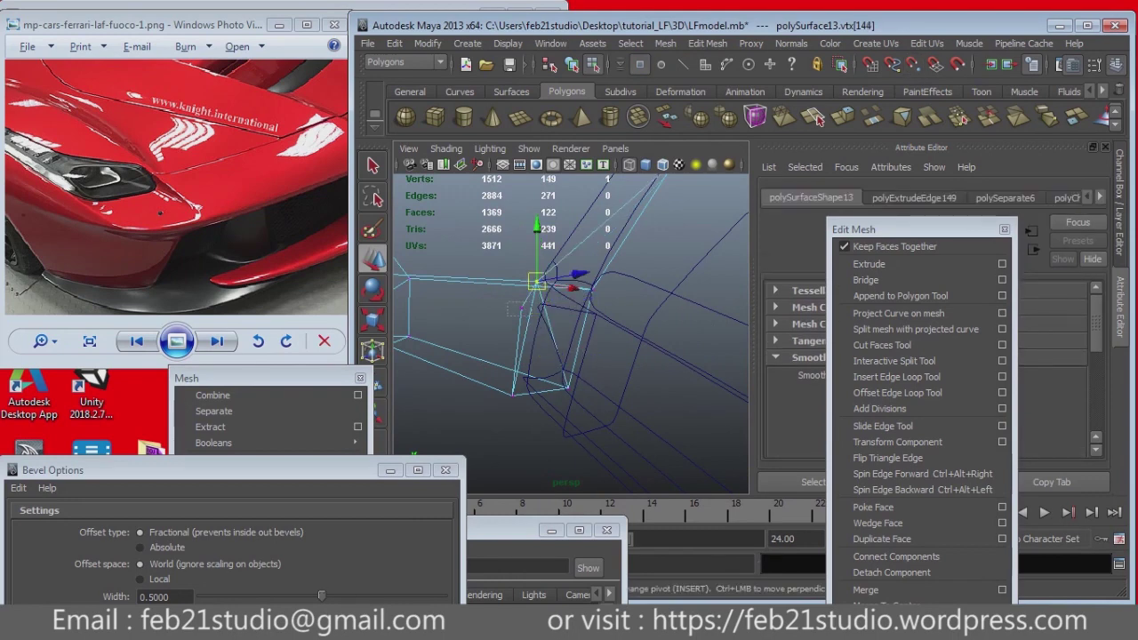
# Step: Weld the strip's end vertex pair into the surrounding body with Merge
pyautogui.hotkey('ctrl', 'z')
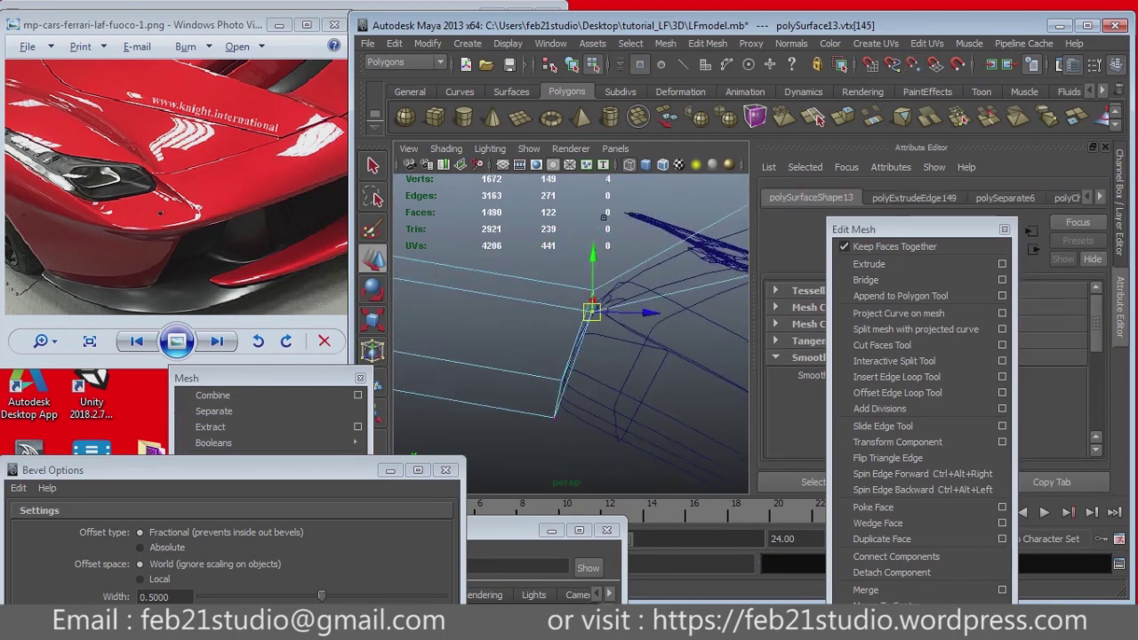
pyautogui.hotkey('ctrl', 'z')
pyautogui.hotkey('ctrl', 'z')
pyautogui.hotkey('ctrl', 'z')
pyautogui.hotkey('ctrl', 'z')
pyautogui.hotkey('ctrl', 'z')
pyautogui.hotkey('ctrl', 'z')
pyautogui.hotkey('ctrl', 'z')
pyautogui.hotkey('ctrl', 'z')
pyautogui.hotkey('ctrl', 'z')
pyautogui.hotkey('ctrl', 'z')
pyautogui.hotkey('ctrl', 'z')
pyautogui.hotkey('ctrl', 'z')
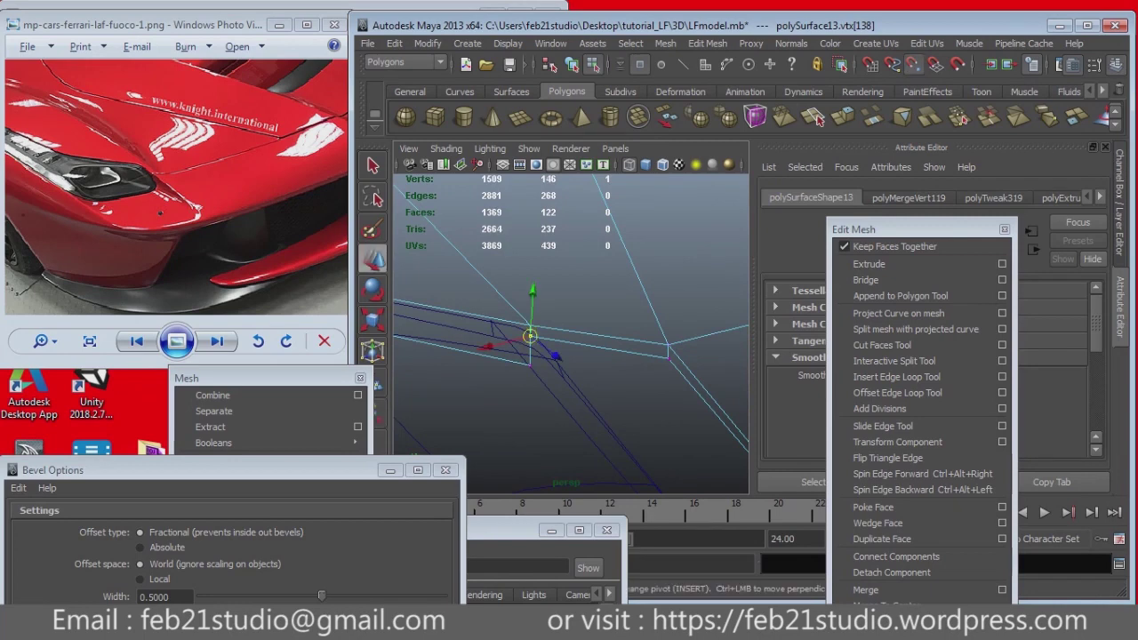
pyautogui.hotkey('ctrl', 'z')
pyautogui.hotkey('ctrl', 'z')
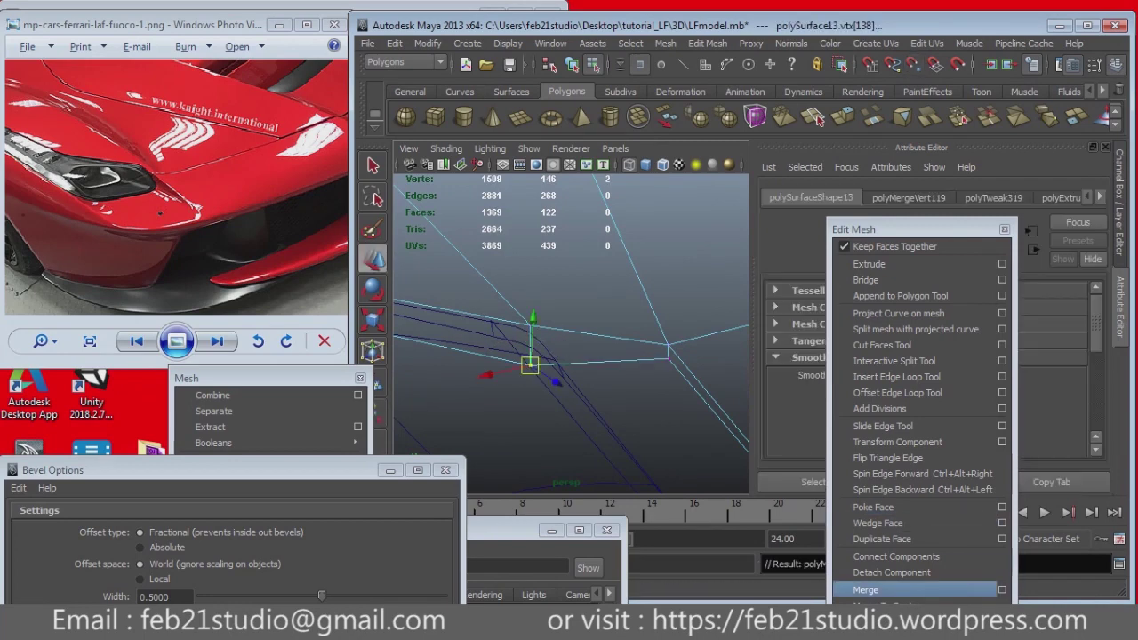
pyautogui.hotkey('ctrl', 'z')
pyautogui.hotkey('ctrl', 'z')
pyautogui.hotkey('ctrl', 'z')
pyautogui.hotkey('ctrl', 'z')
pyautogui.hotkey('ctrl', 'z')
pyautogui.hotkey('ctrl', 'z')
pyautogui.hotkey('ctrl', 'z')
pyautogui.hotkey('ctrl', 'z')
pyautogui.hotkey('ctrl', 'z')
pyautogui.hotkey('ctrl', 'z')
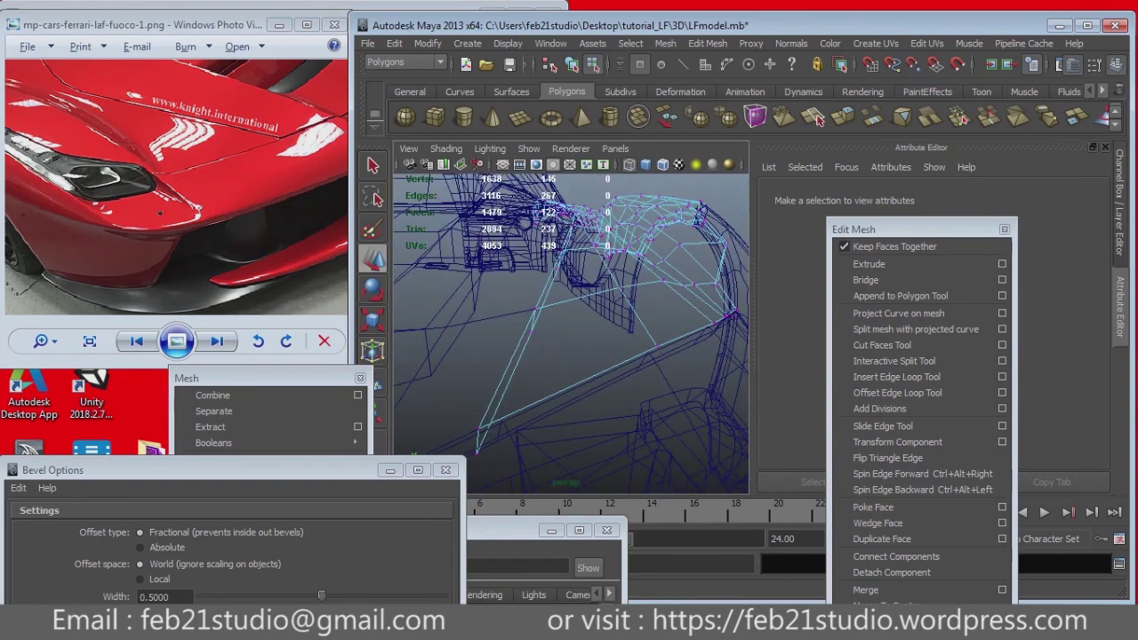
pyautogui.hotkey('ctrl', 'z')
pyautogui.hotkey('ctrl', 'z')
pyautogui.hotkey('ctrl', 'z')
pyautogui.hotkey('ctrl', 'z')
pyautogui.hotkey('ctrl', 'z')
pyautogui.hotkey('ctrl', 'z')
pyautogui.hotkey('ctrl', 'z')
pyautogui.hotkey('ctrl', 'z')
pyautogui.hotkey('ctrl', 'z')
pyautogui.hotkey('ctrl', 'z')
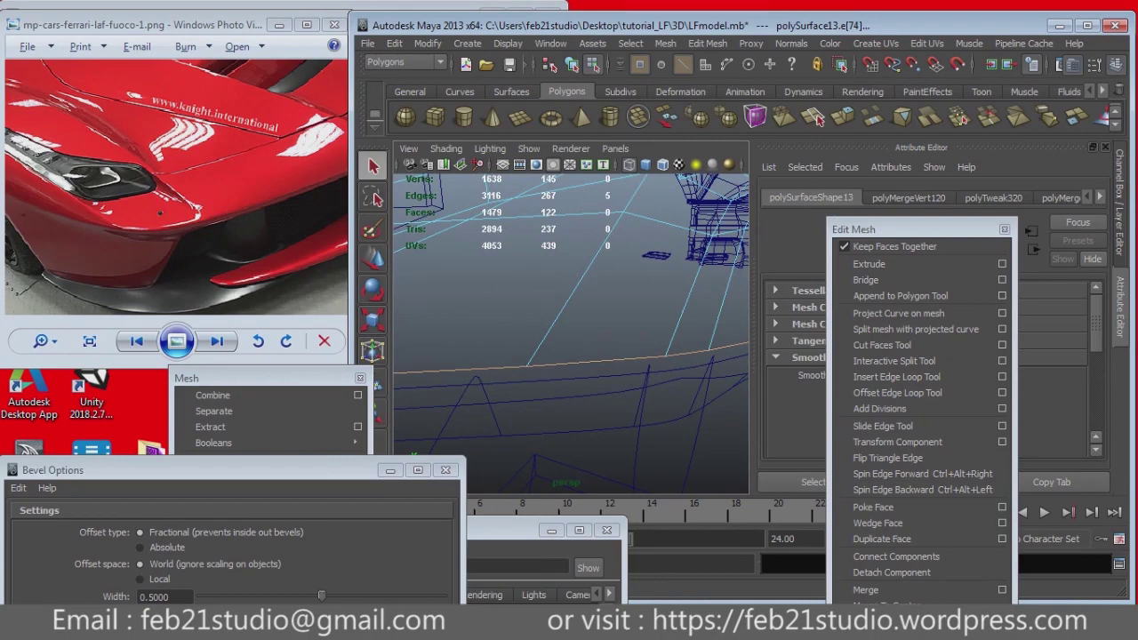
# Step: Extrude the selected front border edges into a new strip of faces
pyautogui.hotkey('ctrl', 'z')
pyautogui.hotkey('ctrl', 'z')
pyautogui.hotkey('ctrl', 'z')
pyautogui.hotkey('ctrl', 'z')
pyautogui.hotkey('ctrl', 'z')
pyautogui.hotkey('ctrl', 'z')
pyautogui.hotkey('ctrl', 'z')
pyautogui.hotkey('ctrl', 'z')
pyautogui.hotkey('ctrl', 'z')
pyautogui.hotkey('ctrl', 'z')
pyautogui.hotkey('ctrl', 'z')
pyautogui.click(818, 118)
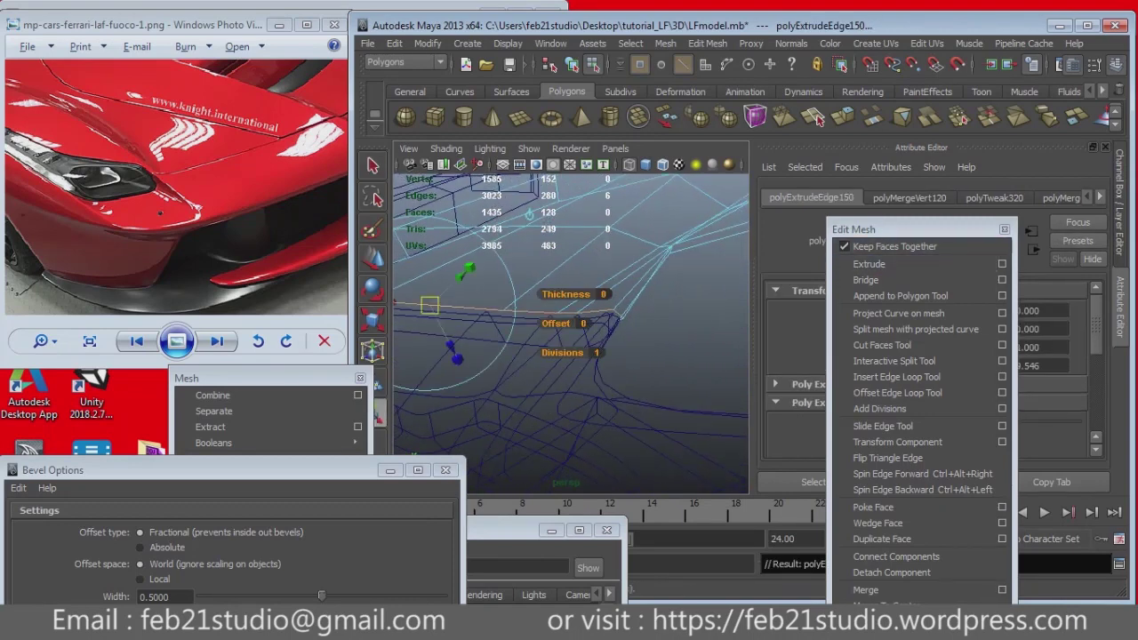
pyautogui.hotkey('ctrl', 'z')
pyautogui.hotkey('ctrl', 'z')
pyautogui.hotkey('ctrl', 'z')
pyautogui.hotkey('ctrl', 'z')
pyautogui.hotkey('ctrl', 'z')
# Step: Weld the strip's two new corner vertices into the mesh, leaving 151 vertices
pyautogui.moveTo(591, 311); pyautogui.dragTo(555, 289)
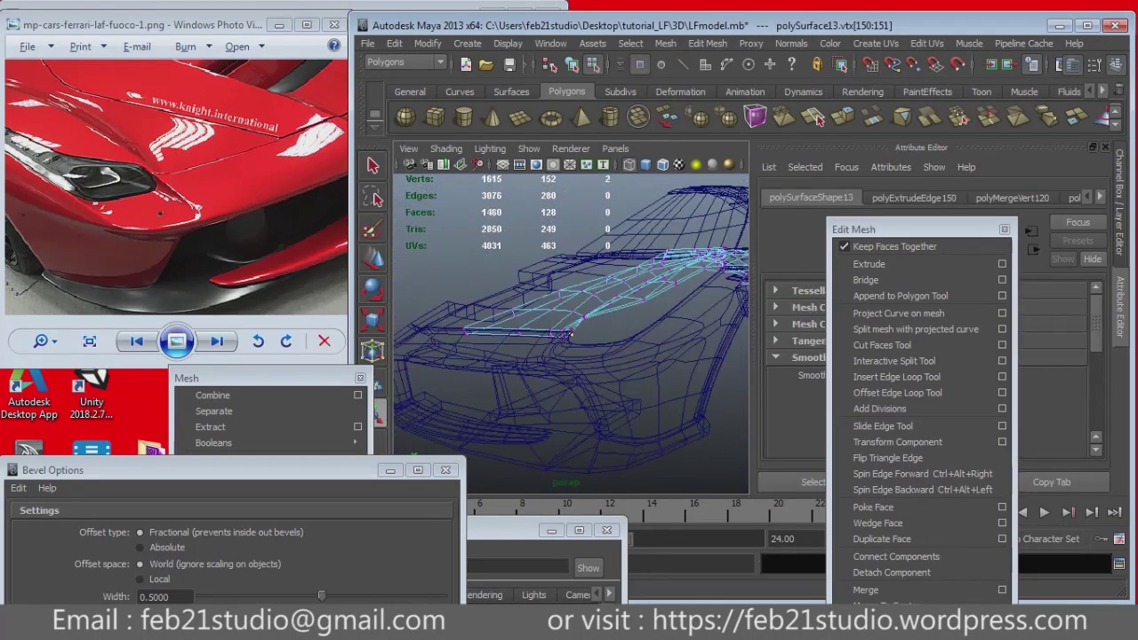
pyautogui.keyDown('alt'); pyautogui.moveTo(587, 355); pyautogui.dragTo(578, 360); pyautogui.keyUp('alt')
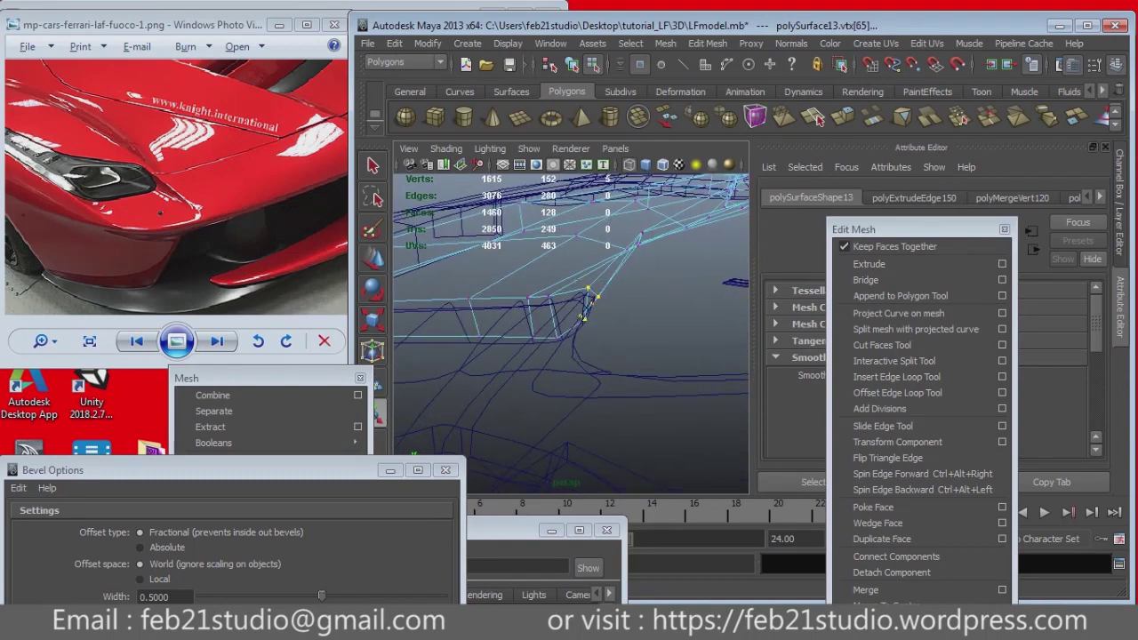
pyautogui.keyDown('alt'); pyautogui.moveTo(569, 355); pyautogui.dragTo(560, 360); pyautogui.keyUp('alt')
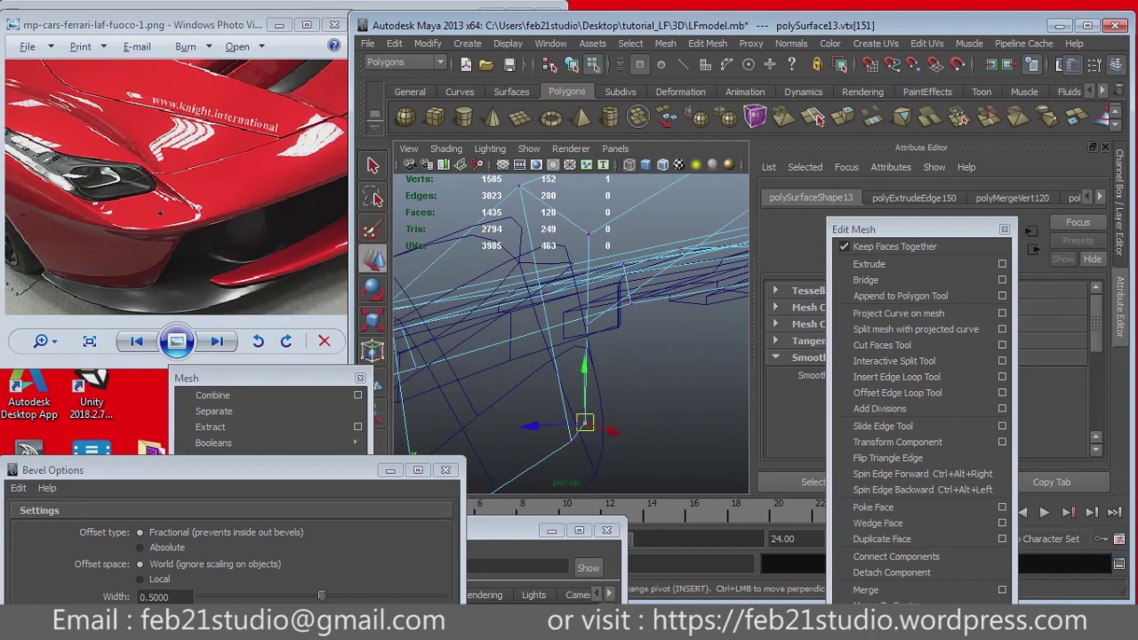
pyautogui.hotkey('ctrl', 'z')
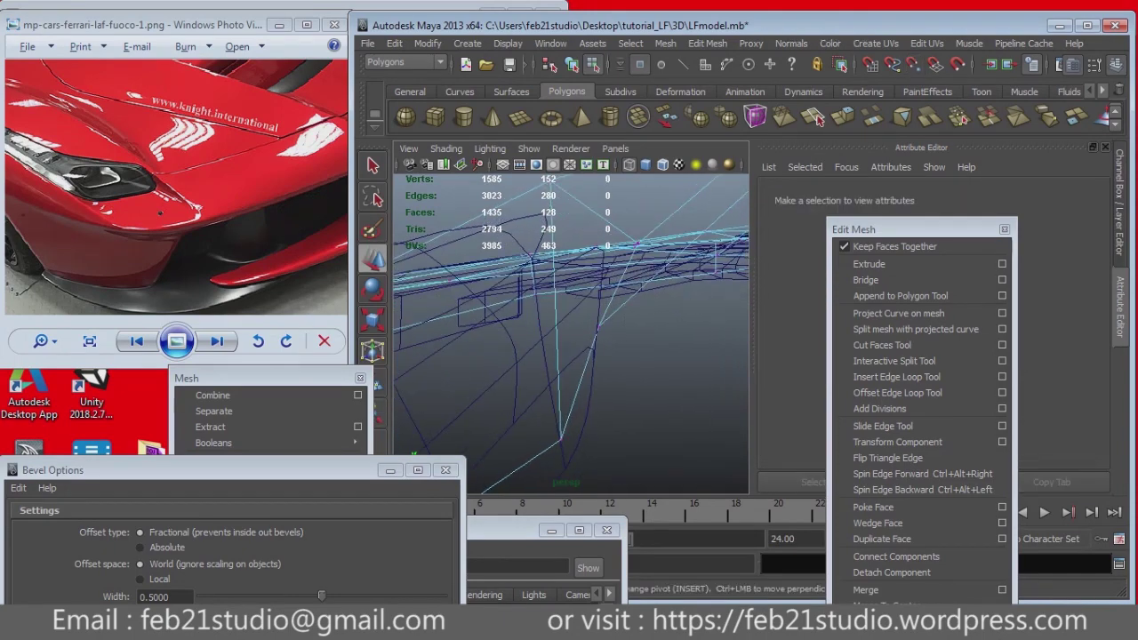
pyautogui.hotkey('shift', 'z')
pyautogui.moveTo(569, 356)
pyautogui.keyDown('alt'); pyautogui.mouseDown()
pyautogui.moveTo(524, 373)
pyautogui.moveTo(552, 365)
pyautogui.moveTo(534, 338)
pyautogui.moveTo(515, 355)
pyautogui.moveTo(498, 338)
pyautogui.moveTo(533, 320)
pyautogui.mouseUp(); pyautogui.keyUp('alt')
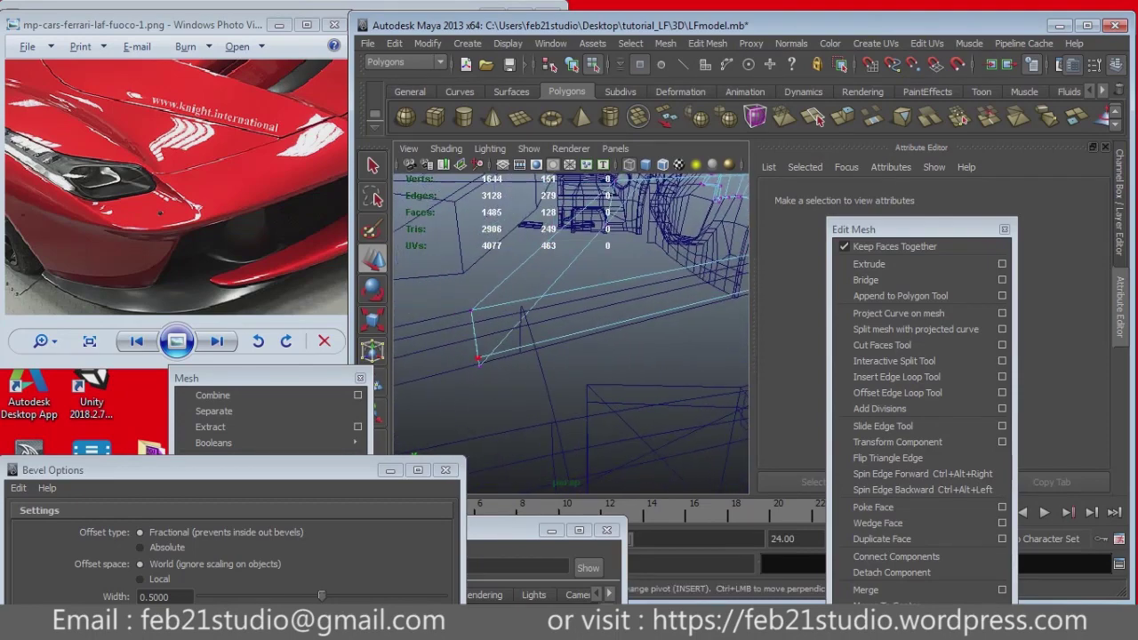
# Step: Weld away the stray front-edge vertex, then pick the panel edges for a 0.5-width, one-segment bevel
pyautogui.click(478, 359)
pyautogui.press('Delete')
pyautogui.hotkey('ctrl', 'z')
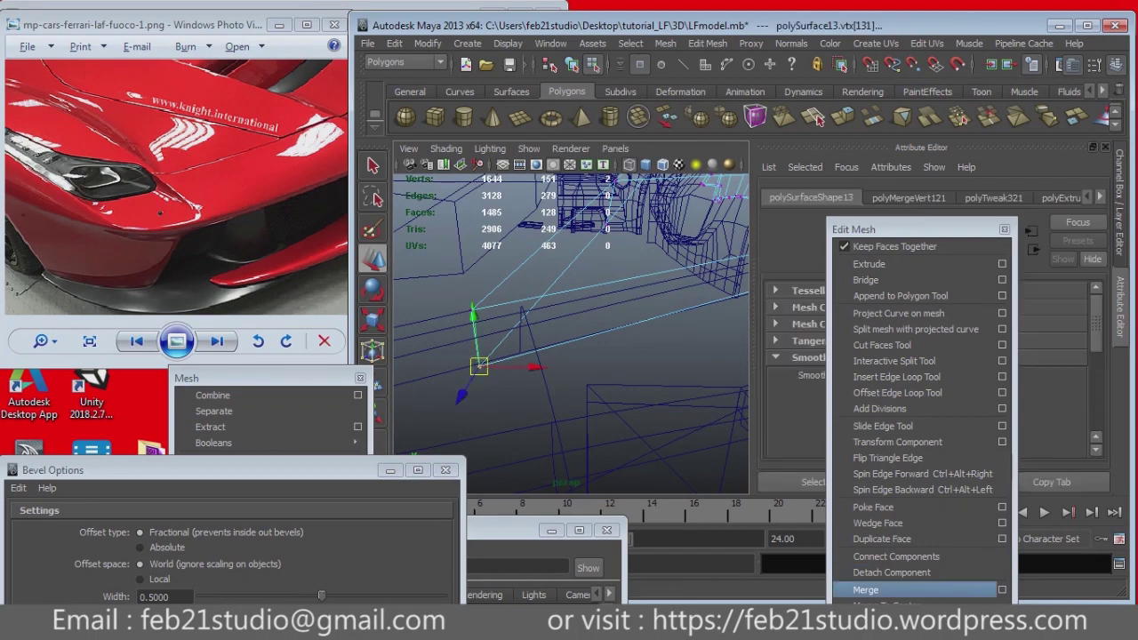
pyautogui.hotkey('shift', 'z')
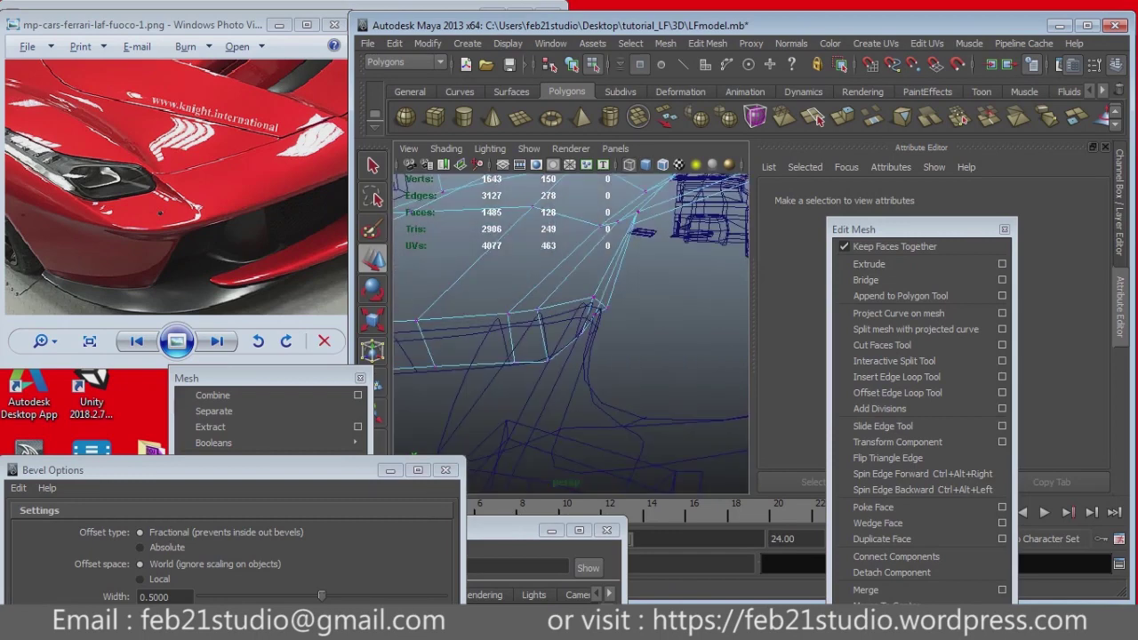
pyautogui.press('q')
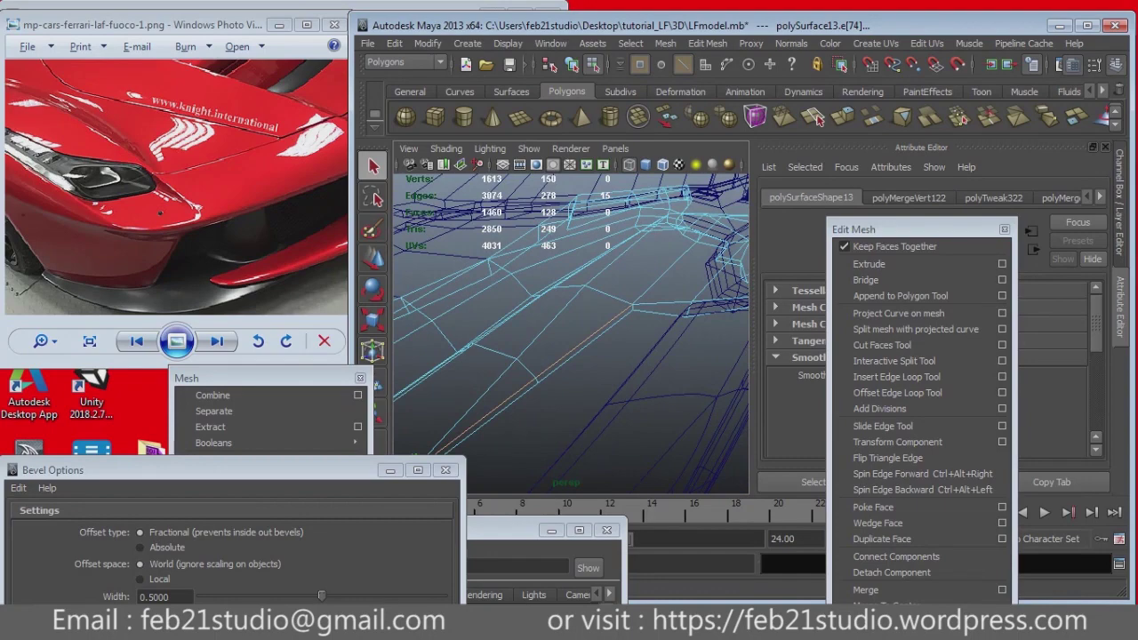
pyautogui.scroll(2, 176, 186)
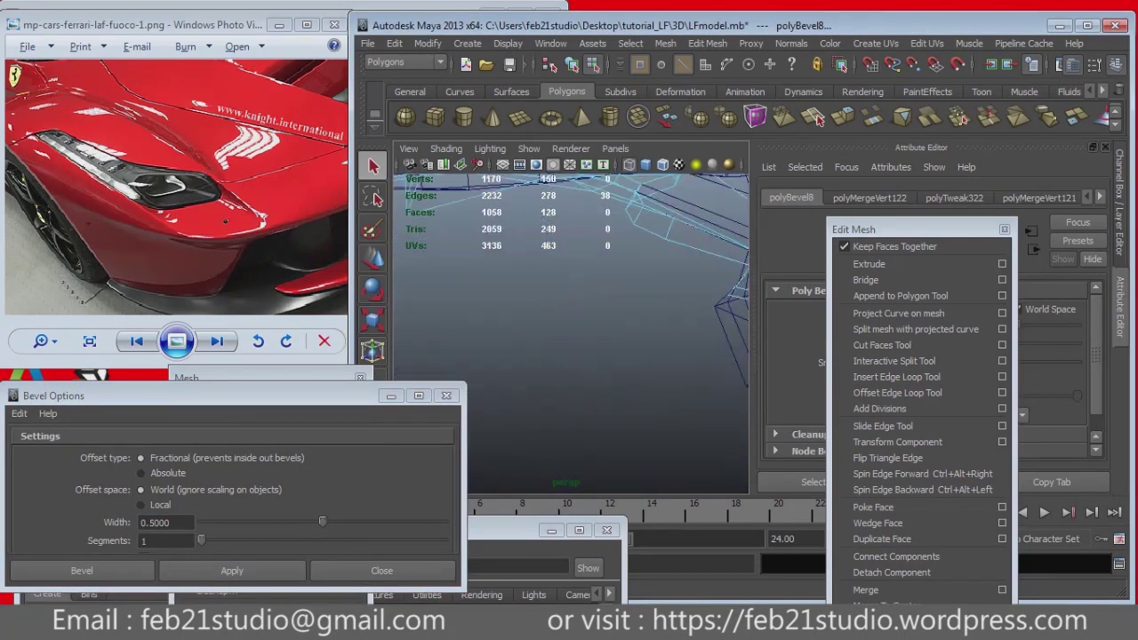
# Step: Undo the panel bevel and merge the loose vertex pairs along the front panel
pyautogui.hotkey('ctrl', 'z')
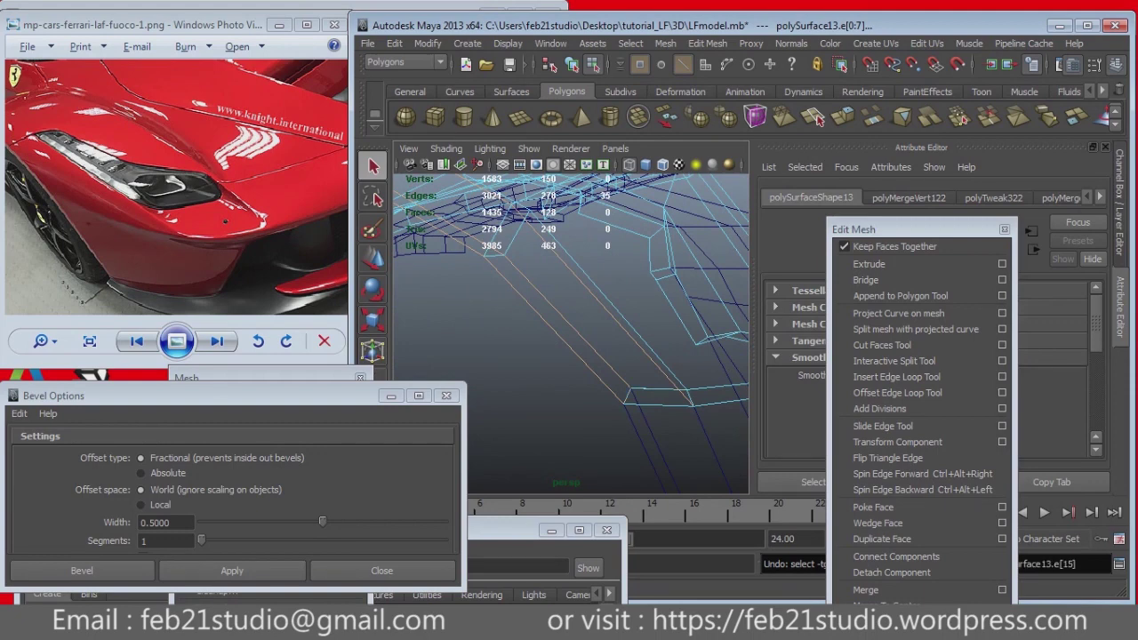
pyautogui.hotkey('ctrl', 'z')
pyautogui.hotkey('ctrl', 'z')
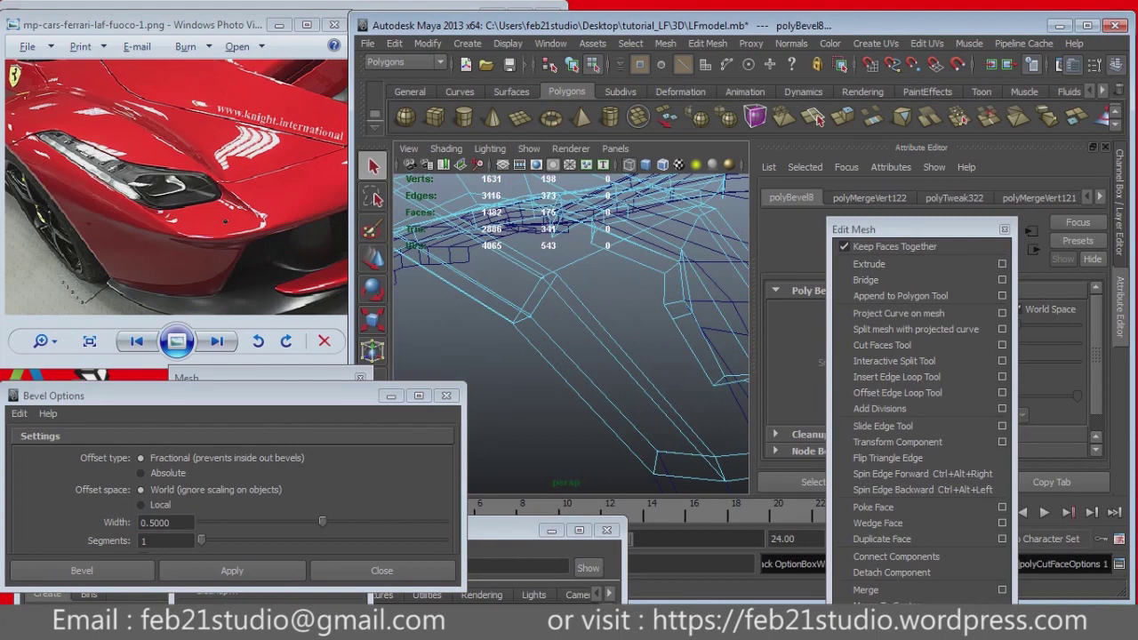
pyautogui.hotkey('ctrl', 'z')
pyautogui.hotkey('ctrl', 'z')
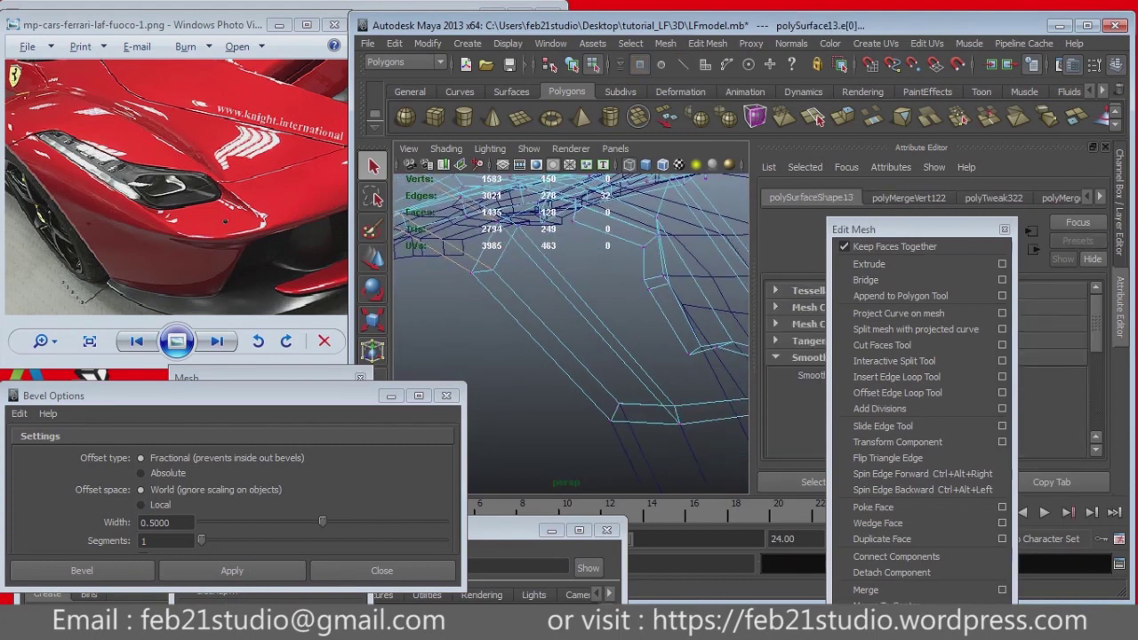
pyautogui.click(864, 589)
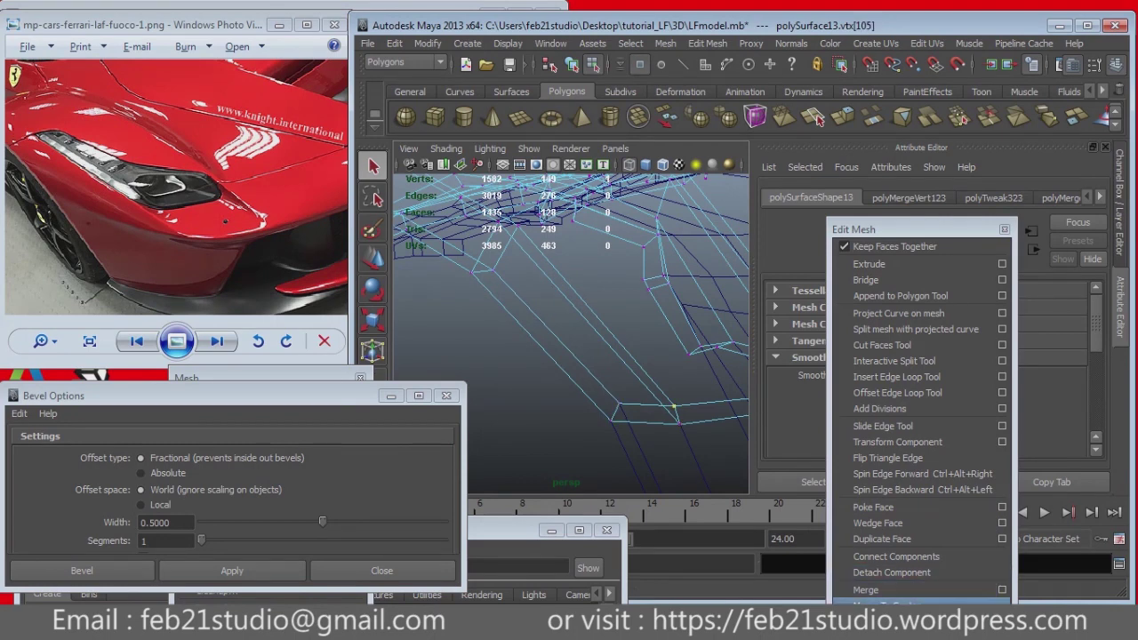
pyautogui.press('g')
pyautogui.press('g')
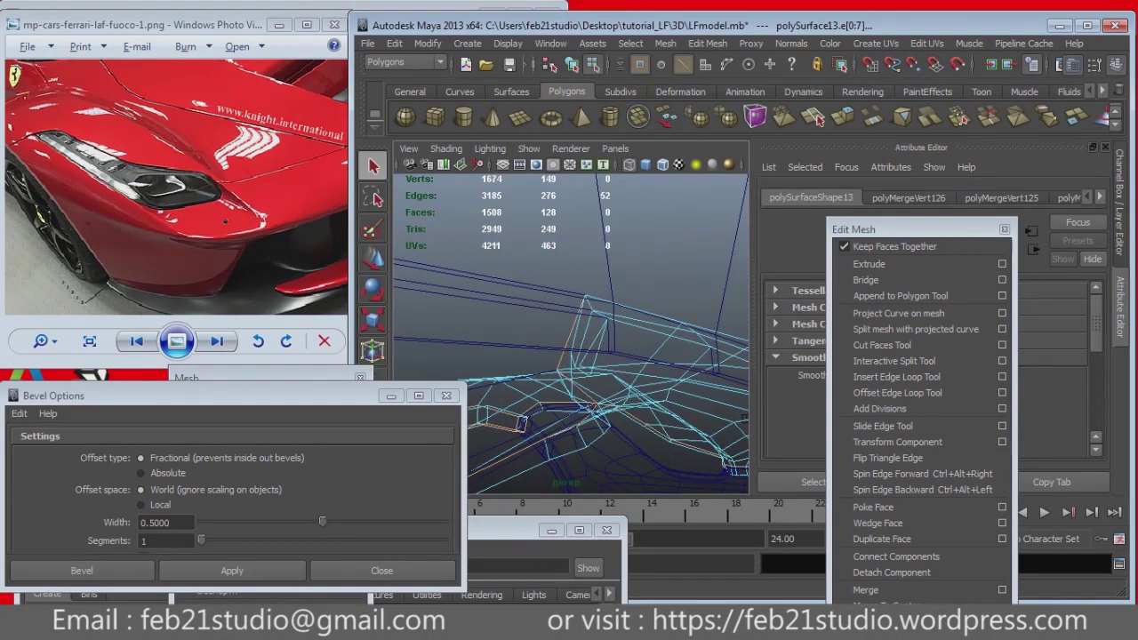
# Step: Save the chosen panel edges as quick select set PANEL1, then clear the selection
pyautogui.click(507, 43)
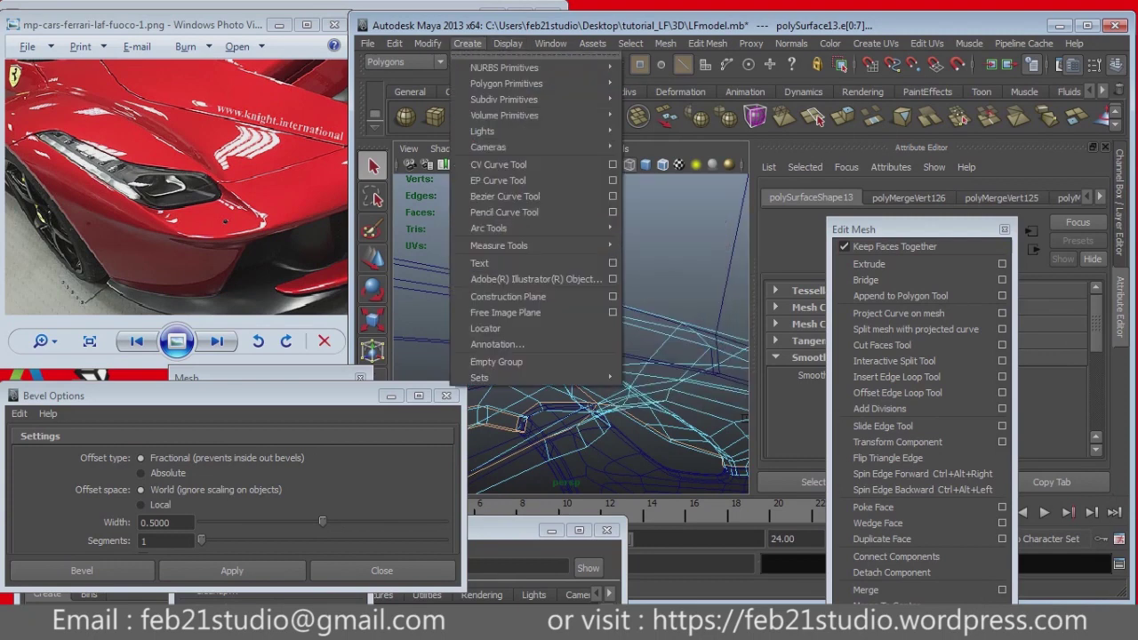
pyautogui.click(677, 418)
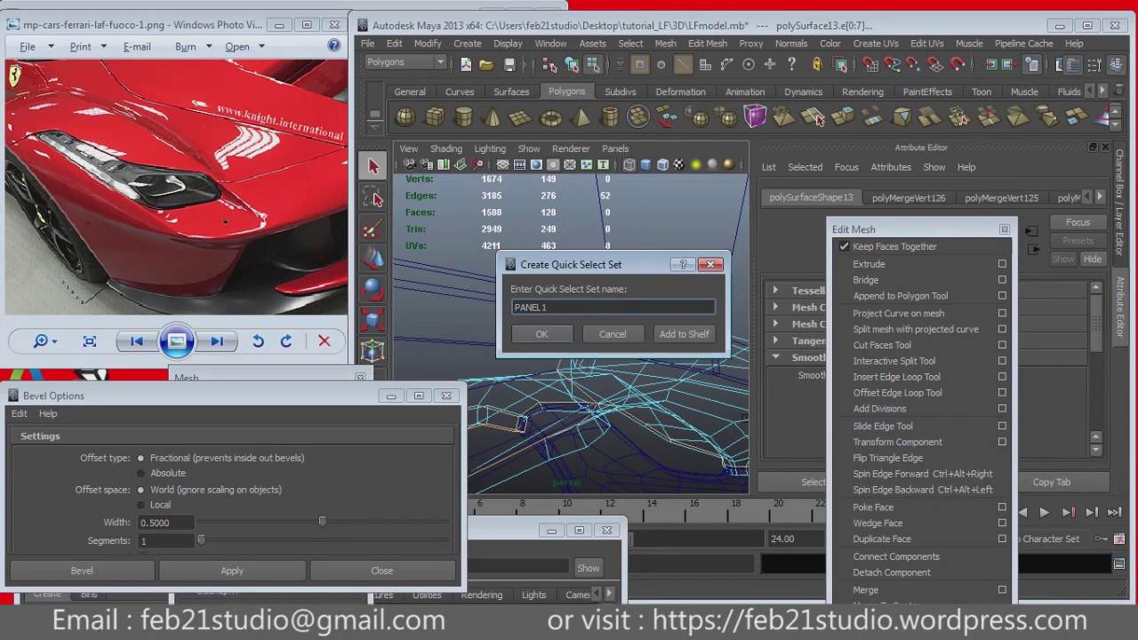
pyautogui.press('Return')
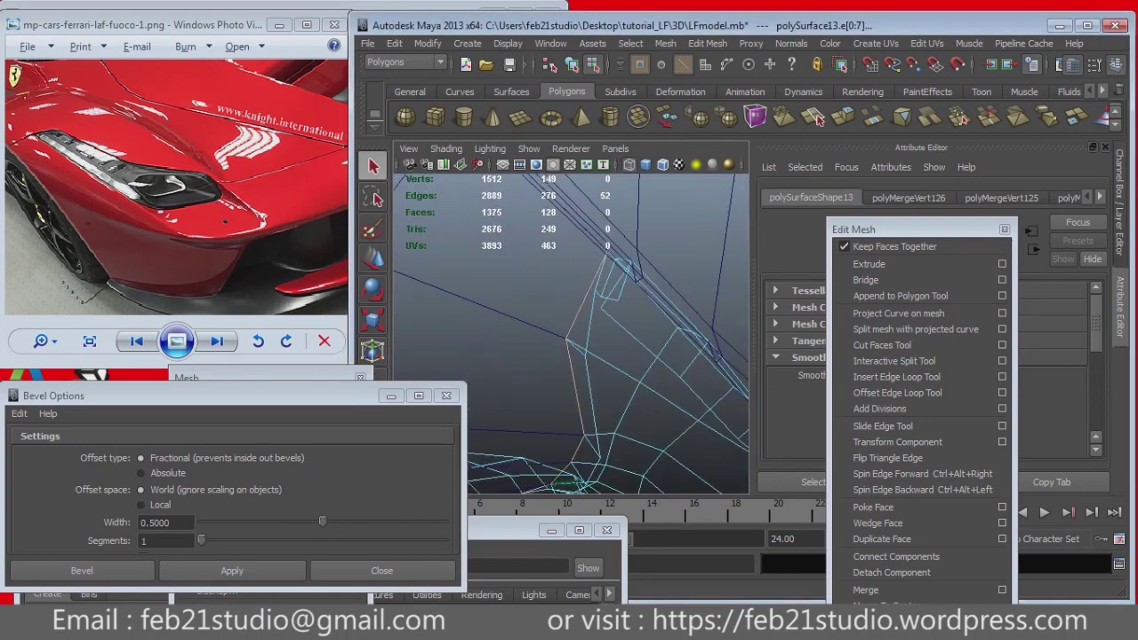
pyautogui.press('F9')
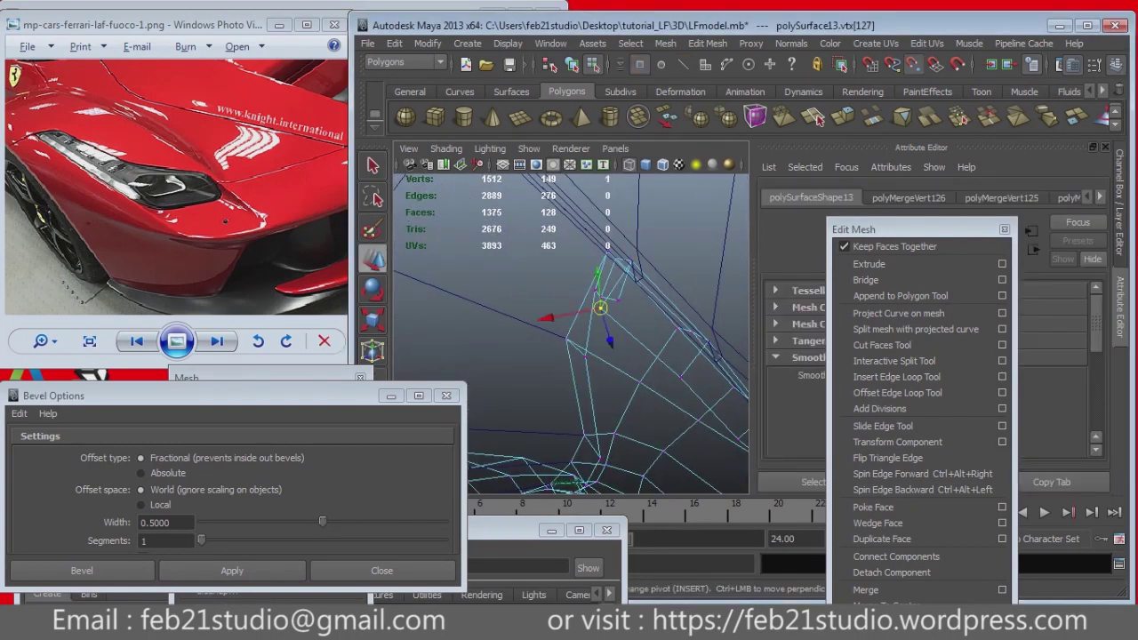
# Step: Merge the two overlapping stray vertices on the body into one
pyautogui.click(864, 589)
pyautogui.moveTo(880, 229); pyautogui.dragTo(972, 80)
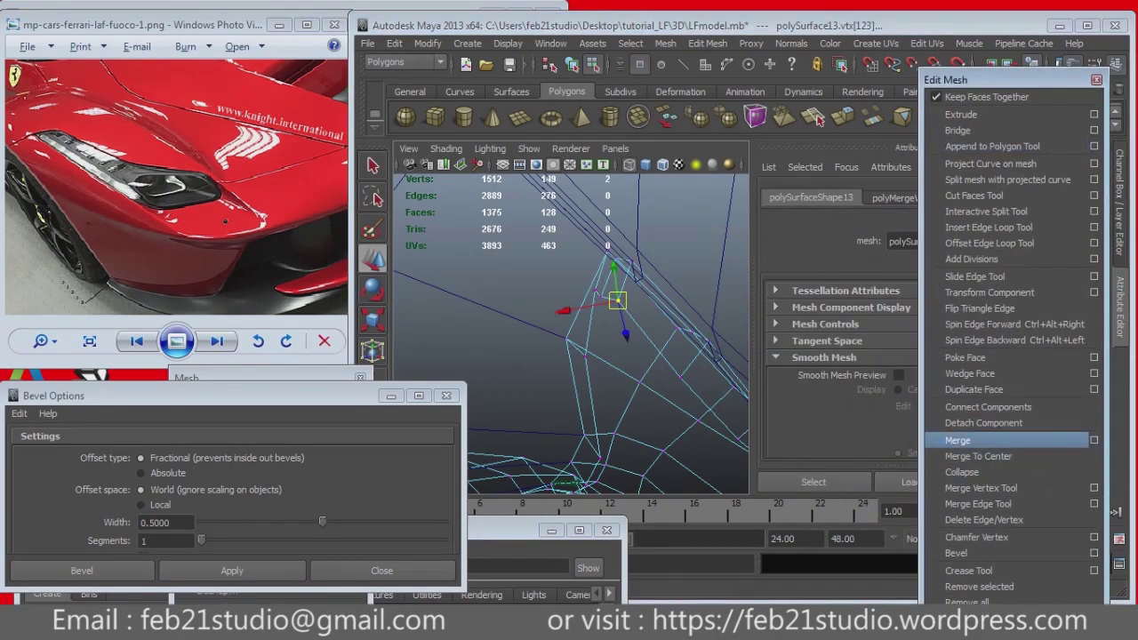
pyautogui.moveTo(569, 373)
pyautogui.keyDown('alt'); pyautogui.mouseDown()
pyautogui.moveTo(622, 338)
pyautogui.moveTo(569, 365)
pyautogui.mouseUp(); pyautogui.keyUp('alt')
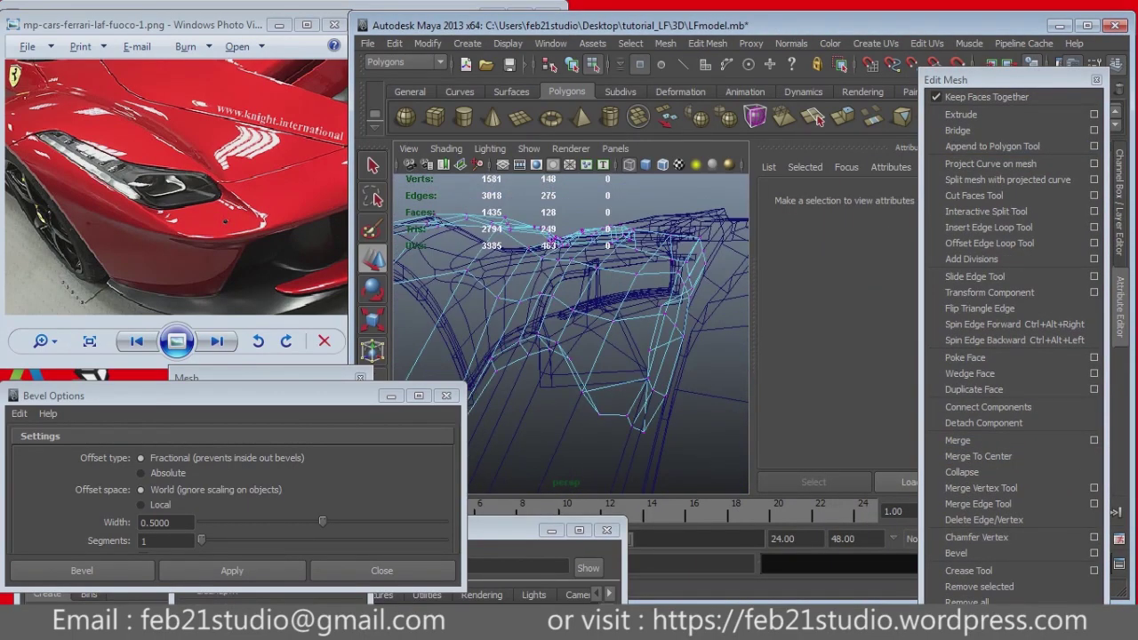
# Step: Reselect the PANEL1 seam-edge set and add more body edges to it
pyautogui.click(394, 42)
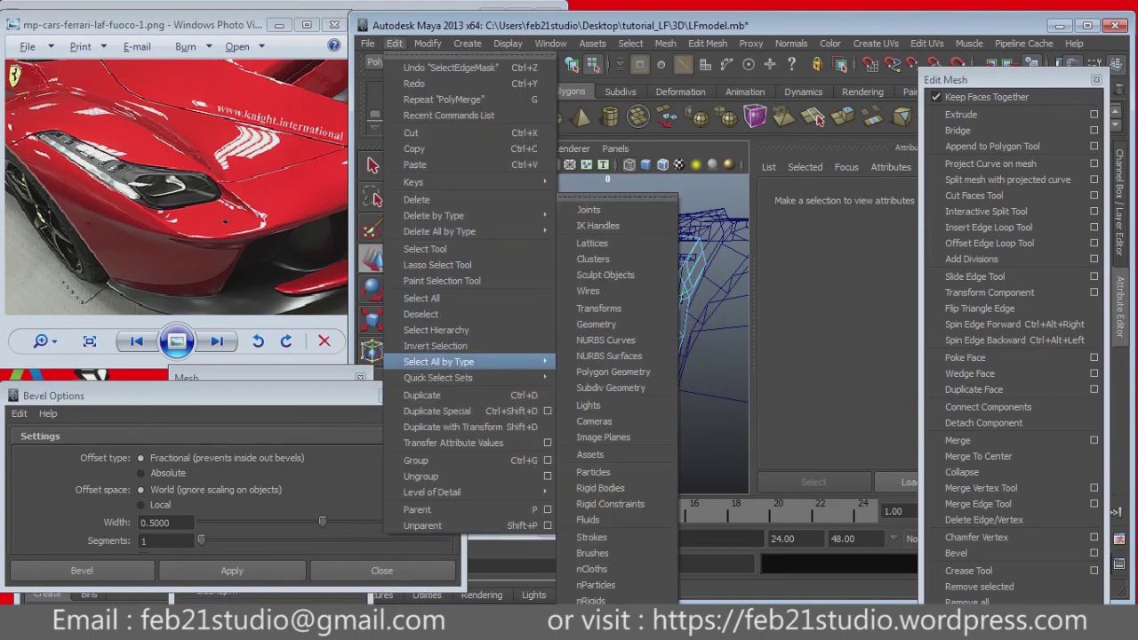
pyautogui.click(582, 375)
pyautogui.keyDown('alt'); pyautogui.moveTo(630, 207); pyautogui.dragTo(670, 218); pyautogui.keyUp('alt')
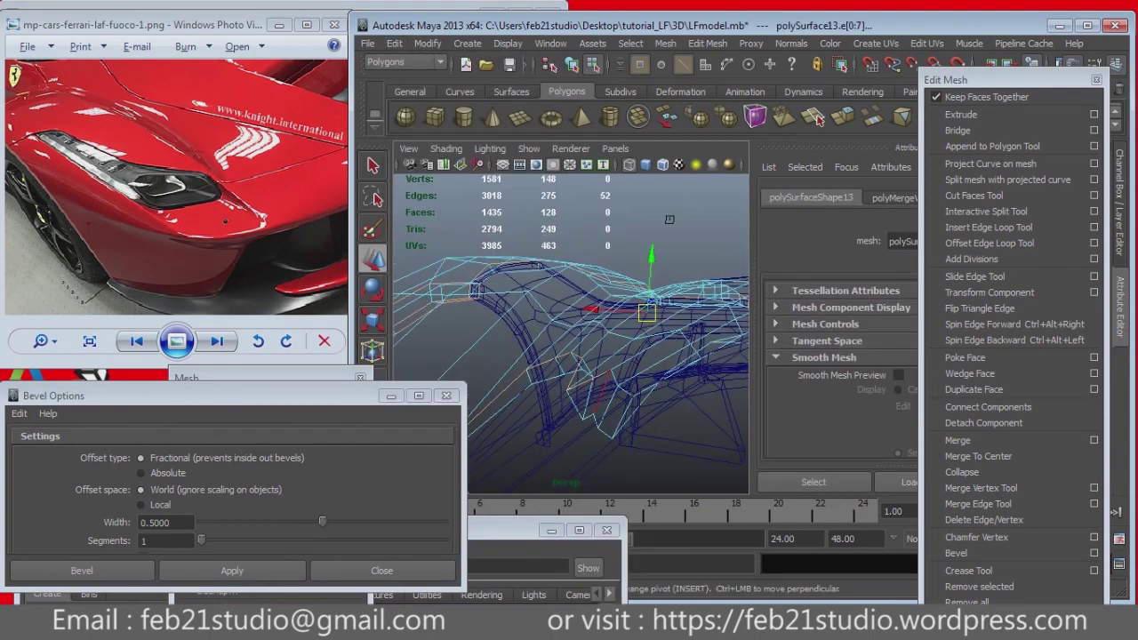
pyautogui.keyDown('alt'); pyautogui.moveTo(609, 218); pyautogui.dragTo(651, 243); pyautogui.keyUp('alt')
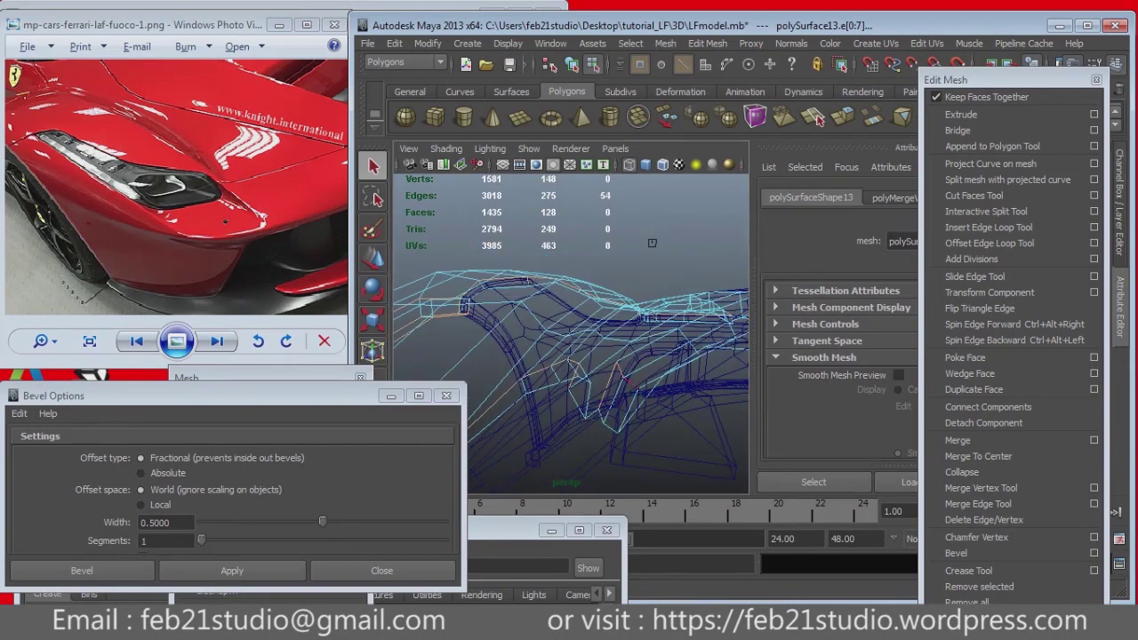
pyautogui.moveTo(716, 276)
pyautogui.keyDown('alt'); pyautogui.mouseDown()
pyautogui.moveTo(445, 480)
pyautogui.moveTo(480, 444)
pyautogui.moveTo(492, 273)
pyautogui.mouseUp(); pyautogui.keyUp('alt')
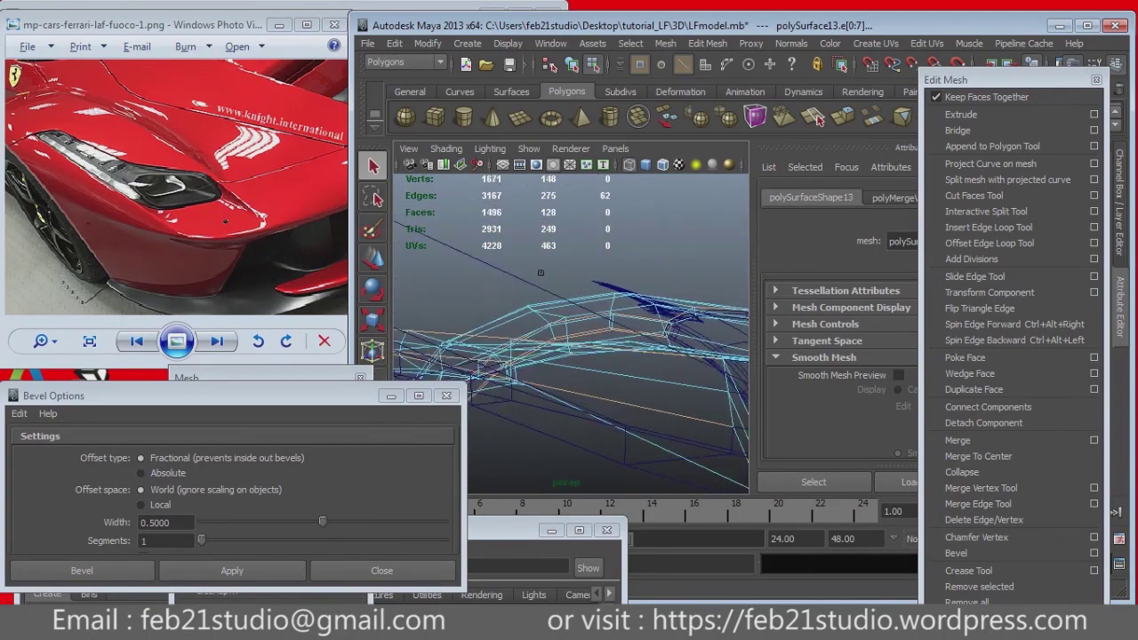
pyautogui.keyDown('alt'); pyautogui.moveTo(539, 272); pyautogui.dragTo(578, 258); pyautogui.keyUp('alt')
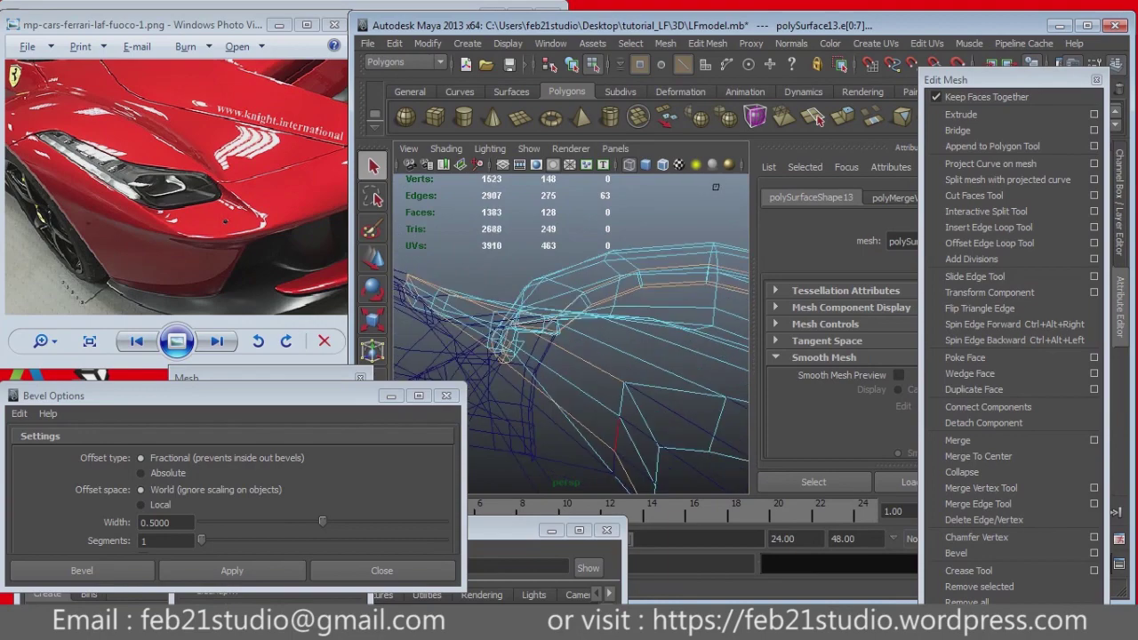
pyautogui.keyDown('alt'); pyautogui.moveTo(503, 349); pyautogui.dragTo(622, 284); pyautogui.keyUp('alt')
pyautogui.scroll(5, 571, 334)
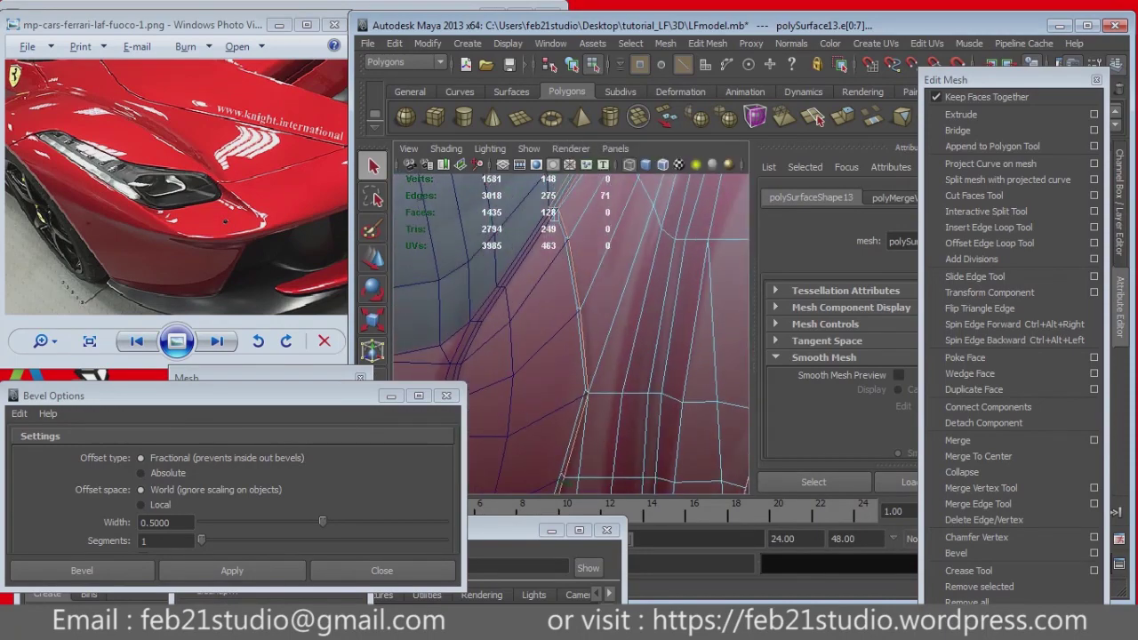
pyautogui.scroll(-2, 570, 334)
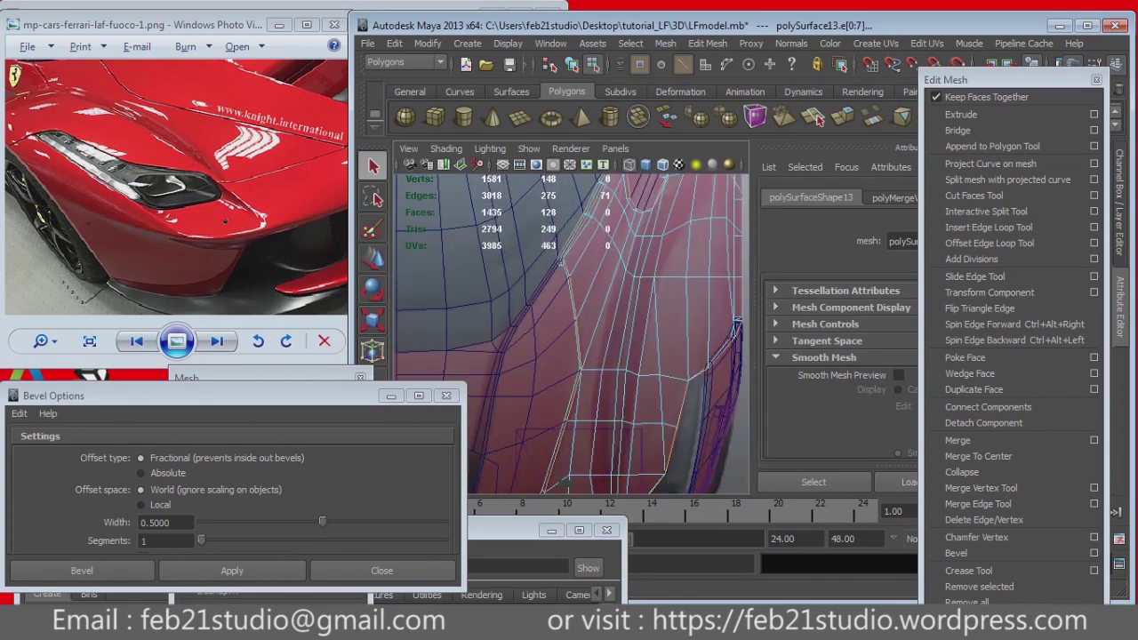
# Step: Bevel the selected seam edges with width 0.5 and 1 segment
pyautogui.keyDown('alt'); pyautogui.moveTo(571, 334); pyautogui.dragTo(598, 320); pyautogui.keyUp('alt')
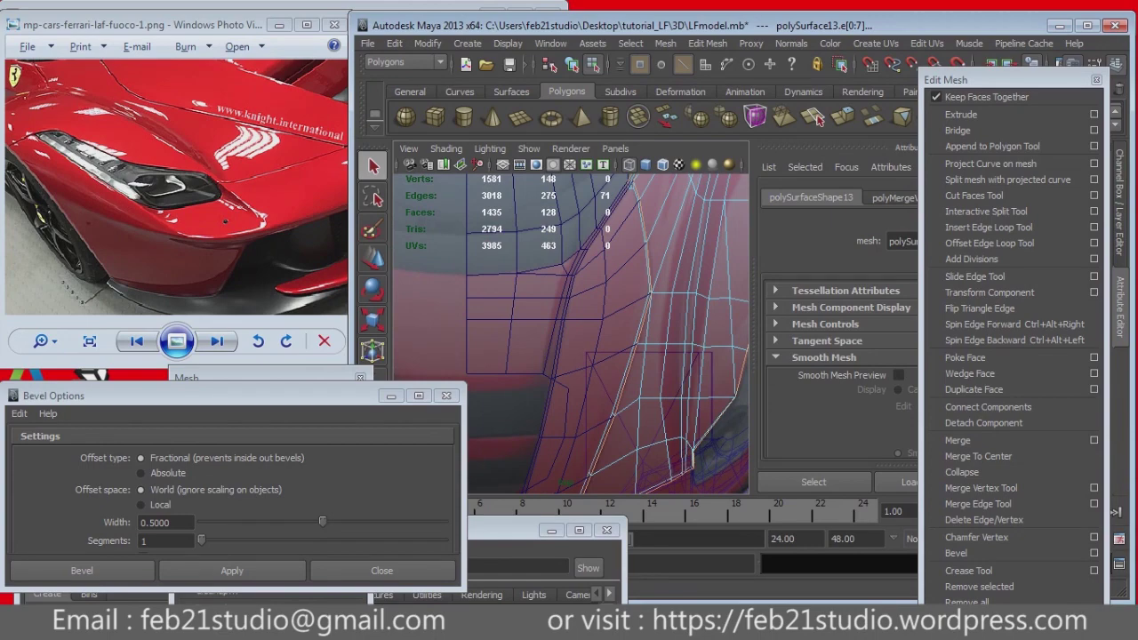
pyautogui.keyDown('alt'); pyautogui.moveTo(598, 320); pyautogui.dragTo(606, 316); pyautogui.keyUp('alt')
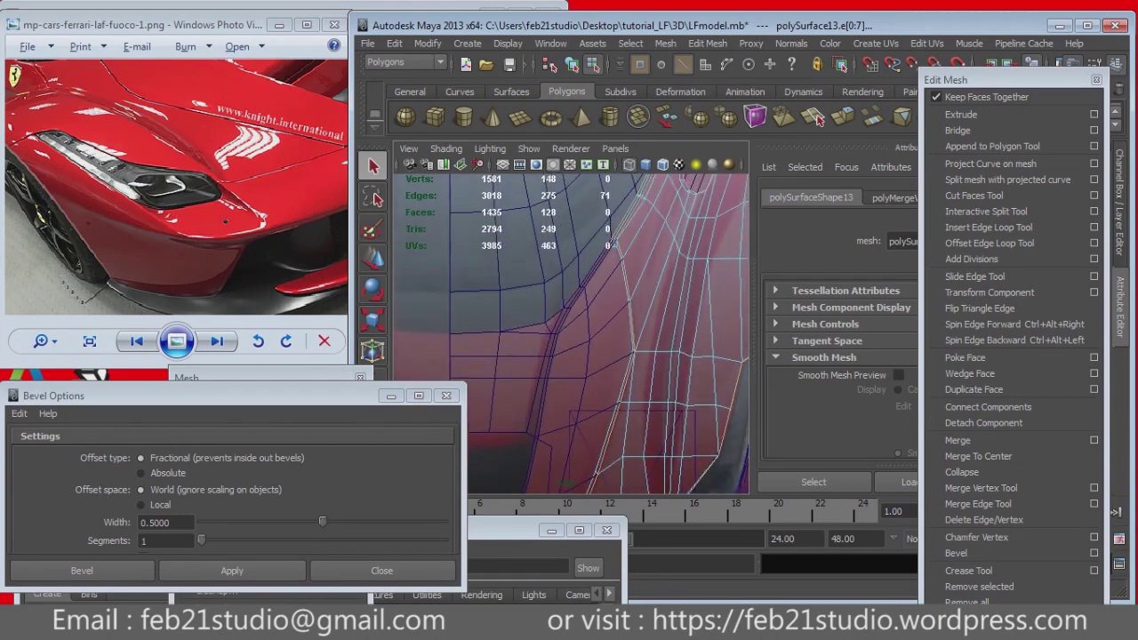
pyautogui.keyDown('alt'); pyautogui.moveTo(606, 316); pyautogui.dragTo(650, 293); pyautogui.keyUp('alt')
pyautogui.click(166, 522)
pyautogui.keyDown('alt'); pyautogui.moveTo(571, 333); pyautogui.dragTo(606, 315); pyautogui.keyUp('alt')
# Step: Review the bevelled front body in shaded display, ending on the small side piece selected
pyautogui.press('F8')
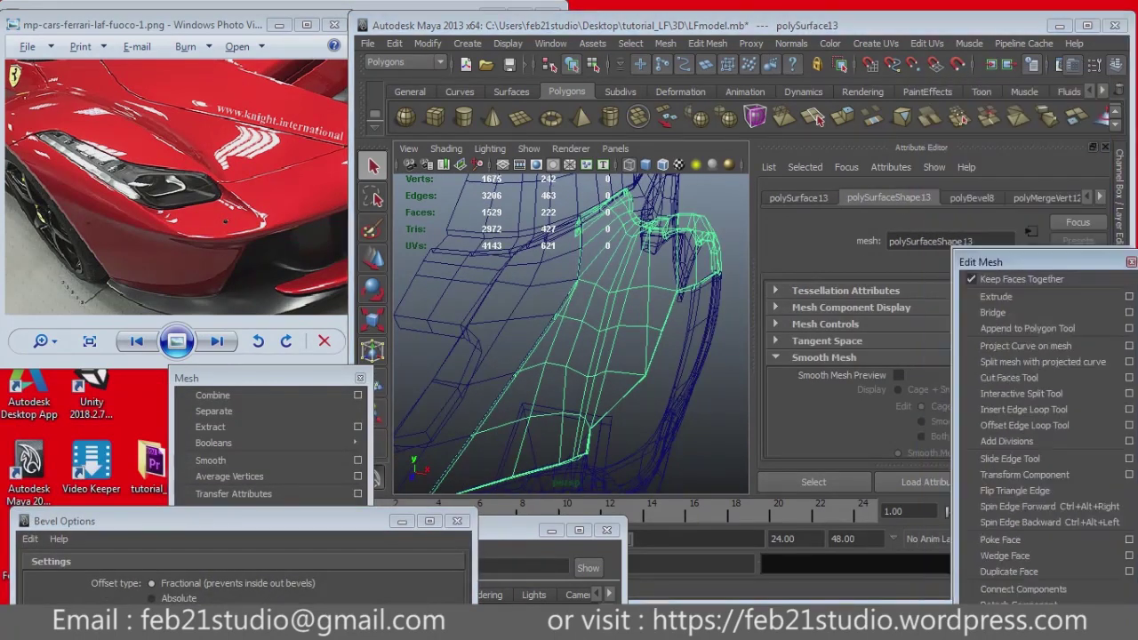
pyautogui.moveTo(945, 79); pyautogui.dragTo(1007, 331)
pyautogui.press('5')
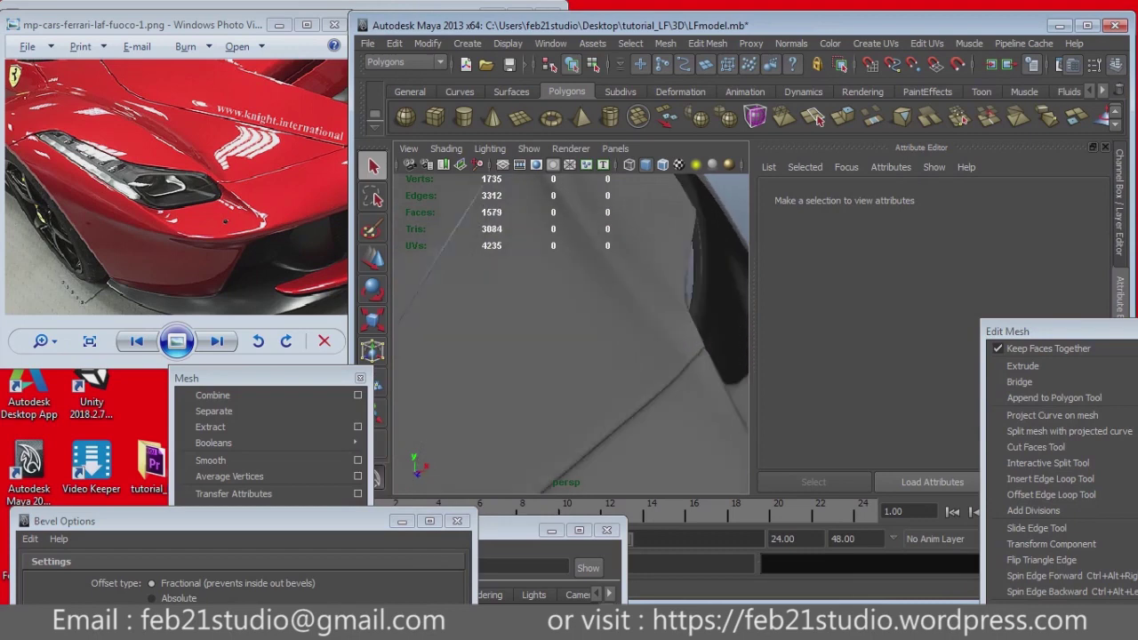
pyautogui.keyDown('alt'); pyautogui.moveTo(569, 338); pyautogui.dragTo(622, 320); pyautogui.keyUp('alt')
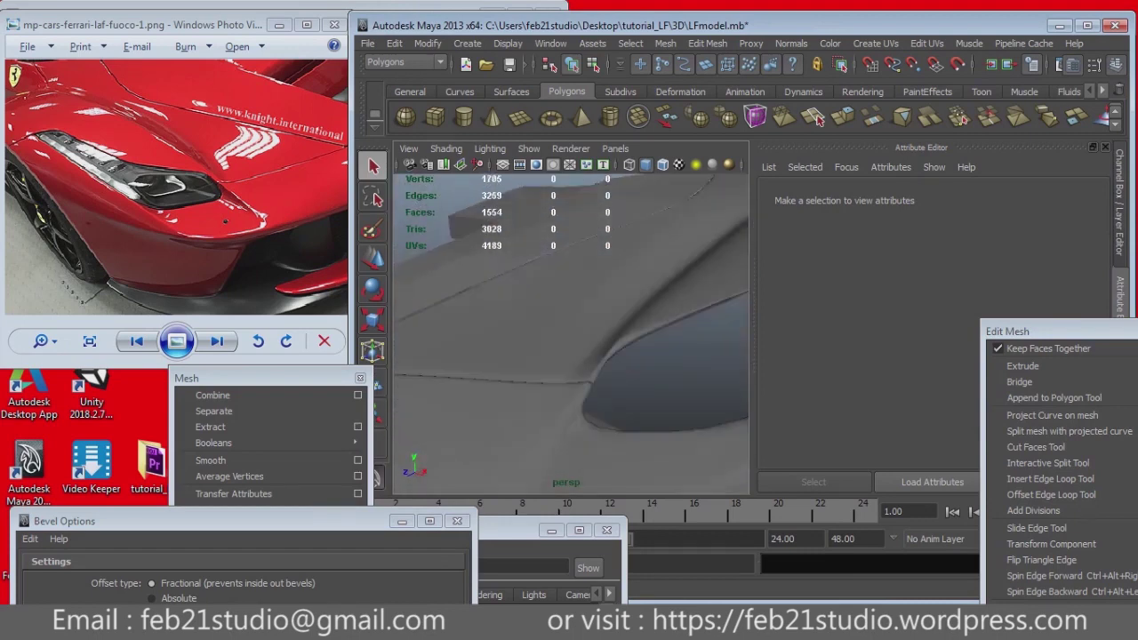
pyautogui.press('space')
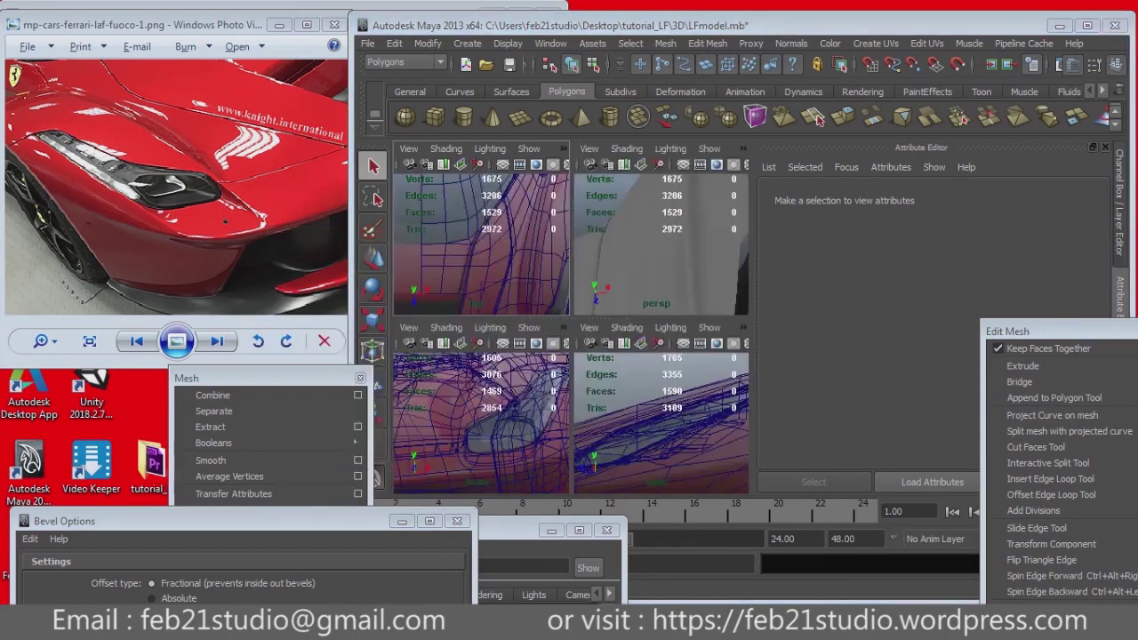
pyautogui.press('space')
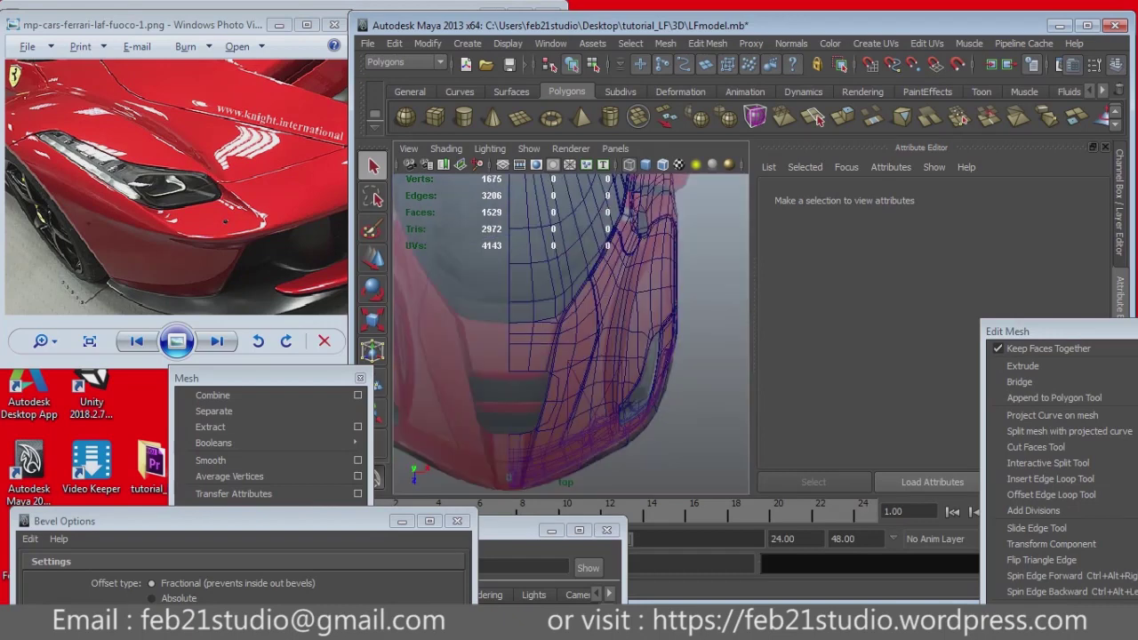
pyautogui.press('space')
pyautogui.press('space')
pyautogui.keyDown('alt'); pyautogui.moveTo(569, 338); pyautogui.dragTo(623, 320); pyautogui.keyUp('alt')
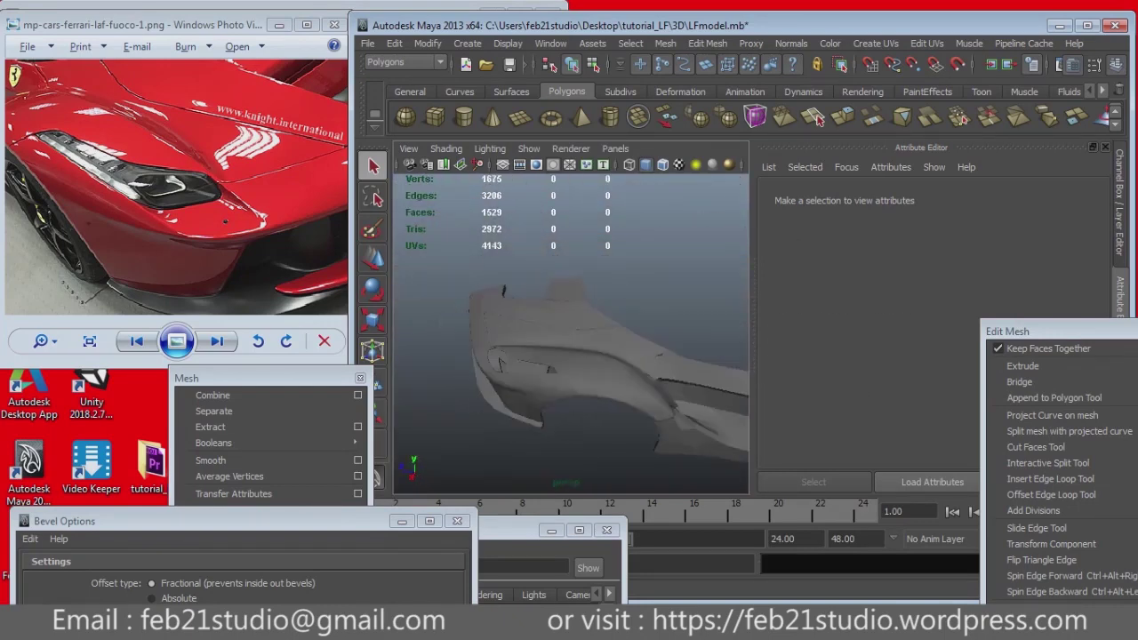
pyautogui.keyDown('alt'); pyautogui.moveTo(569, 355); pyautogui.dragTo(632, 329); pyautogui.keyUp('alt')
pyautogui.click(578, 284)
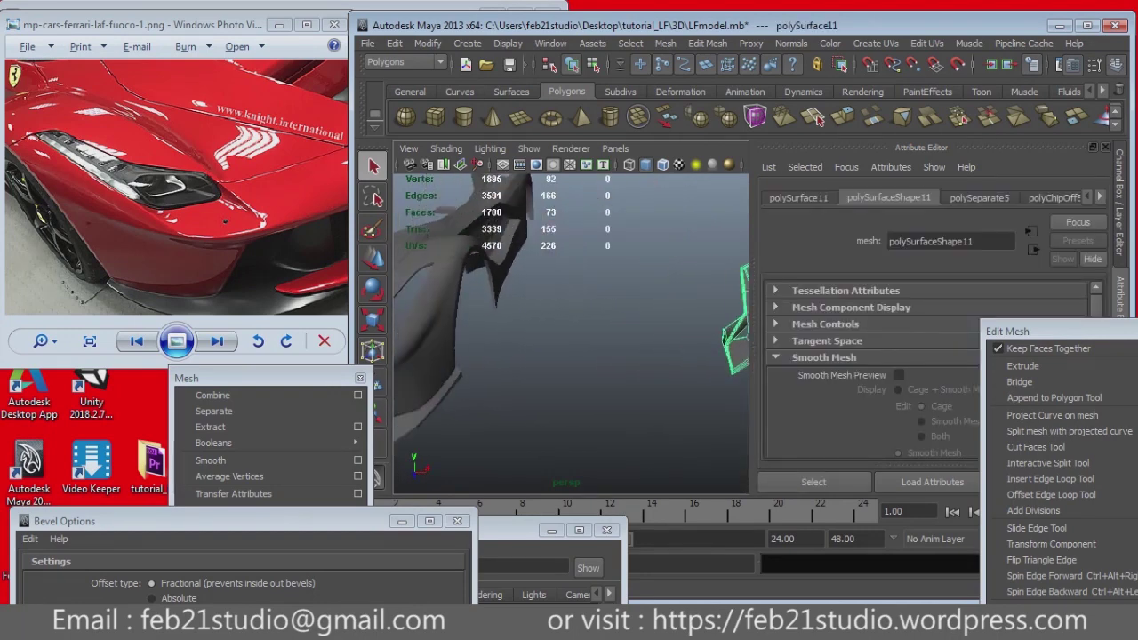
# Step: Select side piece polySurface11 with the body panels and combine them into polySurface15
pyautogui.moveTo(1014, 331); pyautogui.dragTo(899, 472)
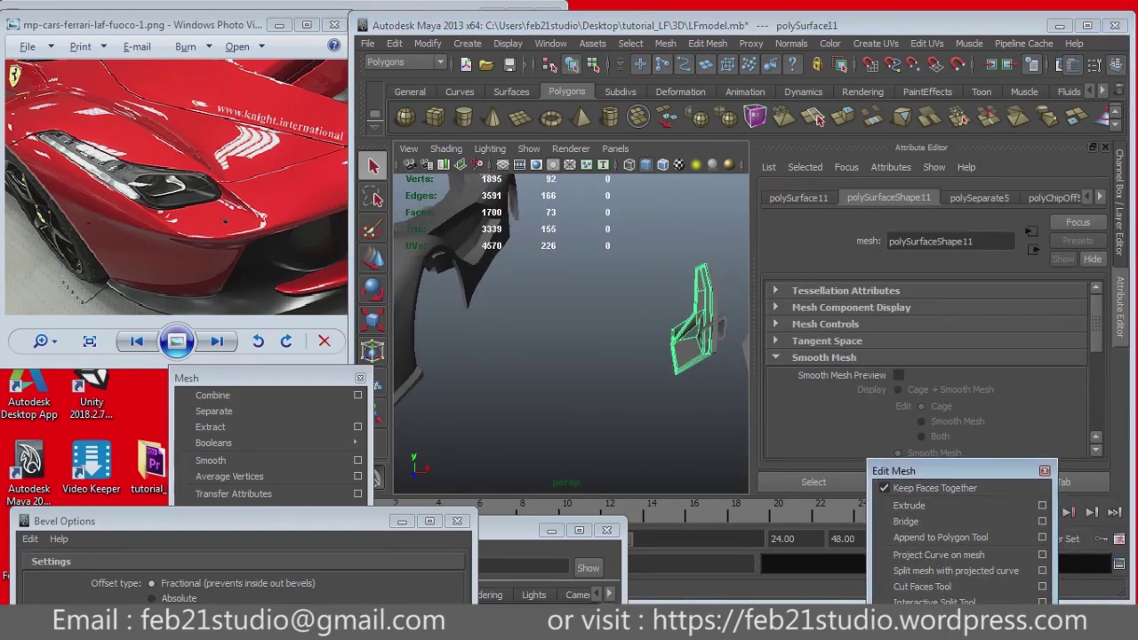
pyautogui.hotkey('ctrl', 'a')
pyautogui.click(667, 400)
pyautogui.moveTo(622, 356)
pyautogui.keyDown('alt'); pyautogui.mouseDown()
pyautogui.moveTo(533, 338)
pyautogui.moveTo(605, 329)
pyautogui.moveTo(560, 320)
pyautogui.mouseUp(); pyautogui.keyUp('alt')
pyautogui.click(756, 373)
pyautogui.moveTo(649, 337)
pyautogui.keyDown('alt'); pyautogui.mouseDown()
pyautogui.moveTo(569, 320)
pyautogui.moveTo(631, 336)
pyautogui.moveTo(595, 333)
pyautogui.mouseUp(); pyautogui.keyUp('alt')
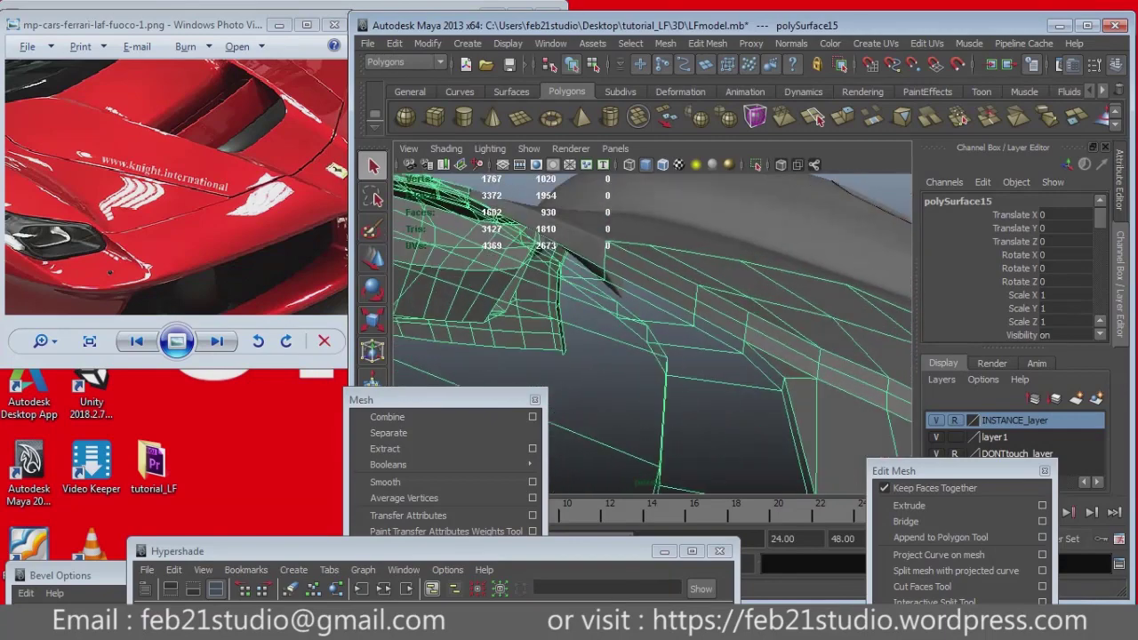
# Step: Select the fender-arch faces and extract them as separate piece polySurface18
pyautogui.press('F11')
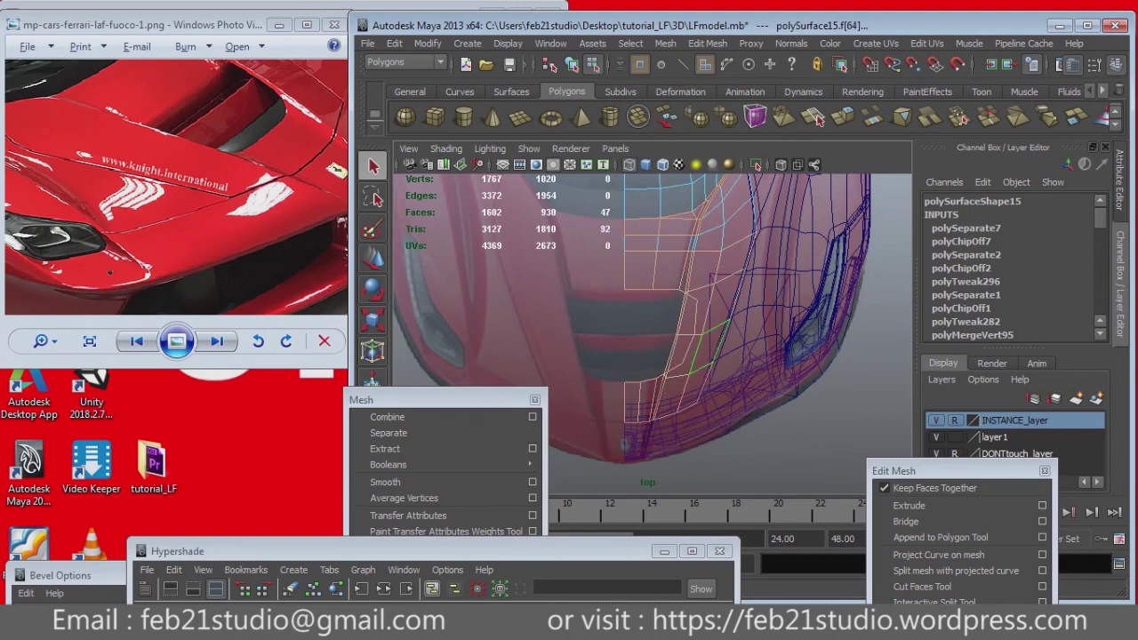
pyautogui.press('space')
pyautogui.press('space')
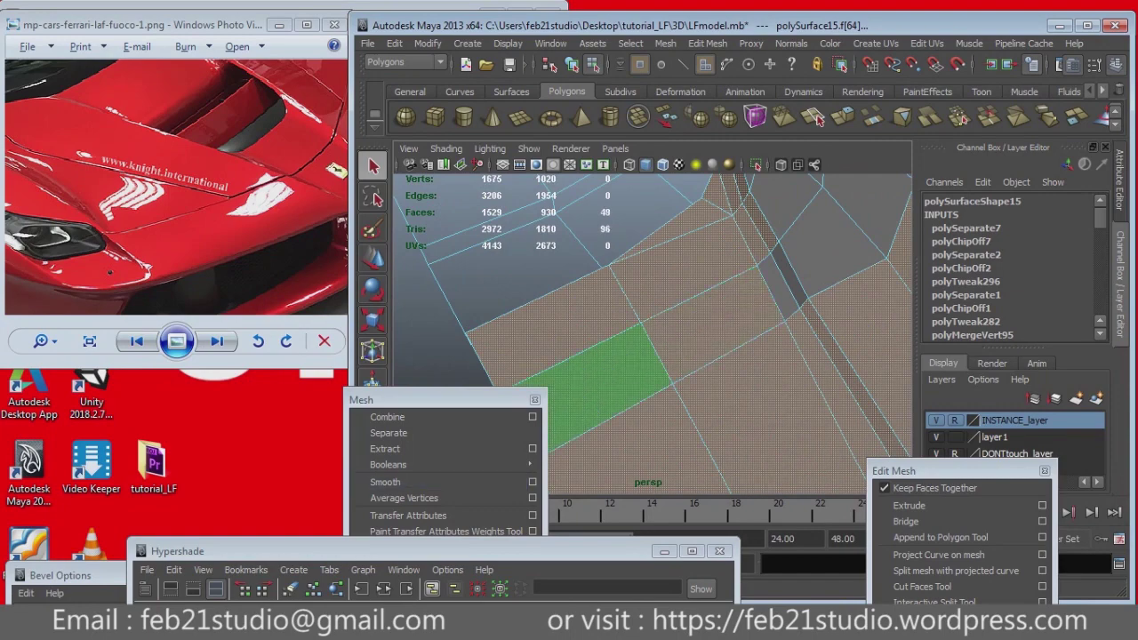
pyautogui.keyDown('shift'); pyautogui.click(778, 284); pyautogui.keyUp('shift')
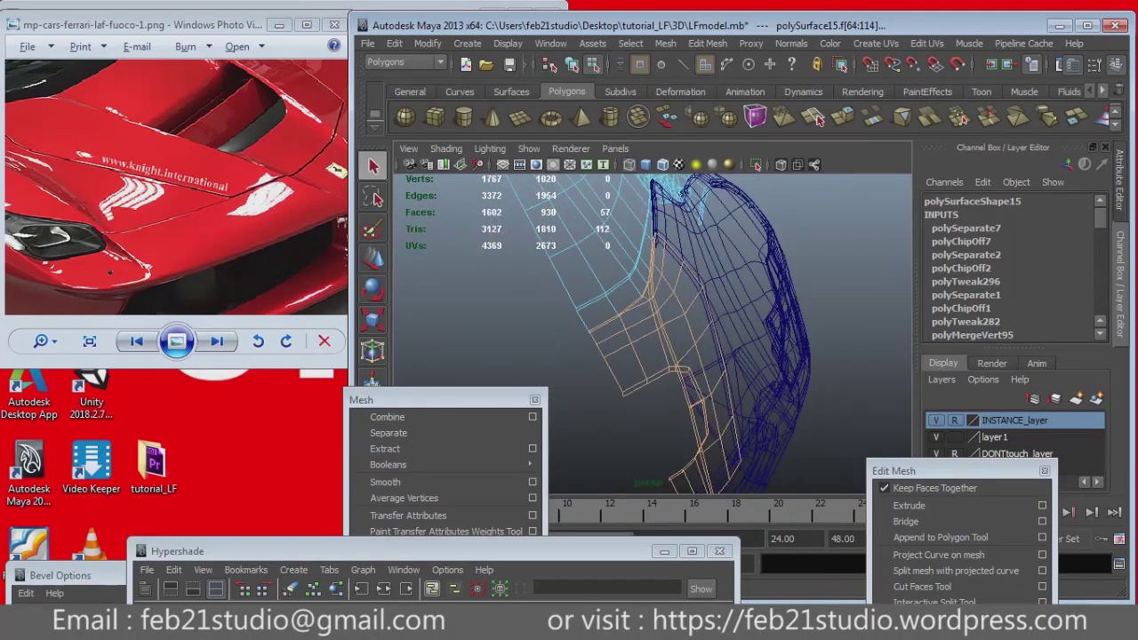
pyautogui.click(385, 448)
pyautogui.press('Escape')
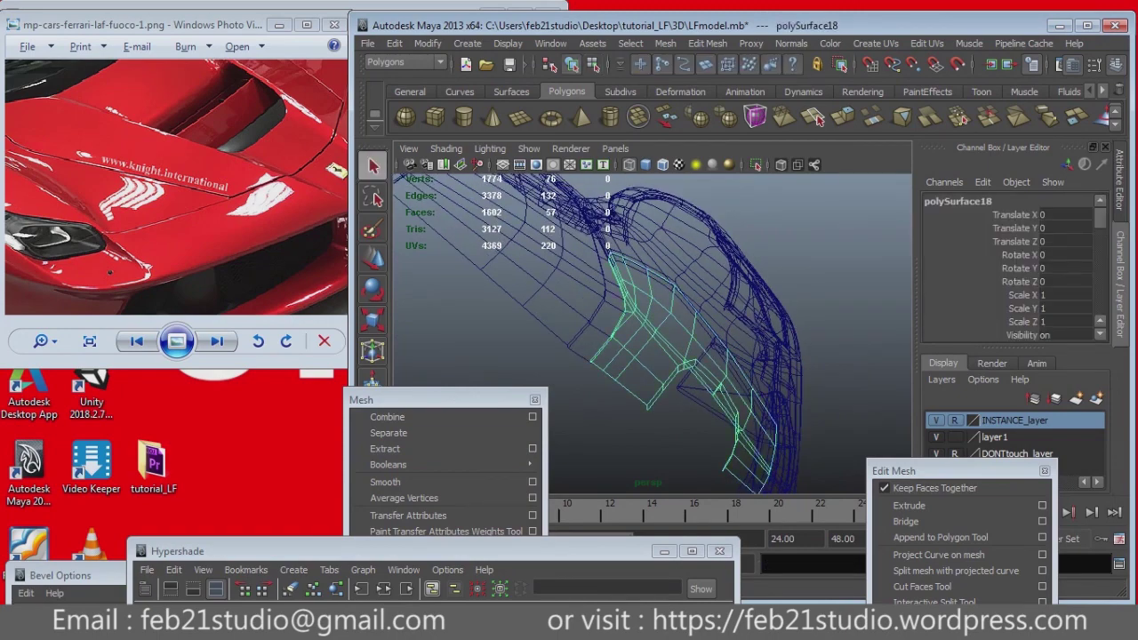
# Step: Move six vertices of the extracted fender piece to reshape it
pyautogui.press('5')
pyautogui.keyDown('alt'); pyautogui.moveTo(765, 293); pyautogui.dragTo(804, 316); pyautogui.keyUp('alt')
pyautogui.press('4')
pyautogui.press('space')
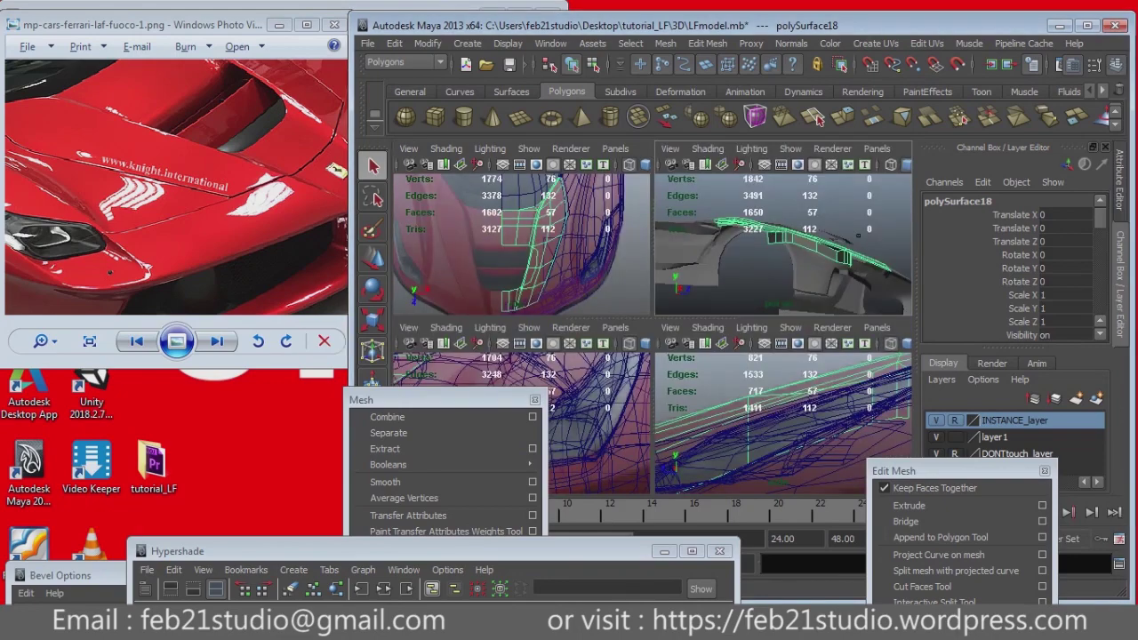
pyautogui.press('space')
pyautogui.press('F8')
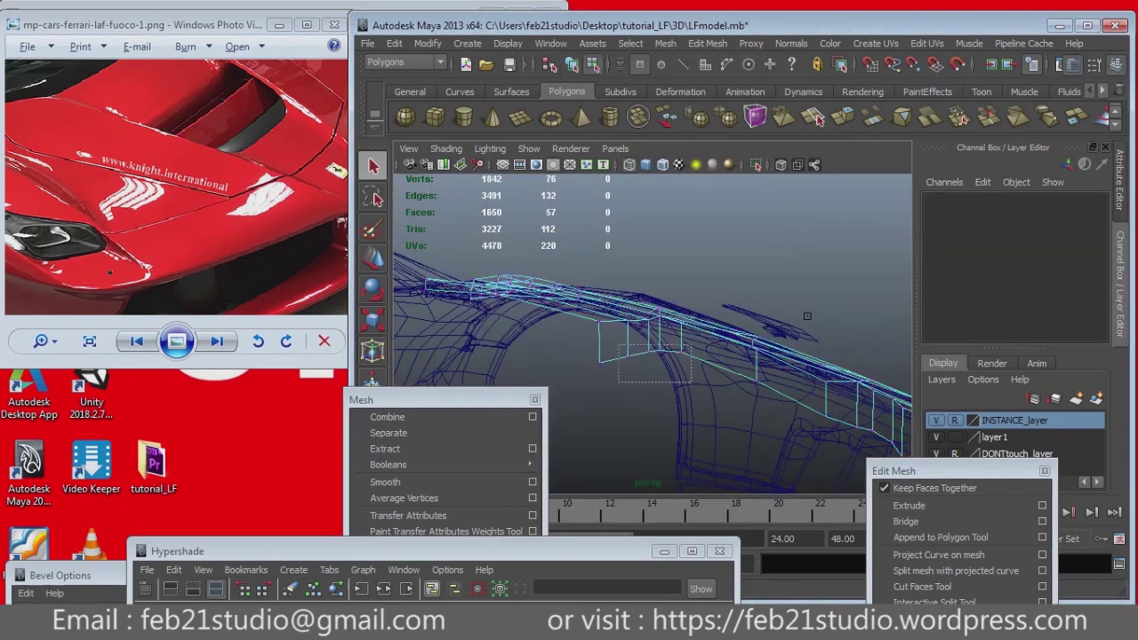
pyautogui.moveTo(807, 315)
pyautogui.keyDown('alt'); pyautogui.mouseDown()
pyautogui.moveTo(825, 436)
pyautogui.moveTo(770, 470)
pyautogui.moveTo(595, 387)
pyautogui.mouseUp(); pyautogui.keyUp('alt')
pyautogui.press('w')
pyautogui.click(839, 463)
pyautogui.press('5')
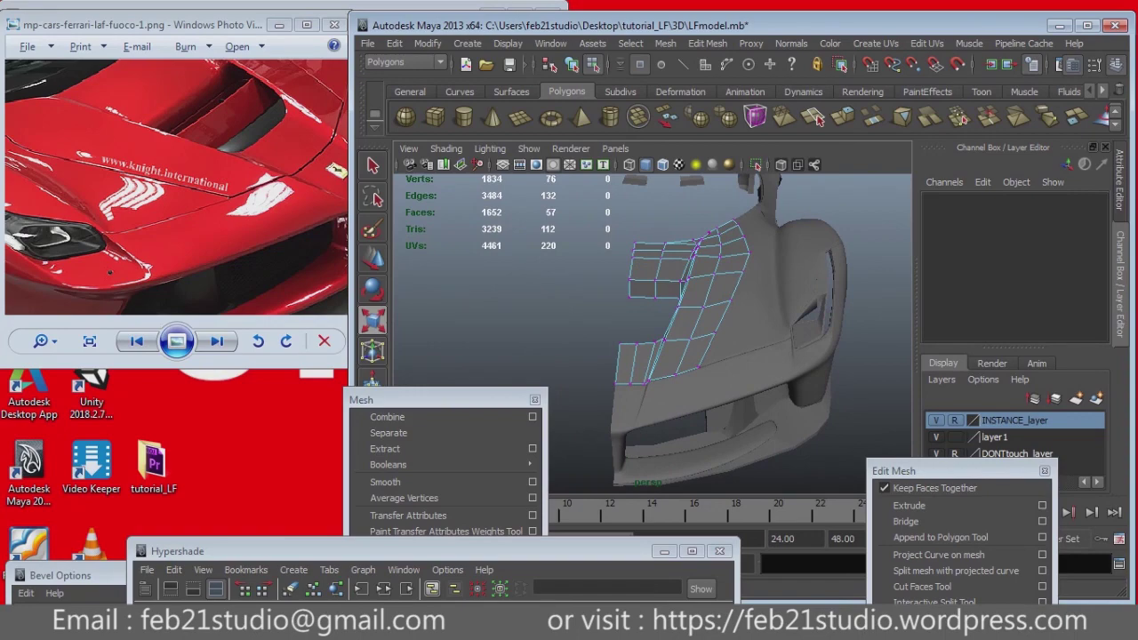
pyautogui.press('4')
# Step: Select the fender piece's lower border edges for extrusion
pyautogui.keyDown('alt'); pyautogui.moveTo(595, 387); pyautogui.dragTo(569, 373); pyautogui.keyUp('alt')
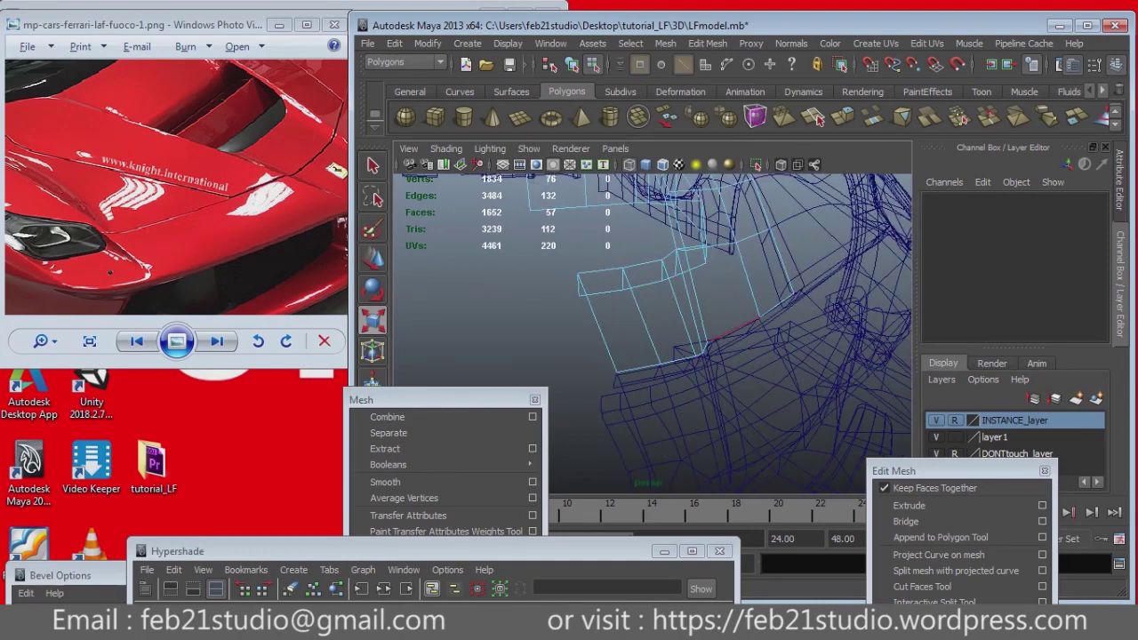
pyautogui.click(734, 329)
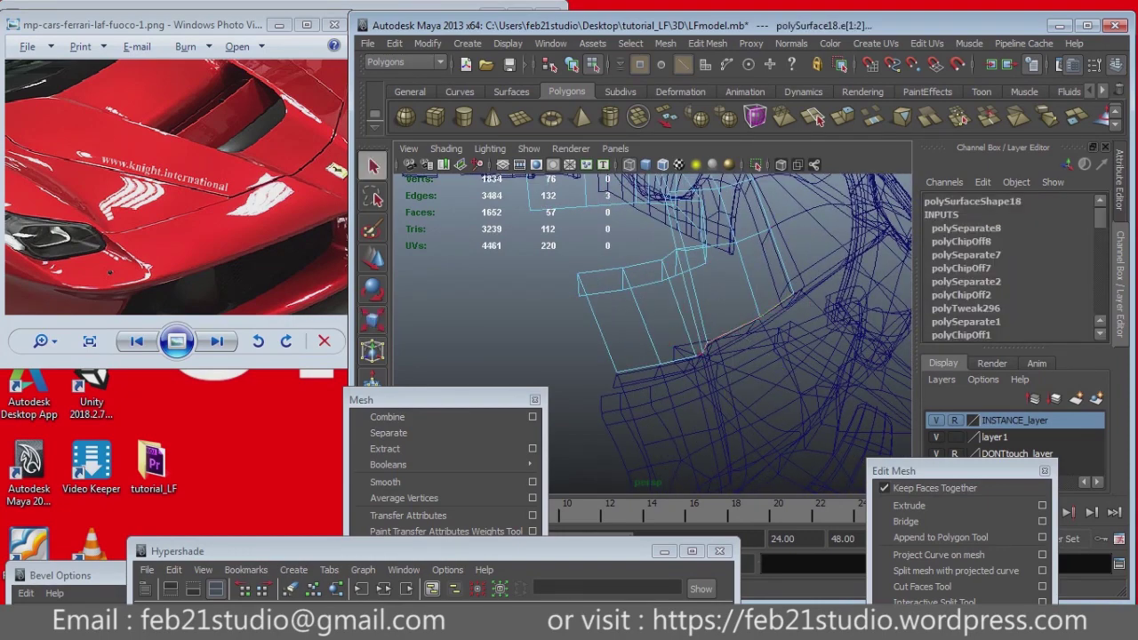
pyautogui.keyDown('alt'); pyautogui.moveTo(569, 373); pyautogui.dragTo(507, 342); pyautogui.keyUp('alt')
pyautogui.keyDown('shift'); pyautogui.click(449, 348); pyautogui.keyUp('shift')
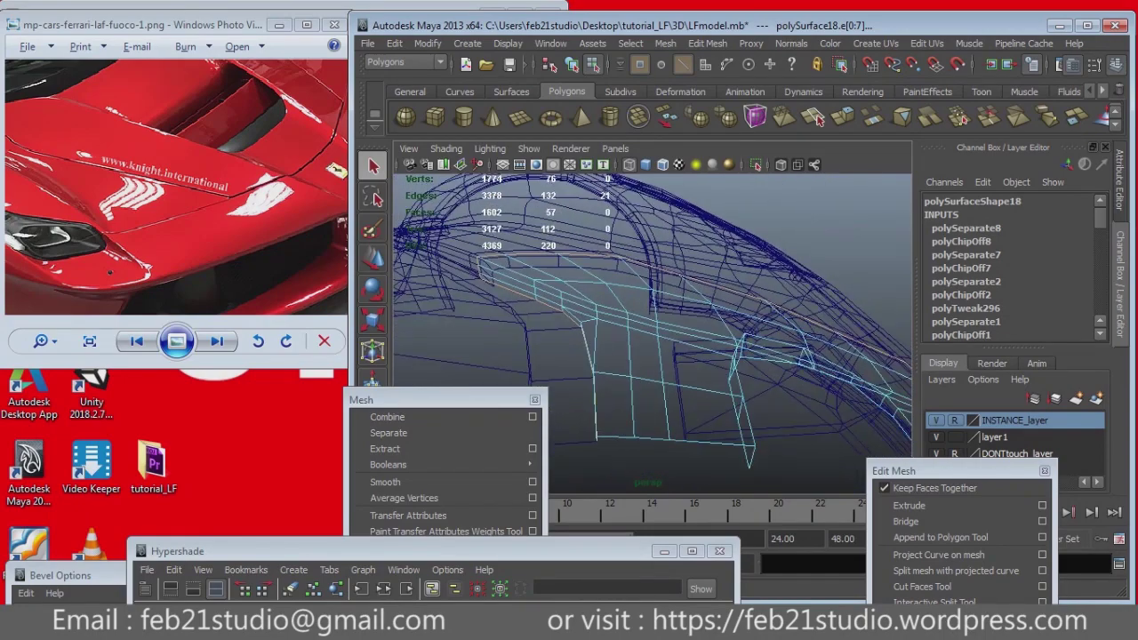
# Step: Extrude the fender's border edges and start selecting the cyan front panel's border edges
pyautogui.click(908, 505)
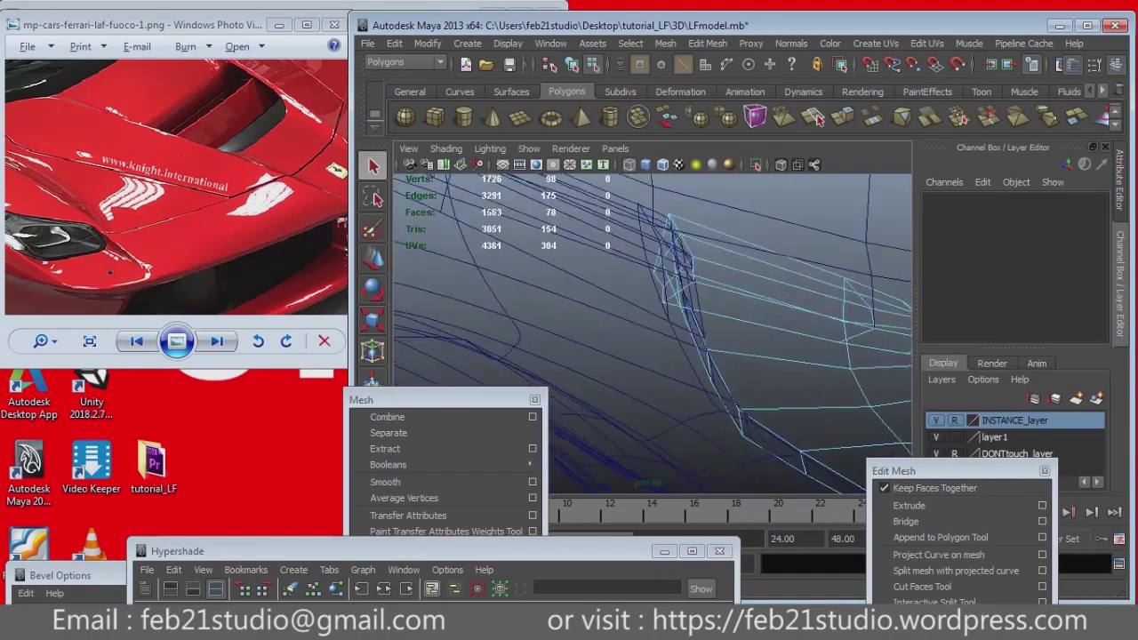
pyautogui.click(711, 355)
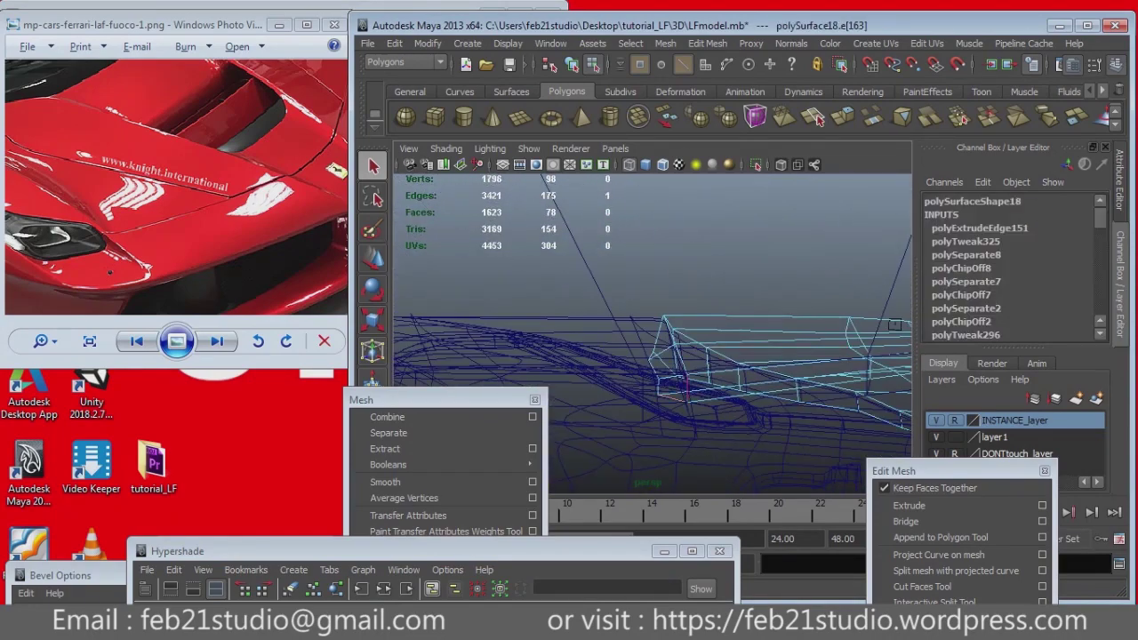
pyautogui.keyDown('shift'); pyautogui.click(676, 337); pyautogui.keyUp('shift')
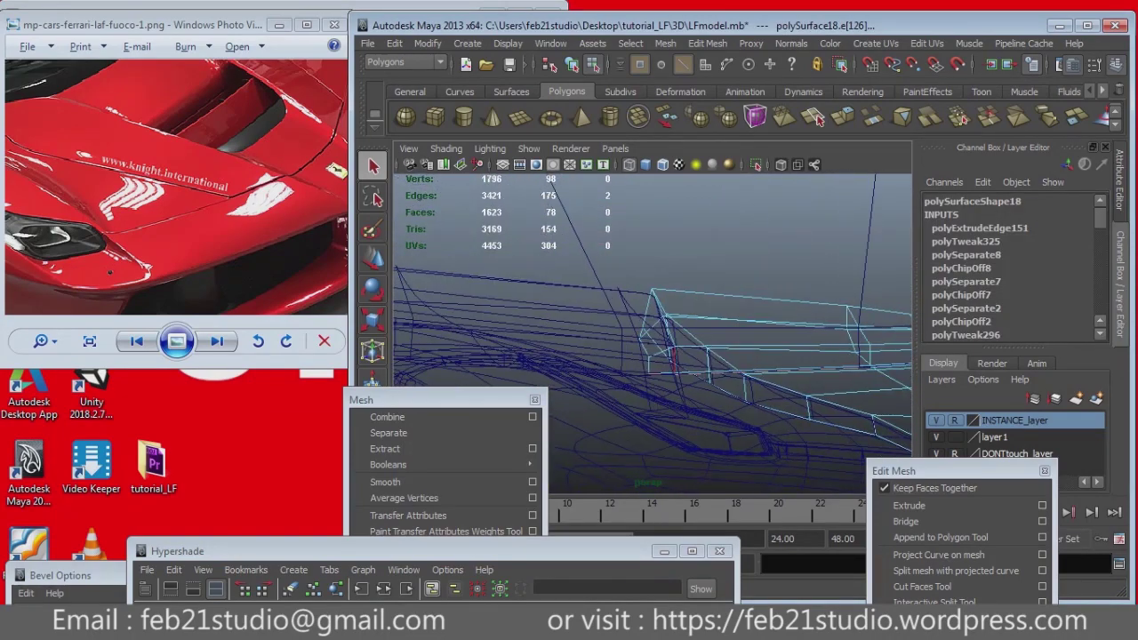
pyautogui.moveTo(676, 266)
pyautogui.keyDown('alt'); pyautogui.mouseDown()
pyautogui.moveTo(744, 217)
pyautogui.moveTo(586, 185)
pyautogui.moveTo(498, 231)
pyautogui.moveTo(569, 267)
pyautogui.mouseUp(); pyautogui.keyUp('alt')
pyautogui.scroll(3, 653, 341)
# Step: Check the selected cyan panel border edges from several angles in shaded and wireframe views
pyautogui.press('5')
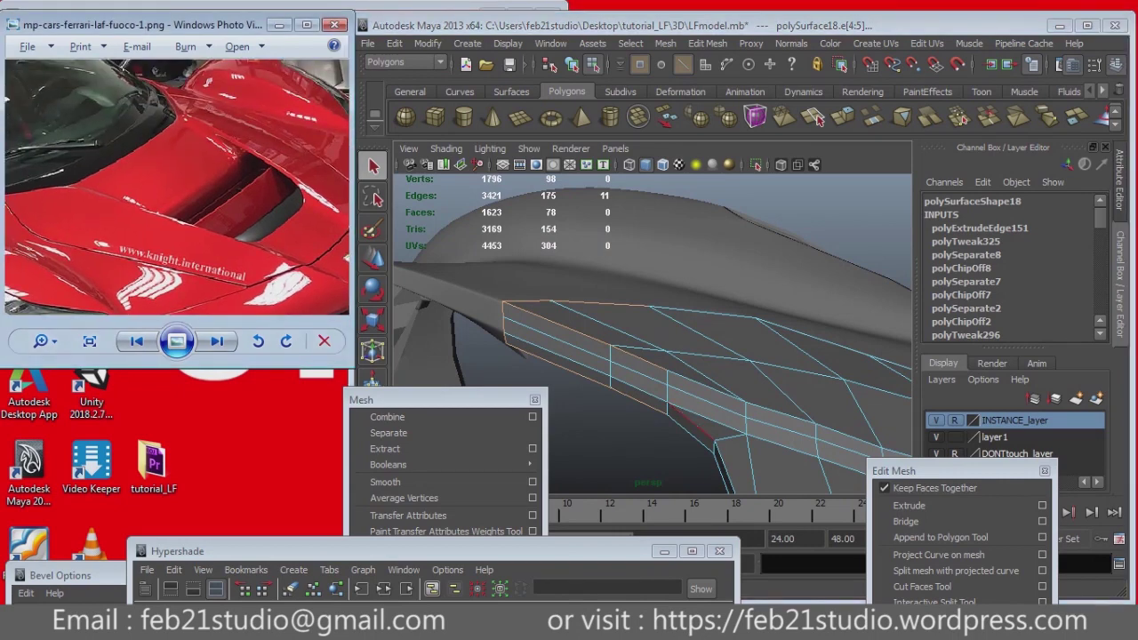
pyautogui.keyDown('alt'); pyautogui.moveTo(622, 355); pyautogui.dragTo(540, 357); pyautogui.keyUp('alt')
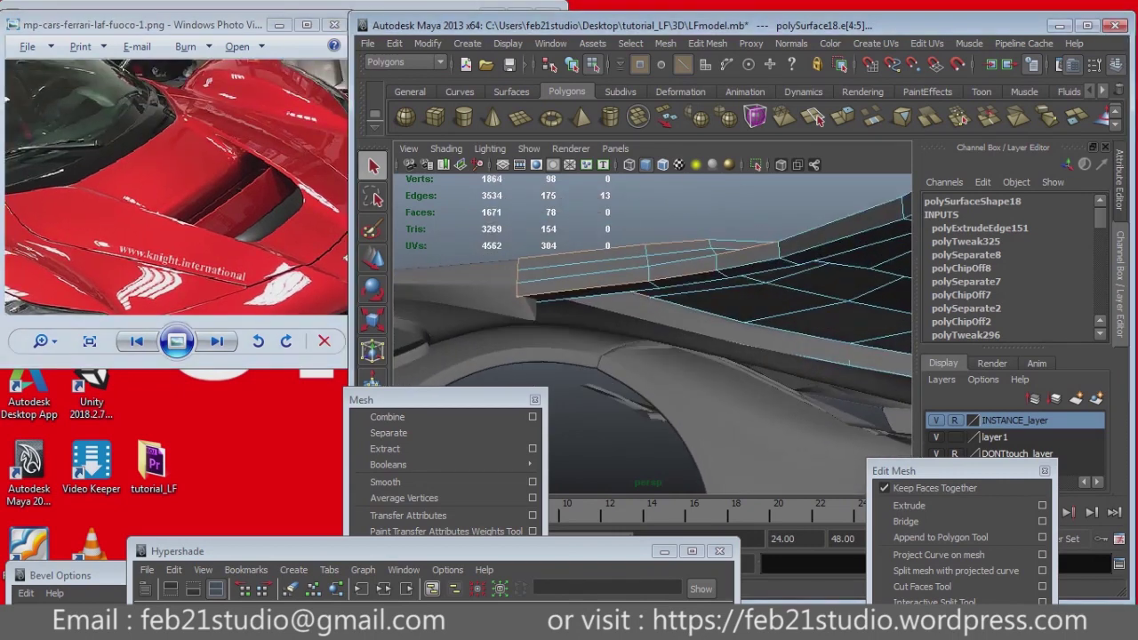
pyautogui.keyDown('alt'); pyautogui.moveTo(539, 357); pyautogui.dragTo(711, 320); pyautogui.keyUp('alt')
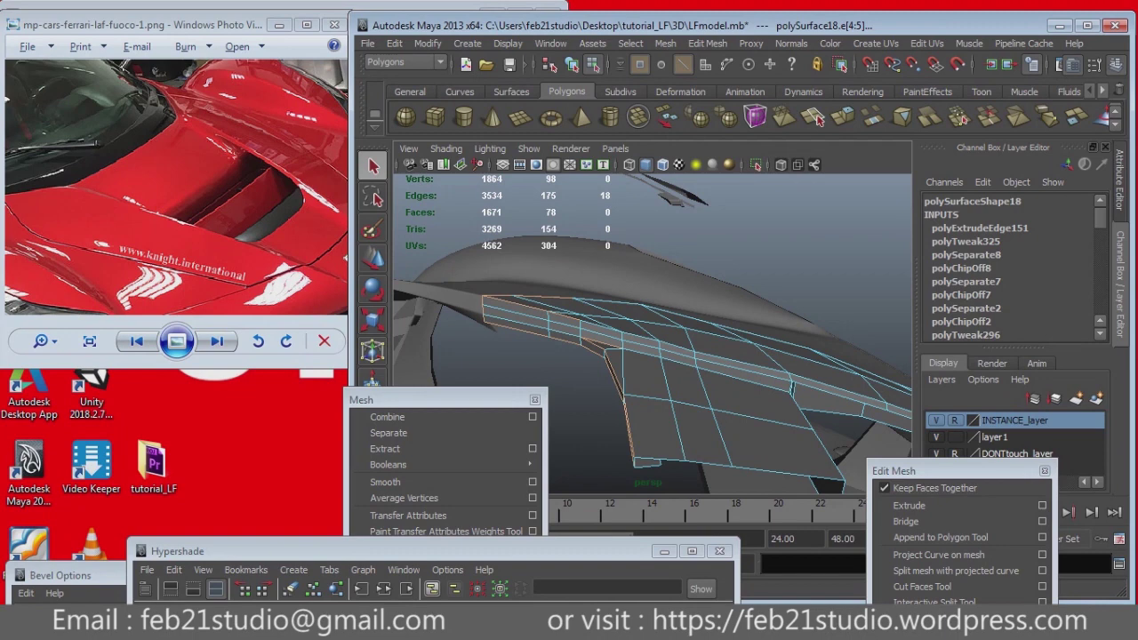
pyautogui.keyDown('alt'); pyautogui.moveTo(622, 337); pyautogui.dragTo(676, 320); pyautogui.keyUp('alt')
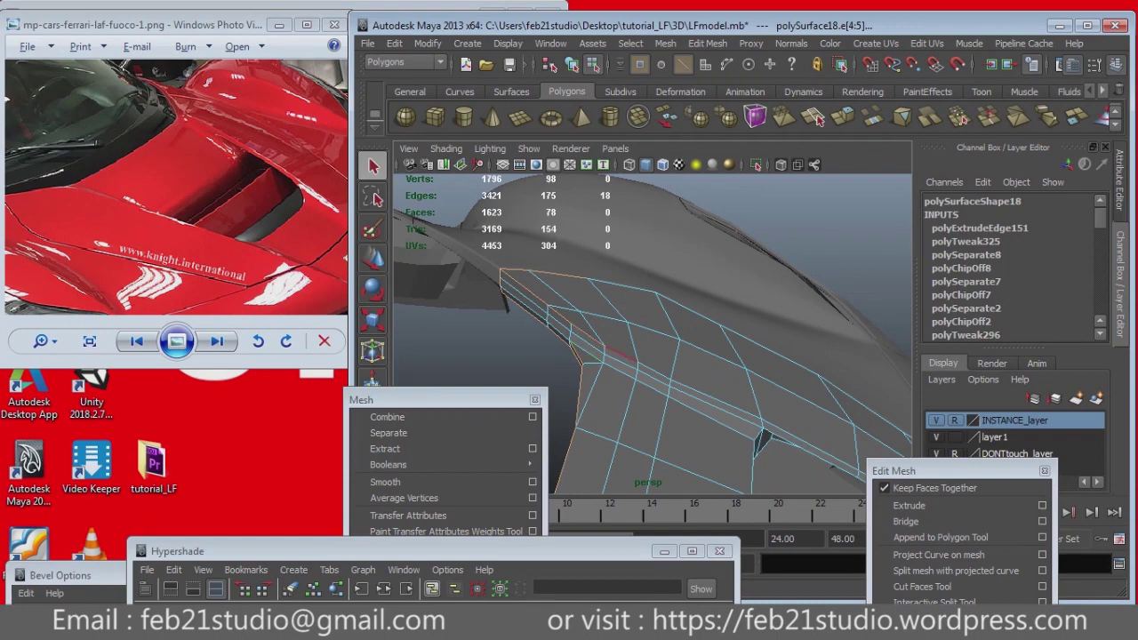
pyautogui.moveTo(762, 436)
pyautogui.keyDown('alt'); pyautogui.mouseDown()
pyautogui.moveTo(851, 476)
pyautogui.moveTo(876, 208)
pyautogui.moveTo(623, 239)
pyautogui.mouseUp(); pyautogui.keyUp('alt')
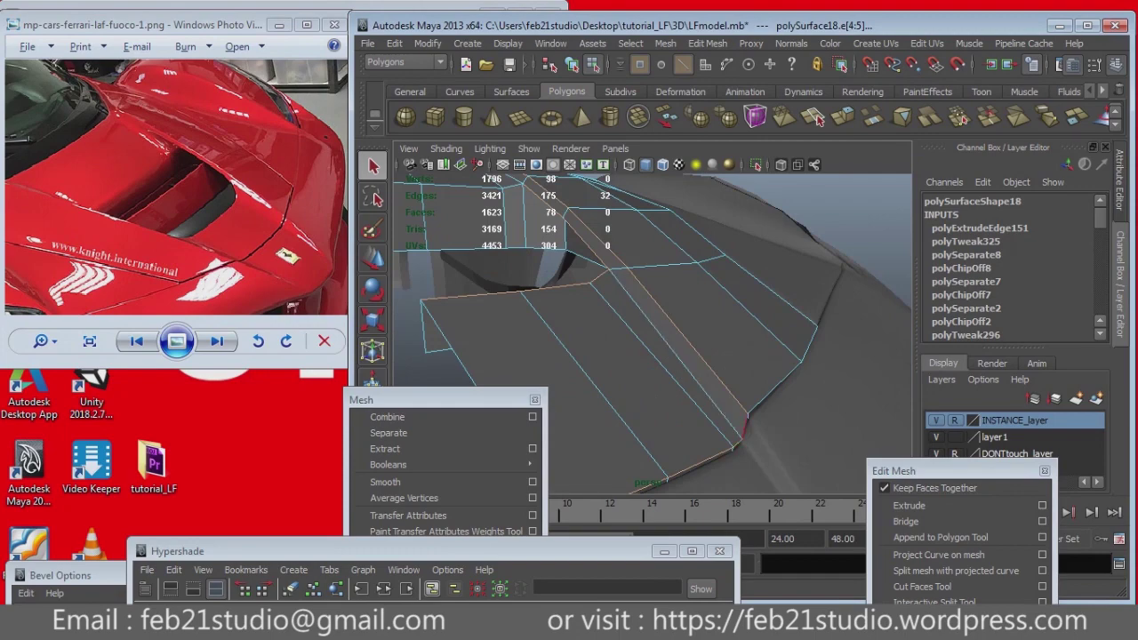
pyautogui.press('4')
pyautogui.press('5')
pyautogui.press('4')
pyautogui.press('5')
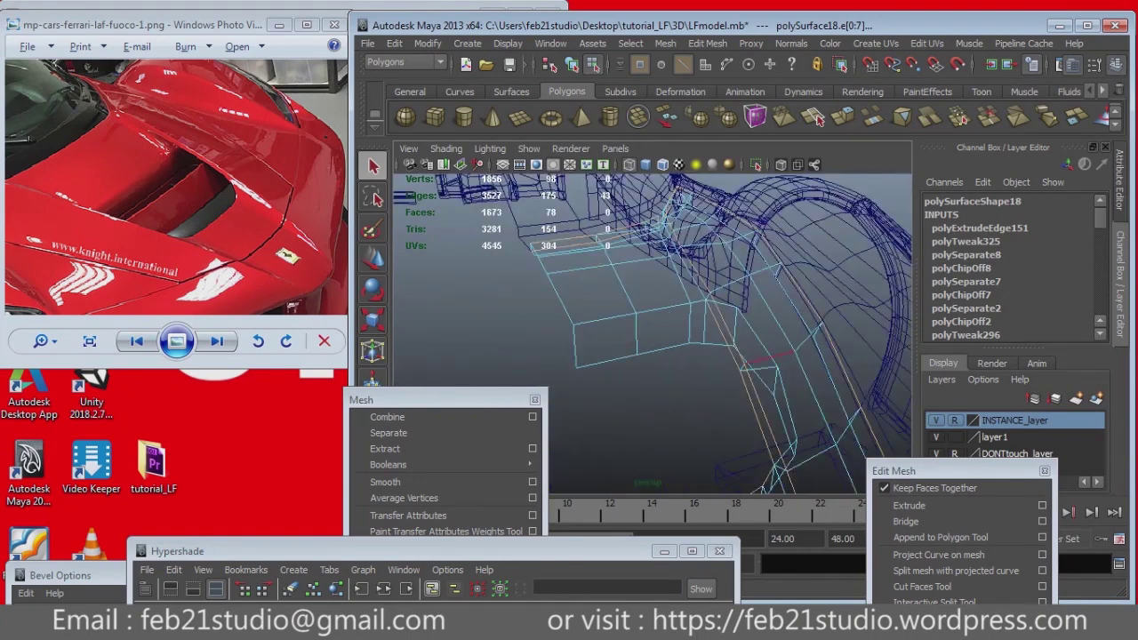
# Step: Bevel the polySurface18 fender edges at width 0.5 with 1 segment, undoing the smooth preview
pyautogui.press('5')
pyautogui.doubleClick(817, 120)
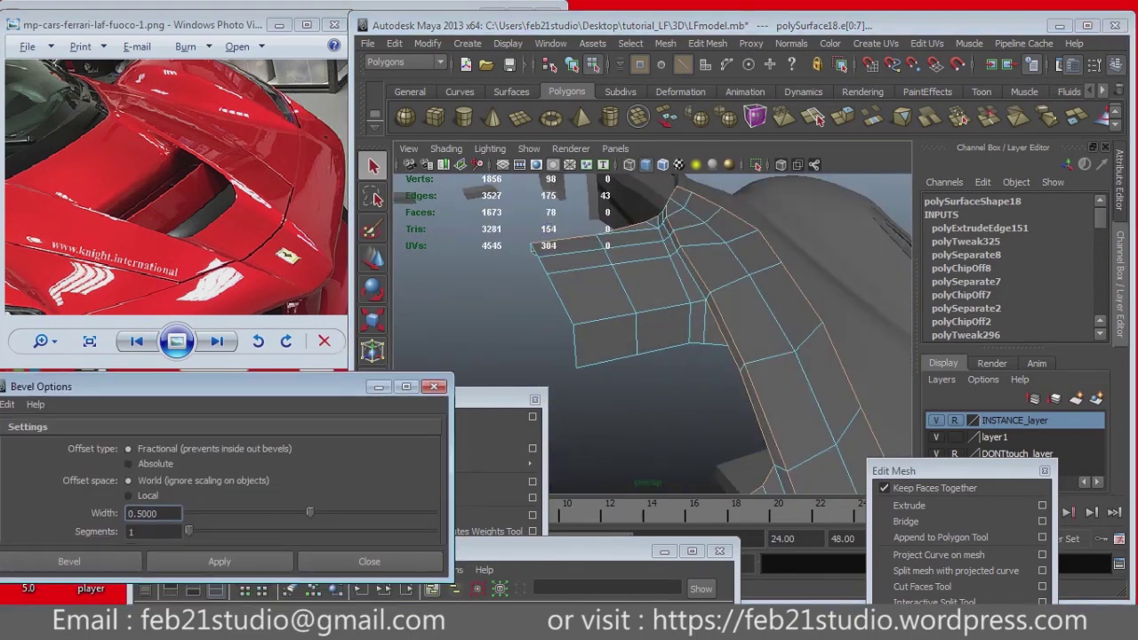
pyautogui.click(818, 120)
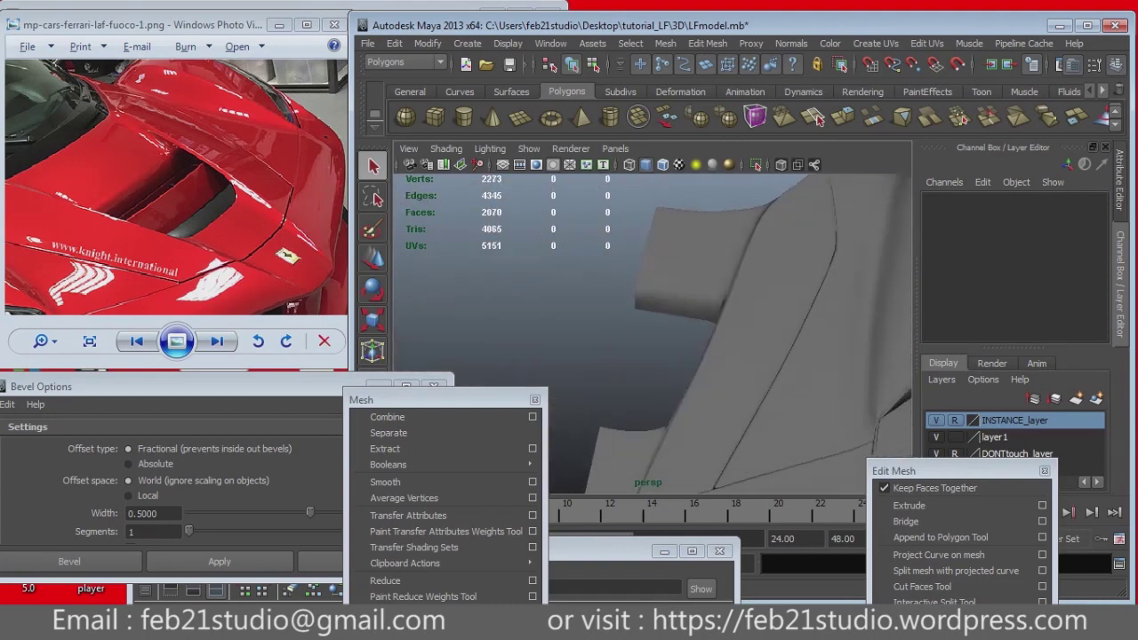
pyautogui.hotkey('ctrl', 'z')
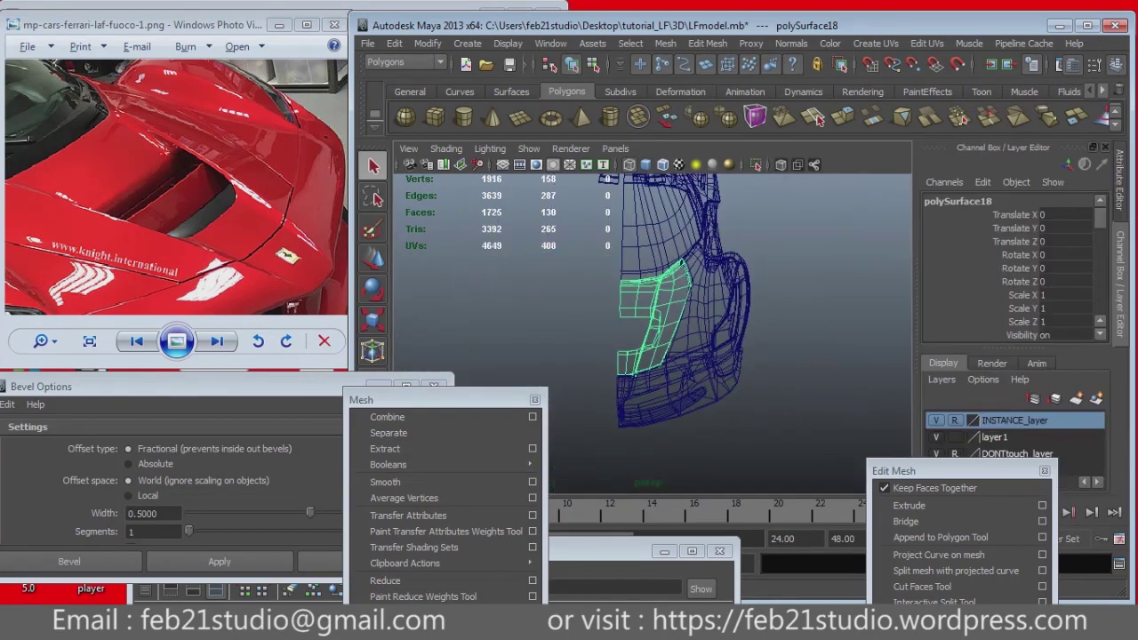
pyautogui.press('w')
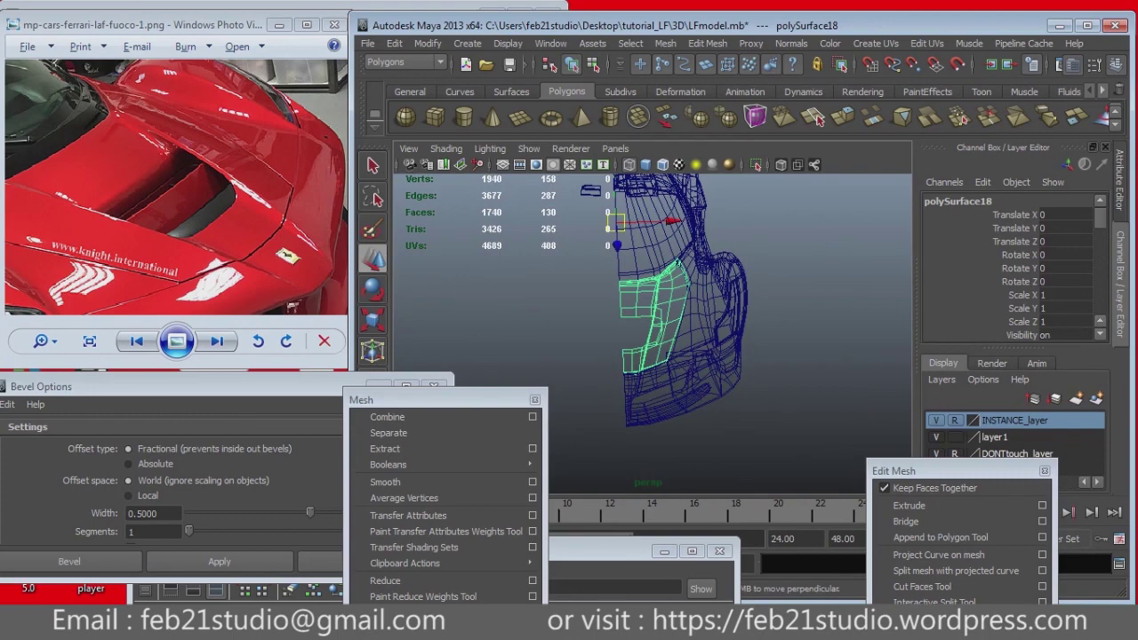
# Step: Mirror the panel copy with Scale X -1 and combine both halves into one mesh
pyautogui.write('1')
pyautogui.press('Return')
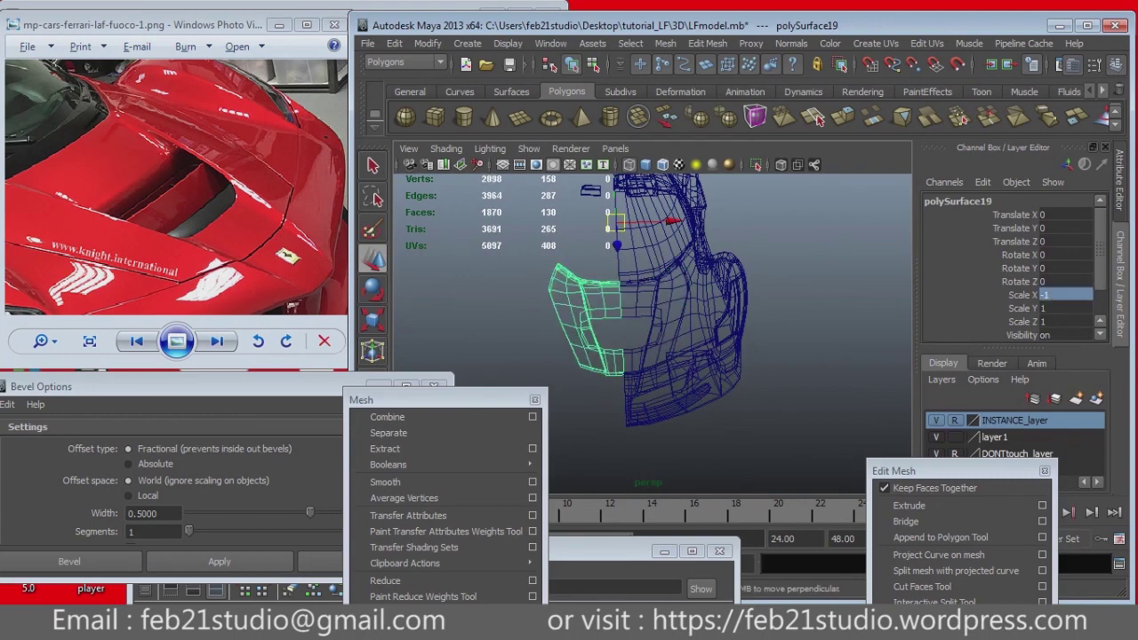
pyautogui.click(387, 416)
pyautogui.press('space')
pyautogui.press('space')
pyautogui.press('F8')
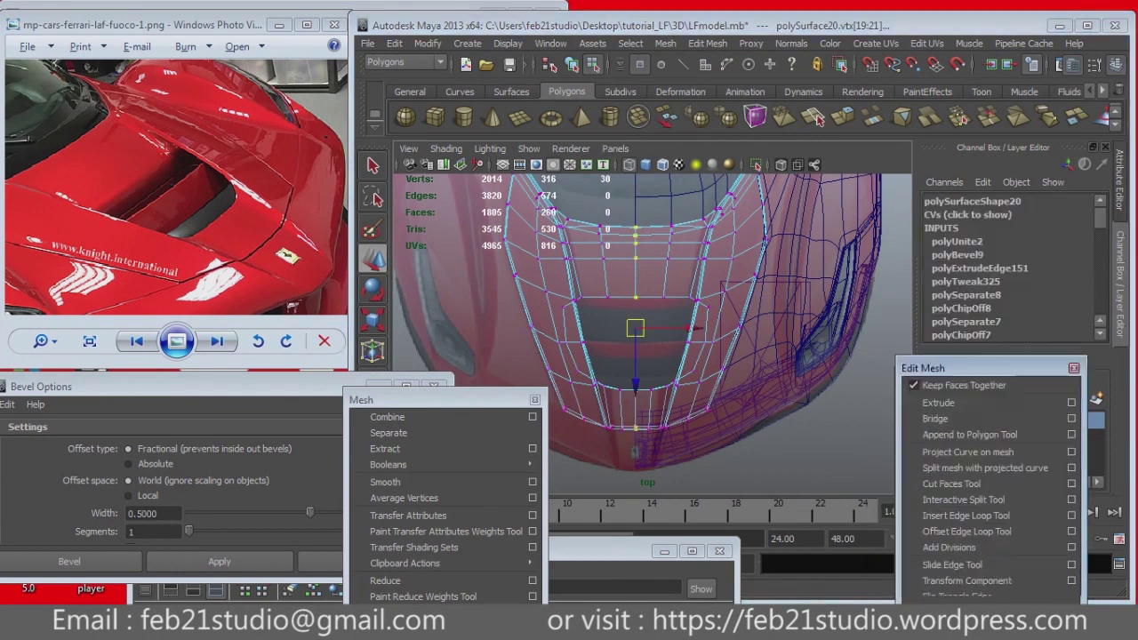
# Step: Merge the centre-seam vertices with a 0.01 threshold, retrying until the seam welds
pyautogui.click(1075, 528)
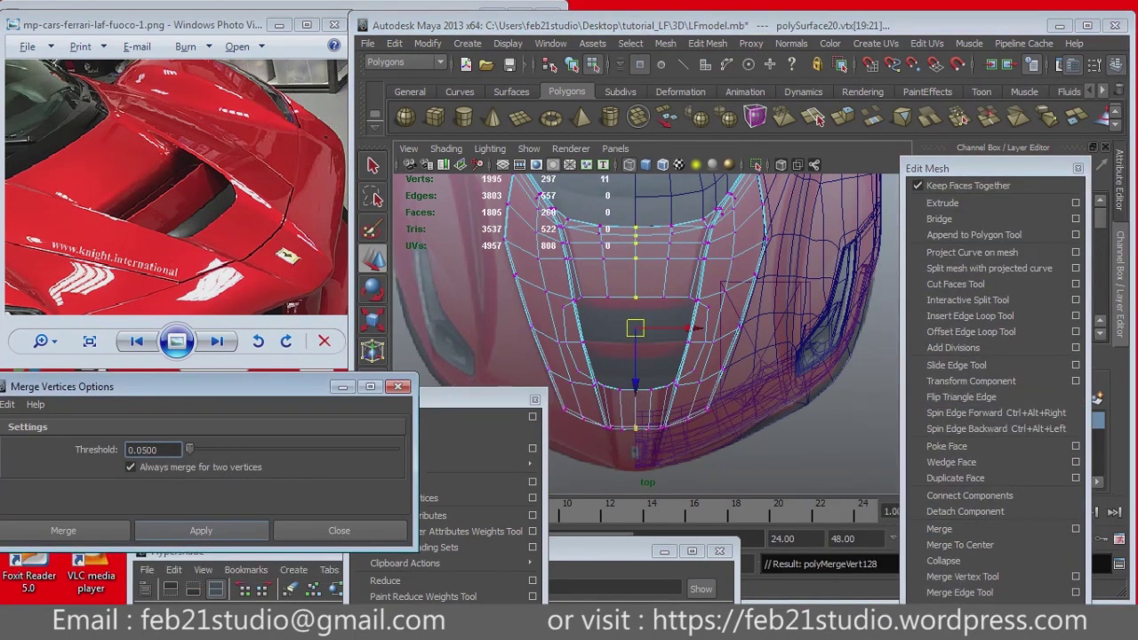
pyautogui.hotkey('ctrl', 'z')
pyautogui.hotkey('ctrl', 'z')
pyautogui.hotkey('ctrl', 'z')
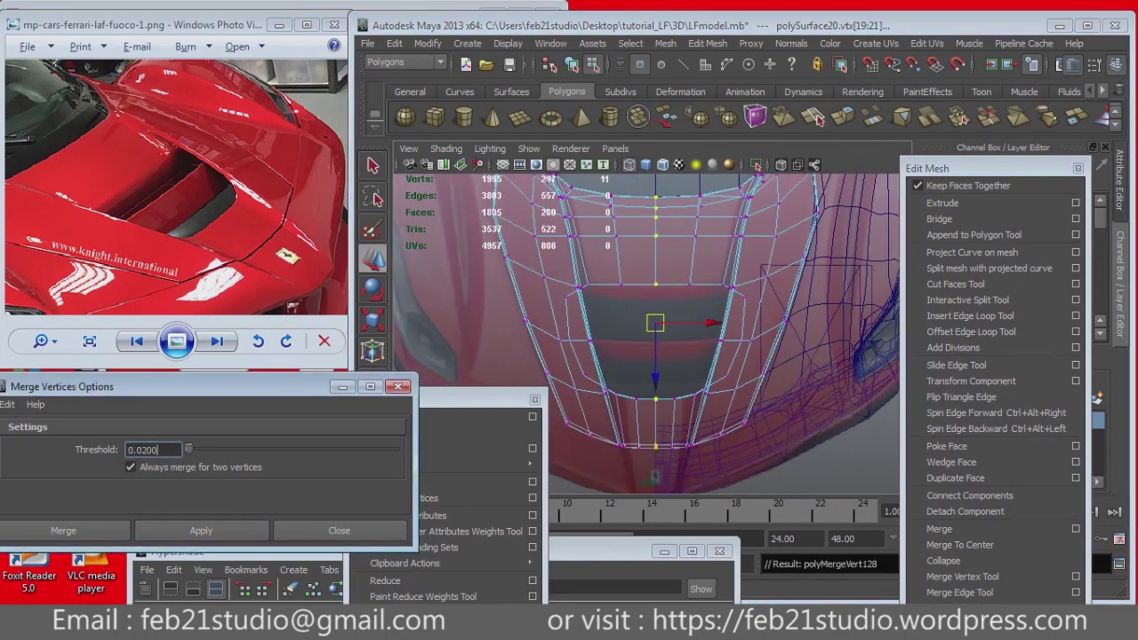
pyautogui.hotkey('ctrl', 'z')
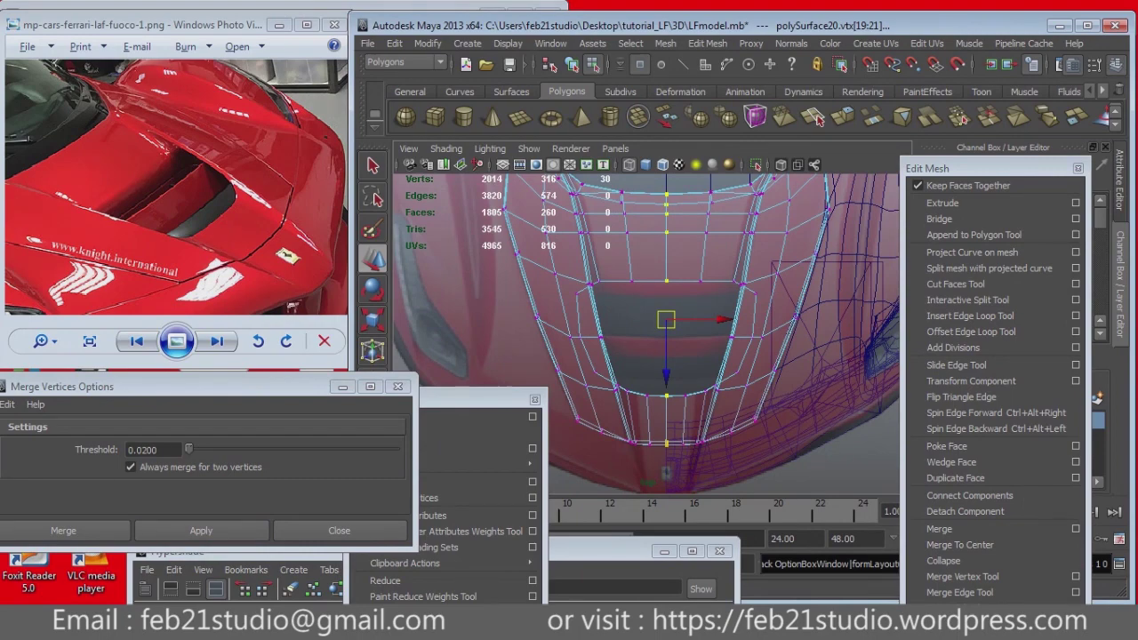
pyautogui.click(153, 450)
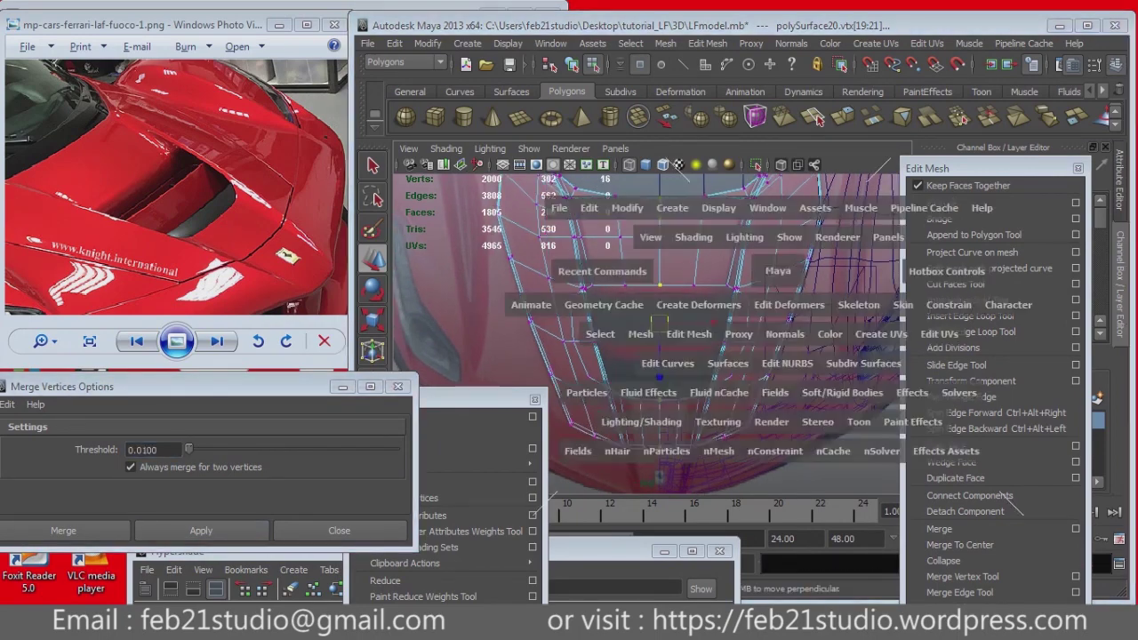
pyautogui.press('[')
pyautogui.press('[')
pyautogui.press('q')
pyautogui.press('[')
pyautogui.press('[')
pyautogui.press('[')
pyautogui.press('[')
pyautogui.press('[')
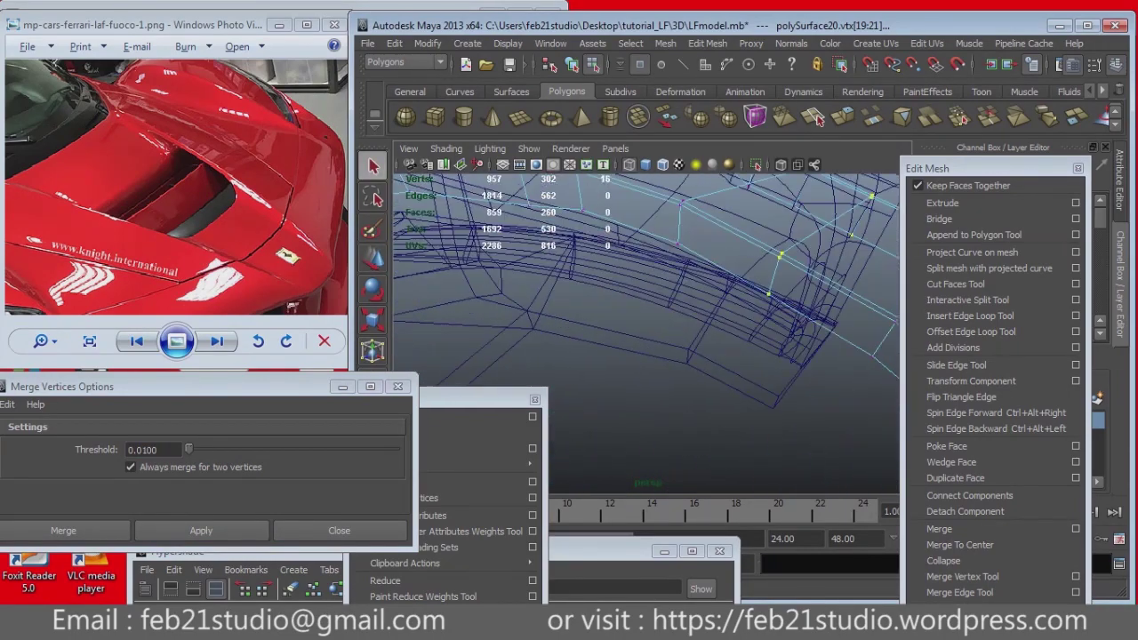
pyautogui.press('[')
pyautogui.press('[')
pyautogui.press('[')
pyautogui.press('[')
pyautogui.press('[')
pyautogui.press('[')
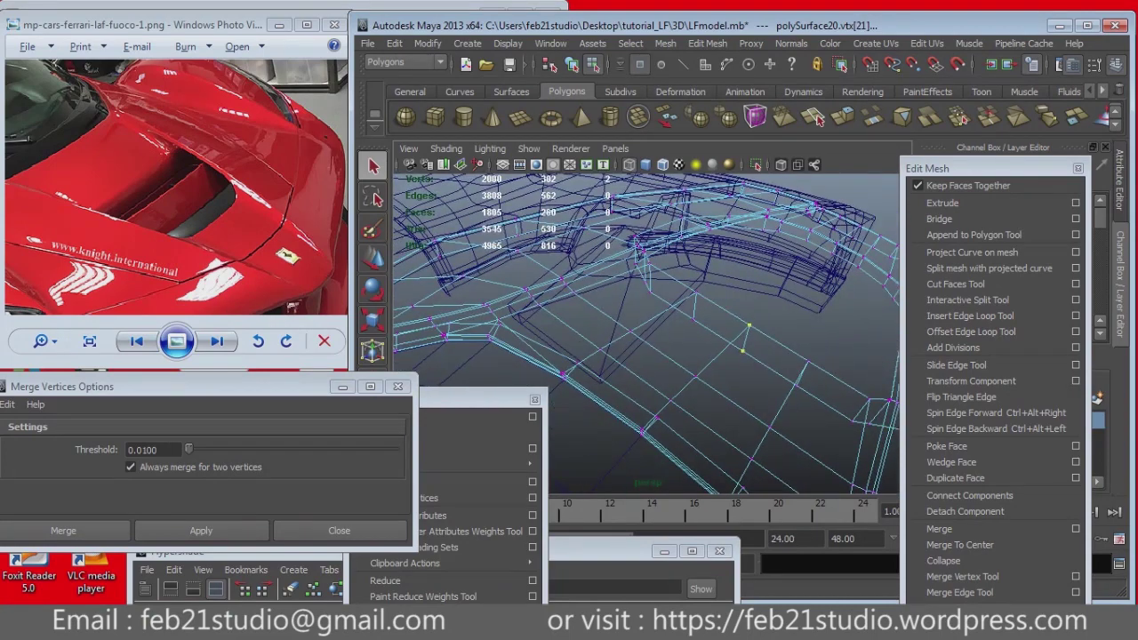
pyautogui.hotkey('ctrl', 'z')
pyautogui.press('[')
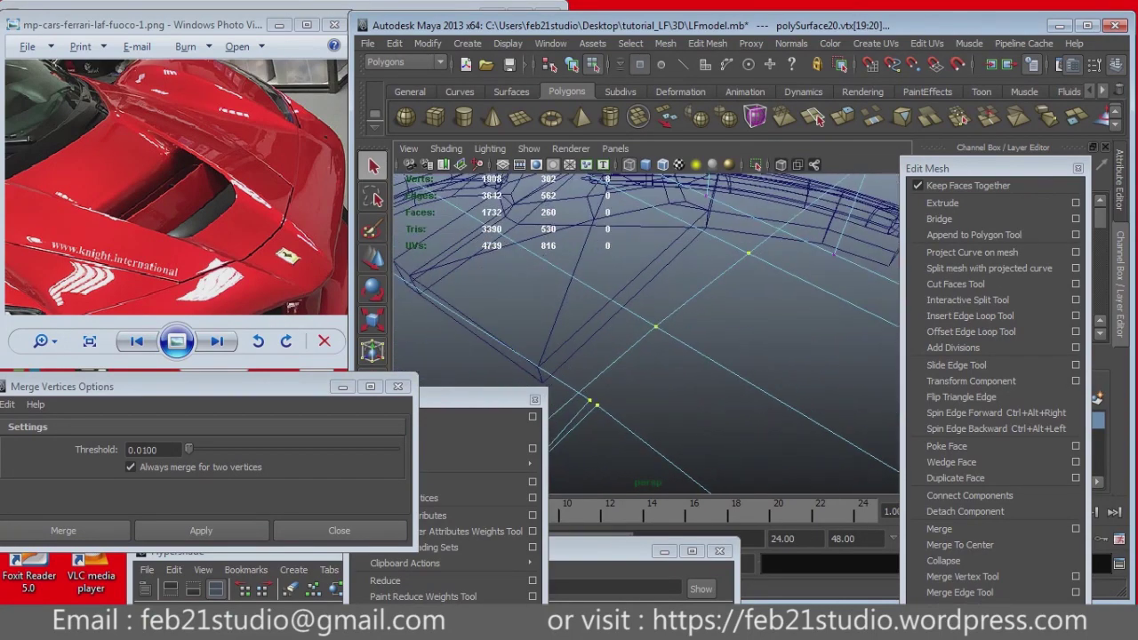
pyautogui.press('[')
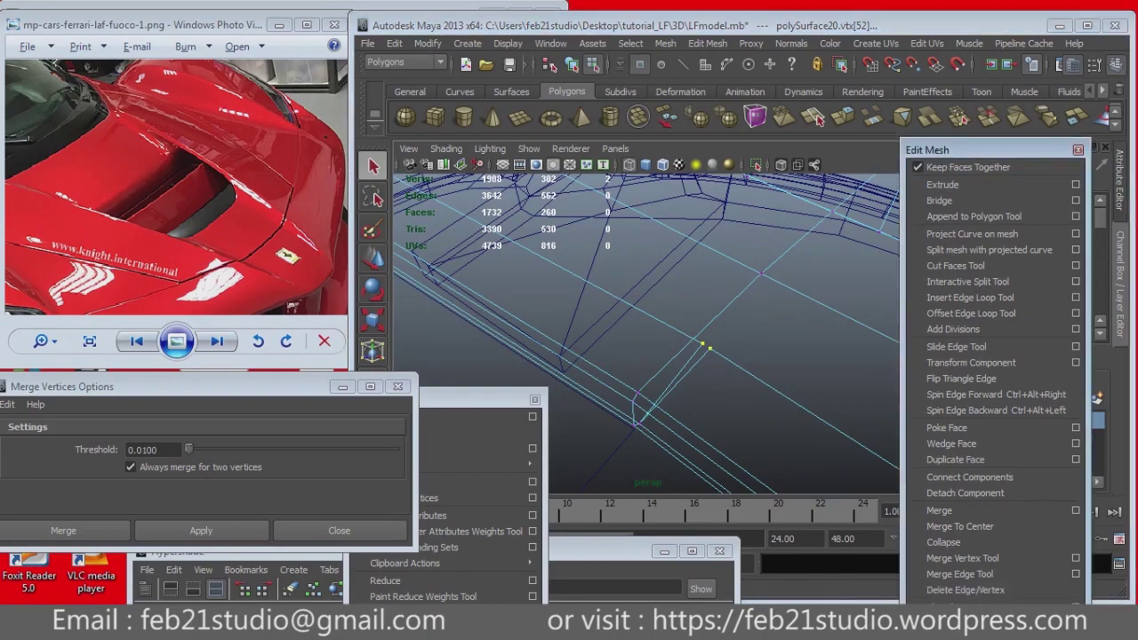
pyautogui.hotkey('ctrl', 'z')
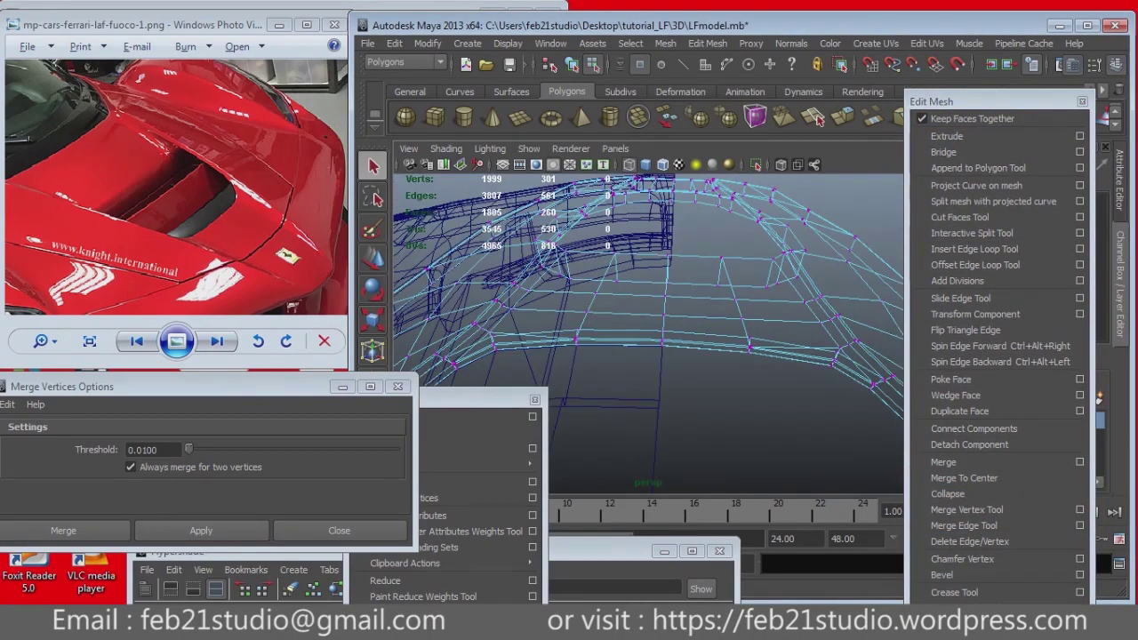
pyautogui.press('[')
# Step: Review the combined mesh's attributes and select the side body panel piece
pyautogui.keyDown('alt'); pyautogui.moveTo(649, 338); pyautogui.dragTo(720, 240); pyautogui.keyUp('alt')
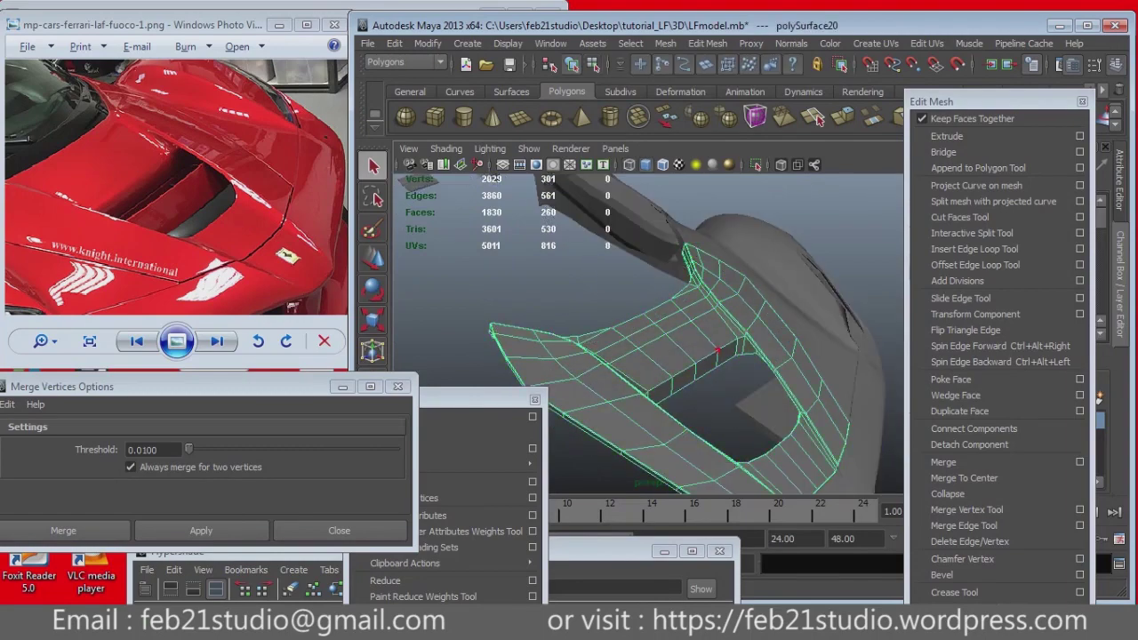
pyautogui.hotkey('ctrl', 'a')
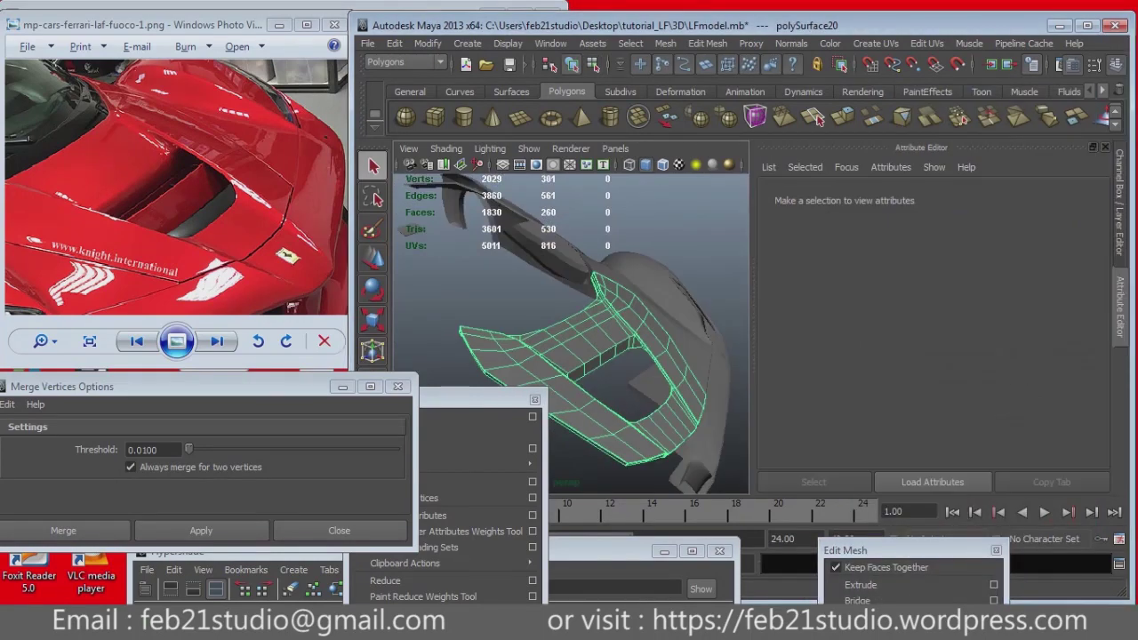
pyautogui.scroll(-3, 925, 369)
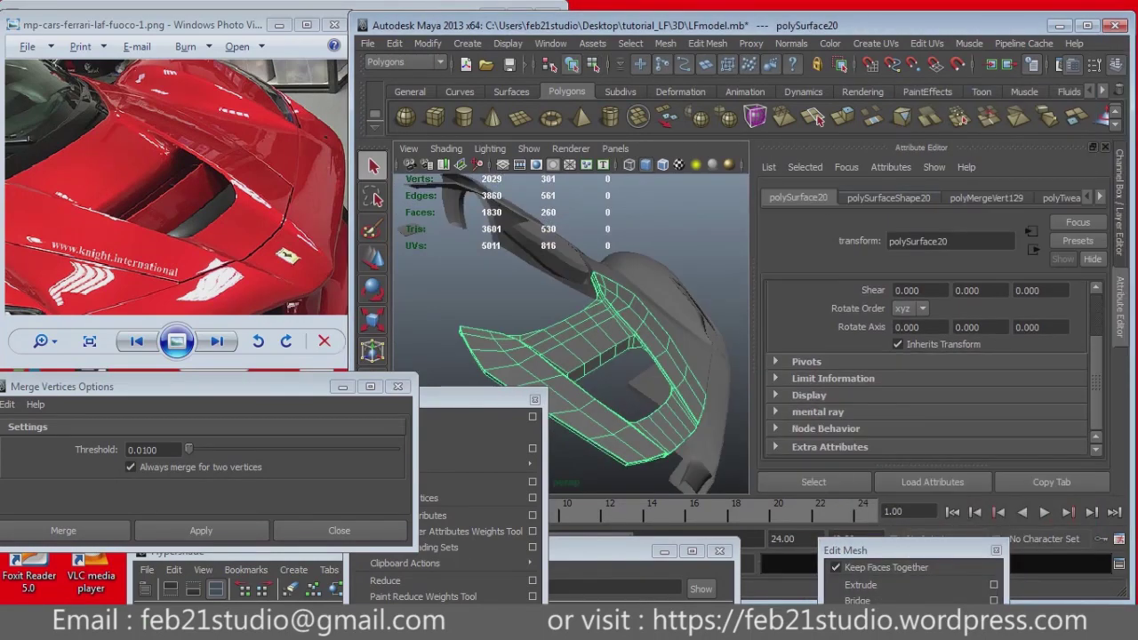
pyautogui.keyDown('alt'); pyautogui.moveTo(568, 338); pyautogui.dragTo(622, 329); pyautogui.keyUp('alt')
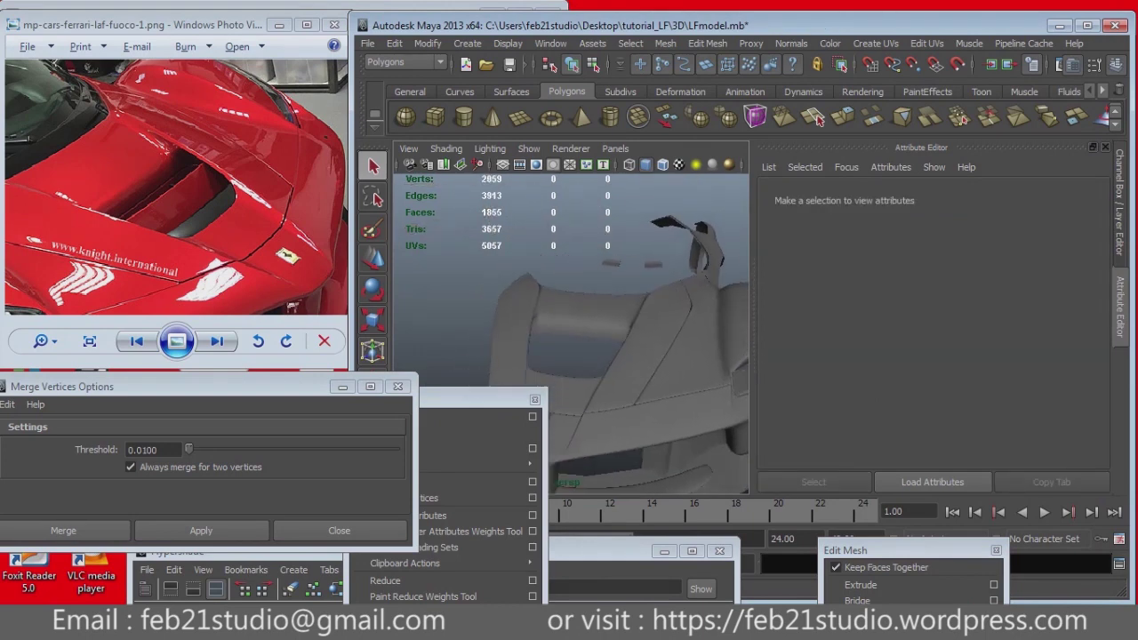
pyautogui.keyDown('alt'); pyautogui.moveTo(568, 338); pyautogui.dragTo(622, 329); pyautogui.keyUp('alt')
pyautogui.click(649, 312)
# Step: Mirror the duplicated fender piece to the opposite side with Scale X -1
pyautogui.press('space')
pyautogui.press('space')
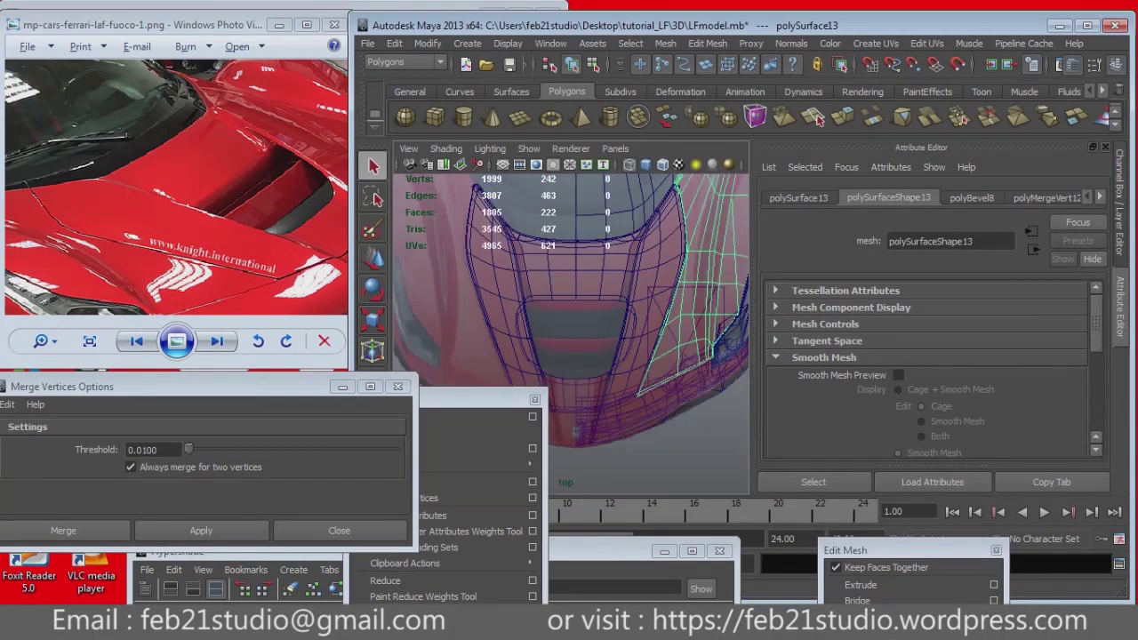
pyautogui.press('w')
pyautogui.scroll(-3, 570, 311)
pyautogui.scroll(-2, 570, 311)
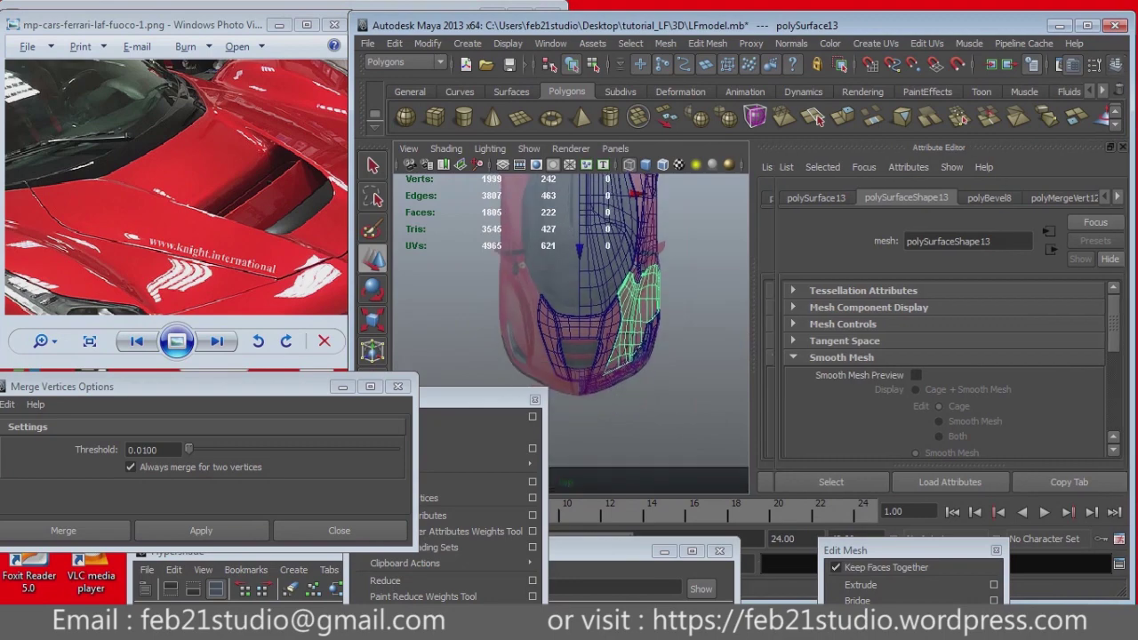
pyautogui.hotkey('ctrl', 'a')
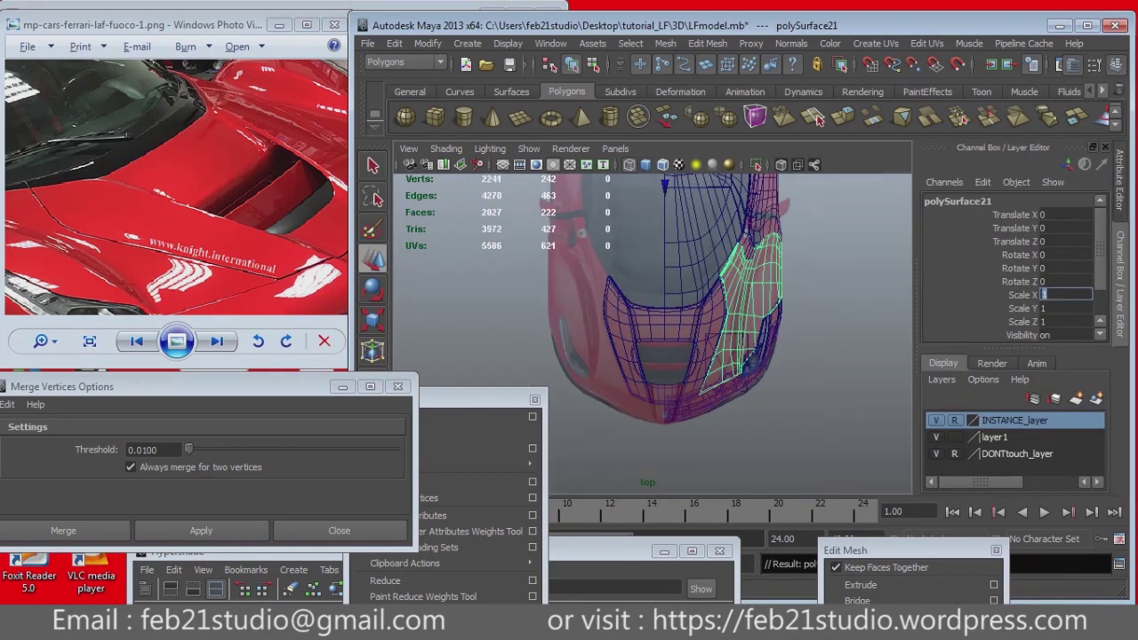
pyautogui.write('-1')
pyautogui.press('Return')
pyautogui.press('space')
pyautogui.press('space')
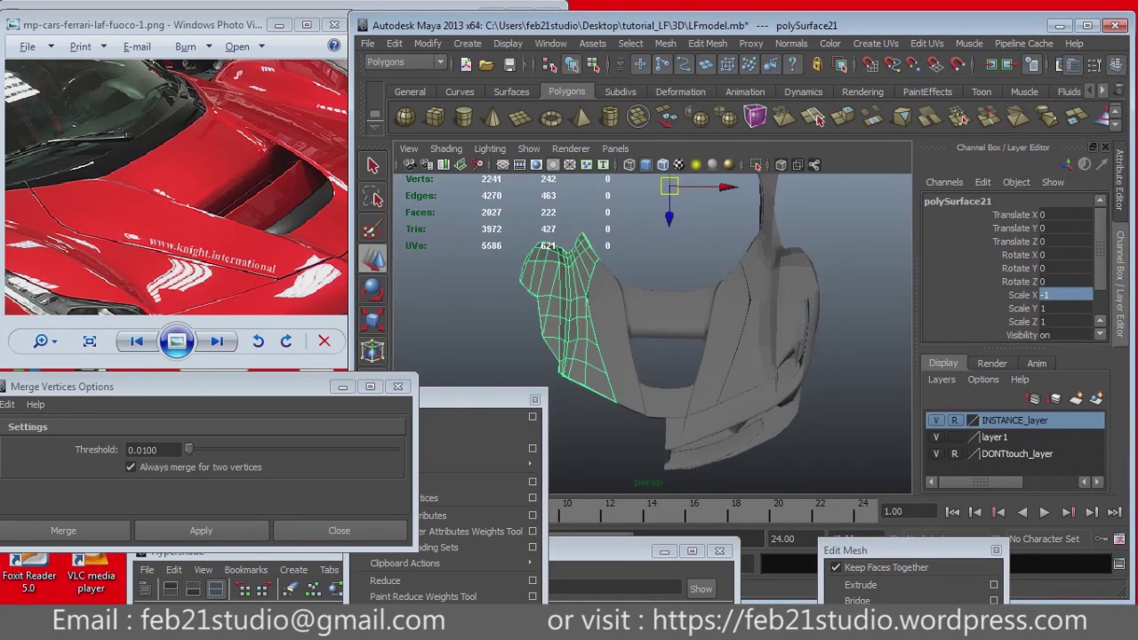
pyautogui.hotkey('ctrl', 'a')
pyautogui.press('Escape')
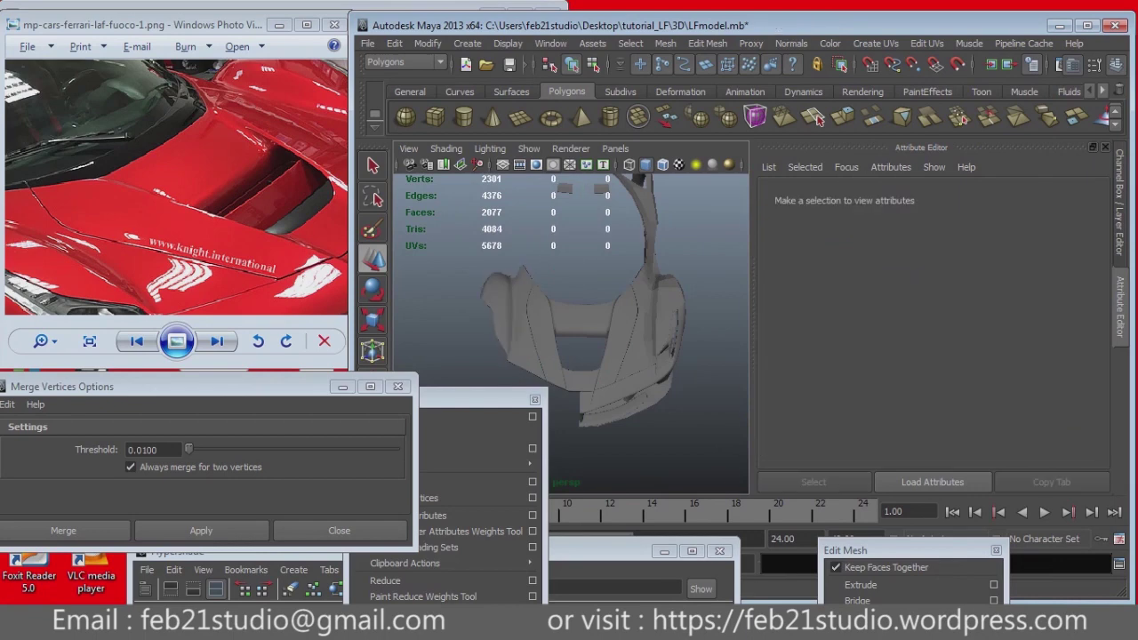
# Step: Select the front bumper half for copying, orbiting around it
pyautogui.click(654, 316)
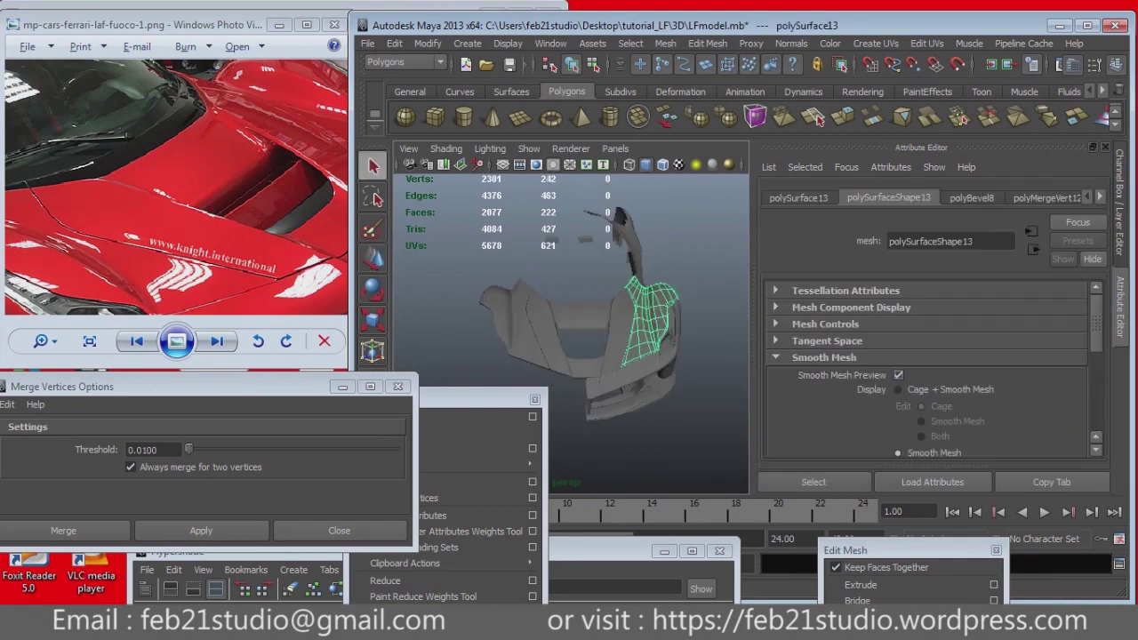
pyautogui.click(693, 427)
pyautogui.keyDown('alt'); pyautogui.moveTo(623, 267); pyautogui.dragTo(565, 244); pyautogui.keyUp('alt')
pyautogui.click(623, 355)
pyautogui.keyDown('alt'); pyautogui.moveTo(622, 355); pyautogui.dragTo(498, 327); pyautogui.keyUp('alt')
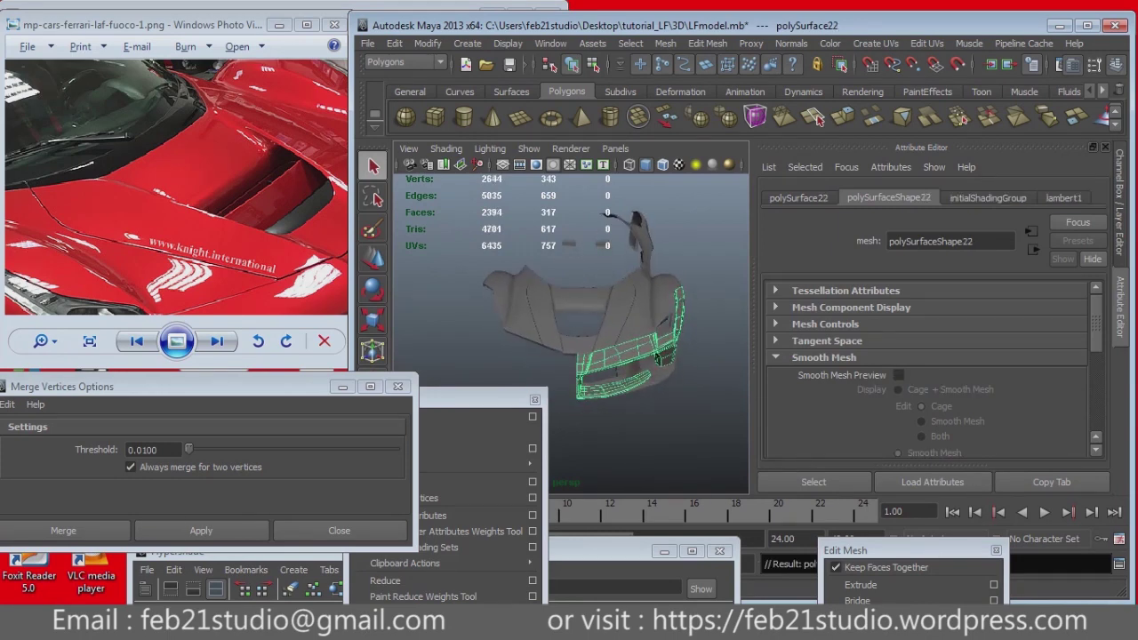
# Step: Mirror the bumper copy by setting its Scale X to -1
pyautogui.hotkey('ctrl', 'a')
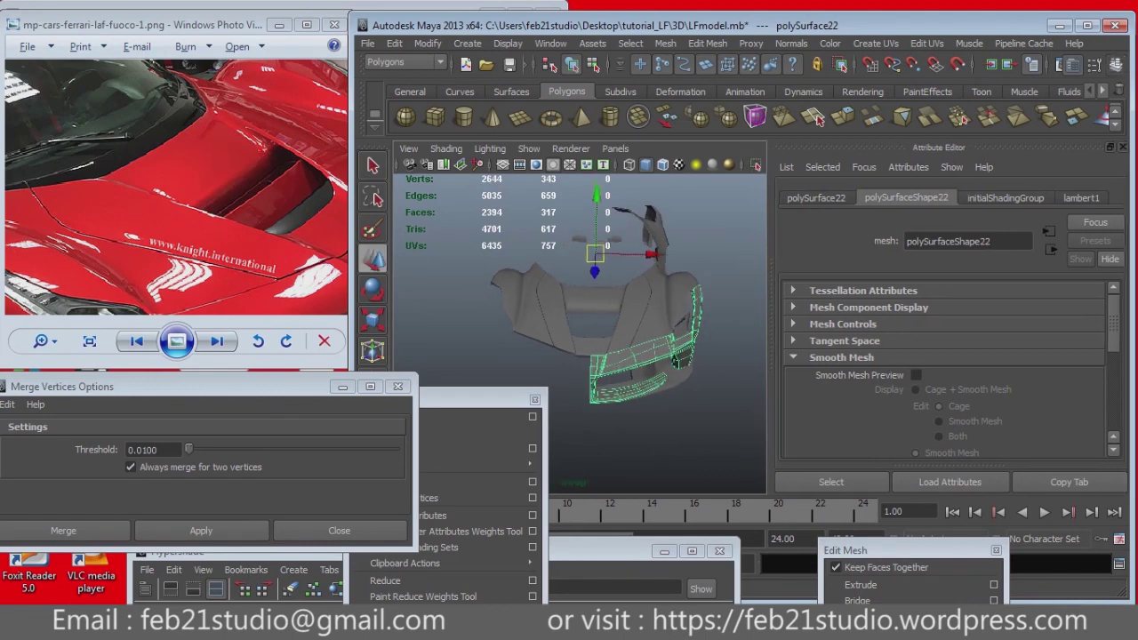
pyautogui.write('-1')
pyautogui.press('Return')
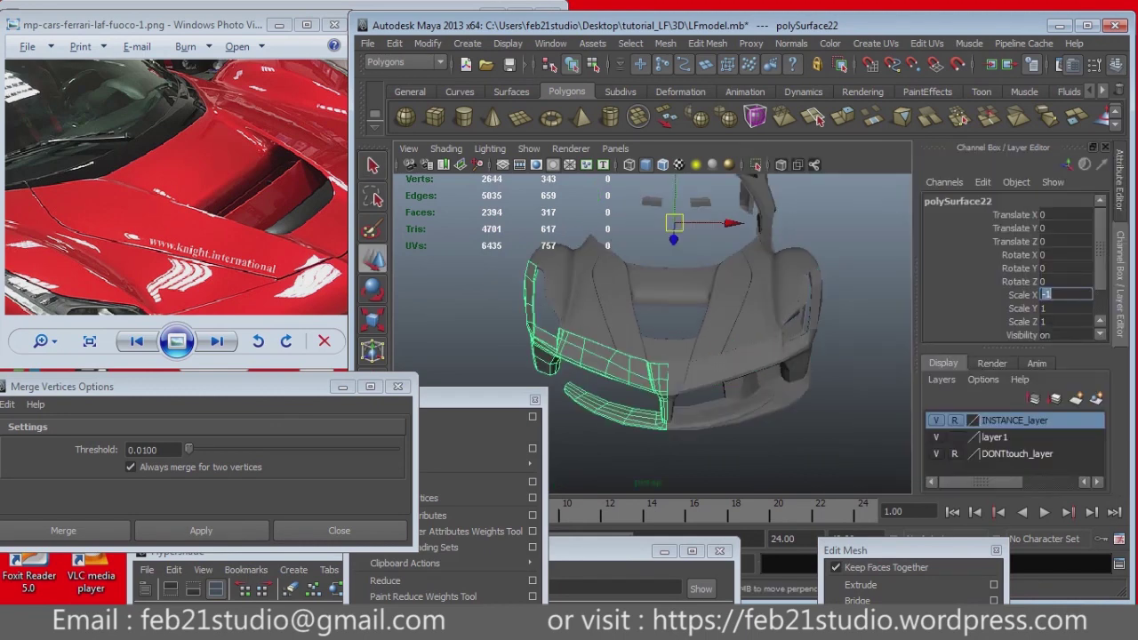
pyautogui.write('-1')
pyautogui.press('Return')
# Step: Select both bumper halves and combine them into a single mesh, polySurface23
pyautogui.press('q')
pyautogui.moveTo(498, 222); pyautogui.dragTo(836, 427)
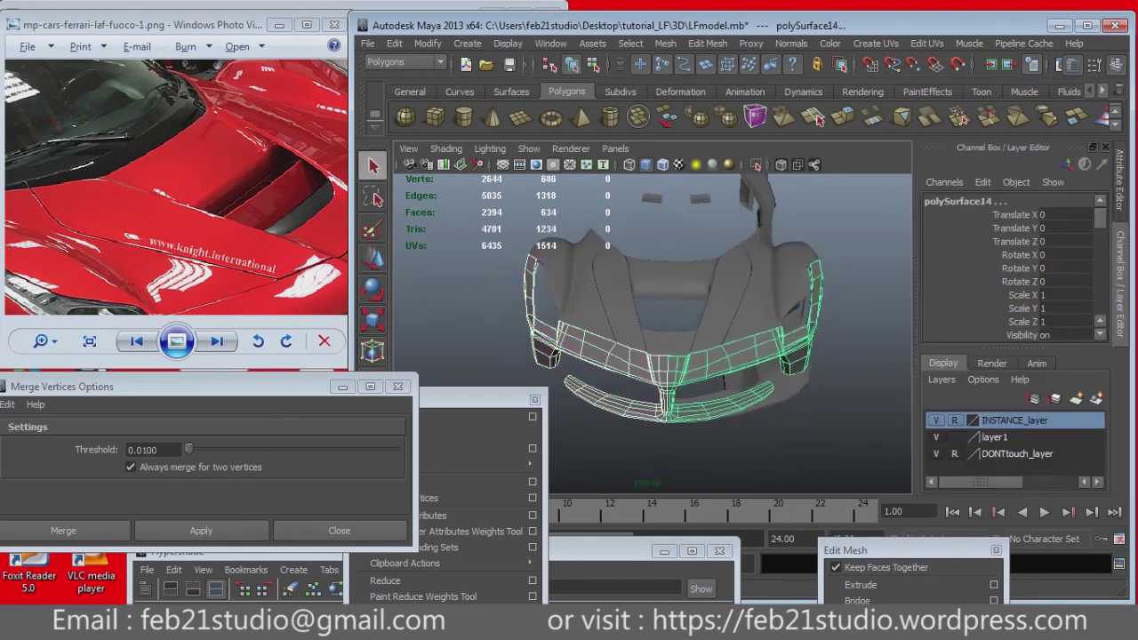
pyautogui.keyDown('alt'); pyautogui.moveTo(675, 311); pyautogui.dragTo(738, 294); pyautogui.keyUp('alt')
pyautogui.moveTo(480, 399); pyautogui.dragTo(593, 399)
pyautogui.click(500, 417)
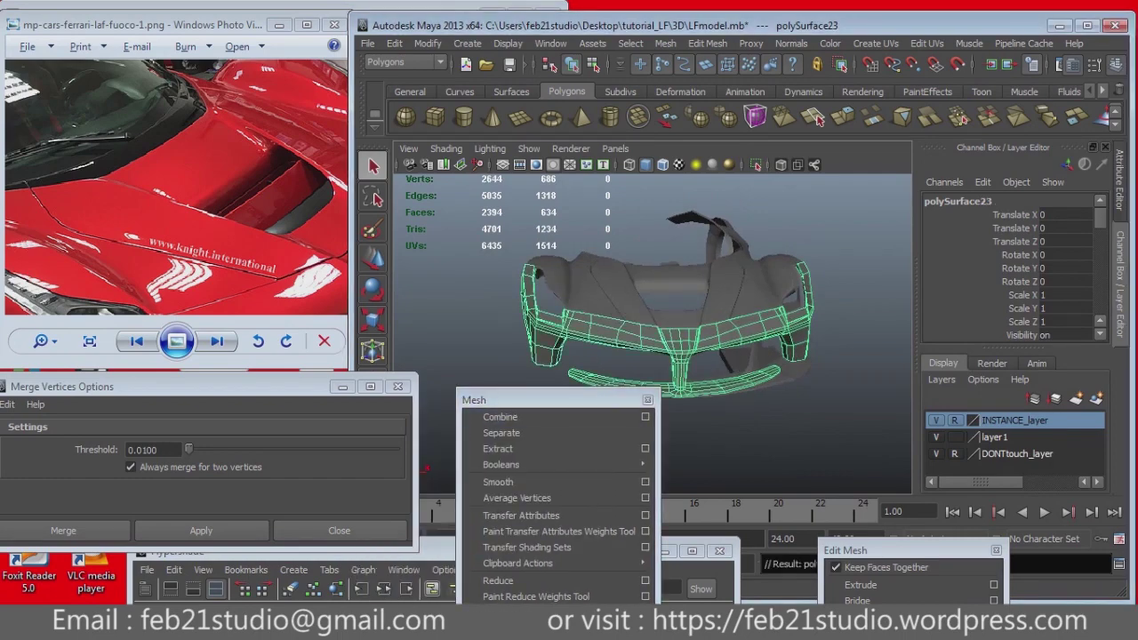
pyautogui.moveTo(178, 266); pyautogui.dragTo(178, 140)
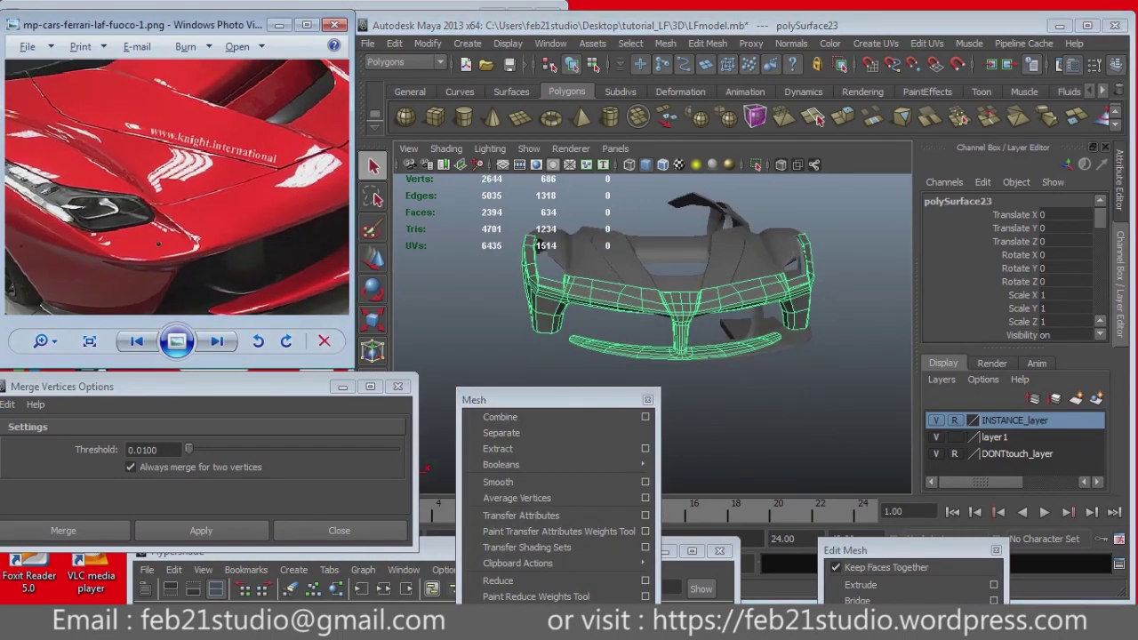
pyautogui.keyDown('alt'); pyautogui.moveTo(657, 267); pyautogui.dragTo(658, 337); pyautogui.keyUp('alt')
pyautogui.press('space')
pyautogui.press('space')
pyautogui.press('f')
pyautogui.press('F8')
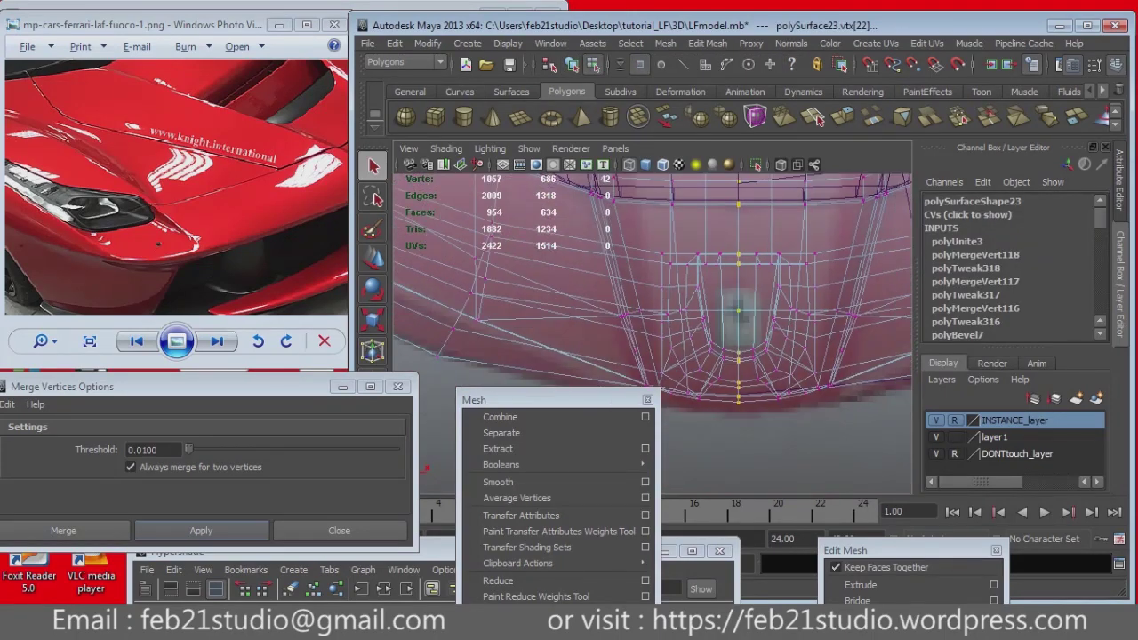
# Step: Merge the bumper's centre-seam vertices at threshold 0.005, then check the welded bumper
pyautogui.keyDown('alt'); pyautogui.moveTo(675, 293); pyautogui.dragTo(657, 302); pyautogui.keyUp('alt')
pyautogui.moveTo(144, 450); pyautogui.dragTo(158, 450)
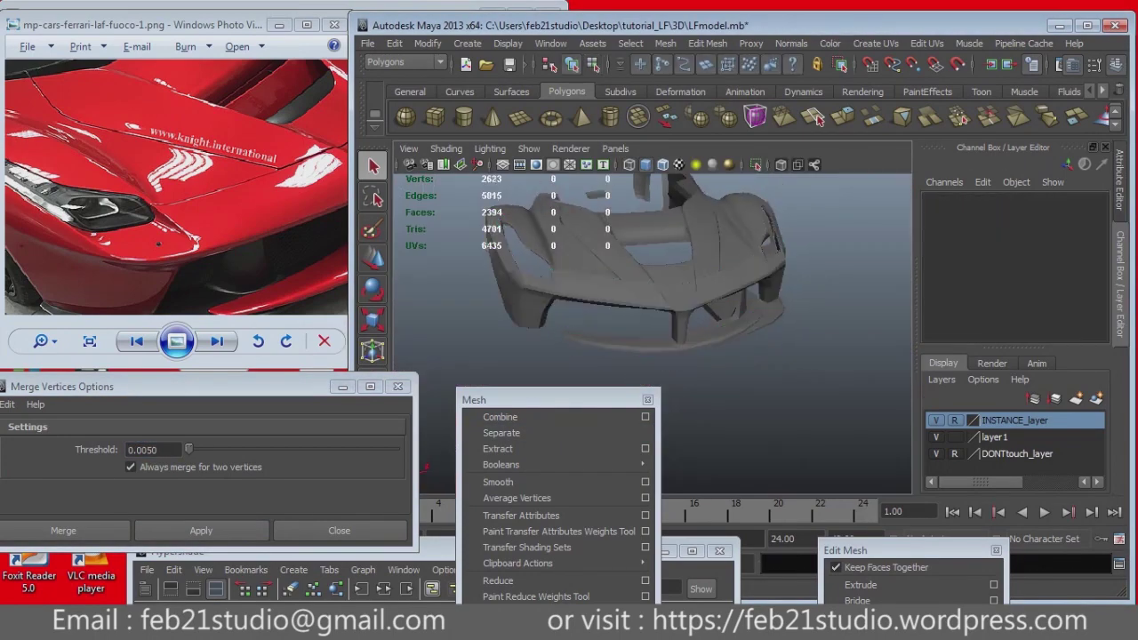
pyautogui.click(653, 306)
pyautogui.hotkey('ctrl', 'a')
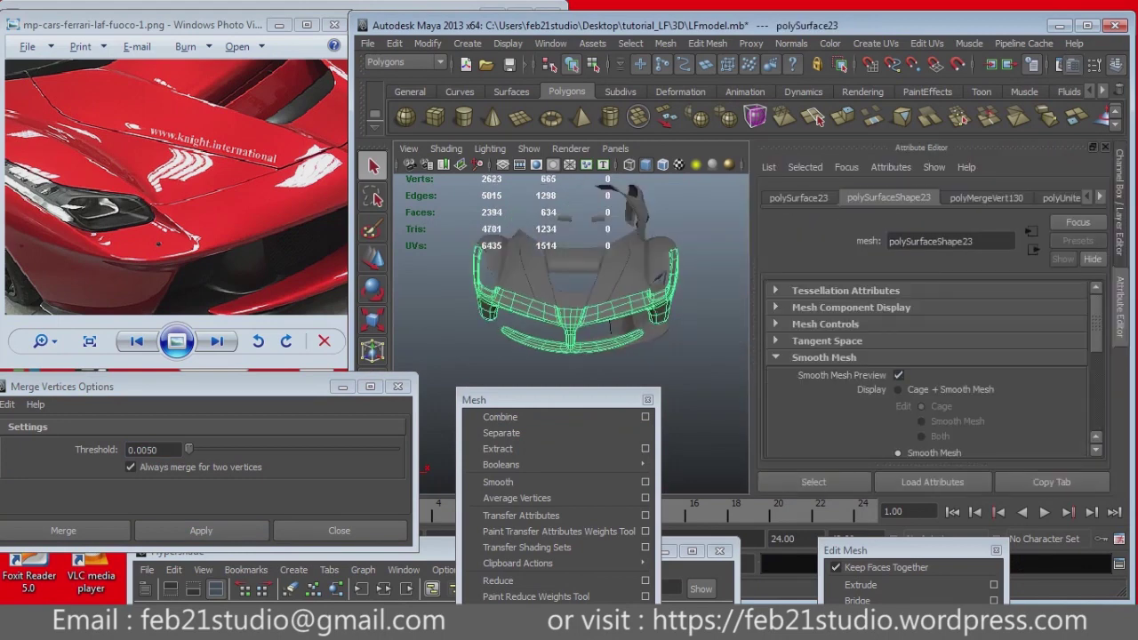
pyautogui.click(817, 120)
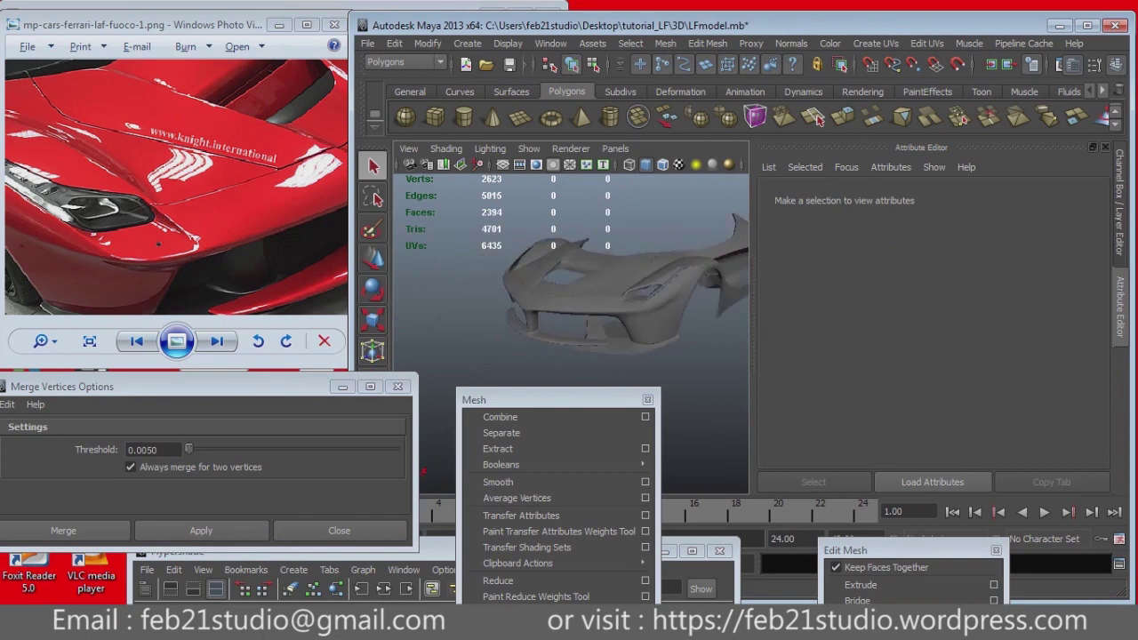
pyautogui.hotkey('ctrl', 'a')
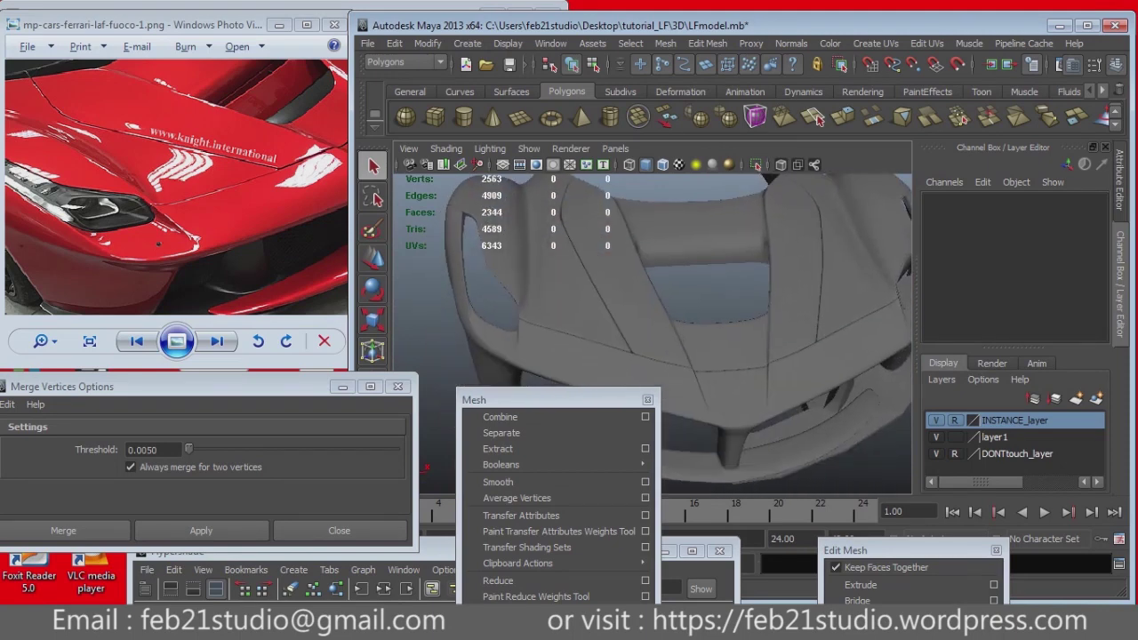
# Step: Frame the hood piece polySurface20 and pick its corner edge loop for bevelling
pyautogui.hotkey('ctrl', 'z')
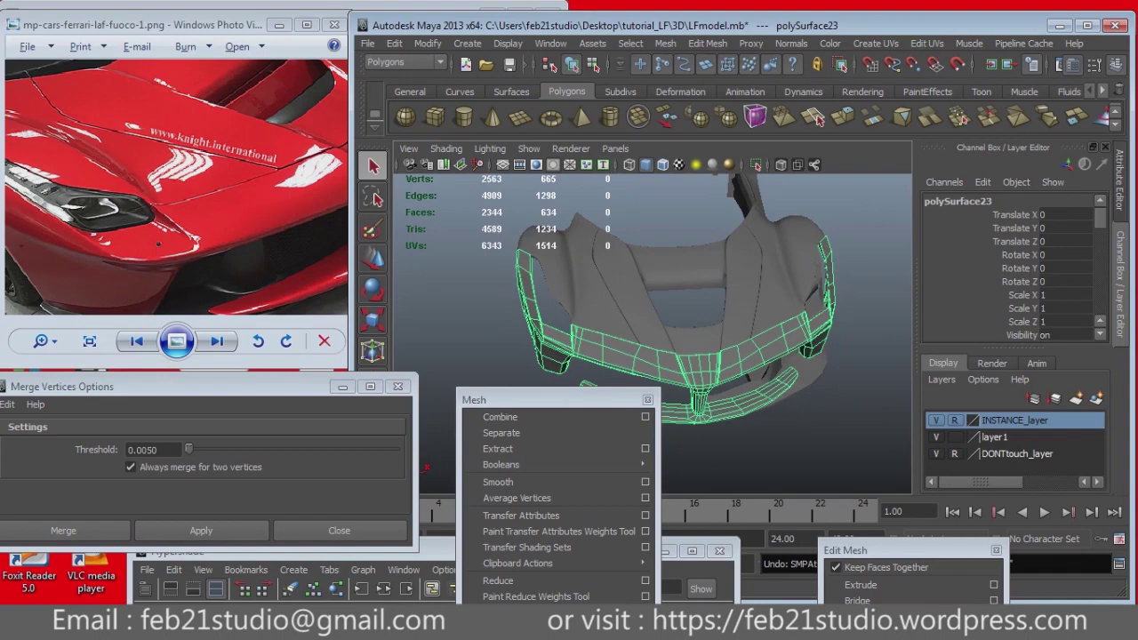
pyautogui.hotkey('ctrl', 'z')
pyautogui.hotkey('ctrl', 'z')
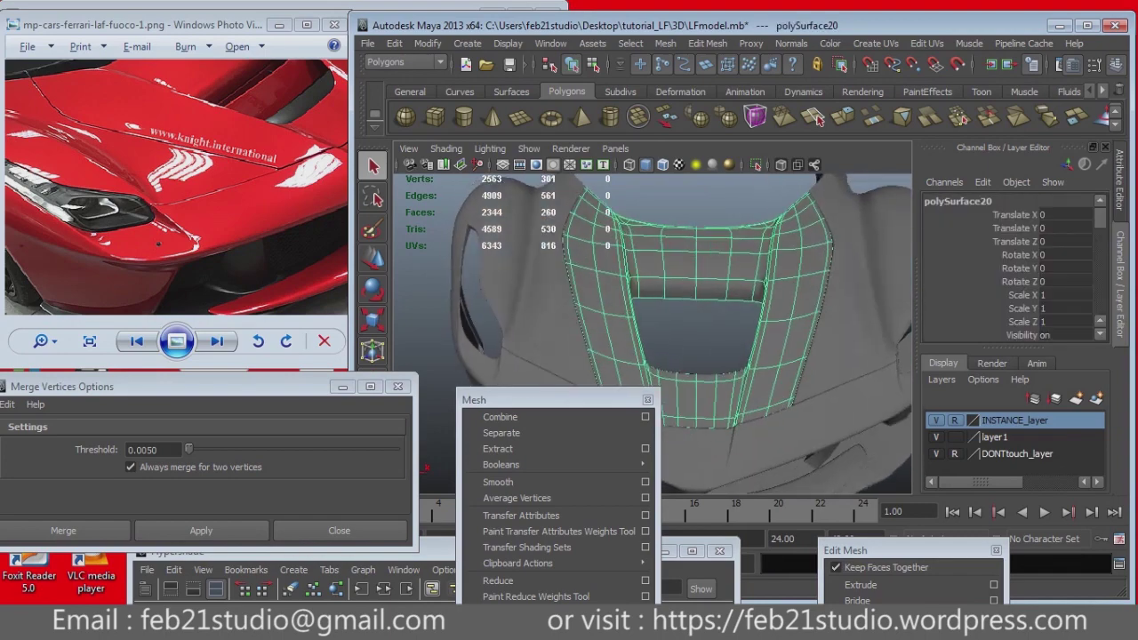
pyautogui.press('[')
pyautogui.press('[')
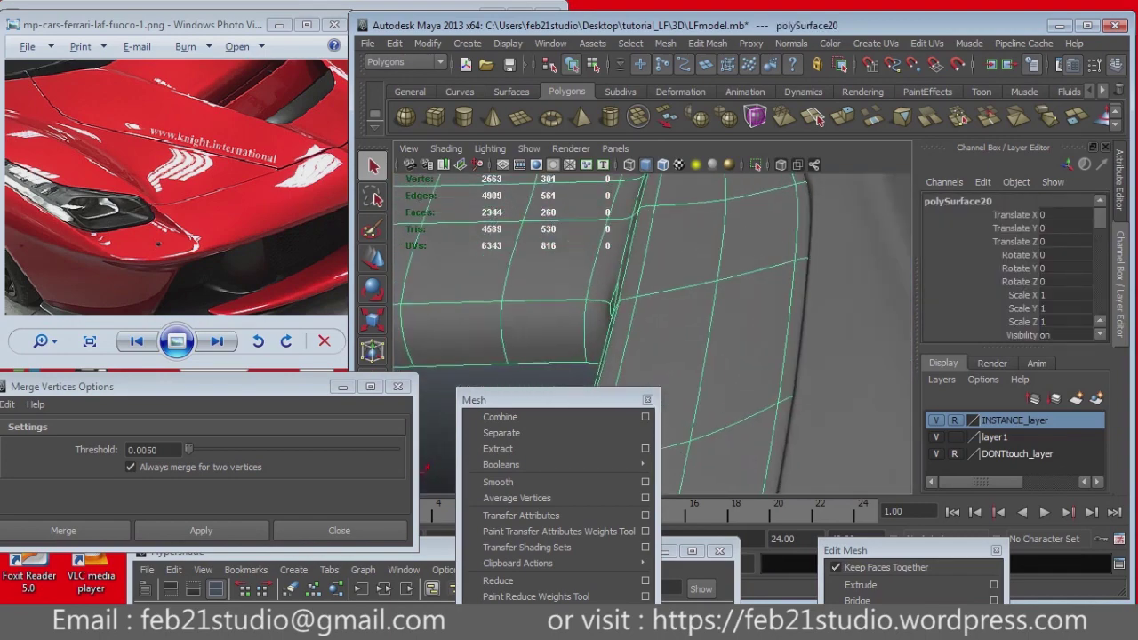
pyautogui.press('[')
pyautogui.press('[')
pyautogui.press('[')
pyautogui.press('[')
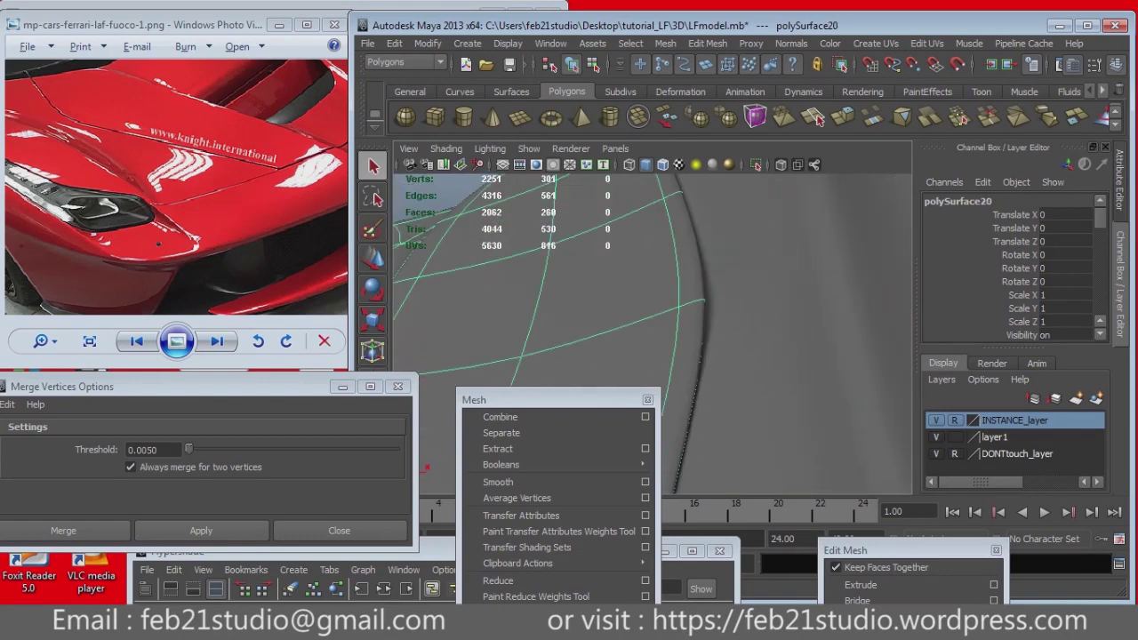
pyautogui.hotkey('ctrl', 'a')
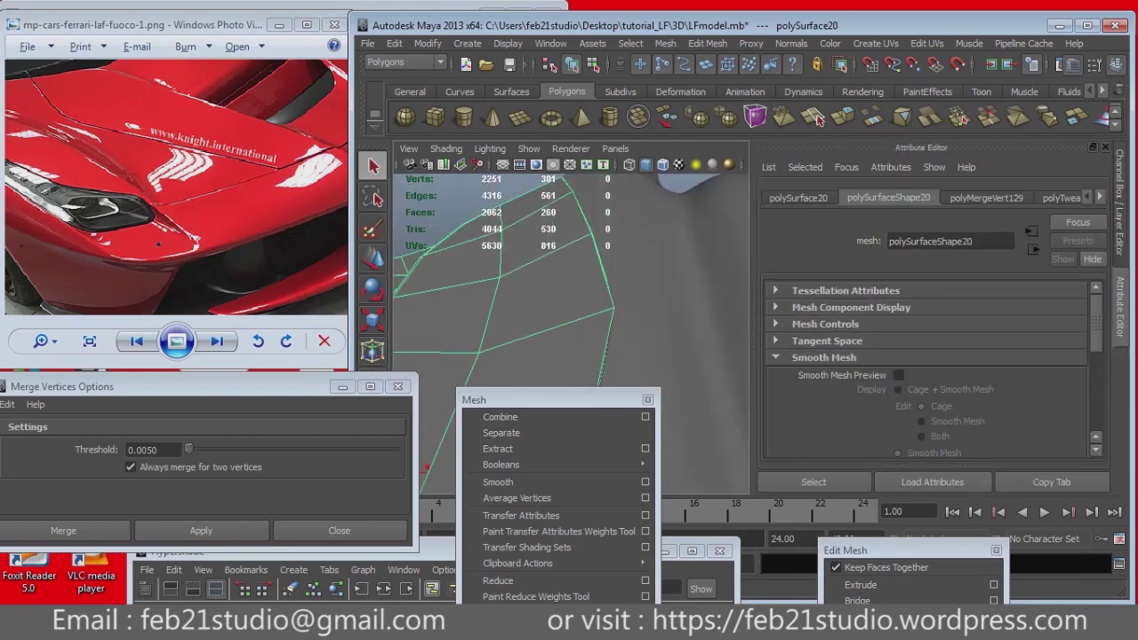
pyautogui.press('[')
pyautogui.press('[')
pyautogui.press('[')
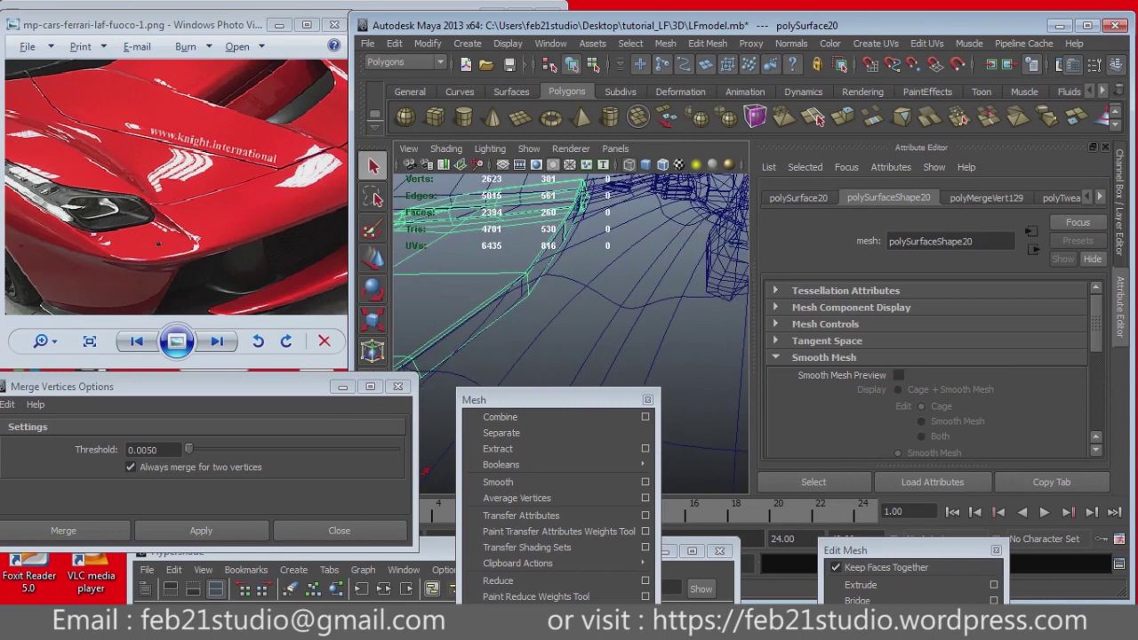
pyautogui.press('[')
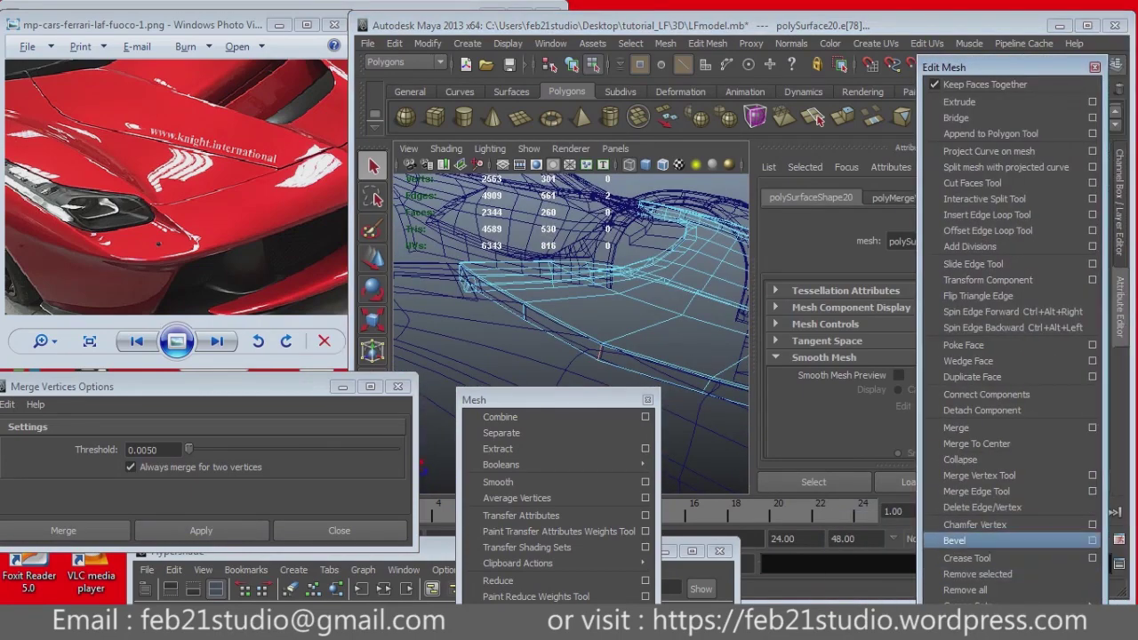
# Step: Apply Edit Mesh > Bevel to the selected hood edges and preview it smooth-shaded
pyautogui.click(1092, 540)
pyautogui.click(219, 561)
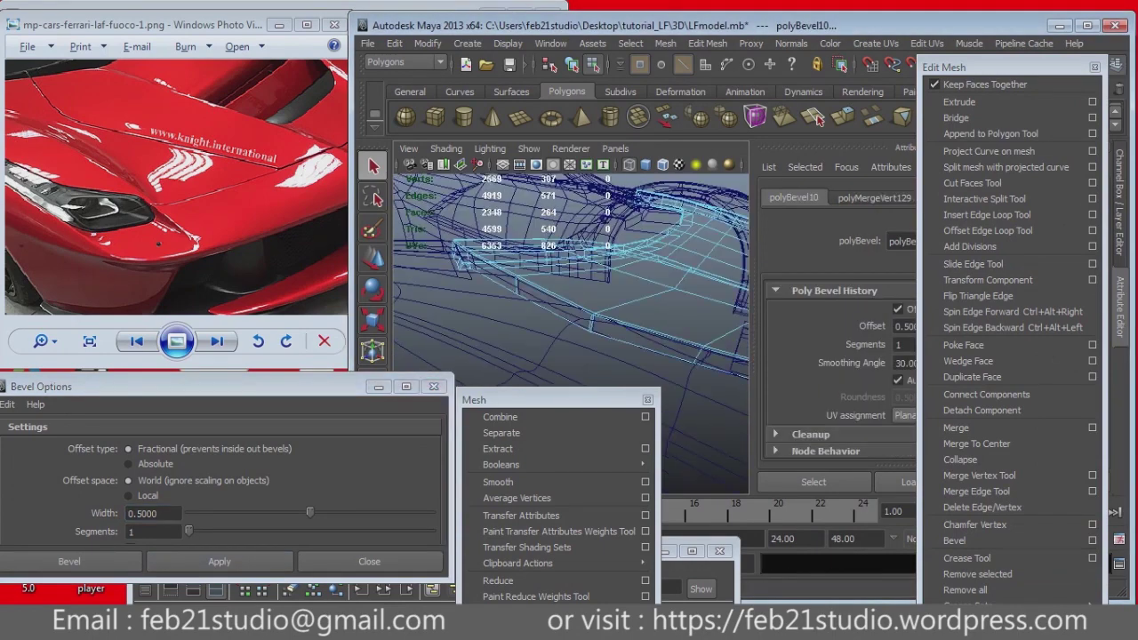
pyautogui.click(622, 317)
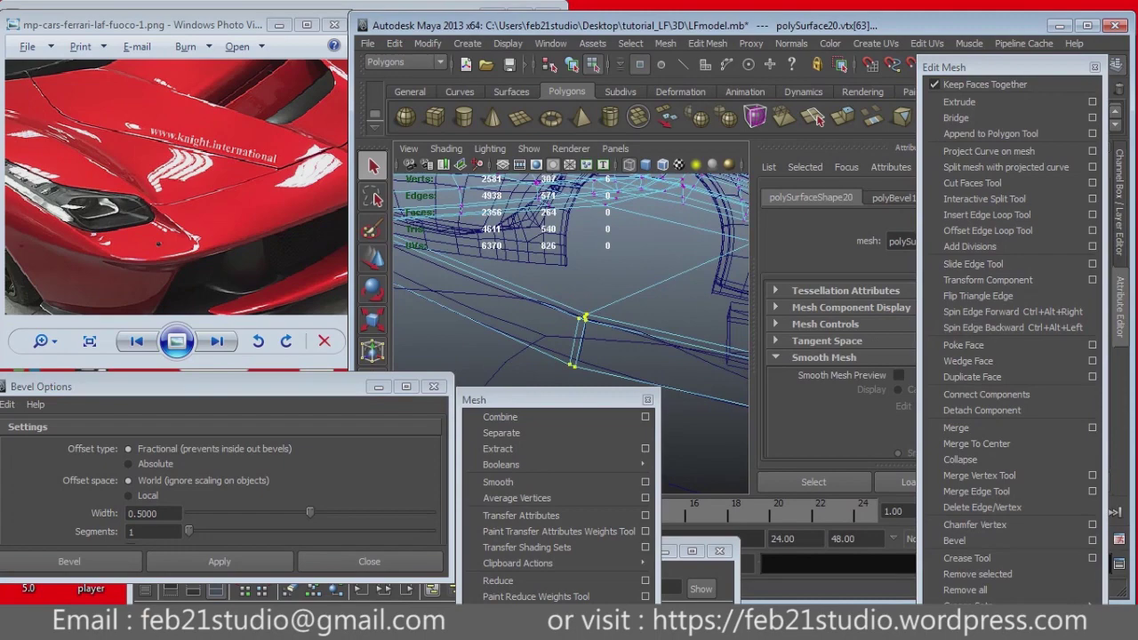
pyautogui.keyDown('alt'); pyautogui.moveTo(569, 293); pyautogui.dragTo(533, 338); pyautogui.keyUp('alt')
pyautogui.press('3')
pyautogui.press('5')
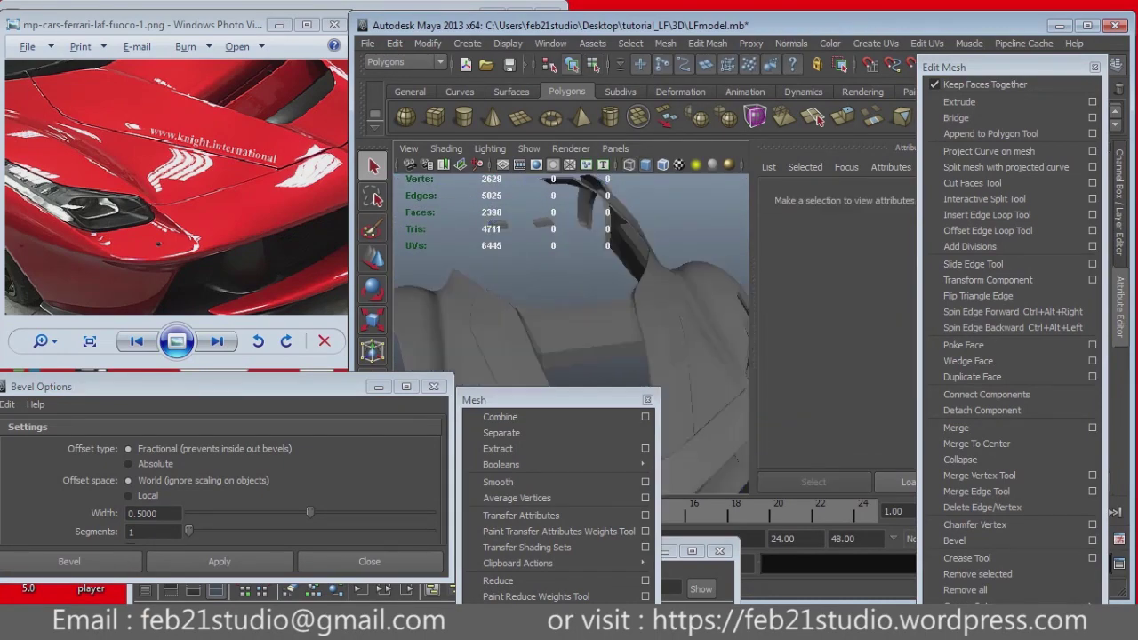
pyautogui.moveTo(978, 66); pyautogui.dragTo(985, 388)
# Step: Undo back to the bevelled edges and set the bevel width to 1.0 with one segment
pyautogui.hotkey('ctrl', 'z')
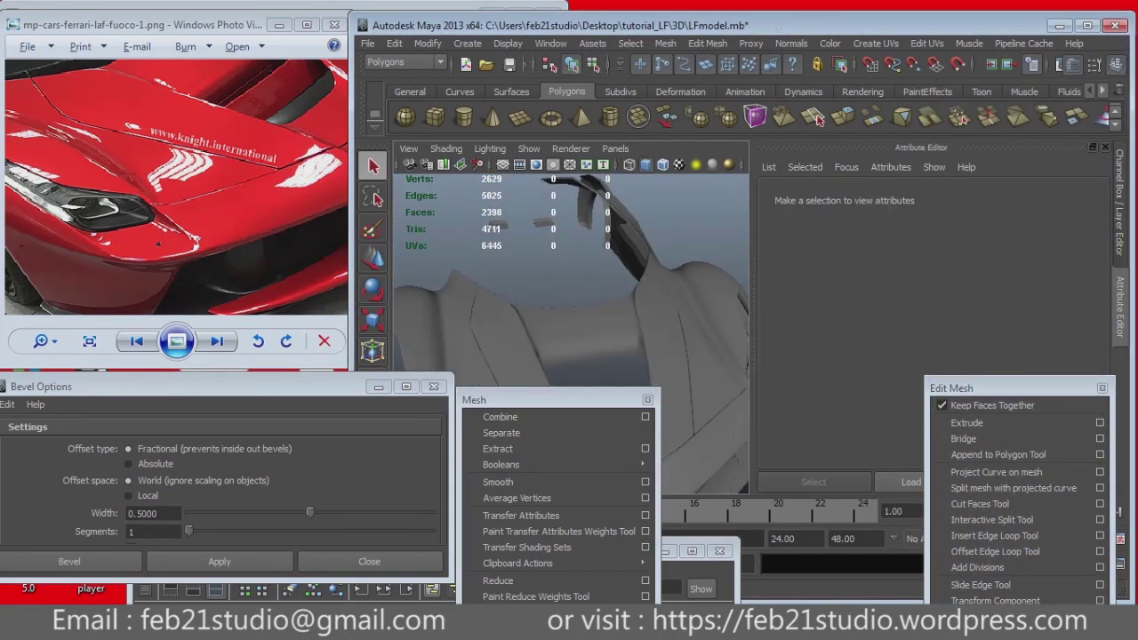
pyautogui.hotkey('ctrl', 'z')
pyautogui.hotkey('ctrl', 'z')
pyautogui.hotkey('ctrl', 'z')
pyautogui.hotkey('ctrl', 'z')
pyautogui.hotkey('ctrl', 'z')
pyautogui.hotkey('ctrl', 'z')
pyautogui.hotkey('ctrl', 'z')
pyautogui.hotkey('ctrl', 'z')
pyautogui.hotkey('ctrl', 'z')
pyautogui.hotkey('ctrl', 'z')
pyautogui.hotkey('ctrl', 'z')
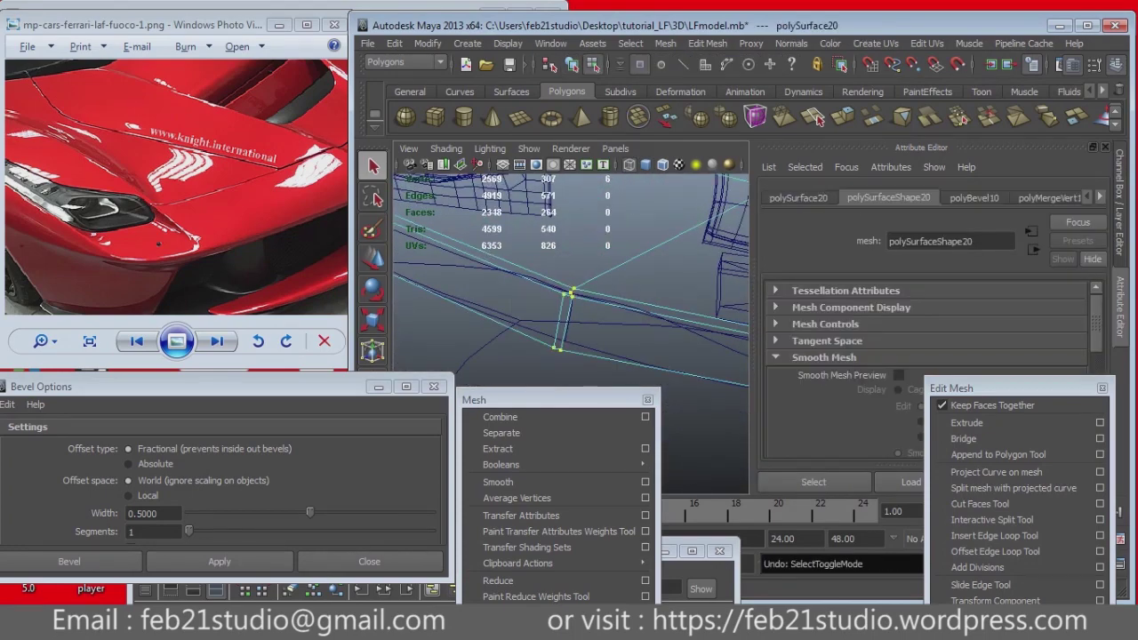
pyautogui.hotkey('ctrl', 'z')
pyautogui.hotkey('ctrl', 'z')
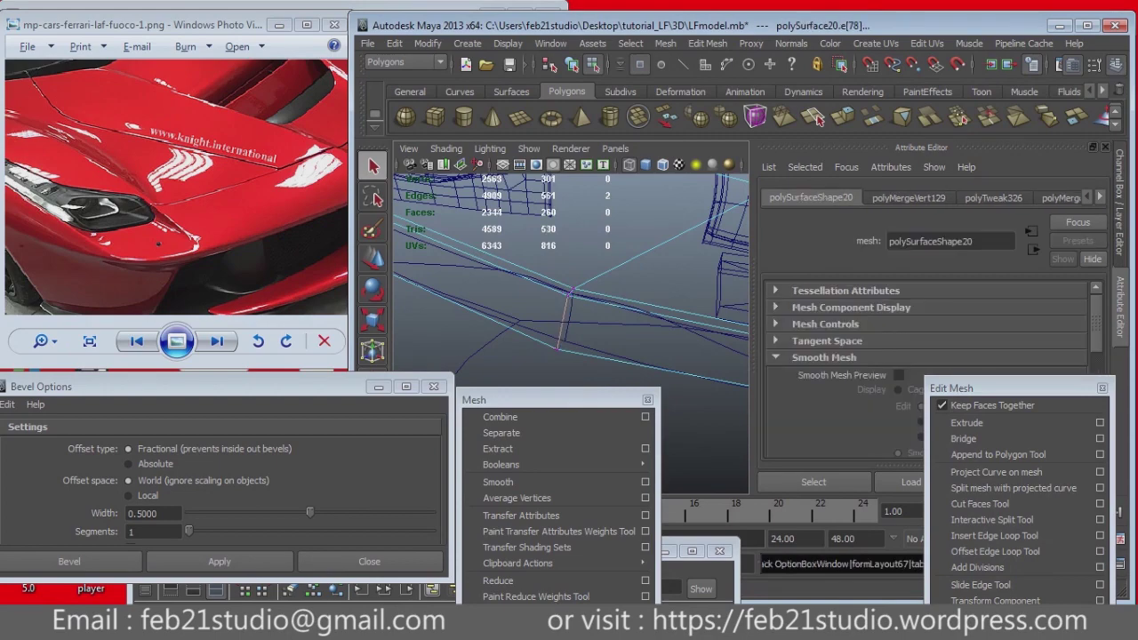
pyautogui.click(153, 513)
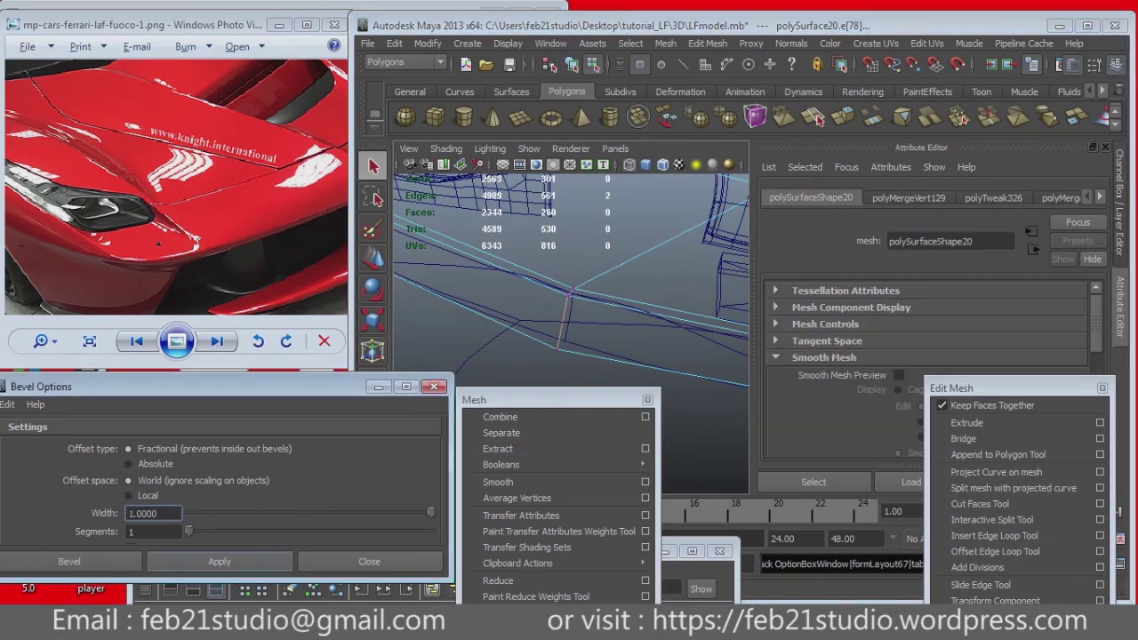
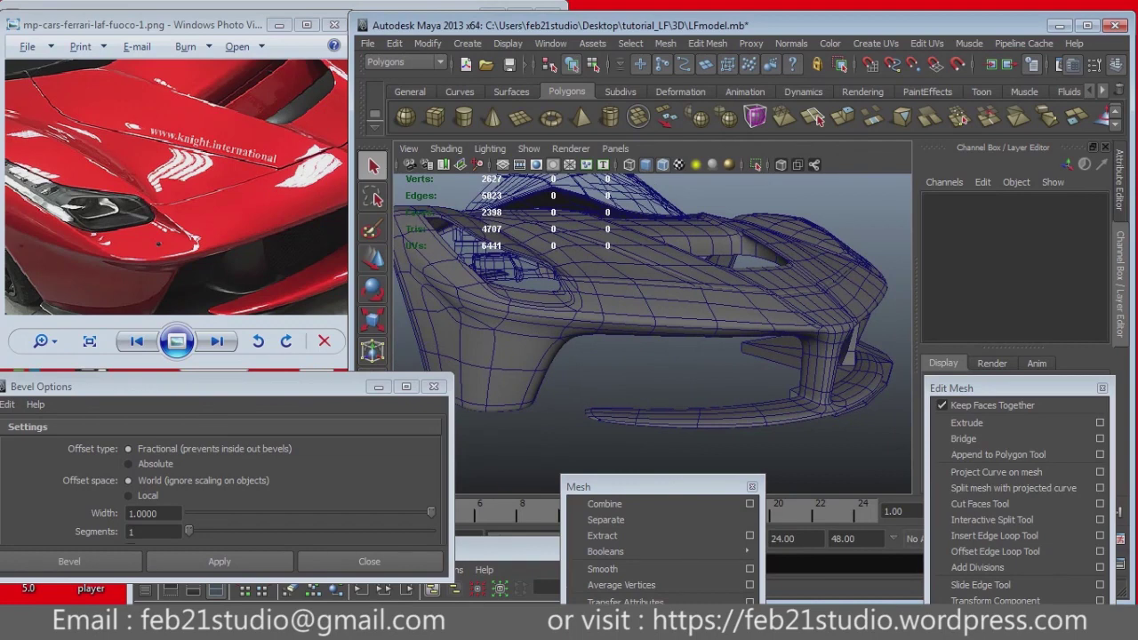
# Step: Uncheck Wireframe on Shaded so the car body shows plain shading without the mesh overlay
pyautogui.click(445, 149)
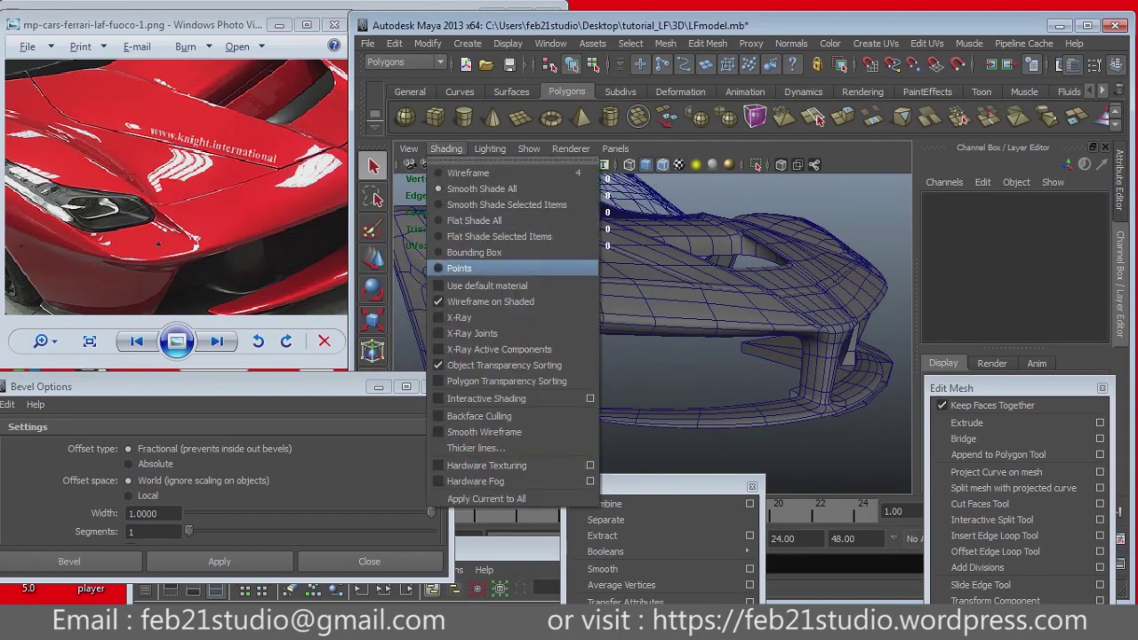
pyautogui.click(491, 301)
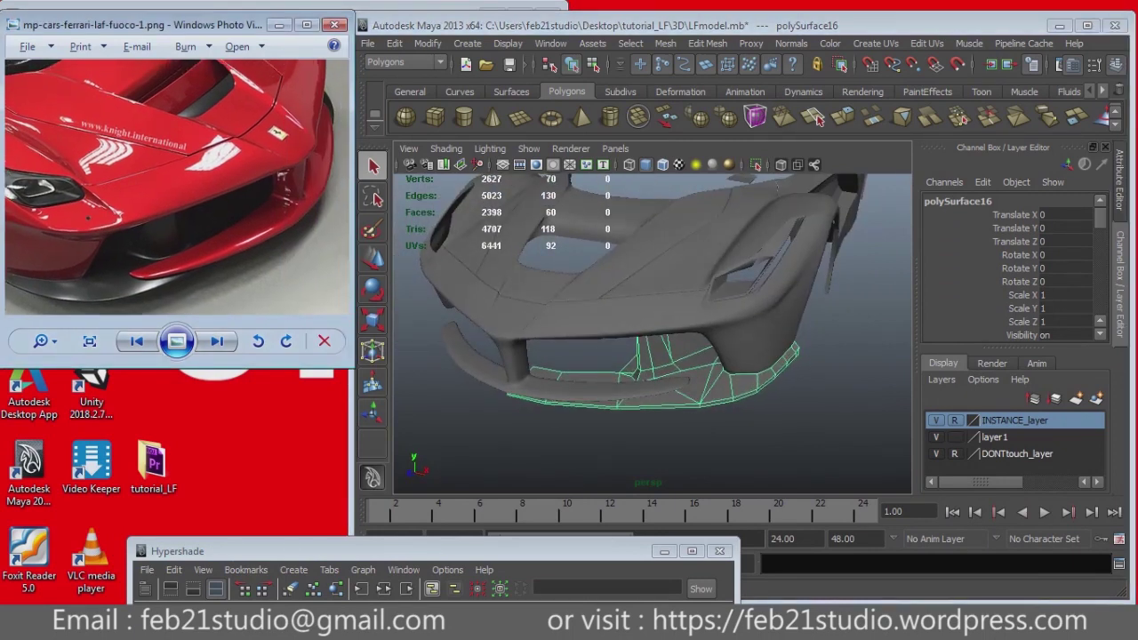
pyautogui.click(708, 42)
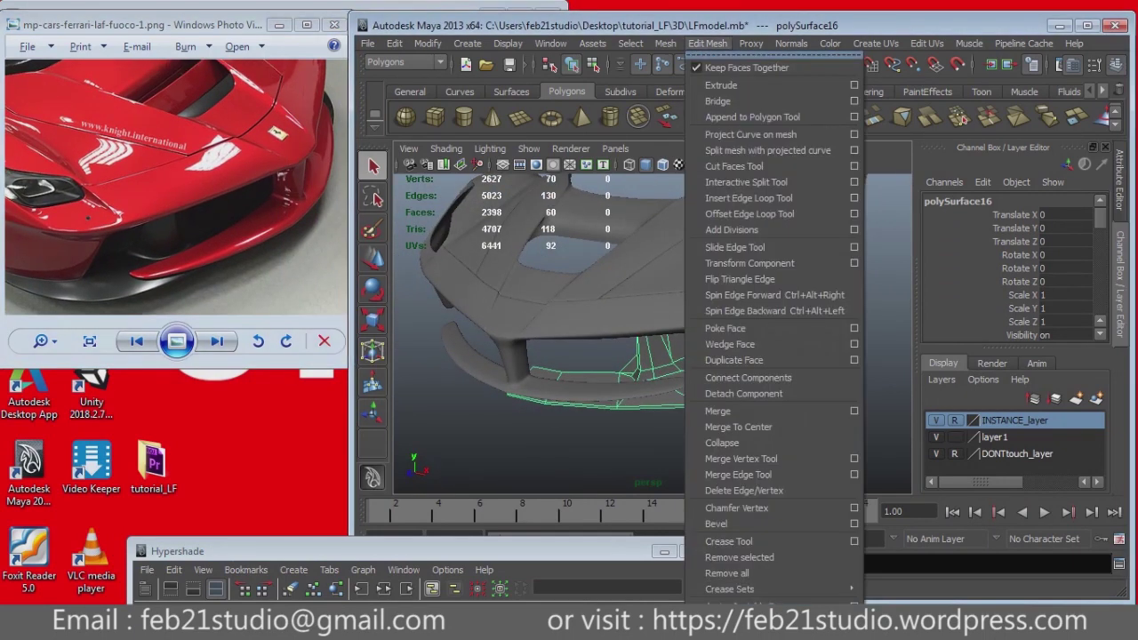
# Step: Tear off the Mesh menu, smooth the bumper lip, and view it from the front
pyautogui.click(694, 55)
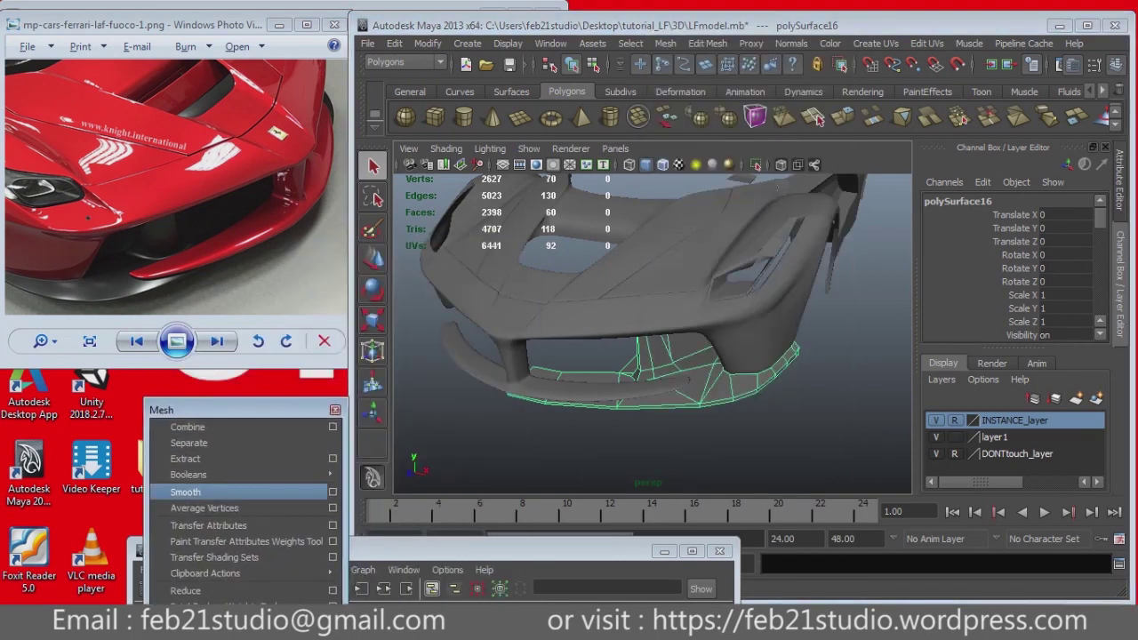
pyautogui.click(184, 492)
pyautogui.click(800, 427)
pyautogui.keyDown('alt'); pyautogui.moveTo(623, 400); pyautogui.dragTo(676, 382); pyautogui.keyUp('alt')
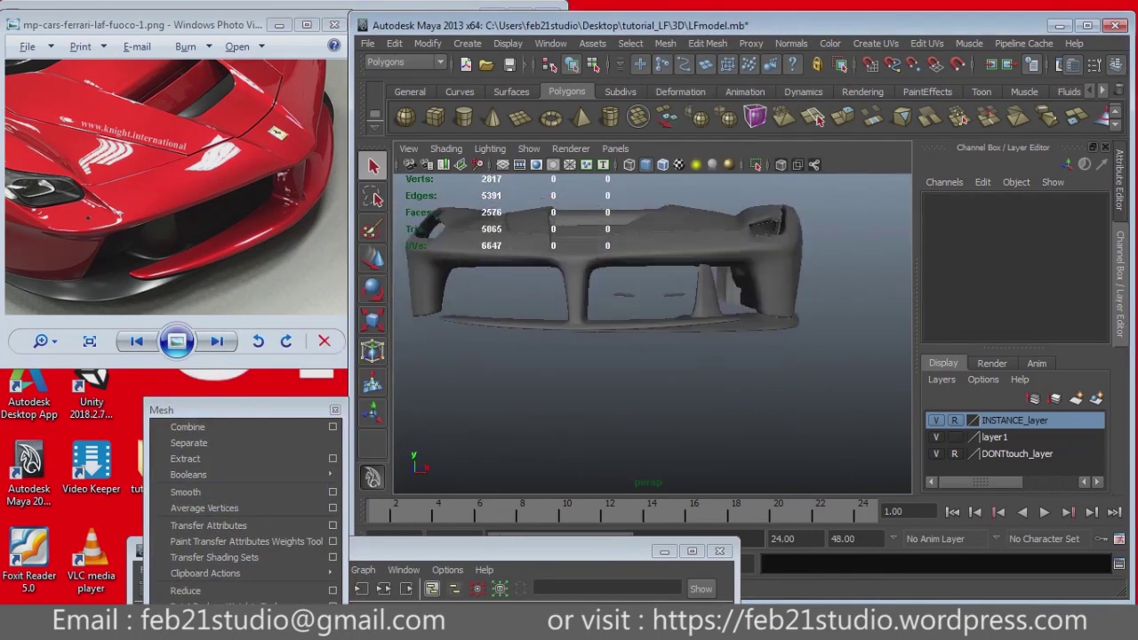
pyautogui.scroll(2, 654, 329)
pyautogui.scroll(2, 653, 329)
pyautogui.scroll(2, 653, 329)
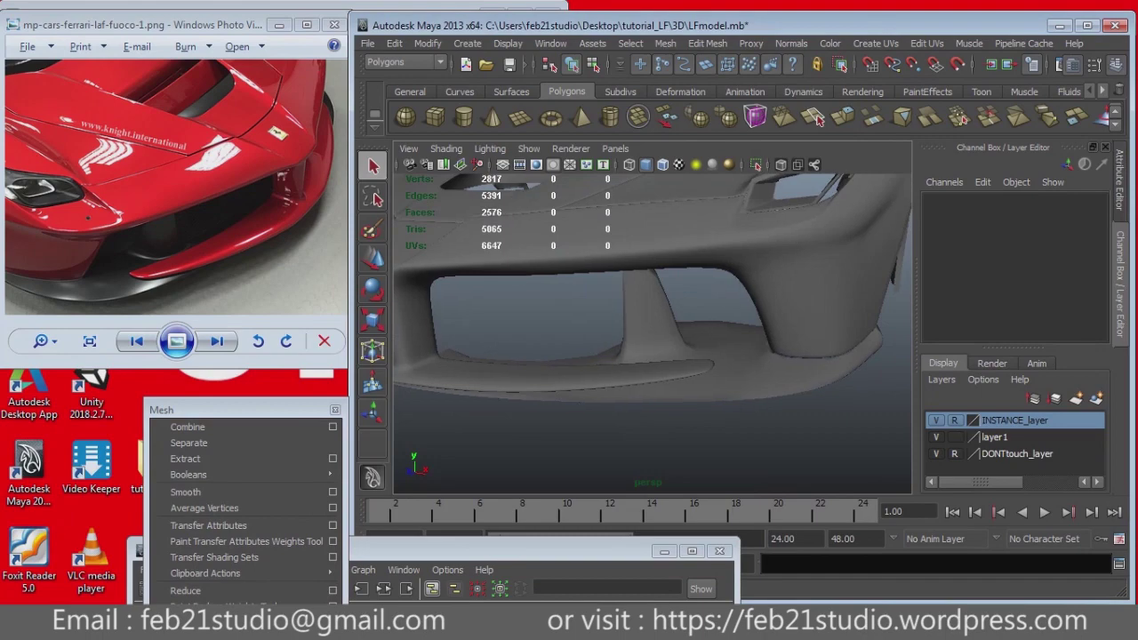
# Step: Select the lower lip, undo the smoothing, and view it in wireframe from below
pyautogui.click(569, 365)
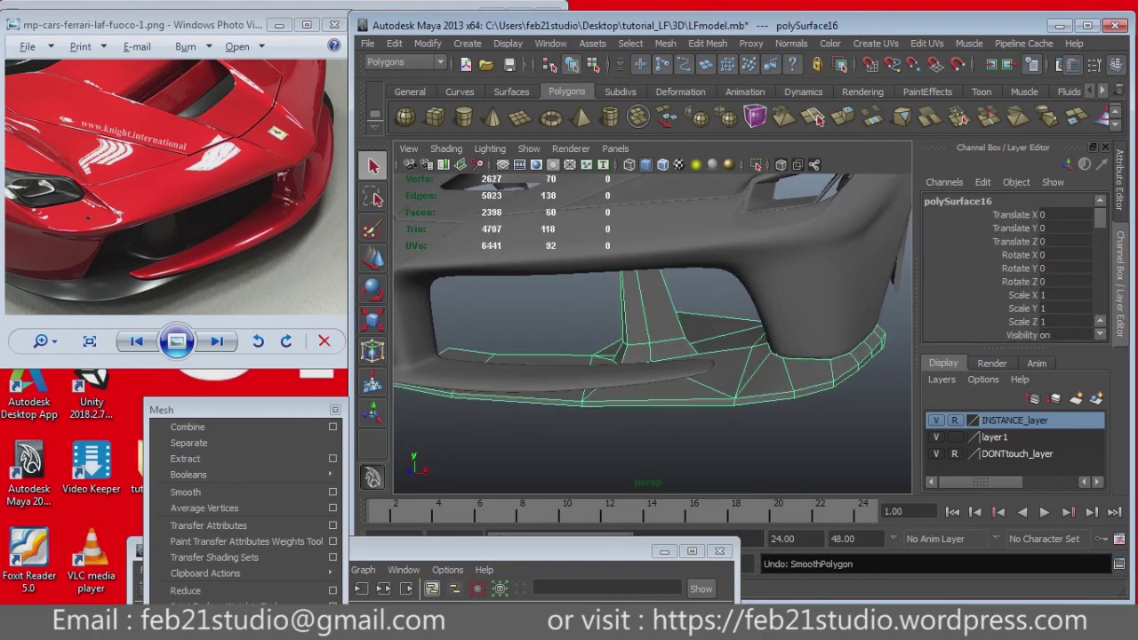
pyautogui.press('4')
pyautogui.scroll(-2, 653, 329)
pyautogui.scroll(3, 653, 333)
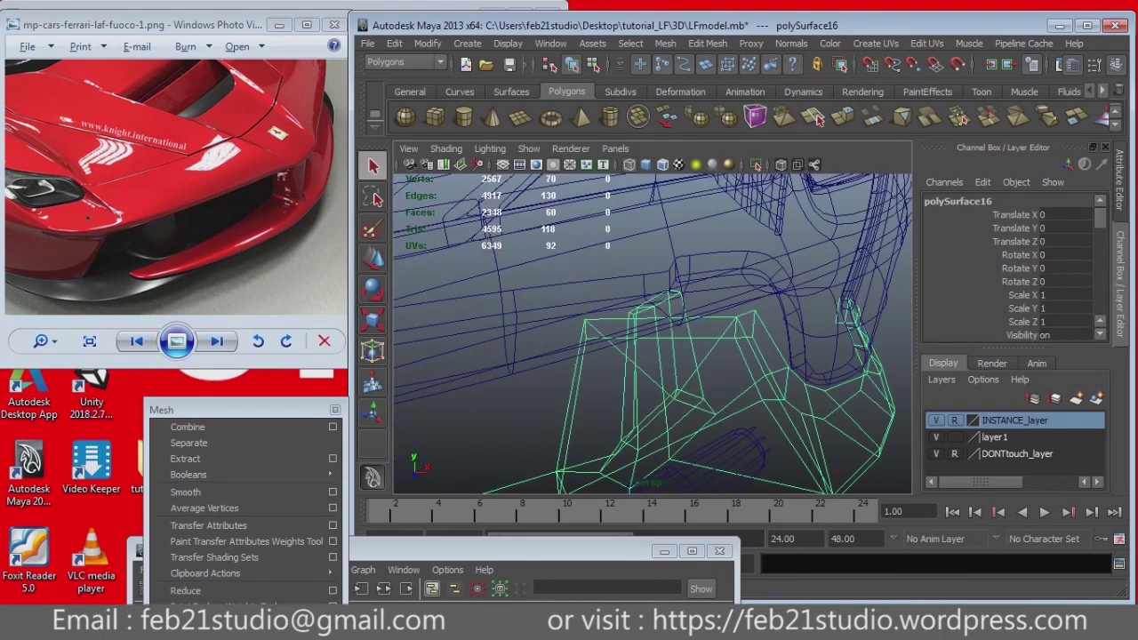
pyautogui.moveTo(653, 373)
pyautogui.keyDown('alt'); pyautogui.mouseDown()
pyautogui.moveTo(617, 302)
pyautogui.moveTo(653, 338)
pyautogui.moveTo(702, 338)
pyautogui.mouseUp(); pyautogui.keyUp('alt')
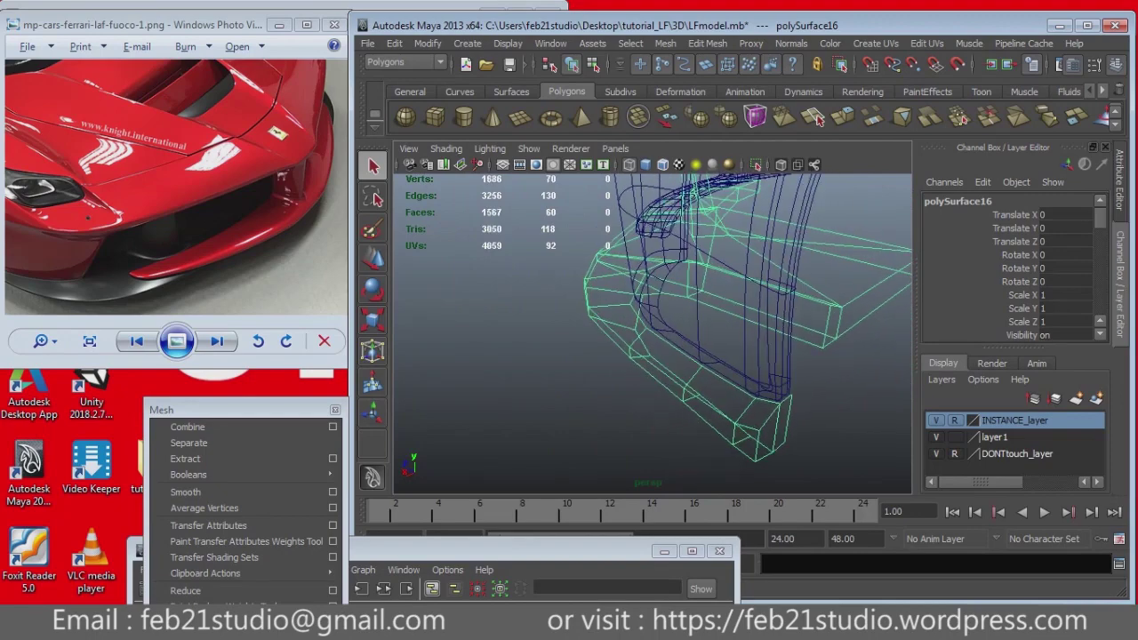
# Step: Select the lip's end edges in component mode, checking them shaded and in wireframe
pyautogui.press('F8')
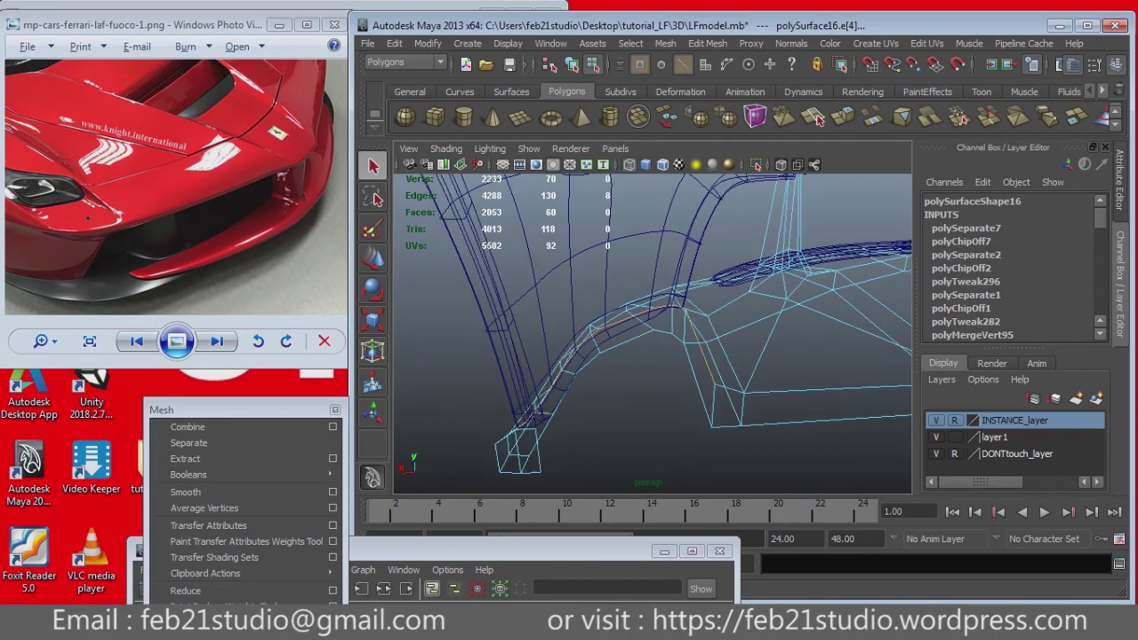
pyautogui.press('5')
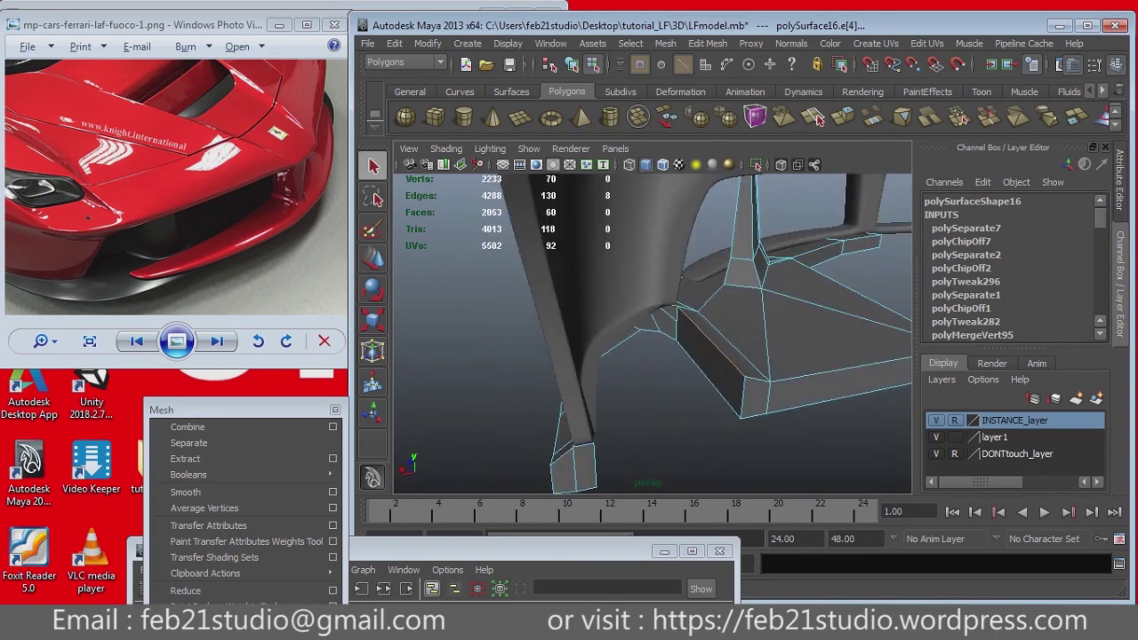
pyautogui.press('4')
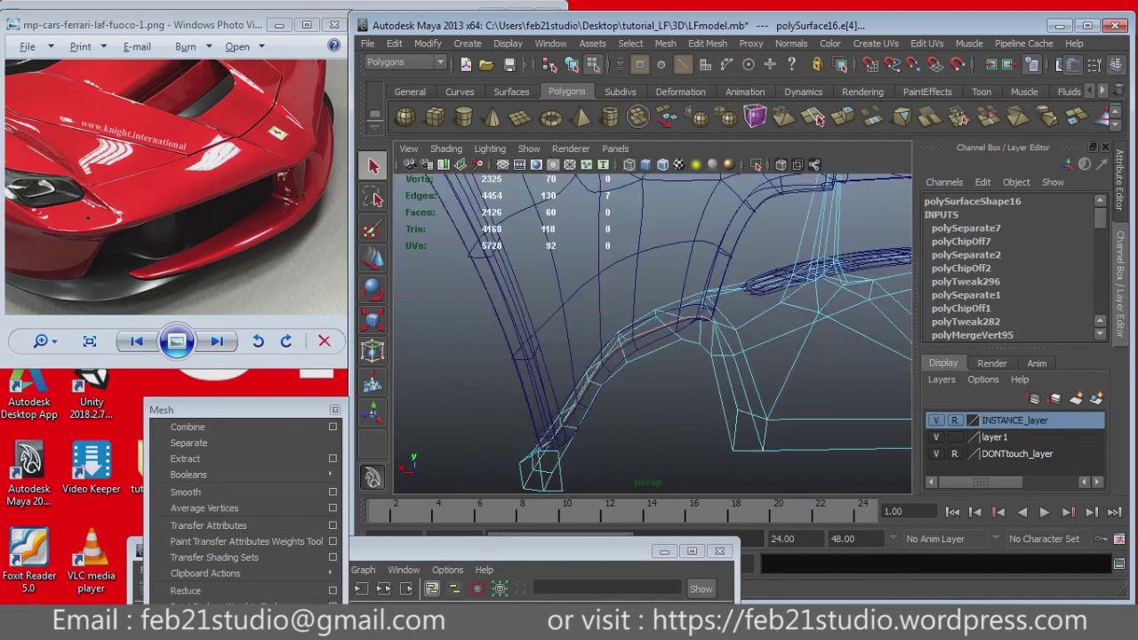
pyautogui.click(708, 42)
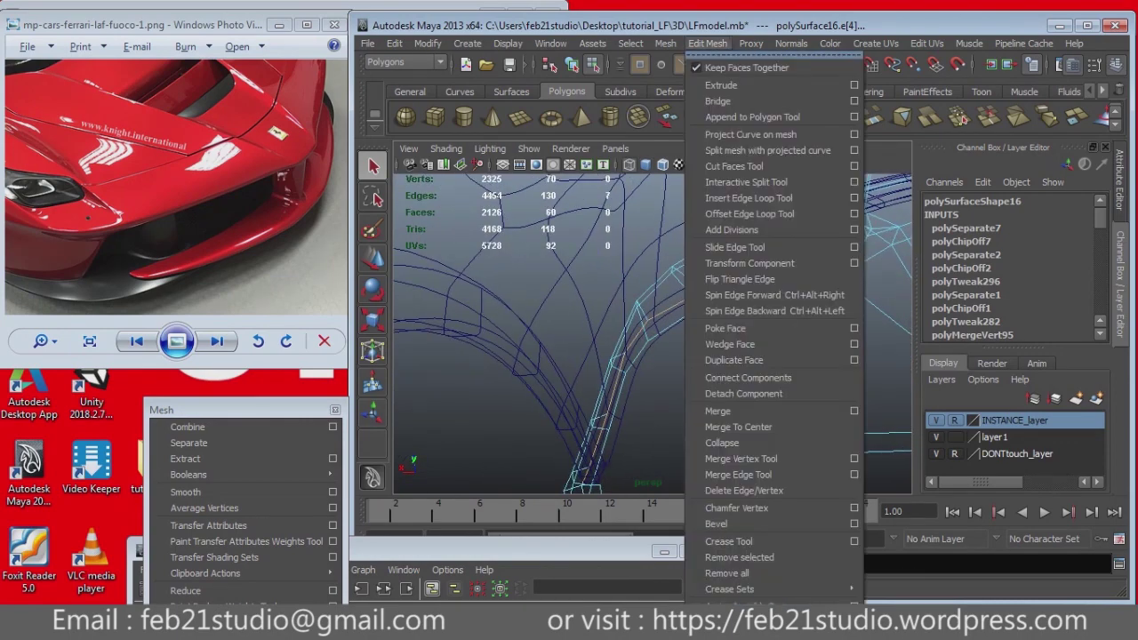
# Step: Extrude the lip's selected end edge and move the new edge outward along the body
pyautogui.click(774, 52)
pyautogui.click(908, 103)
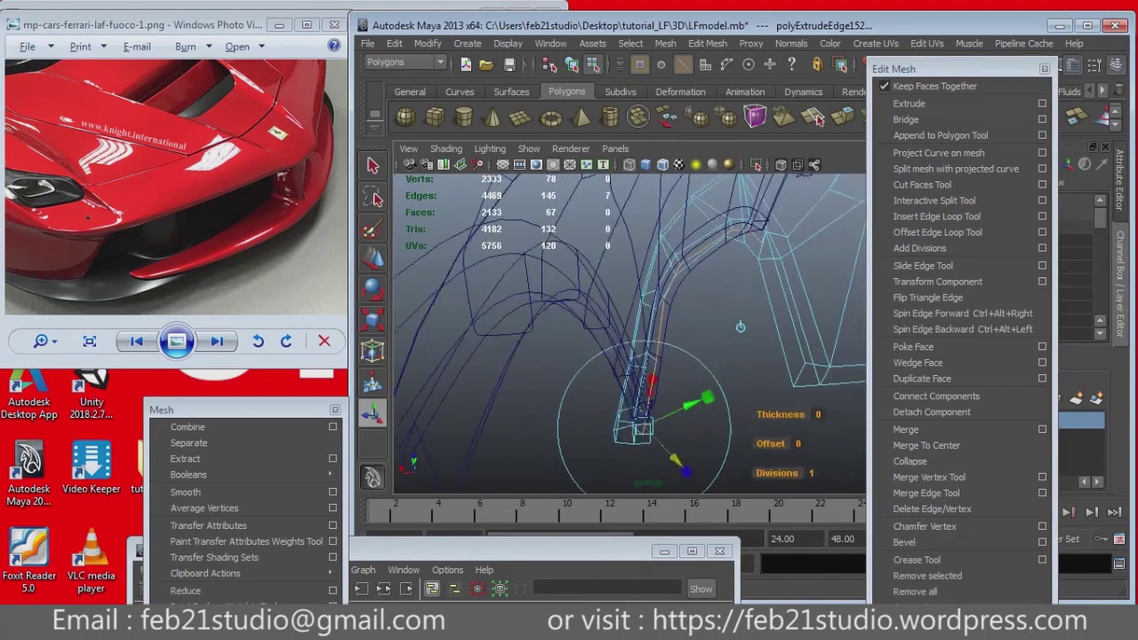
pyautogui.press('w')
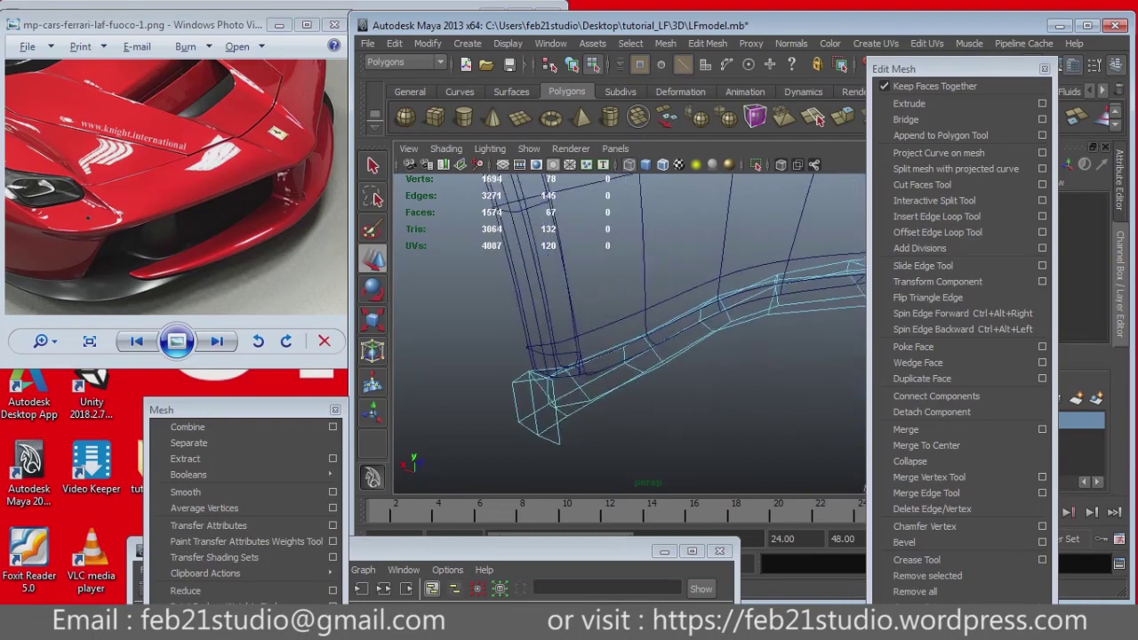
pyautogui.click(637, 391)
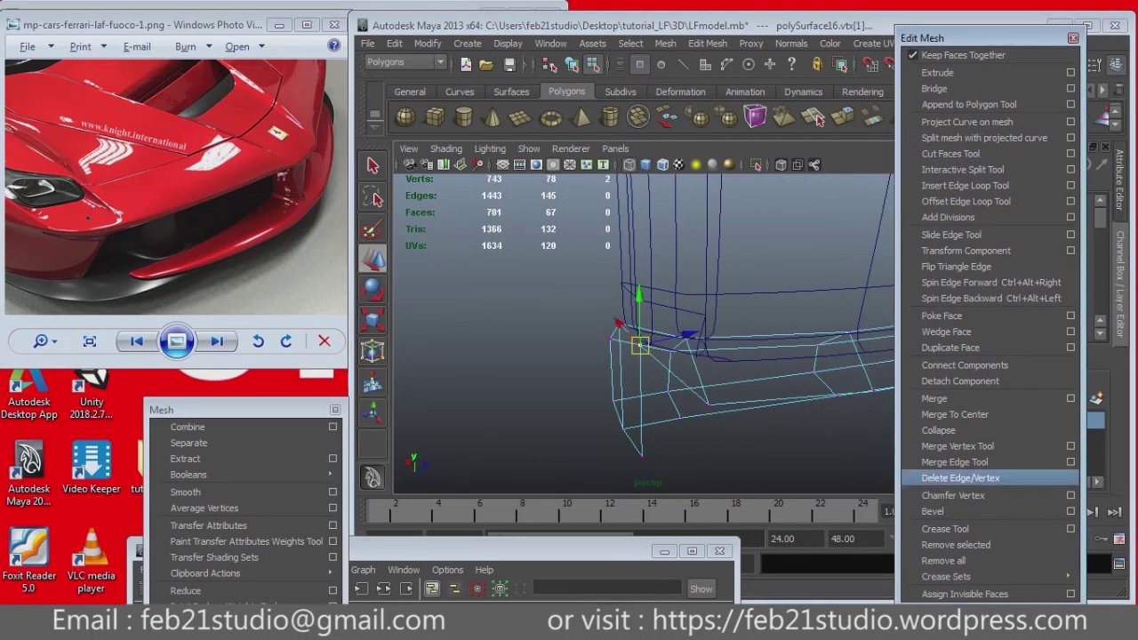
# Step: Merge the two corner vertices and extrude another end edge to follow the shell's underside
pyautogui.click(955, 414)
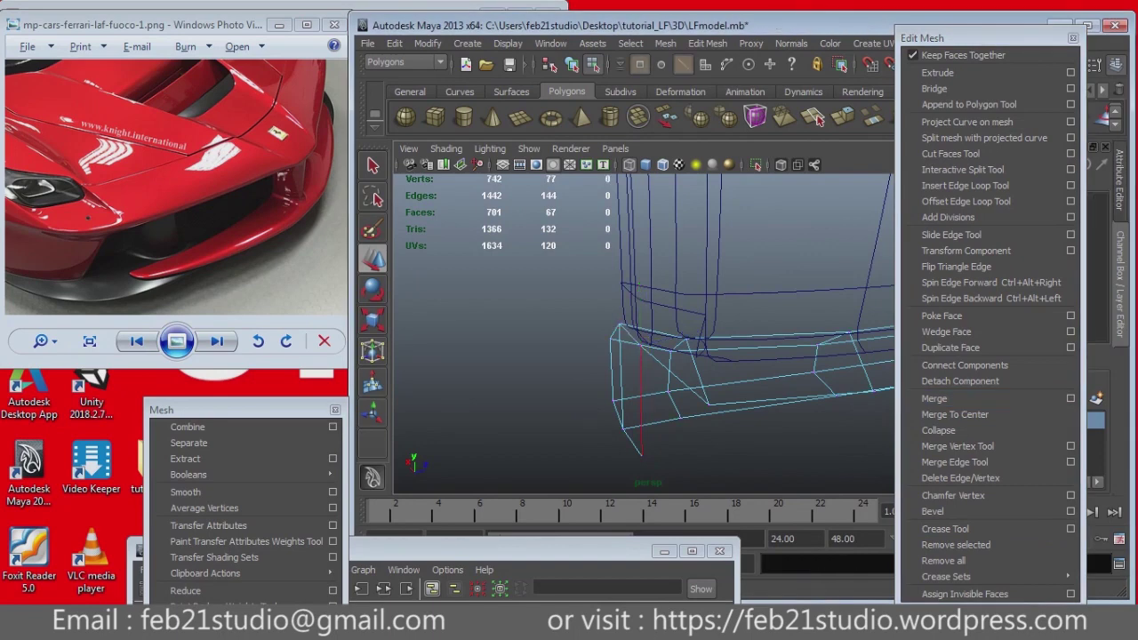
pyautogui.hotkey('ctrl', 'e')
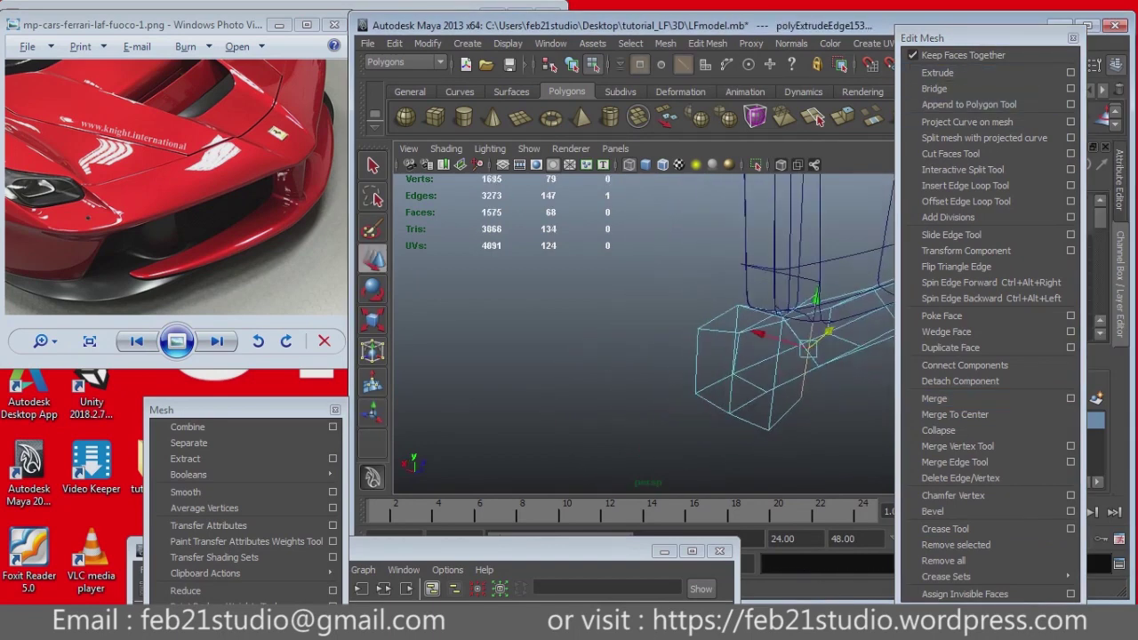
pyautogui.keyDown('alt'); pyautogui.moveTo(675, 373); pyautogui.dragTo(534, 356); pyautogui.keyUp('alt')
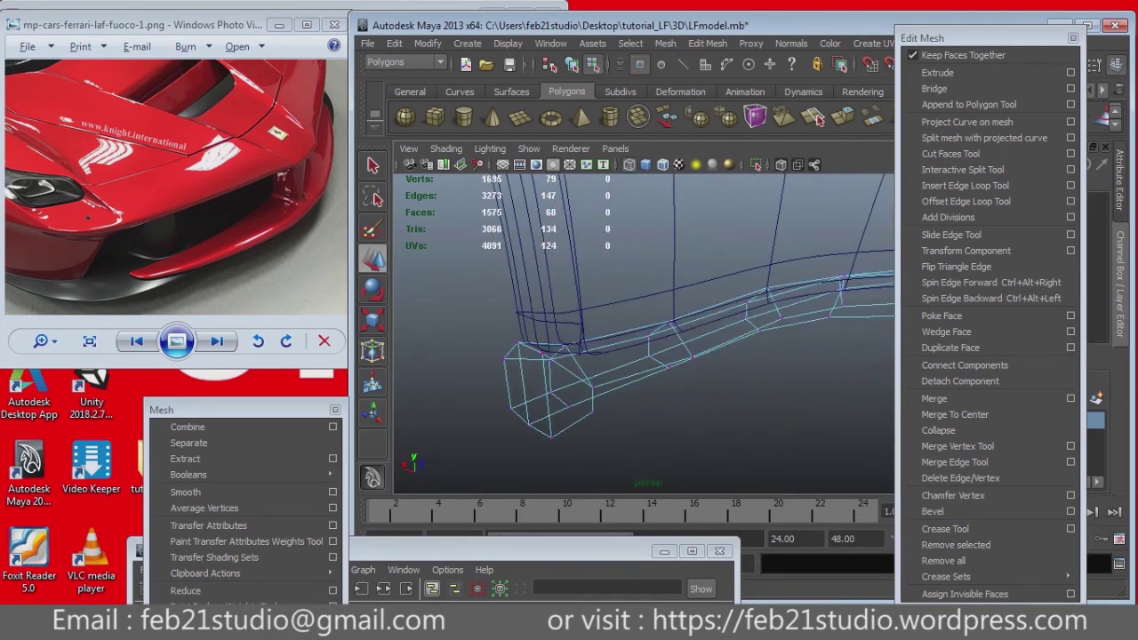
pyautogui.keyDown('alt'); pyautogui.moveTo(569, 356); pyautogui.dragTo(498, 361); pyautogui.keyUp('alt')
pyautogui.keyDown('alt'); pyautogui.moveTo(640, 337); pyautogui.dragTo(472, 346); pyautogui.keyUp('alt')
pyautogui.press('F10')
pyautogui.keyDown('alt'); pyautogui.moveTo(623, 338); pyautogui.dragTo(453, 371); pyautogui.keyUp('alt')
pyautogui.press('5')
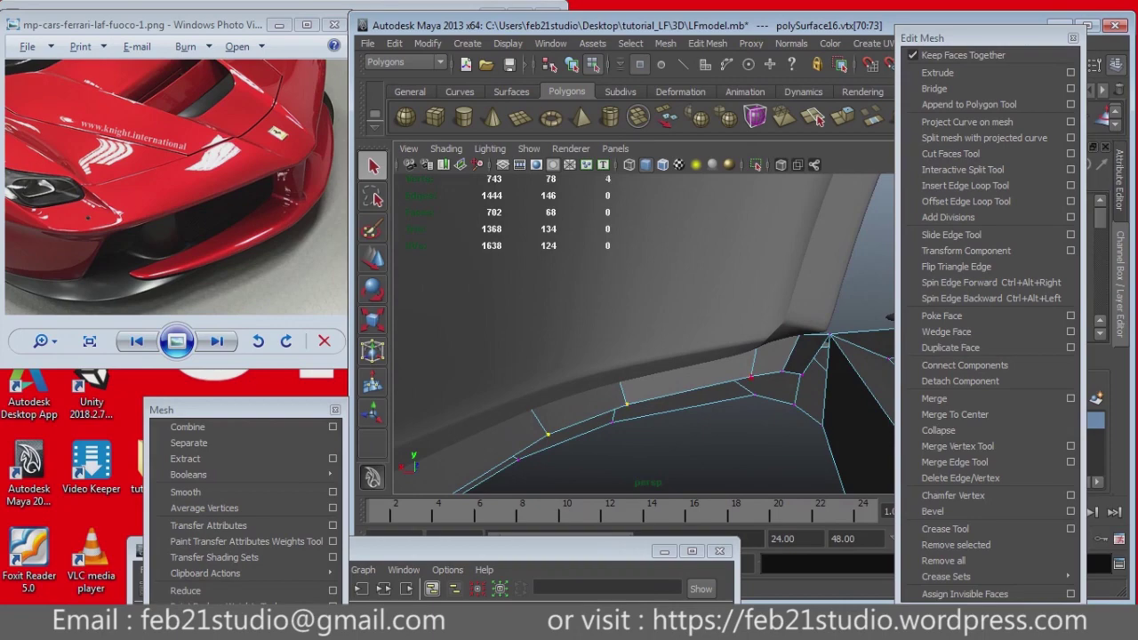
# Step: Flatten the lip's bottom row of vertices in the side view, then return to perspective
pyautogui.press('f')
pyautogui.press('w')
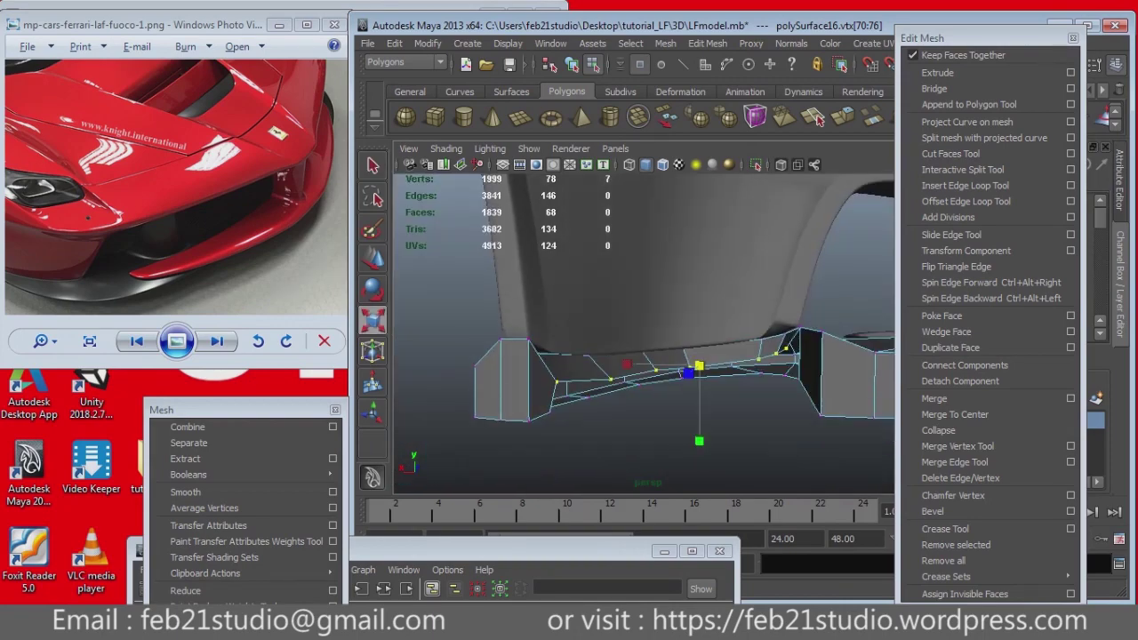
pyautogui.press('space')
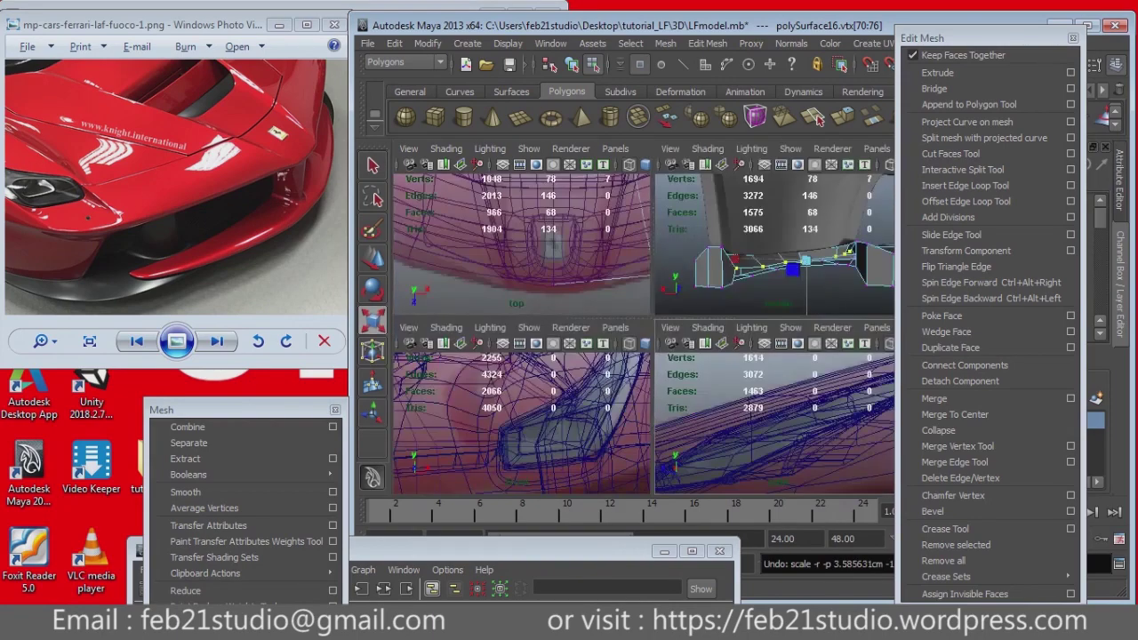
pyautogui.press('space')
pyautogui.press('f')
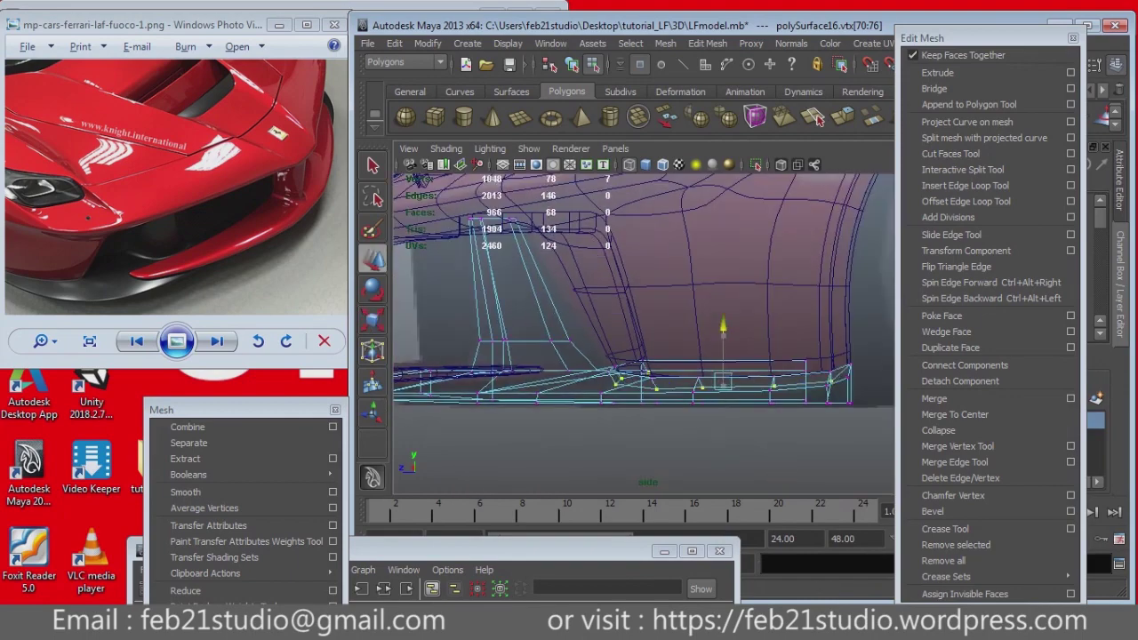
pyautogui.press('space')
pyautogui.press('space')
pyautogui.press('f')
# Step: Switch to wireframe and select the support strut's edges for bevelling
pyautogui.keyDown('alt'); pyautogui.moveTo(640, 356); pyautogui.dragTo(747, 342); pyautogui.keyUp('alt')
pyautogui.press('4')
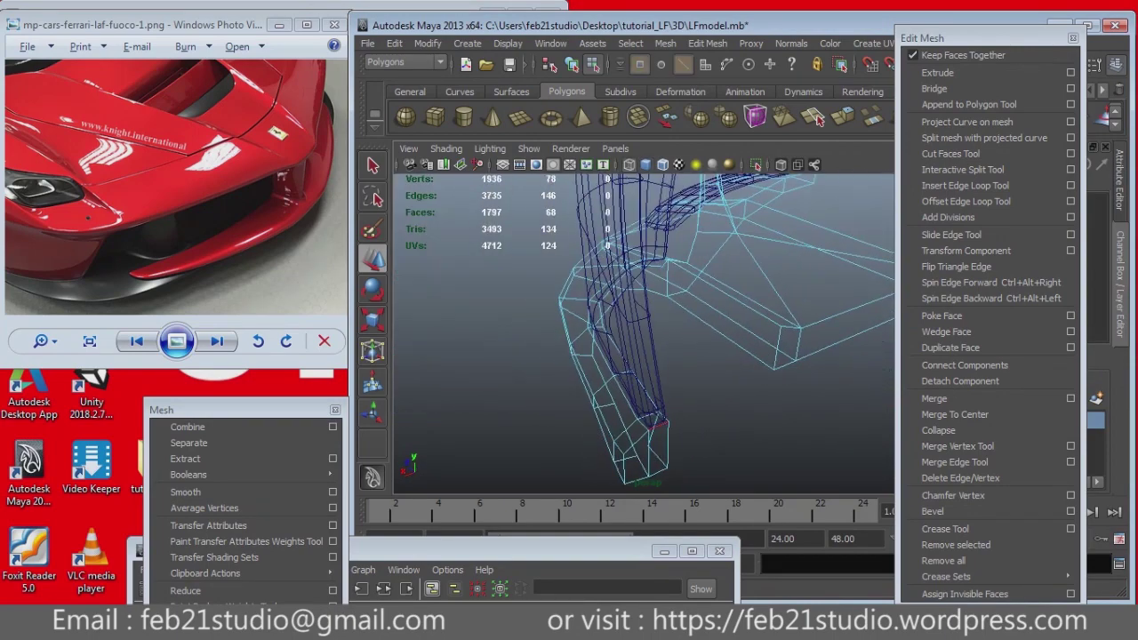
pyautogui.keyDown('alt'); pyautogui.moveTo(640, 356); pyautogui.dragTo(818, 338); pyautogui.keyUp('alt')
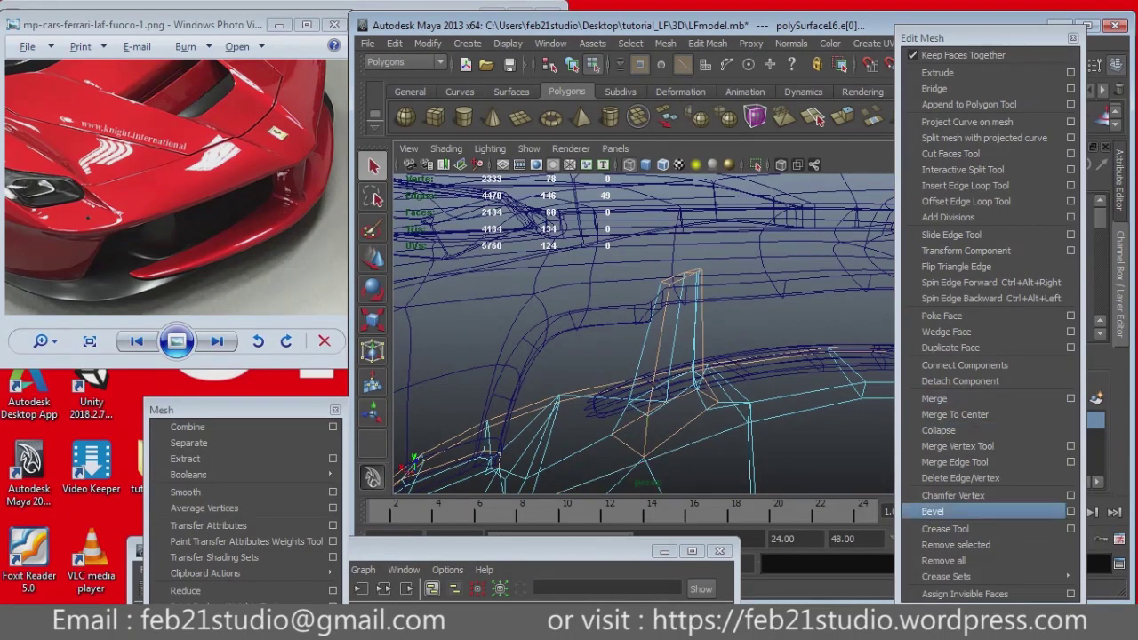
# Step: Bevel the fin edges at Width 0.5 with 1 segment, after trying widths 2 and 1
pyautogui.click(1071, 511)
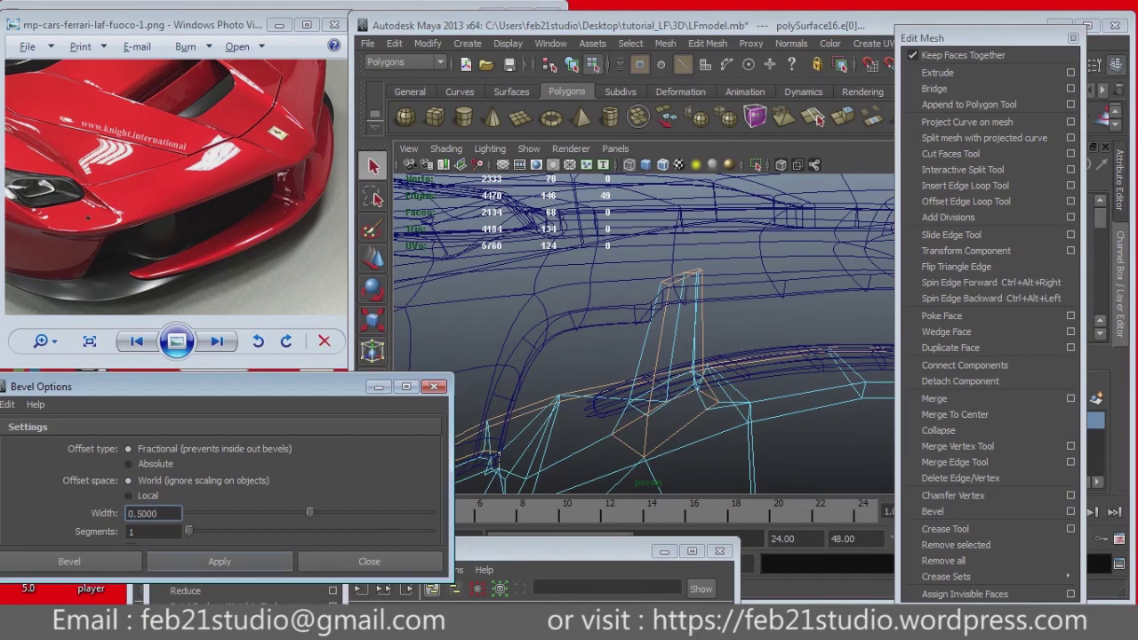
pyautogui.press('Return')
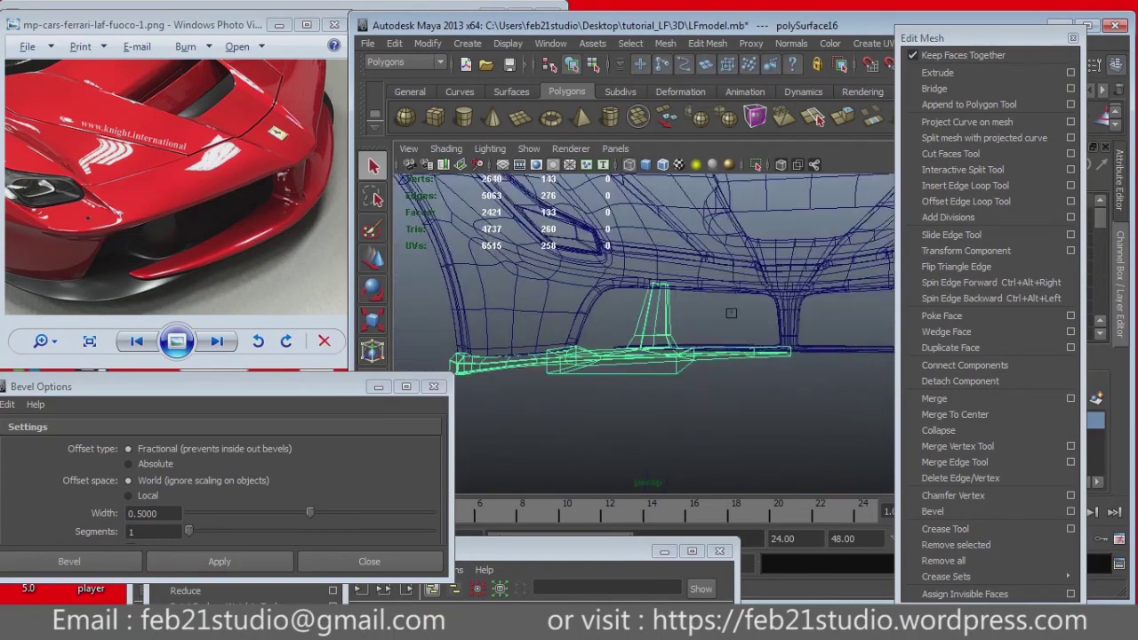
pyautogui.press('F8')
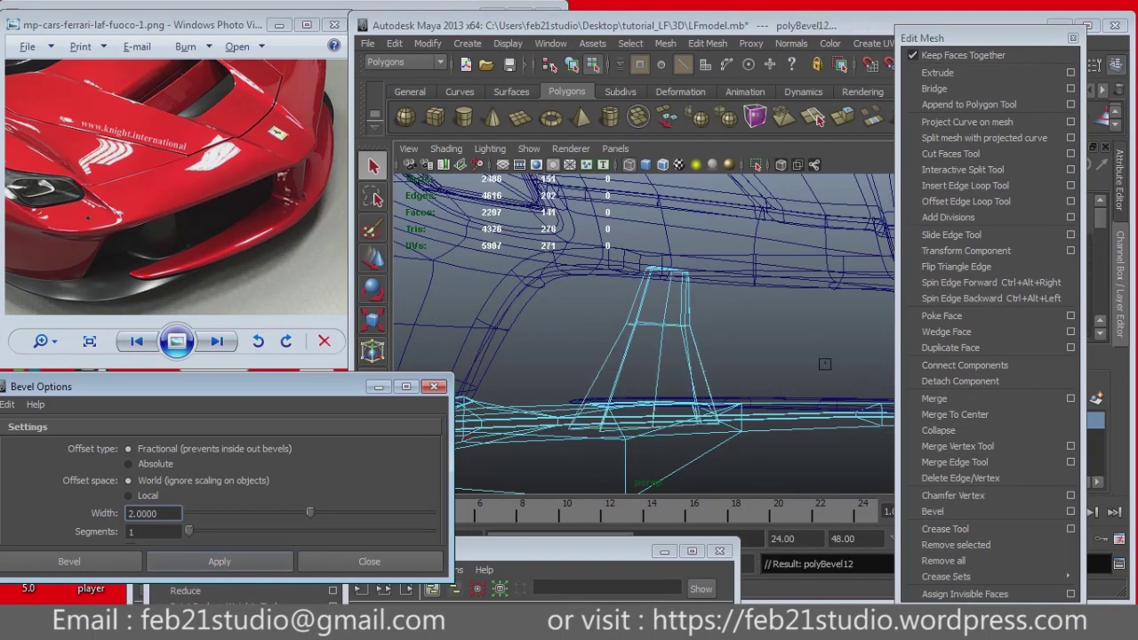
pyautogui.press('Return')
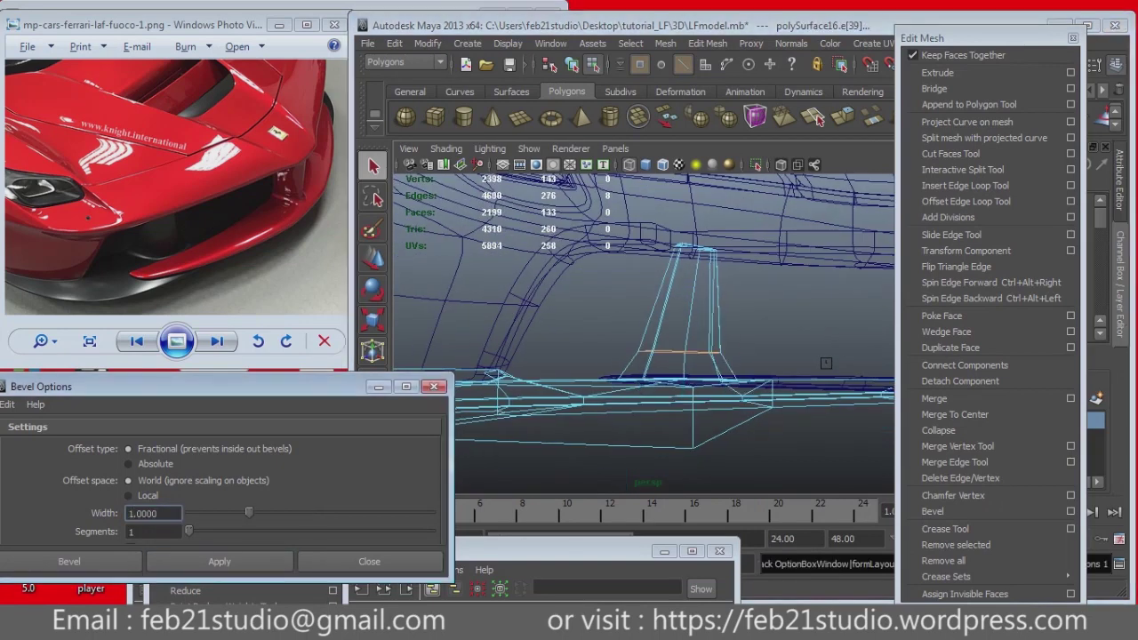
pyautogui.press('Return')
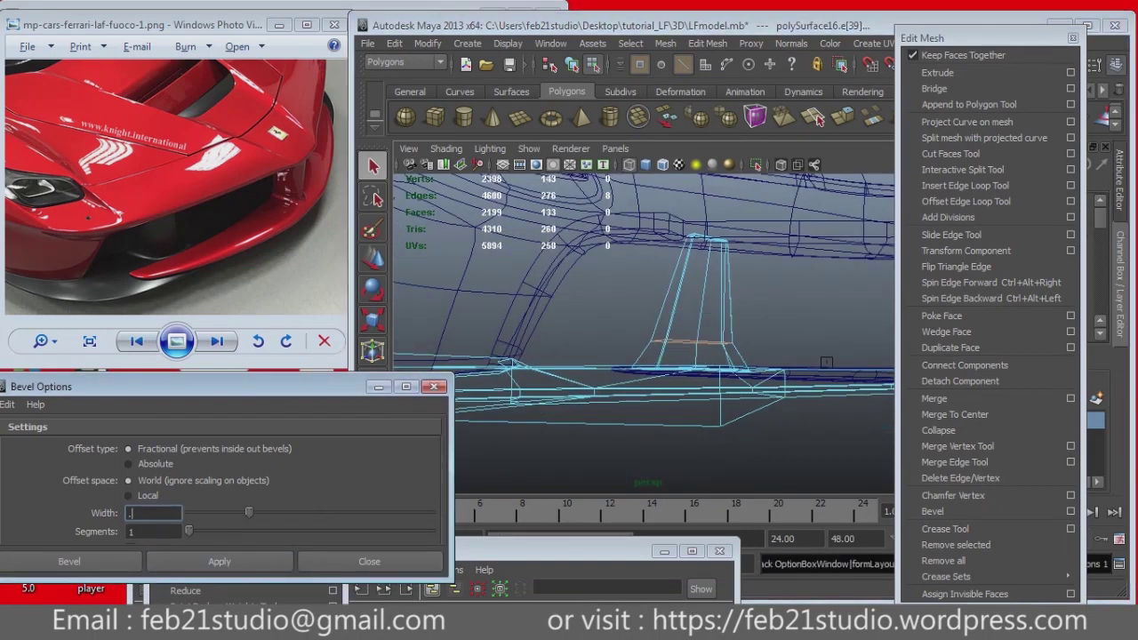
pyautogui.press('Return')
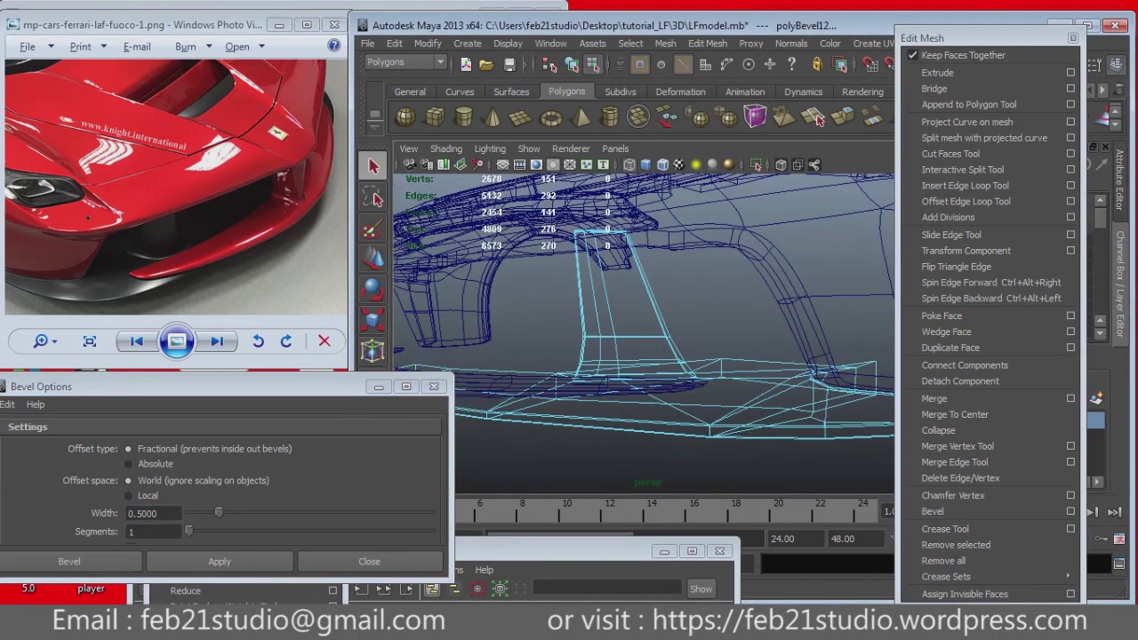
pyautogui.press('F8')
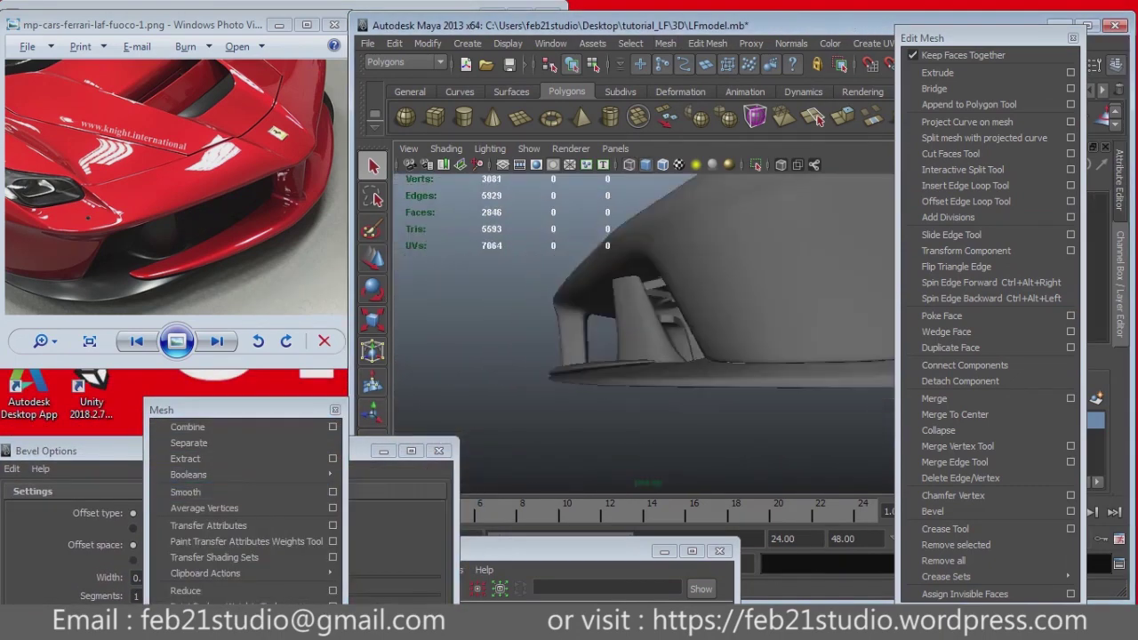
# Step: Merge both overlapping vertex pairs on the front lip into single vertices and view it shaded
pyautogui.keyDown('alt'); pyautogui.moveTo(622, 311); pyautogui.dragTo(649, 311); pyautogui.keyUp('alt')
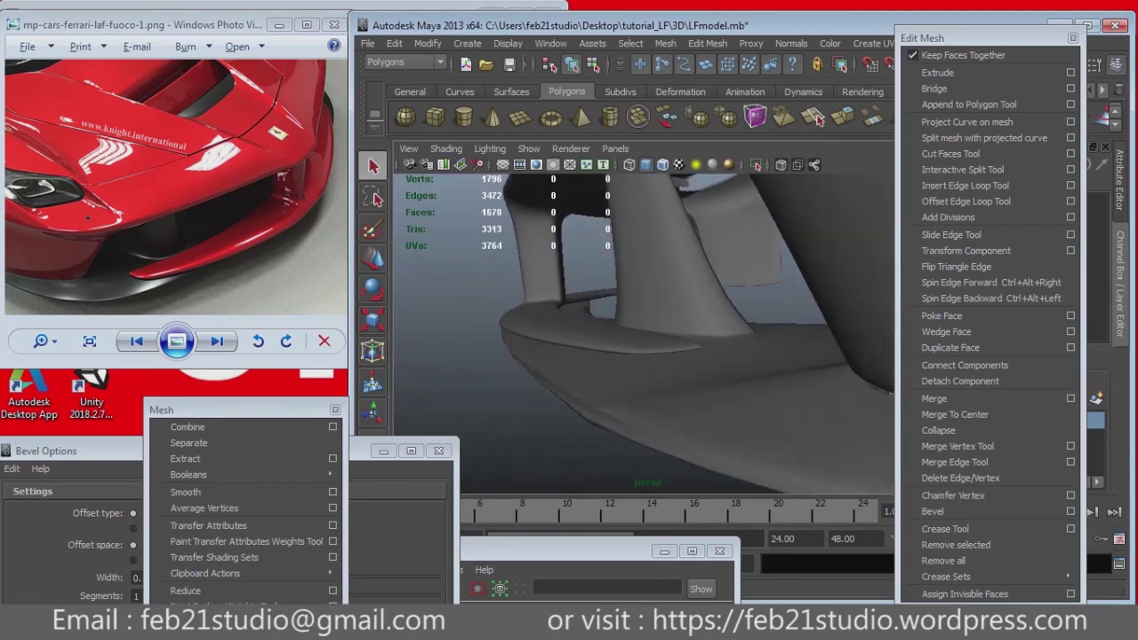
pyautogui.click(622, 356)
pyautogui.keyDown('alt'); pyautogui.moveTo(622, 355); pyautogui.dragTo(658, 338); pyautogui.keyUp('alt')
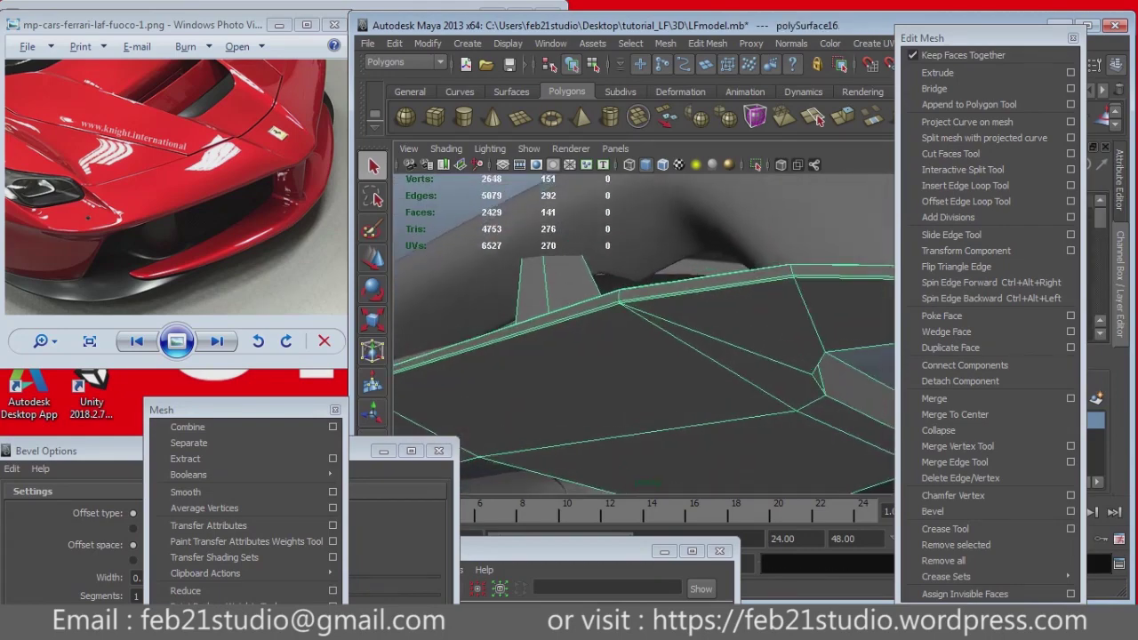
pyautogui.press('f')
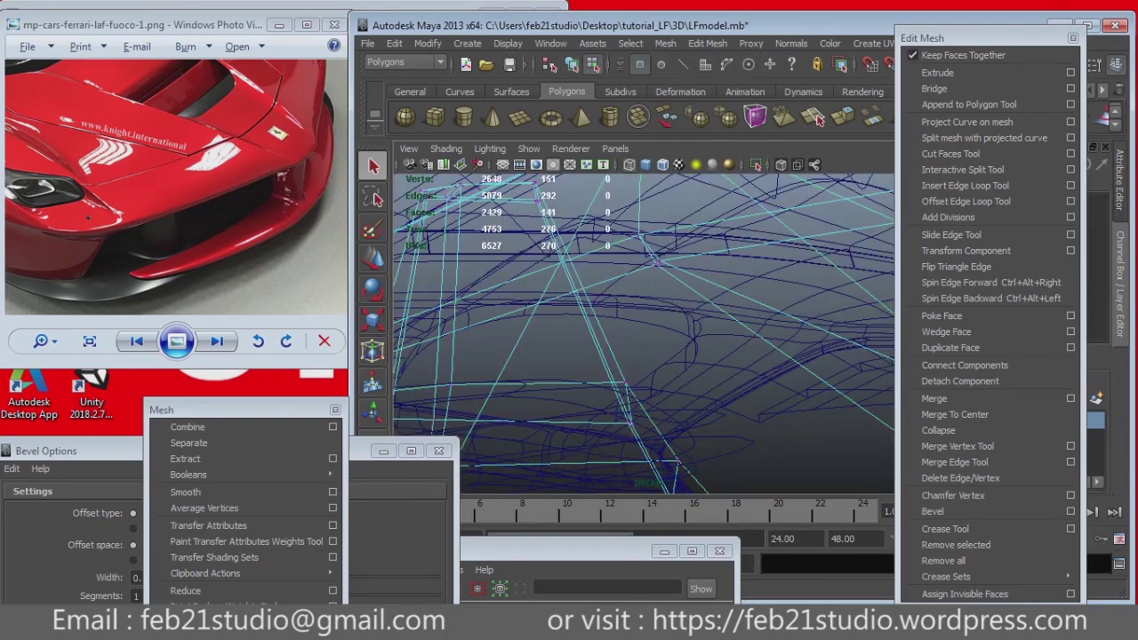
pyautogui.click(953, 415)
pyautogui.keyDown('alt'); pyautogui.moveTo(640, 338); pyautogui.dragTo(676, 320); pyautogui.keyUp('alt')
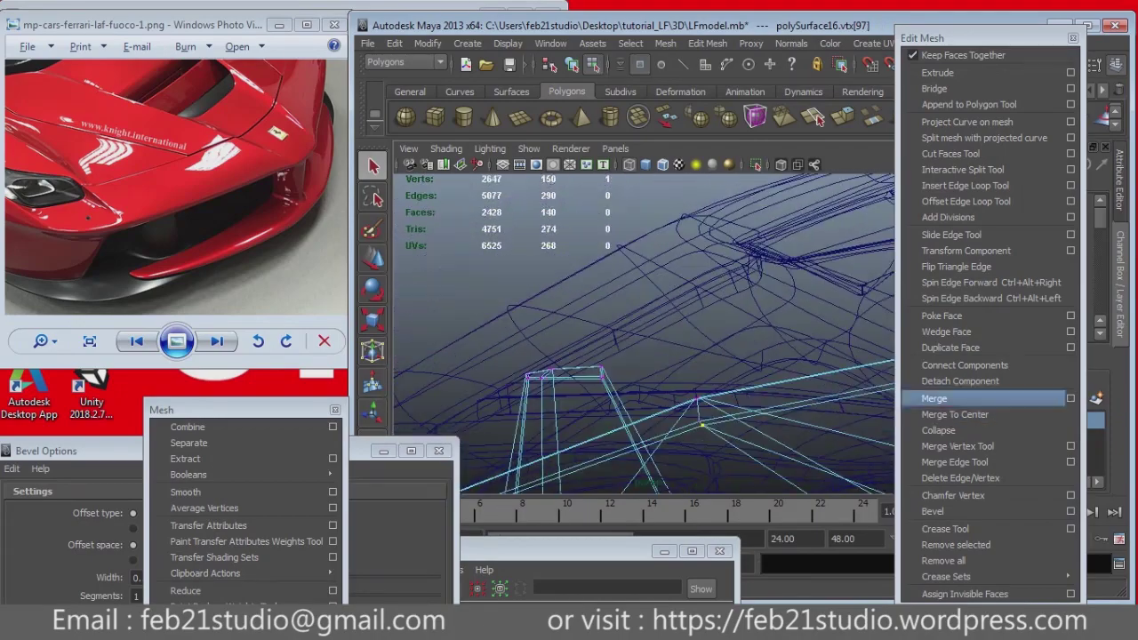
pyautogui.keyDown('alt'); pyautogui.moveTo(640, 338); pyautogui.dragTo(675, 320); pyautogui.keyUp('alt')
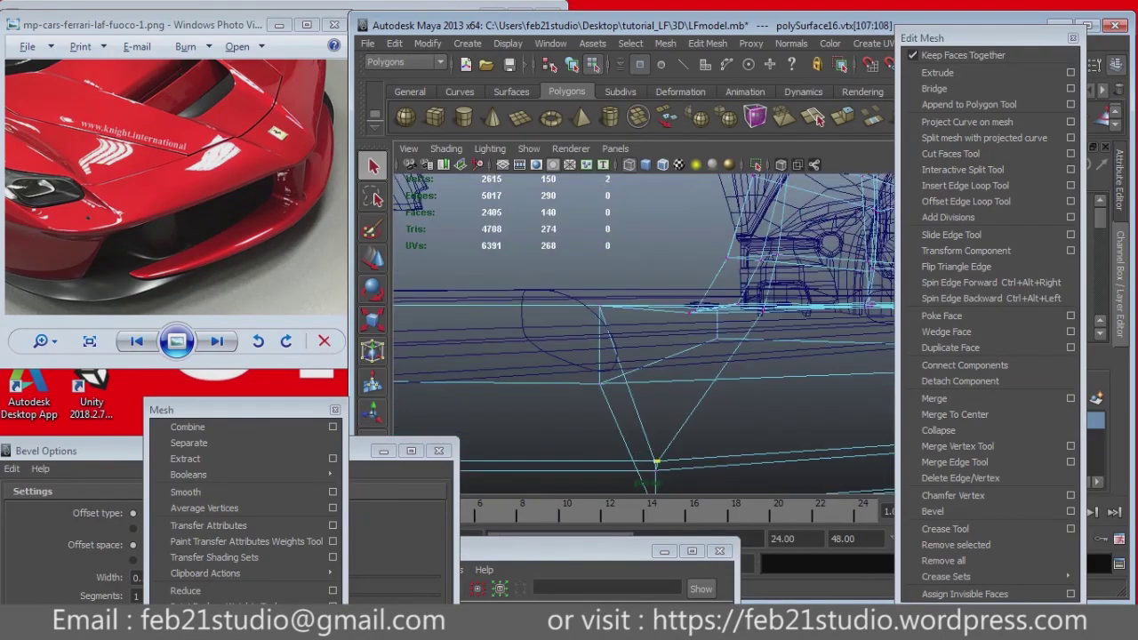
pyautogui.click(816, 117)
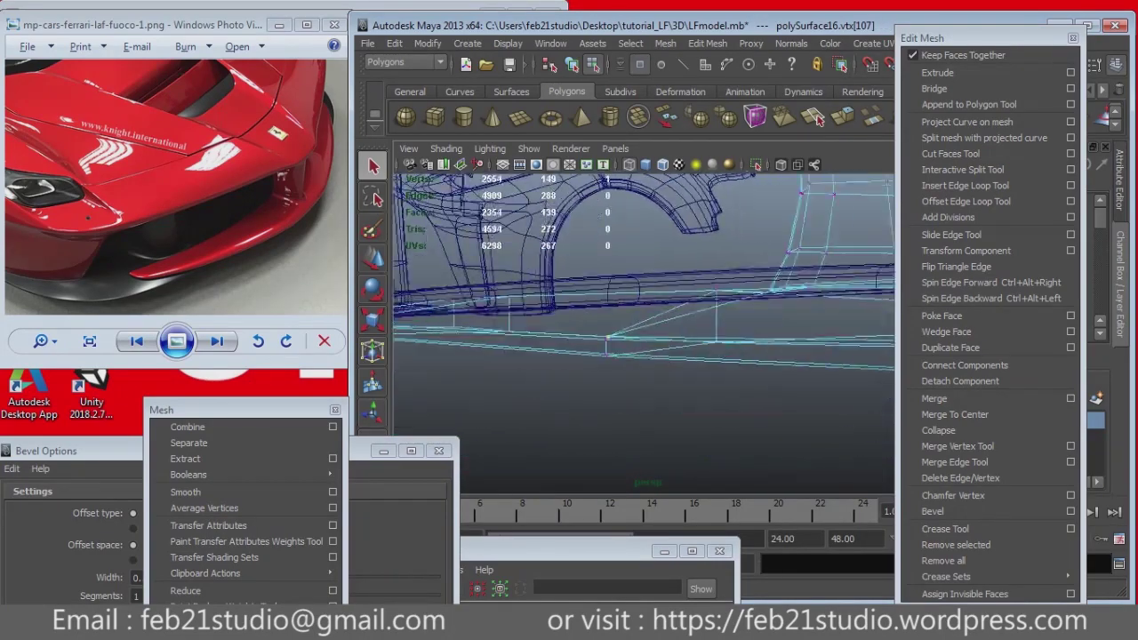
pyautogui.keyDown('alt'); pyautogui.moveTo(640, 338); pyautogui.dragTo(676, 320); pyautogui.keyUp('alt')
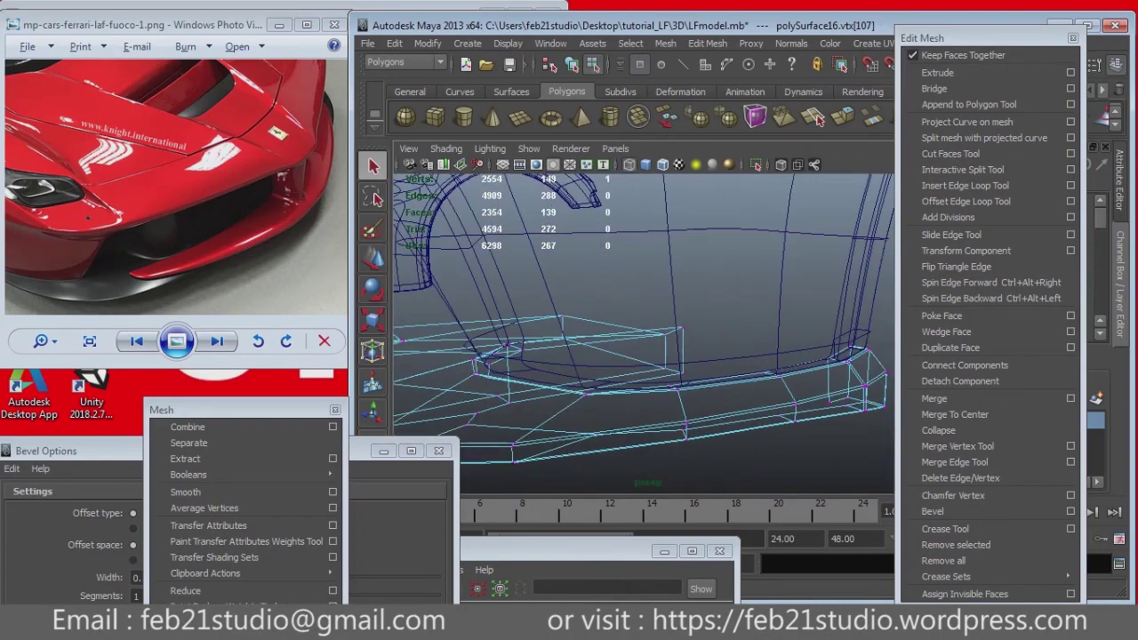
pyautogui.press('F8')
pyautogui.press('5')
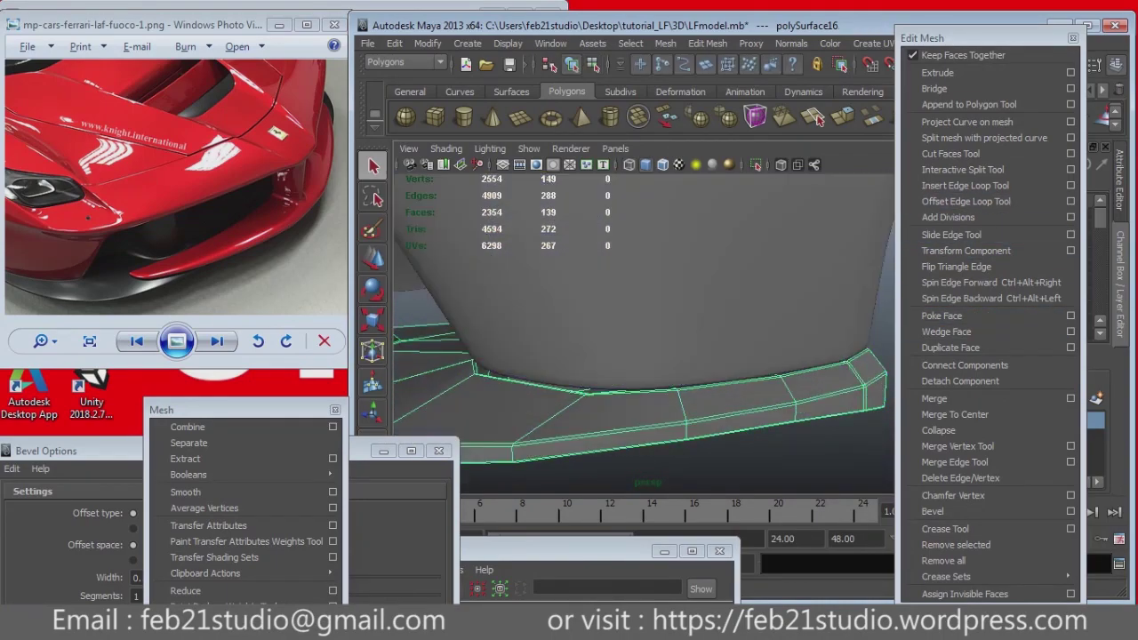
pyautogui.keyDown('alt'); pyautogui.moveTo(640, 338); pyautogui.dragTo(605, 338); pyautogui.keyUp('alt')
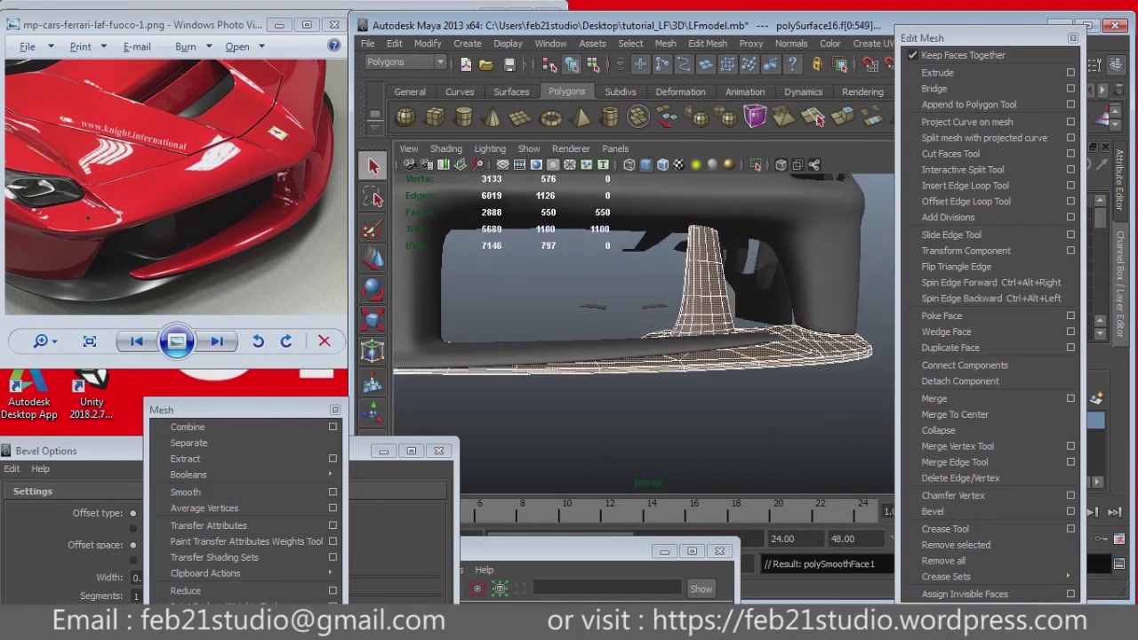
# Step: Inspect the bumper lip and fins from several angles, toggling wireframe and shaded display
pyautogui.keyDown('alt'); pyautogui.moveTo(640, 337); pyautogui.dragTo(569, 320); pyautogui.keyUp('alt')
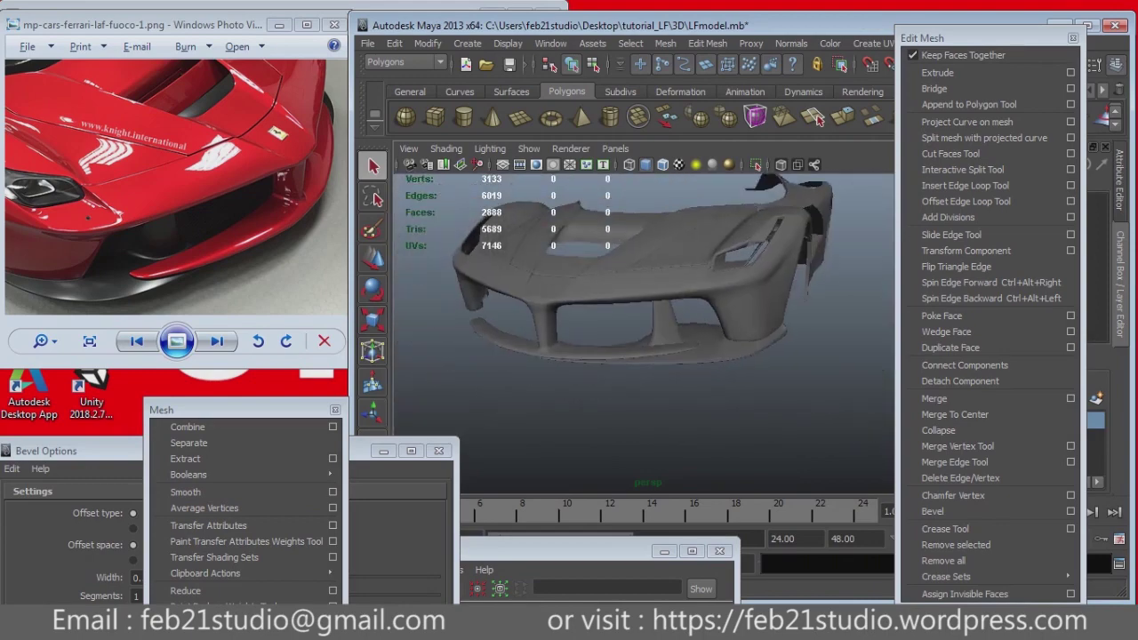
pyautogui.keyDown('alt'); pyautogui.moveTo(640, 338); pyautogui.dragTo(604, 320); pyautogui.keyUp('alt')
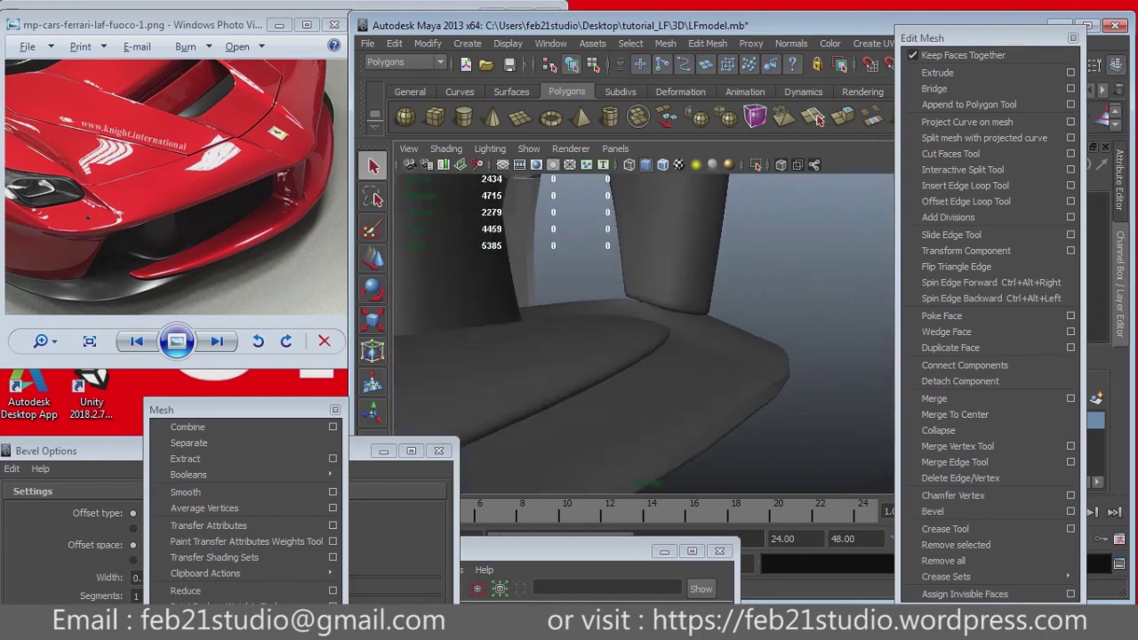
pyautogui.press('4')
pyautogui.moveTo(640, 338)
pyautogui.keyDown('alt'); pyautogui.mouseDown()
pyautogui.moveTo(605, 320)
pyautogui.moveTo(622, 329)
pyautogui.moveTo(604, 320)
pyautogui.moveTo(605, 303)
pyautogui.mouseUp(); pyautogui.keyUp('alt')
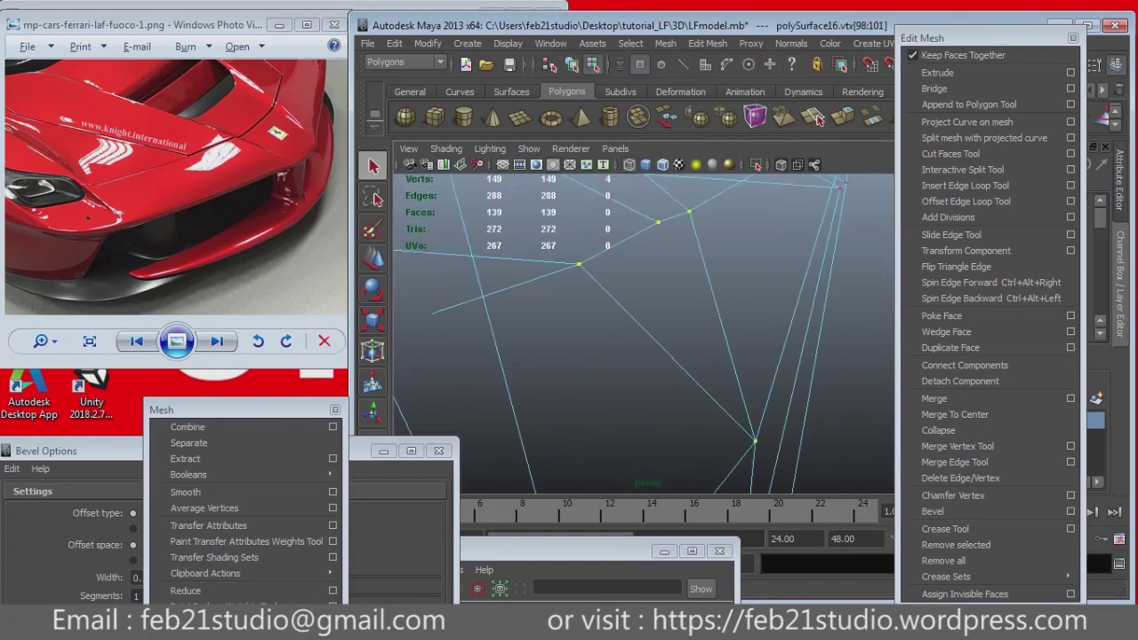
pyautogui.keyDown('alt'); pyautogui.moveTo(640, 337); pyautogui.dragTo(578, 320); pyautogui.keyUp('alt')
pyautogui.press('F8')
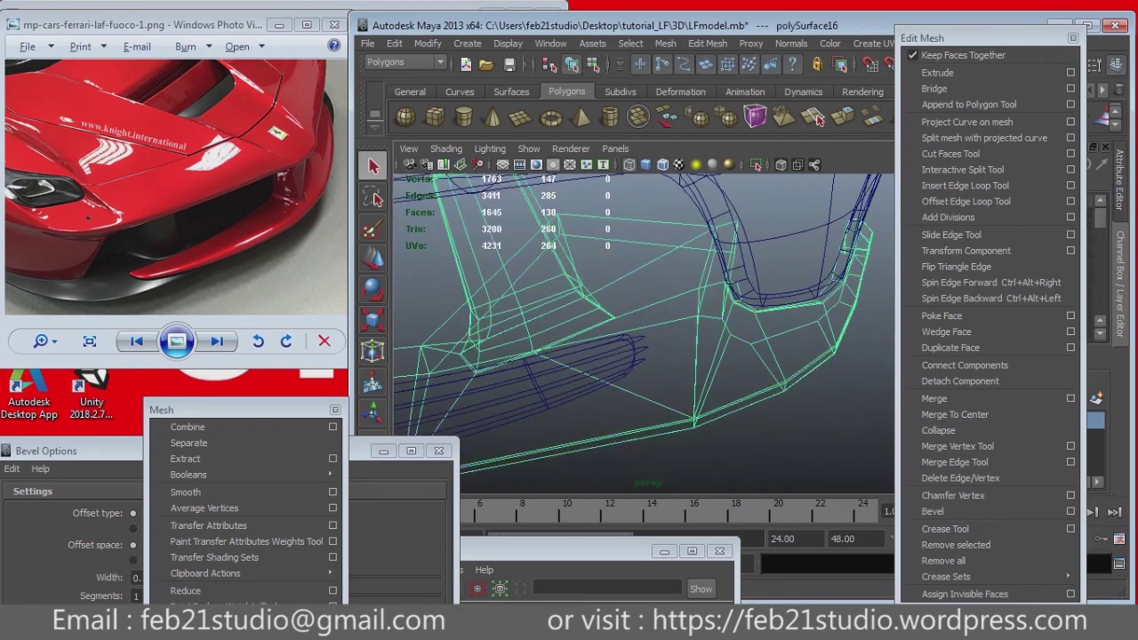
pyautogui.moveTo(640, 337)
pyautogui.keyDown('alt'); pyautogui.mouseDown()
pyautogui.moveTo(569, 316)
pyautogui.moveTo(622, 333)
pyautogui.mouseUp(); pyautogui.keyUp('alt')
pyautogui.press('5')
pyautogui.moveTo(622, 333)
pyautogui.keyDown('alt'); pyautogui.mouseDown(button='right')
pyautogui.moveTo(551, 333)
pyautogui.moveTo(622, 334)
pyautogui.mouseUp(button='right'); pyautogui.keyUp('alt')
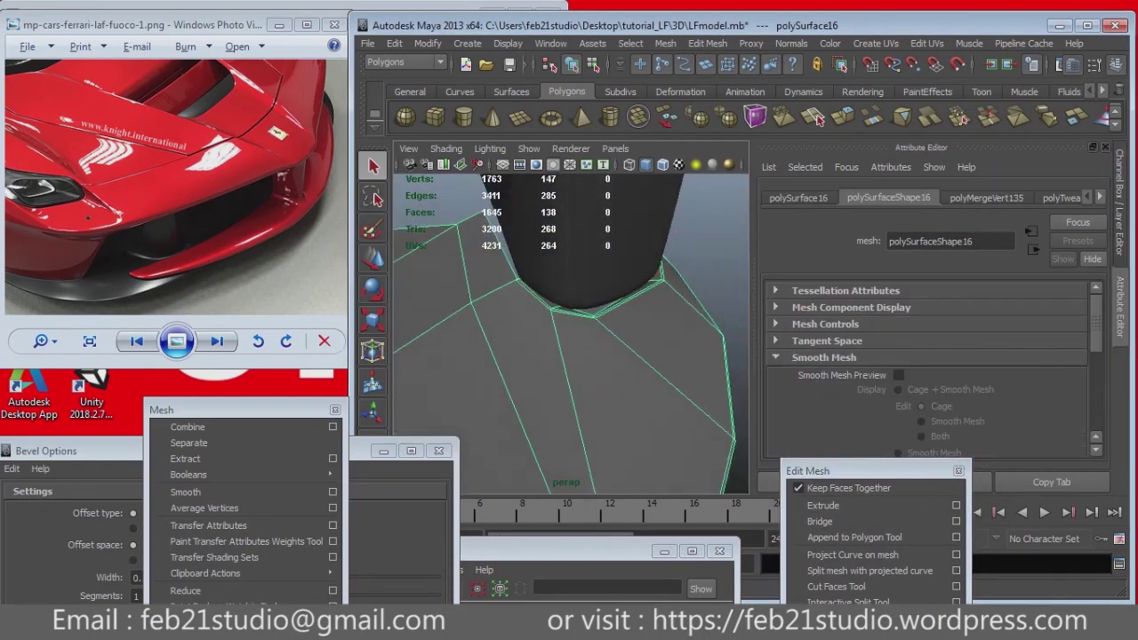
pyautogui.press('4')
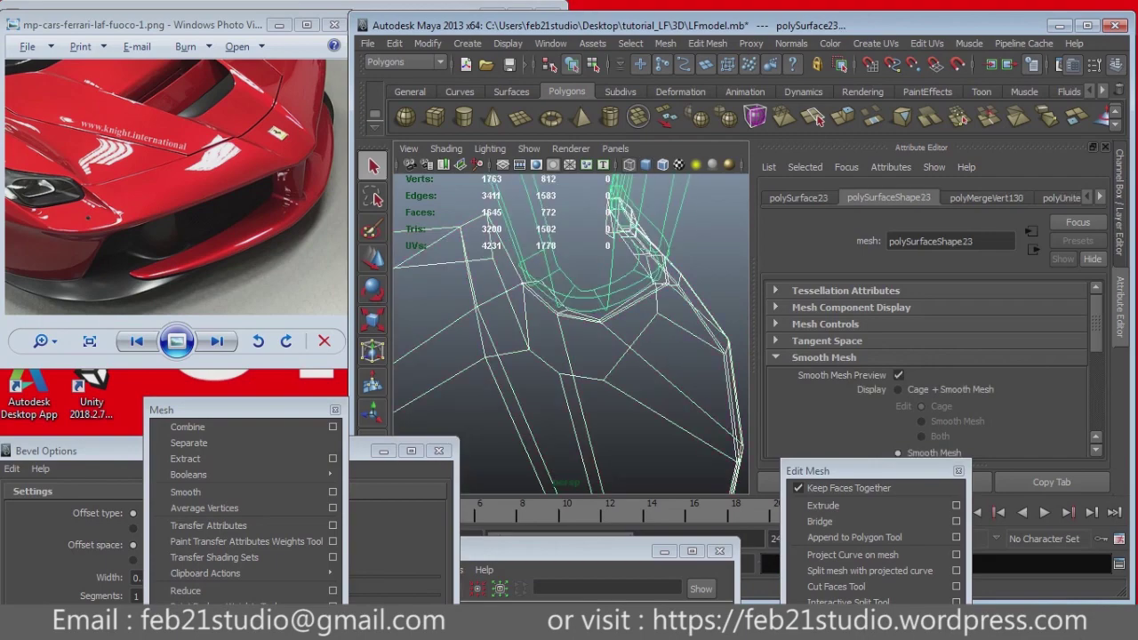
# Step: Select the stray edge at the wheel-arch corner and delete it, leaving 771 faces
pyautogui.press('F8')
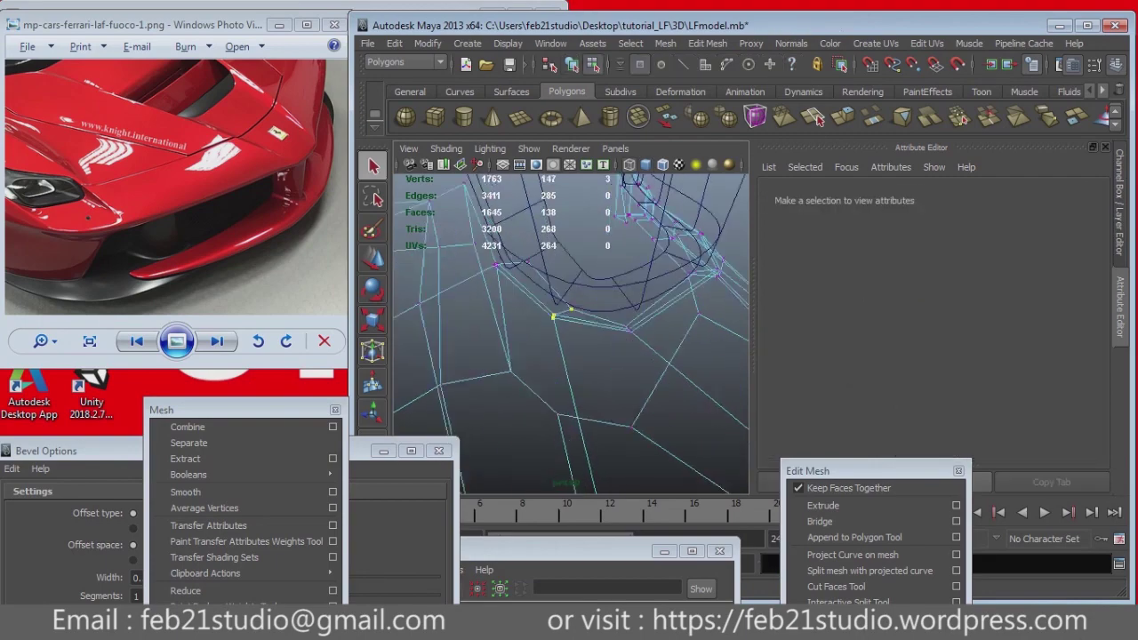
pyautogui.click(553, 317)
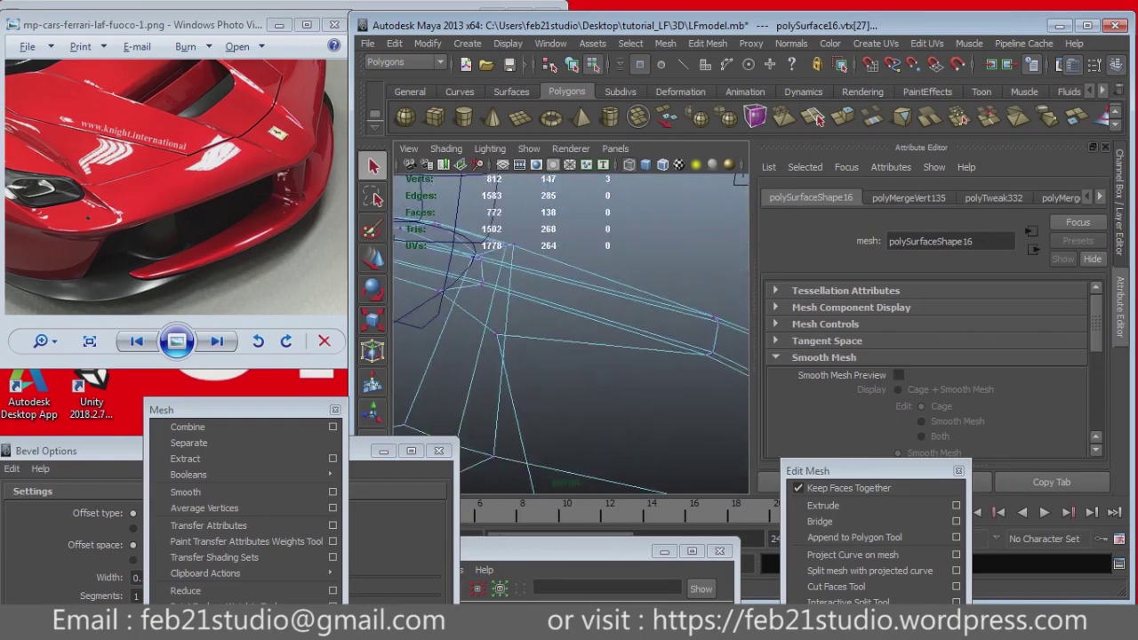
pyautogui.moveTo(569, 338)
pyautogui.keyDown('alt'); pyautogui.mouseDown()
pyautogui.moveTo(658, 266)
pyautogui.moveTo(675, 294)
pyautogui.moveTo(622, 338)
pyautogui.moveTo(613, 320)
pyautogui.moveTo(640, 302)
pyautogui.mouseUp(); pyautogui.keyUp('alt')
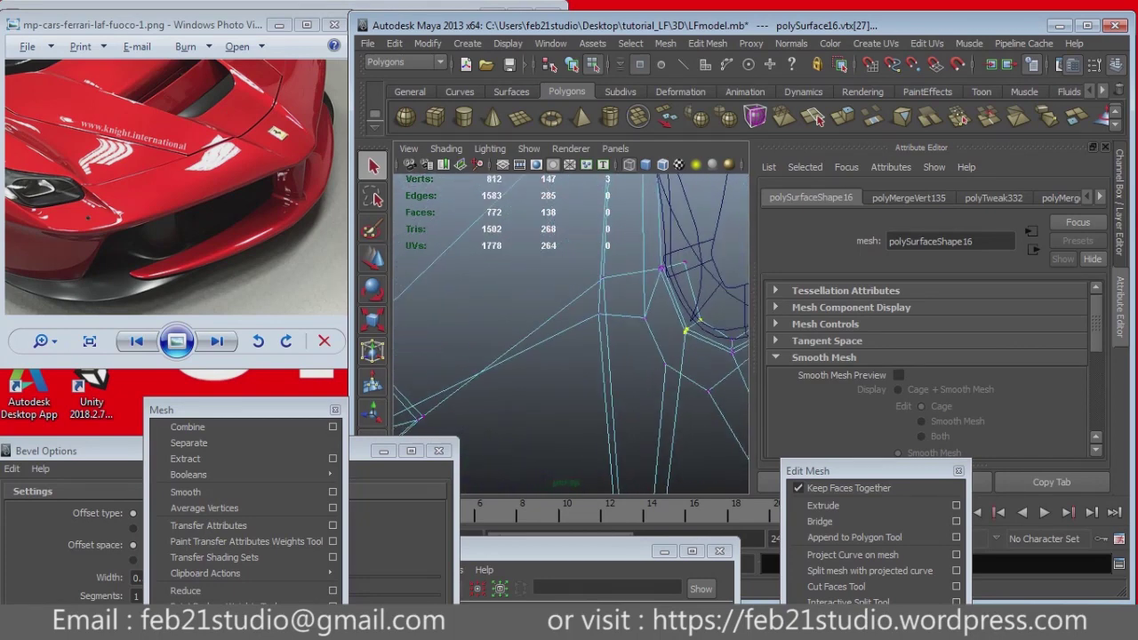
pyautogui.press('Delete')
pyautogui.moveTo(836, 470)
pyautogui.mouseDown()
pyautogui.moveTo(905, 396)
pyautogui.moveTo(944, 319)
pyautogui.mouseUp()
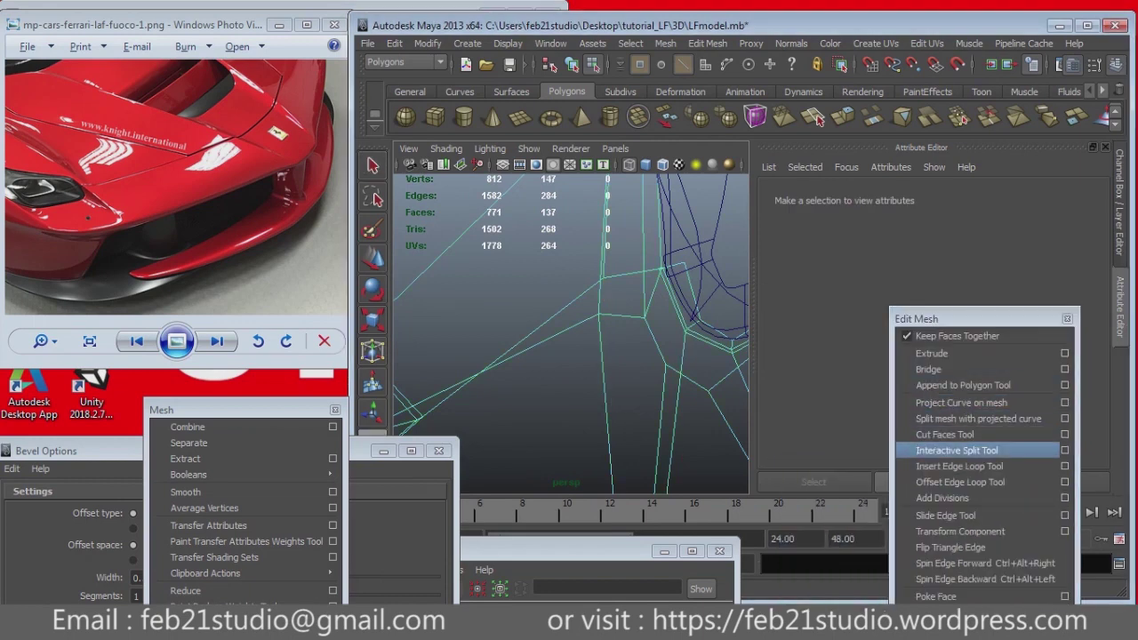
# Step: Split a new edge across the wheel-arch corner face and turn on Smooth Mesh Preview
pyautogui.press('F8')
pyautogui.keyDown('alt'); pyautogui.moveTo(622, 338); pyautogui.dragTo(604, 320); pyautogui.keyUp('alt')
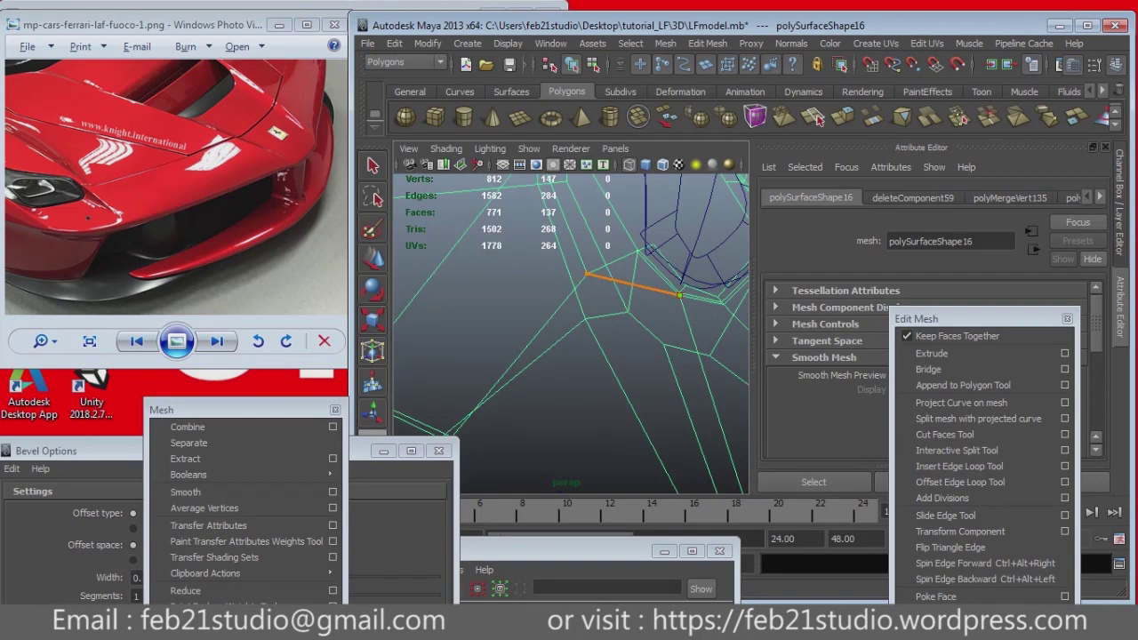
pyautogui.keyDown('alt'); pyautogui.moveTo(577, 338); pyautogui.dragTo(569, 329); pyautogui.keyUp('alt')
pyautogui.press('f')
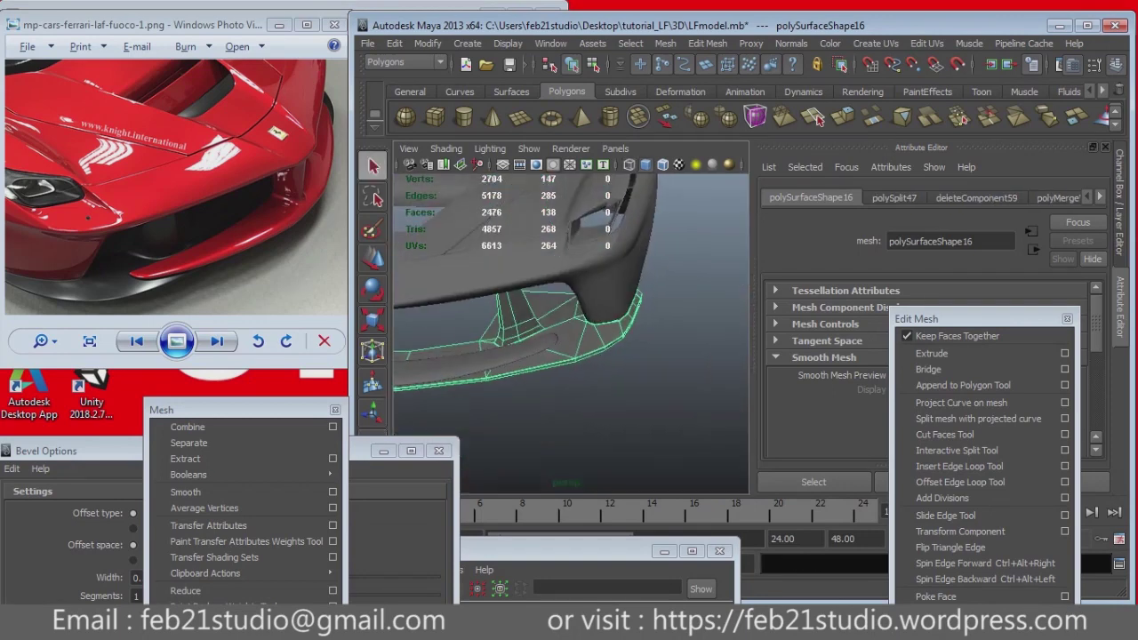
pyautogui.moveTo(933, 318); pyautogui.dragTo(649, 431)
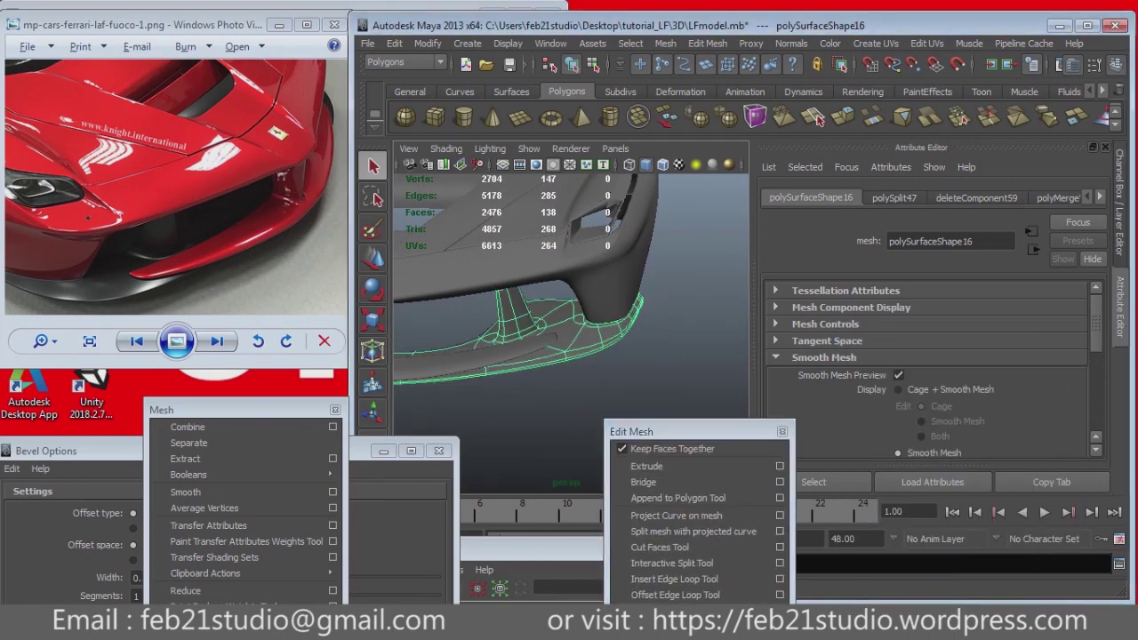
pyautogui.click(534, 427)
pyautogui.moveTo(569, 356)
pyautogui.keyDown('alt'); pyautogui.mouseDown()
pyautogui.moveTo(551, 338)
pyautogui.moveTo(560, 347)
pyautogui.moveTo(533, 356)
pyautogui.mouseUp(); pyautogui.keyUp('alt')
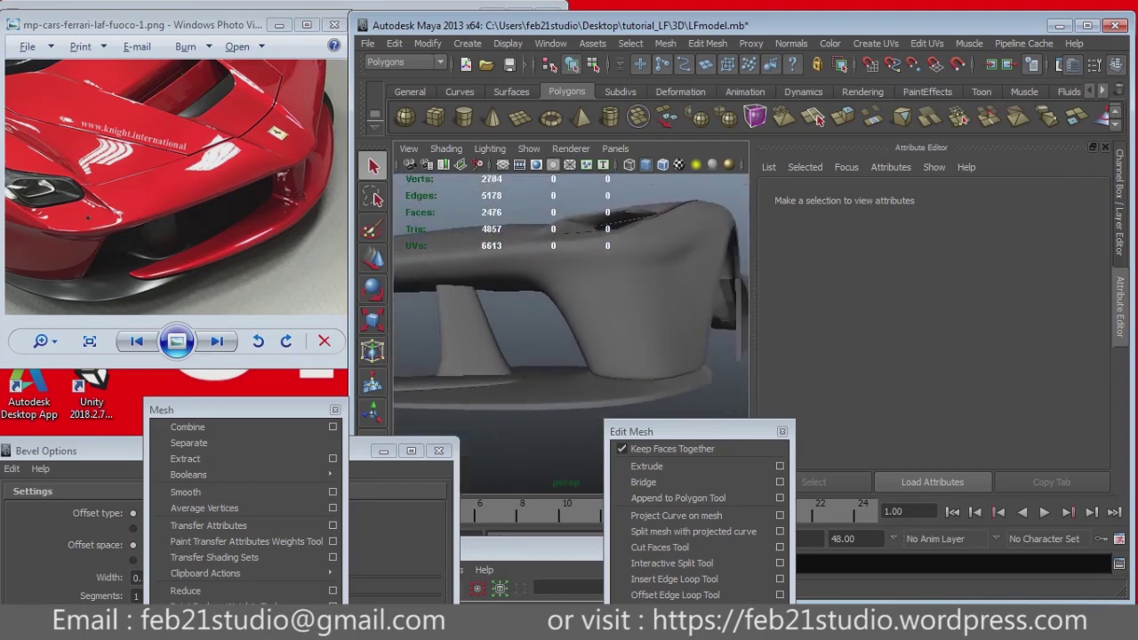
# Step: Orbit the smoothed bumper, then switch to the front view and zoom in on the fin corner
pyautogui.keyDown('alt'); pyautogui.moveTo(569, 293); pyautogui.dragTo(551, 302); pyautogui.keyUp('alt')
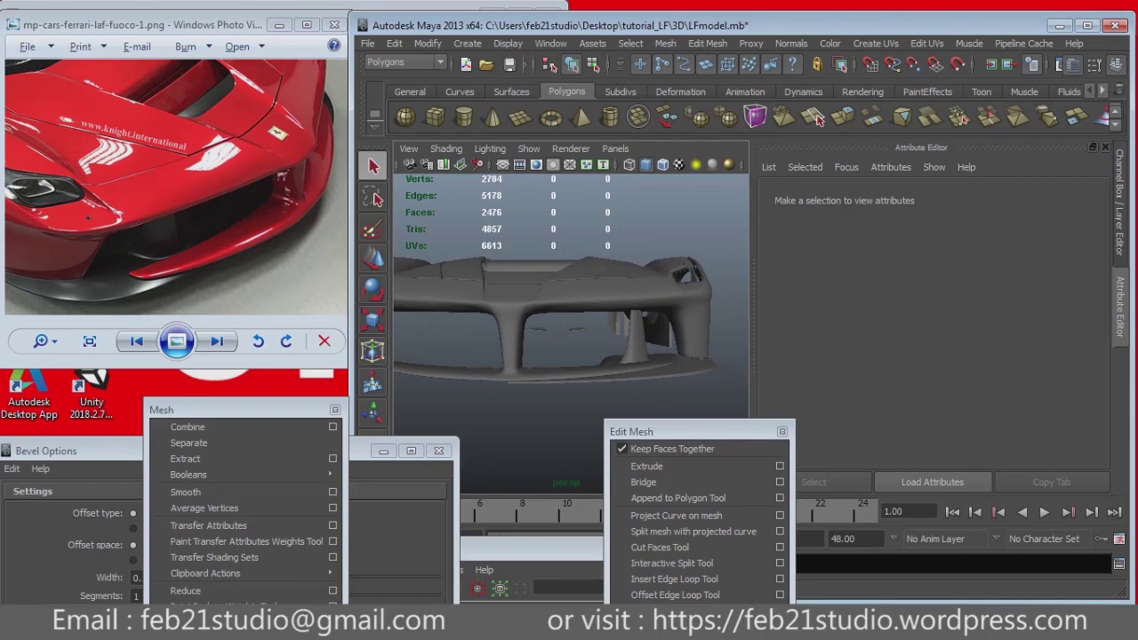
pyautogui.press('space')
pyautogui.scroll(3, 568, 311)
pyautogui.scroll(2, 569, 311)
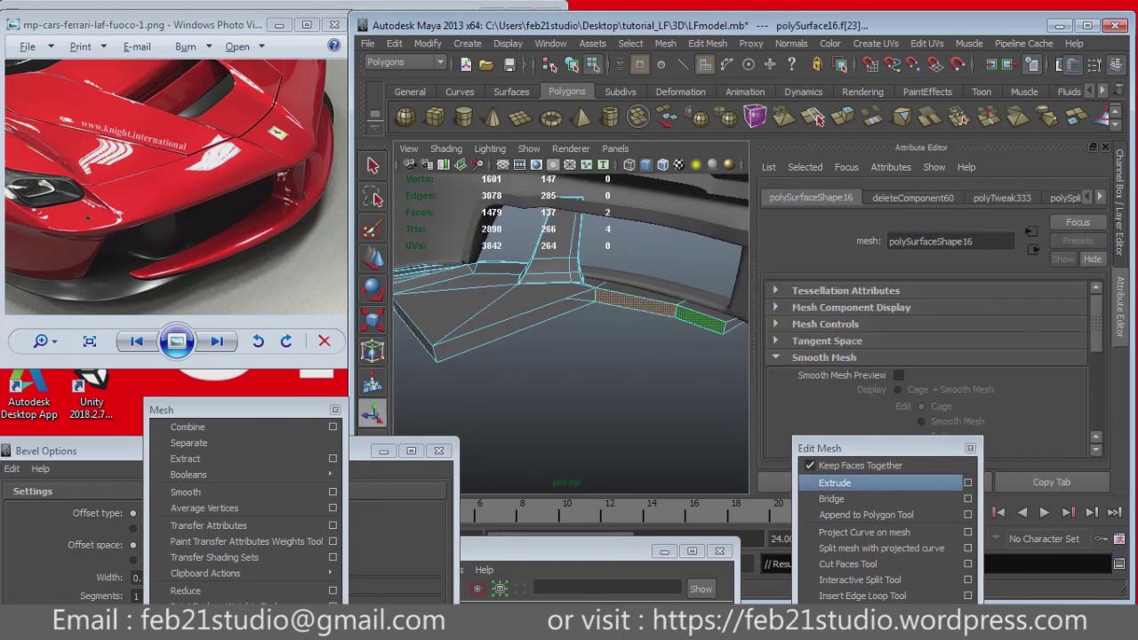
# Step: Extrude the chosen intake faces and frame them in the maximized perspective view
pyautogui.hotkey('ctrl', 'e')
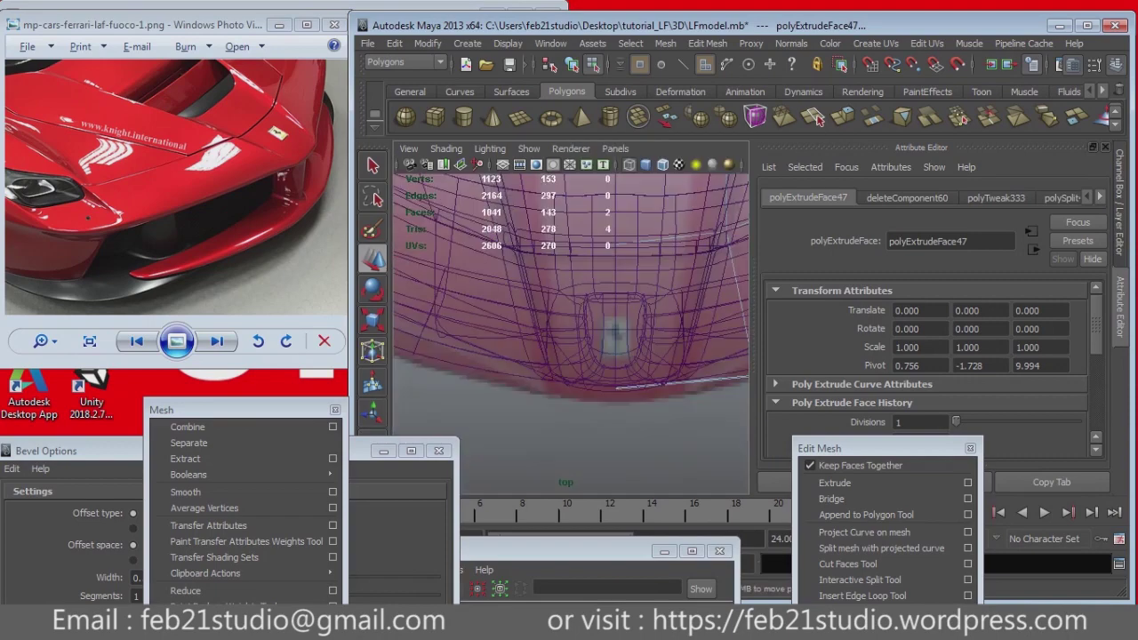
pyautogui.press('space')
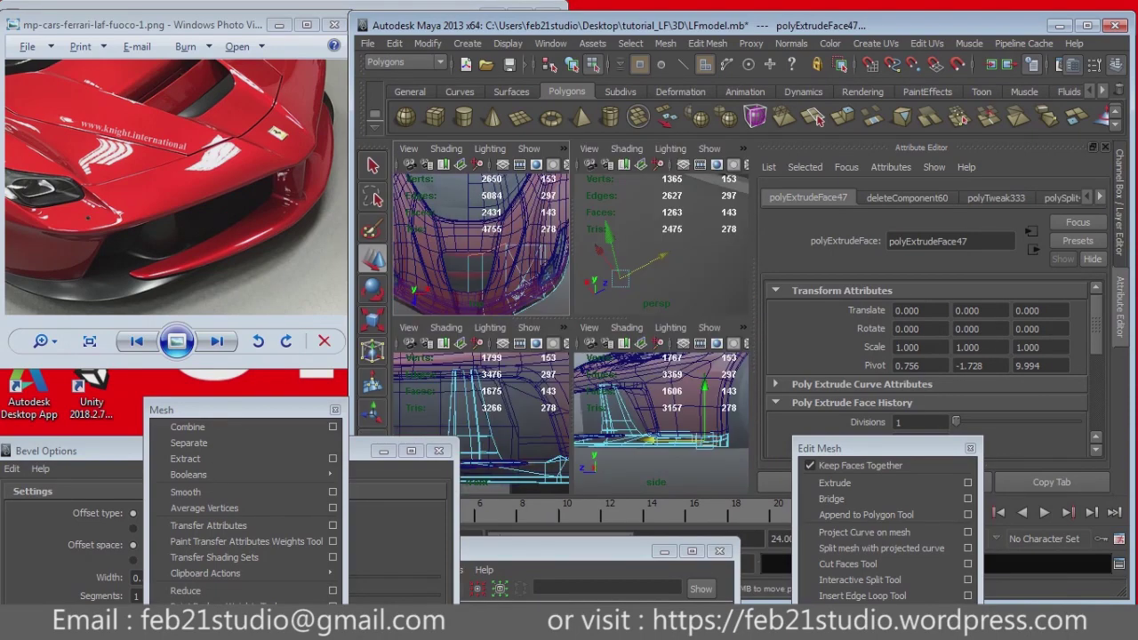
pyautogui.press('space')
pyautogui.press('space')
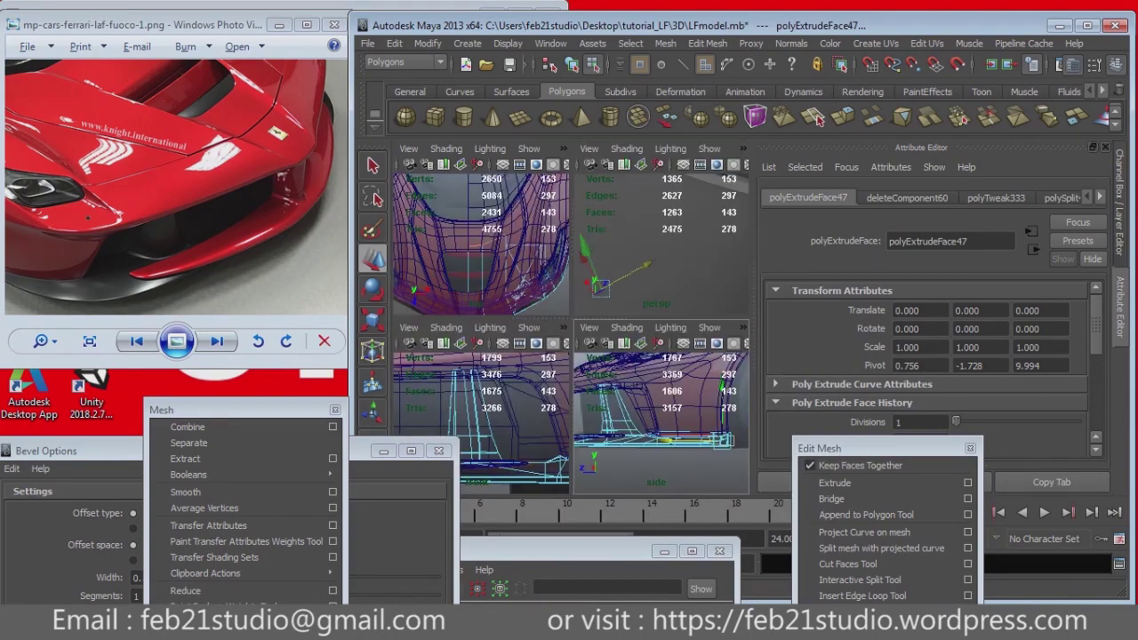
pyautogui.press('space')
pyautogui.hotkey('ctrl', 'a')
pyautogui.press('f')
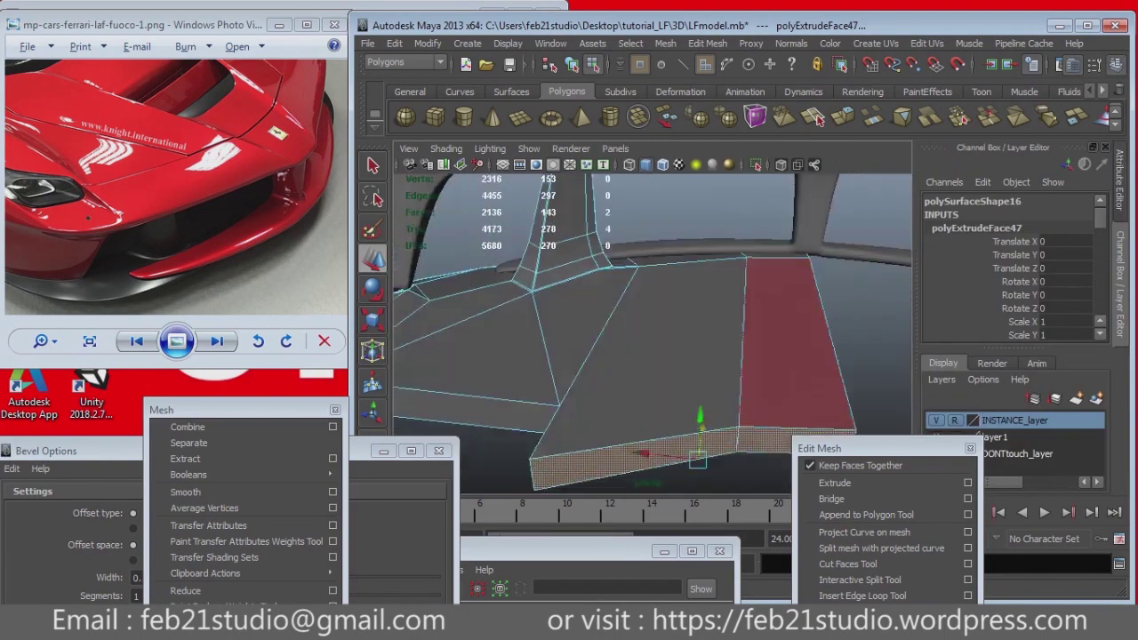
pyautogui.hotkey('ctrl', 'z')
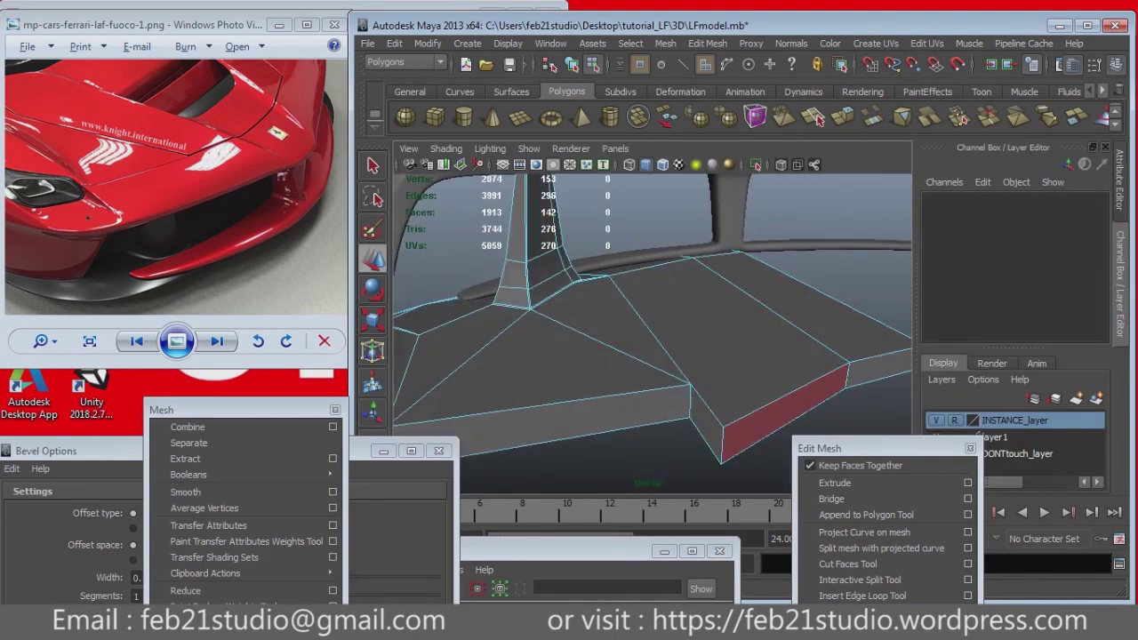
# Step: In wireframe vertex mode, pick the intake corner vertex, then clear the selection
pyautogui.press('4')
pyautogui.press('F9')
pyautogui.click(712, 418)
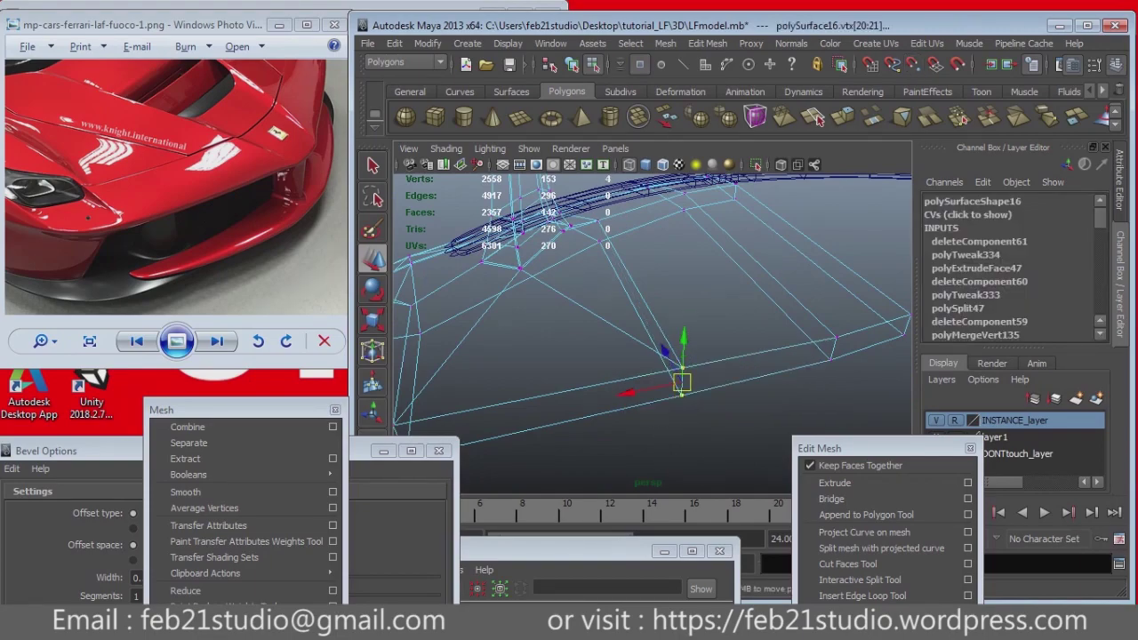
pyautogui.moveTo(826, 448); pyautogui.dragTo(880, 203)
pyautogui.click(884, 562)
# Step: Select the front splitter piece and pick its corner edge pair in edge mode
pyautogui.keyDown('alt'); pyautogui.moveTo(577, 311); pyautogui.dragTo(676, 355); pyautogui.keyUp('alt')
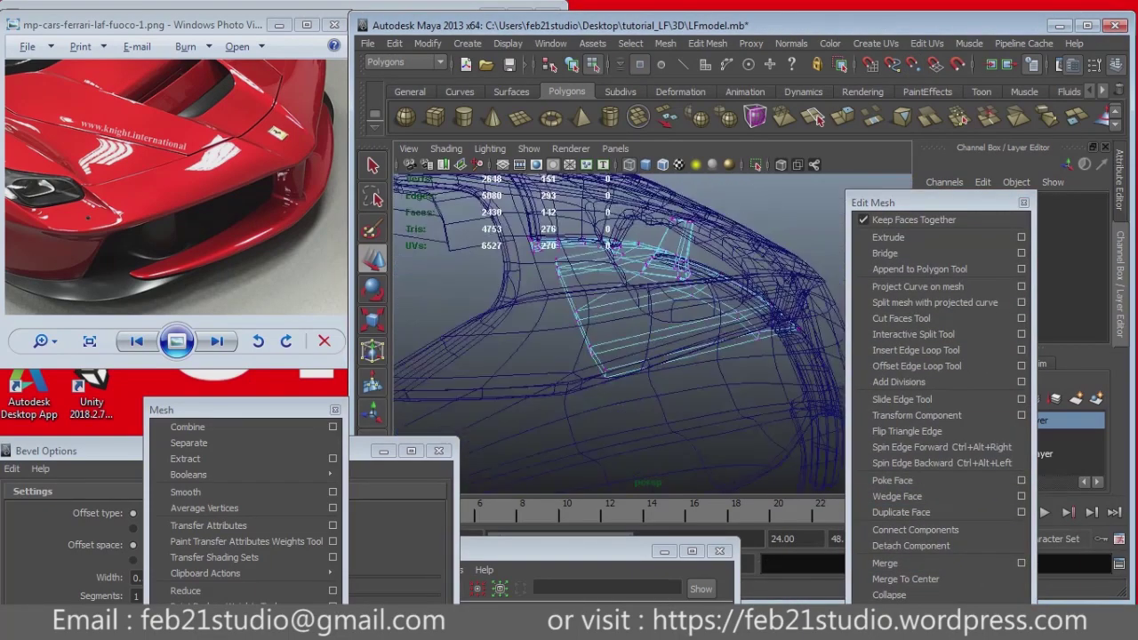
pyautogui.keyDown('alt'); pyautogui.moveTo(623, 312); pyautogui.dragTo(676, 338); pyautogui.keyUp('alt')
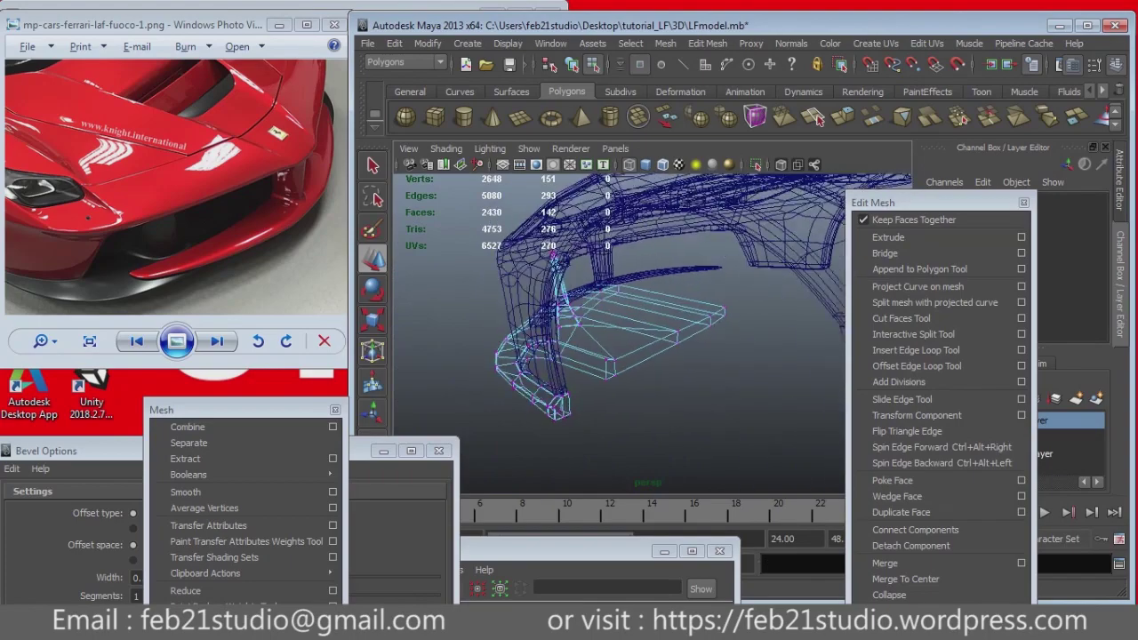
pyautogui.moveTo(622, 311)
pyautogui.keyDown('alt'); pyautogui.mouseDown()
pyautogui.moveTo(675, 338)
pyautogui.moveTo(569, 320)
pyautogui.moveTo(640, 316)
pyautogui.moveTo(693, 329)
pyautogui.moveTo(631, 320)
pyautogui.moveTo(657, 347)
pyautogui.moveTo(640, 329)
pyautogui.moveTo(675, 311)
pyautogui.mouseUp(); pyautogui.keyUp('alt')
pyautogui.click(495, 406)
pyautogui.press('F8')
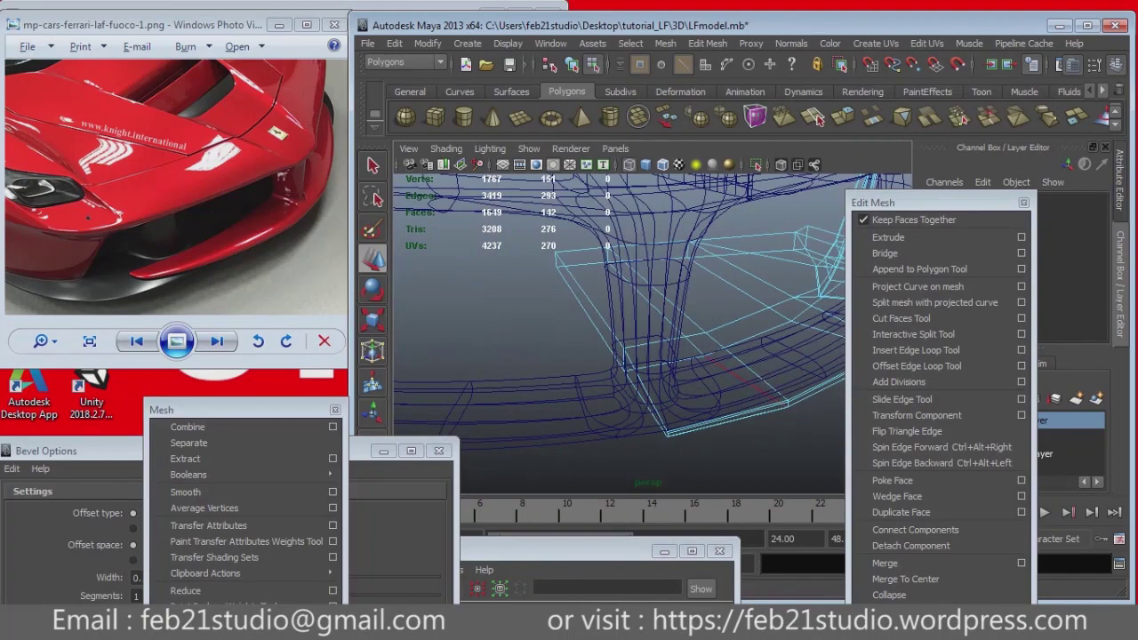
pyautogui.keyDown('alt'); pyautogui.moveTo(622, 338); pyautogui.dragTo(658, 320); pyautogui.keyUp('alt')
pyautogui.click(671, 353)
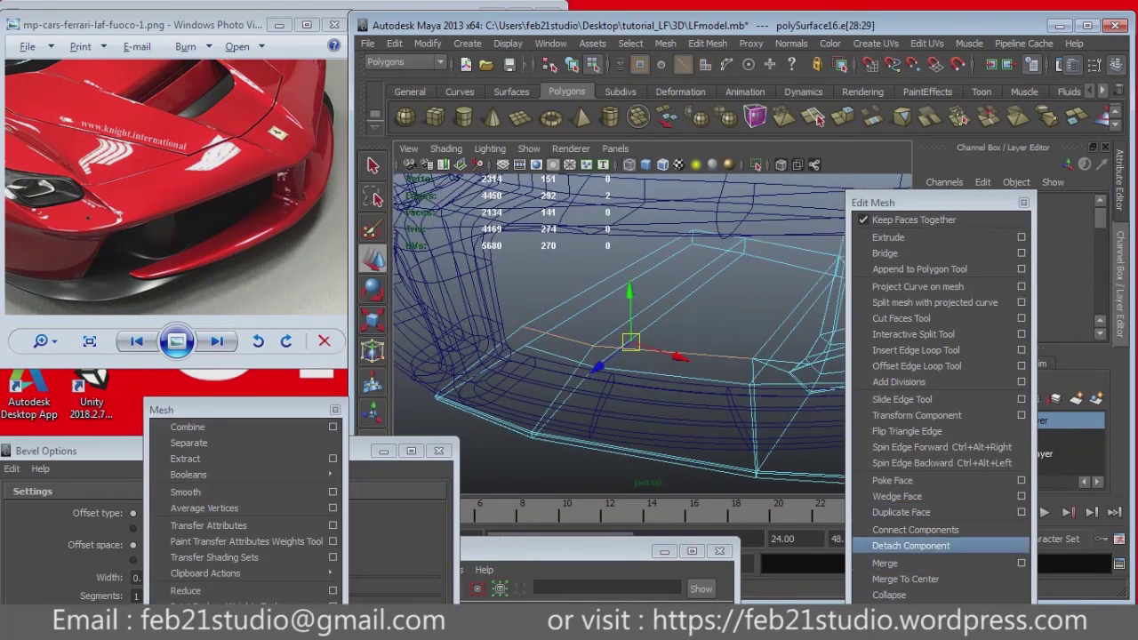
# Step: Bevel the splitter's corner edges, undo, and reapply the bevel at 0.1655 width
pyautogui.click(231, 553)
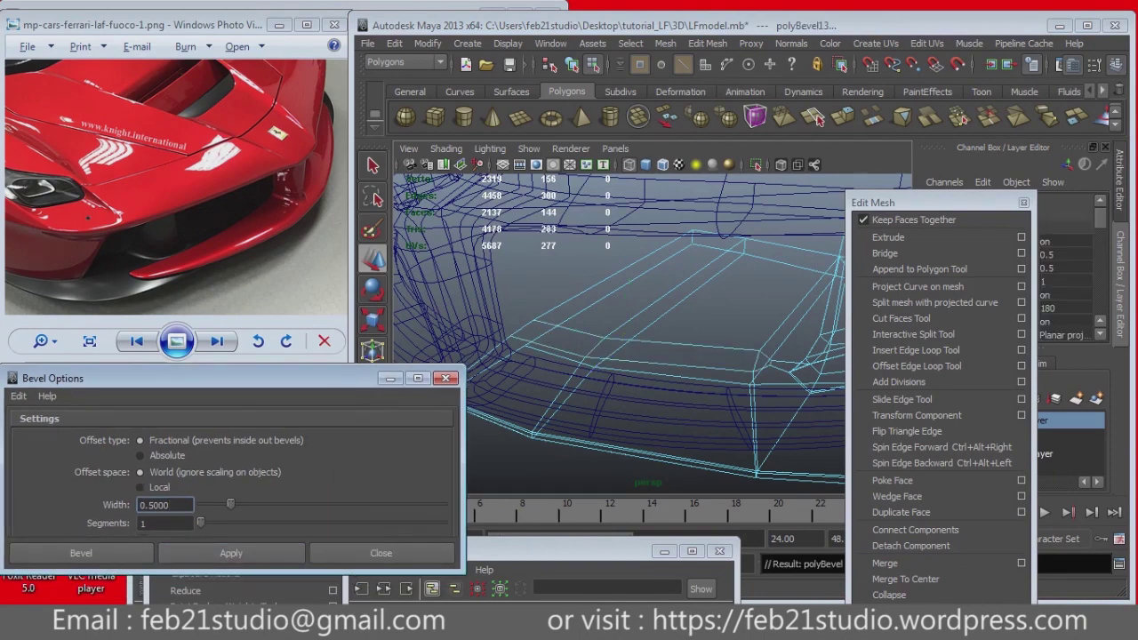
pyautogui.scroll(2, 654, 333)
pyautogui.scroll(2, 653, 333)
pyautogui.scroll(2, 653, 334)
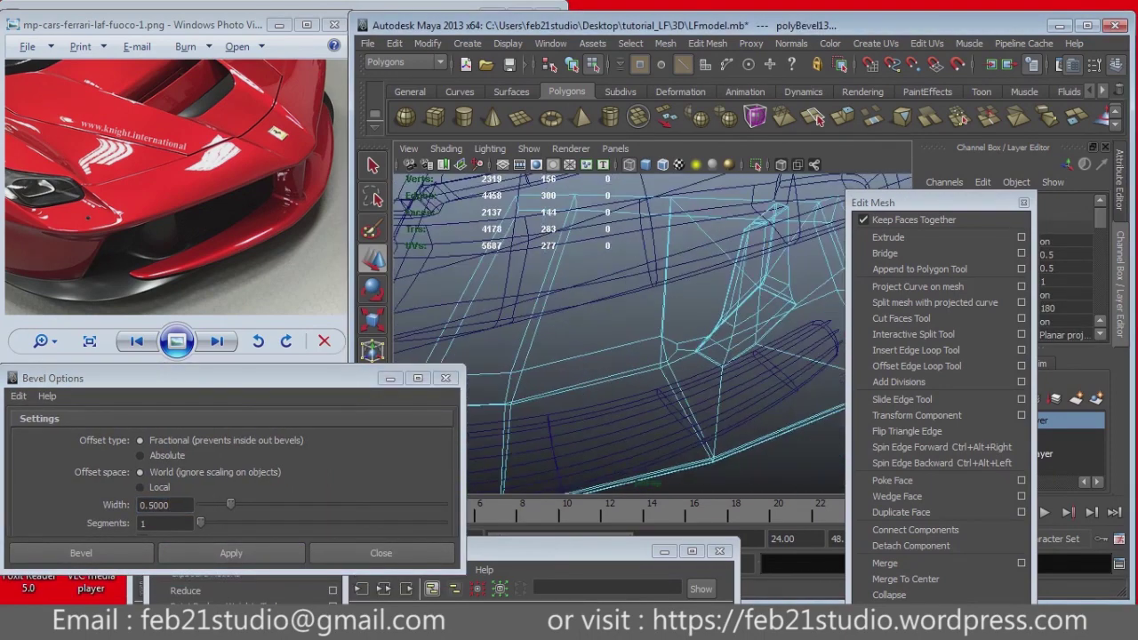
pyautogui.scroll(2, 653, 334)
pyautogui.hotkey('ctrl', 'z')
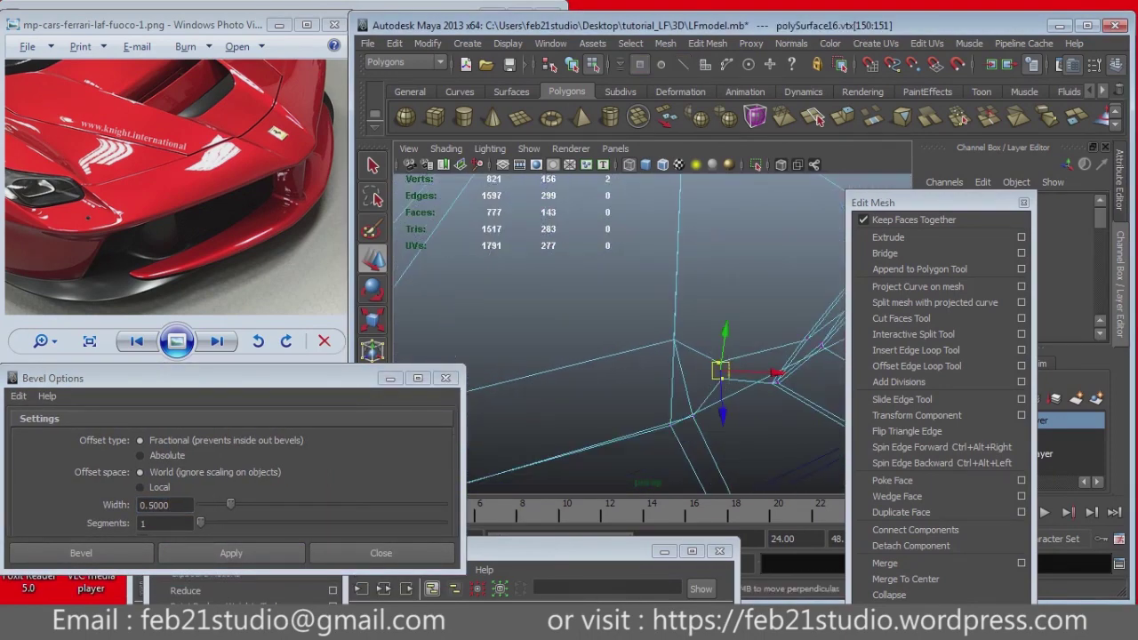
pyautogui.hotkey('ctrl', 'z')
pyautogui.hotkey('ctrl', 'z')
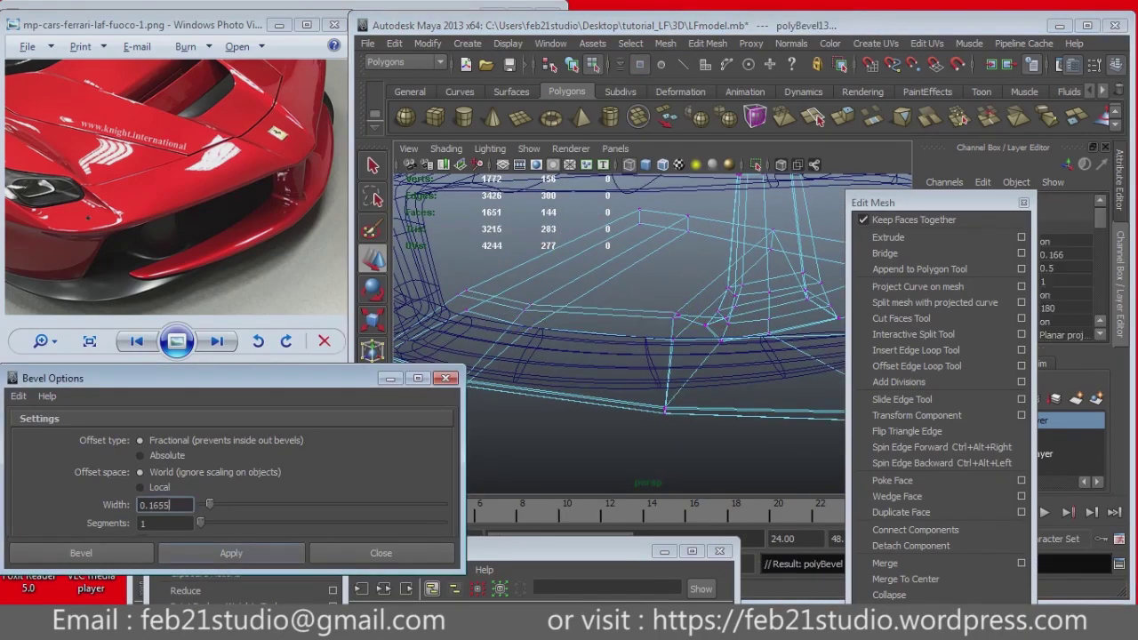
pyautogui.hotkey('ctrl', 'z')
# Step: Frame the bevelled corner and the whole car, then check it smoothed and shaded
pyautogui.press('f')
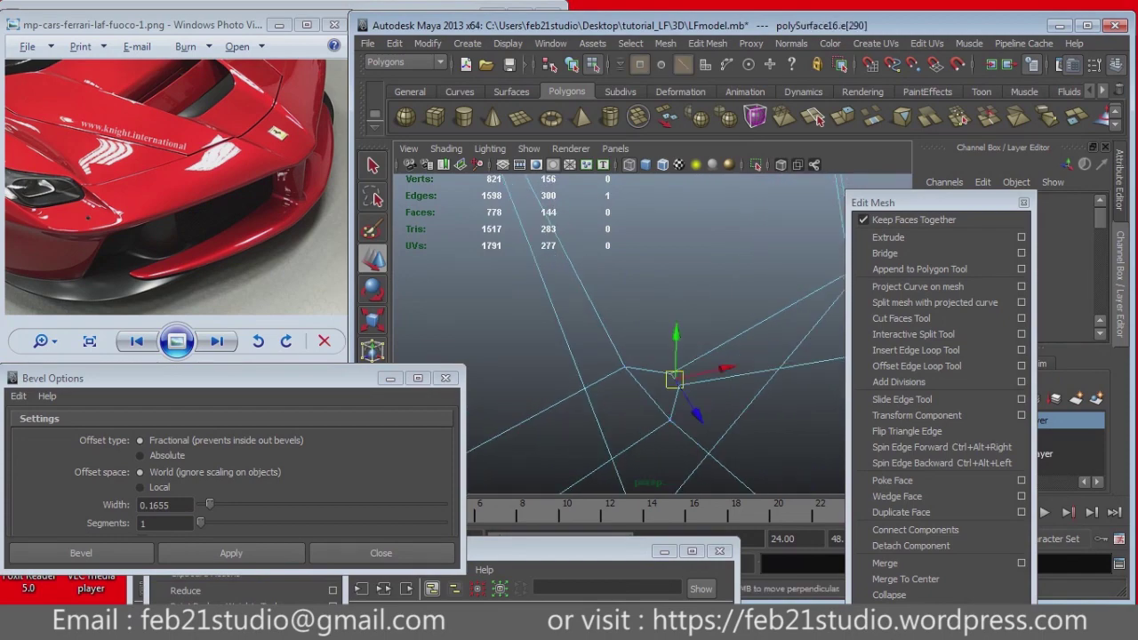
pyautogui.hotkey('ctrl', 'z')
pyautogui.press('f')
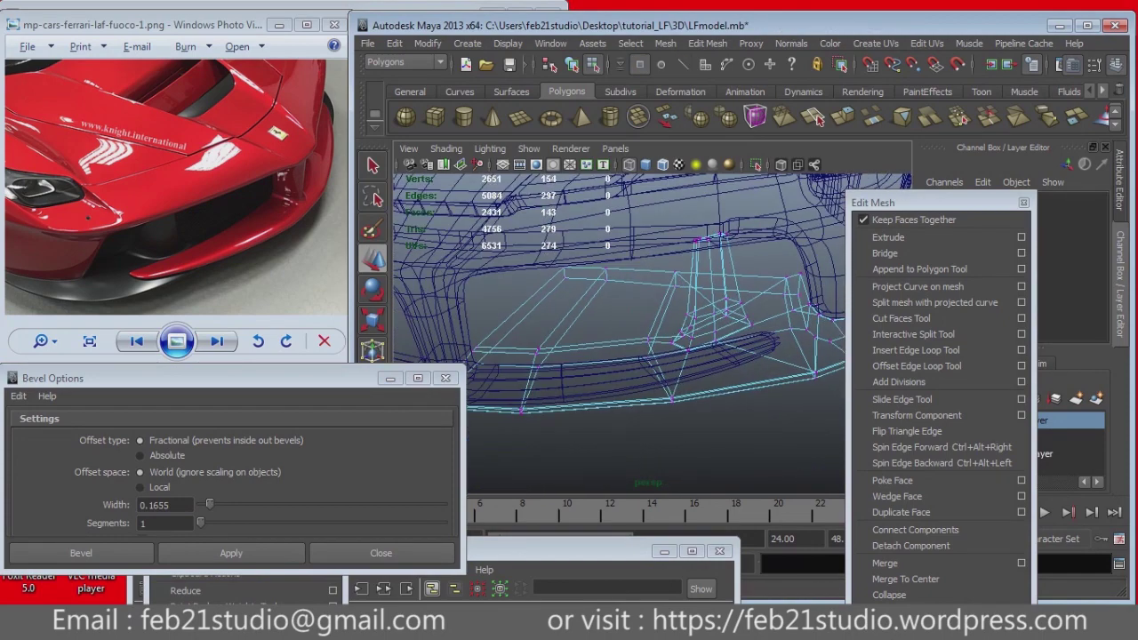
pyautogui.hotkey('ctrl', 'z')
pyautogui.press('f')
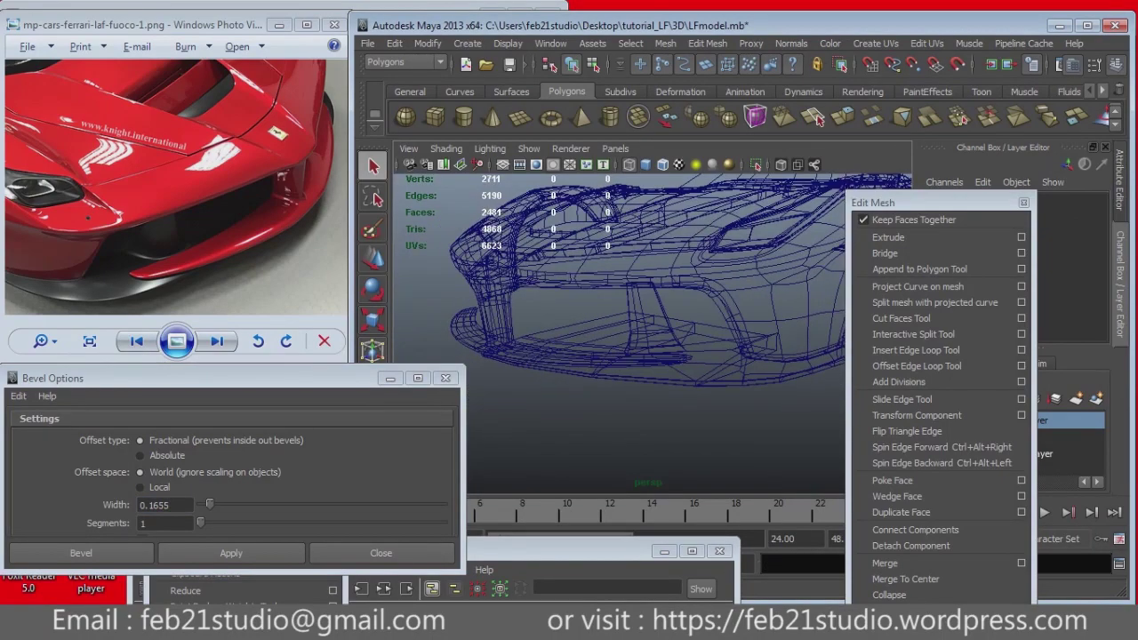
pyautogui.press('5')
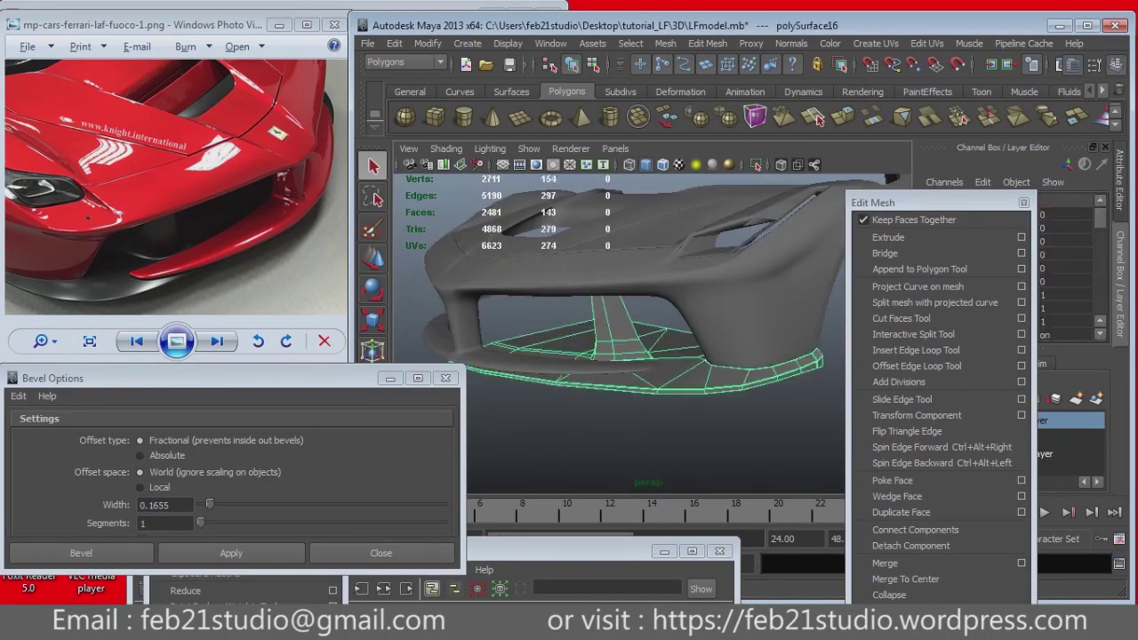
pyautogui.hotkey('ctrl', 'a')
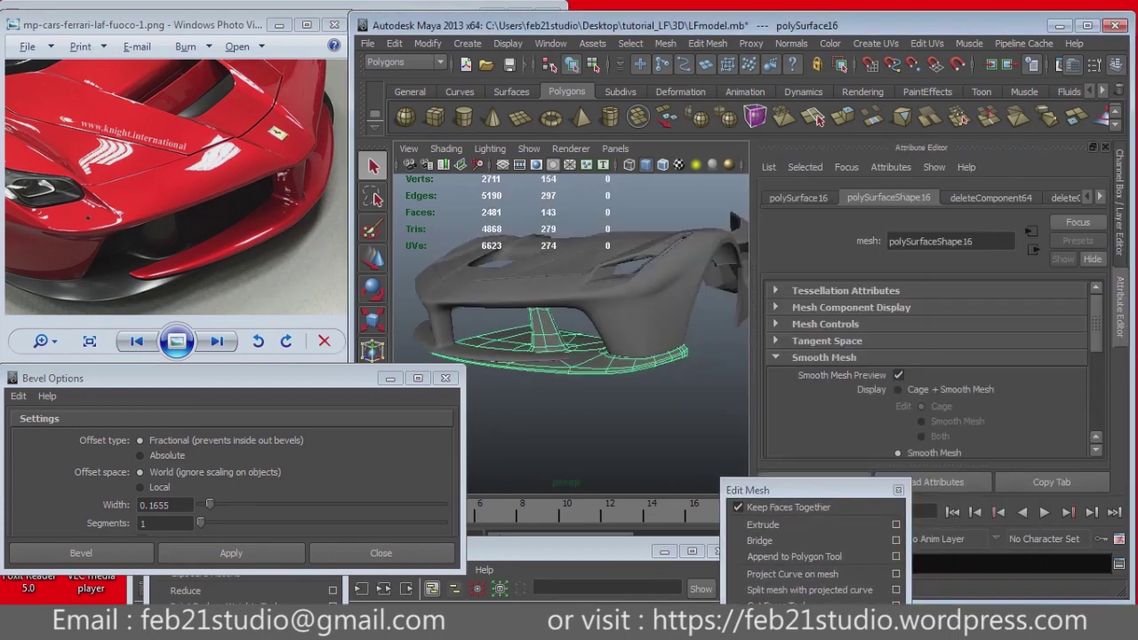
pyautogui.click(818, 120)
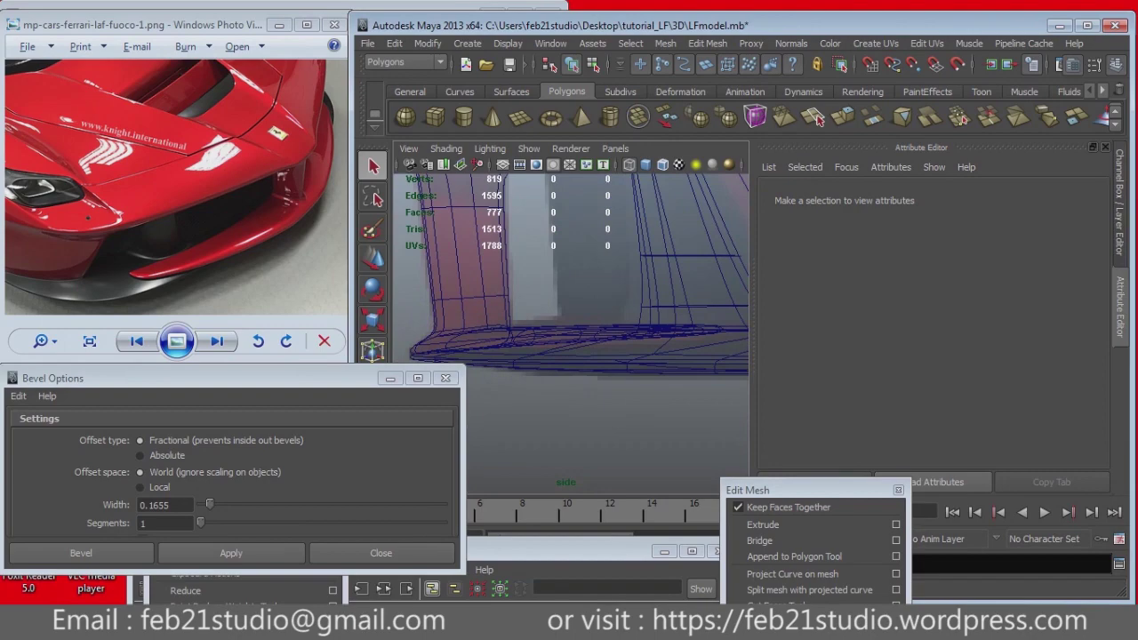
# Step: Open polySurface23's attributes to turn off its Smooth Mesh Preview in the maximized perspective view
pyautogui.hotkey('ctrl', 'a')
pyautogui.press('space')
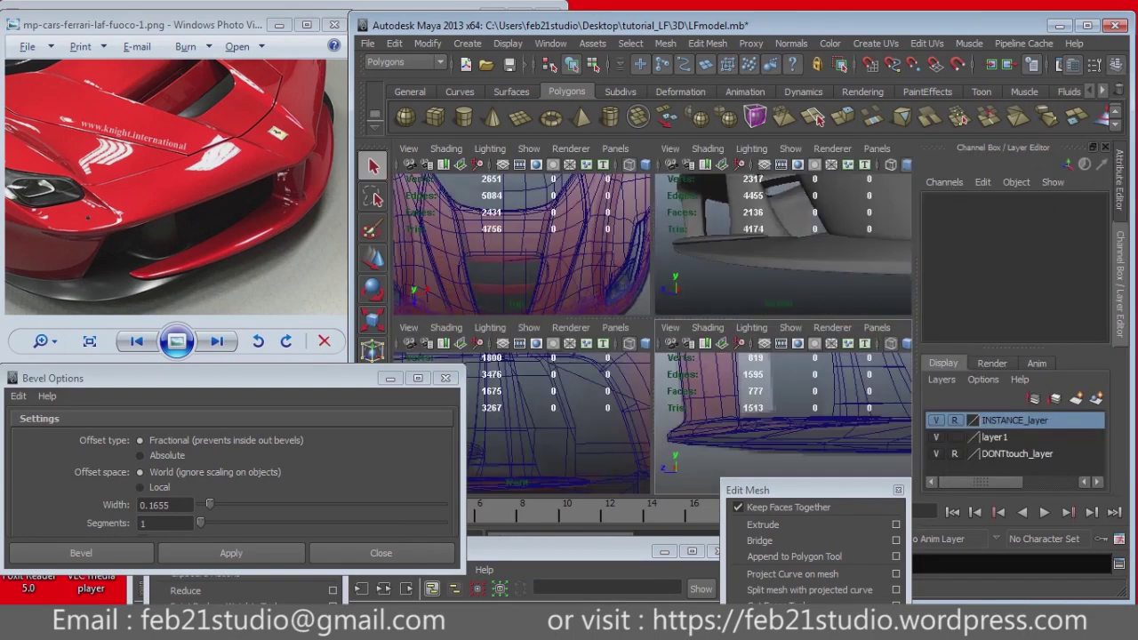
pyautogui.press('space')
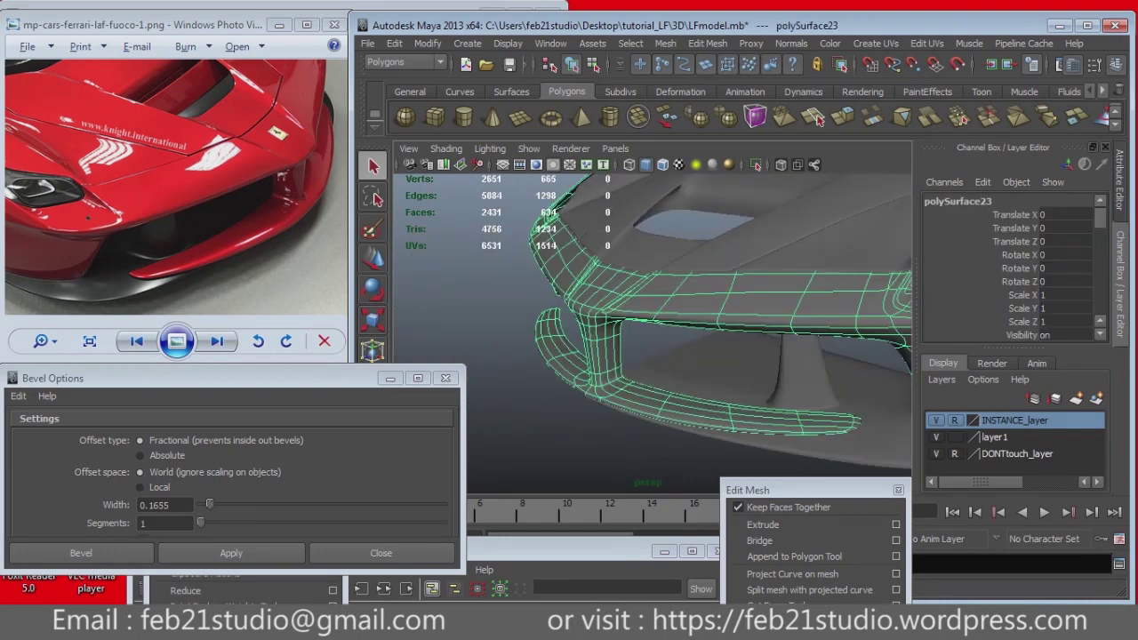
pyautogui.hotkey('ctrl', 'a')
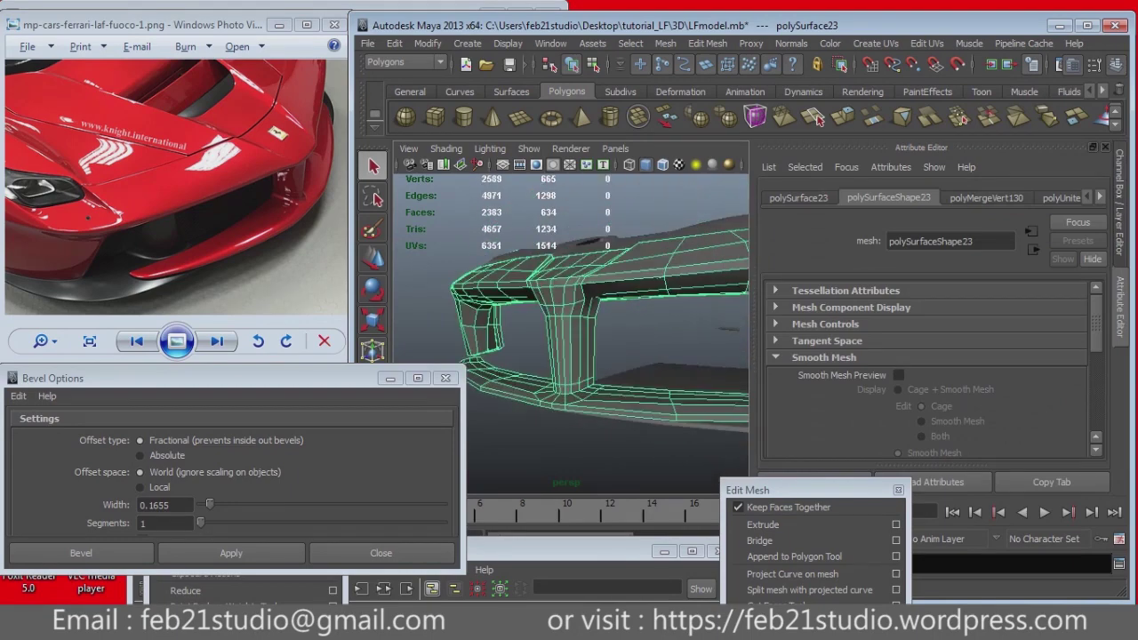
pyautogui.hotkey('ctrl', 'a')
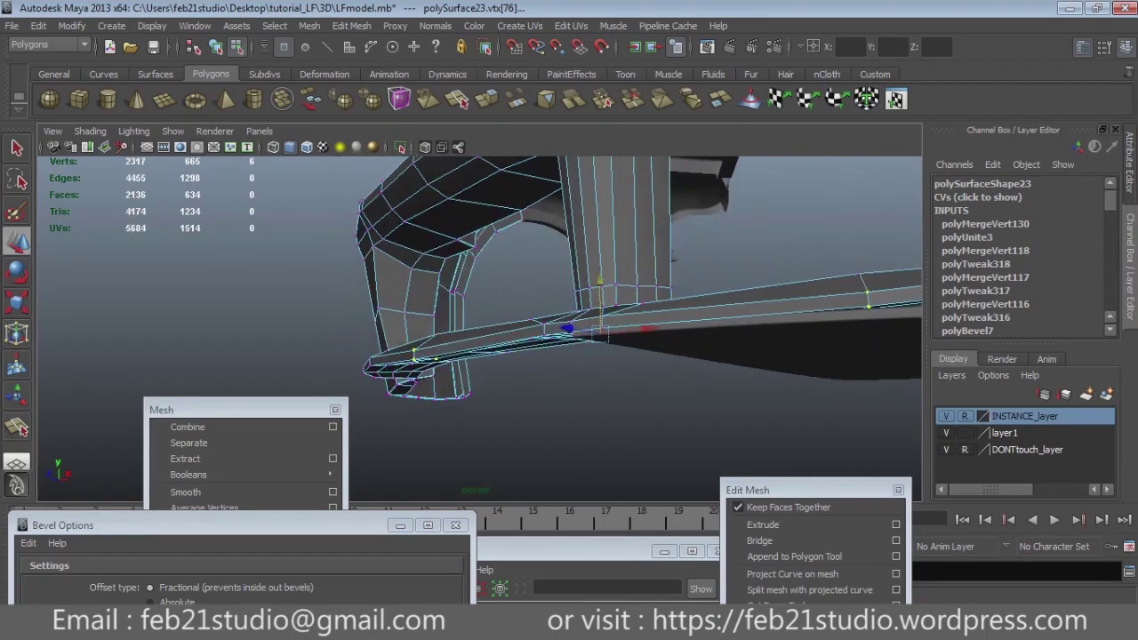
# Step: Compare side and perspective views of the bumper rail and select a vertex at its end
pyautogui.press('space')
pyautogui.press('space')
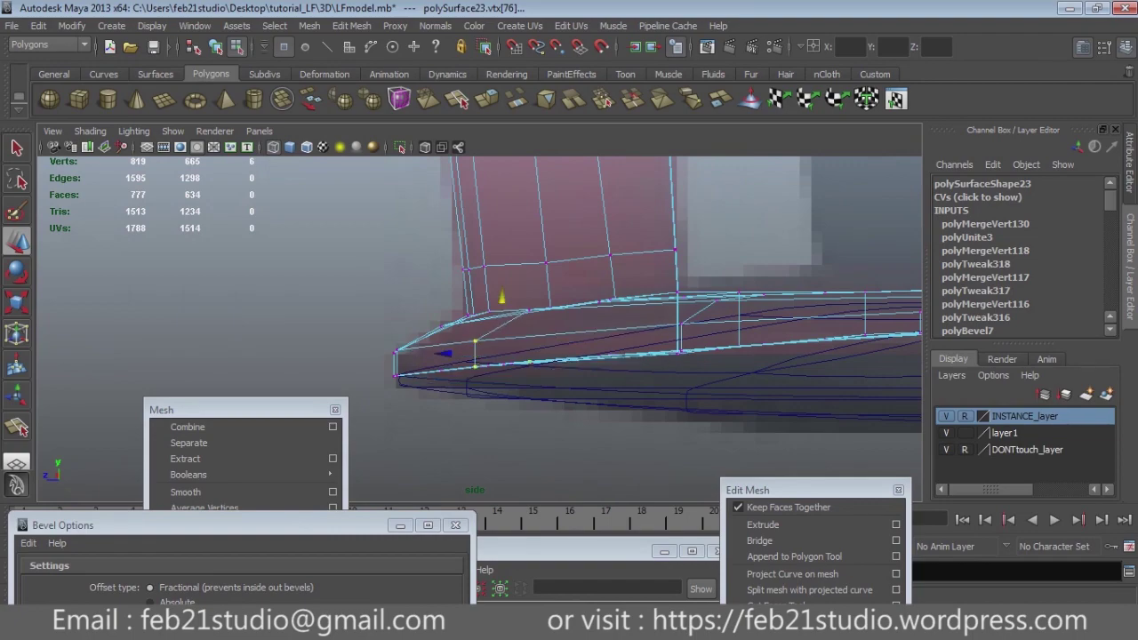
pyautogui.press('space')
pyautogui.press('space')
pyautogui.keyDown('alt'); pyautogui.moveTo(480, 320); pyautogui.dragTo(569, 302); pyautogui.keyUp('alt')
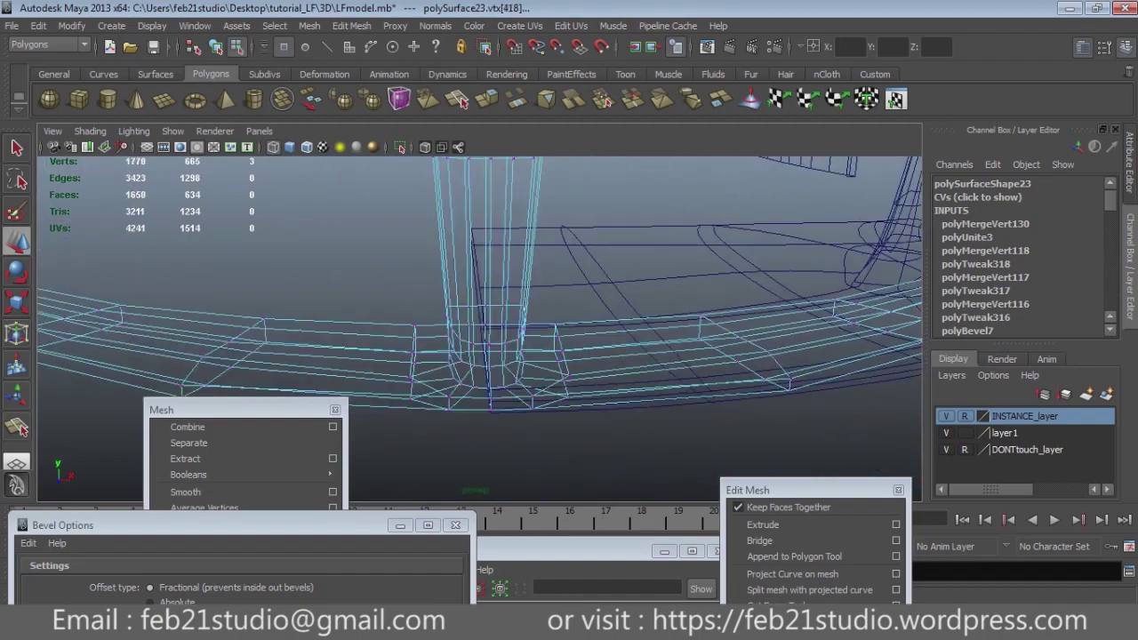
pyautogui.press('space')
pyautogui.press('space')
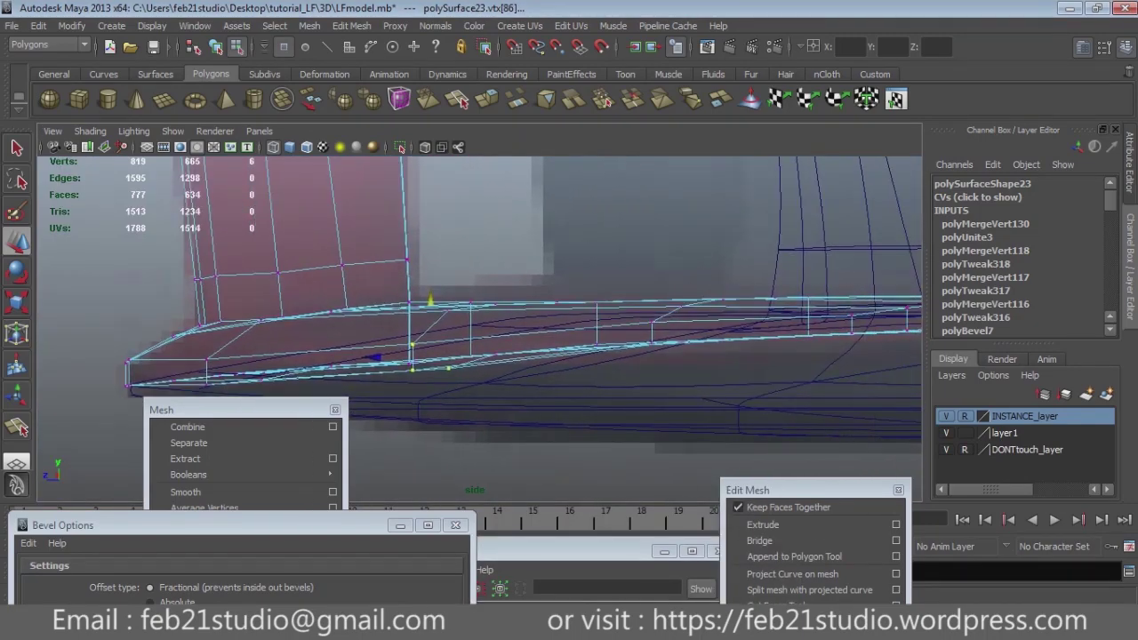
pyautogui.press('space')
pyautogui.press('space')
pyautogui.keyDown('alt'); pyautogui.moveTo(480, 320); pyautogui.dragTo(551, 337); pyautogui.keyUp('alt')
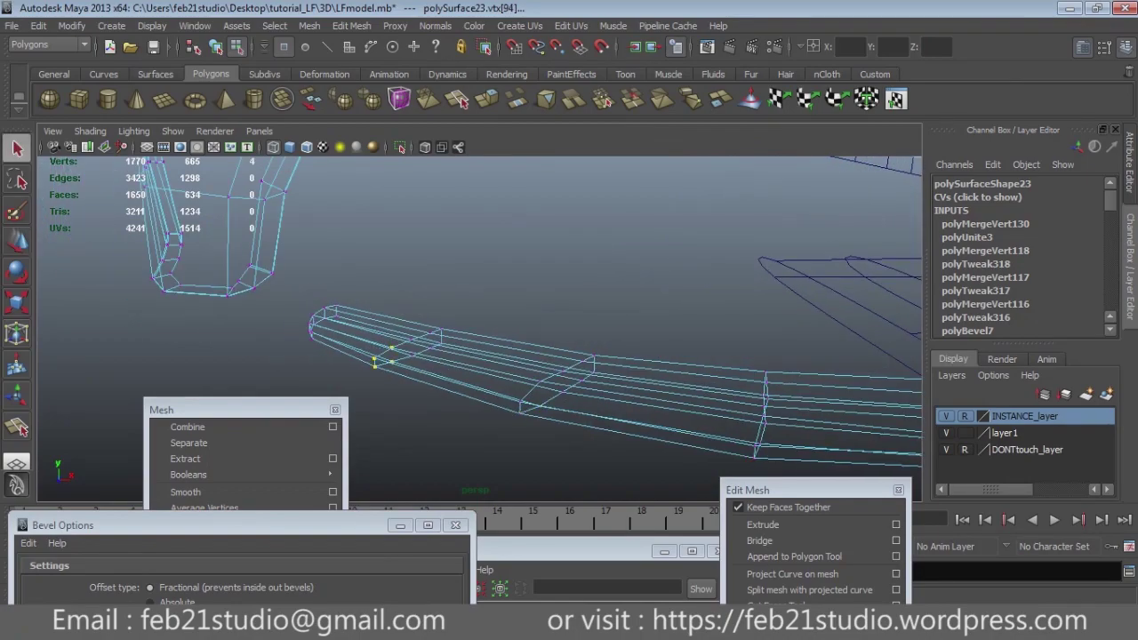
pyautogui.click(374, 362)
pyautogui.keyDown('alt'); pyautogui.moveTo(374, 361); pyautogui.dragTo(533, 356); pyautogui.keyUp('alt')
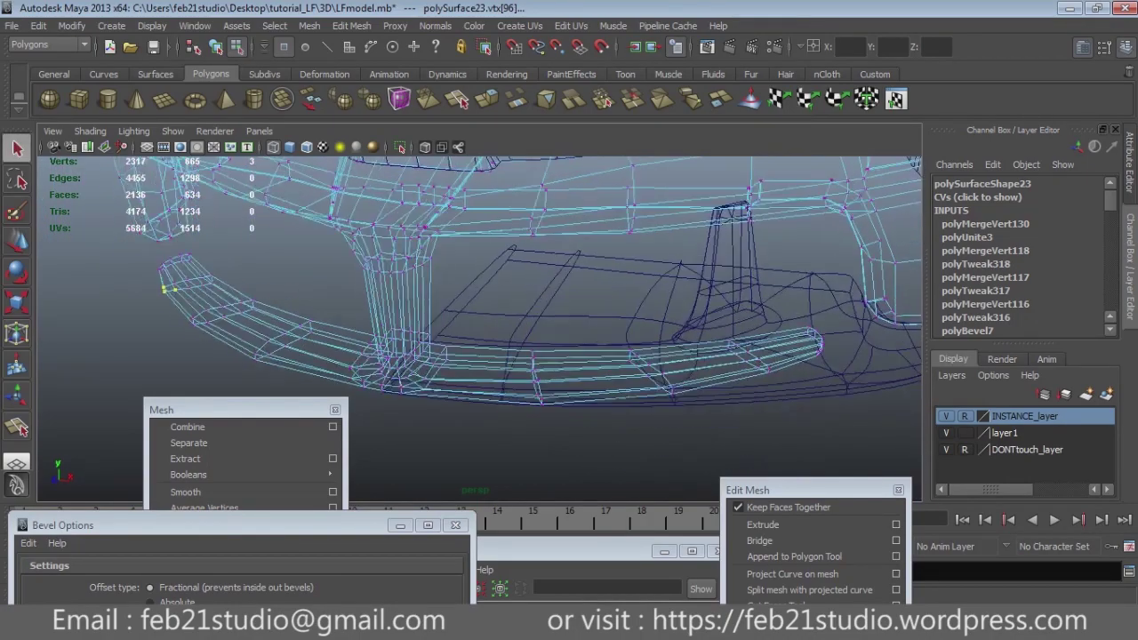
pyautogui.keyDown('alt'); pyautogui.moveTo(693, 400); pyautogui.dragTo(835, 395); pyautogui.keyUp('alt')
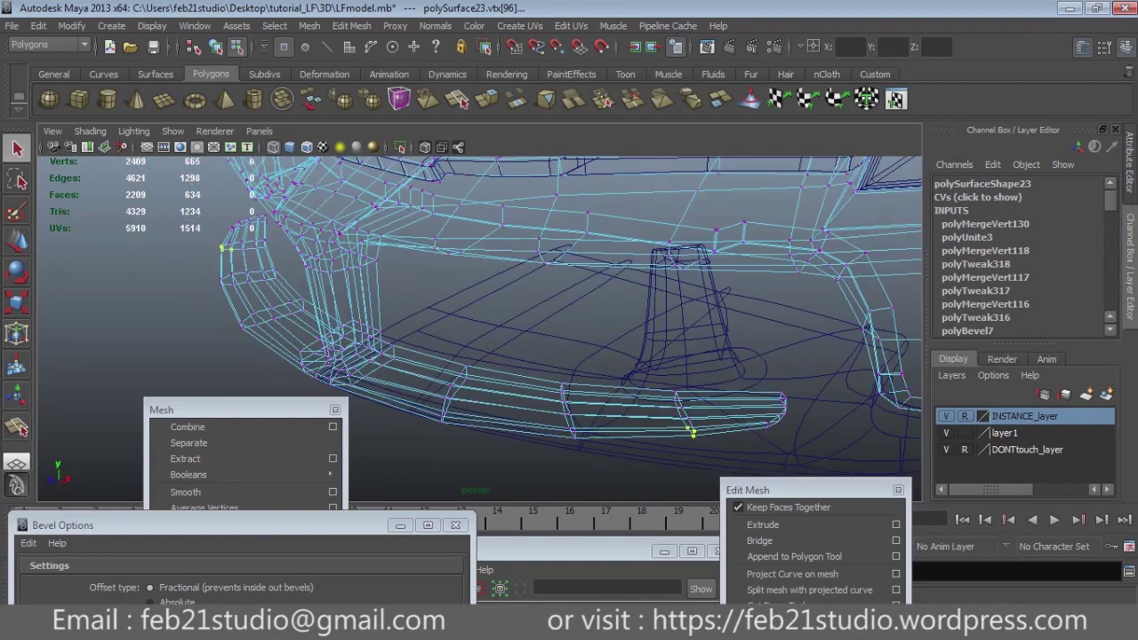
# Step: In side view, marquee-select the vertices at the rail's rear end
pyautogui.press('space')
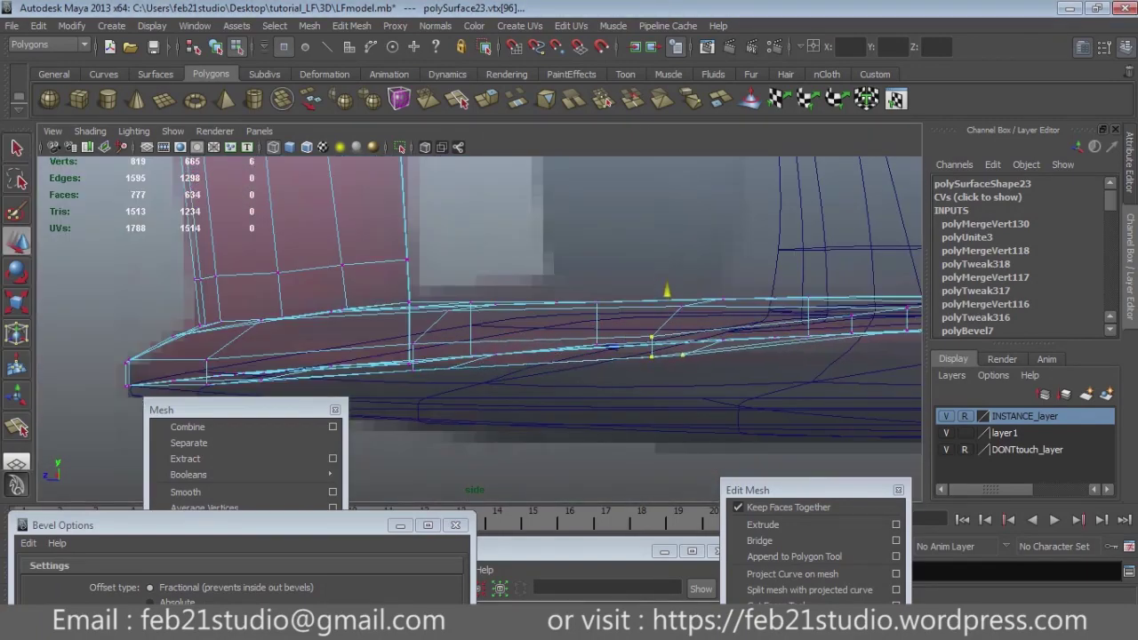
pyautogui.keyDown('alt'); pyautogui.moveTo(611, 343); pyautogui.dragTo(650, 352, button='middle'); pyautogui.keyUp('alt')
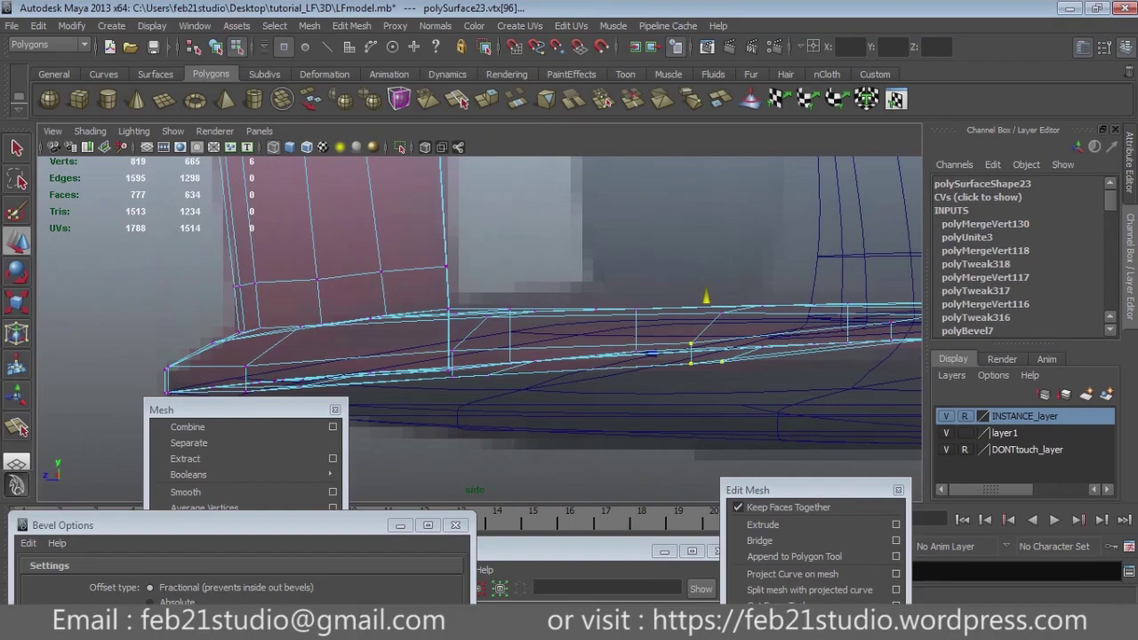
pyautogui.press('space')
pyautogui.moveTo(650, 352)
pyautogui.keyDown('alt'); pyautogui.mouseDown()
pyautogui.moveTo(769, 189)
pyautogui.moveTo(711, 169)
pyautogui.mouseUp(); pyautogui.keyUp('alt')
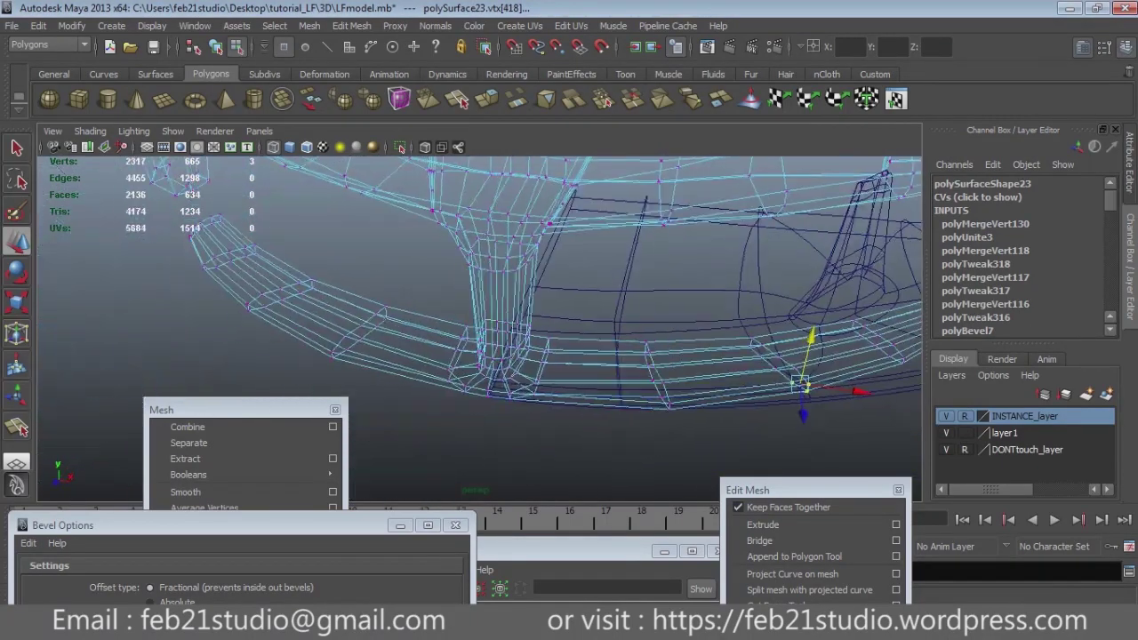
pyautogui.press('space')
pyautogui.press('space')
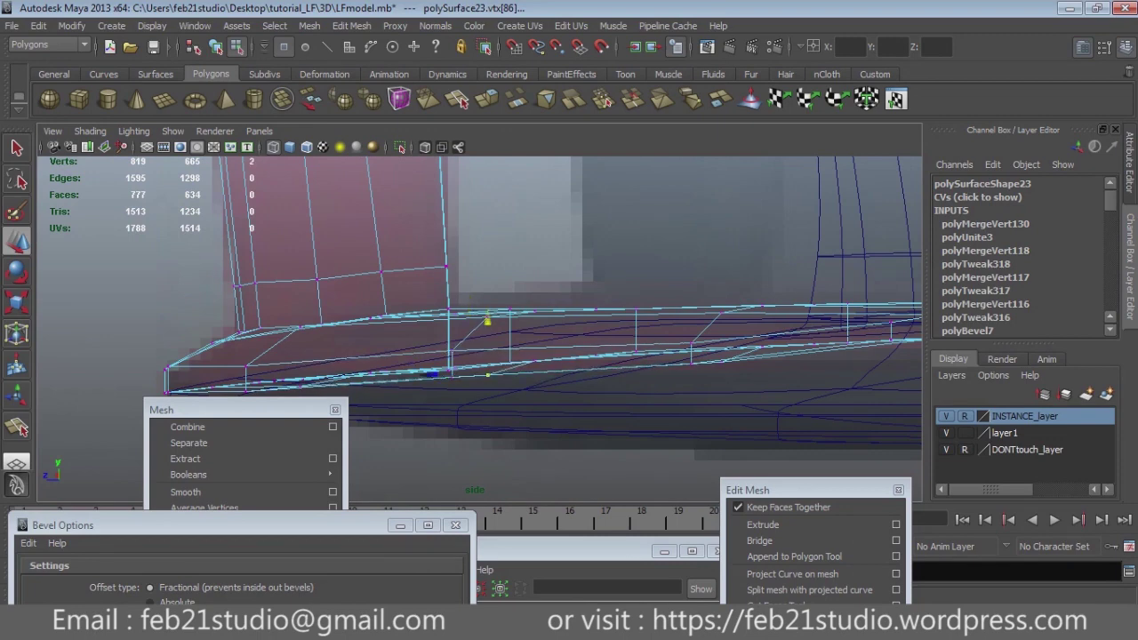
pyautogui.keyDown('alt'); pyautogui.moveTo(429, 374); pyautogui.dragTo(355, 347); pyautogui.keyUp('alt')
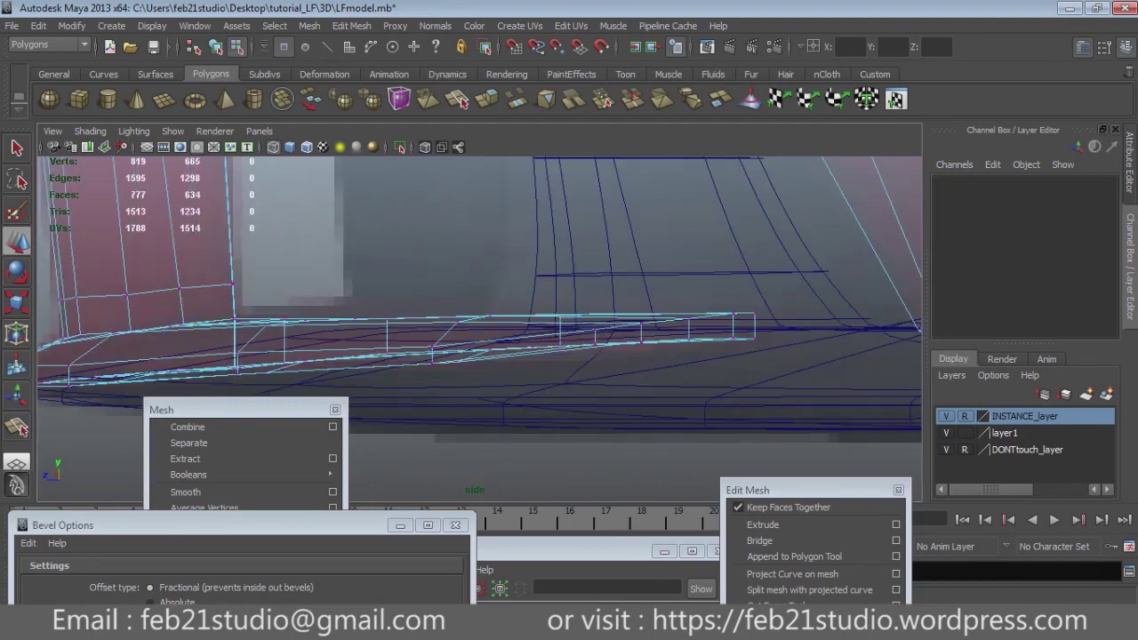
pyautogui.moveTo(609, 325); pyautogui.dragTo(540, 337)
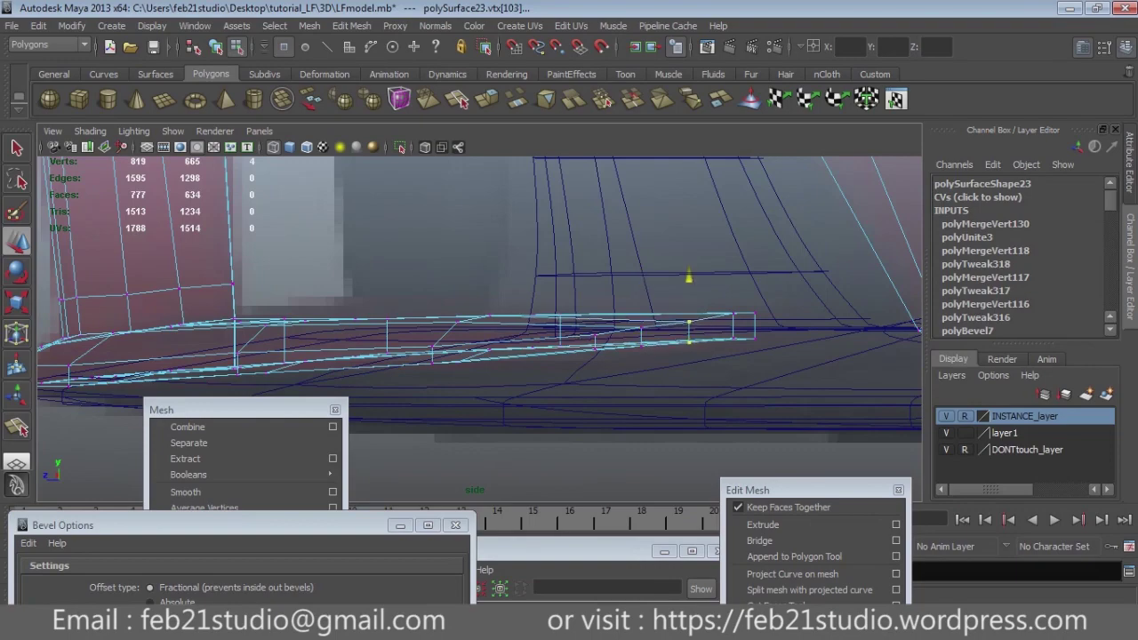
# Step: Switch to smooth-shaded object mode and select the body lip mesh polySurface16
pyautogui.keyDown('alt'); pyautogui.moveTo(533, 338); pyautogui.dragTo(498, 320); pyautogui.keyUp('alt')
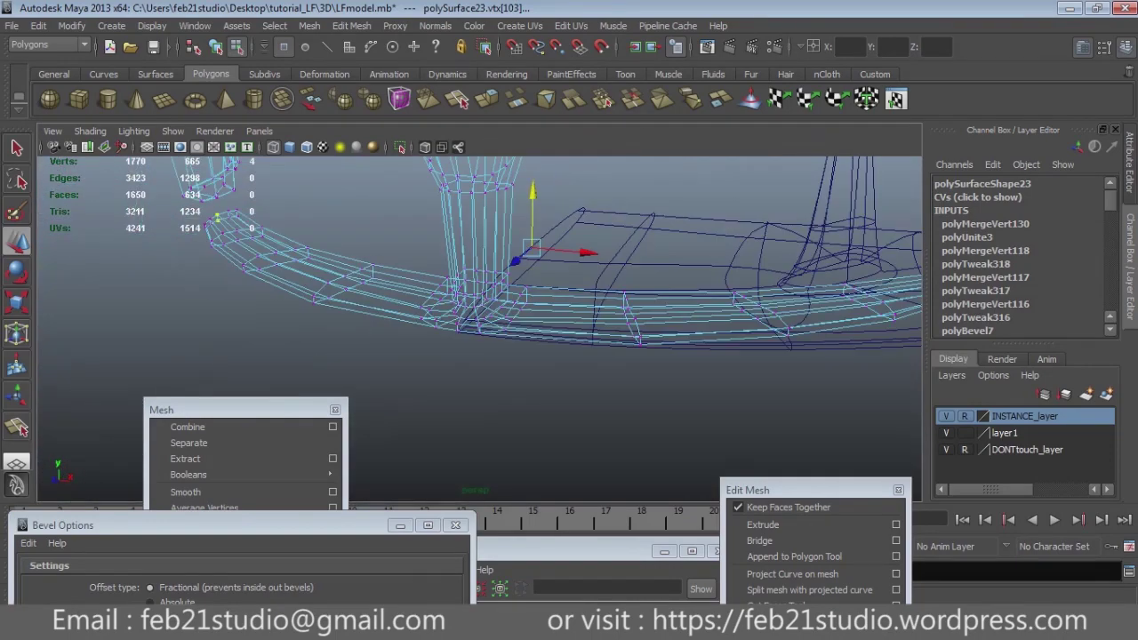
pyautogui.press('5')
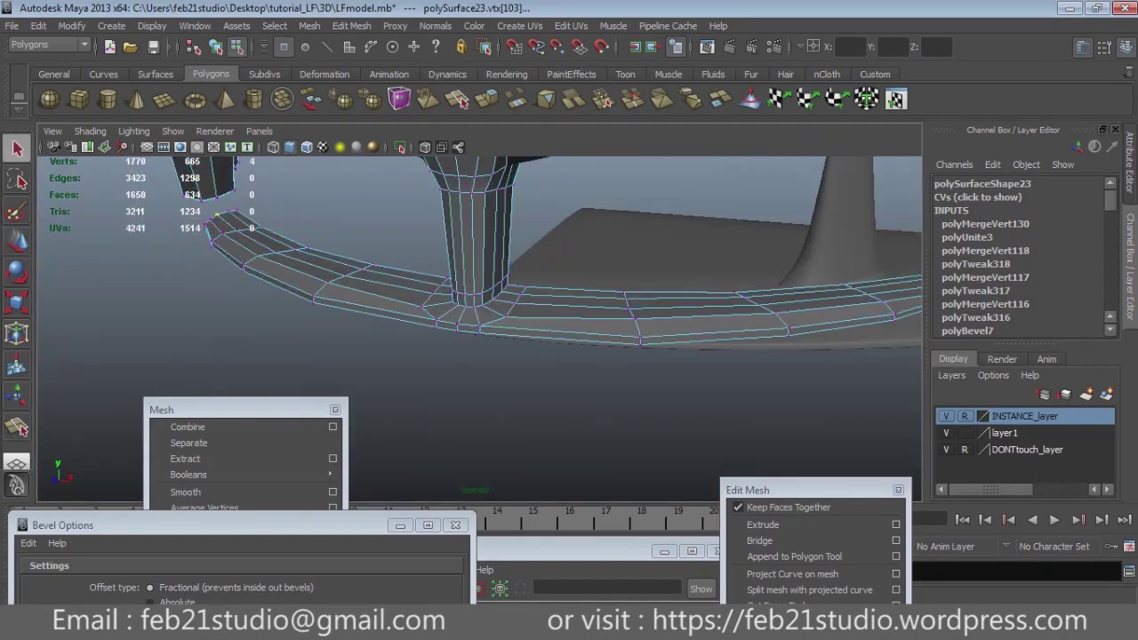
pyautogui.press('F8')
pyautogui.hotkey('ctrl', 'a')
pyautogui.keyDown('alt'); pyautogui.moveTo(534, 337); pyautogui.dragTo(498, 320); pyautogui.keyUp('alt')
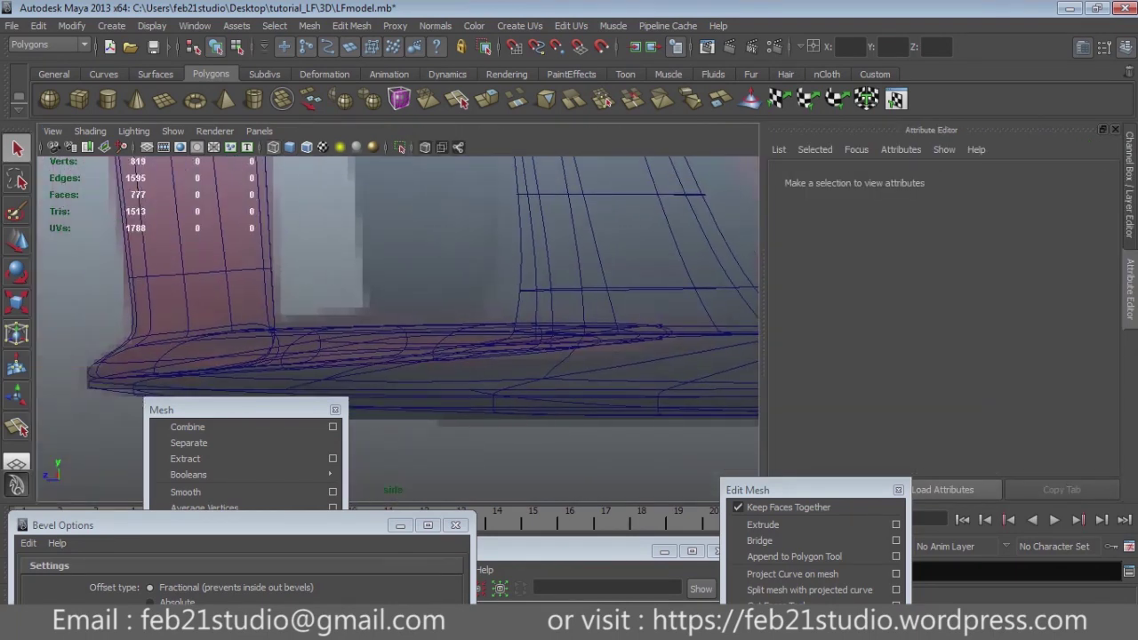
pyautogui.click(498, 293)
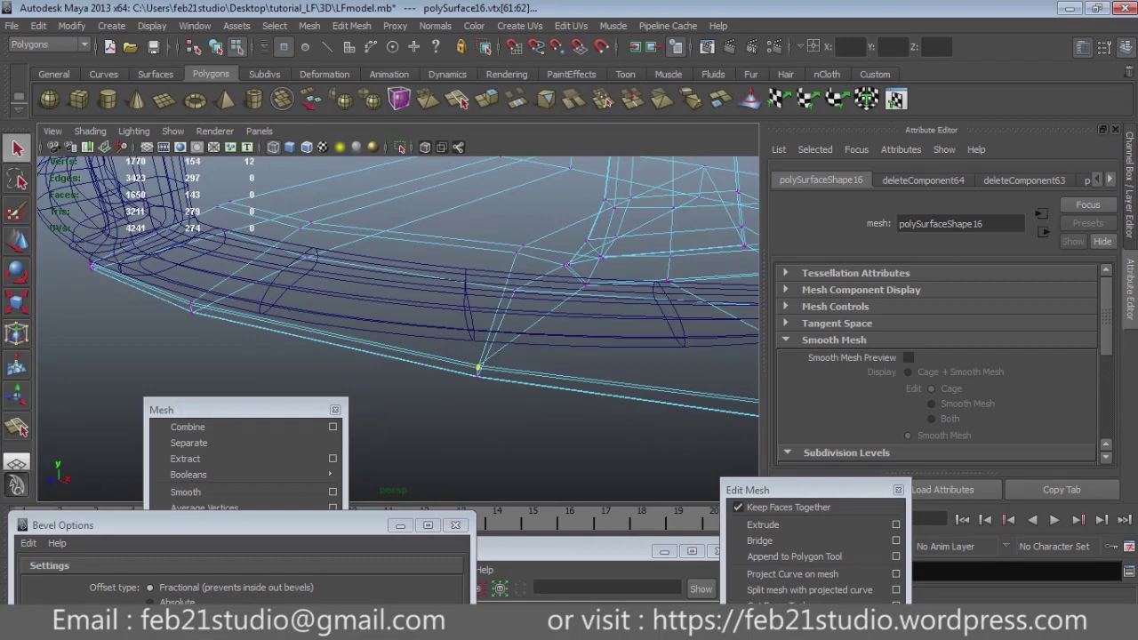
# Step: Maximize the side view and move the lip's edge vertices into line
pyautogui.press('space')
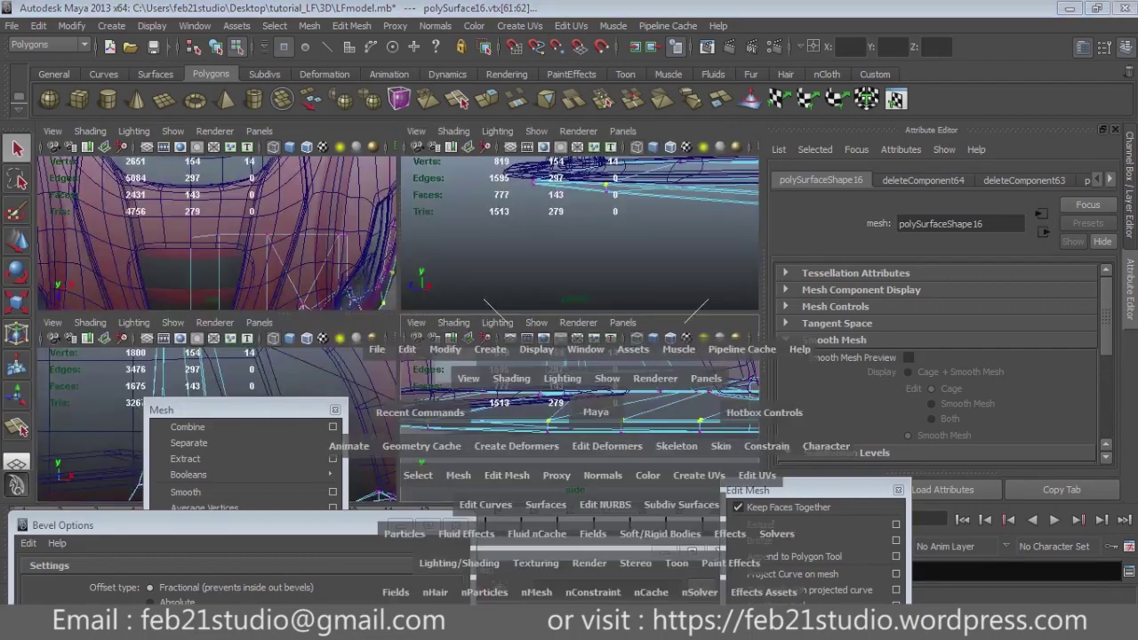
pyautogui.press('space')
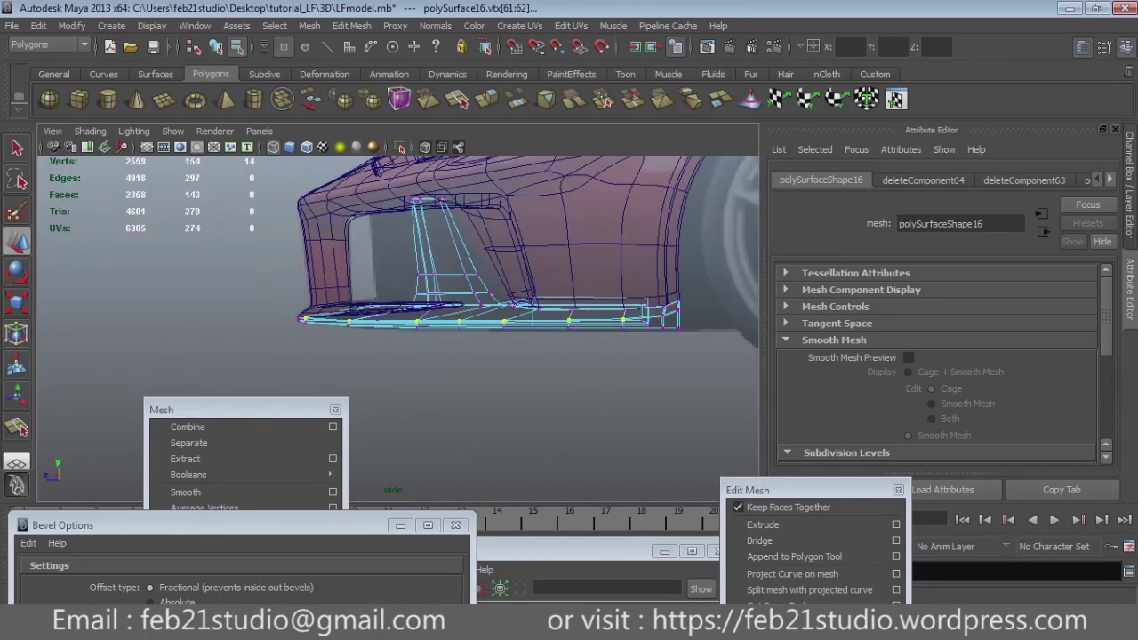
pyautogui.press('w')
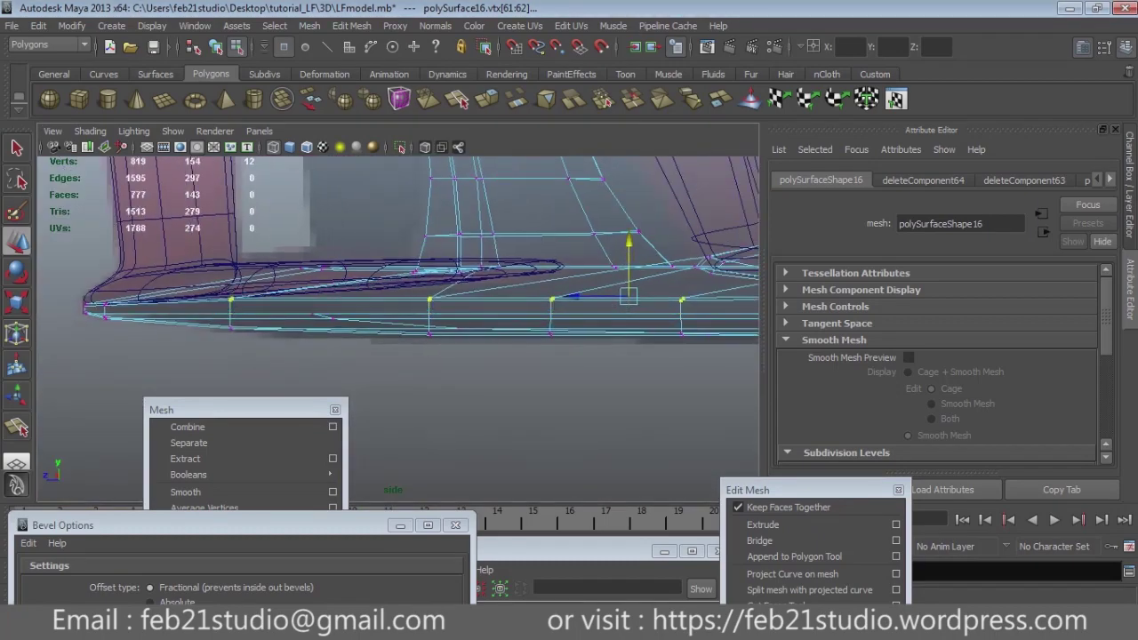
pyautogui.press('space')
pyautogui.press('space')
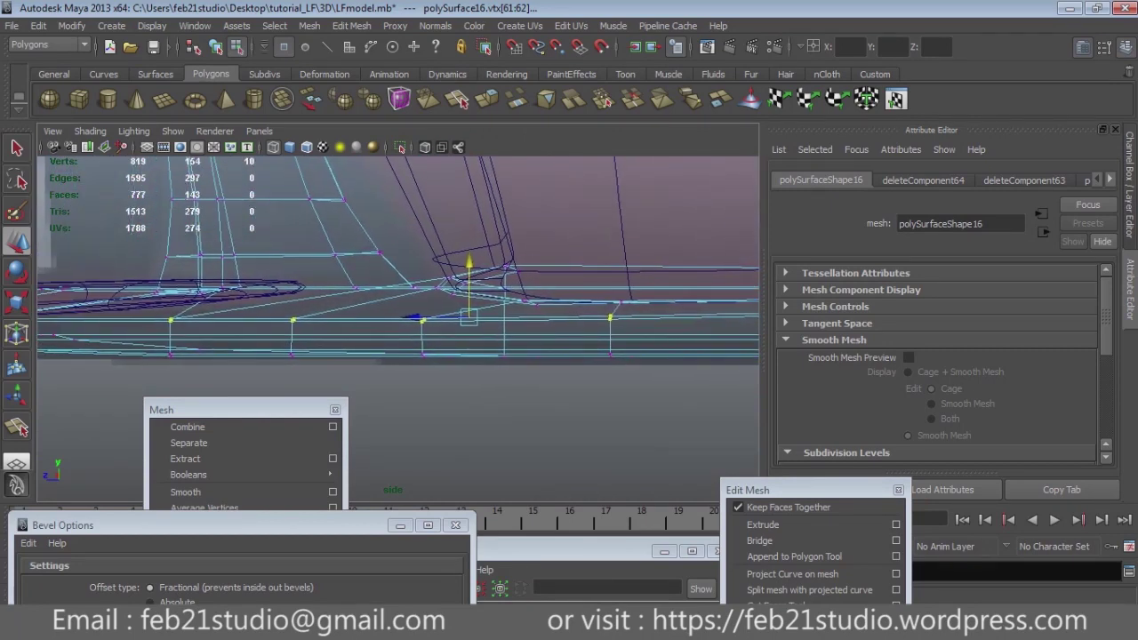
pyautogui.scroll(-5, 399, 266)
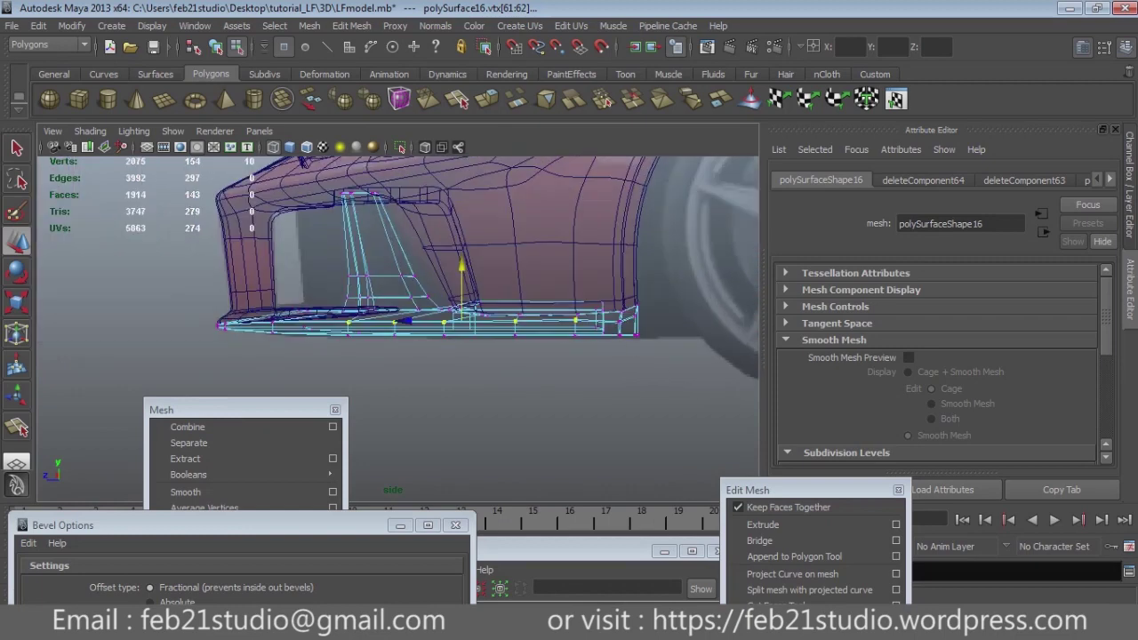
pyautogui.scroll(3, 578, 329)
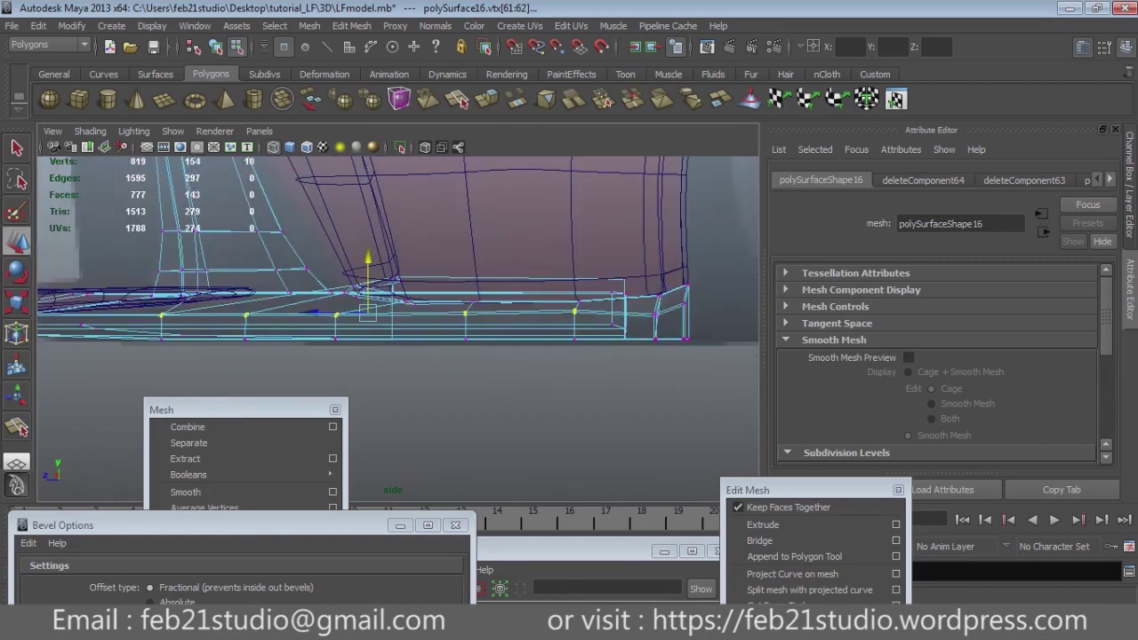
pyautogui.click(400, 373)
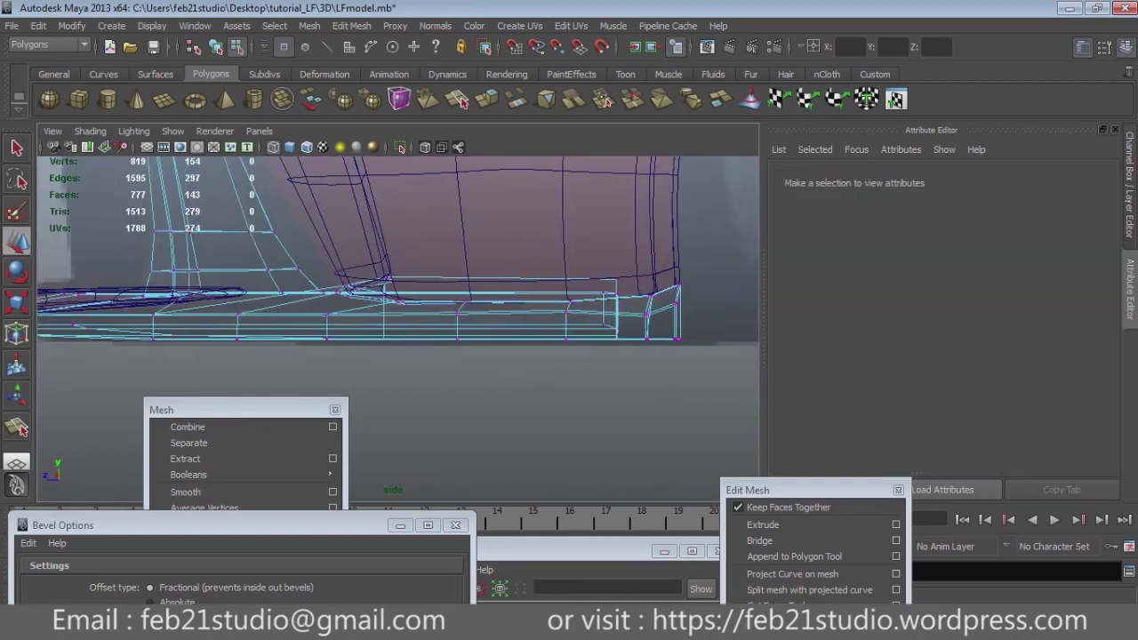
pyautogui.scroll(2, 400, 267)
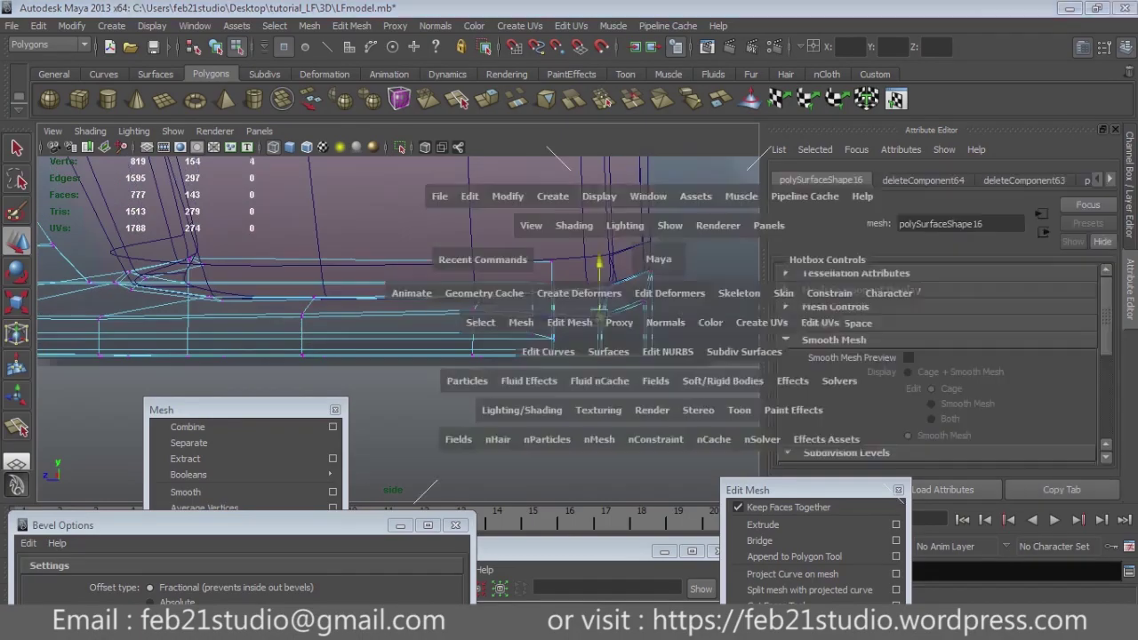
# Step: Marquee-select the lip's corner vertices and compare them against the LaFerrari reference photo
pyautogui.moveTo(636, 253); pyautogui.dragTo(666, 364)
pyautogui.keyDown('alt'); pyautogui.moveTo(400, 373); pyautogui.dragTo(498, 355); pyautogui.keyUp('alt')
pyautogui.keyDown('alt'); pyautogui.moveTo(400, 373); pyautogui.dragTo(498, 355); pyautogui.keyUp('alt')
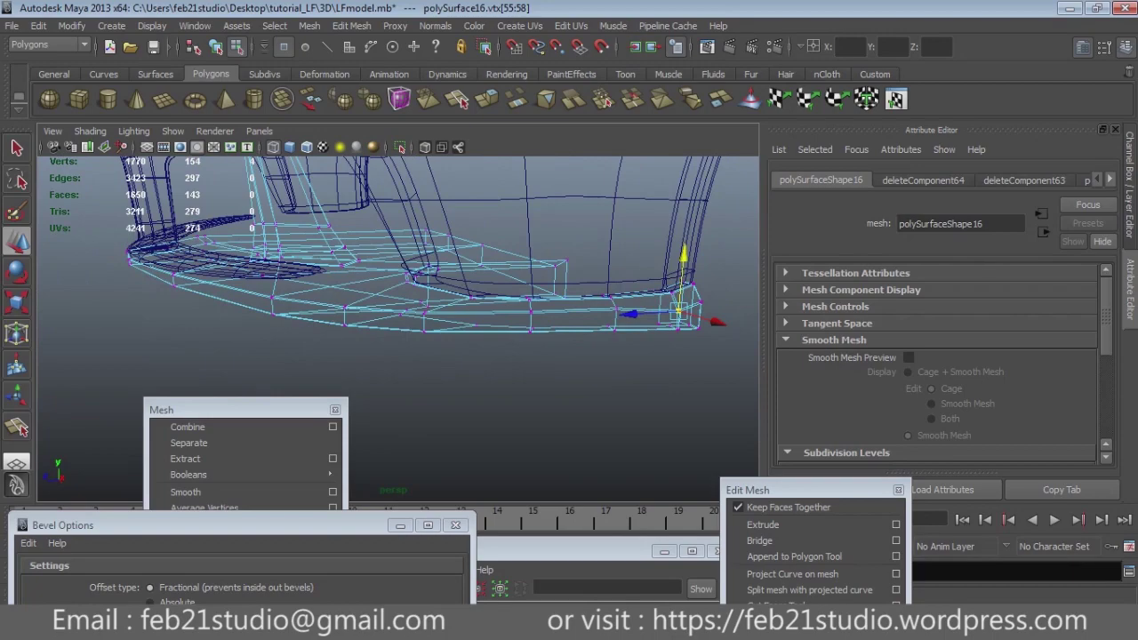
pyautogui.press('space')
pyautogui.press('space')
pyautogui.press('space')
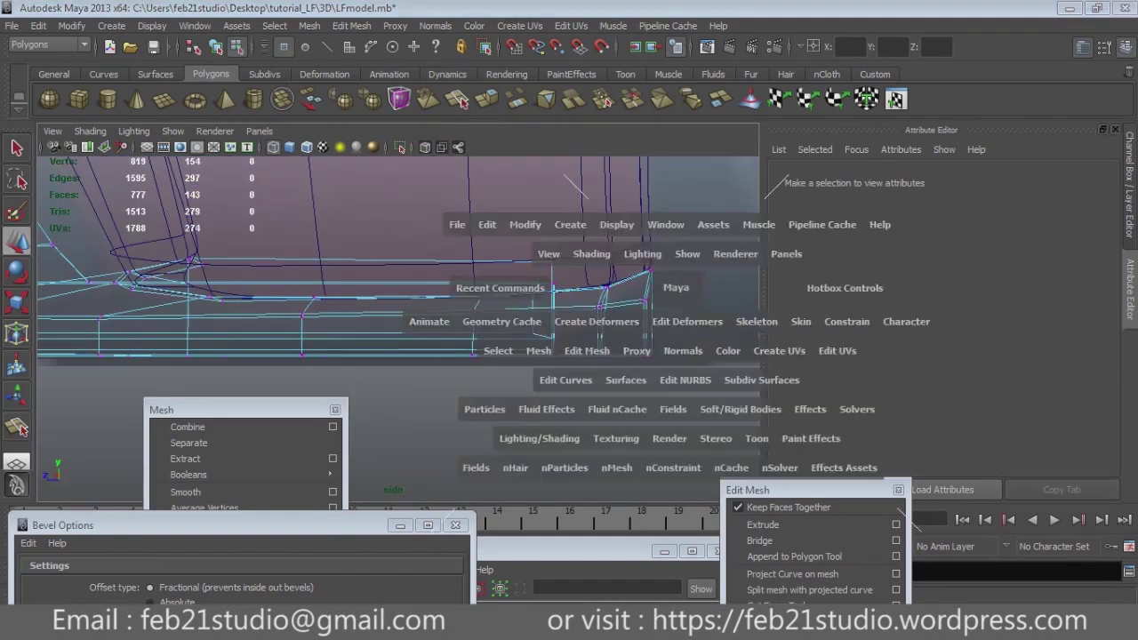
pyautogui.hotkey('alt', 'Tab')
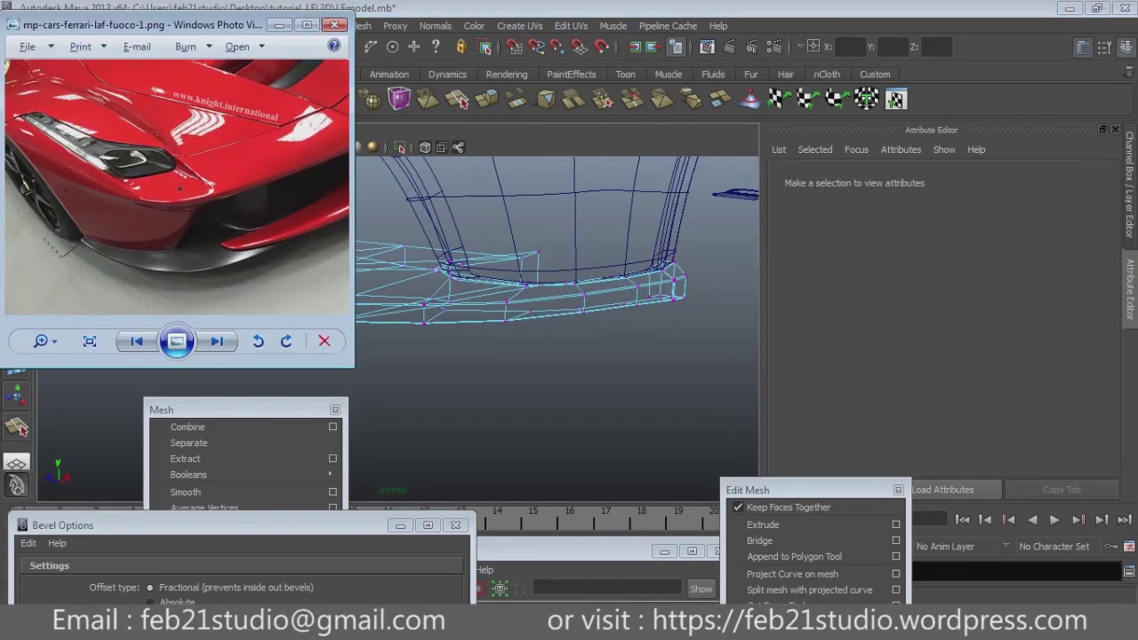
pyautogui.hotkey('alt', 'Tab')
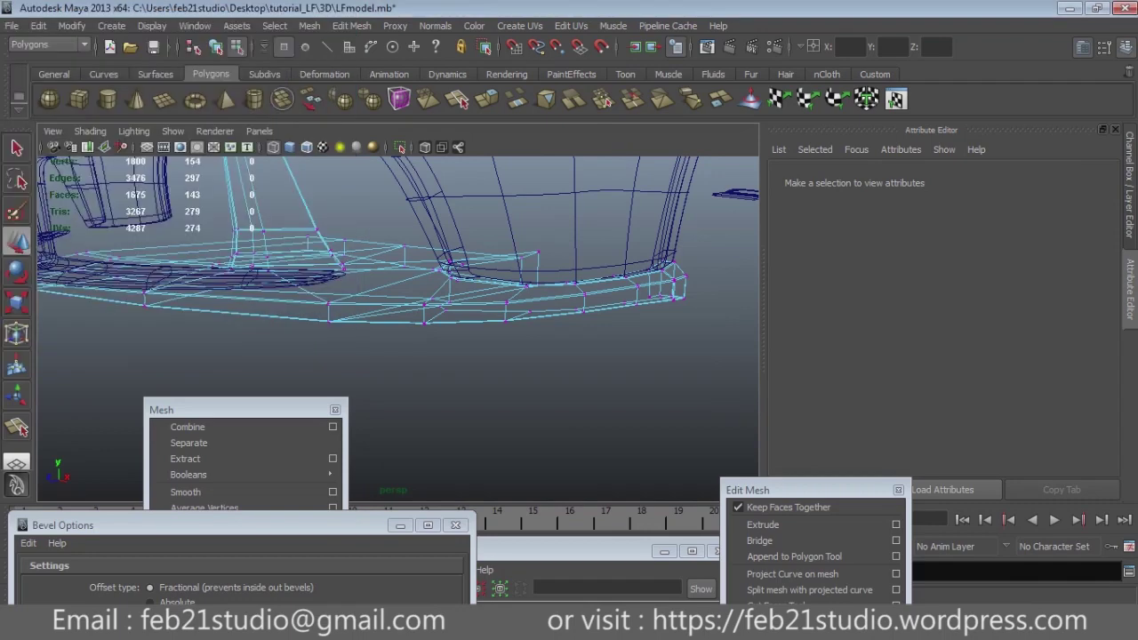
pyautogui.keyDown('alt'); pyautogui.moveTo(400, 266); pyautogui.dragTo(498, 258); pyautogui.keyUp('alt')
pyautogui.moveTo(400, 267)
pyautogui.keyDown('alt'); pyautogui.mouseDown()
pyautogui.moveTo(418, 231)
pyautogui.moveTo(498, 285)
pyautogui.mouseUp(); pyautogui.keyUp('alt')
pyautogui.press('F8')
pyautogui.click(400, 373)
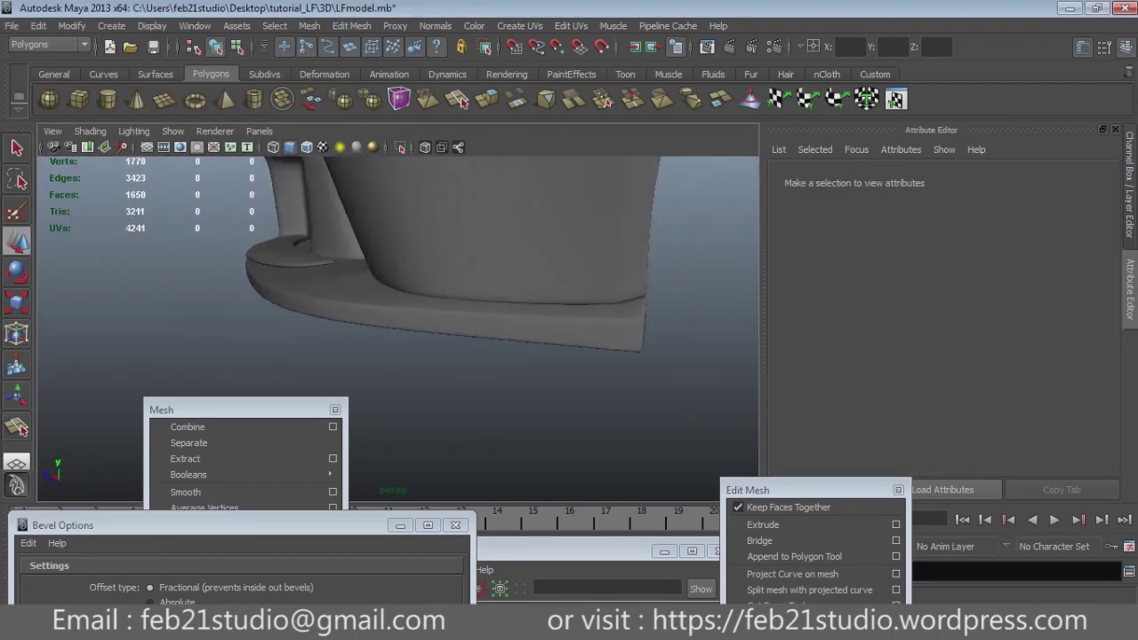
# Step: Select the splitter piece polySurface23 and compare it with the red Ferrari reference photo
pyautogui.keyDown('alt'); pyautogui.moveTo(400, 267); pyautogui.dragTo(649, 320); pyautogui.keyUp('alt')
pyautogui.click(400, 262)
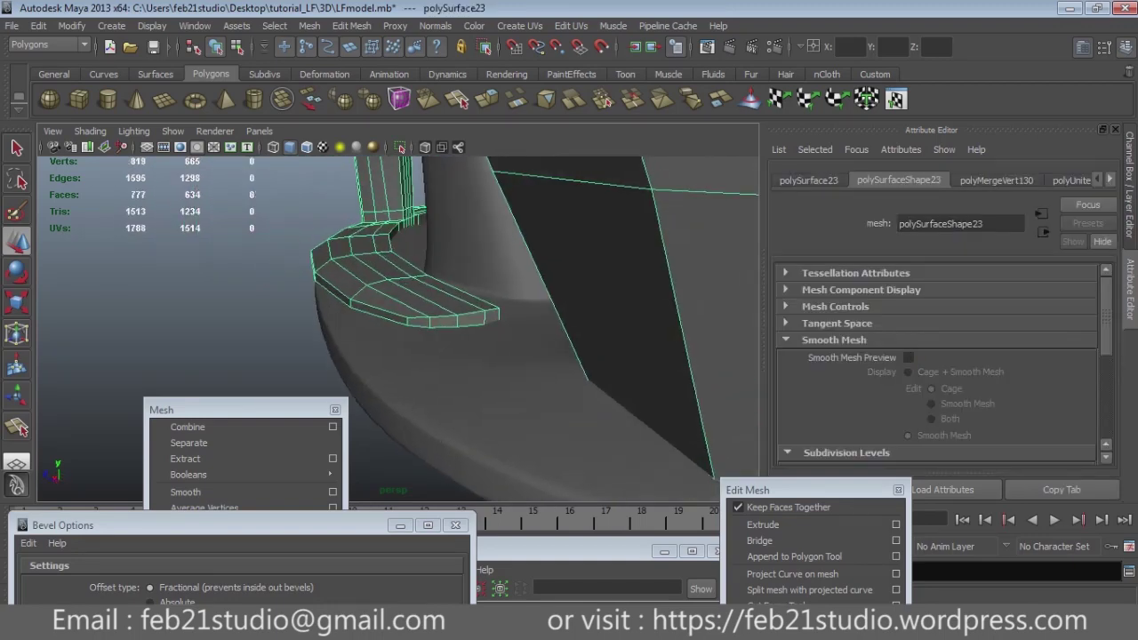
pyautogui.keyDown('alt'); pyautogui.moveTo(533, 312); pyautogui.dragTo(569, 316); pyautogui.keyUp('alt')
pyautogui.moveTo(569, 316)
pyautogui.keyDown('alt'); pyautogui.mouseDown(button='right')
pyautogui.moveTo(658, 355)
pyautogui.moveTo(622, 338)
pyautogui.mouseUp(button='right'); pyautogui.keyUp('alt')
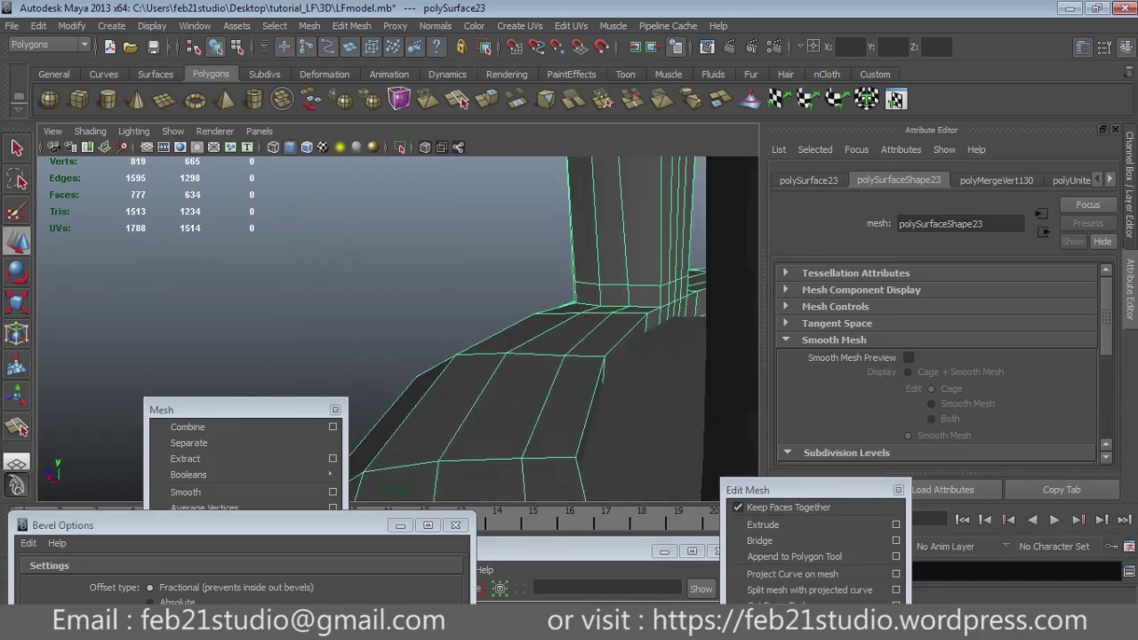
pyautogui.keyDown('alt'); pyautogui.moveTo(533, 338); pyautogui.dragTo(578, 329); pyautogui.keyUp('alt')
pyautogui.hotkey('alt', 'Tab')
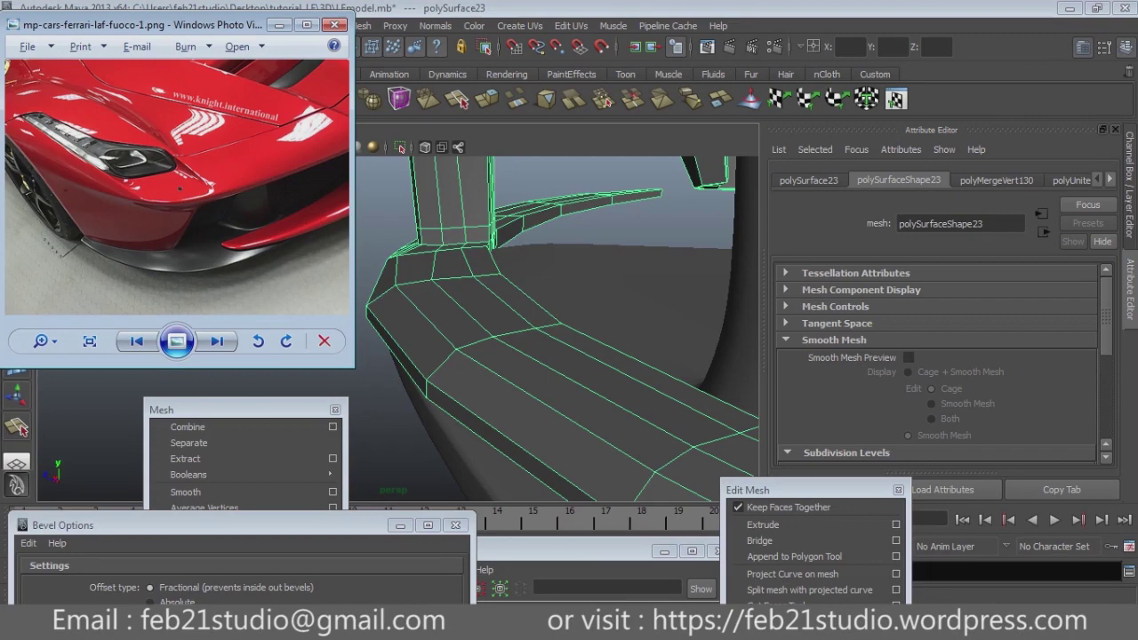
pyautogui.hotkey('alt', 'Tab')
pyautogui.moveTo(533, 311)
pyautogui.keyDown('alt'); pyautogui.mouseDown()
pyautogui.moveTo(444, 275)
pyautogui.moveTo(373, 267)
pyautogui.moveTo(623, 391)
pyautogui.mouseUp(); pyautogui.keyUp('alt')
# Step: Toggling between wireframe and shaded display, select splitter edge vertices 433 and 434
pyautogui.press('4')
pyautogui.click(622, 391)
pyautogui.click(627, 392)
pyautogui.moveTo(534, 356)
pyautogui.keyDown('alt'); pyautogui.mouseDown()
pyautogui.moveTo(480, 338)
pyautogui.moveTo(498, 320)
pyautogui.mouseUp(); pyautogui.keyUp('alt')
pyautogui.click(622, 463)
pyautogui.press('5')
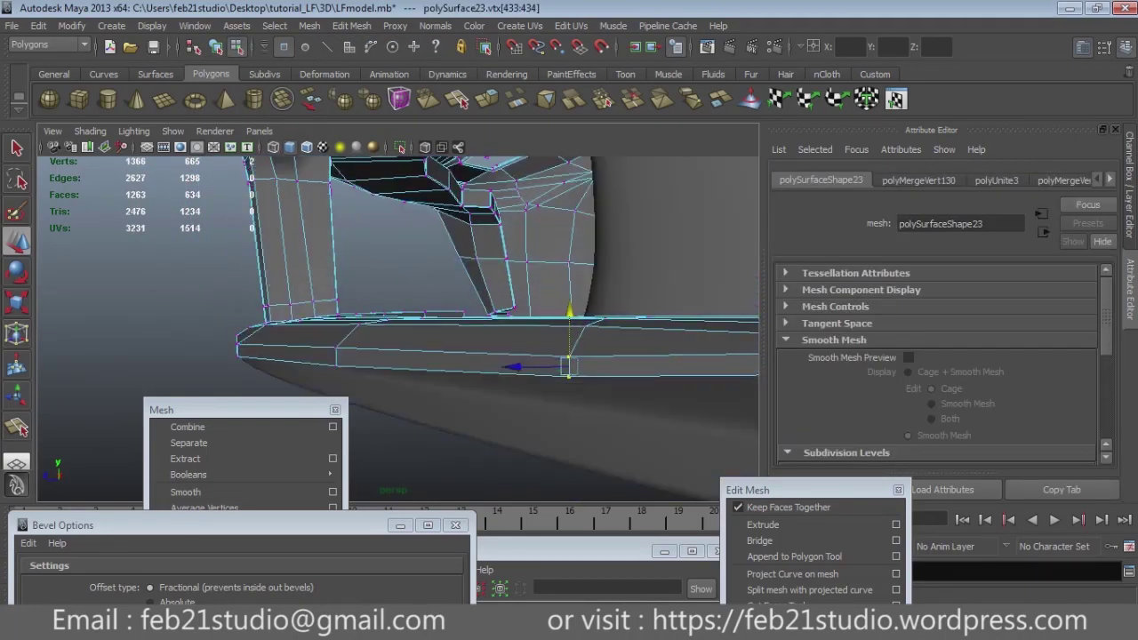
pyautogui.click(498, 322)
pyautogui.moveTo(445, 355)
pyautogui.keyDown('alt'); pyautogui.mouseDown()
pyautogui.moveTo(534, 303)
pyautogui.moveTo(472, 293)
pyautogui.moveTo(498, 303)
pyautogui.moveTo(515, 285)
pyautogui.moveTo(489, 293)
pyautogui.moveTo(533, 355)
pyautogui.mouseUp(); pyautogui.keyUp('alt')
pyautogui.press('4')
pyautogui.press('5')
# Step: Select vertices 443, 444, 436 and 435, then preview the front lip smoothed
pyautogui.click(471, 271)
pyautogui.press('4')
pyautogui.press('5')
pyautogui.click(486, 274)
pyautogui.press('4')
pyautogui.press('5')
pyautogui.click(544, 389)
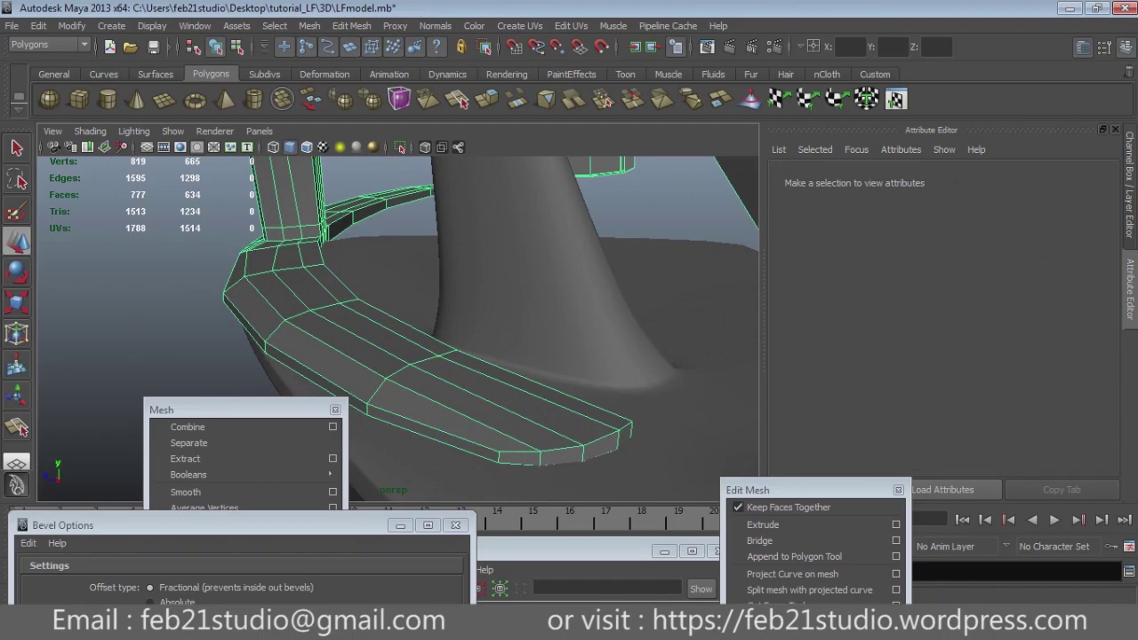
pyautogui.press('3')
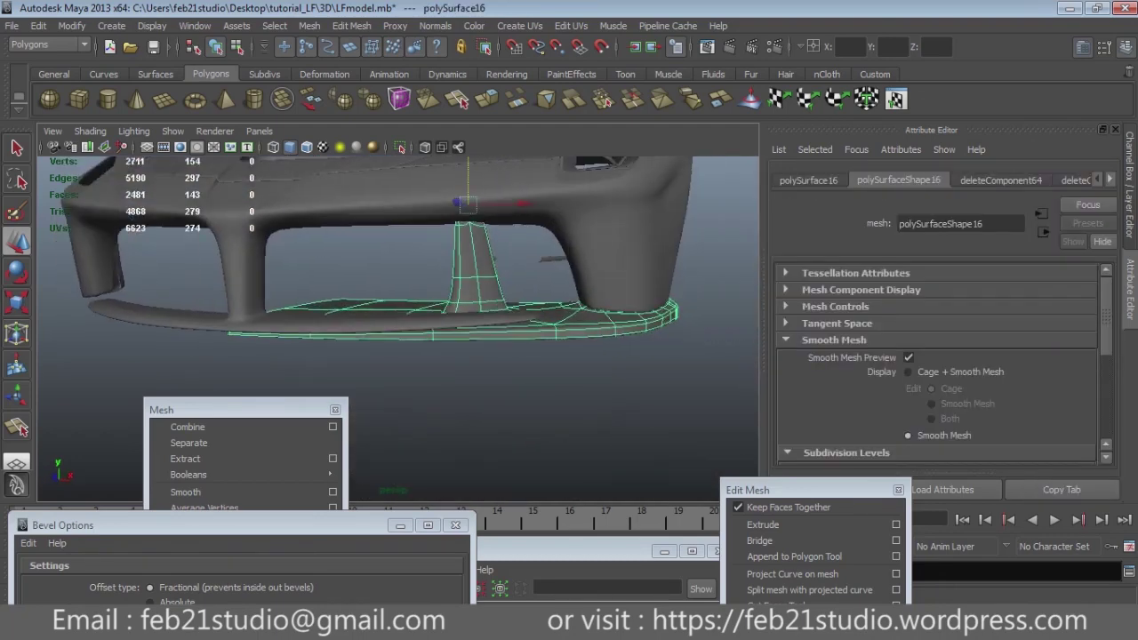
# Step: Turn off the lip's smooth preview and mirror it with a Scale X of -1
pyautogui.press('q')
pyautogui.press('1')
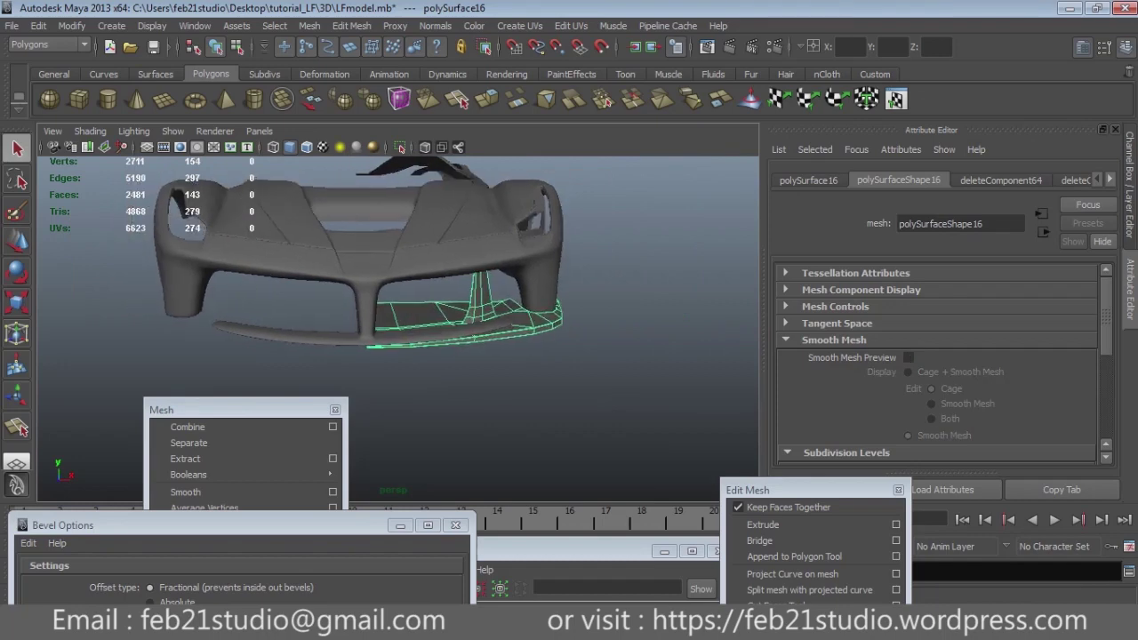
pyautogui.press('w')
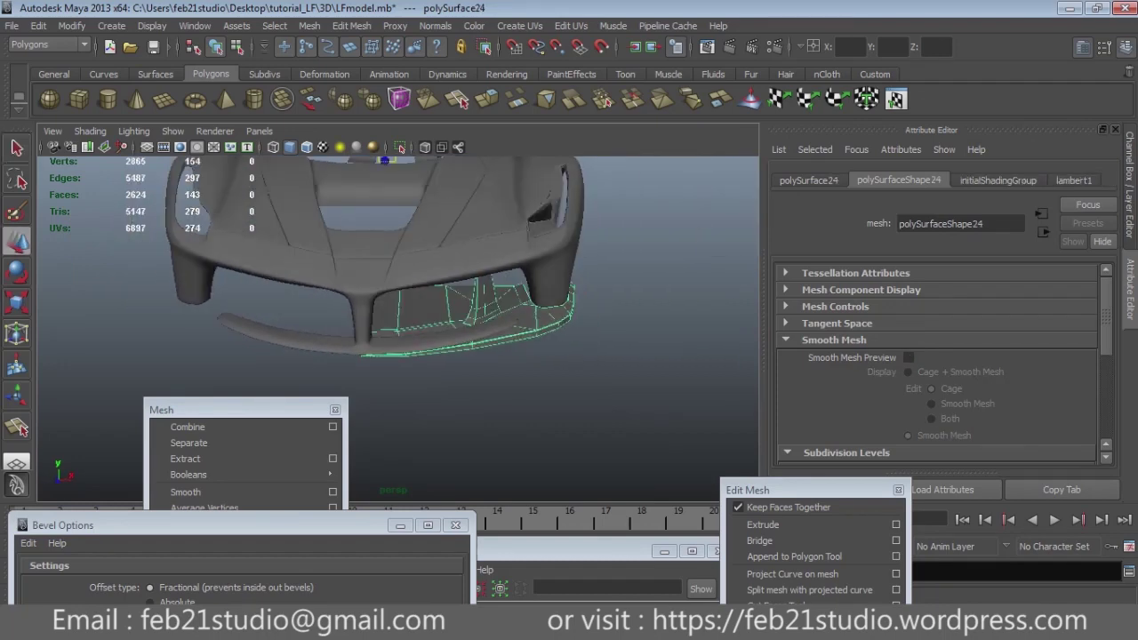
pyautogui.hotkey('ctrl', 'a')
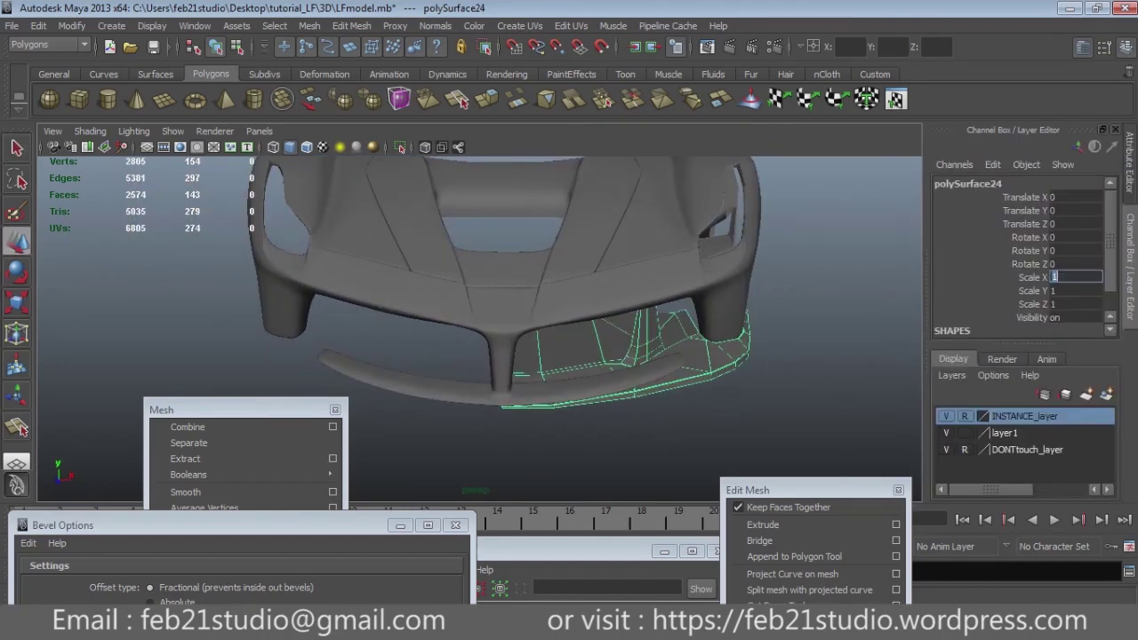
pyautogui.write('-1')
pyautogui.press('Return')
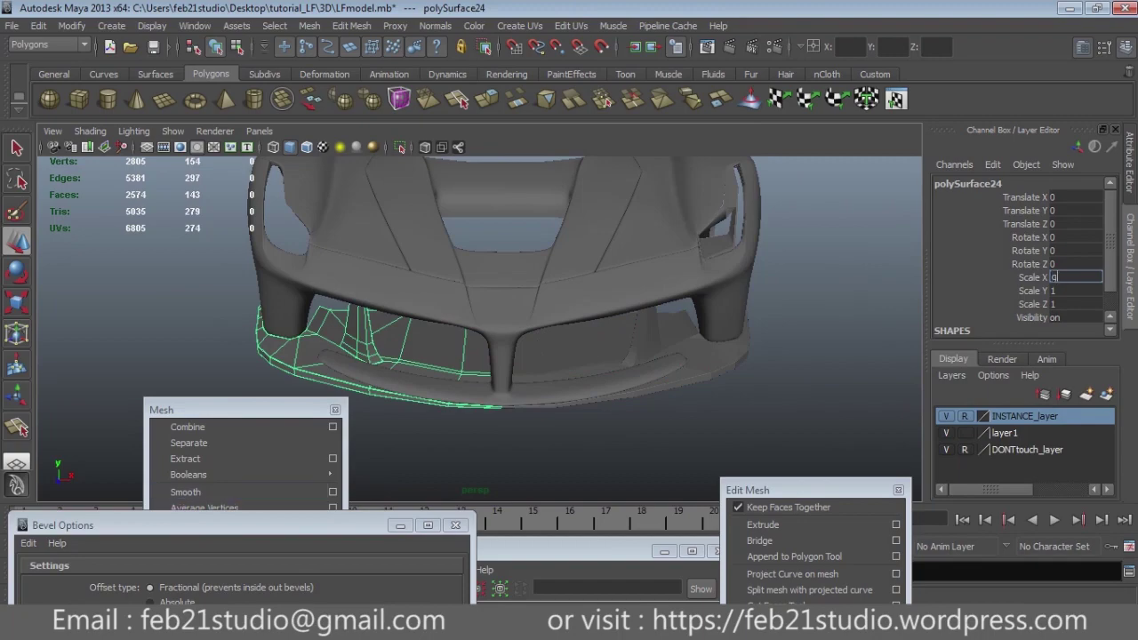
# Step: Combine the original and mirrored lip halves and select the centre-seam vertex in top view
pyautogui.keyDown('alt'); pyautogui.moveTo(533, 267); pyautogui.dragTo(604, 267); pyautogui.keyUp('alt')
pyautogui.keyDown('shift'); pyautogui.click(622, 351); pyautogui.keyUp('shift')
pyautogui.click(187, 427)
pyautogui.press('q')
pyautogui.press('space')
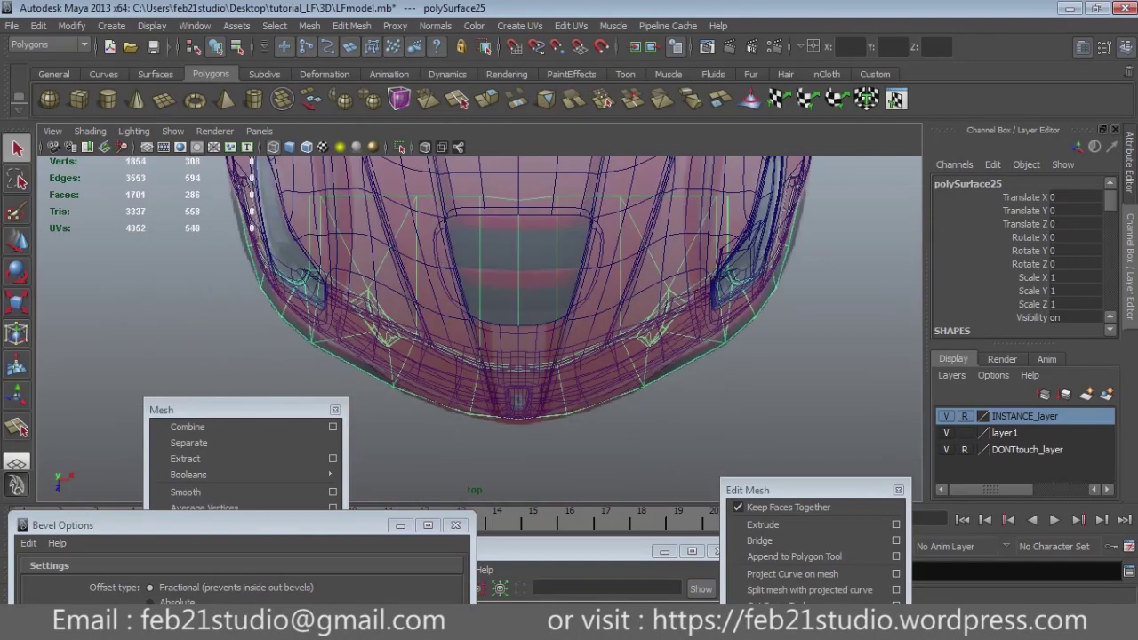
pyautogui.press('F9')
pyautogui.click(512, 369)
# Step: Merge the overlapping seam vertices using the Merge Vertices options
pyautogui.scroll(3, 511, 369)
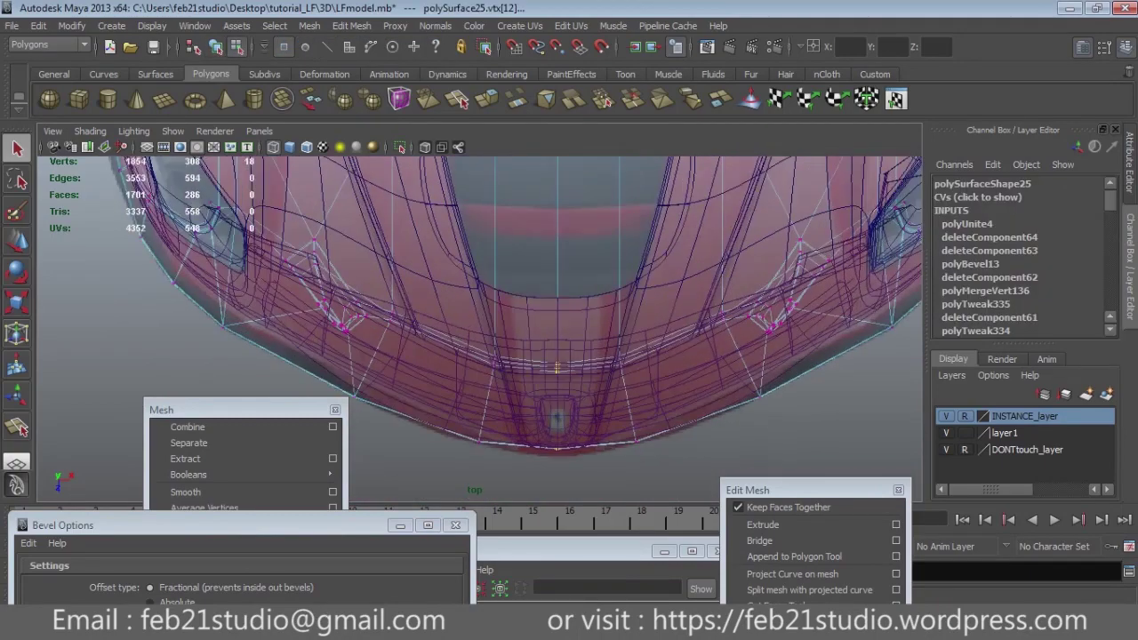
pyautogui.scroll(3, 511, 369)
pyautogui.moveTo(746, 490); pyautogui.dragTo(942, 133)
pyautogui.click(1090, 493)
pyautogui.moveTo(222, 515)
pyautogui.mouseDown()
pyautogui.moveTo(107, 394)
pyautogui.moveTo(107, 351)
pyautogui.mouseUp()
pyautogui.scroll(-5, 476, 329)
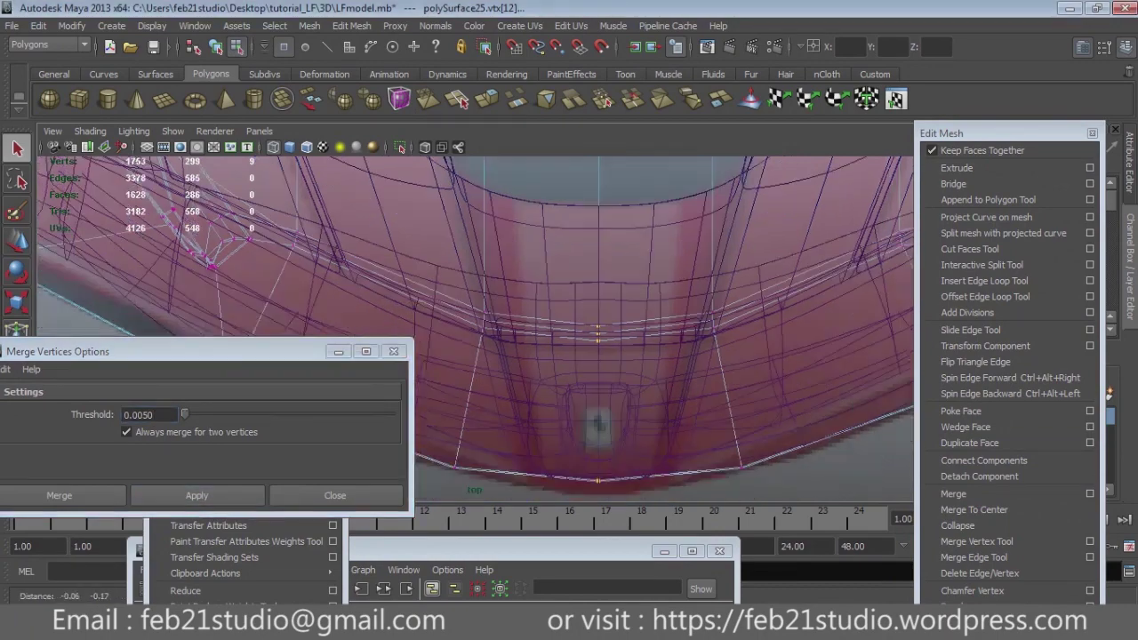
pyautogui.press('space')
pyautogui.press('space')
# Step: Open the merged mesh's attributes in object mode and orbit to a straight front view
pyautogui.keyDown('alt'); pyautogui.moveTo(622, 355); pyautogui.dragTo(729, 338); pyautogui.keyUp('alt')
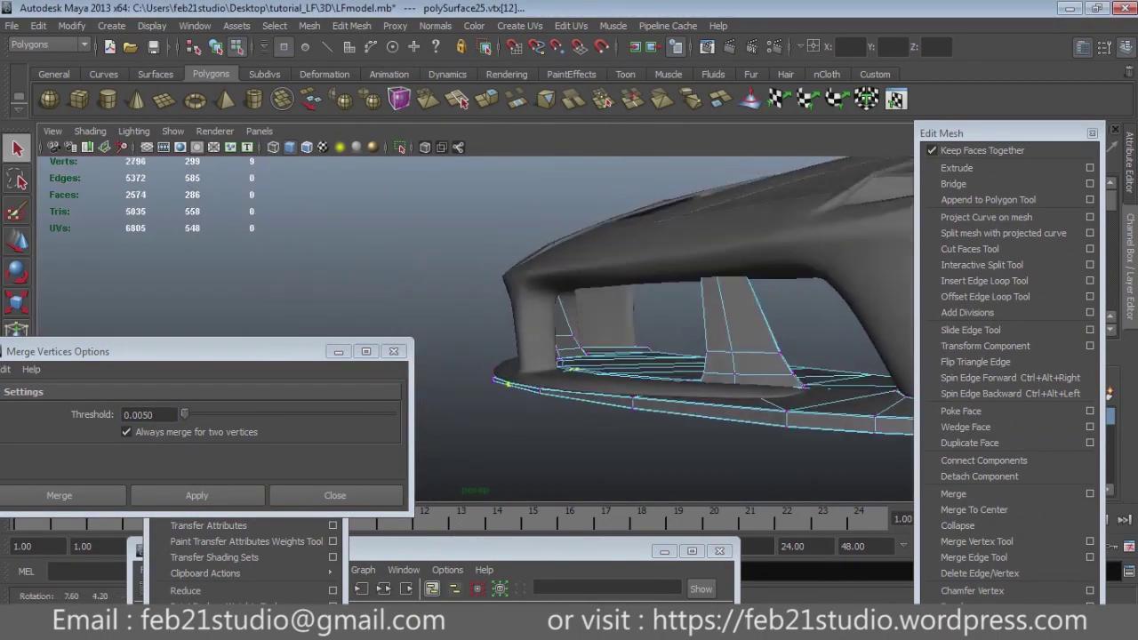
pyautogui.press('F8')
pyautogui.hotkey('ctrl', 'a')
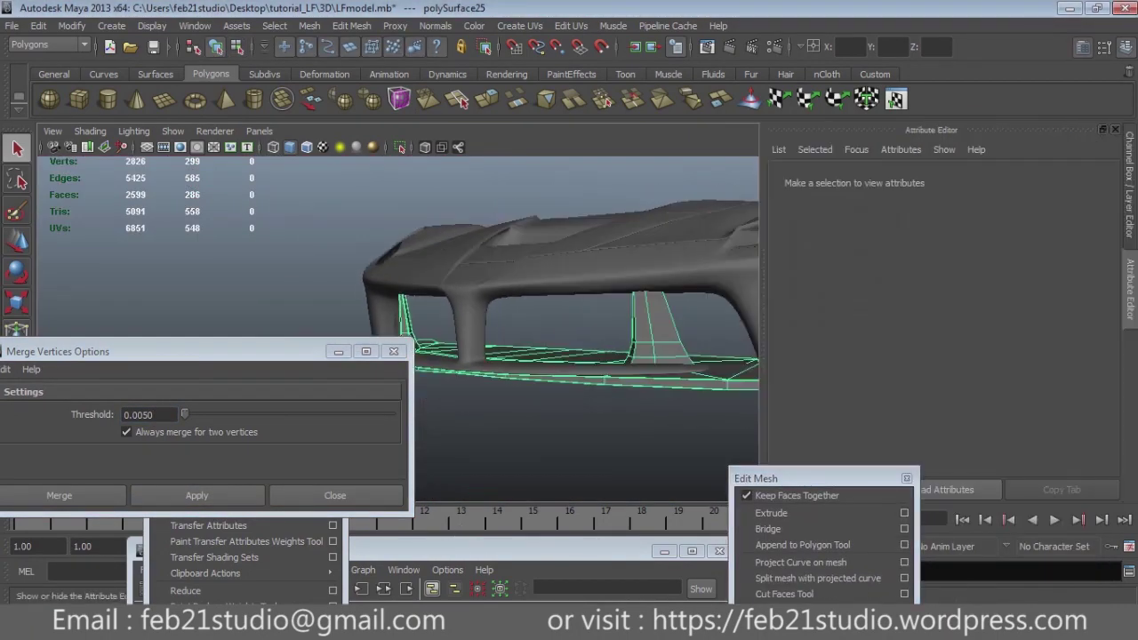
pyautogui.moveTo(755, 478); pyautogui.dragTo(614, 461)
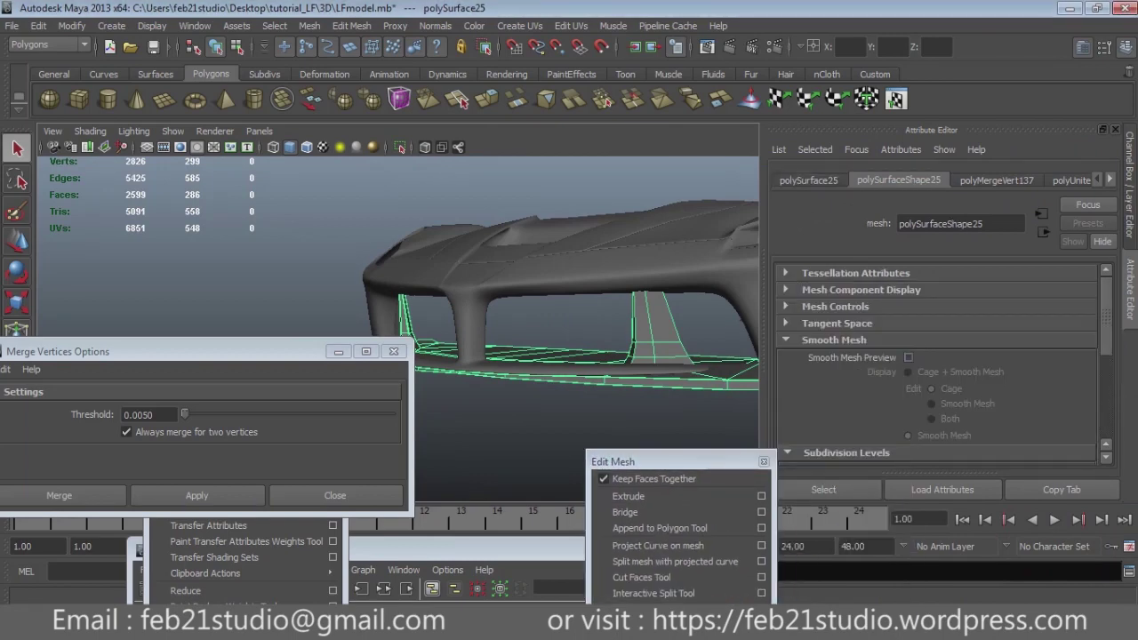
pyautogui.click(534, 427)
pyautogui.keyDown('alt'); pyautogui.moveTo(533, 427); pyautogui.dragTo(605, 418); pyautogui.keyUp('alt')
pyautogui.moveTo(533, 267)
pyautogui.keyDown('alt'); pyautogui.mouseDown()
pyautogui.moveTo(569, 266)
pyautogui.moveTo(462, 275)
pyautogui.mouseUp(); pyautogui.keyUp('alt')
# Step: Restore the Maya window, show the channels panel, and orbit in close to the wheel arch
pyautogui.click(1095, 8)
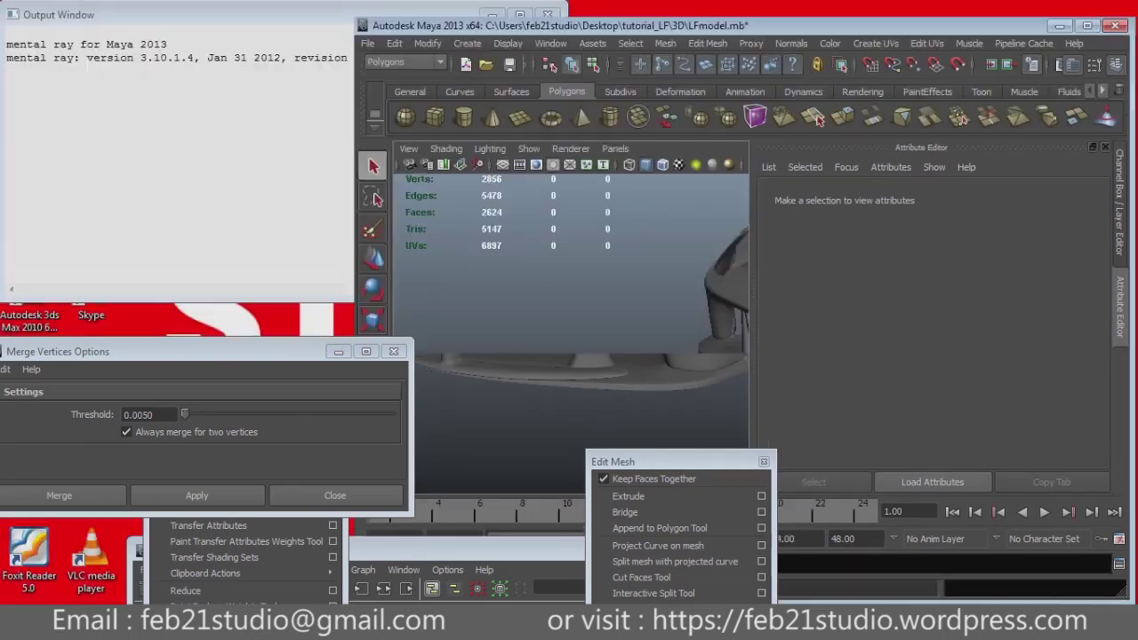
pyautogui.click(1118, 191)
pyautogui.keyDown('alt'); pyautogui.moveTo(622, 311); pyautogui.dragTo(747, 294); pyautogui.keyUp('alt')
pyautogui.click(733, 293)
pyautogui.press('w')
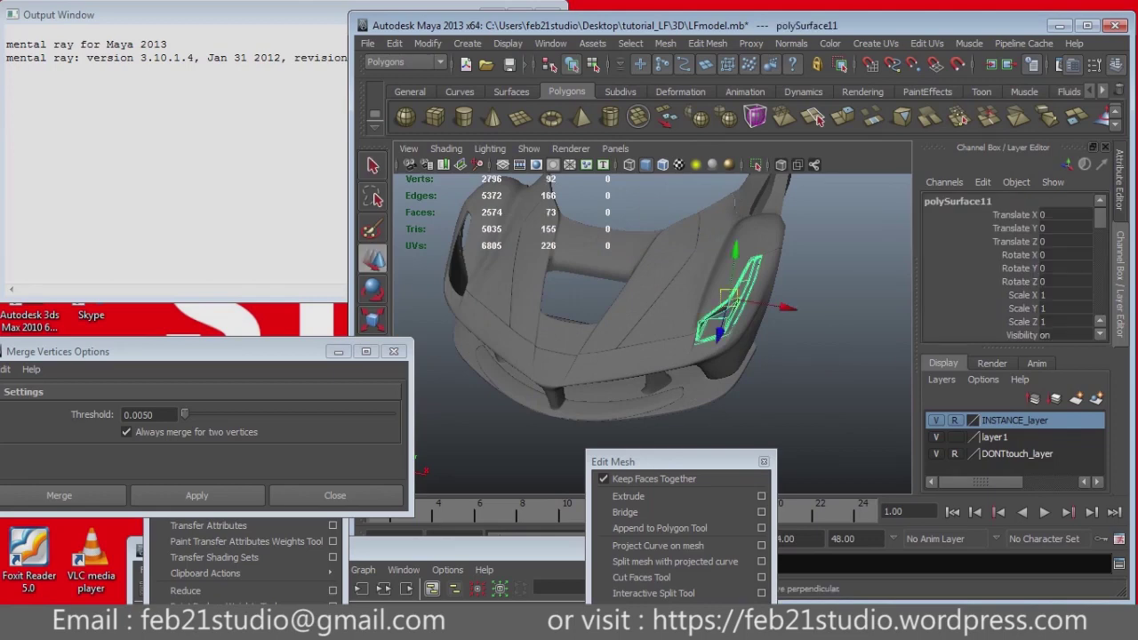
pyautogui.click(844, 373)
pyautogui.moveTo(844, 373)
pyautogui.keyDown('alt'); pyautogui.mouseDown()
pyautogui.moveTo(747, 346)
pyautogui.moveTo(676, 347)
pyautogui.mouseUp(); pyautogui.keyUp('alt')
pyautogui.keyDown('alt'); pyautogui.moveTo(653, 284); pyautogui.dragTo(582, 284); pyautogui.keyUp('alt')
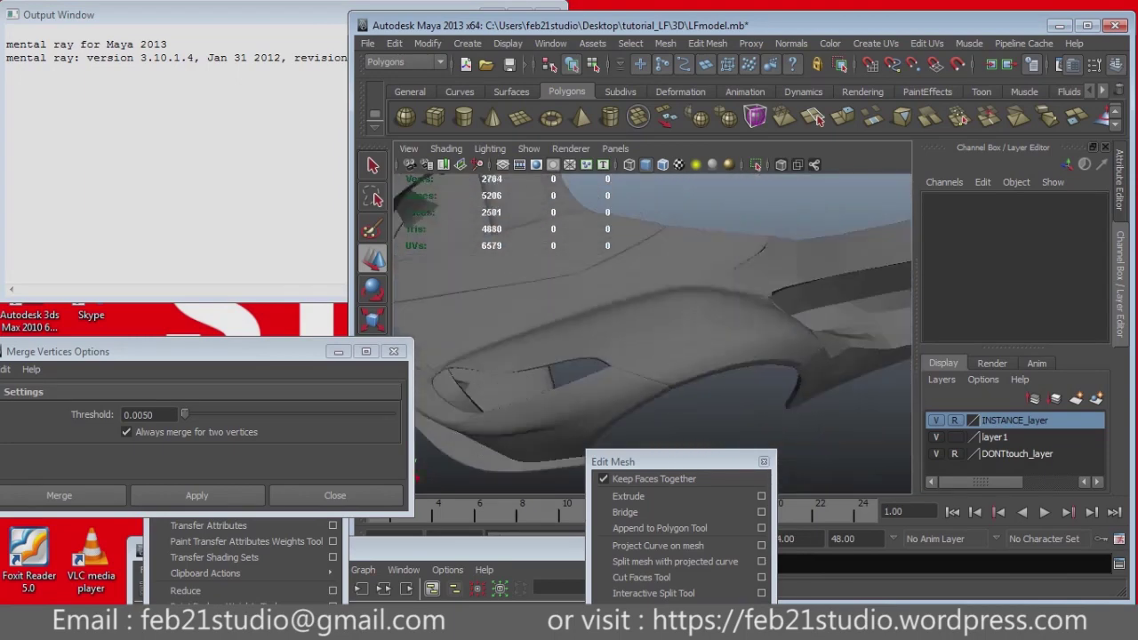
# Step: Save LFmodel.mb and switch the polySurface17 body mesh to vertex editing
pyautogui.press('q')
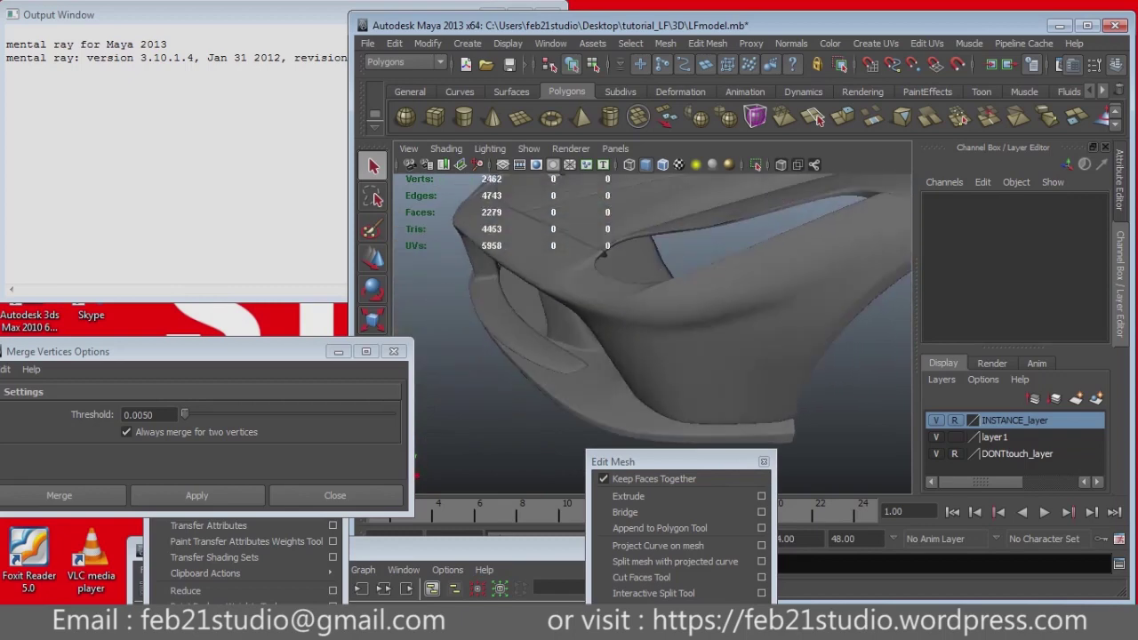
pyautogui.hotkey('ctrl', 's')
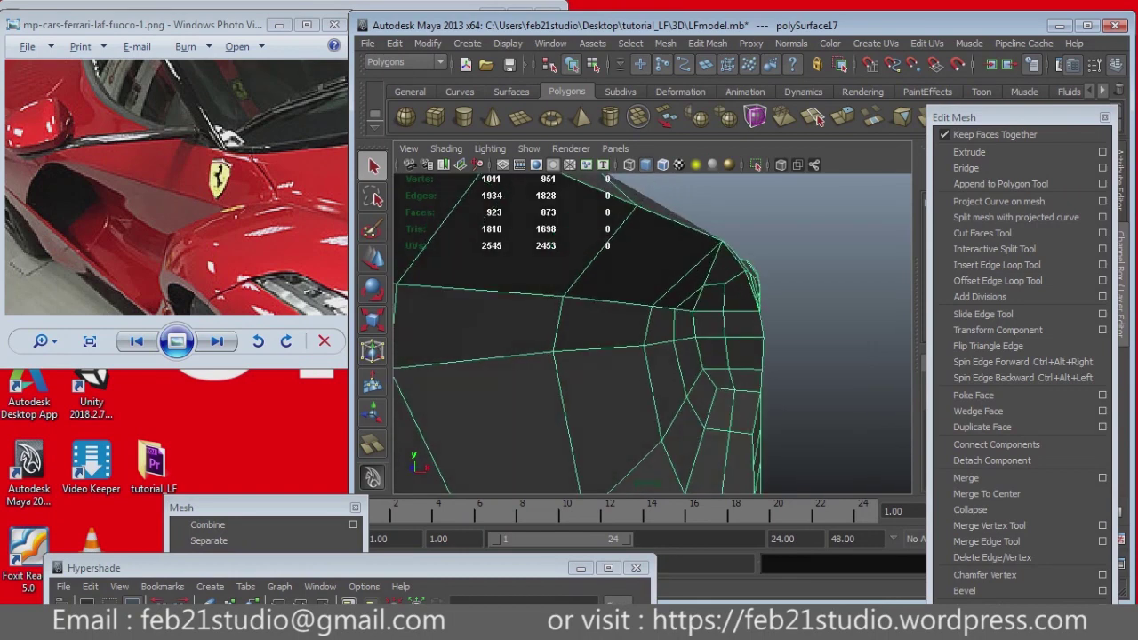
pyautogui.press('F9')
# Step: Select the intake's corner vertex vtx[230] for moving and frame the view on it
pyautogui.click(703, 281)
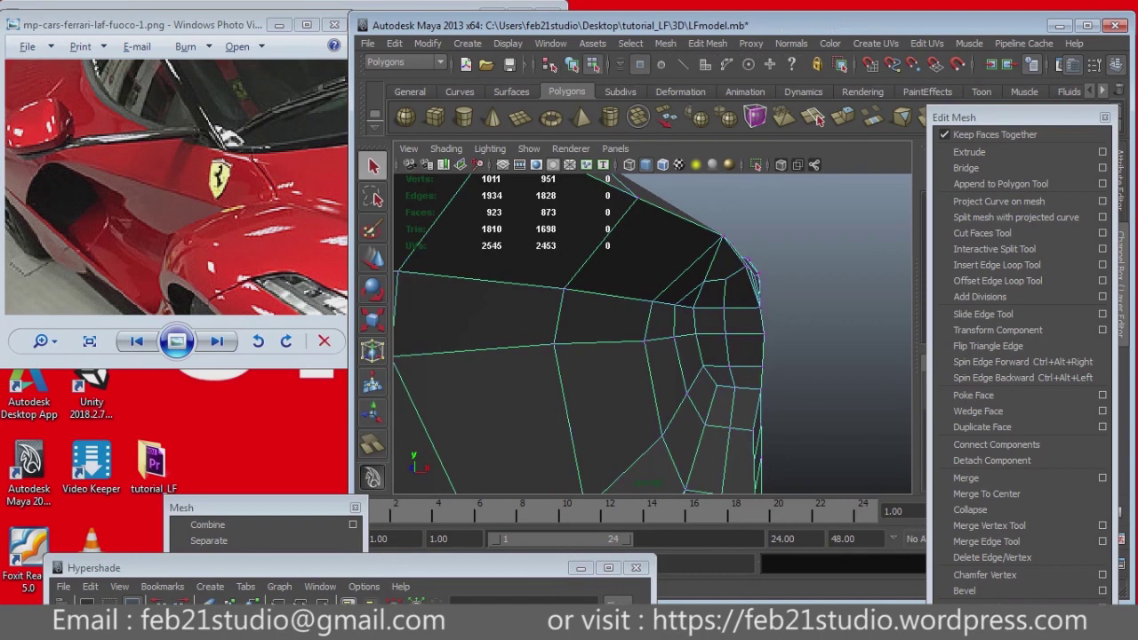
pyautogui.press('w')
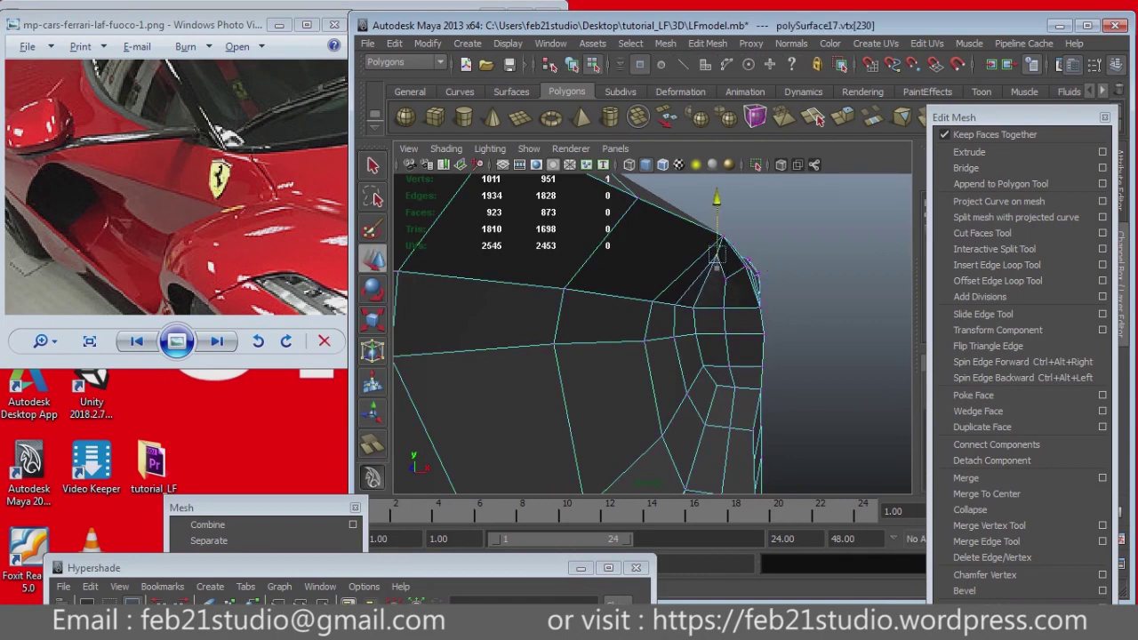
pyautogui.keyDown('alt'); pyautogui.moveTo(765, 258); pyautogui.dragTo(711, 251); pyautogui.keyUp('alt')
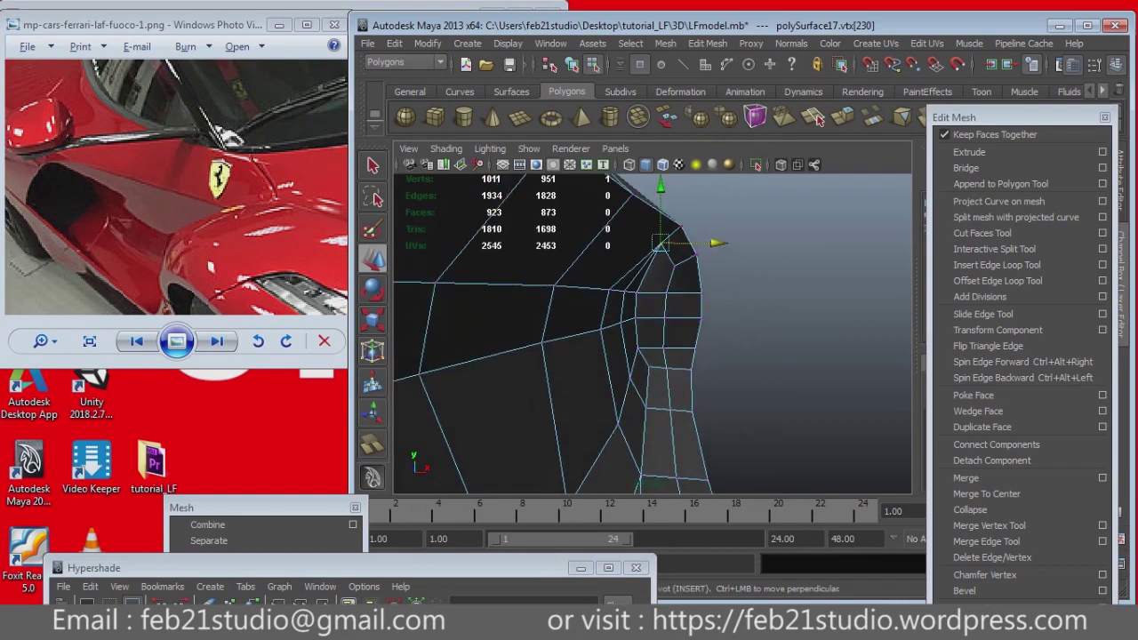
pyautogui.keyDown('alt'); pyautogui.moveTo(667, 267); pyautogui.dragTo(800, 257); pyautogui.keyUp('alt')
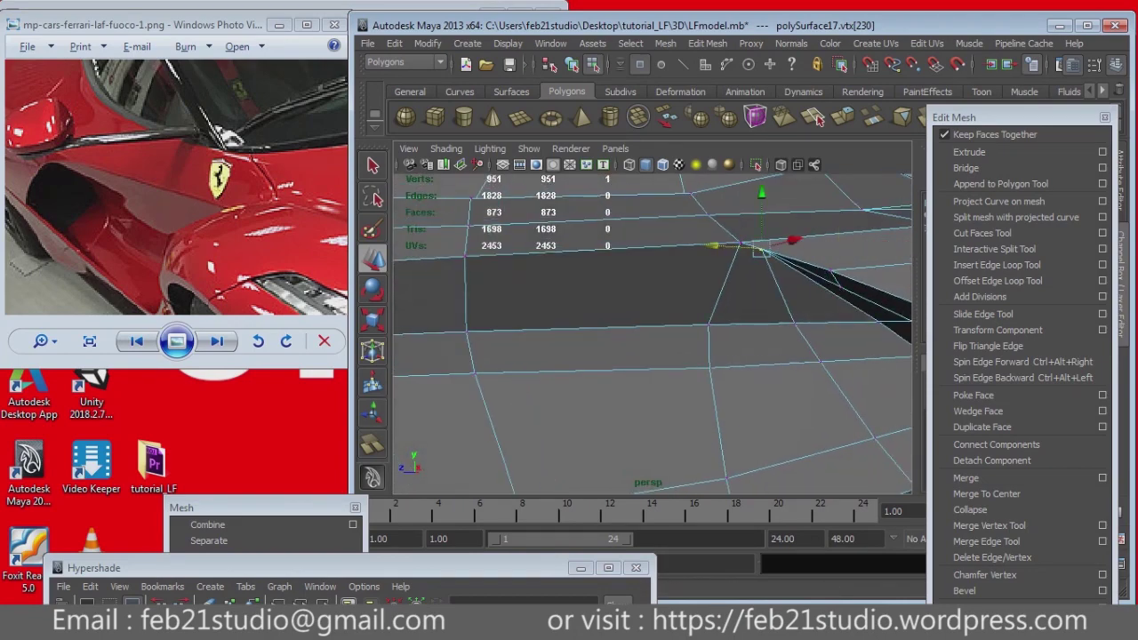
pyautogui.press('f')
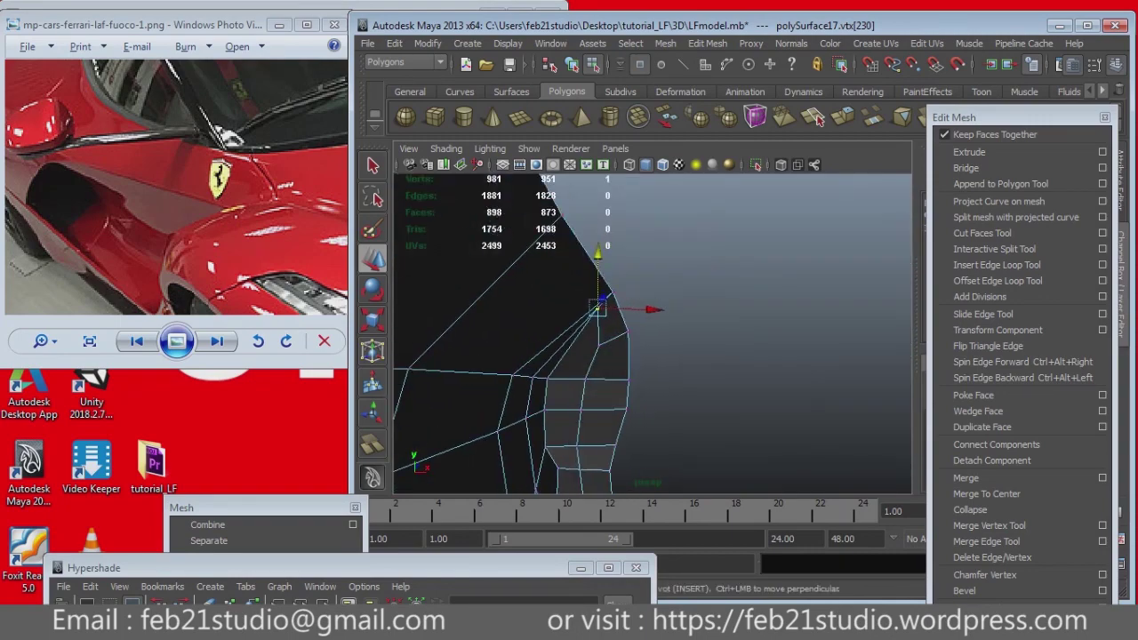
# Step: Undo recent view changes and vertex moves back to the vtx[235] selection
pyautogui.press('[')
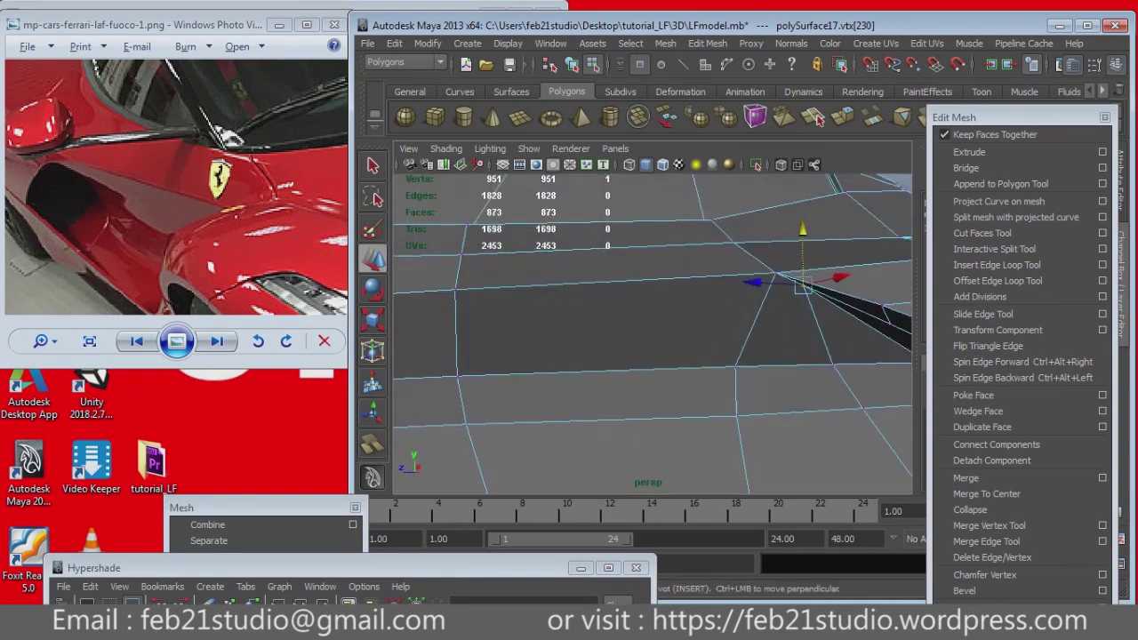
pyautogui.press('[')
pyautogui.hotkey('ctrl', 'z')
pyautogui.hotkey('ctrl', 'z')
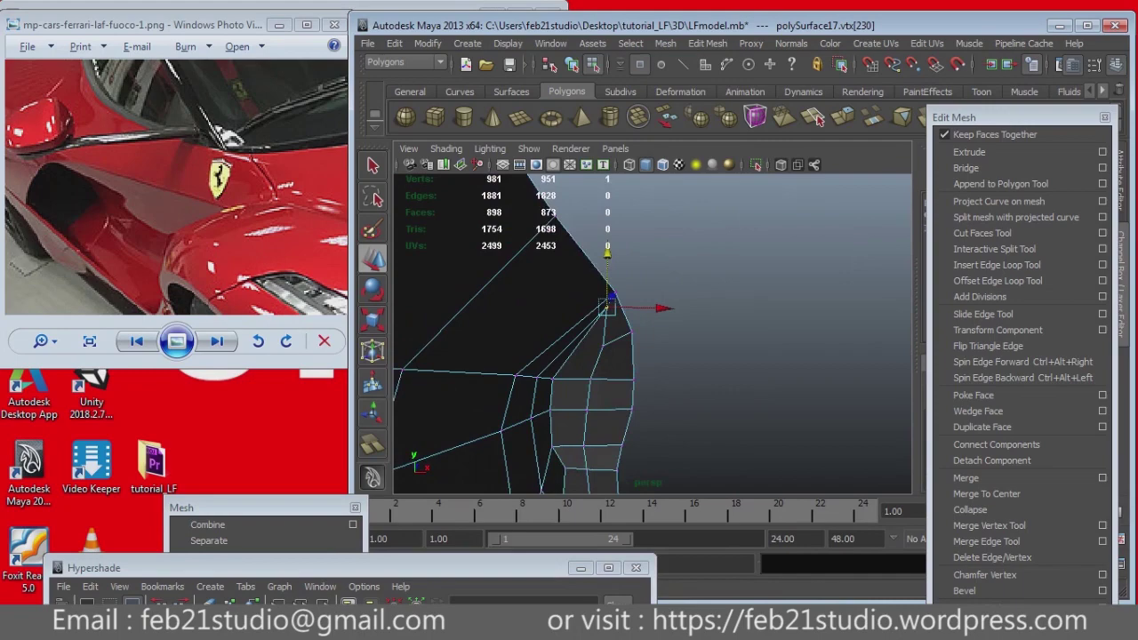
pyautogui.hotkey('ctrl', 'z')
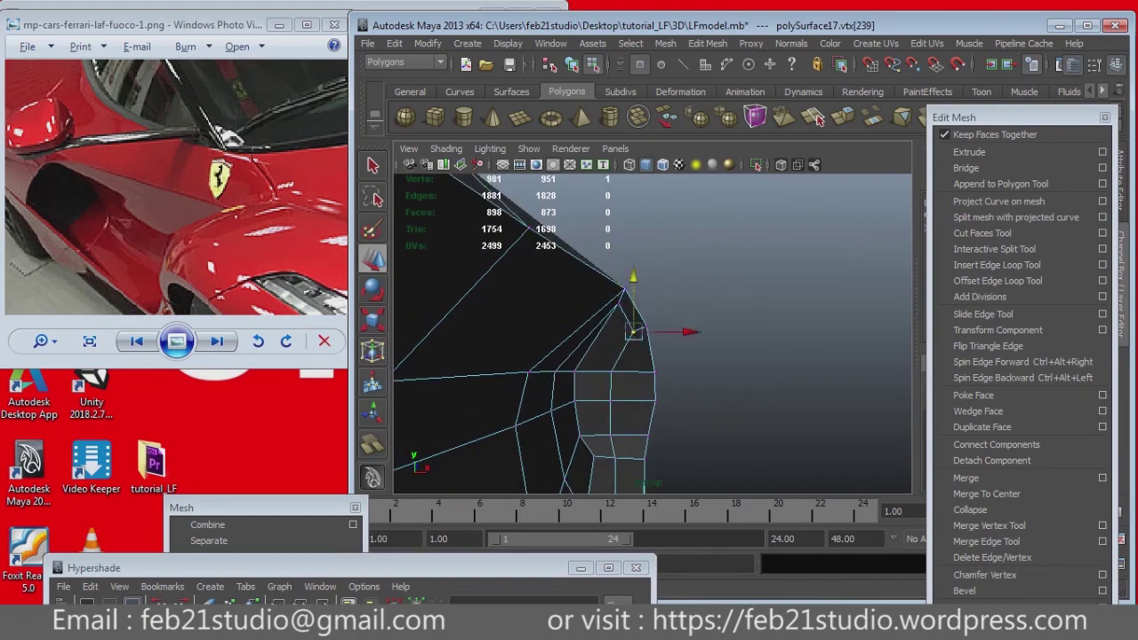
pyautogui.press('[')
pyautogui.press('[')
pyautogui.press('[')
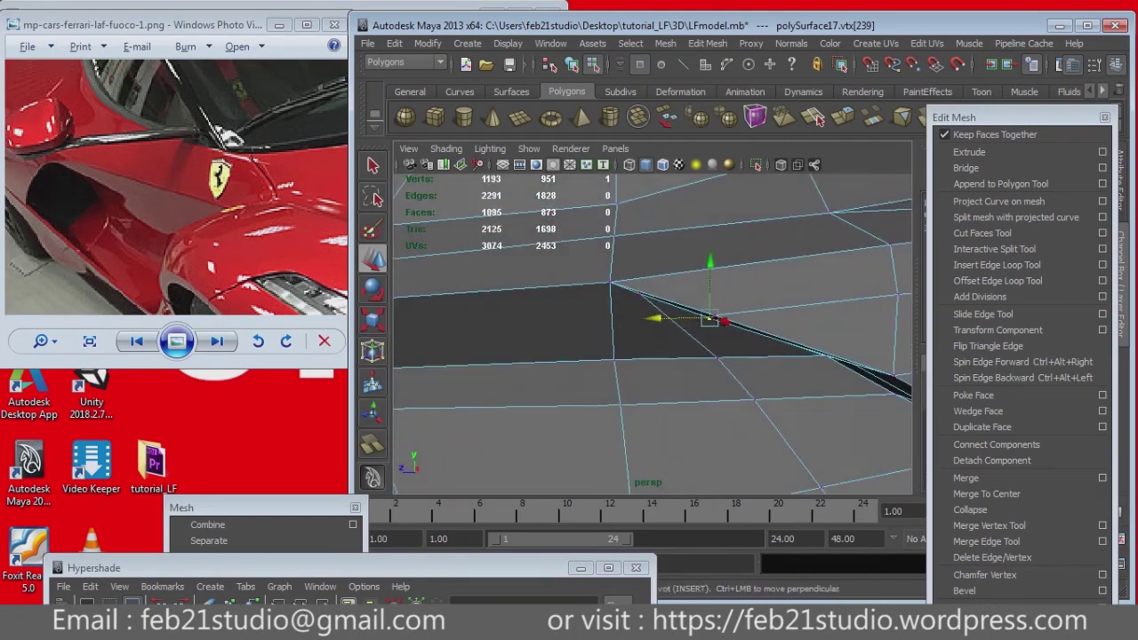
pyautogui.press('[')
pyautogui.press('[')
pyautogui.press('[')
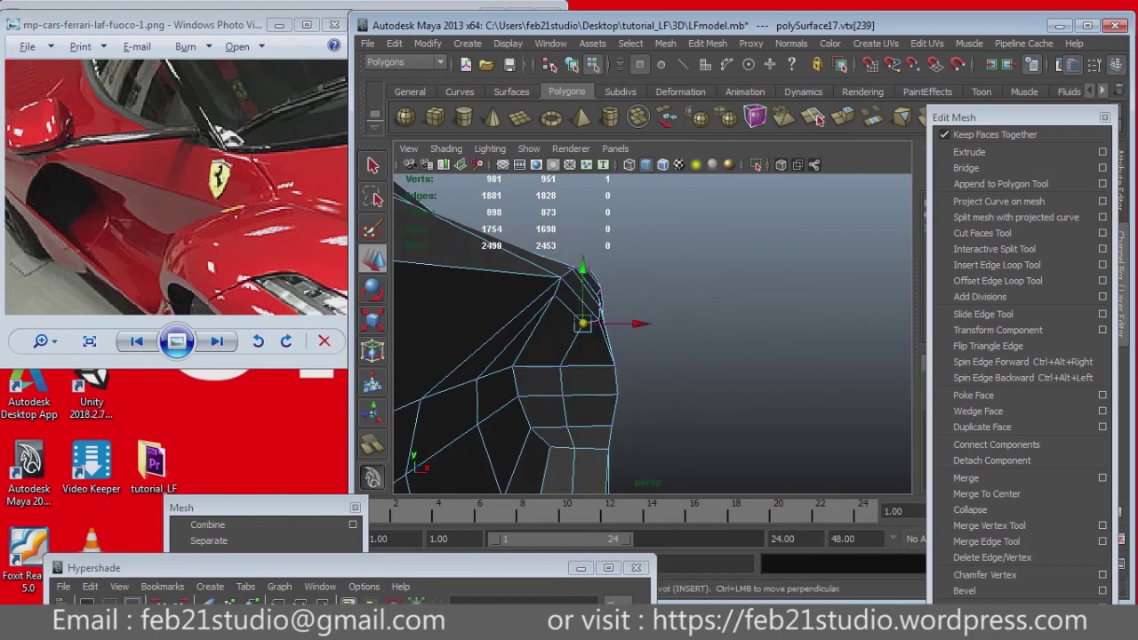
pyautogui.hotkey('ctrl', 'z')
pyautogui.hotkey('ctrl', 'z')
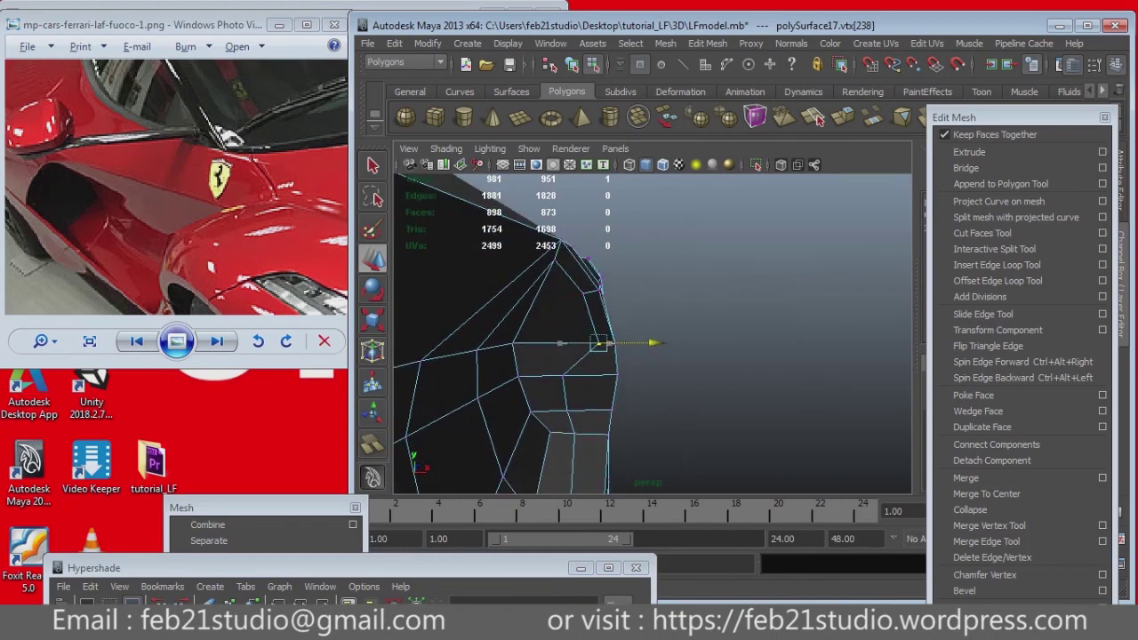
pyautogui.hotkey('ctrl', 'z')
pyautogui.hotkey('ctrl', 'z')
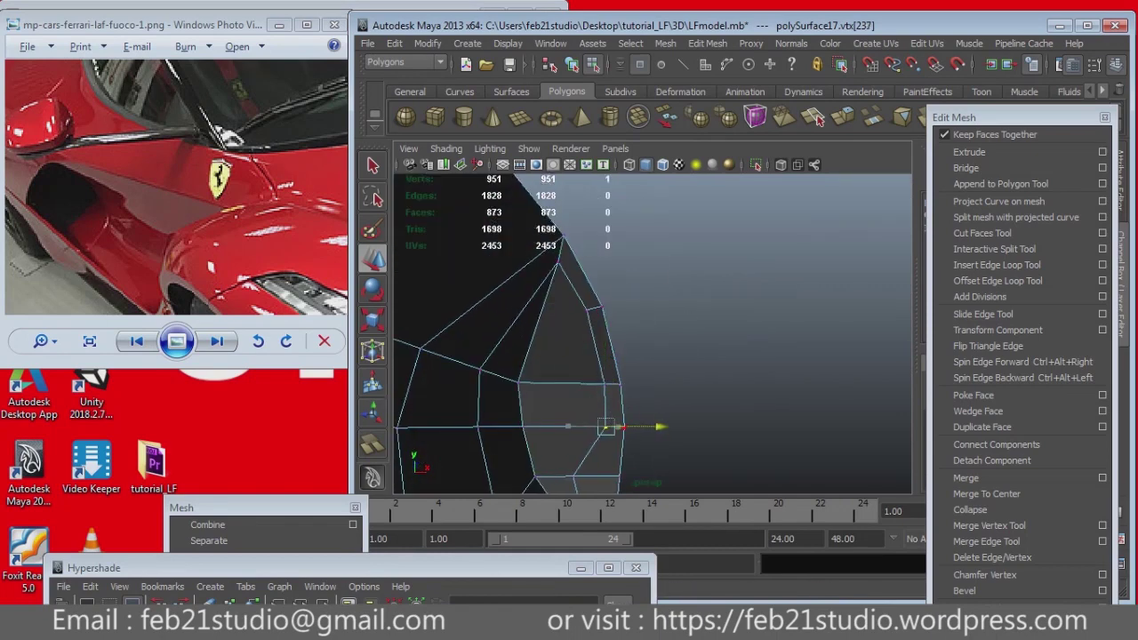
pyautogui.hotkey('shift', 'z')
pyautogui.hotkey('shift', 'z')
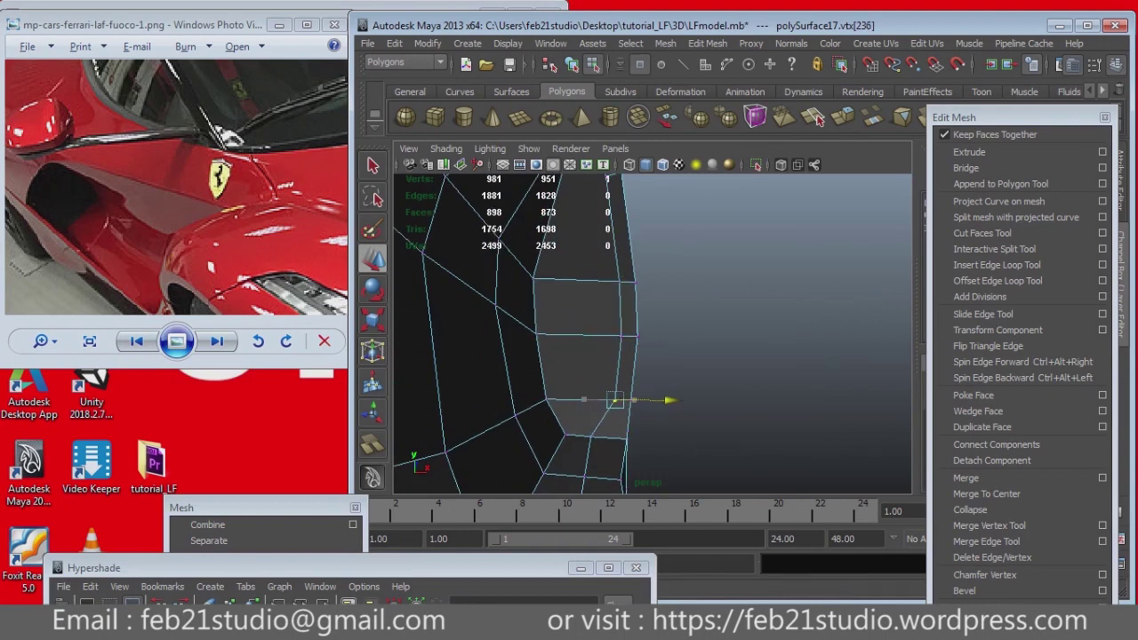
pyautogui.hotkey('shift', 'z')
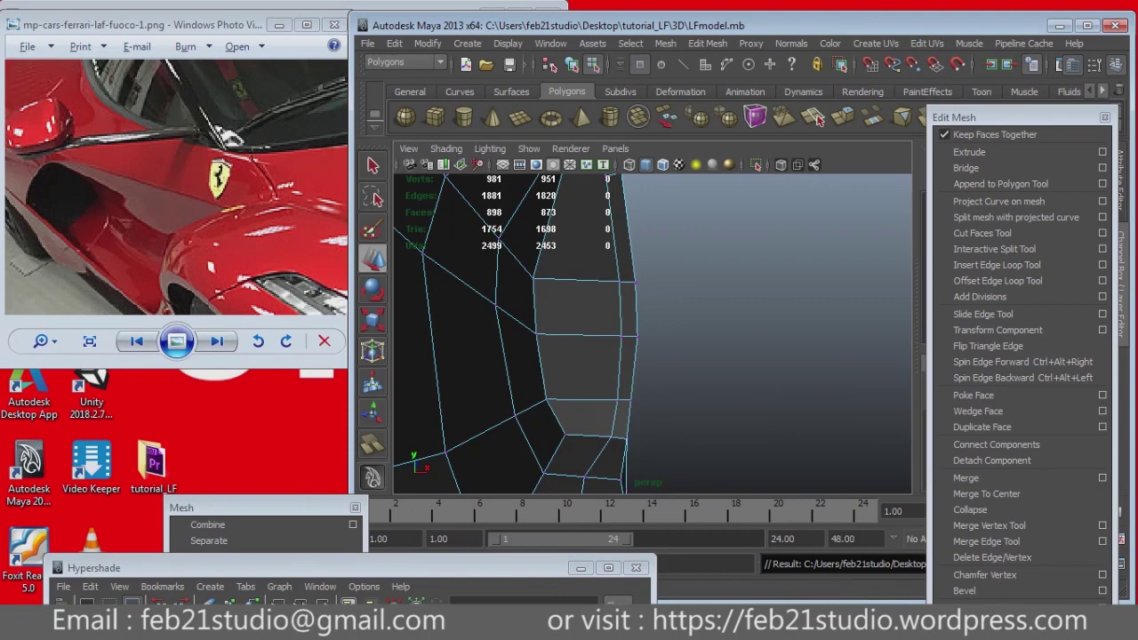
pyautogui.hotkey('shift', 'z')
pyautogui.hotkey('shift', 'z')
pyautogui.hotkey('shift', 'z')
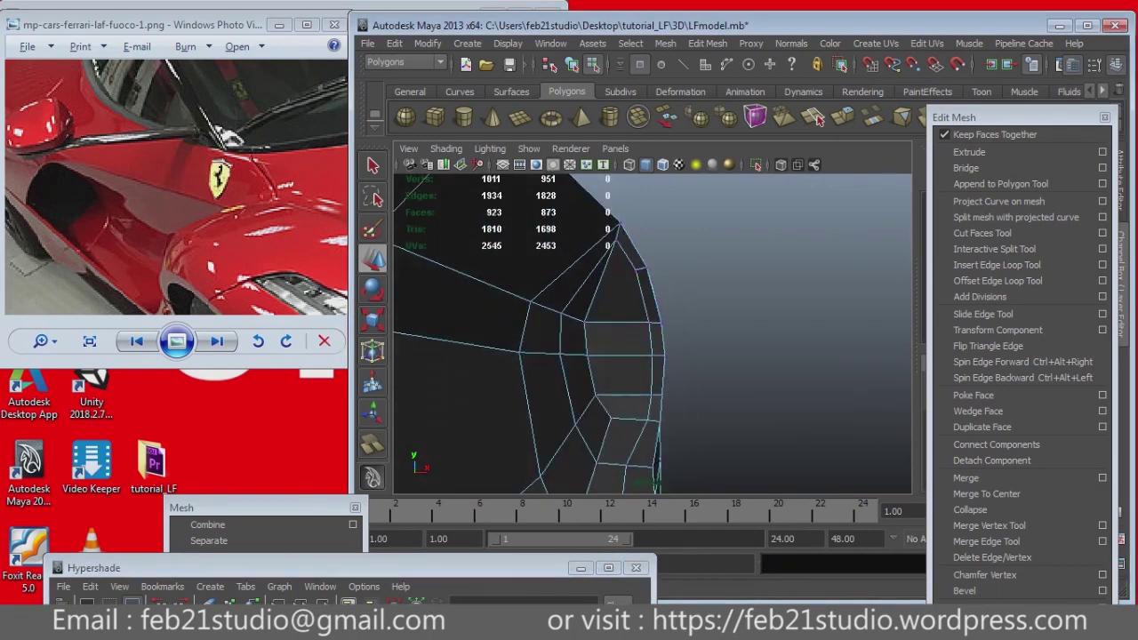
pyautogui.hotkey('shift', 'z')
pyautogui.hotkey('shift', 'z')
pyautogui.hotkey('shift', 'z')
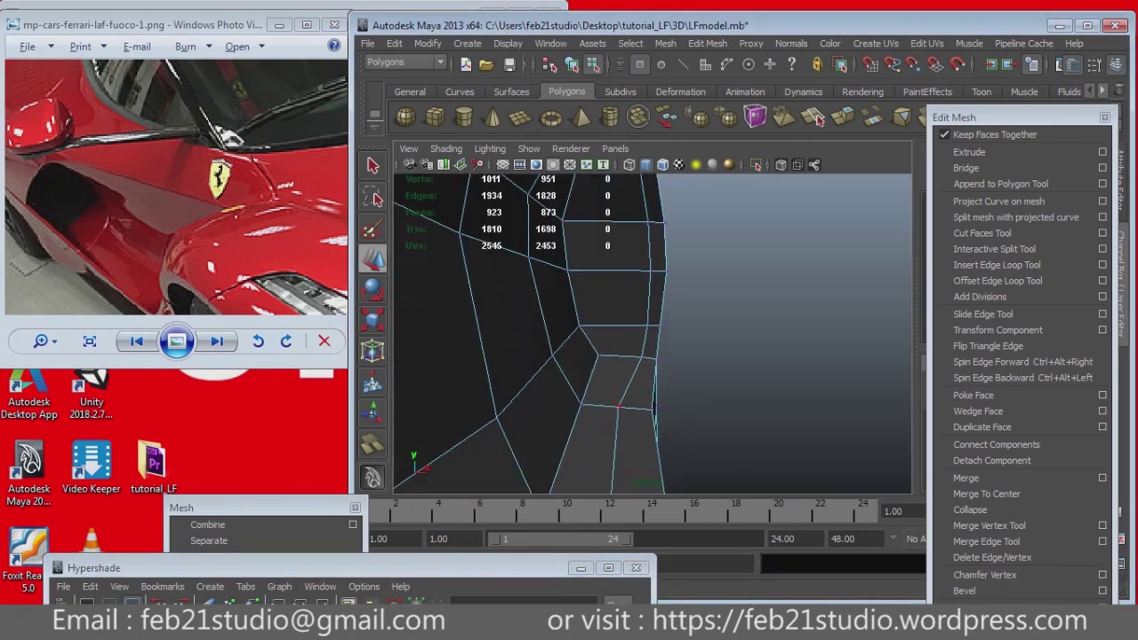
pyautogui.hotkey('shift', 'z')
pyautogui.hotkey('shift', 'z')
pyautogui.hotkey('shift', 'z')
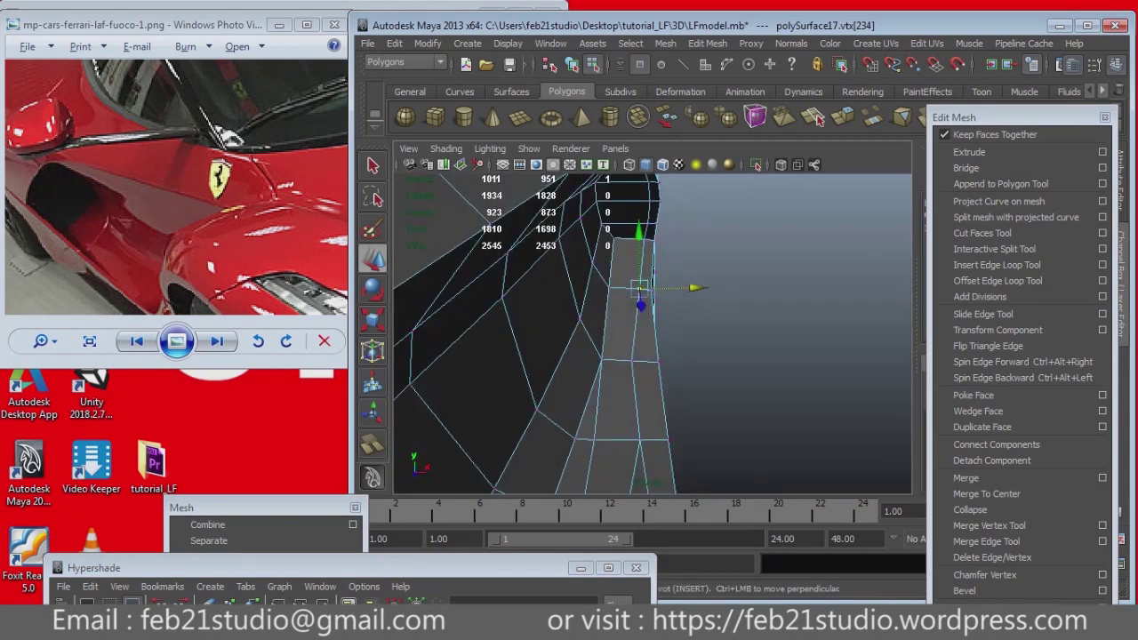
pyautogui.hotkey('shift', 'z')
pyautogui.hotkey('shift', 'z')
pyautogui.hotkey('shift', 'z')
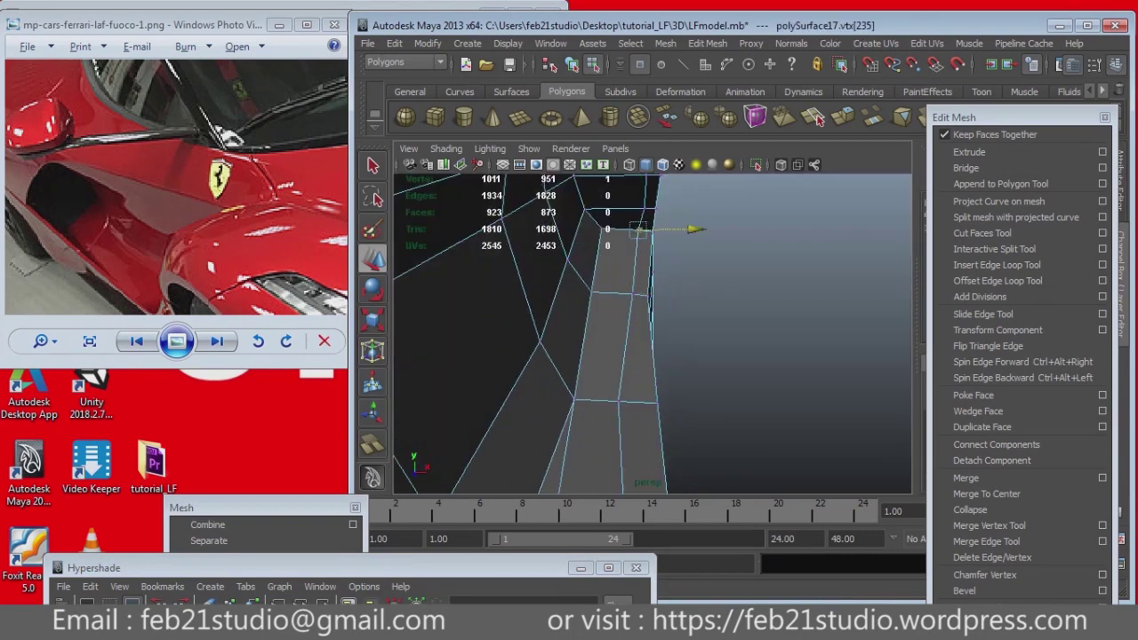
# Step: Keep undoing vertex moves and smooth-preview changes past vtx[233], then tumble around the intake corner
pyautogui.press('z')
pyautogui.press('z')
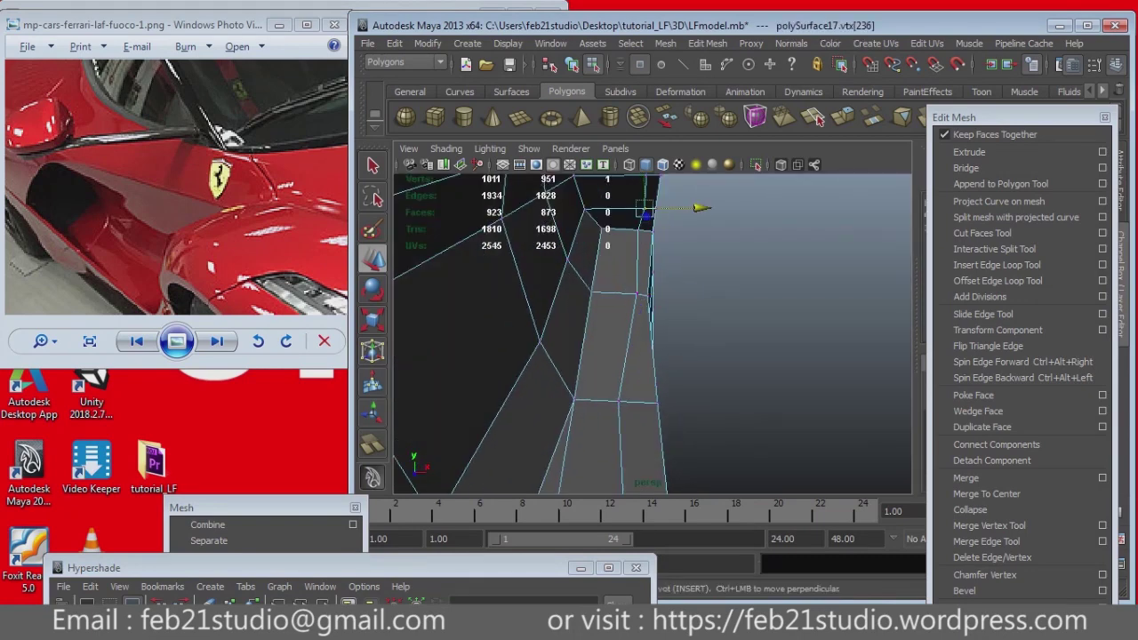
pyautogui.press('z')
pyautogui.press('z')
pyautogui.press('z')
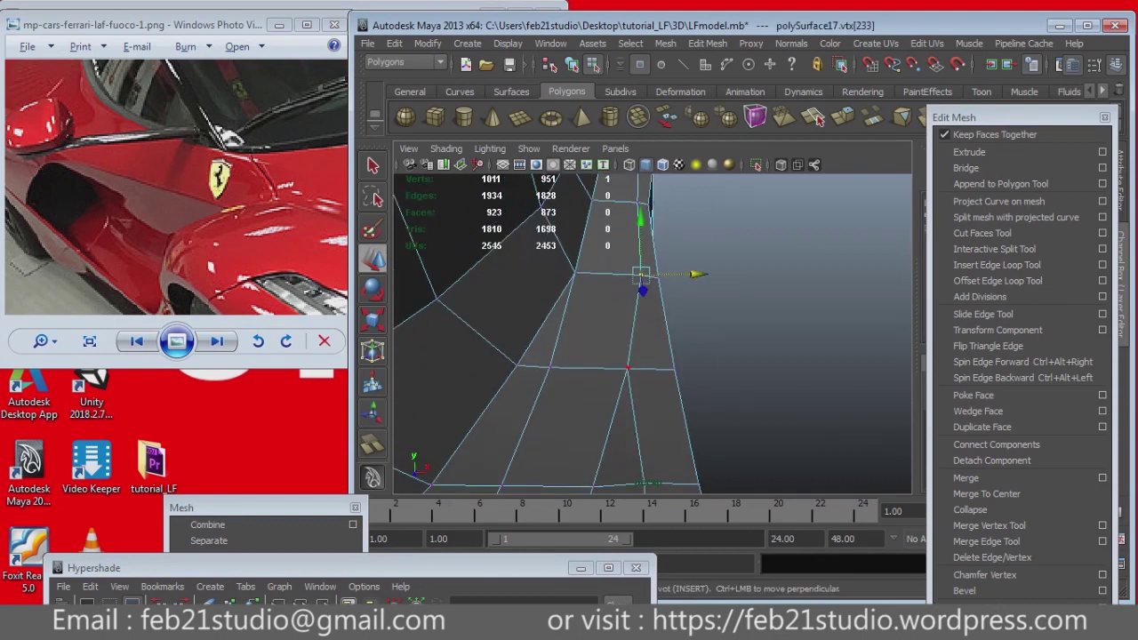
pyautogui.press('z')
pyautogui.press('z')
pyautogui.press('z')
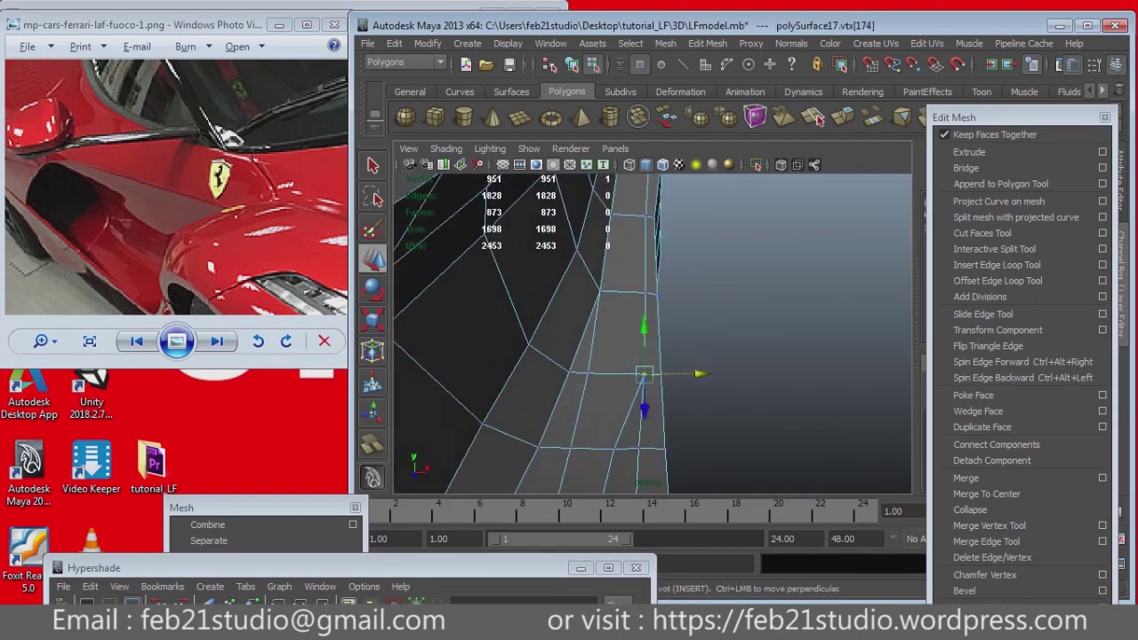
pyautogui.press('z')
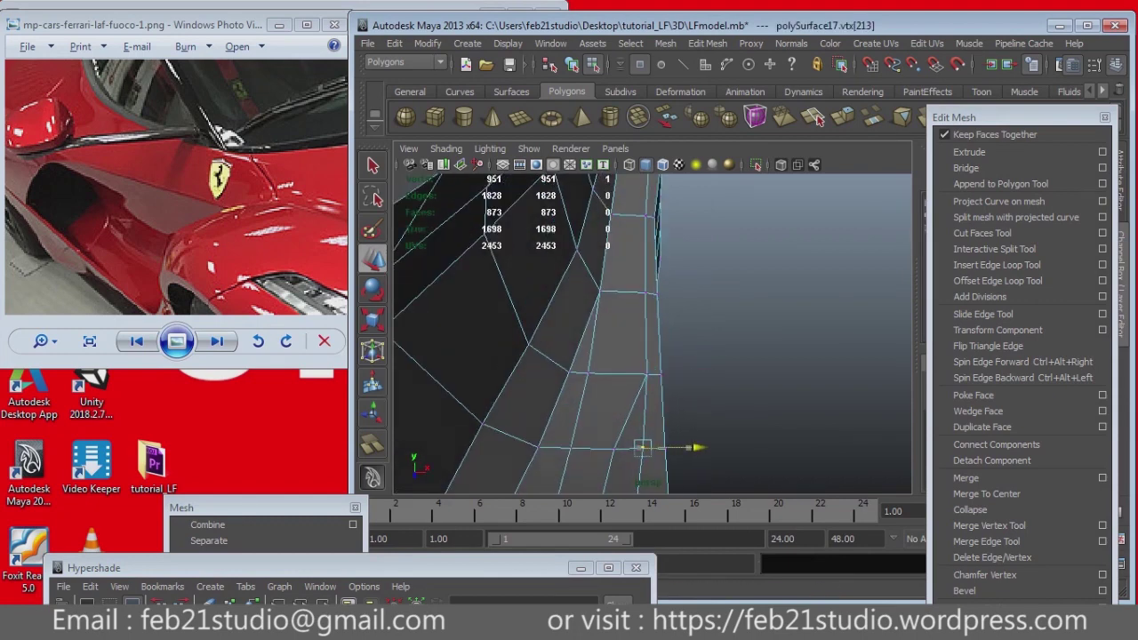
pyautogui.press('z')
pyautogui.press('z')
pyautogui.press('z')
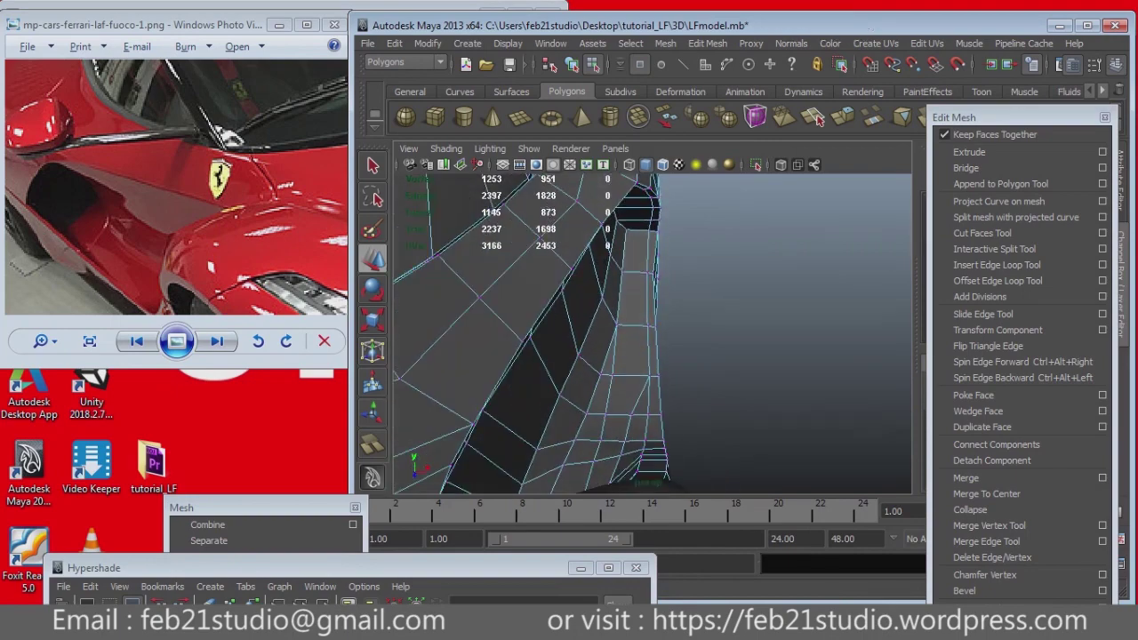
pyautogui.press('z')
pyautogui.press('z')
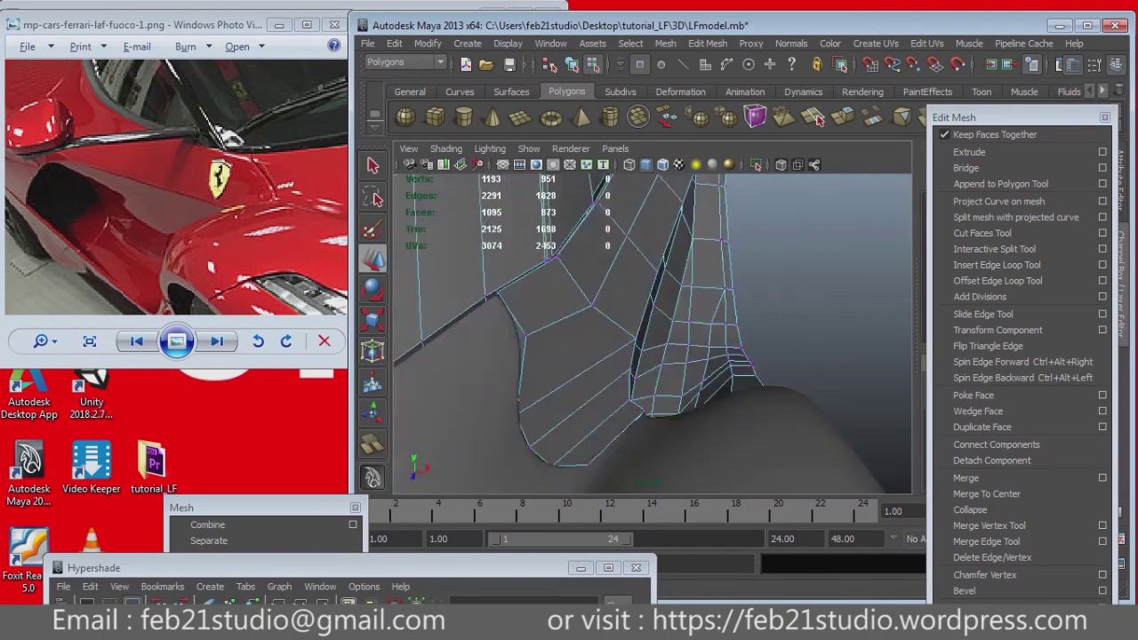
pyautogui.press('z')
pyautogui.press('z')
pyautogui.press('z')
pyautogui.press('z')
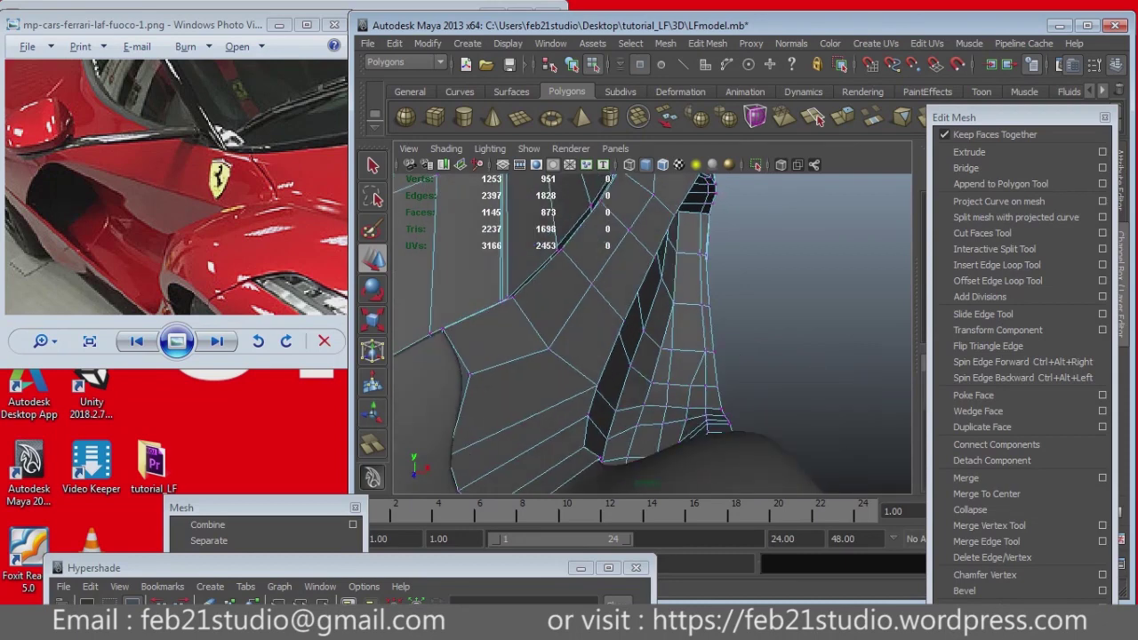
pyautogui.press('z')
pyautogui.press('z')
pyautogui.press('z')
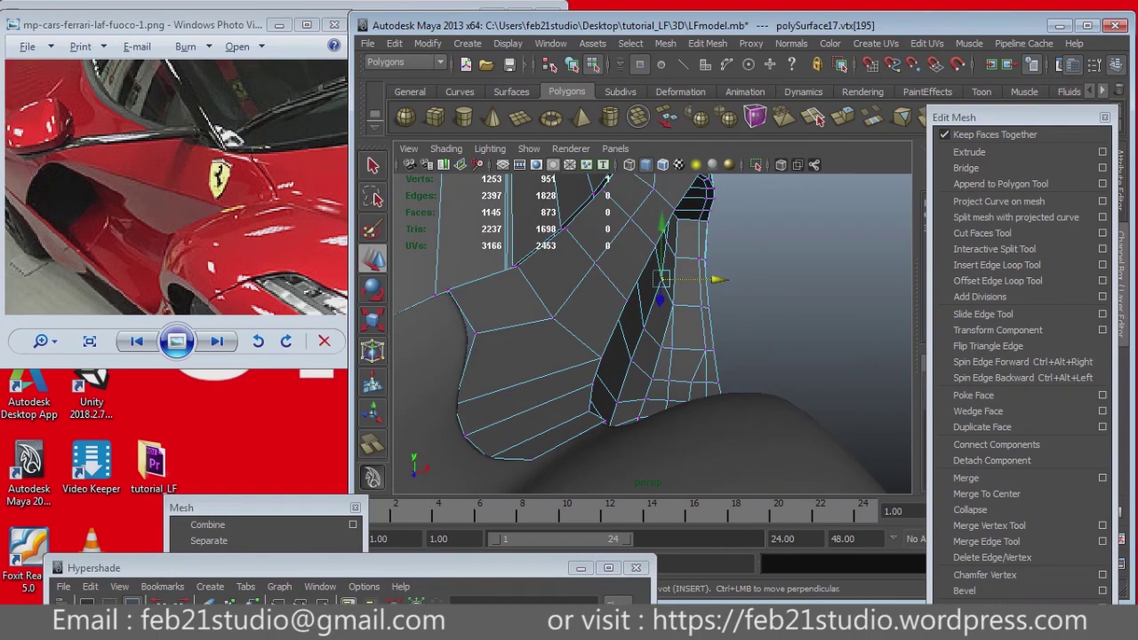
pyautogui.press('z')
pyautogui.press('z')
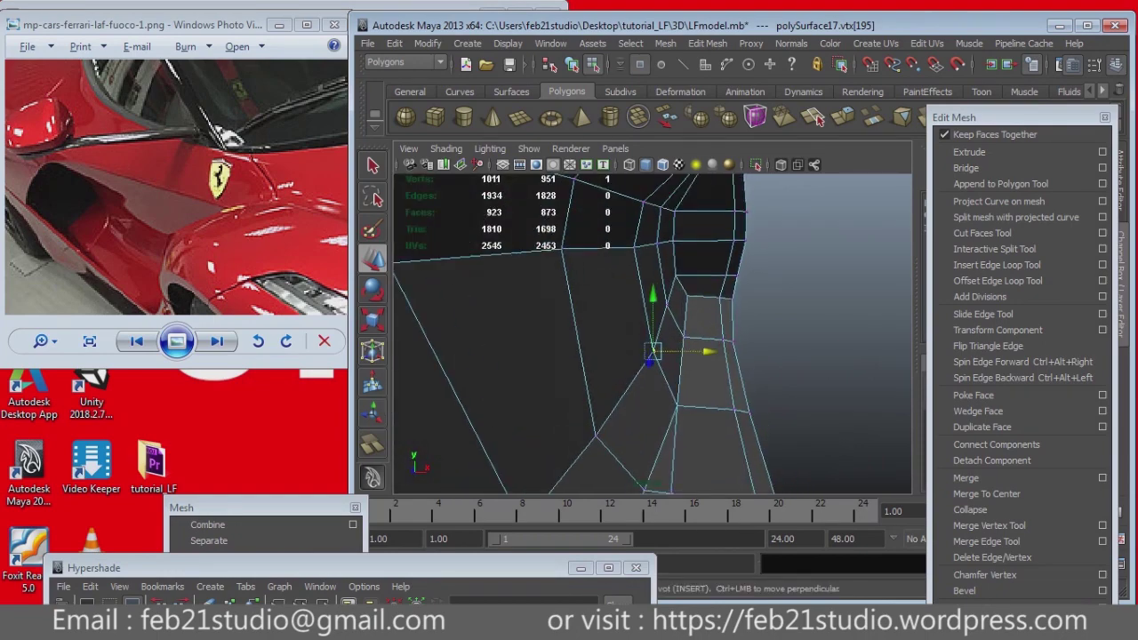
pyautogui.press('z')
pyautogui.press('z')
pyautogui.press('z')
pyautogui.press('z')
pyautogui.press('z')
pyautogui.press('z')
pyautogui.press('z')
pyautogui.press('z')
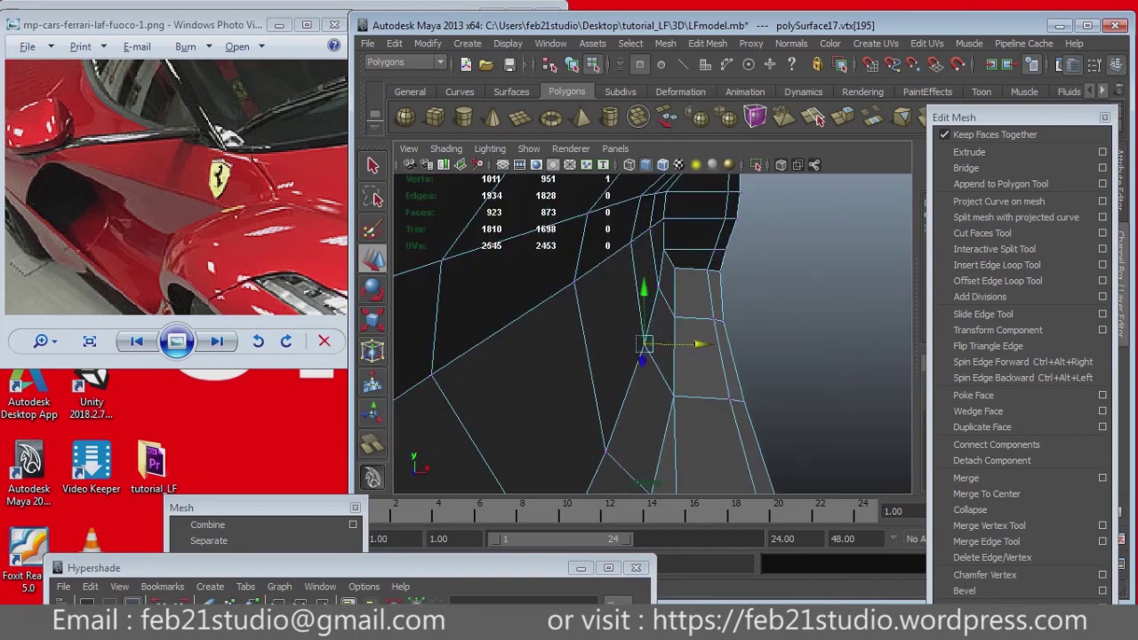
pyautogui.press('z')
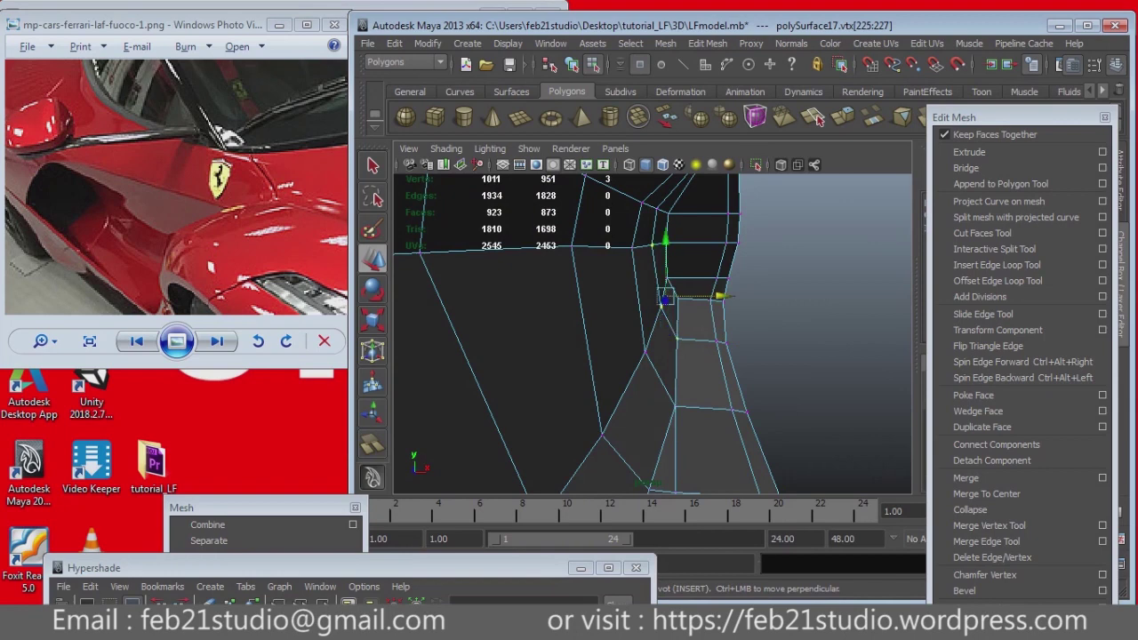
pyautogui.press('z')
pyautogui.press('z')
pyautogui.press('z')
pyautogui.press('z')
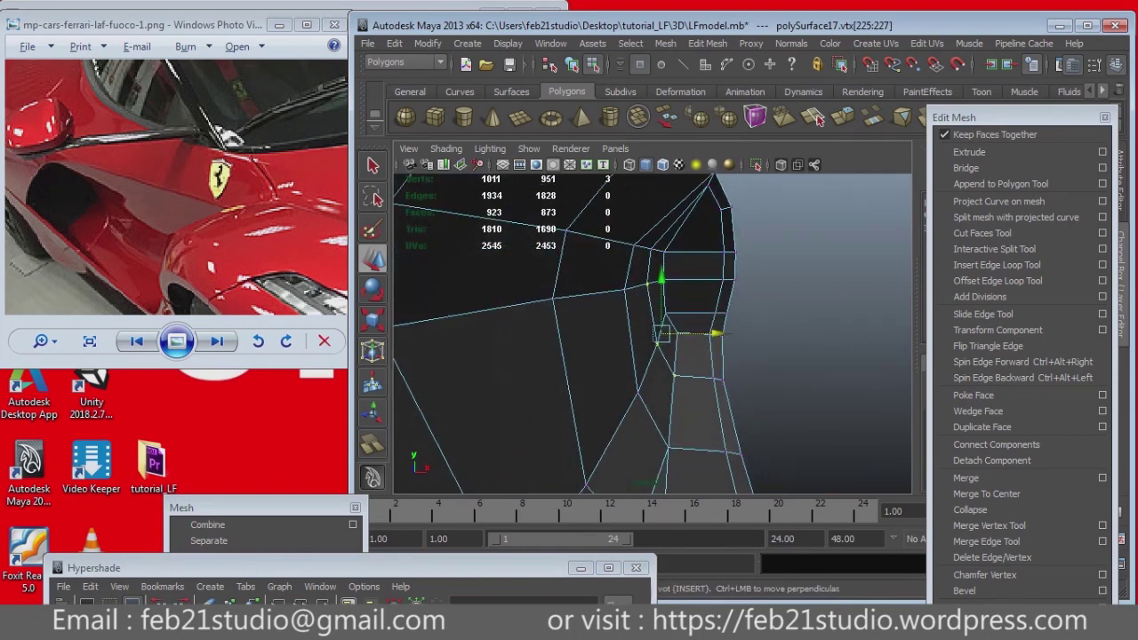
pyautogui.press('z')
pyautogui.press('z')
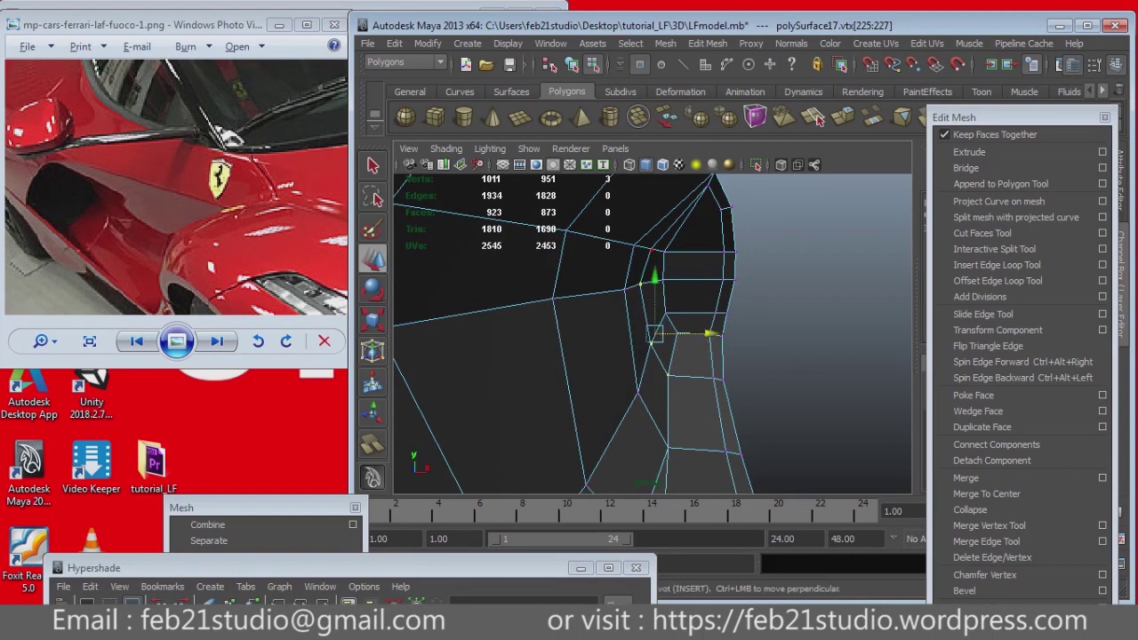
pyautogui.press('z')
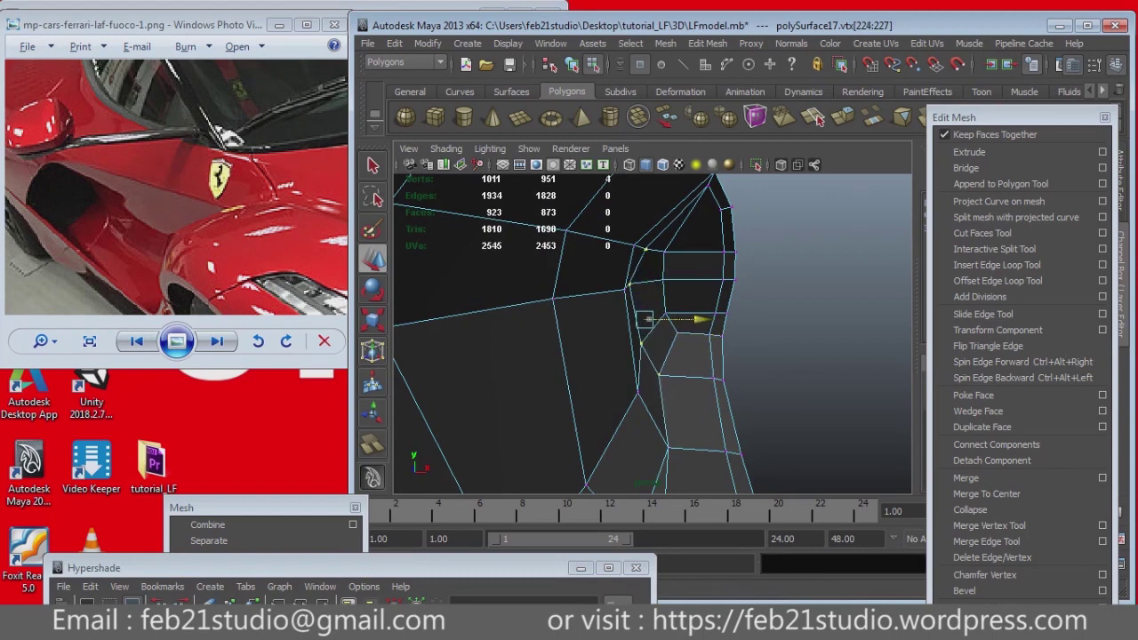
pyautogui.keyDown('alt'); pyautogui.moveTo(649, 334); pyautogui.dragTo(711, 303); pyautogui.keyUp('alt')
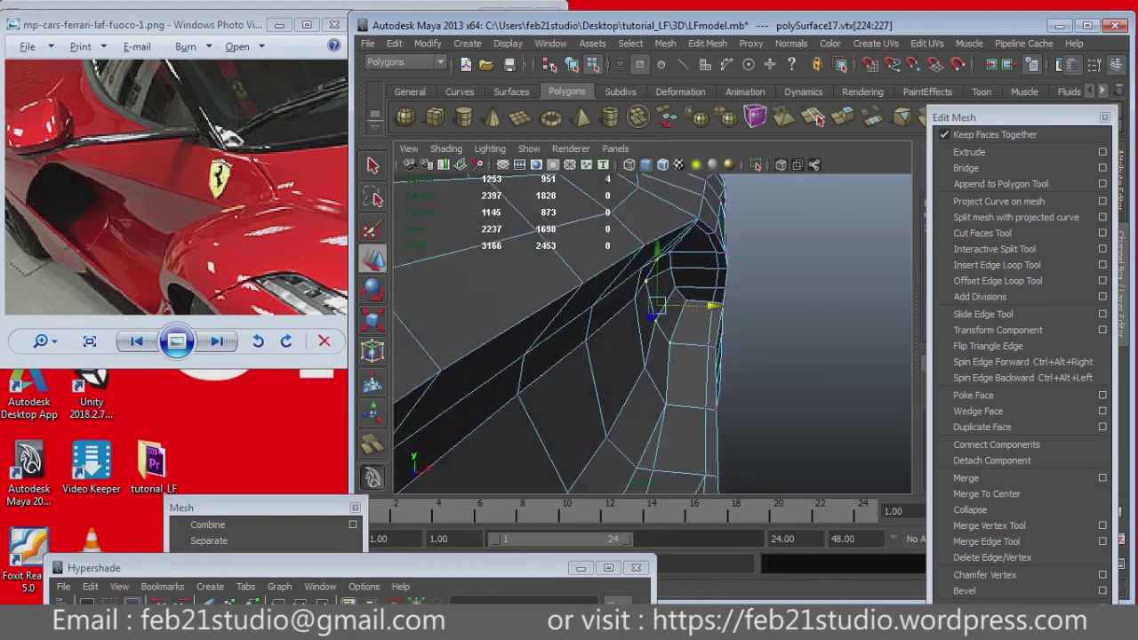
pyautogui.press('space')
pyautogui.press('space')
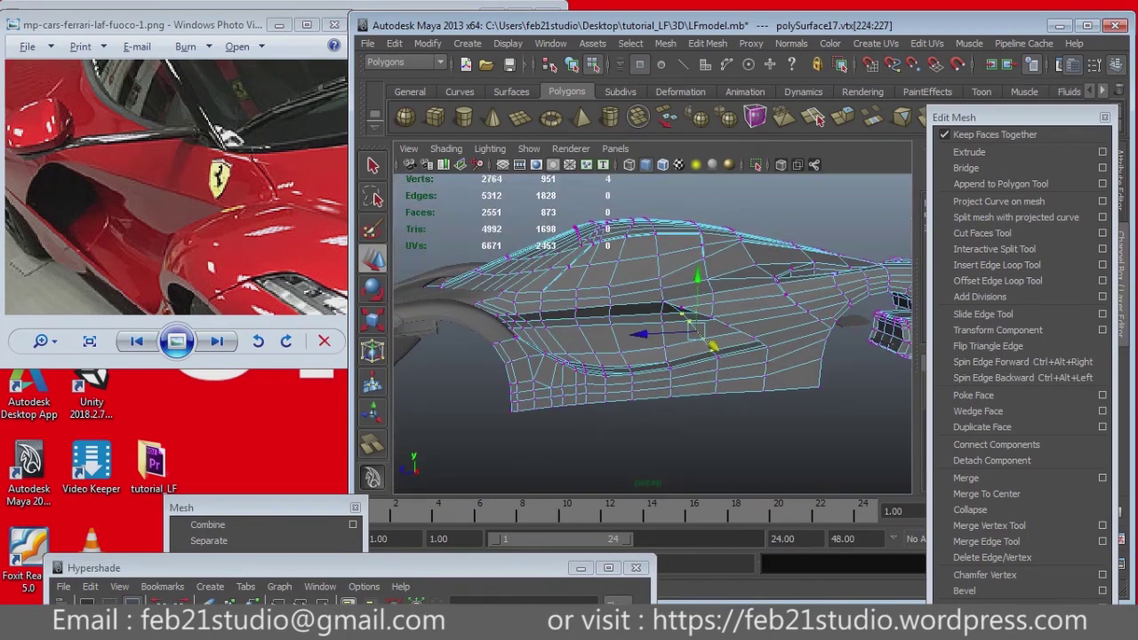
# Step: Raise the intake's pointed-tip vertex and a vertex further along the body line slightly
pyautogui.press('space')
pyautogui.press('space')
pyautogui.scroll(2, 726, 316)
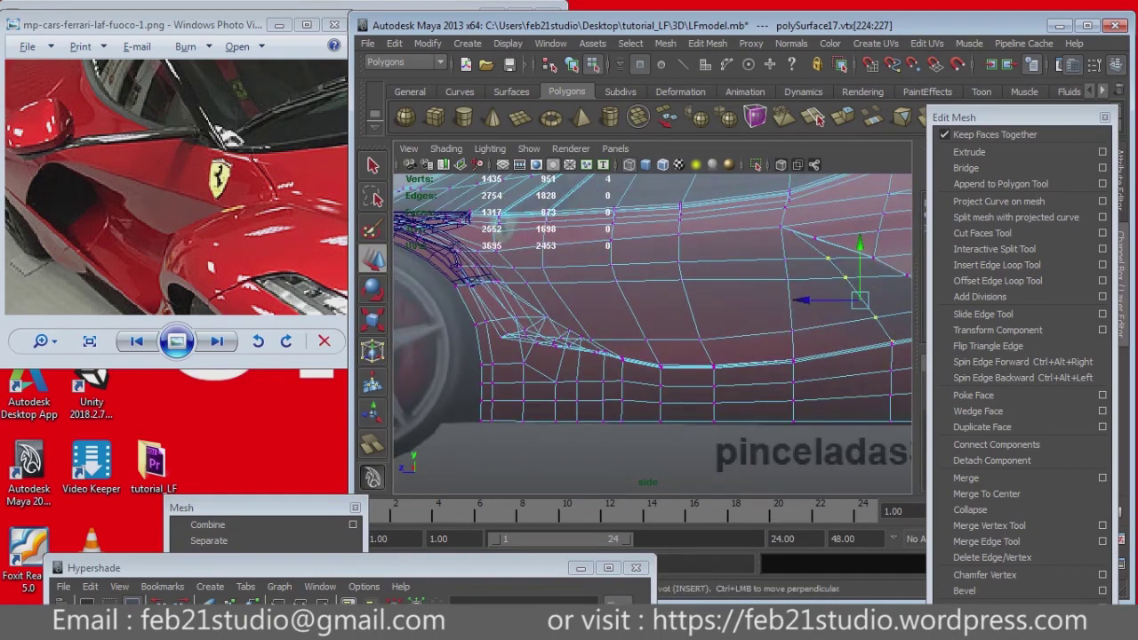
pyautogui.scroll(2, 653, 333)
pyautogui.moveTo(653, 333)
pyautogui.keyDown('alt'); pyautogui.mouseDown()
pyautogui.moveTo(569, 320)
pyautogui.moveTo(622, 338)
pyautogui.mouseUp(); pyautogui.keyUp('alt')
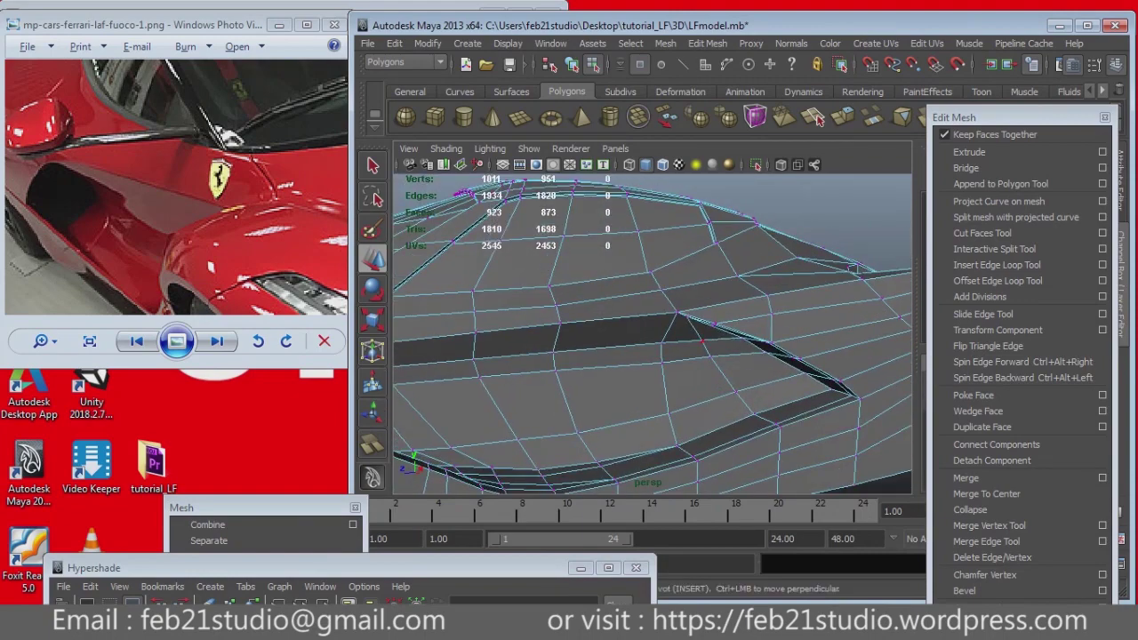
pyautogui.click(770, 310)
pyautogui.moveTo(770, 258); pyautogui.dragTo(769, 249)
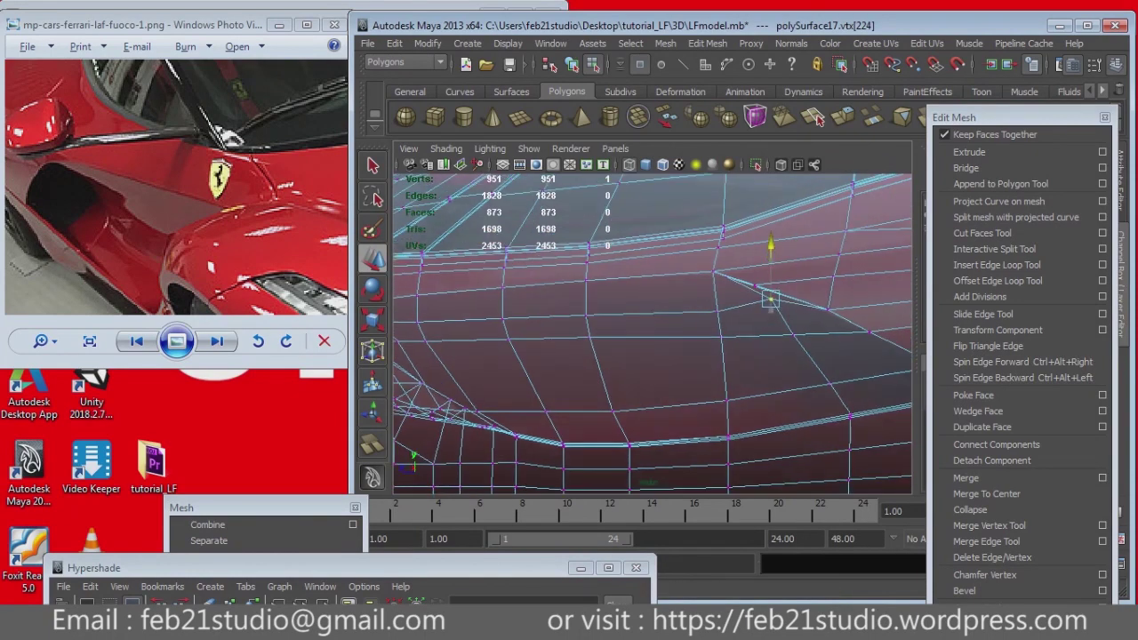
pyautogui.click(717, 306)
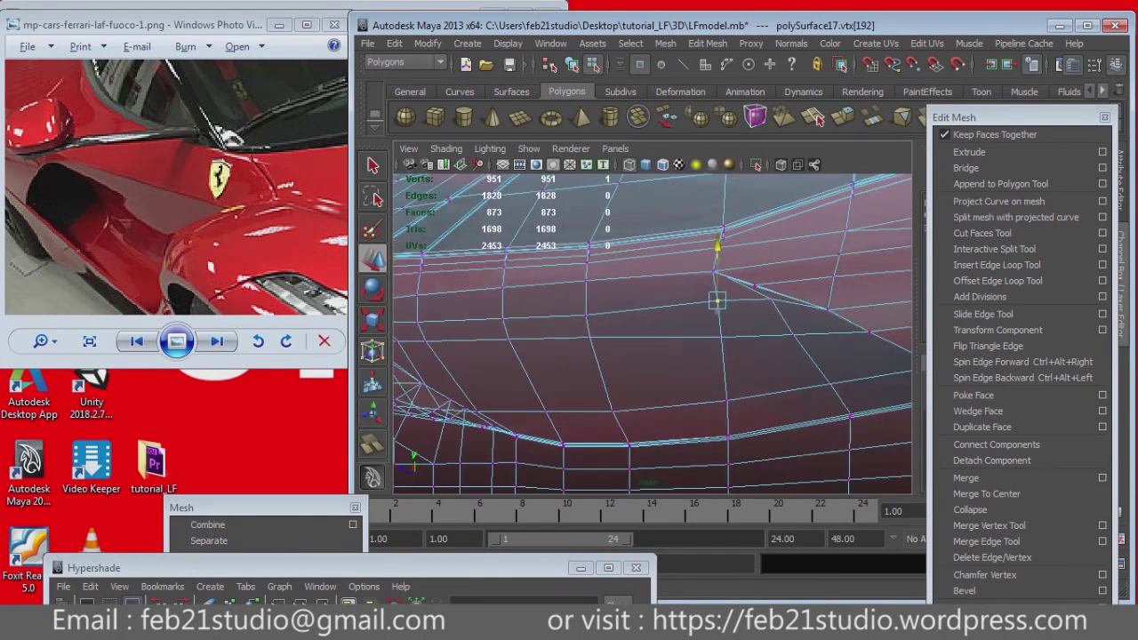
pyautogui.click(584, 311)
pyautogui.moveTo(585, 256); pyautogui.dragTo(585, 249)
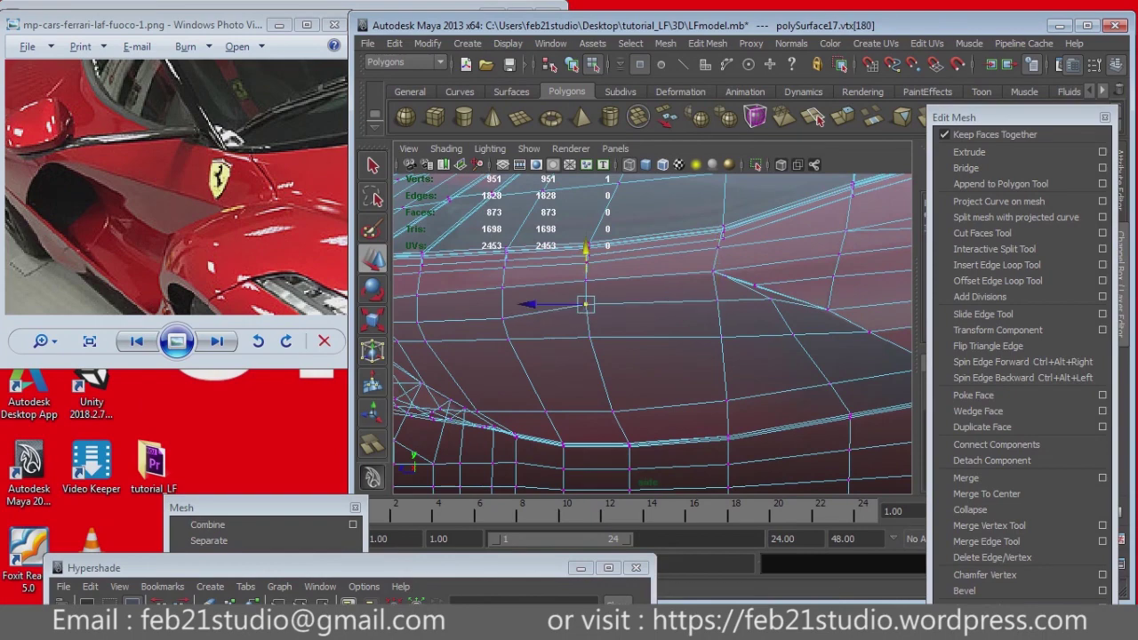
# Step: Raise vertices above the intake edge and near the front wheel arch slightly
pyautogui.moveTo(495, 317)
pyautogui.keyDown('alt'); pyautogui.mouseDown()
pyautogui.moveTo(515, 277)
pyautogui.moveTo(569, 267)
pyautogui.mouseUp(); pyautogui.keyUp('alt')
pyautogui.click(531, 328)
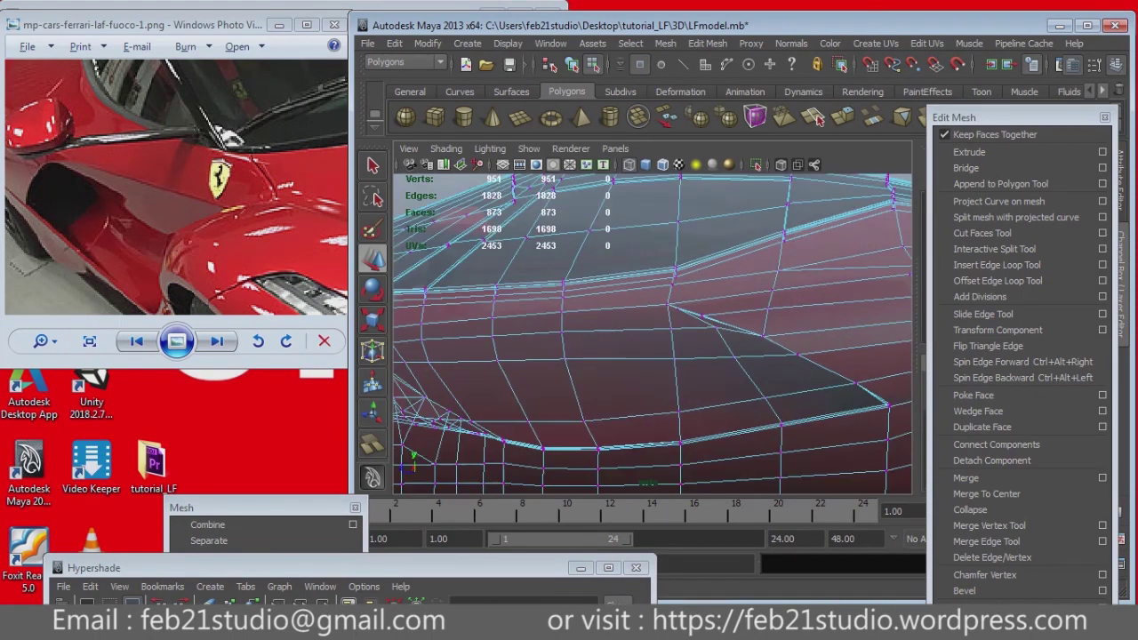
pyautogui.click(732, 334)
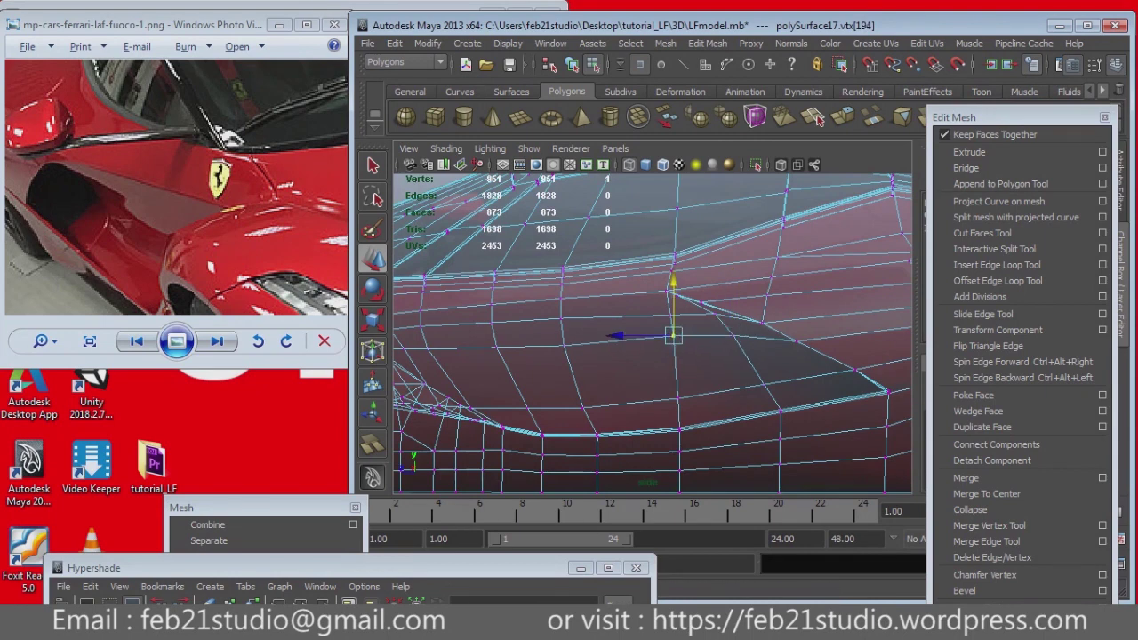
pyautogui.click(564, 337)
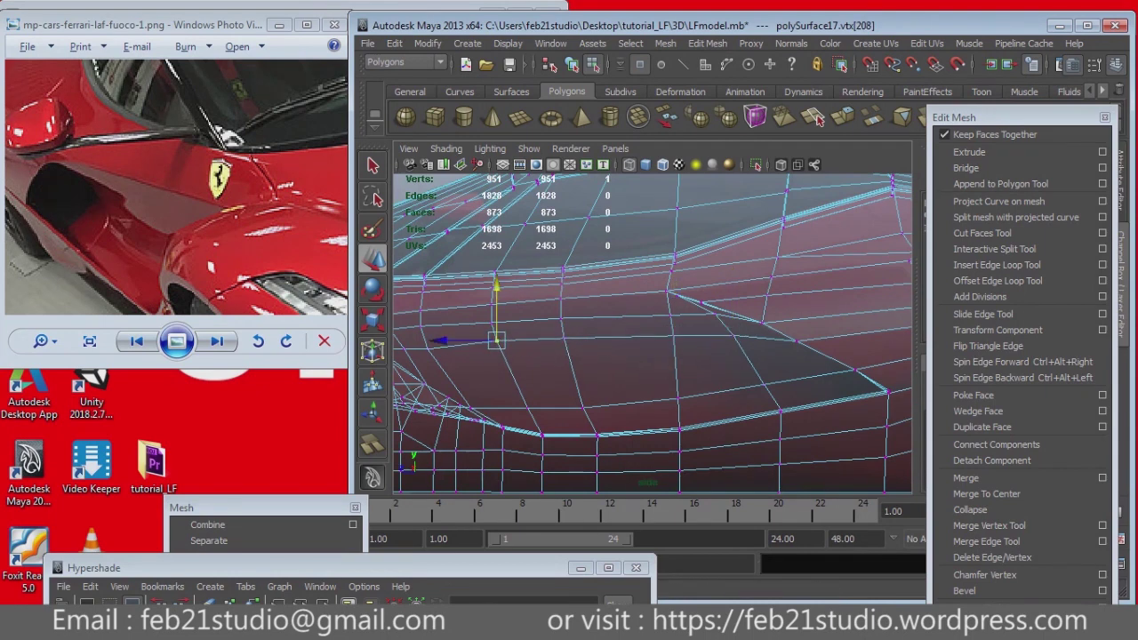
pyautogui.click(583, 337)
pyautogui.moveTo(514, 307); pyautogui.dragTo(513, 301)
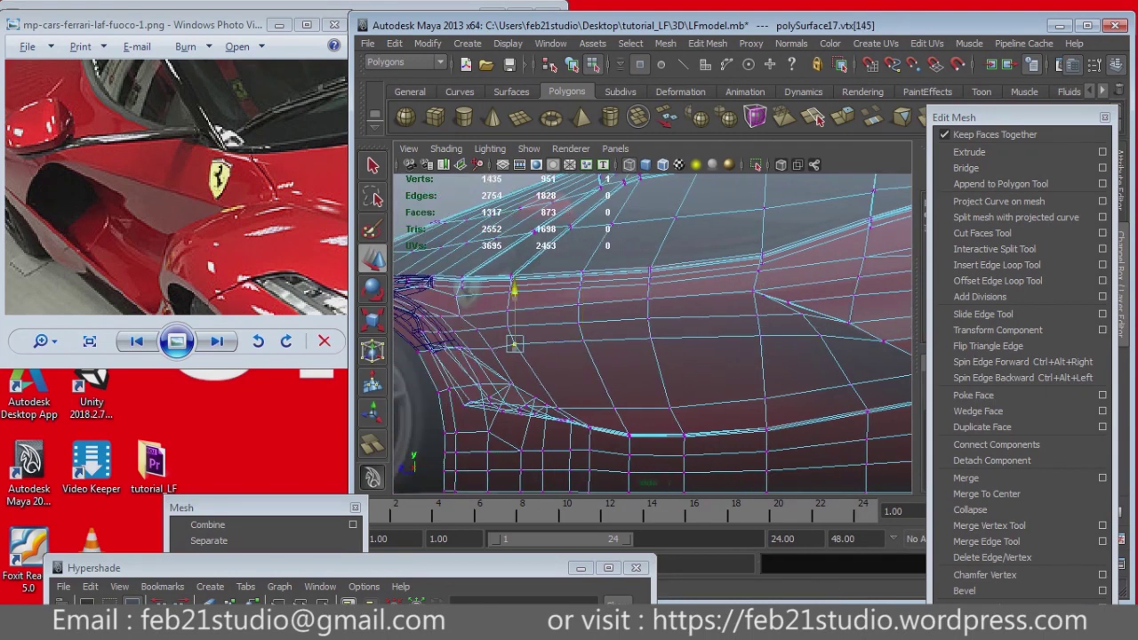
pyautogui.click(490, 349)
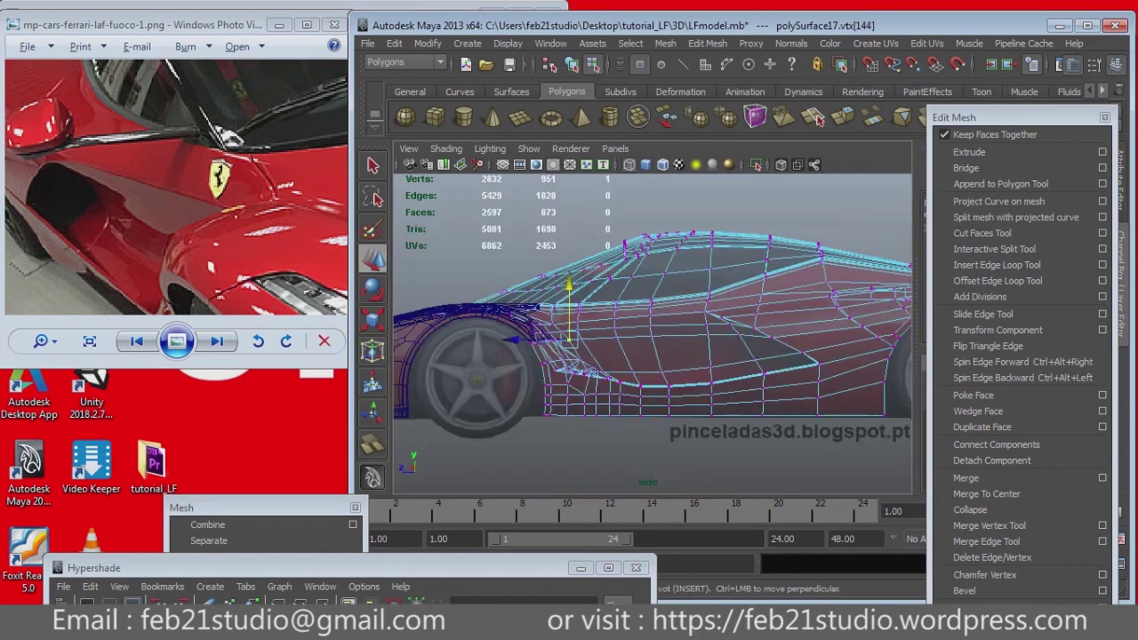
pyautogui.moveTo(622, 355)
pyautogui.keyDown('alt'); pyautogui.mouseDown()
pyautogui.moveTo(551, 338)
pyautogui.moveTo(622, 293)
pyautogui.mouseUp(); pyautogui.keyUp('alt')
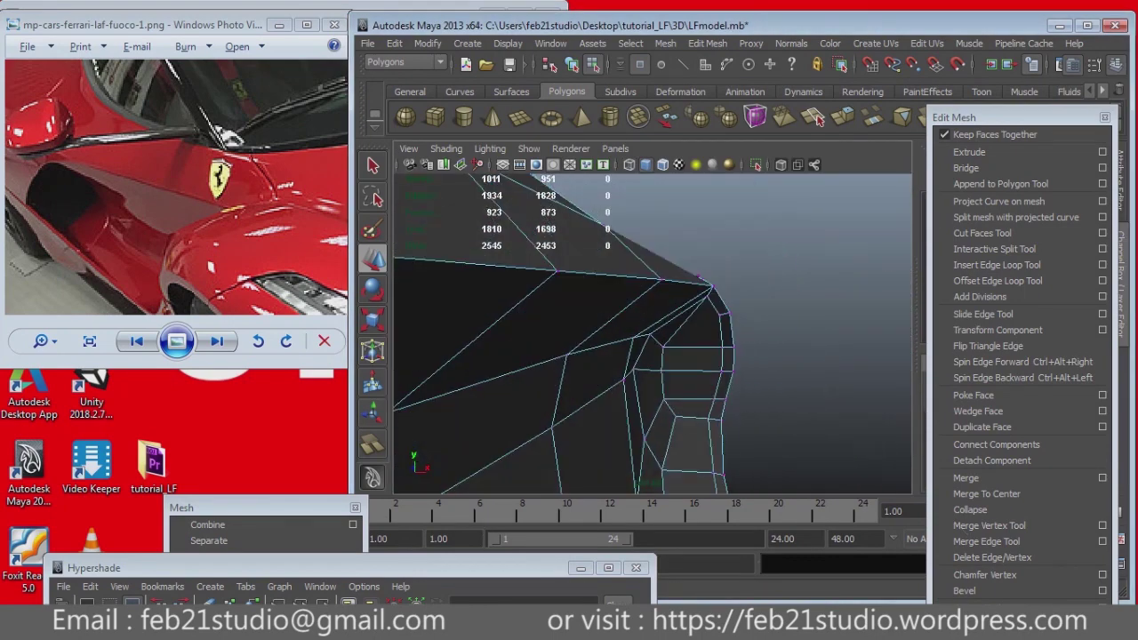
# Step: Push the intake's upper corner vertex outward and select neighbouring rim vertices
pyautogui.click(647, 292)
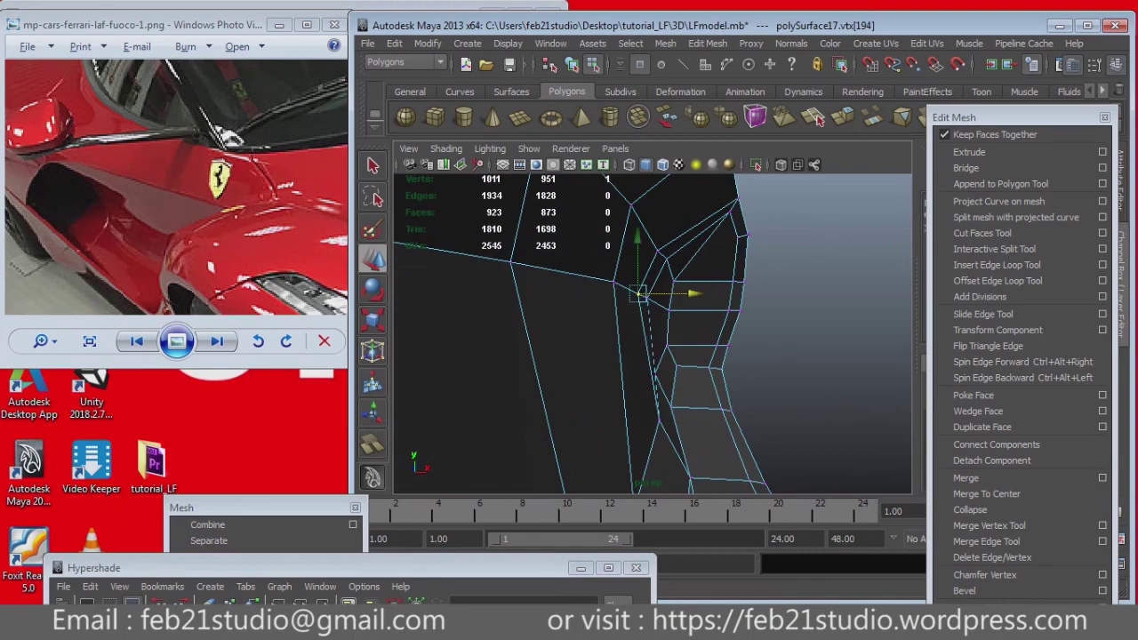
pyautogui.moveTo(691, 293)
pyautogui.mouseDown()
pyautogui.moveTo(705, 293)
pyautogui.moveTo(675, 303)
pyautogui.mouseUp()
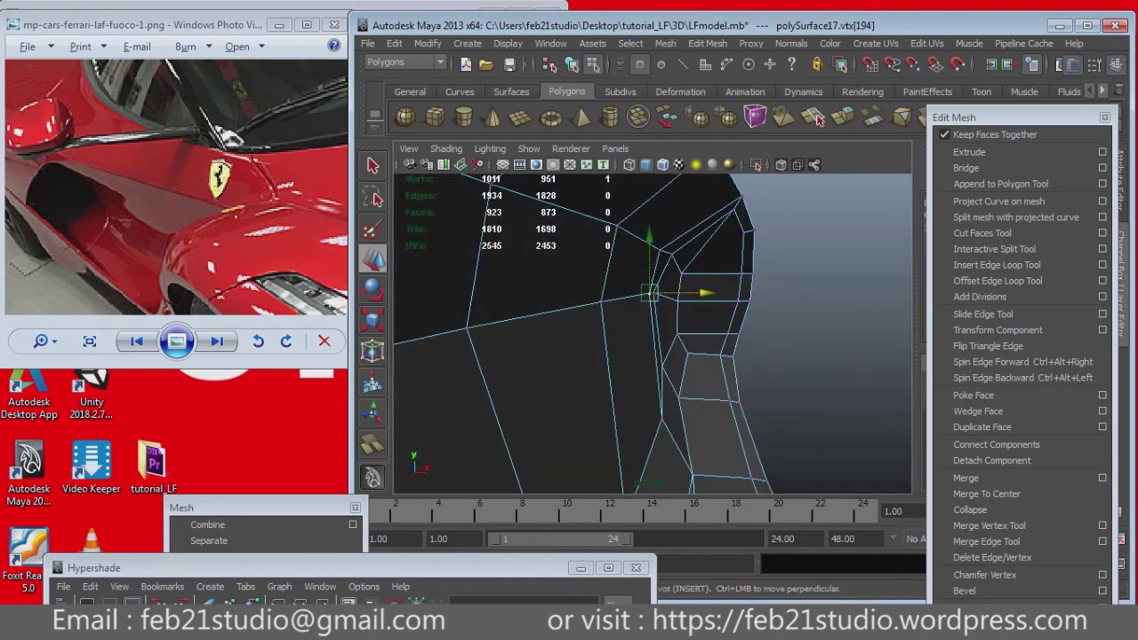
pyautogui.click(658, 251)
pyautogui.keyDown('alt'); pyautogui.moveTo(666, 249); pyautogui.dragTo(711, 267); pyautogui.keyUp('alt')
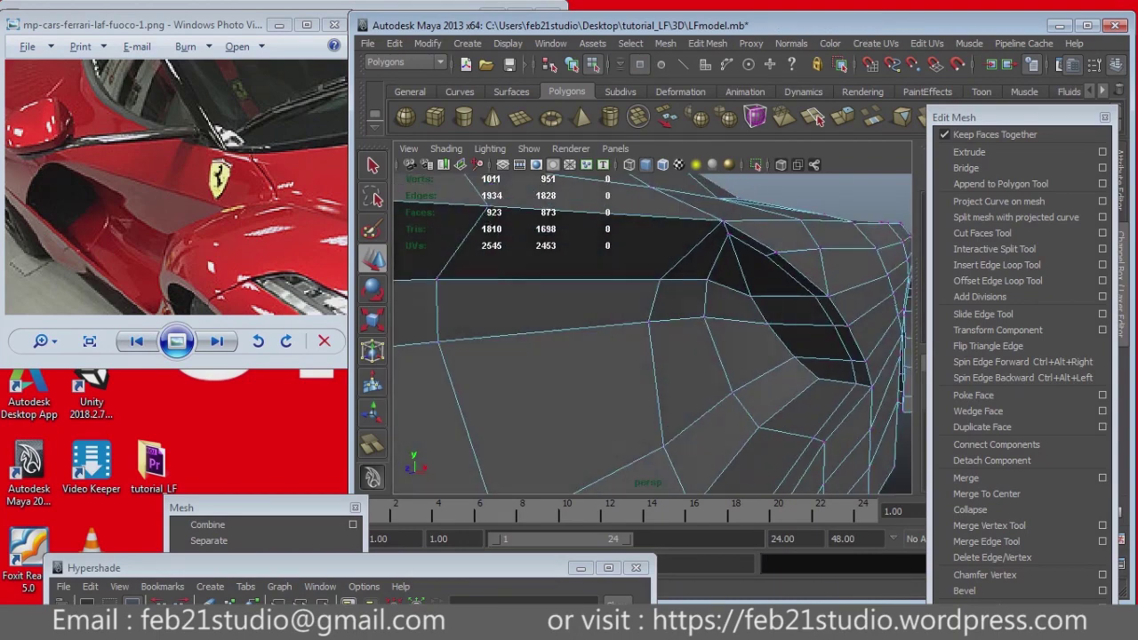
pyautogui.moveTo(649, 337)
pyautogui.keyDown('alt'); pyautogui.mouseDown()
pyautogui.moveTo(693, 346)
pyautogui.moveTo(702, 321)
pyautogui.moveTo(676, 338)
pyautogui.mouseUp(); pyautogui.keyUp('alt')
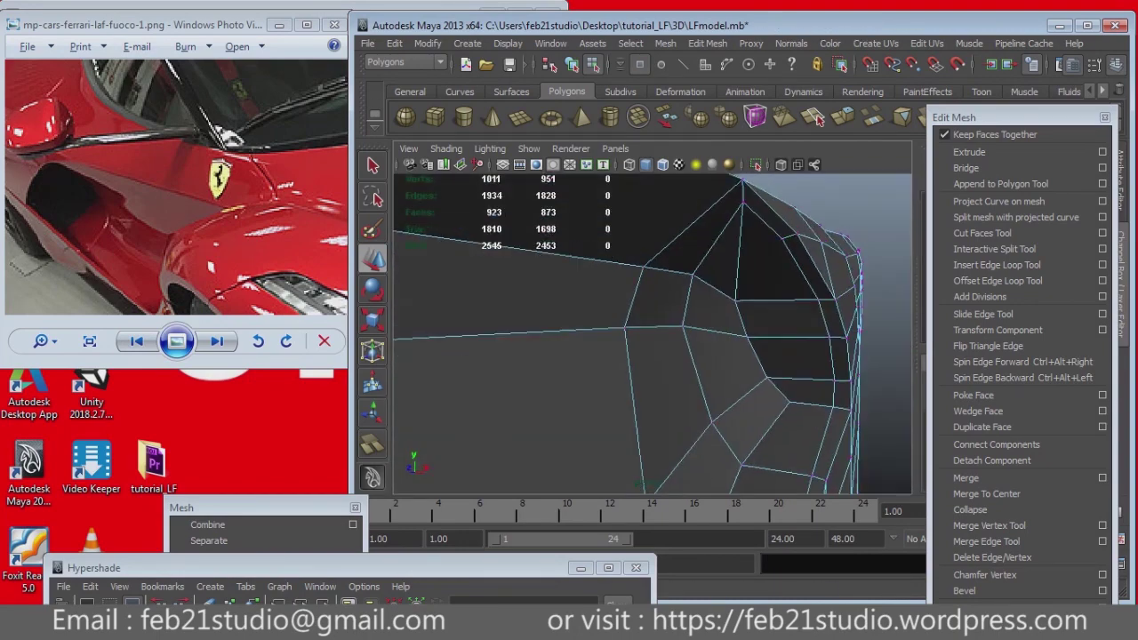
pyautogui.click(702, 317)
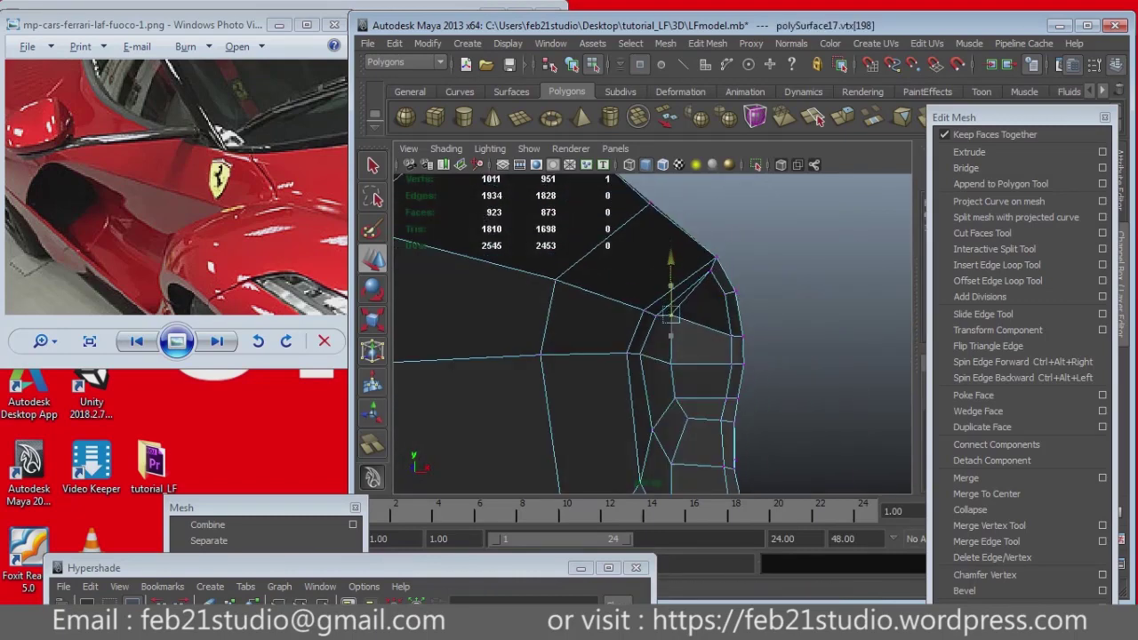
pyautogui.keyDown('alt'); pyautogui.moveTo(676, 338); pyautogui.dragTo(680, 333); pyautogui.keyUp('alt')
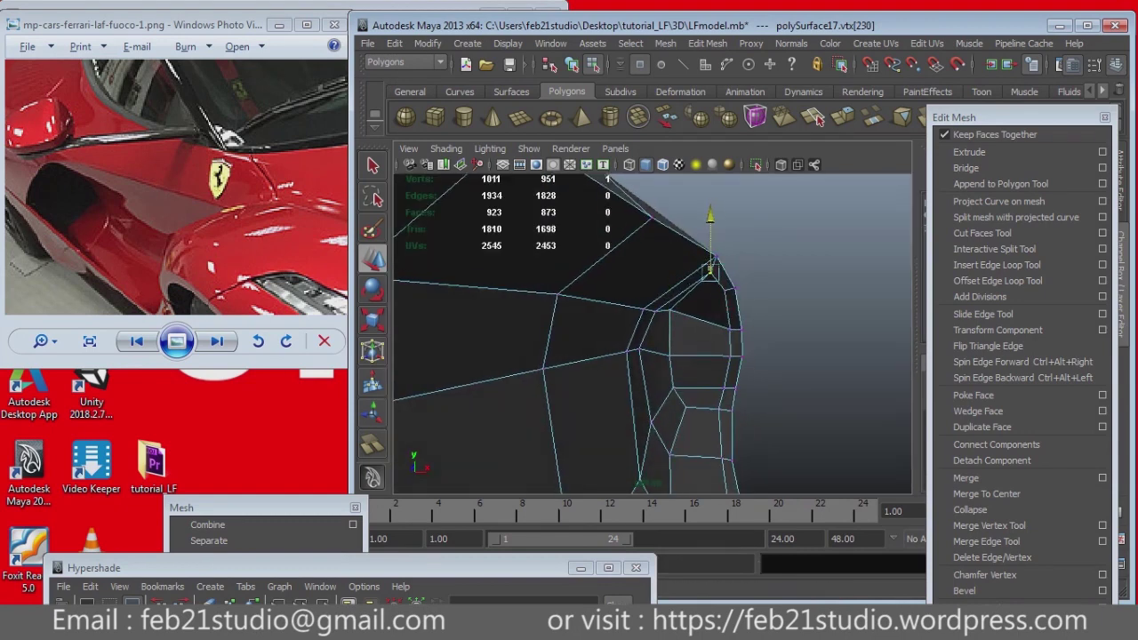
pyautogui.keyDown('alt'); pyautogui.moveTo(680, 333); pyautogui.dragTo(702, 329); pyautogui.keyUp('alt')
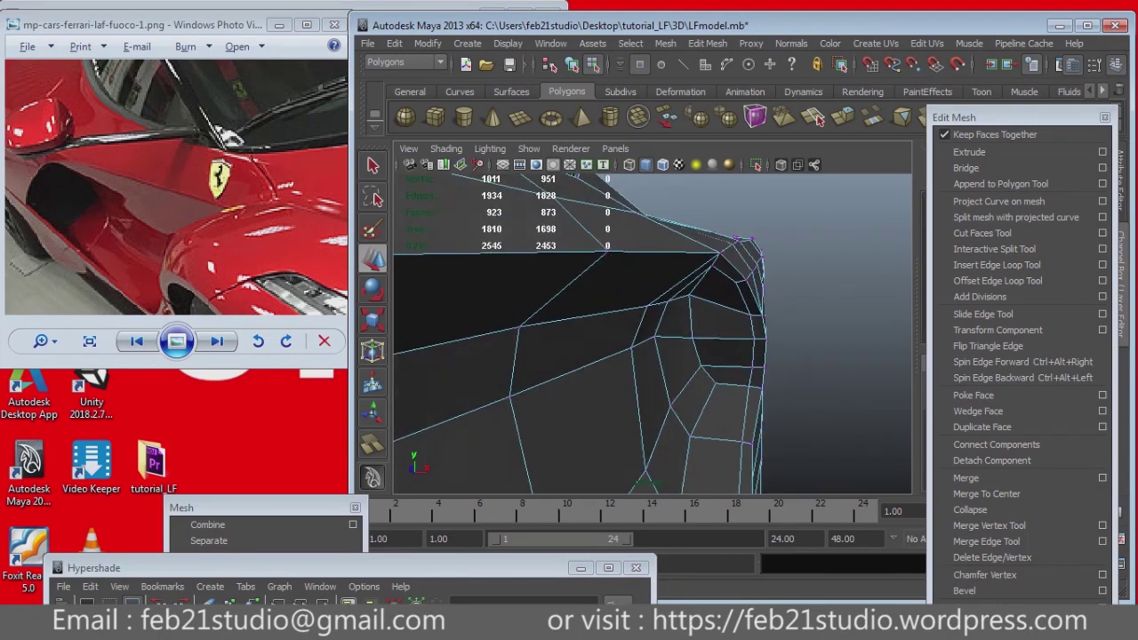
pyautogui.keyDown('alt'); pyautogui.moveTo(752, 298); pyautogui.dragTo(755, 302); pyautogui.keyUp('alt')
pyautogui.keyDown('alt'); pyautogui.moveTo(696, 271); pyautogui.dragTo(727, 256); pyautogui.keyUp('alt')
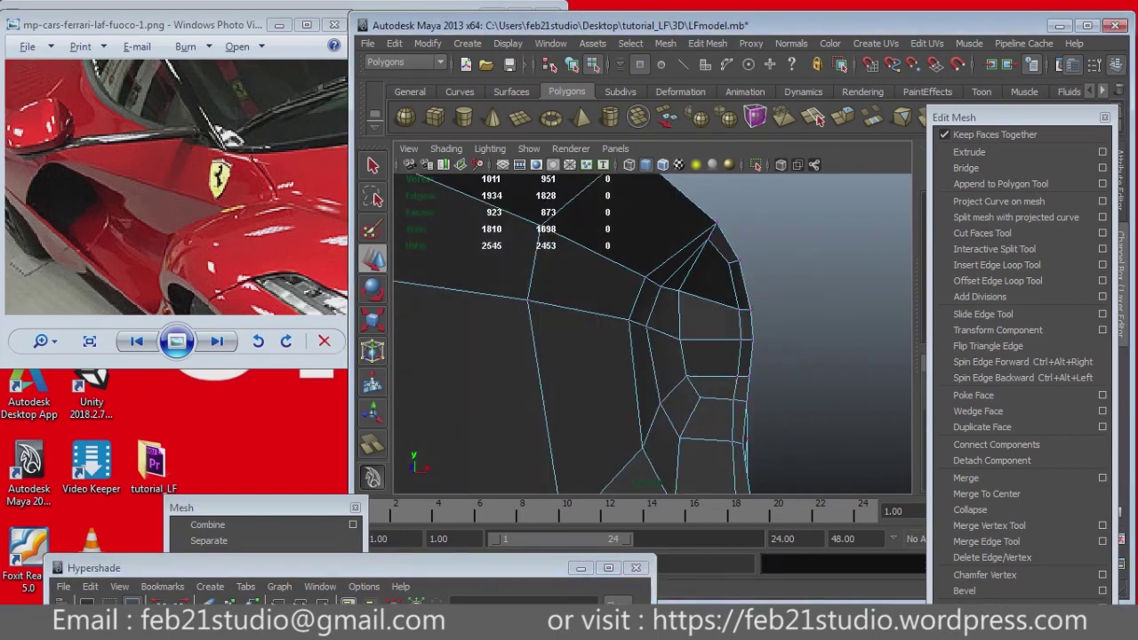
pyautogui.keyDown('alt'); pyautogui.moveTo(727, 256); pyautogui.dragTo(743, 274); pyautogui.keyUp('alt')
# Step: Adjust vertices at the intake tip and lower corner, then save the scene
pyautogui.click(743, 274)
pyautogui.keyDown('alt'); pyautogui.moveTo(744, 274); pyautogui.dragTo(764, 266, button='right'); pyautogui.keyUp('alt')
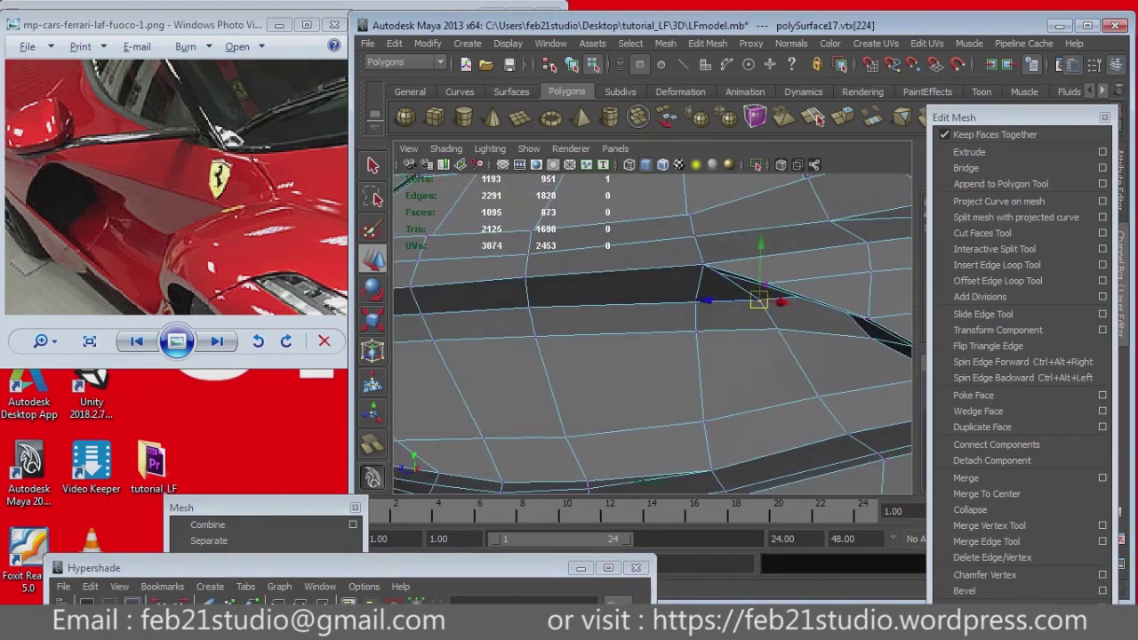
pyautogui.press('space')
pyautogui.press('space')
pyautogui.keyDown('alt'); pyautogui.moveTo(764, 267); pyautogui.dragTo(711, 276); pyautogui.keyUp('alt')
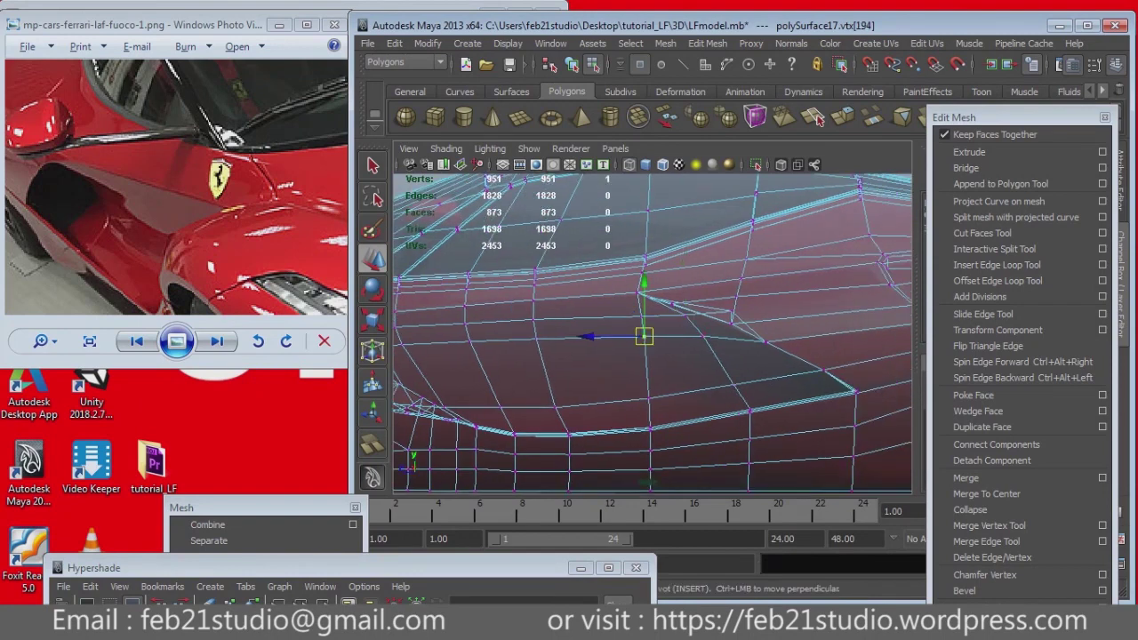
pyautogui.click(700, 311)
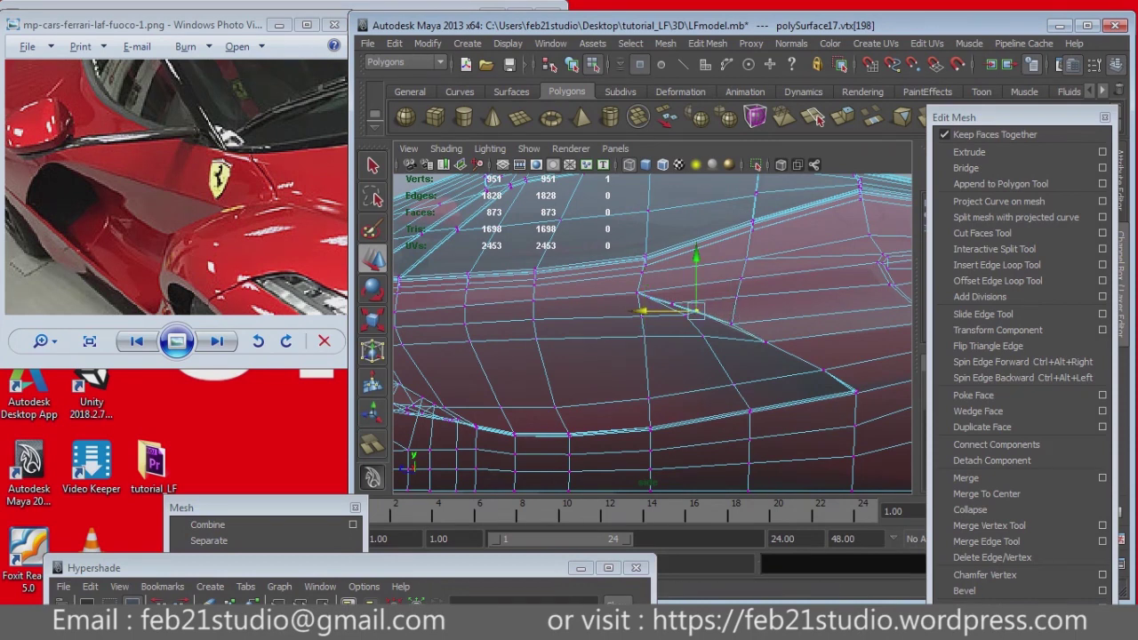
pyautogui.click(741, 384)
pyautogui.hotkey('ctrl', 's')
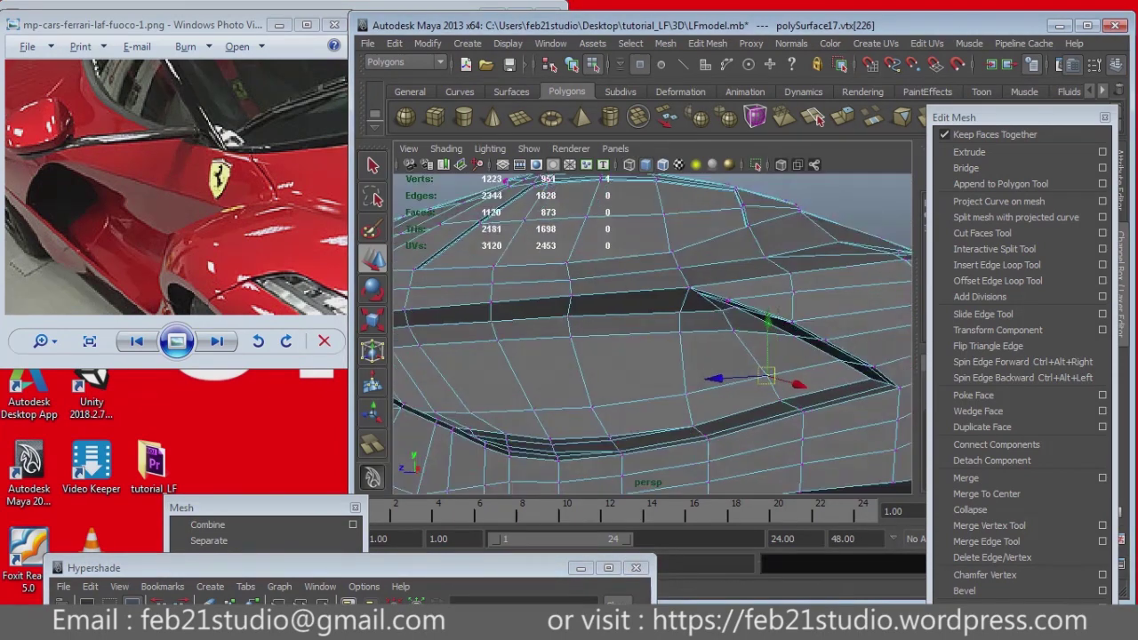
pyautogui.moveTo(649, 356)
pyautogui.keyDown('alt'); pyautogui.mouseDown()
pyautogui.moveTo(675, 374)
pyautogui.moveTo(676, 356)
pyautogui.mouseUp(); pyautogui.keyUp('alt')
# Step: Select and nudge the corner vertices along the wheel-arch edge, including vtx[227] atop the intake strip
pyautogui.click(674, 317)
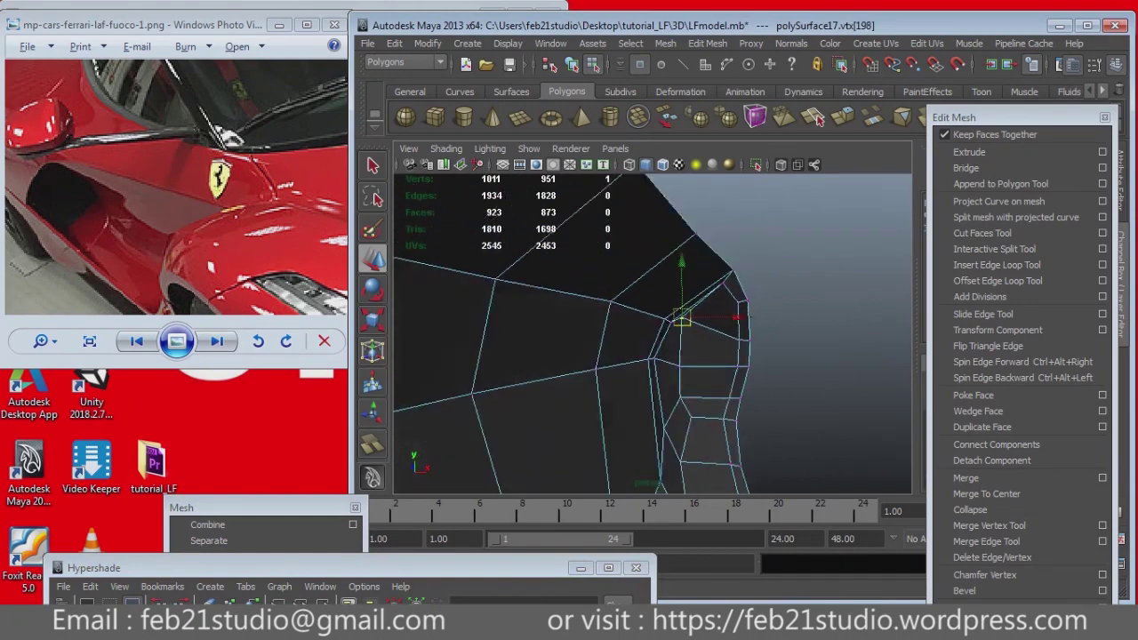
pyautogui.keyDown('alt'); pyautogui.moveTo(649, 356); pyautogui.dragTo(684, 338); pyautogui.keyUp('alt')
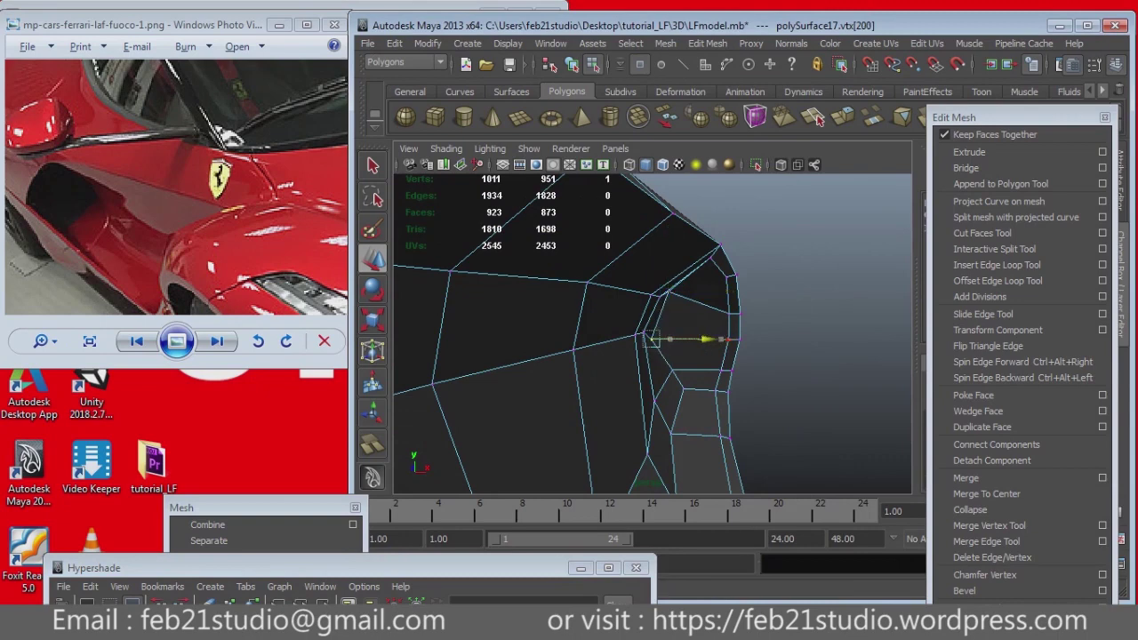
pyautogui.keyDown('alt'); pyautogui.moveTo(649, 356); pyautogui.dragTo(729, 329); pyautogui.keyUp('alt')
pyautogui.click(678, 302)
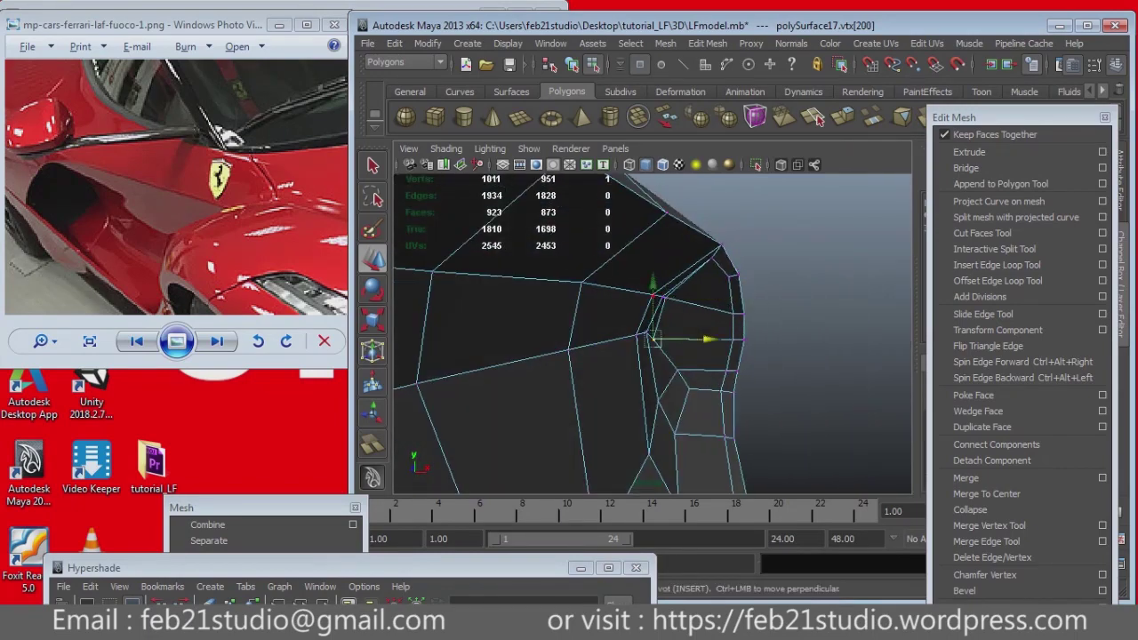
pyautogui.press('space')
pyautogui.press('space')
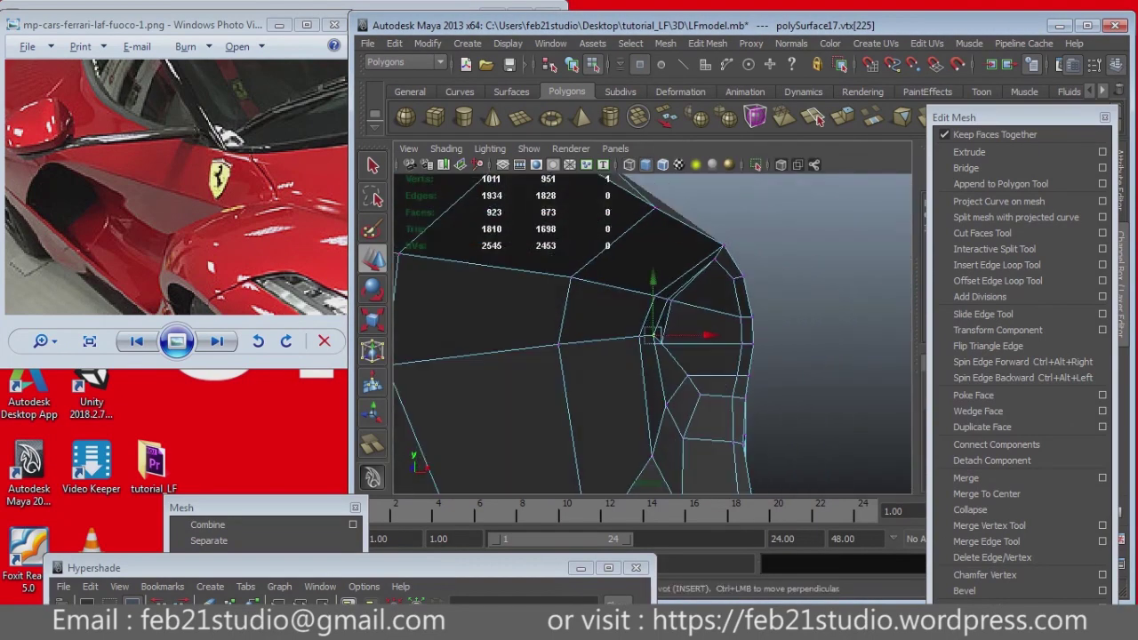
pyautogui.click(672, 377)
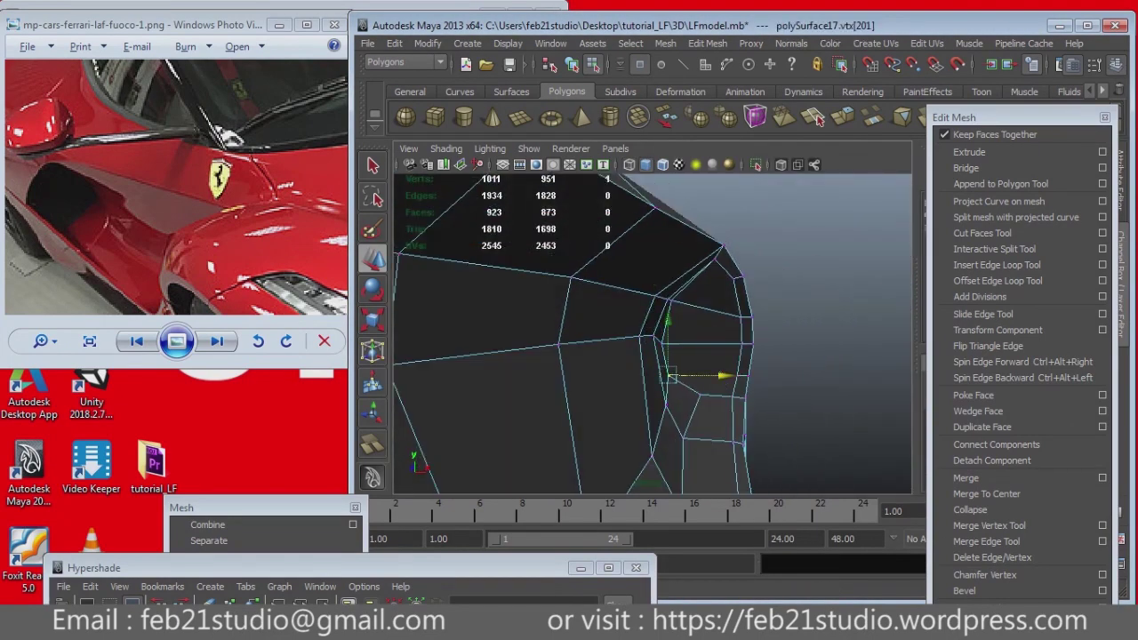
pyautogui.click(692, 395)
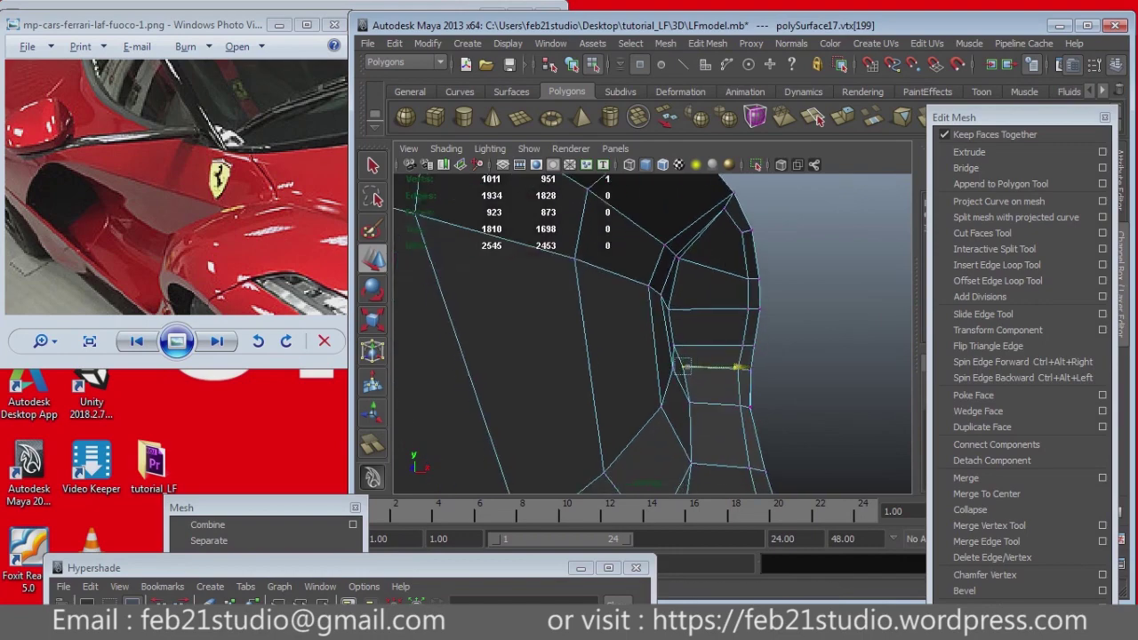
pyautogui.moveTo(685, 367)
pyautogui.keyDown('alt'); pyautogui.mouseDown()
pyautogui.moveTo(698, 360)
pyautogui.moveTo(680, 343)
pyautogui.moveTo(734, 341)
pyautogui.mouseUp(); pyautogui.keyUp('alt')
pyautogui.click(693, 361)
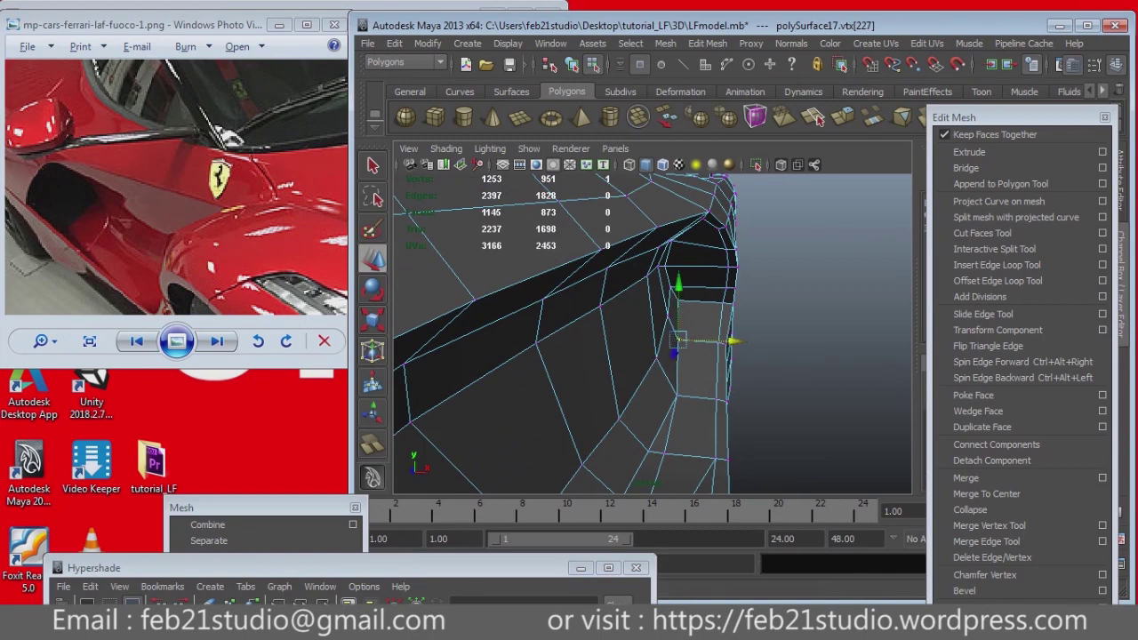
pyautogui.click(673, 396)
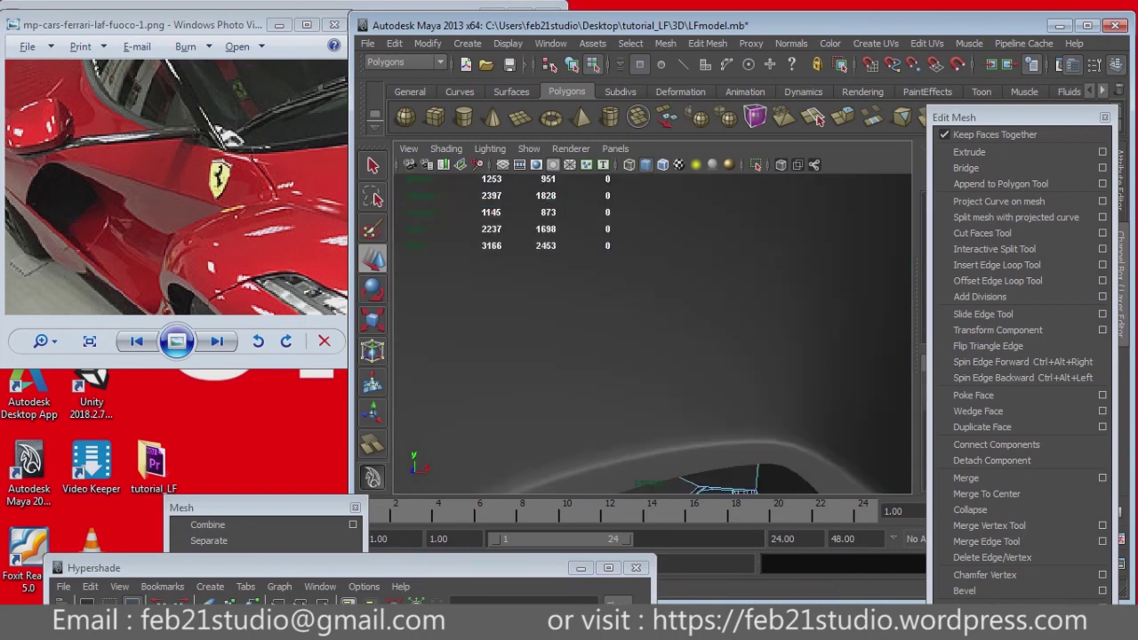
pyautogui.keyDown('alt'); pyautogui.moveTo(654, 338); pyautogui.dragTo(623, 320); pyautogui.keyUp('alt')
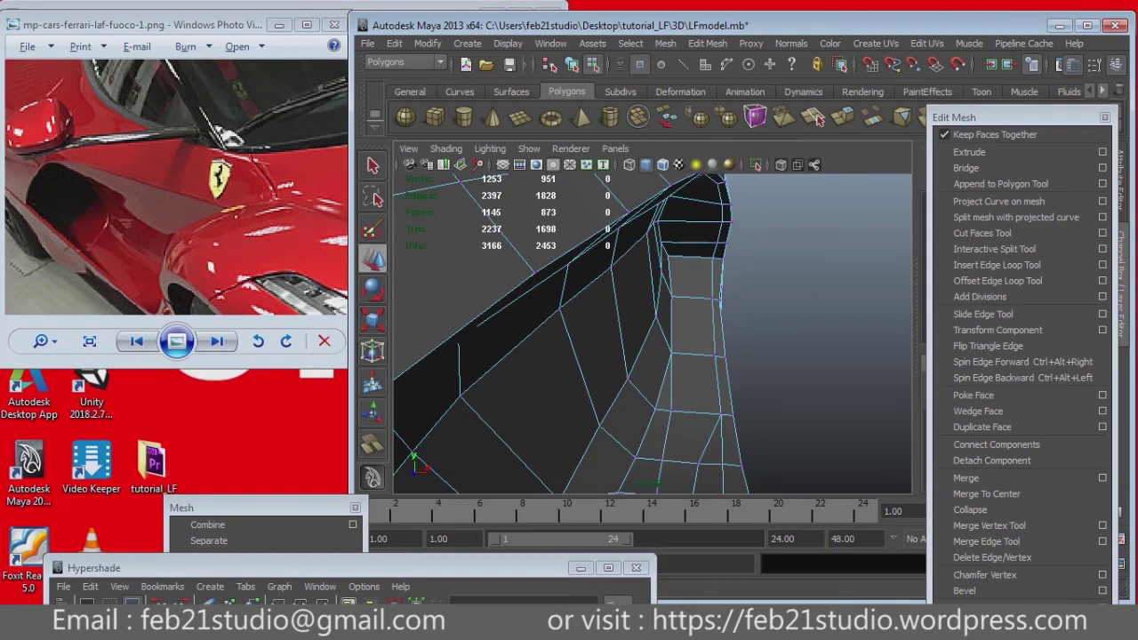
pyautogui.moveTo(653, 337)
pyautogui.keyDown('alt'); pyautogui.mouseDown()
pyautogui.moveTo(640, 329)
pyautogui.moveTo(767, 392)
pyautogui.mouseUp(); pyautogui.keyUp('alt')
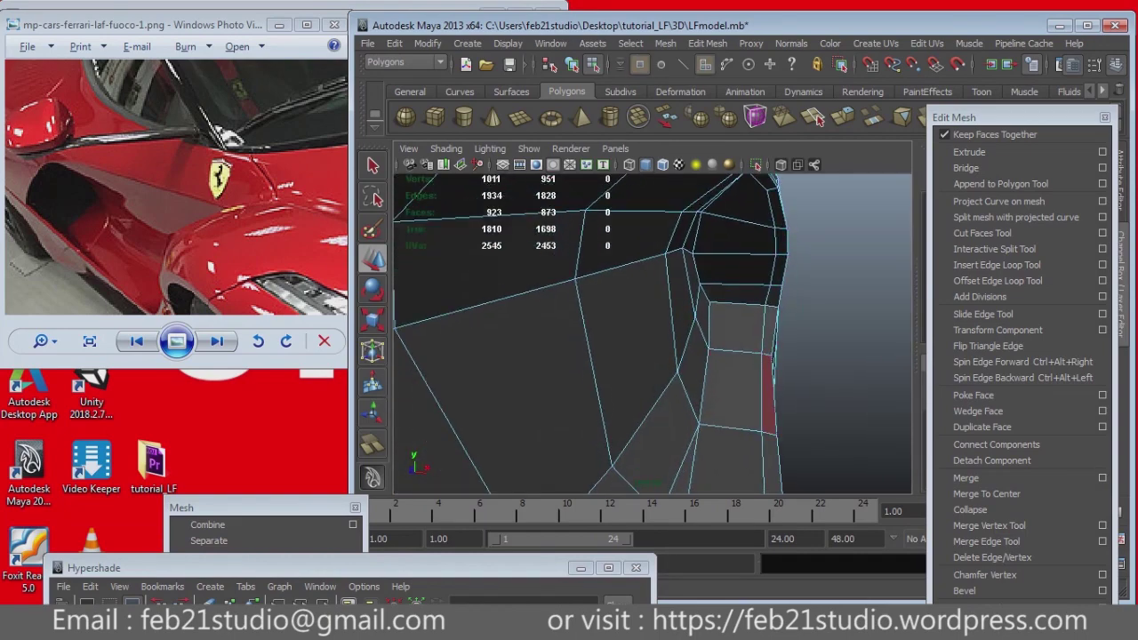
# Step: Cut a new edge across two selected wheel-arch corner faces with the Cut Faces Tool
pyautogui.click(738, 391)
pyautogui.keyDown('shift'); pyautogui.click(738, 329); pyautogui.keyUp('shift')
pyautogui.click(982, 233)
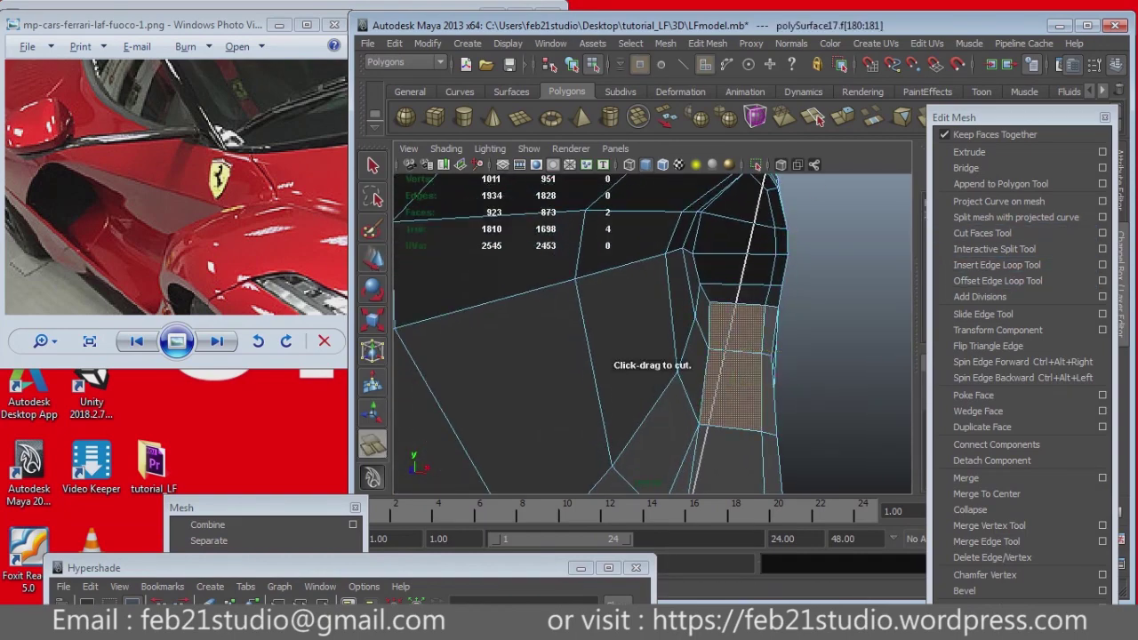
pyautogui.moveTo(769, 182); pyautogui.dragTo(707, 463)
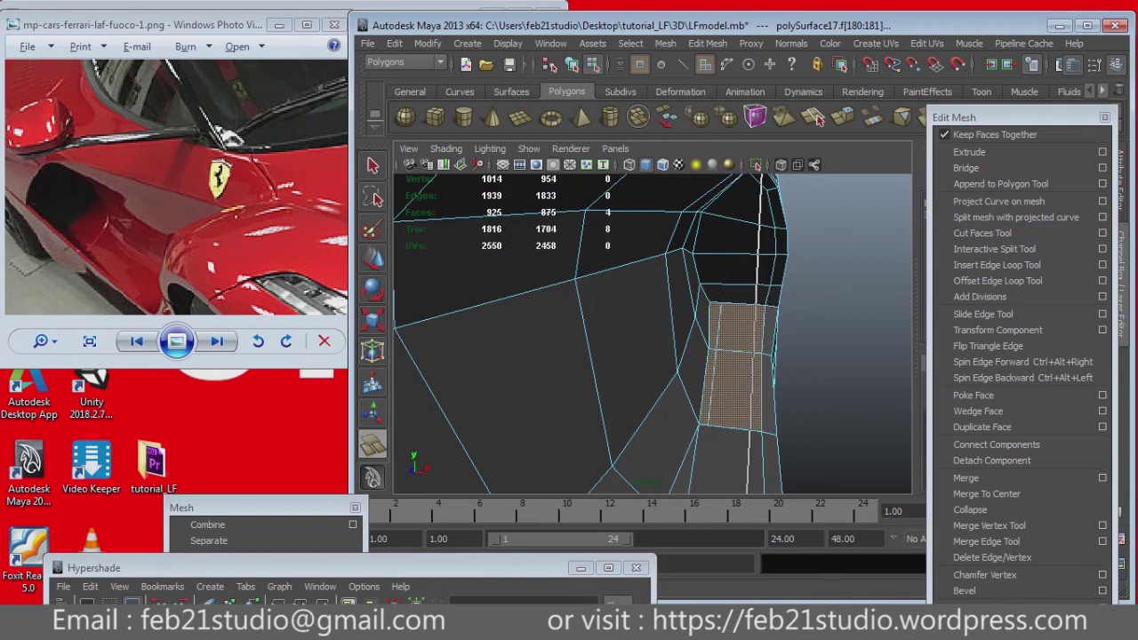
pyautogui.press('q')
pyautogui.keyDown('alt'); pyautogui.moveTo(622, 338); pyautogui.dragTo(738, 374); pyautogui.keyUp('alt')
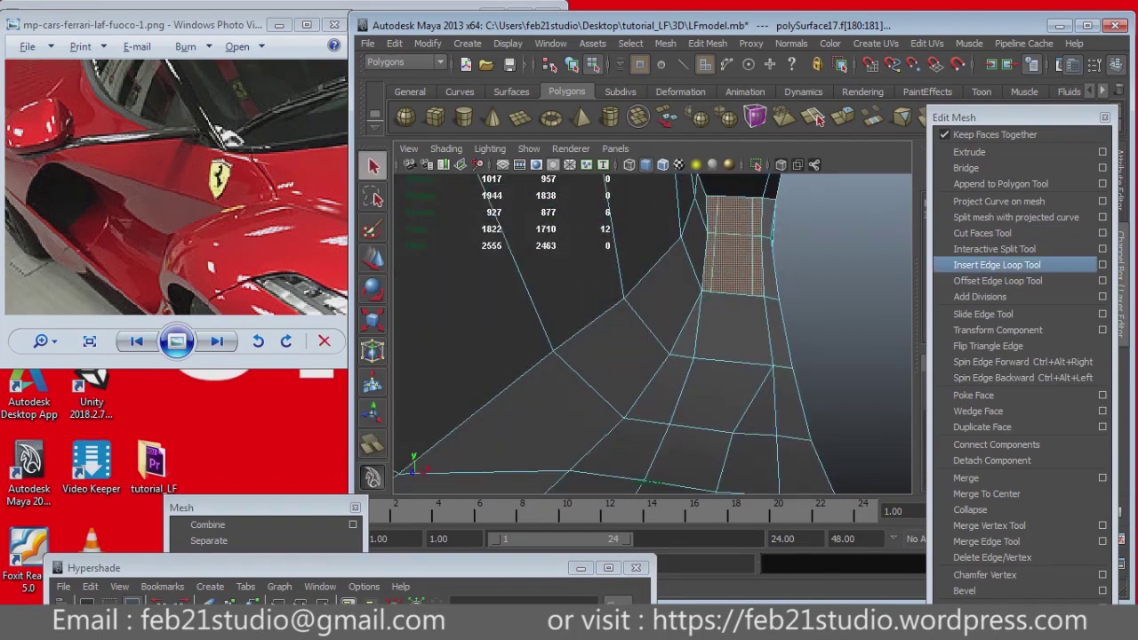
# Step: Insert a new edge across the faces and remove an unwanted edge
pyautogui.click(997, 265)
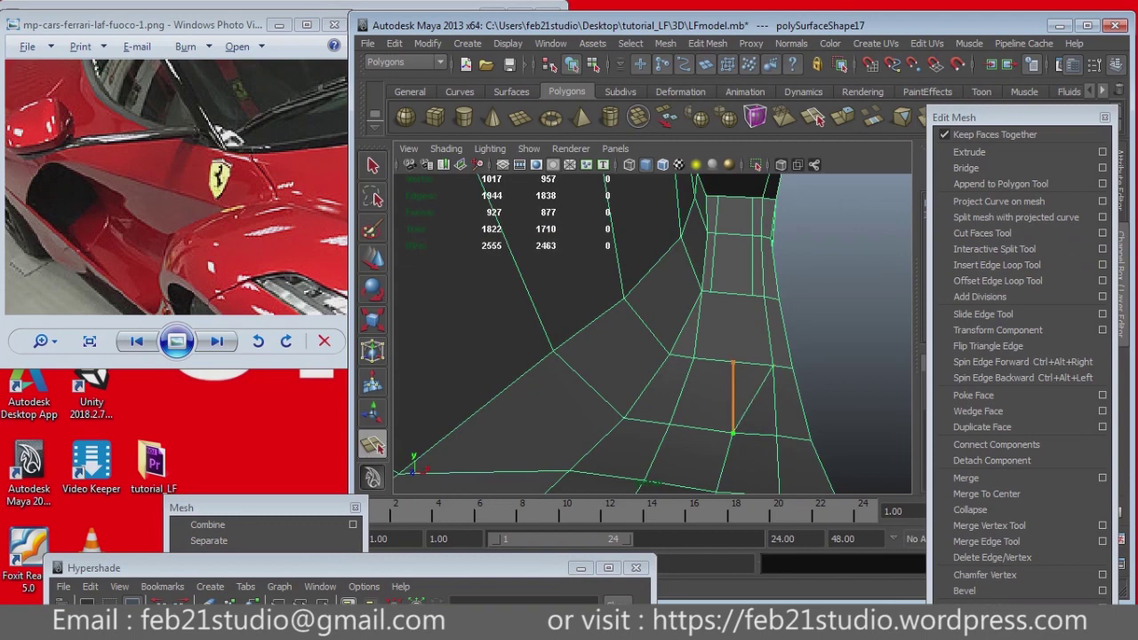
pyautogui.press('Return')
pyautogui.press('q')
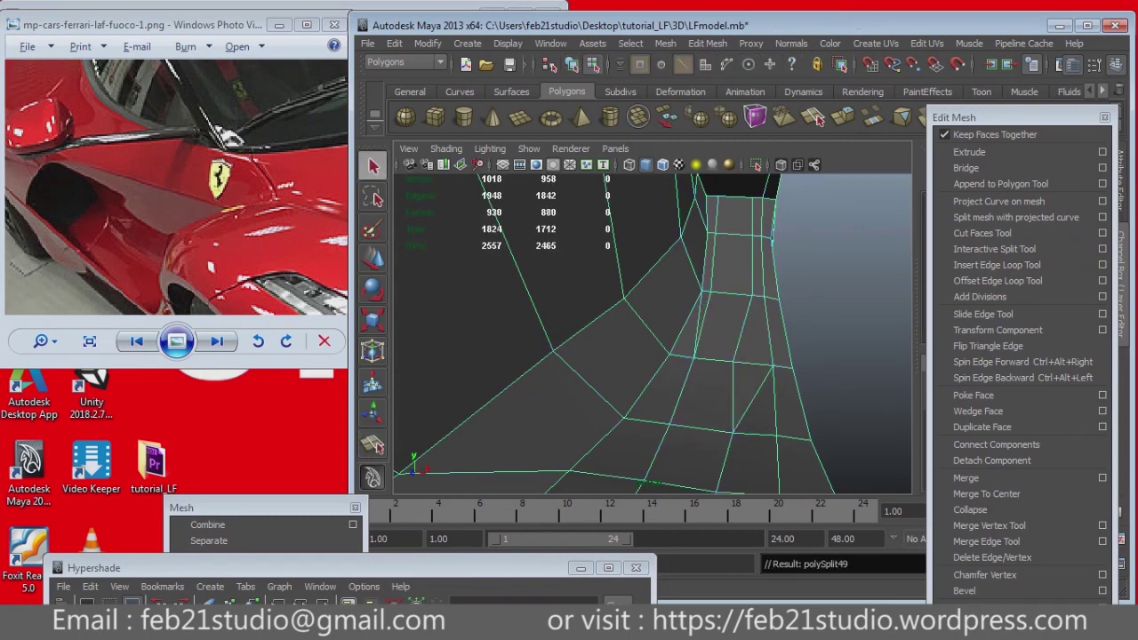
pyautogui.keyDown('alt'); pyautogui.moveTo(703, 329); pyautogui.dragTo(738, 342); pyautogui.keyUp('alt')
pyautogui.hotkey('ctrl', 'z')
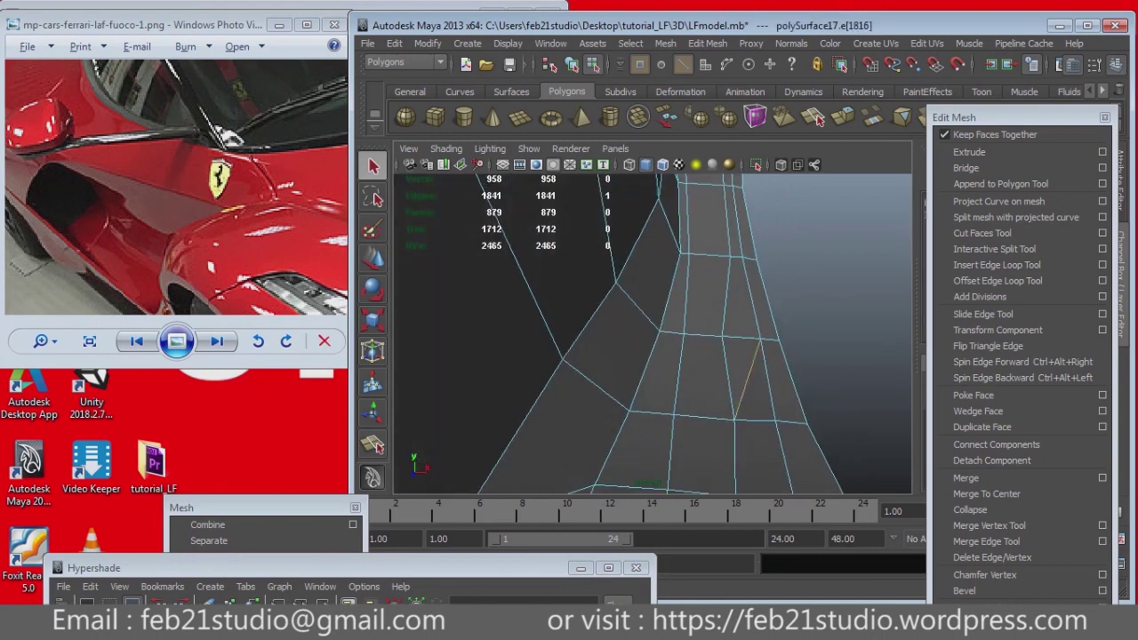
# Step: Slide the vertex sideways along the edge after undoing a first move attempt
pyautogui.press('w')
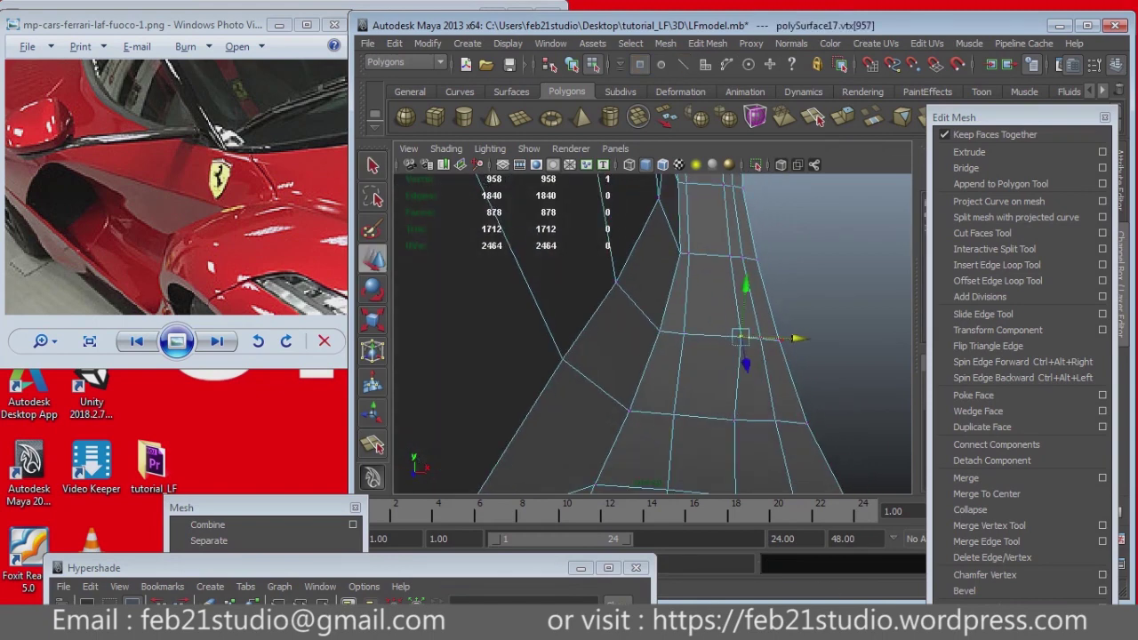
pyautogui.keyDown('alt'); pyautogui.moveTo(741, 337); pyautogui.dragTo(711, 368); pyautogui.keyUp('alt')
pyautogui.hotkey('ctrl', 'z')
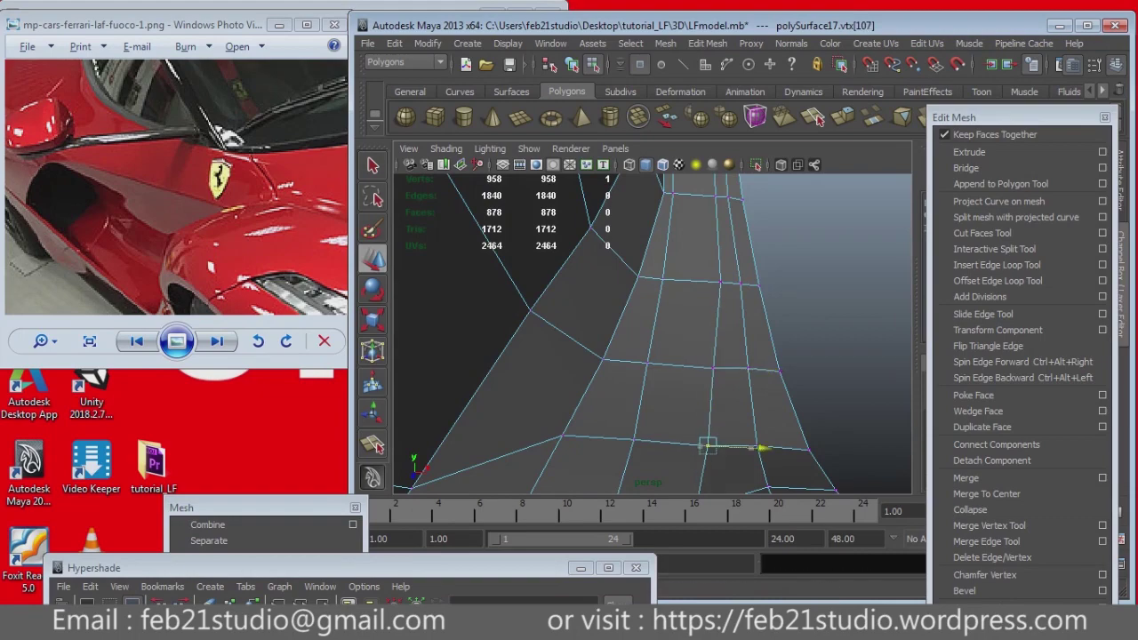
pyautogui.hotkey('ctrl', 'z')
pyautogui.hotkey('ctrl', 'z')
pyautogui.moveTo(756, 307); pyautogui.dragTo(694, 338)
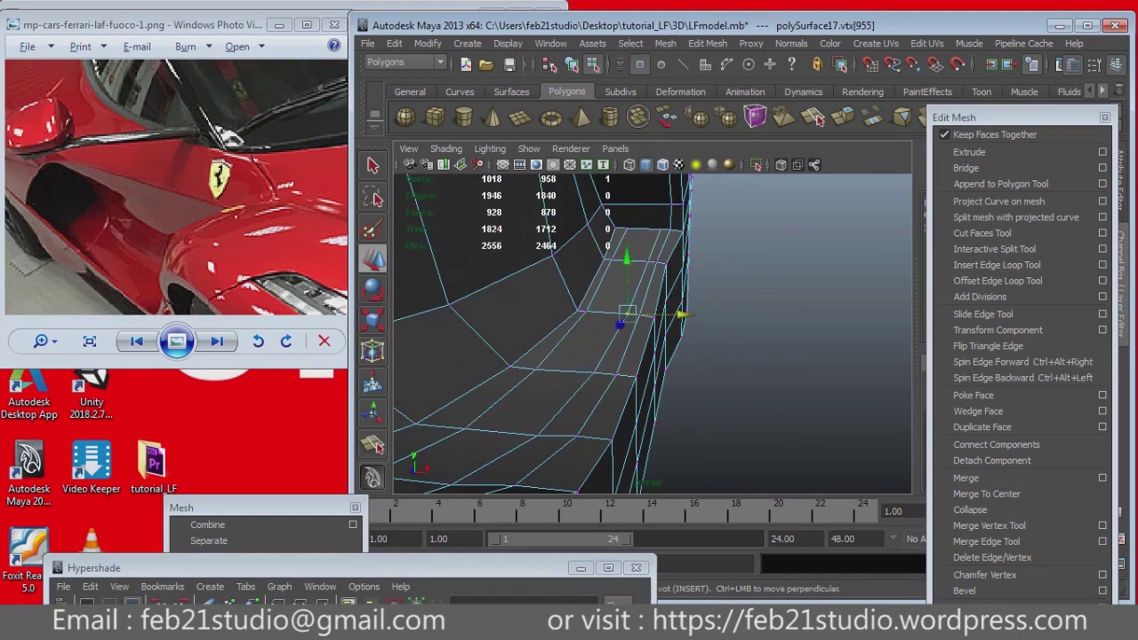
pyautogui.press('space')
pyautogui.press('space')
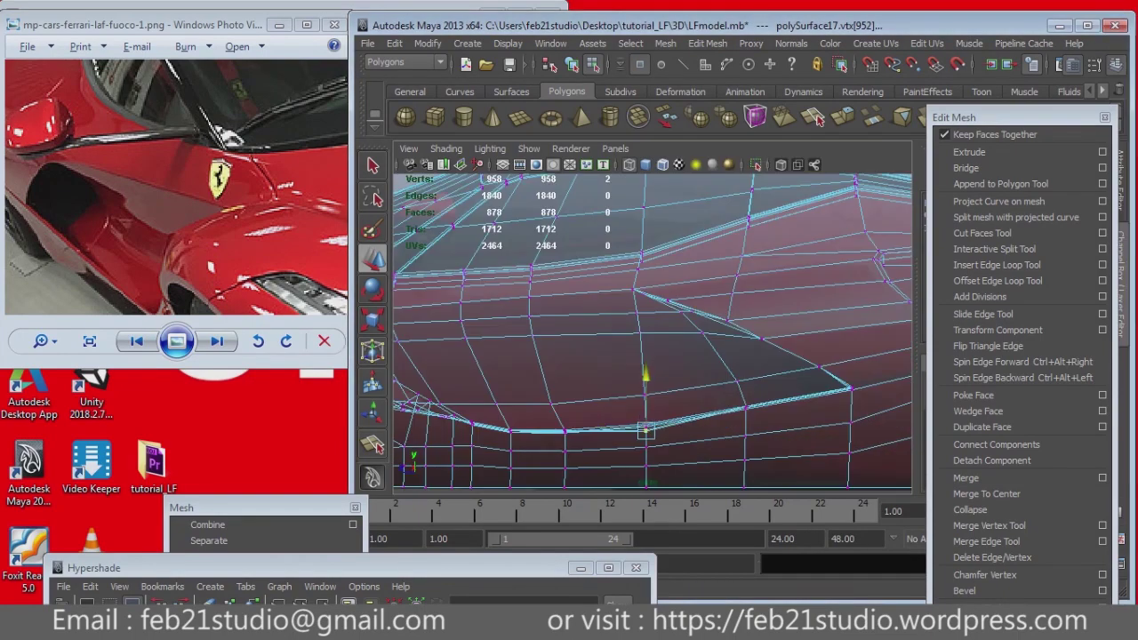
pyautogui.press('space')
pyautogui.press('space')
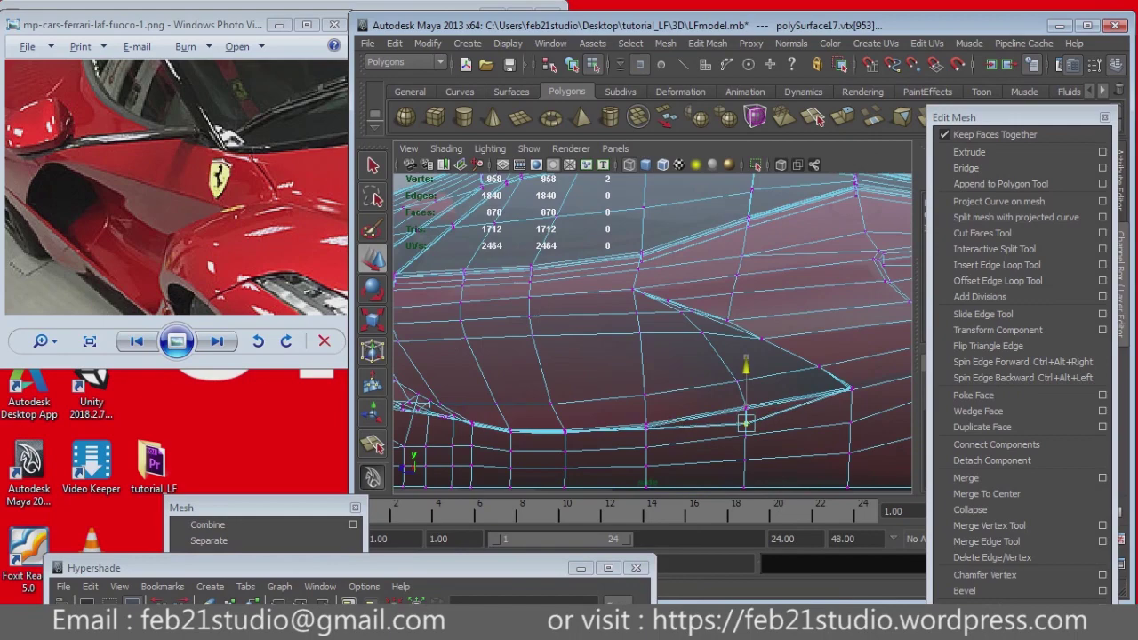
pyautogui.press('space')
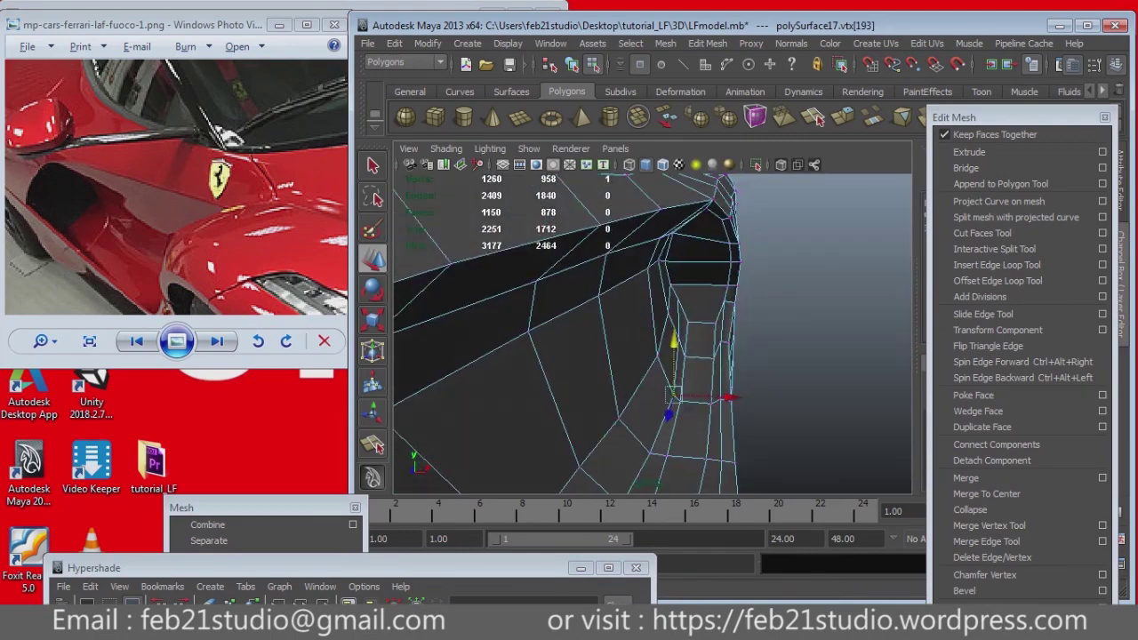
# Step: Nudge arch-edge and intake-lip vertices, including vtx[199], vtx[193] and vtx[182]
pyautogui.keyDown('alt'); pyautogui.moveTo(649, 338); pyautogui.dragTo(675, 346); pyautogui.keyUp('alt')
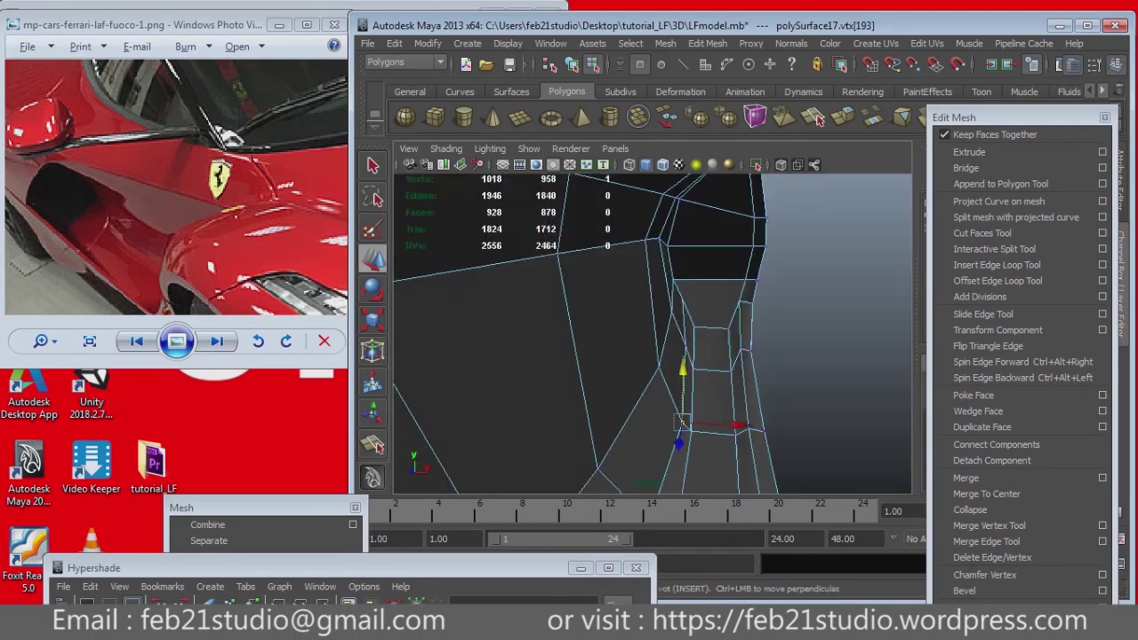
pyautogui.click(671, 295)
pyautogui.click(675, 270)
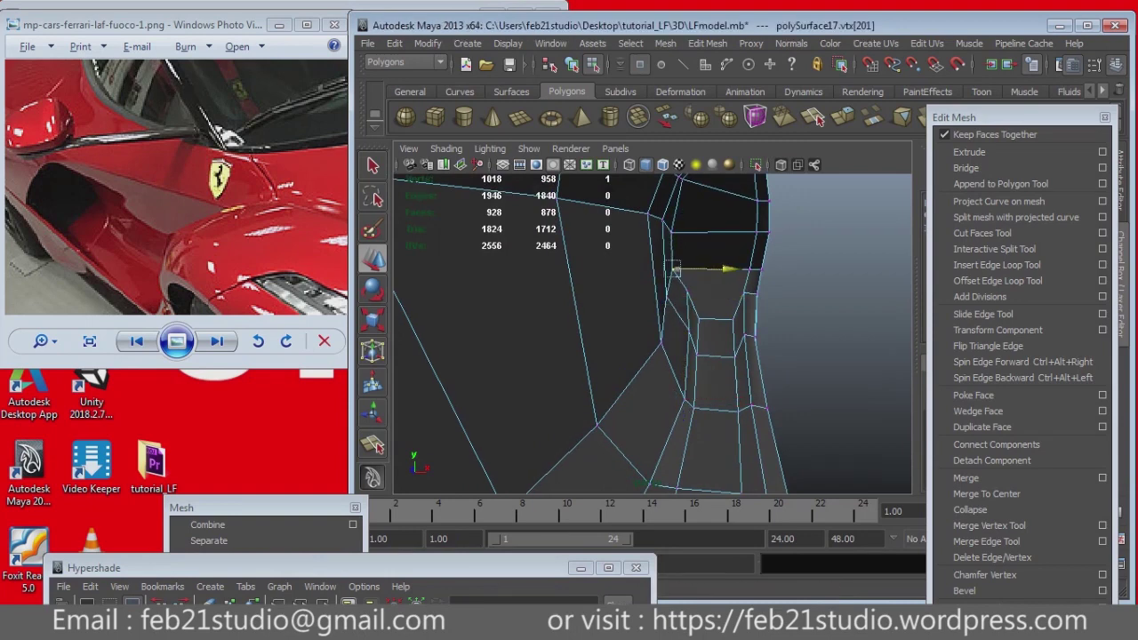
pyautogui.click(678, 291)
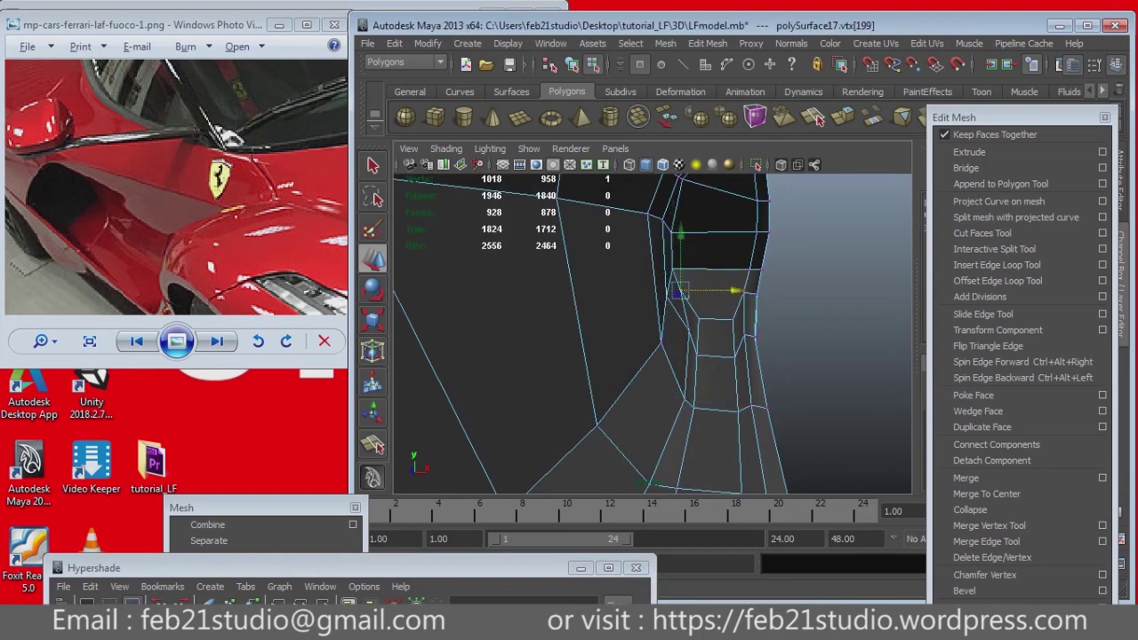
pyautogui.keyDown('alt'); pyautogui.moveTo(680, 293); pyautogui.dragTo(686, 306); pyautogui.keyUp('alt')
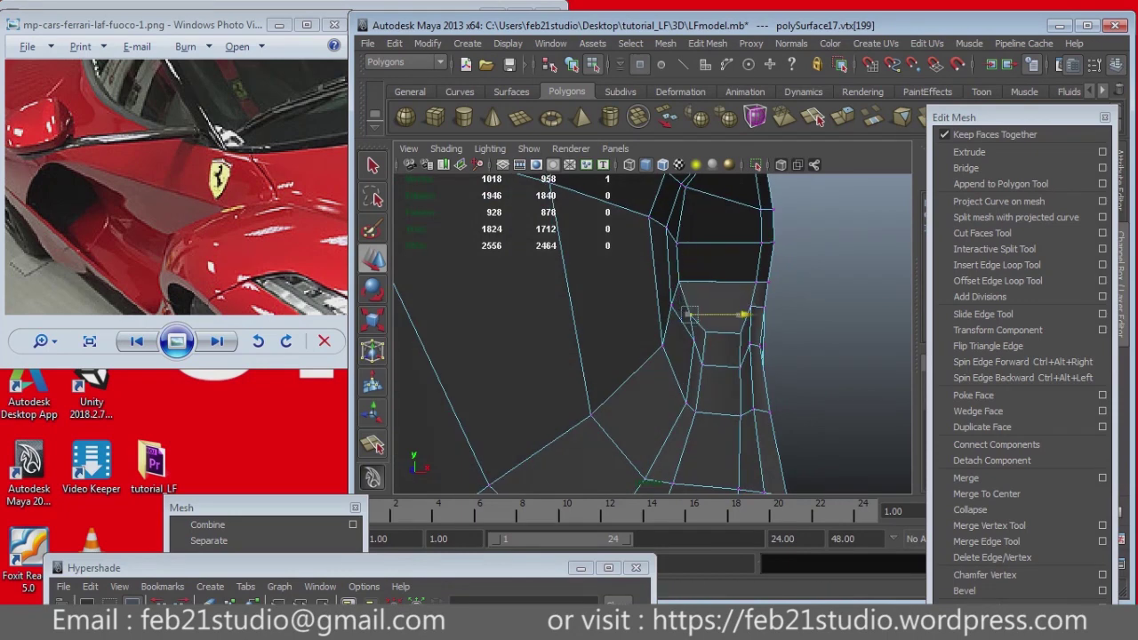
pyautogui.click(683, 342)
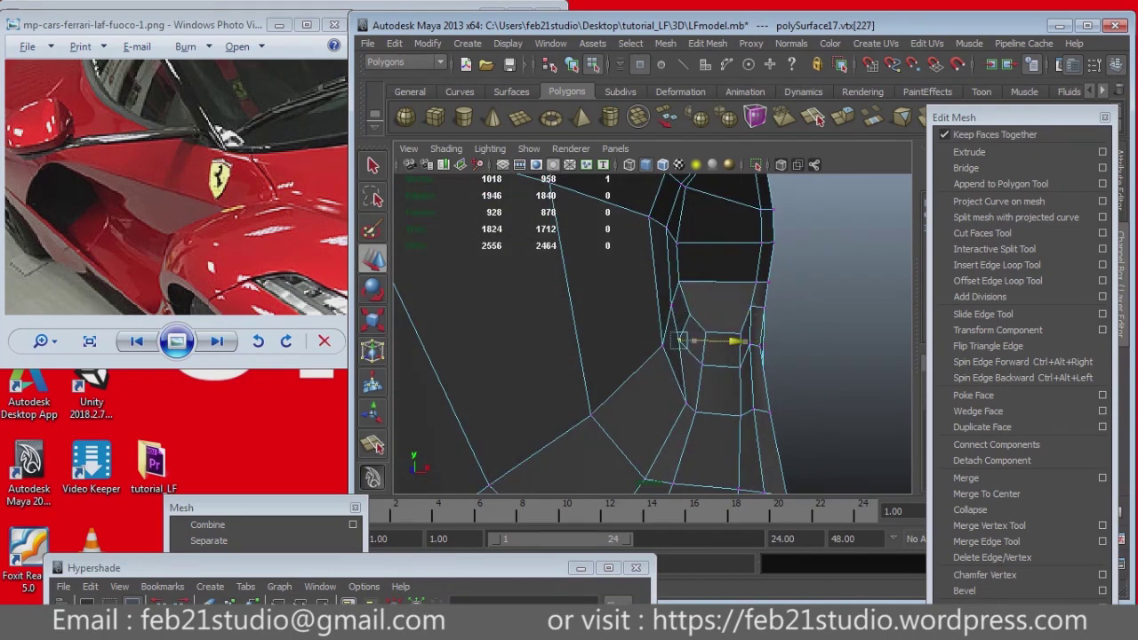
pyautogui.moveTo(683, 342)
pyautogui.keyDown('alt'); pyautogui.mouseDown()
pyautogui.moveTo(782, 338)
pyautogui.moveTo(675, 294)
pyautogui.moveTo(711, 418)
pyautogui.moveTo(673, 388)
pyautogui.moveTo(697, 356)
pyautogui.moveTo(690, 407)
pyautogui.moveTo(673, 388)
pyautogui.moveTo(754, 376)
pyautogui.mouseUp(); pyautogui.keyUp('alt')
pyautogui.click(804, 316)
pyautogui.click(715, 409)
pyautogui.click(697, 355)
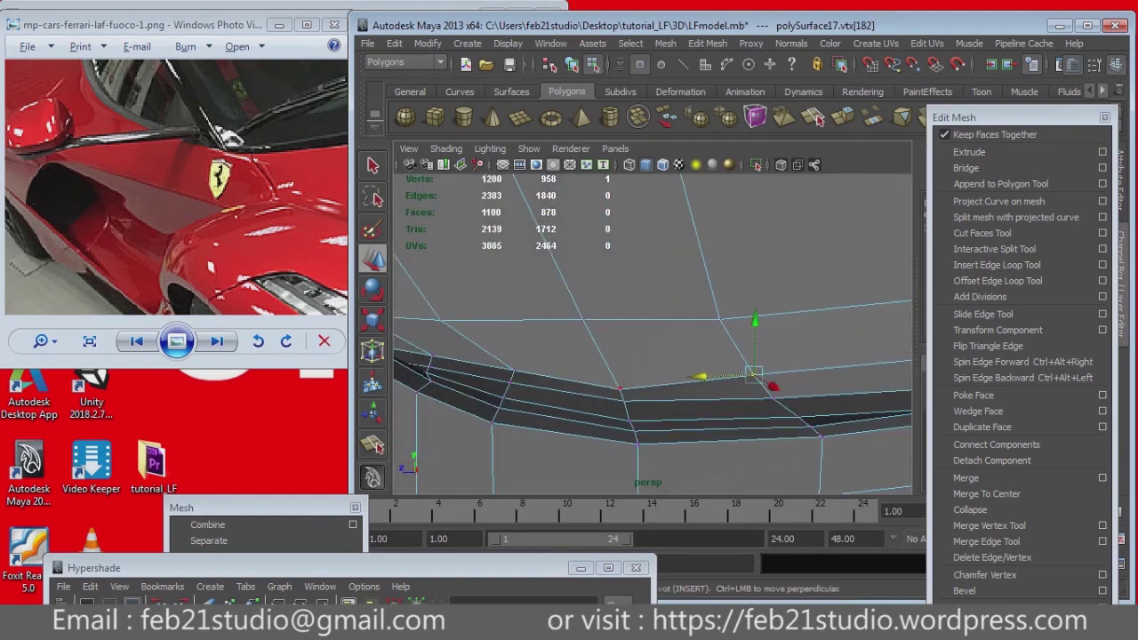
# Step: Reposition intake corner vertices vtx[200], vtx[953] and vtx[951] where the intake meets the wheel arch
pyautogui.moveTo(676, 374)
pyautogui.keyDown('alt'); pyautogui.mouseDown()
pyautogui.moveTo(746, 356)
pyautogui.moveTo(833, 209)
pyautogui.moveTo(693, 284)
pyautogui.mouseUp(); pyautogui.keyUp('alt')
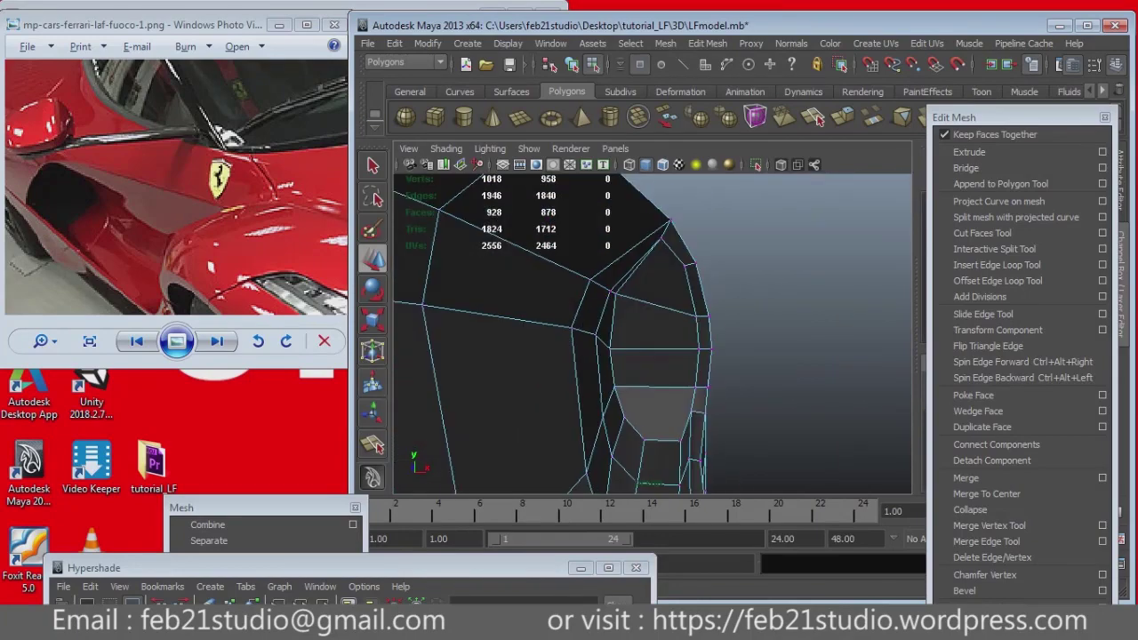
pyautogui.moveTo(693, 285)
pyautogui.keyDown('alt'); pyautogui.mouseDown()
pyautogui.moveTo(658, 267)
pyautogui.moveTo(623, 276)
pyautogui.mouseUp(); pyautogui.keyUp('alt')
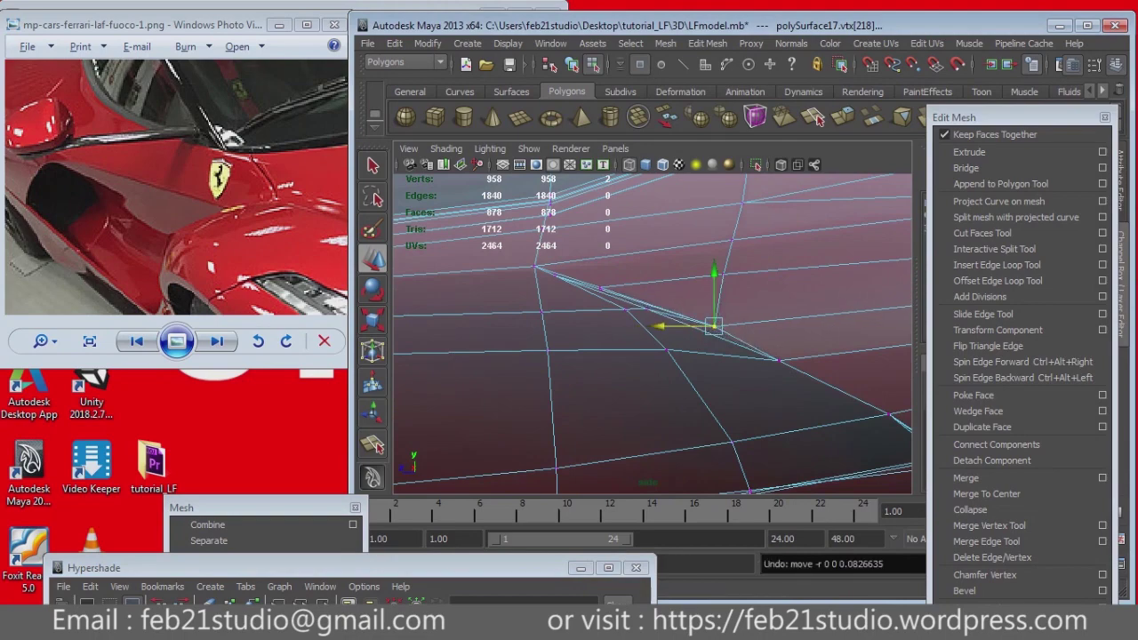
pyautogui.click(646, 308)
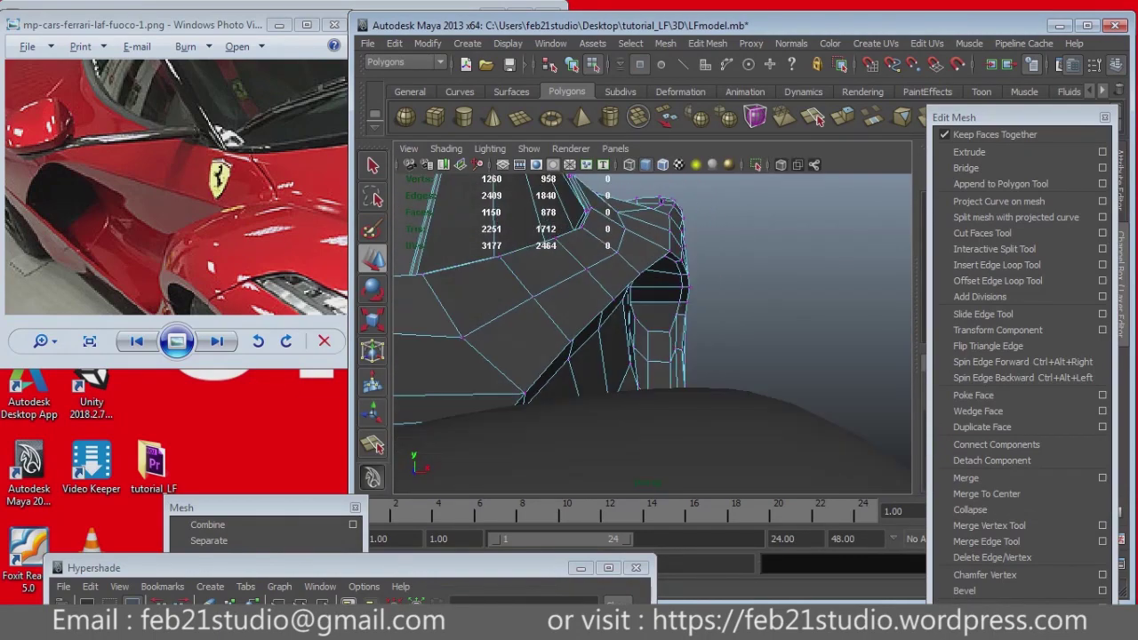
pyautogui.click(614, 305)
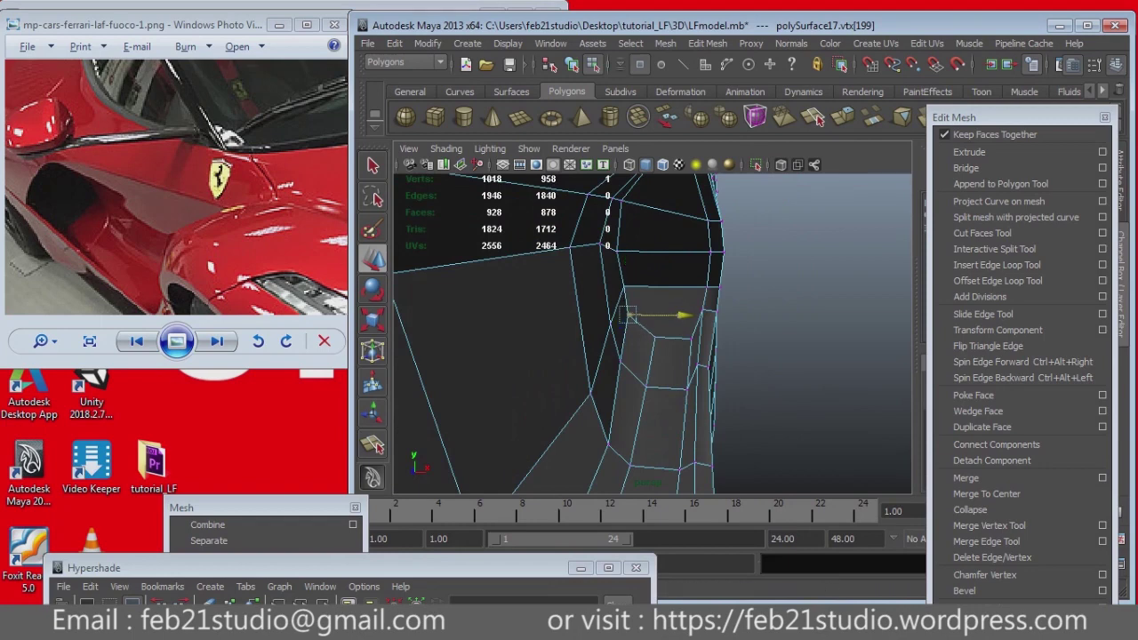
pyautogui.press('Escape')
pyautogui.click(615, 286)
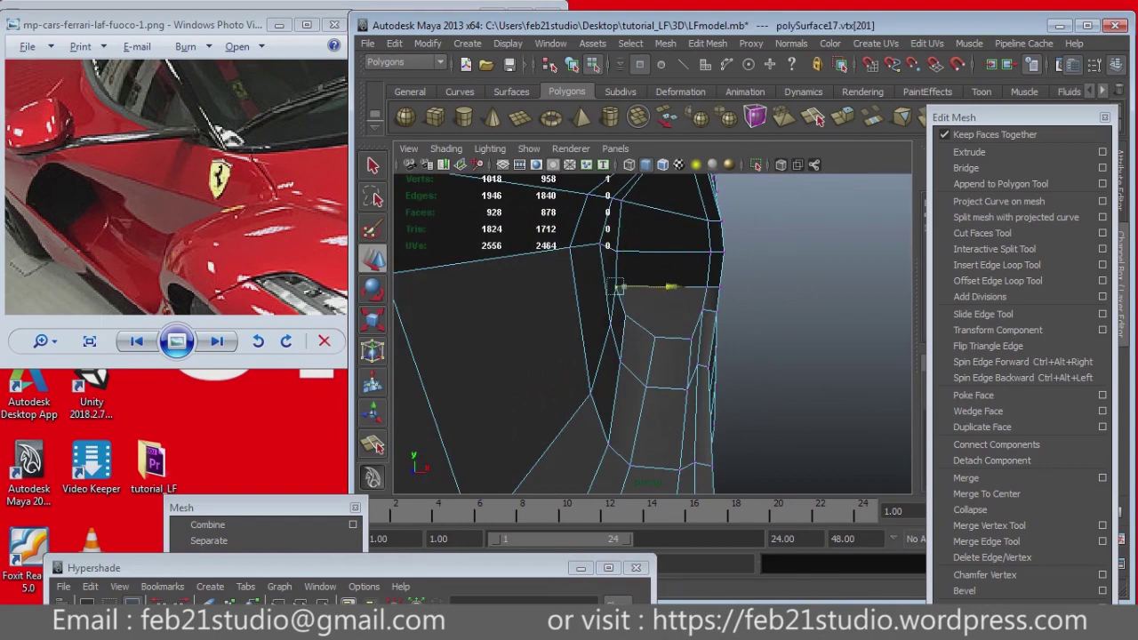
pyautogui.press('Left')
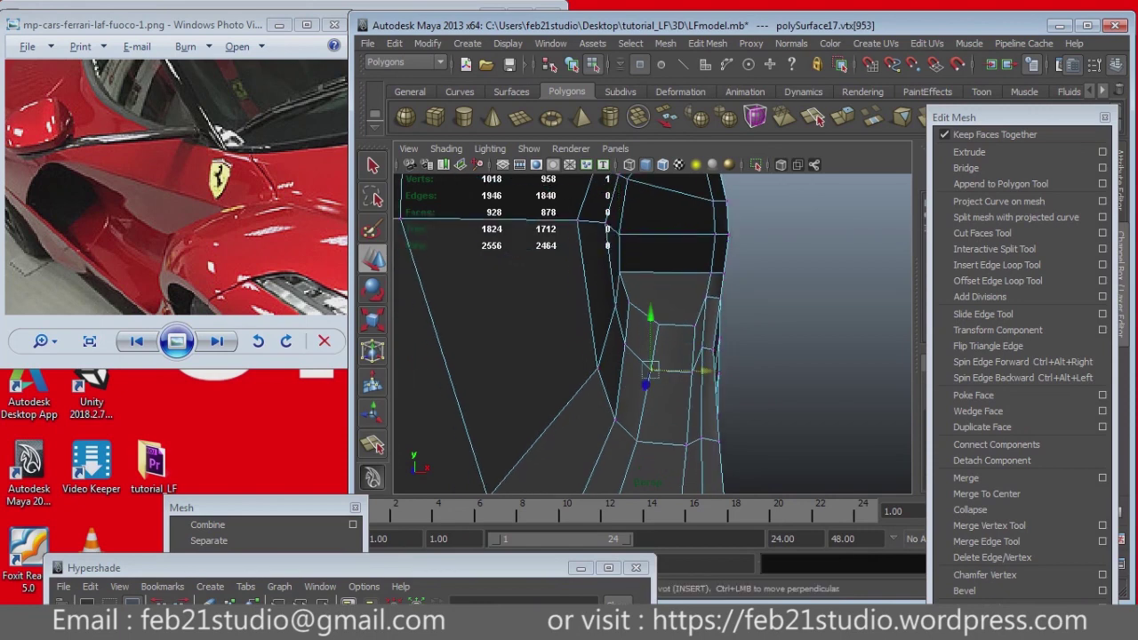
pyautogui.press('Left')
pyautogui.press('Left')
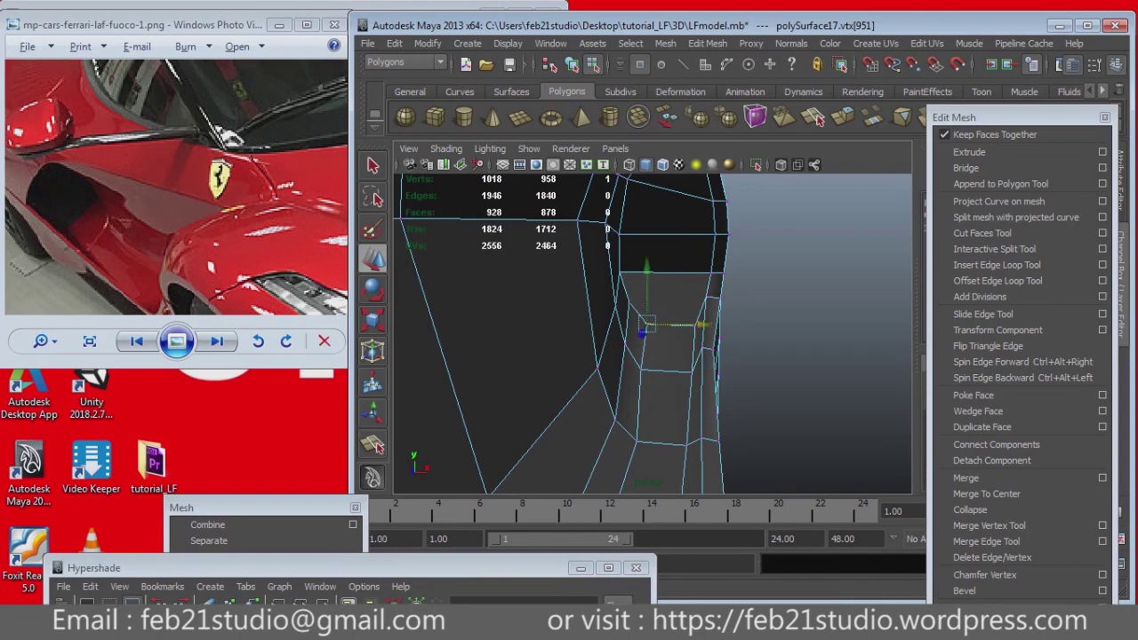
pyautogui.hotkey('ctrl', 'z')
# Step: Orbit out to view the body and wheel arch together
pyautogui.keyDown('alt'); pyautogui.moveTo(804, 181); pyautogui.dragTo(777, 180); pyautogui.keyUp('alt')
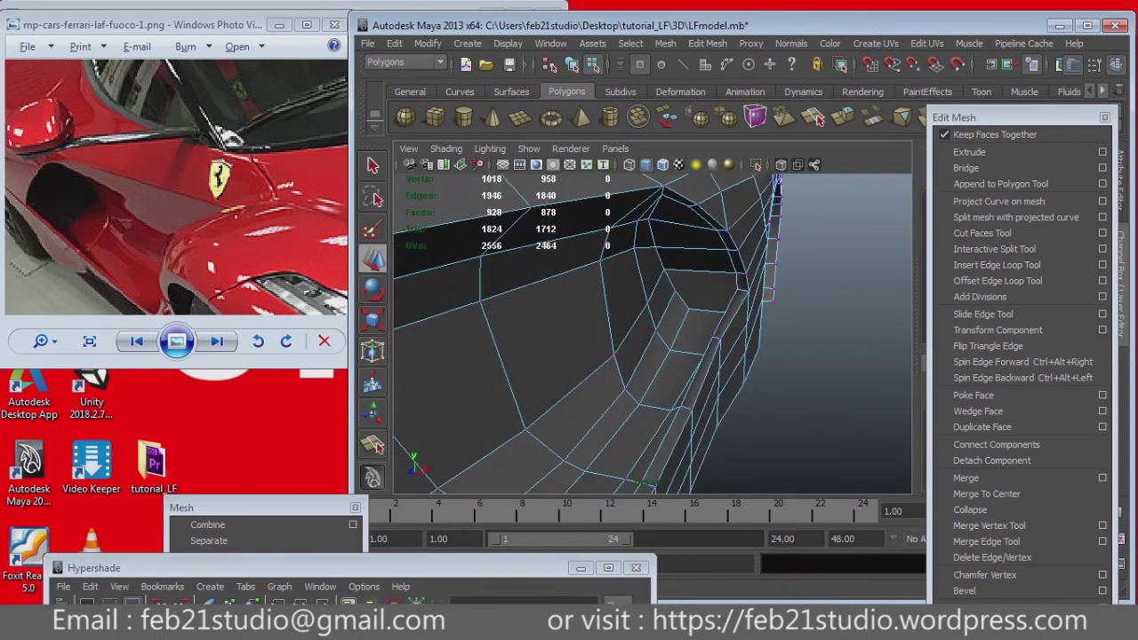
pyautogui.scroll(-3, 776, 180)
pyautogui.keyDown('alt'); pyautogui.moveTo(776, 181); pyautogui.dragTo(729, 205); pyautogui.keyUp('alt')
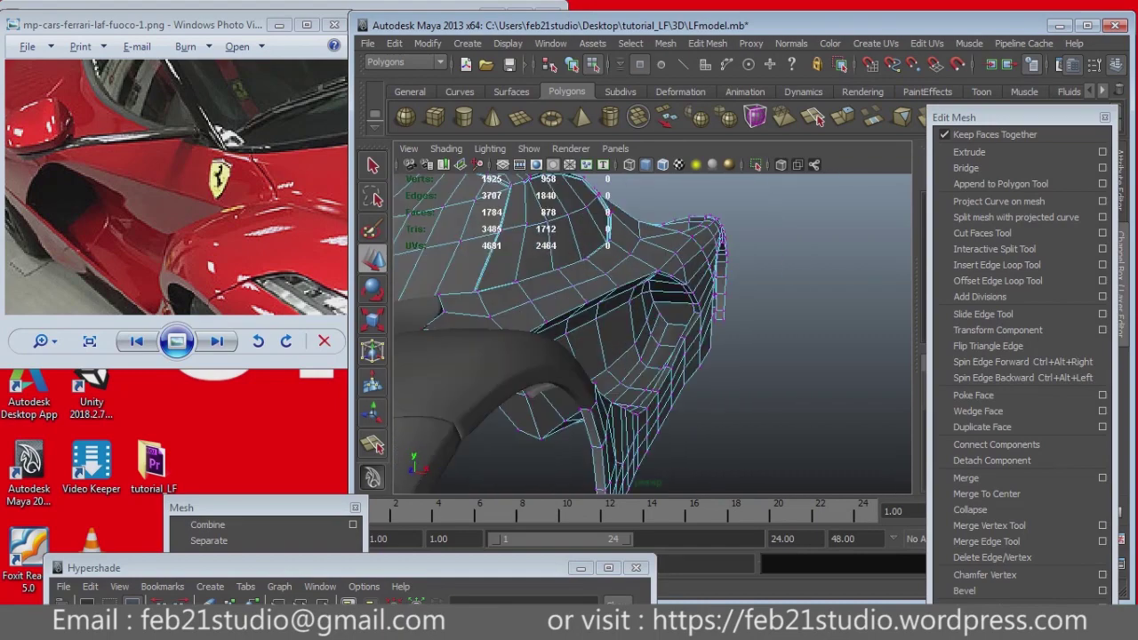
pyautogui.scroll(5, 658, 338)
pyautogui.click(993, 249)
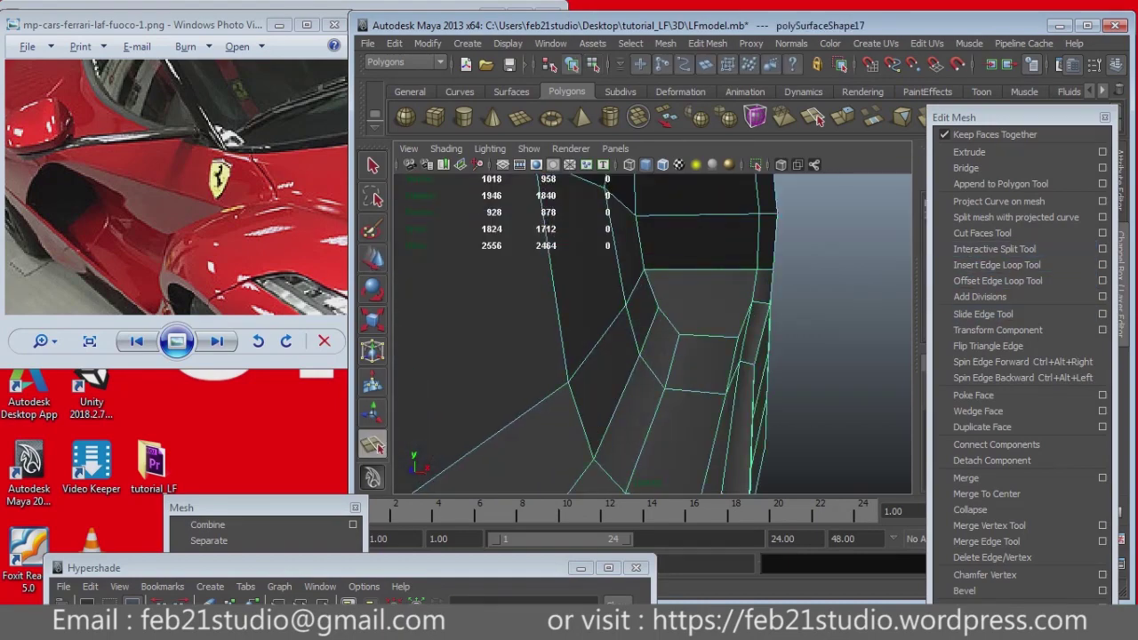
# Step: Split the side intake face with a new edge drawn across it
pyautogui.keyDown('alt'); pyautogui.moveTo(682, 323); pyautogui.dragTo(707, 283); pyautogui.keyUp('alt')
pyautogui.press('Return')
pyautogui.scroll(-5, 707, 283)
pyautogui.scroll(5, 732, 332)
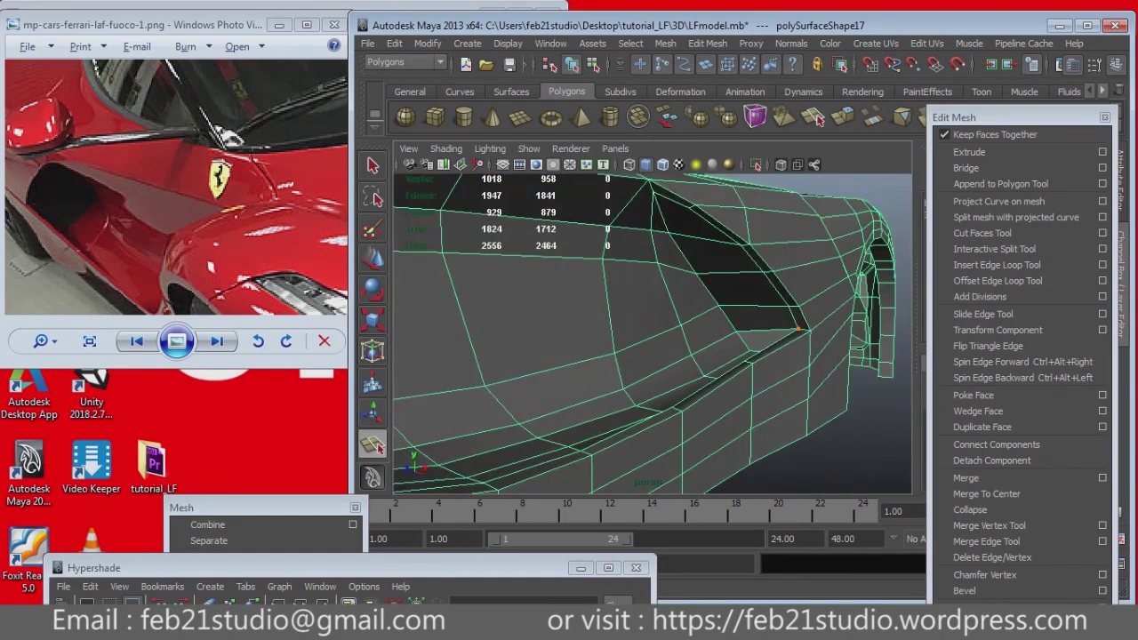
pyautogui.scroll(-3, 732, 331)
pyautogui.scroll(3, 732, 332)
# Step: Select the two door-vent faces, extrude them, push them inward and move the strip down
pyautogui.press('q')
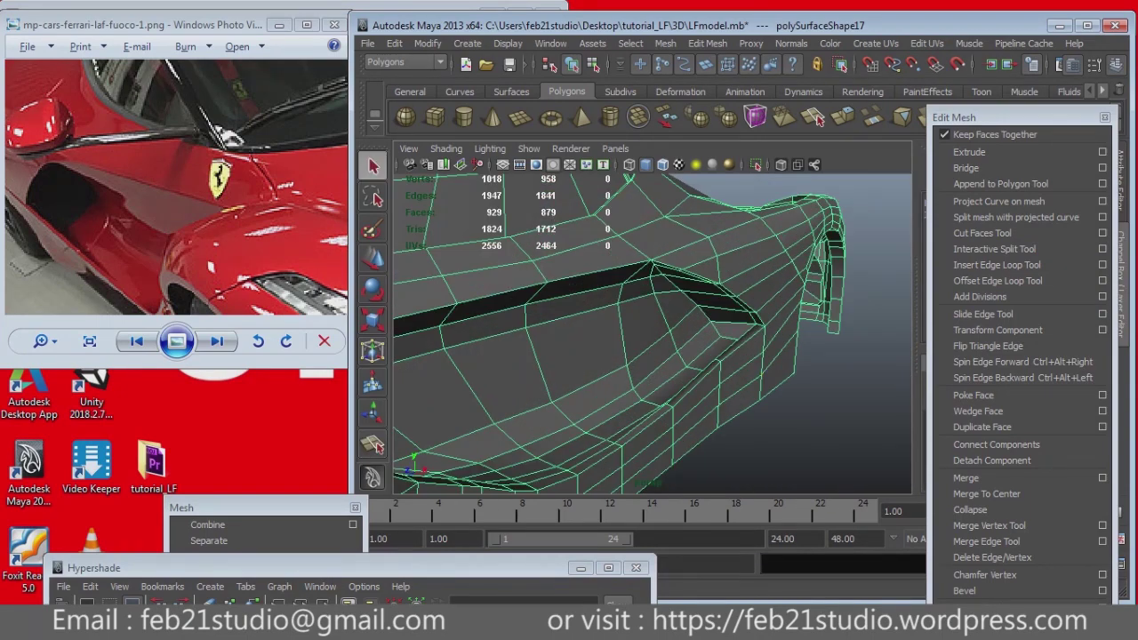
pyautogui.press('F11')
pyautogui.moveTo(662, 266); pyautogui.dragTo(734, 311)
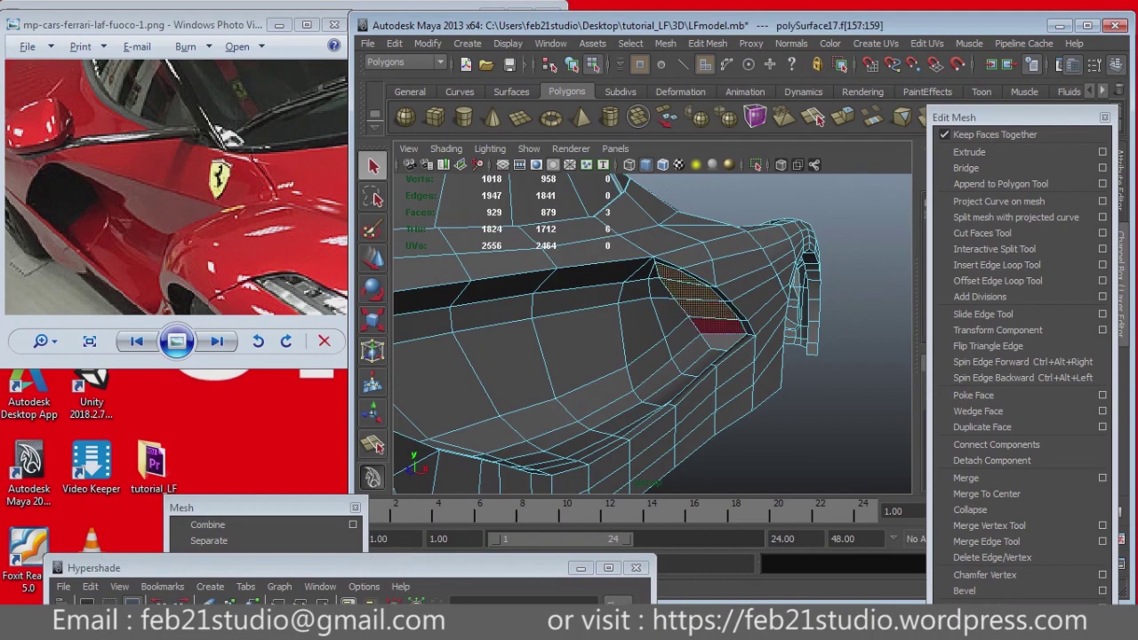
pyautogui.scroll(-3, 743, 328)
pyautogui.scroll(-2, 731, 338)
pyautogui.hotkey('ctrl', 'e')
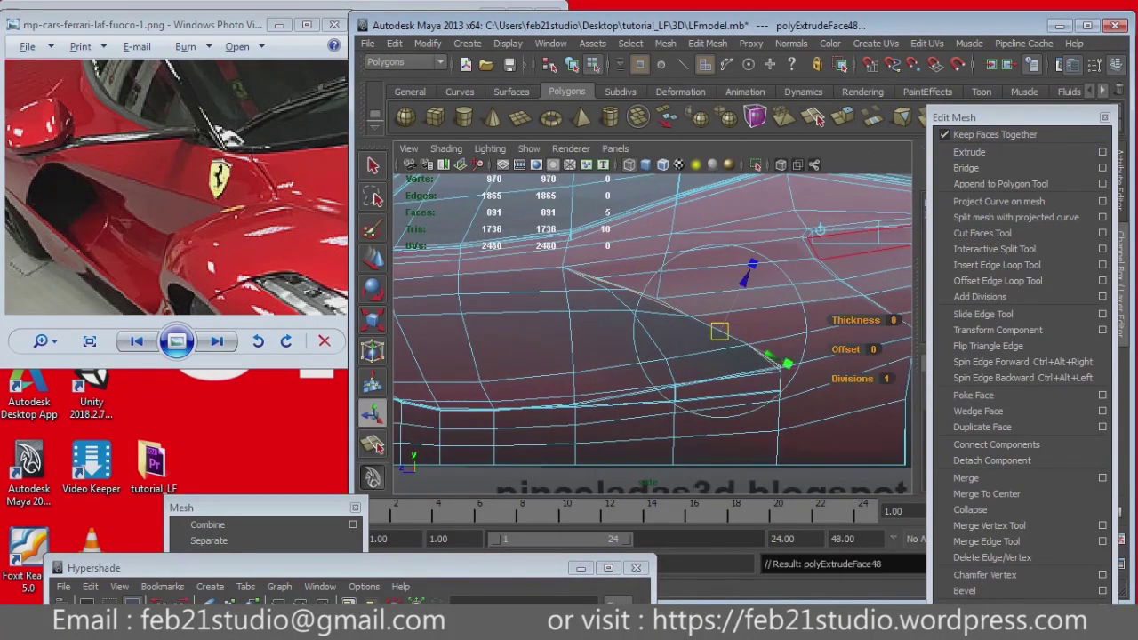
pyautogui.moveTo(690, 330)
pyautogui.mouseDown()
pyautogui.moveTo(633, 331)
pyautogui.moveTo(751, 325)
pyautogui.mouseUp()
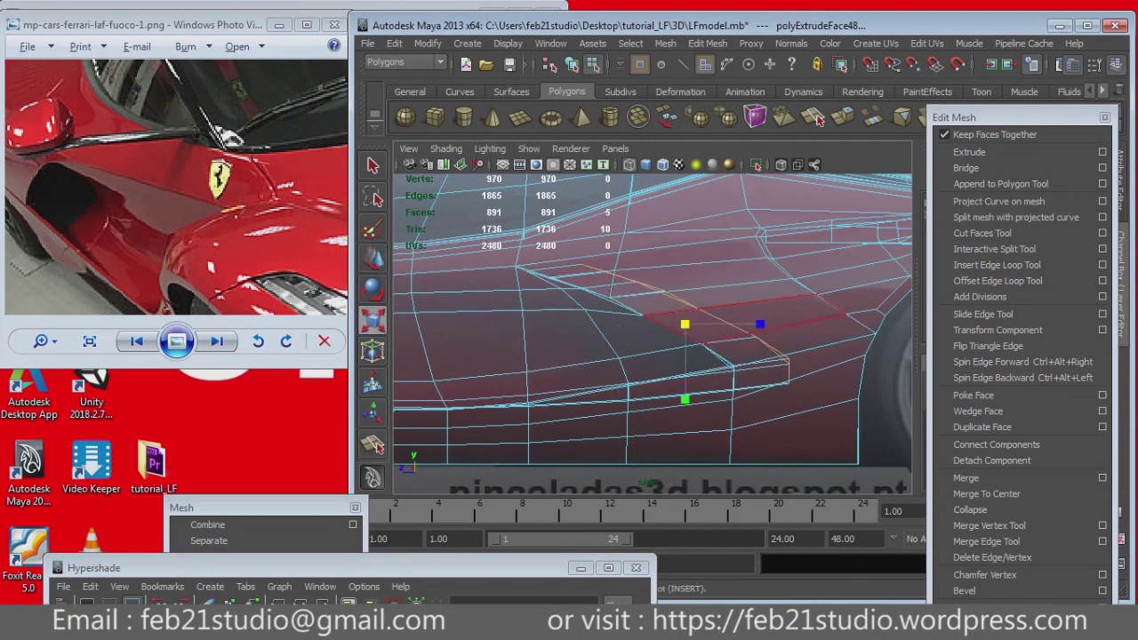
pyautogui.moveTo(751, 325); pyautogui.dragTo(684, 399)
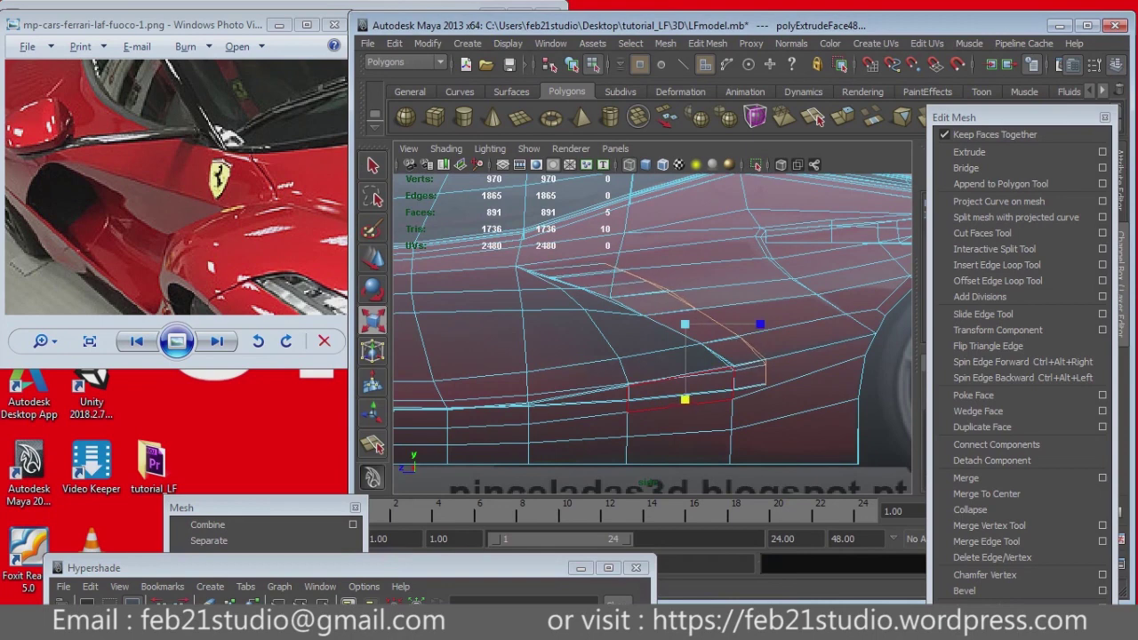
# Step: Extrude the vent faces a second time, scaling the new faces and moving them up
pyautogui.click(969, 152)
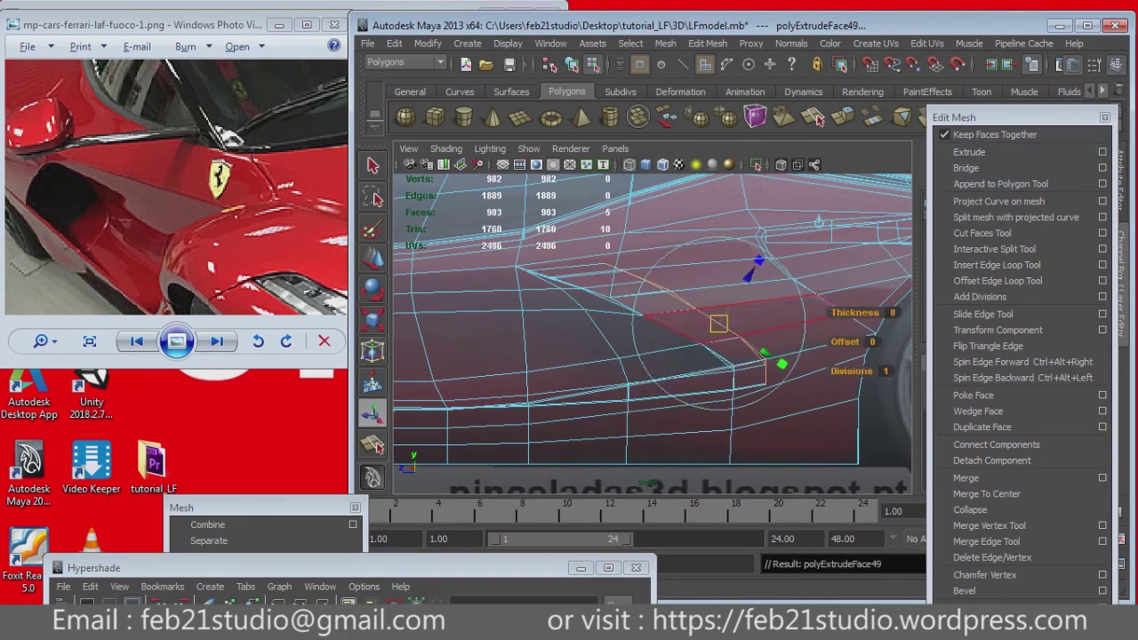
pyautogui.press('r')
pyautogui.moveTo(825, 326); pyautogui.dragTo(812, 325)
pyautogui.press('w')
pyautogui.moveTo(751, 294); pyautogui.dragTo(751, 261)
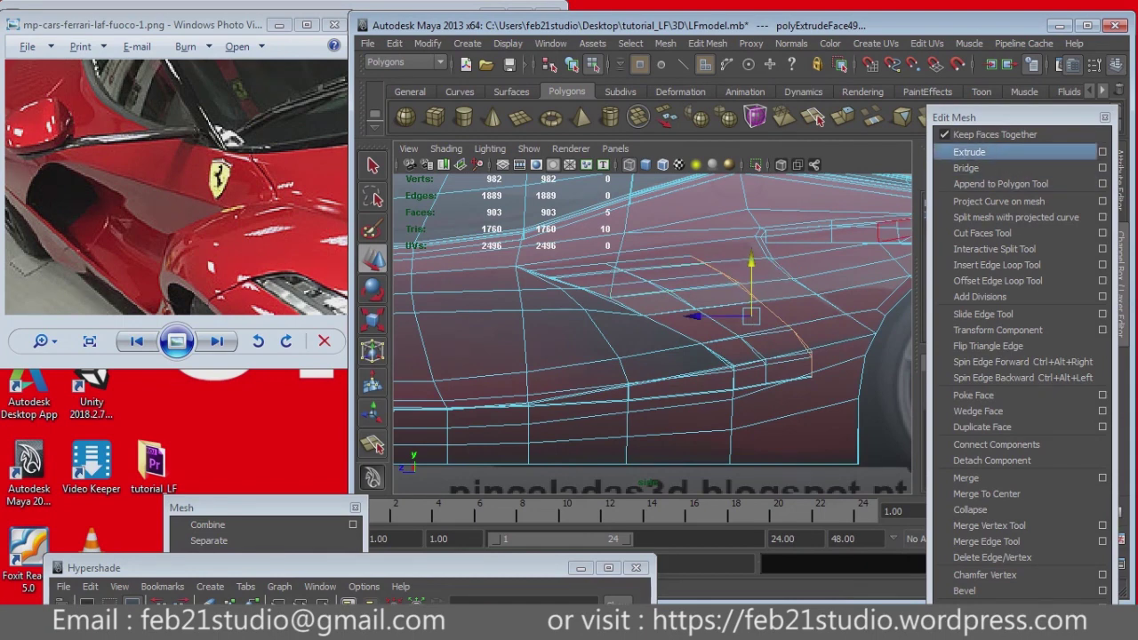
# Step: Extrude the vent faces a third time, adjusting scale and position, then check from the rear and side
pyautogui.click(969, 152)
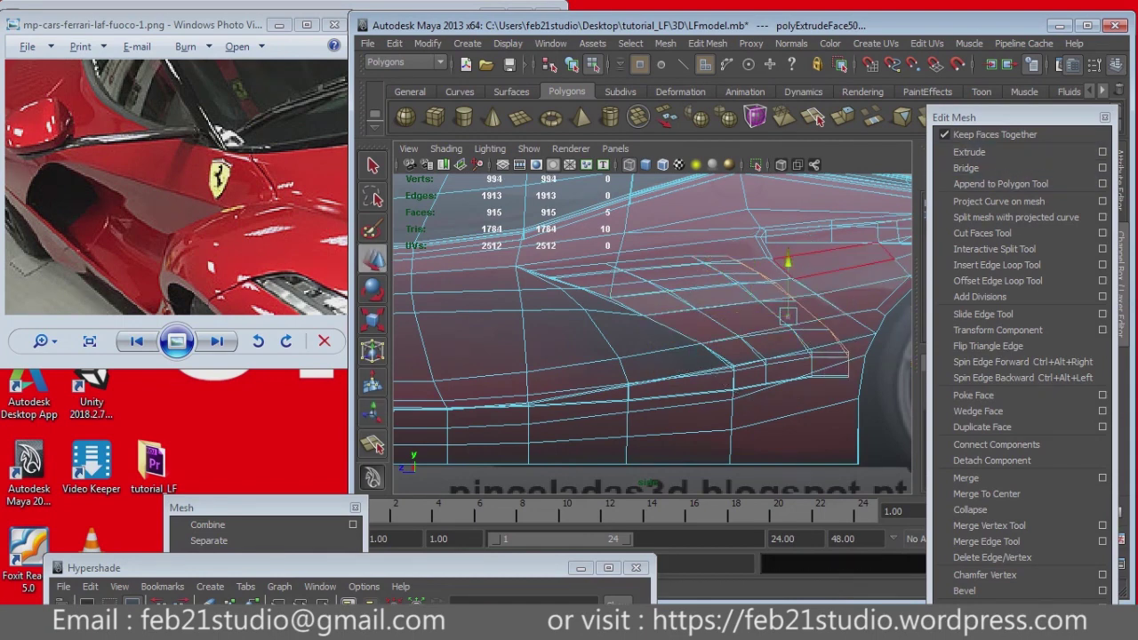
pyautogui.press('r')
pyautogui.press('w')
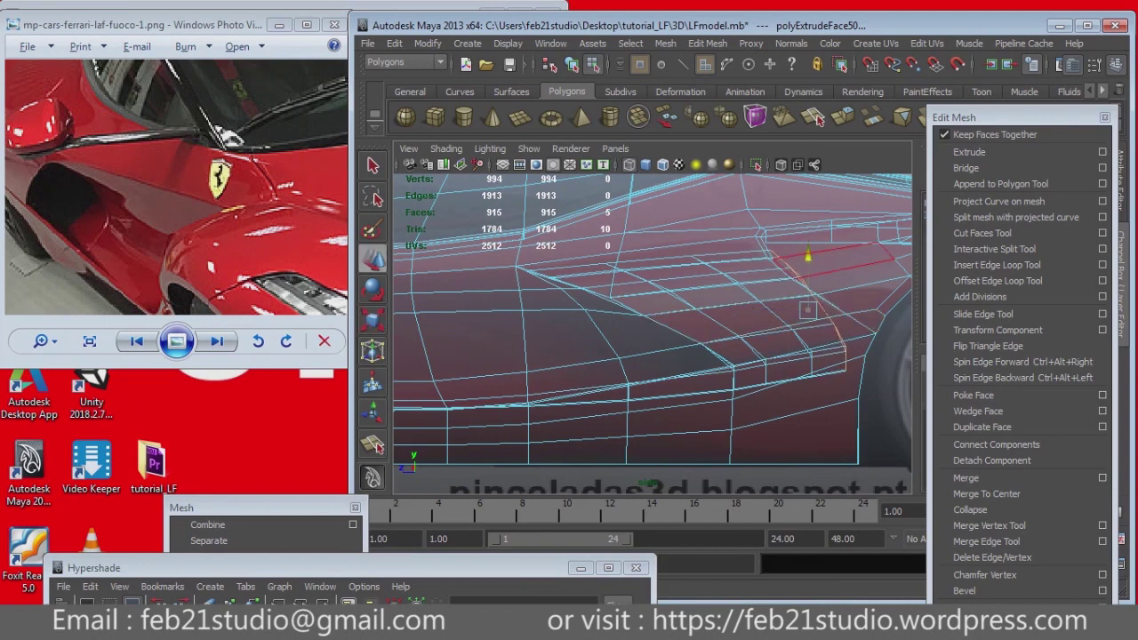
pyautogui.press('space')
pyautogui.keyDown('alt'); pyautogui.moveTo(762, 294); pyautogui.dragTo(604, 306); pyautogui.keyUp('alt')
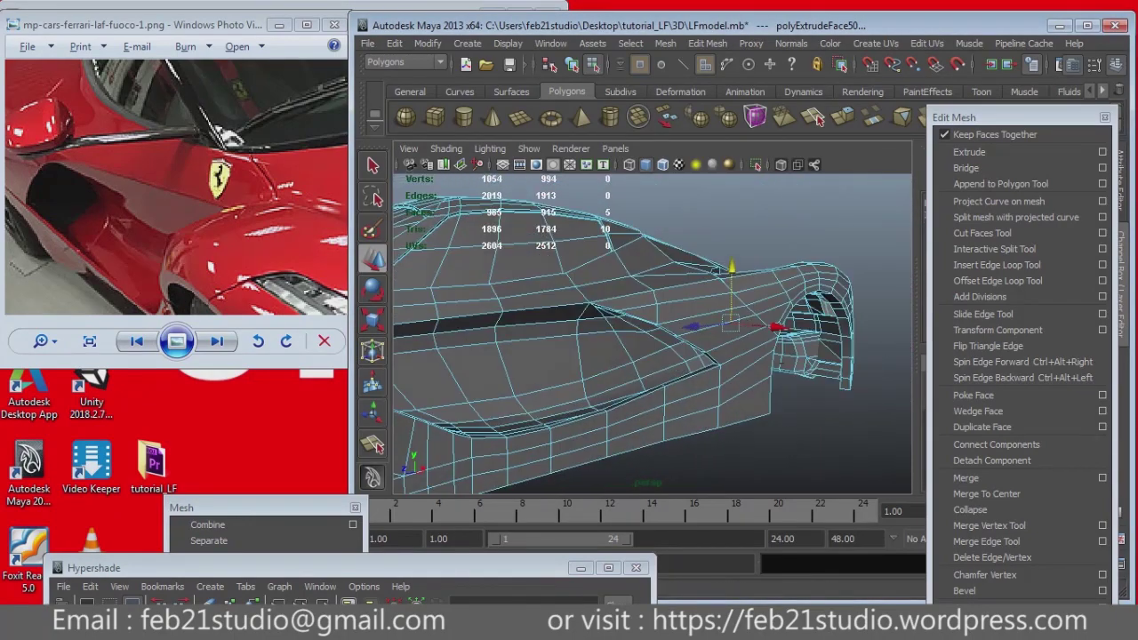
pyautogui.moveTo(266, 501); pyautogui.dragTo(266, 423)
# Step: Extract the selected intake faces from the body into separate pieces
pyautogui.click(205, 479)
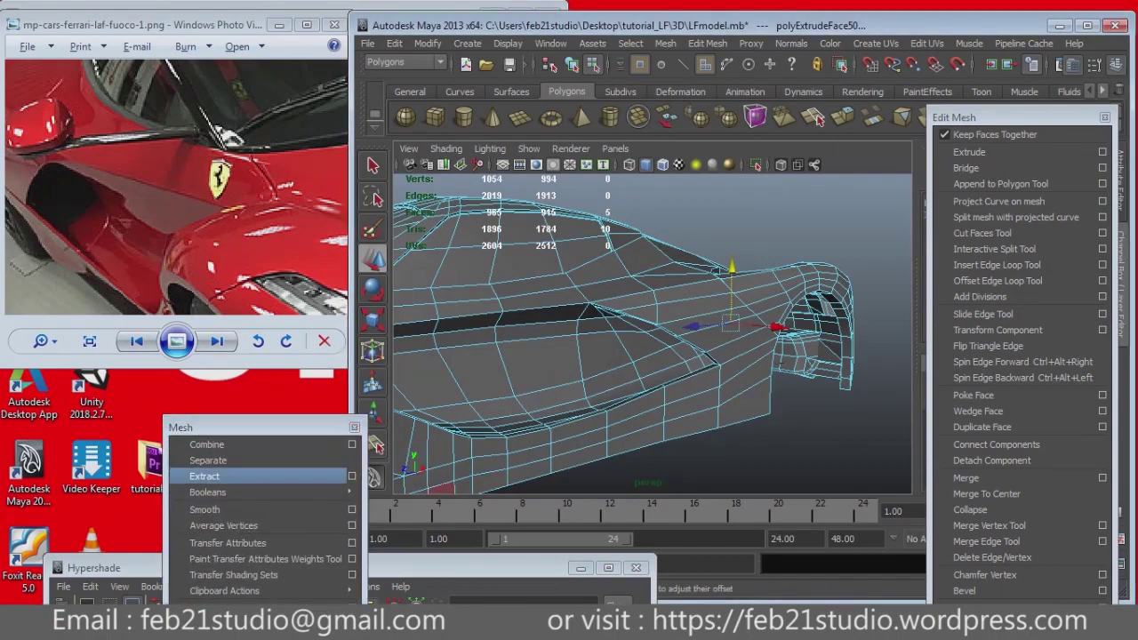
pyautogui.press('4')
pyautogui.click(622, 338)
pyautogui.keyDown('alt'); pyautogui.moveTo(623, 338); pyautogui.dragTo(551, 347); pyautogui.keyUp('alt')
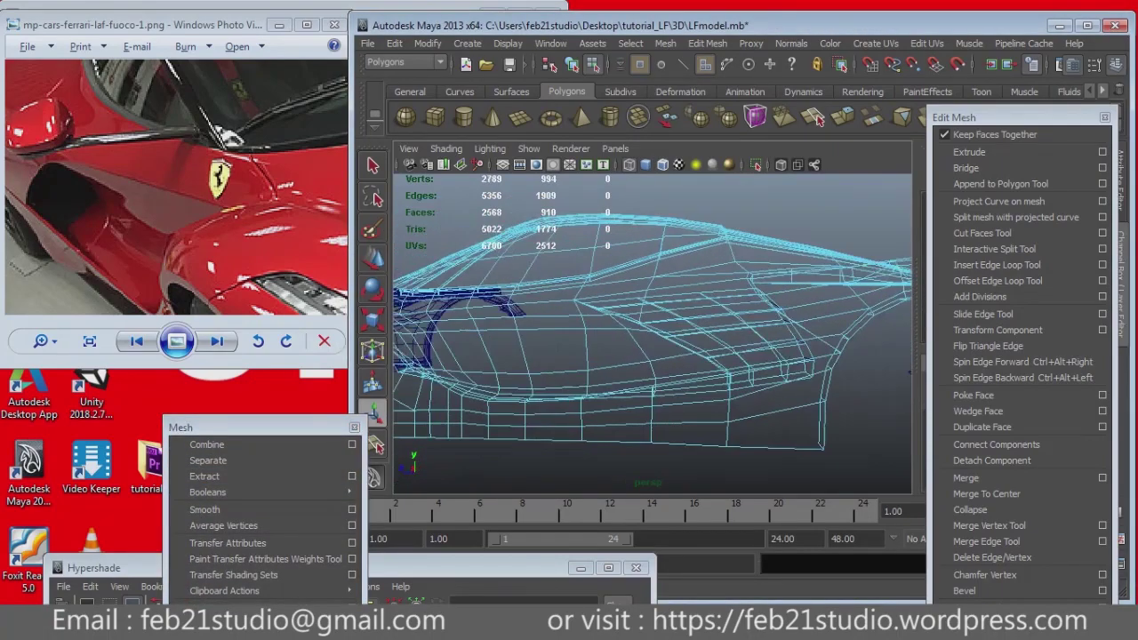
pyautogui.keyDown('alt'); pyautogui.moveTo(622, 338); pyautogui.dragTo(569, 307); pyautogui.keyUp('alt')
pyautogui.click(205, 477)
pyautogui.keyDown('alt'); pyautogui.moveTo(551, 356); pyautogui.dragTo(515, 346); pyautogui.keyUp('alt')
pyautogui.moveTo(623, 356)
pyautogui.keyDown('alt'); pyautogui.mouseDown()
pyautogui.moveTo(551, 338)
pyautogui.moveTo(569, 338)
pyautogui.mouseUp(); pyautogui.keyUp('alt')
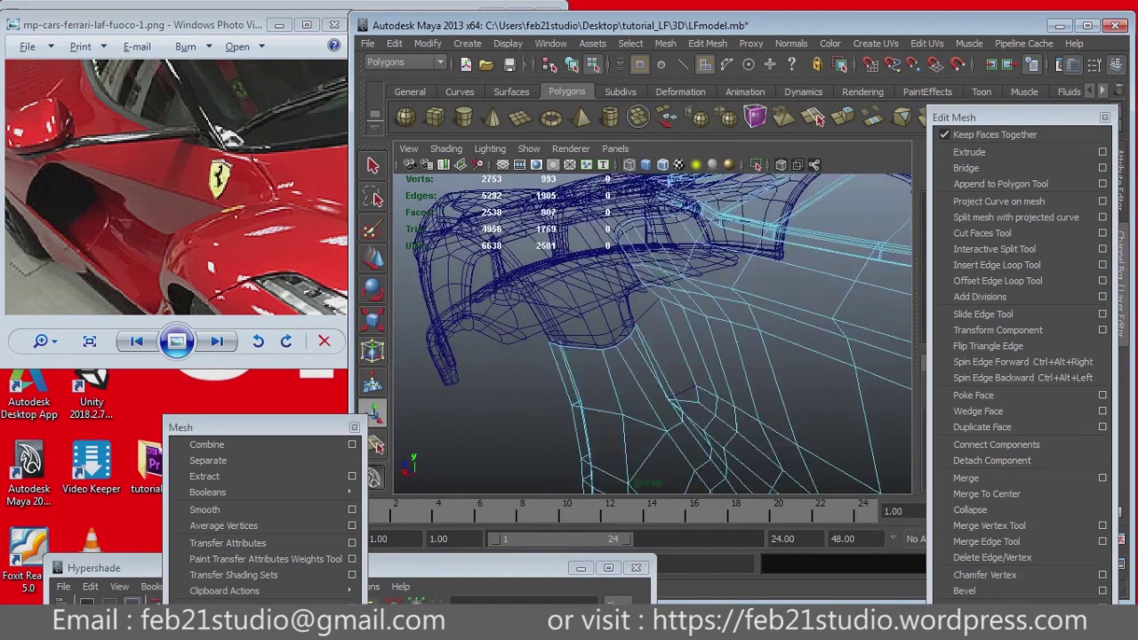
# Step: Select the body polySurface28, then deselect it and view the mesh smoothed
pyautogui.click(675, 294)
pyautogui.click(658, 427)
pyautogui.moveTo(657, 356)
pyautogui.keyDown('alt'); pyautogui.mouseDown()
pyautogui.moveTo(604, 350)
pyautogui.moveTo(635, 329)
pyautogui.moveTo(595, 320)
pyautogui.mouseUp(); pyautogui.keyUp('alt')
pyautogui.press('5')
pyautogui.scroll(3, 640, 338)
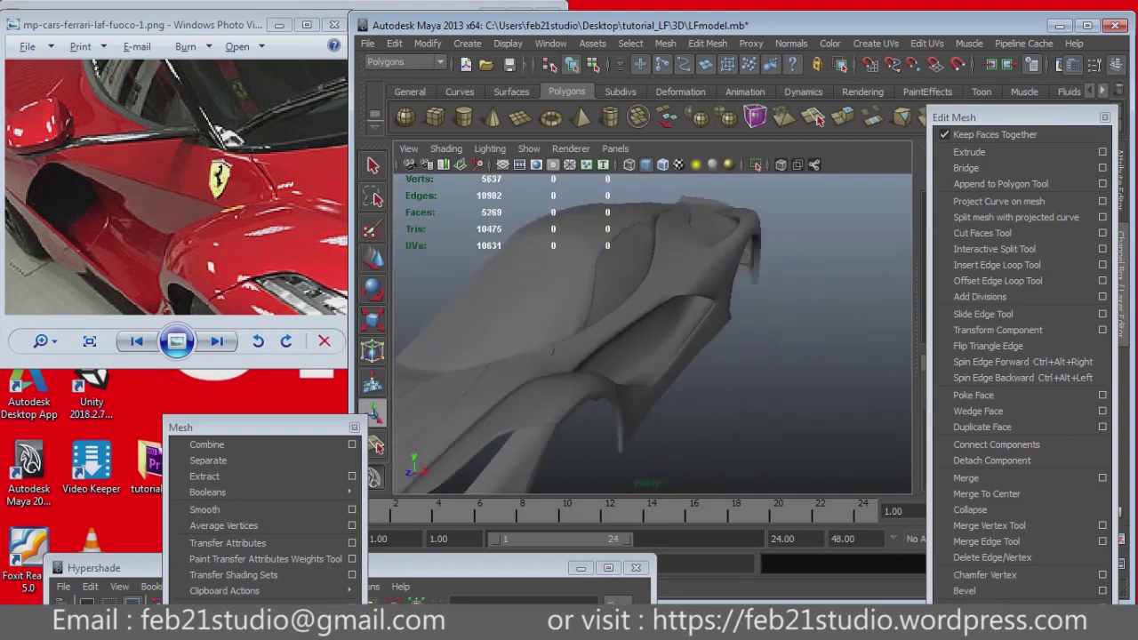
# Step: Reselect polySurface28 and reveal its channels and layer list
pyautogui.click(622, 355)
pyautogui.scroll(3, 640, 337)
pyautogui.scroll(4, 640, 338)
pyautogui.keyDown('alt'); pyautogui.moveTo(622, 338); pyautogui.dragTo(661, 391); pyautogui.keyUp('alt')
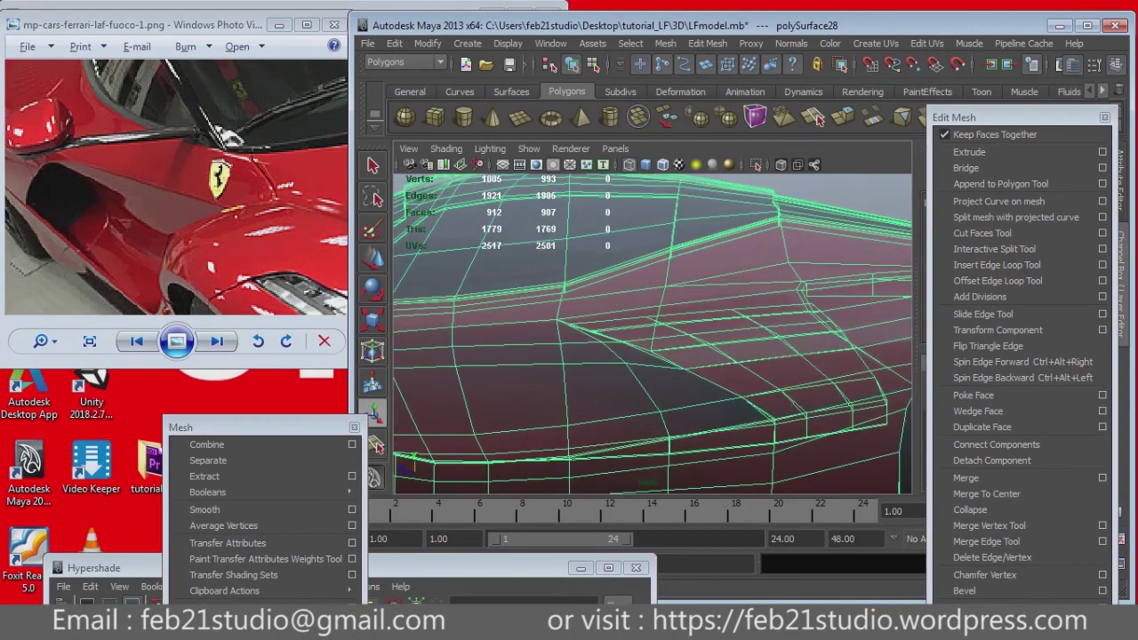
pyautogui.moveTo(1022, 117)
pyautogui.mouseDown()
pyautogui.moveTo(860, 512)
pyautogui.moveTo(838, 532)
pyautogui.mouseUp()
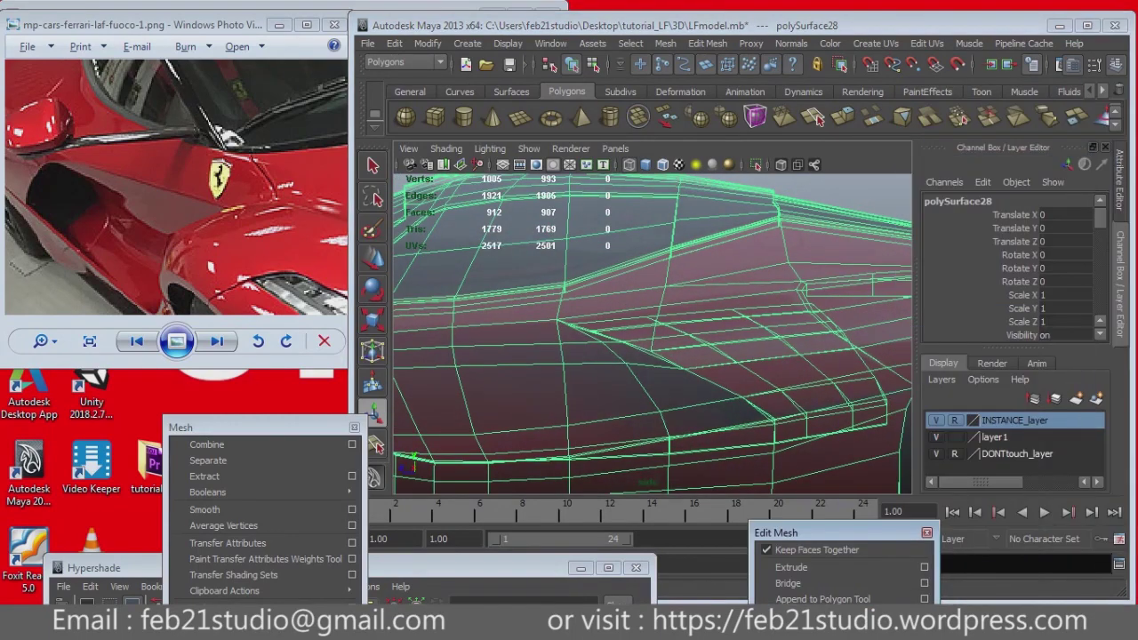
# Step: Toggle smooth preview on and back to the wireframe cage, then orbit to a side view of the body
pyautogui.press('3')
pyautogui.press('1')
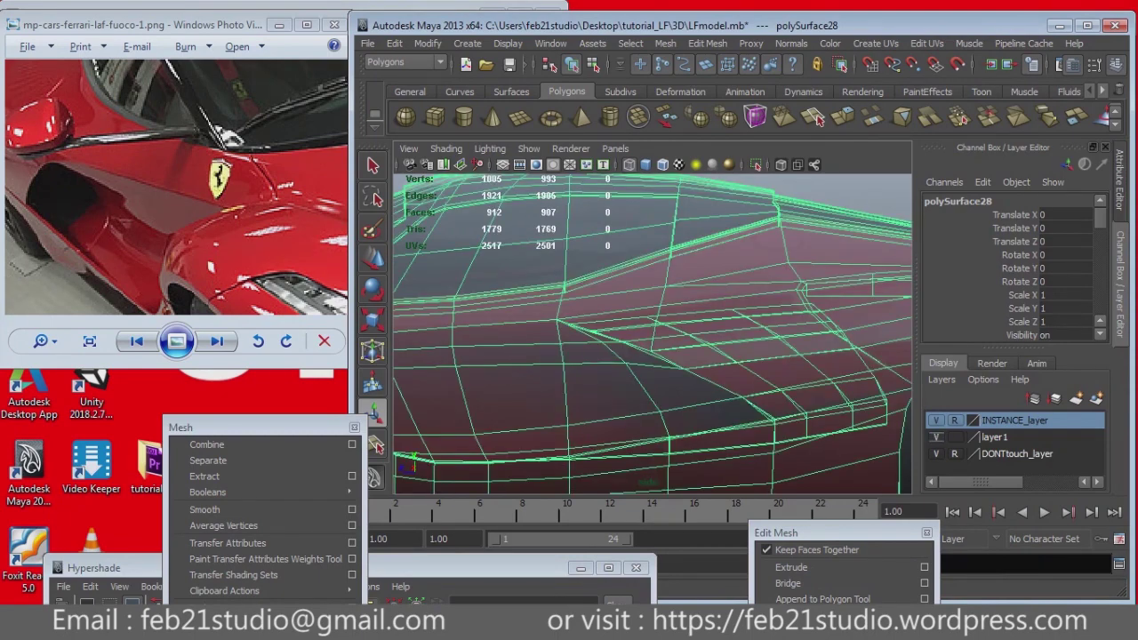
pyautogui.scroll(3, 653, 333)
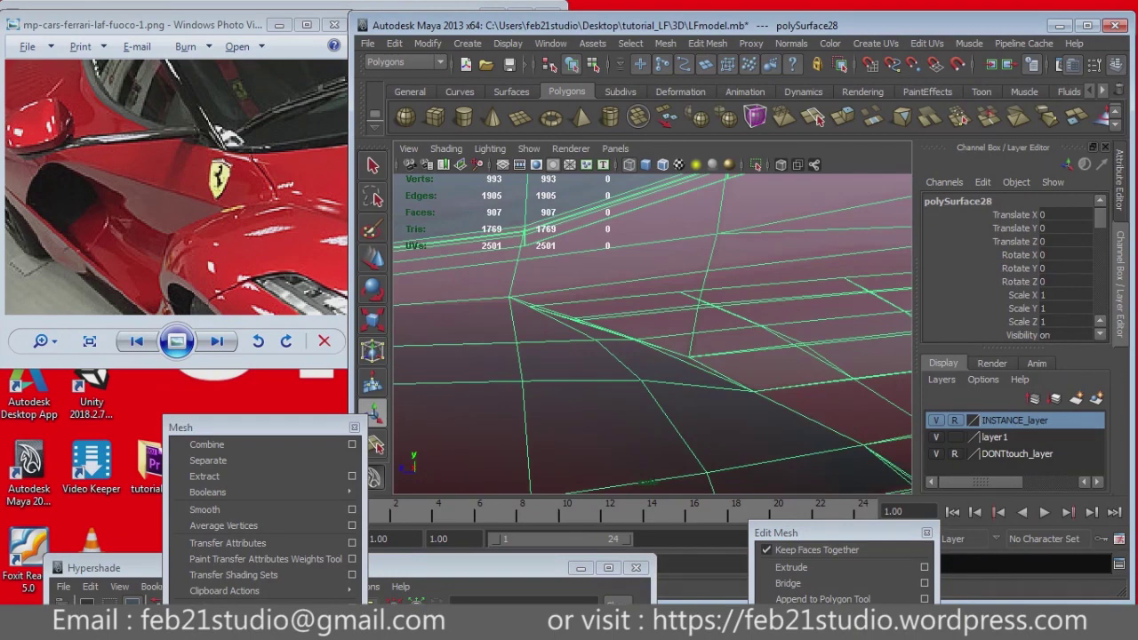
pyautogui.keyDown('alt'); pyautogui.moveTo(652, 333); pyautogui.dragTo(653, 333); pyautogui.keyUp('alt')
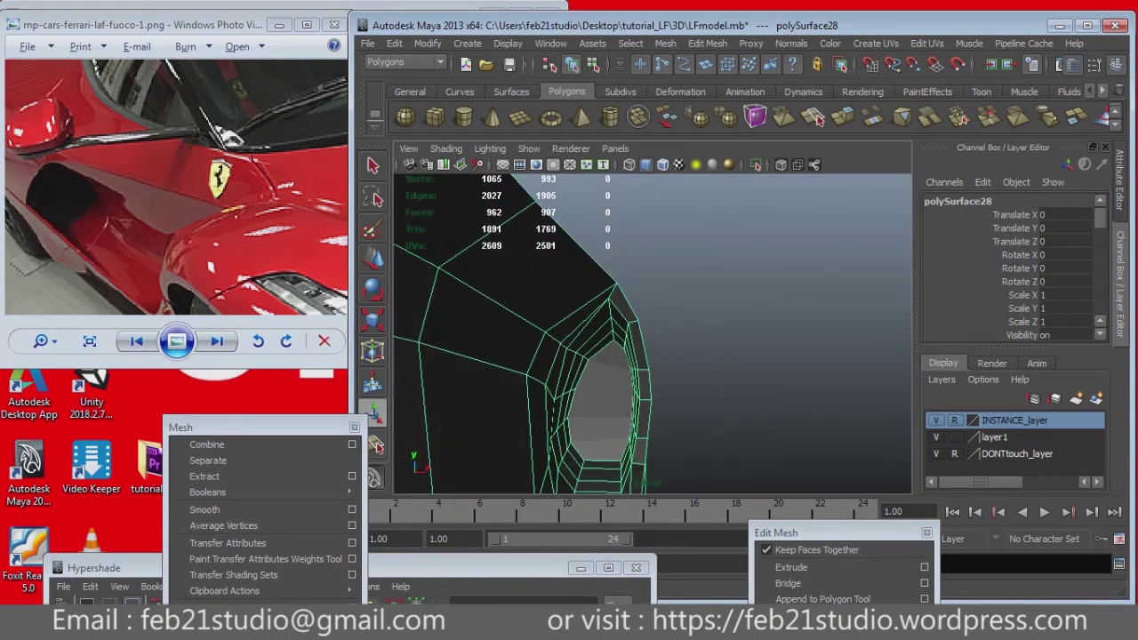
pyautogui.keyDown('alt'); pyautogui.moveTo(653, 333); pyautogui.dragTo(652, 334); pyautogui.keyUp('alt')
# Step: Select edges along polySurface17, then return to object mode and restore the intake face selection
pyautogui.press('F8')
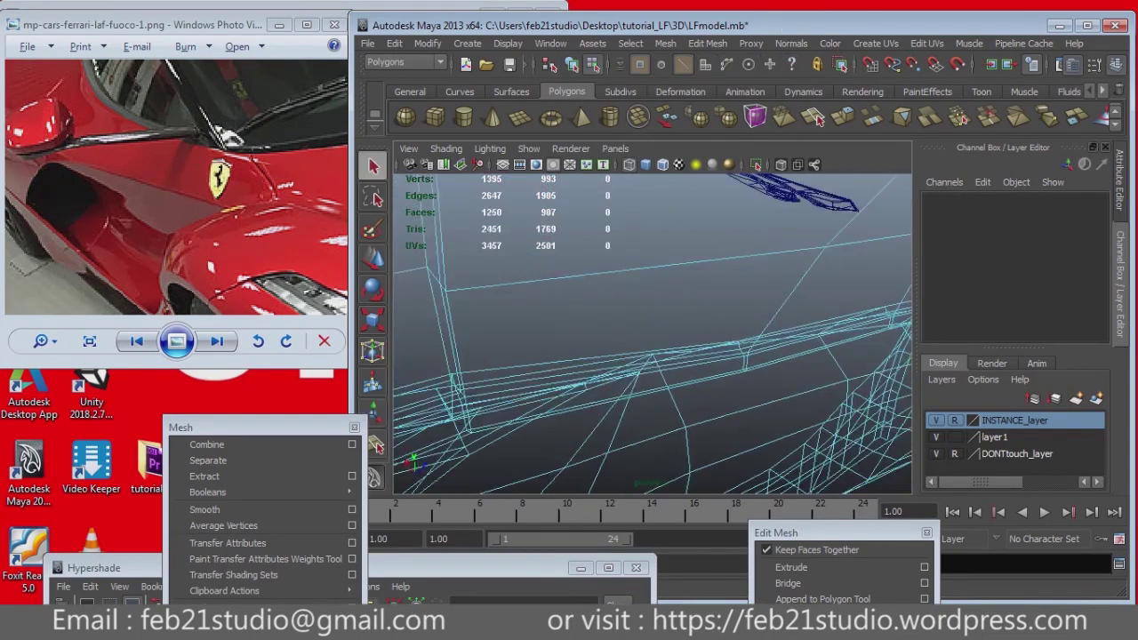
pyautogui.click(692, 301)
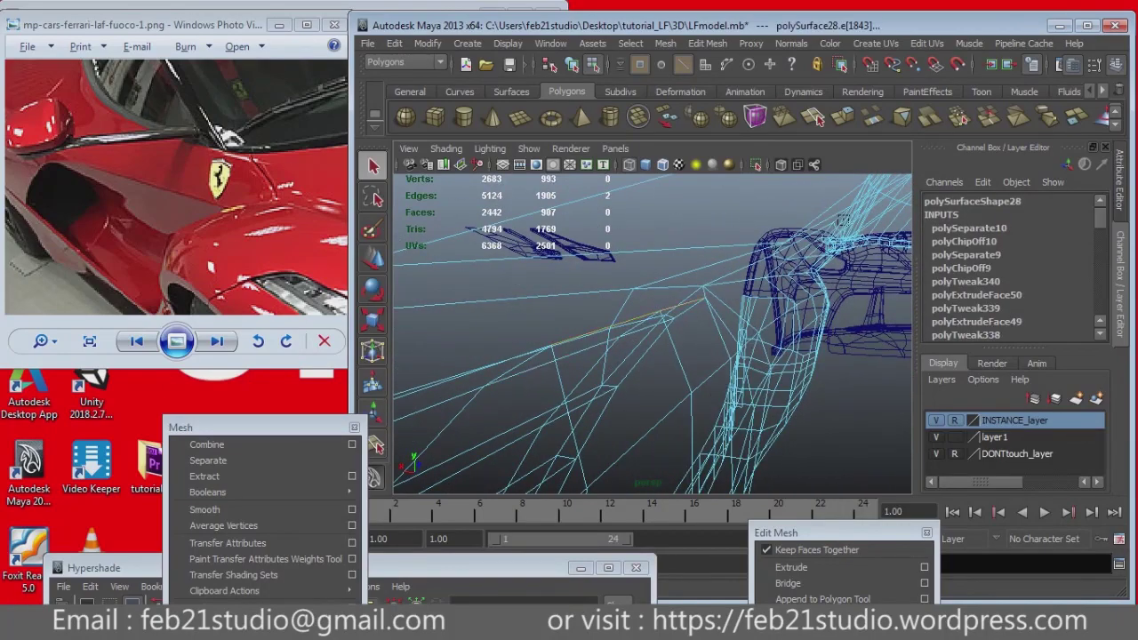
pyautogui.keyDown('alt'); pyautogui.moveTo(843, 219); pyautogui.dragTo(843, 218); pyautogui.keyUp('alt')
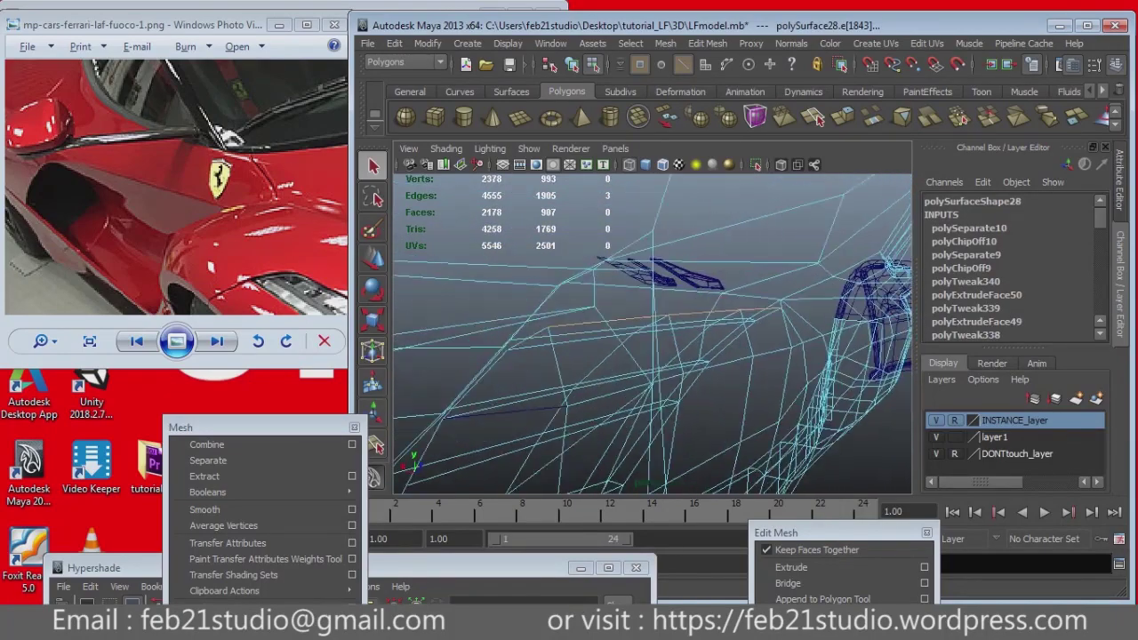
pyautogui.keyDown('alt'); pyautogui.moveTo(652, 333); pyautogui.dragTo(693, 320); pyautogui.keyUp('alt')
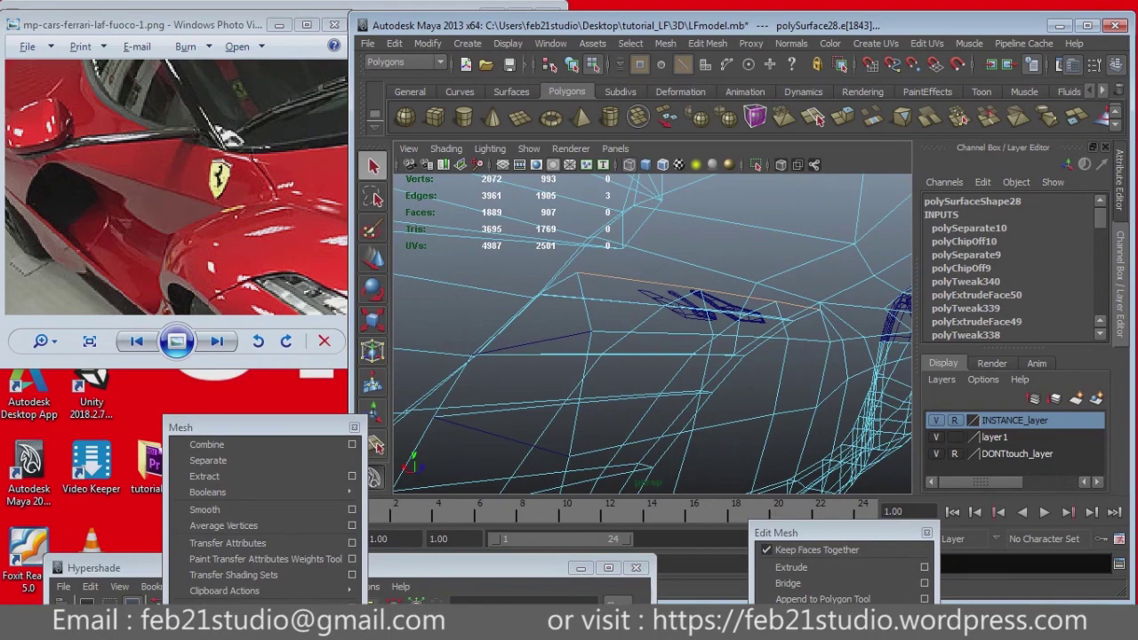
pyautogui.press('F8')
pyautogui.hotkey('ctrl', 'z')
pyautogui.hotkey('ctrl', 'z')
pyautogui.hotkey('ctrl', 'z')
pyautogui.hotkey('ctrl', 'z')
pyautogui.hotkey('ctrl', 'z')
pyautogui.hotkey('ctrl', 'z')
pyautogui.hotkey('ctrl', 'z')
pyautogui.hotkey('ctrl', 'z')
pyautogui.hotkey('ctrl', 'z')
pyautogui.hotkey('ctrl', 'z')
pyautogui.hotkey('ctrl', 'z')
pyautogui.hotkey('ctrl', 'z')
pyautogui.hotkey('ctrl', 'z')
pyautogui.hotkey('ctrl', 'z')
pyautogui.hotkey('ctrl', 'z')
pyautogui.hotkey('ctrl', 'z')
pyautogui.hotkey('ctrl', 'z')
pyautogui.hotkey('ctrl', 'z')
pyautogui.hotkey('ctrl', 'z')
pyautogui.hotkey('ctrl', 'z')
pyautogui.hotkey('ctrl', 'z')
pyautogui.hotkey('ctrl', 'z')
pyautogui.hotkey('ctrl', 'z')
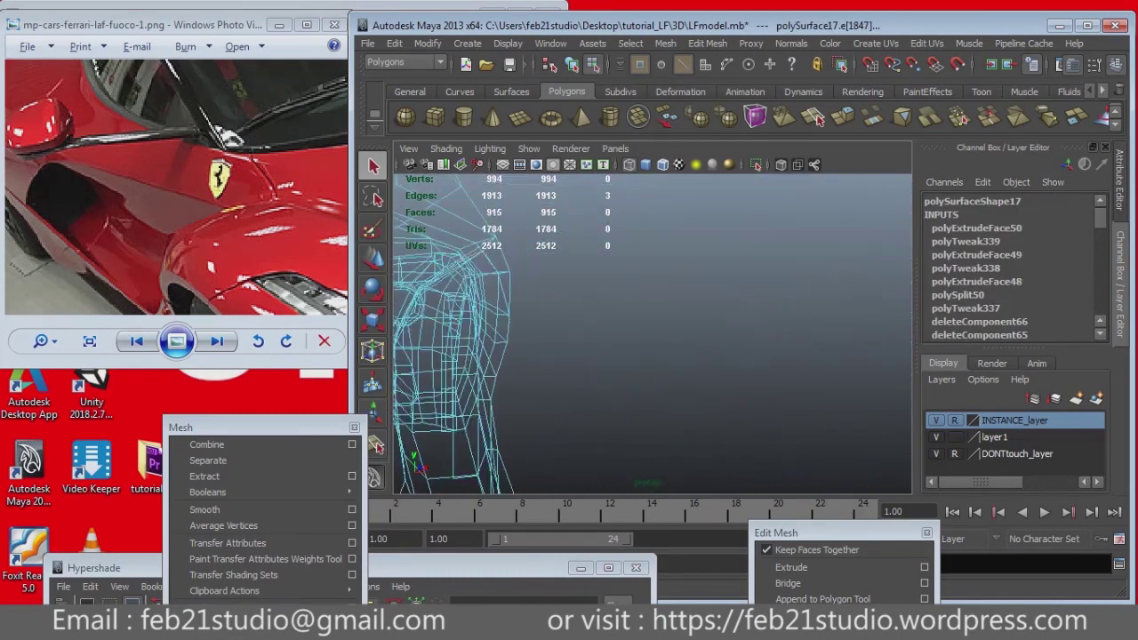
pyautogui.hotkey('ctrl', 'z')
pyautogui.hotkey('ctrl', 'z')
# Step: Frame a close-up of the wheel-arch corner edge and pick the corner vertex to reposition
pyautogui.hotkey('ctrl', 'z')
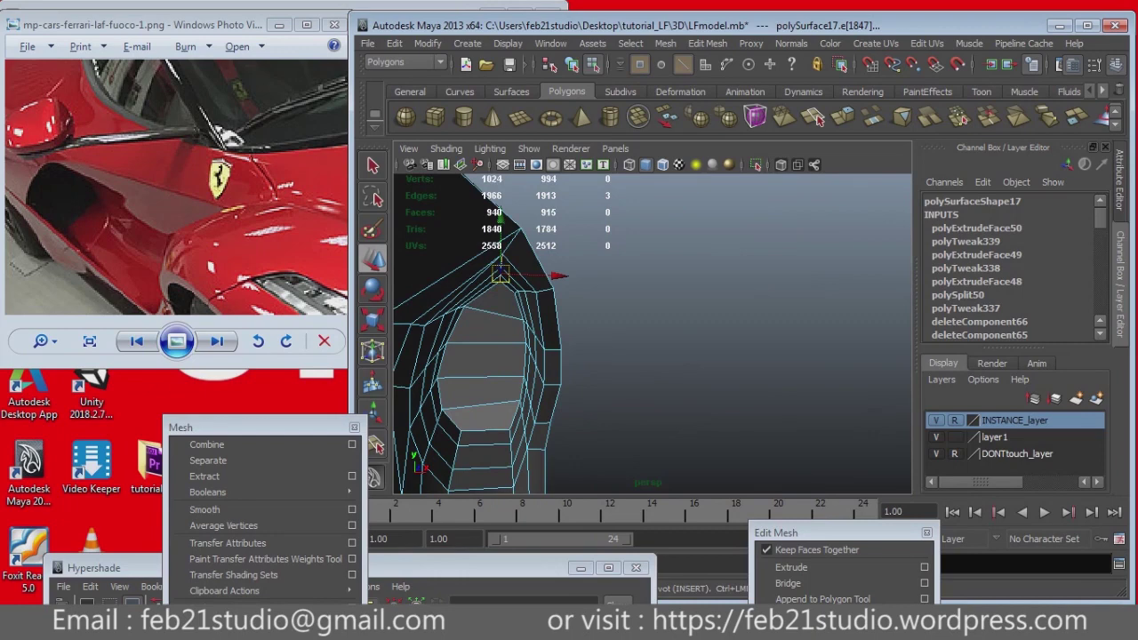
pyautogui.hotkey('ctrl', 'z')
pyautogui.hotkey('ctrl', 'z')
pyautogui.hotkey('ctrl', 'z')
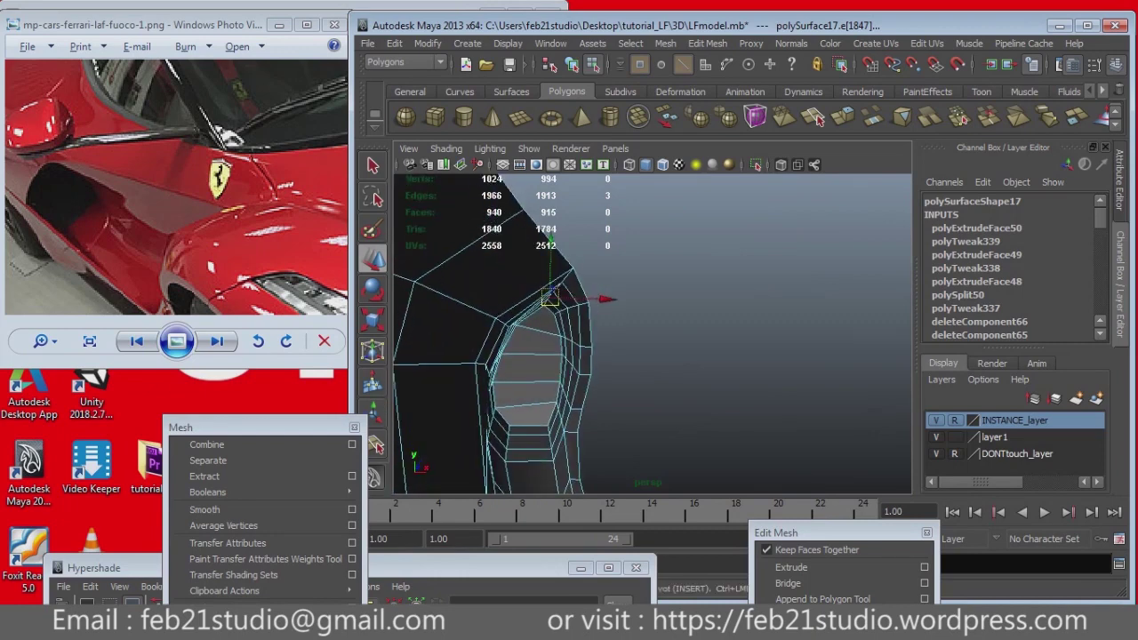
pyautogui.hotkey('ctrl', 'z')
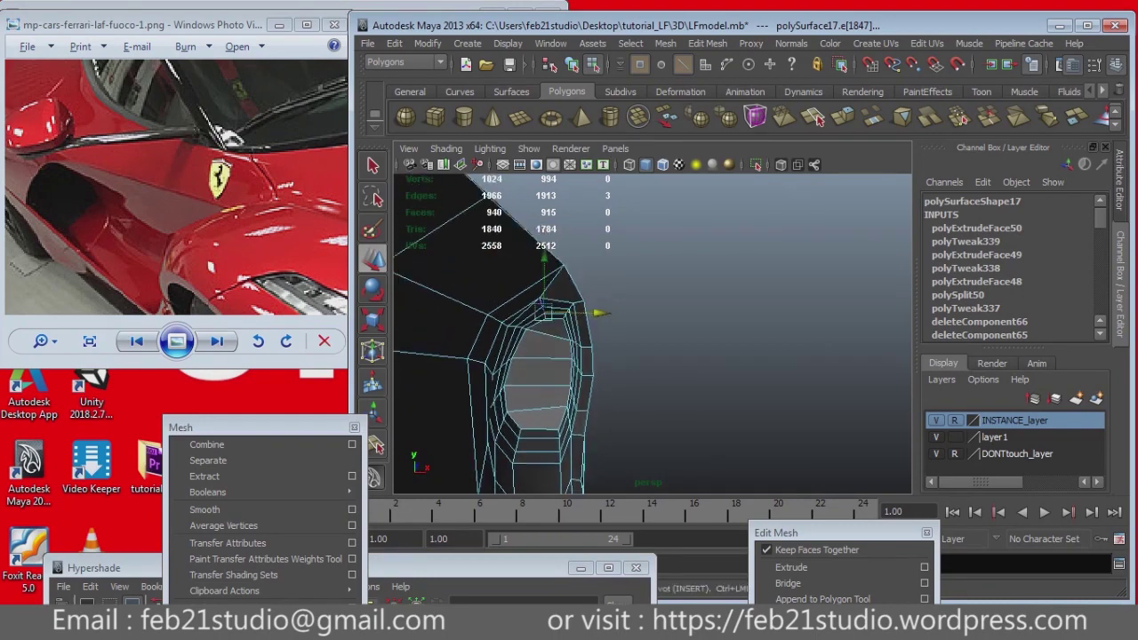
pyautogui.hotkey('ctrl', 'z')
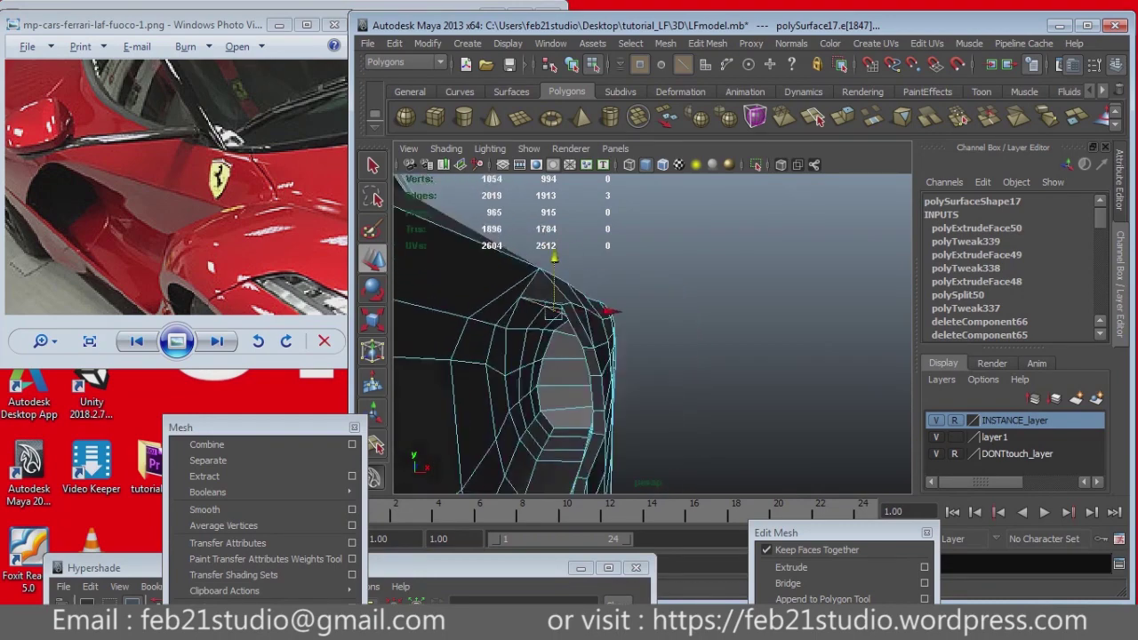
pyautogui.hotkey('ctrl', 'z')
pyautogui.hotkey('ctrl', 'z')
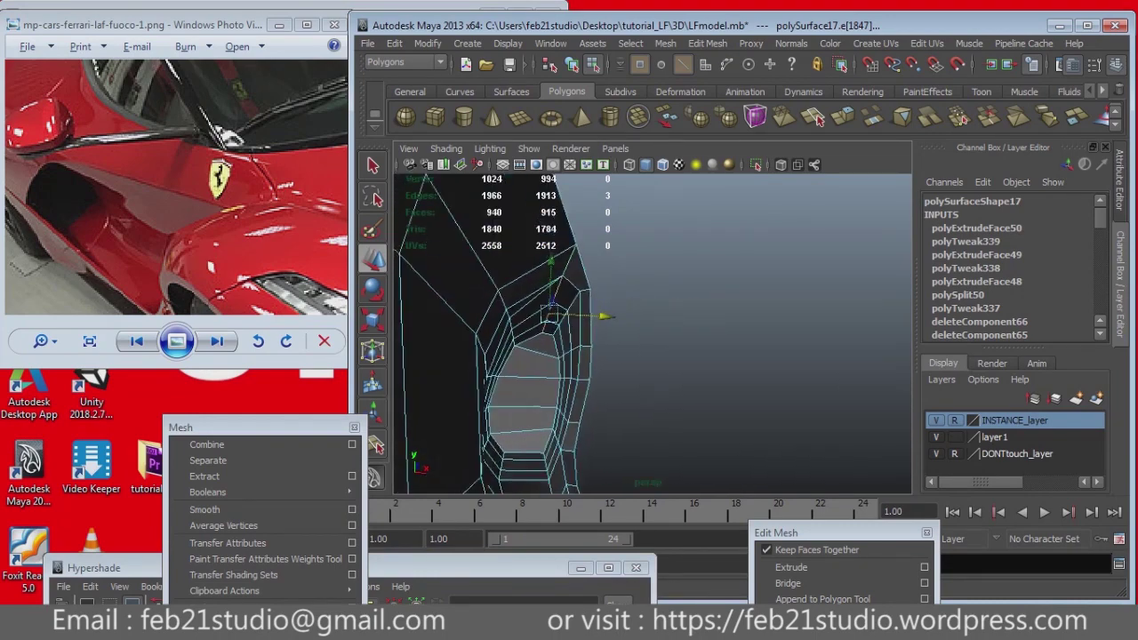
pyautogui.hotkey('ctrl', 'z')
pyautogui.hotkey('ctrl', 'z')
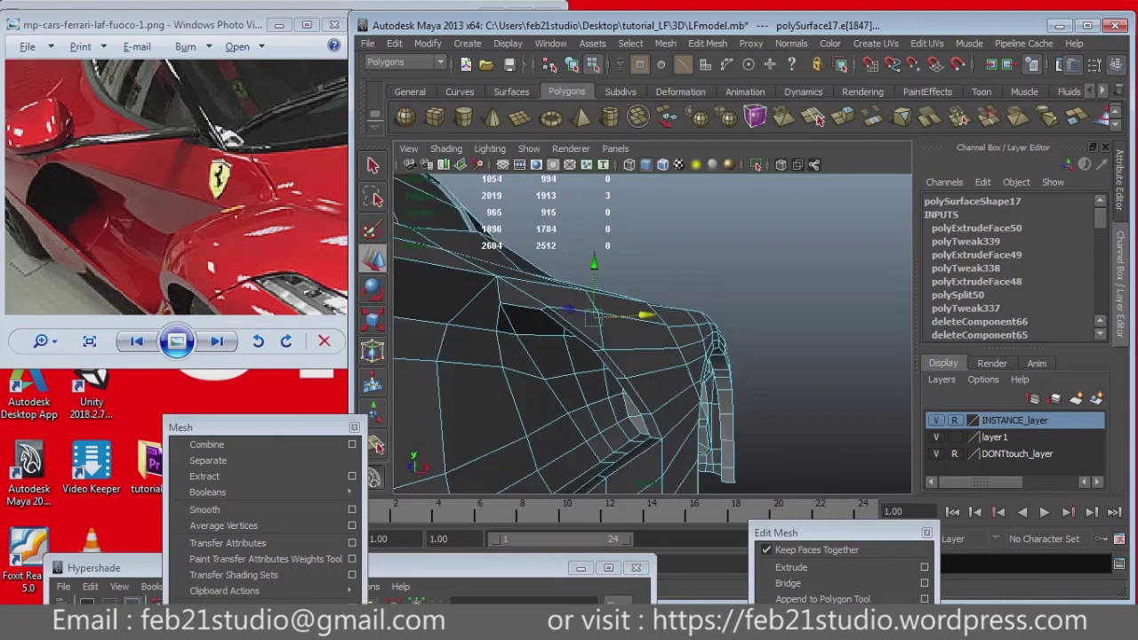
pyautogui.hotkey('ctrl', 'z')
pyautogui.hotkey('ctrl', 'z')
pyautogui.hotkey('ctrl', 'z')
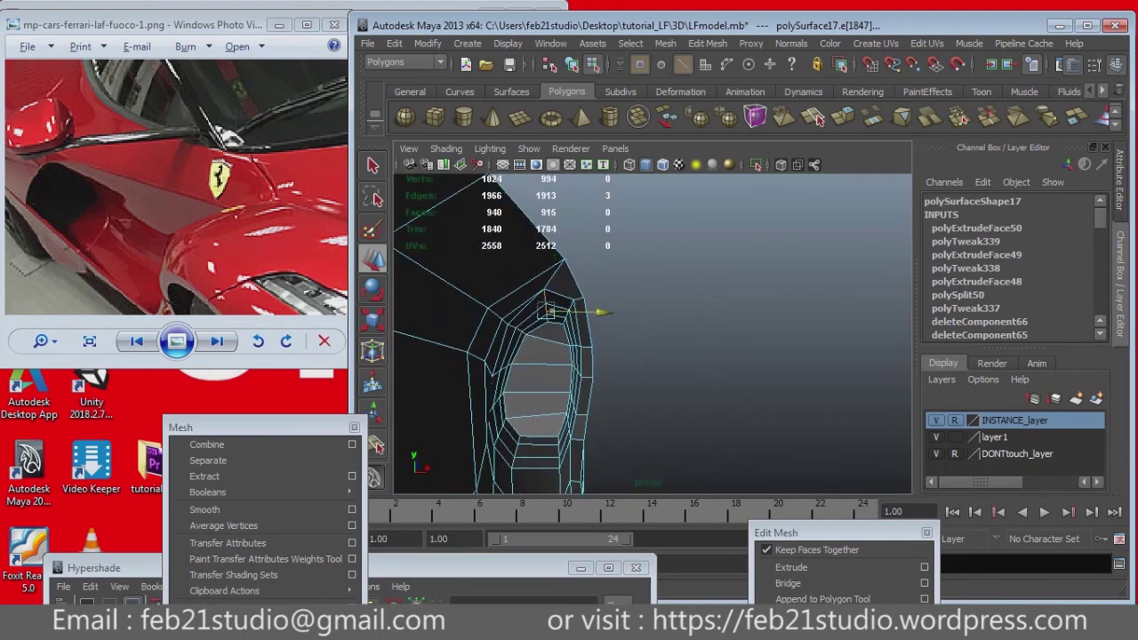
pyautogui.press('f')
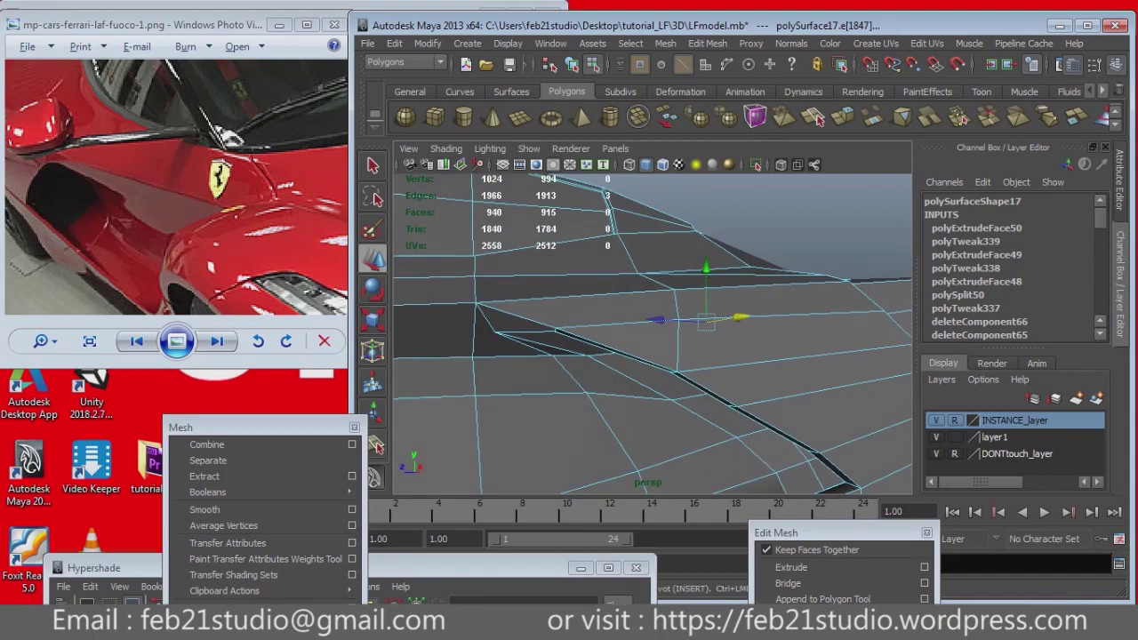
pyautogui.hotkey('ctrl', 'z')
pyautogui.hotkey('ctrl', 'z')
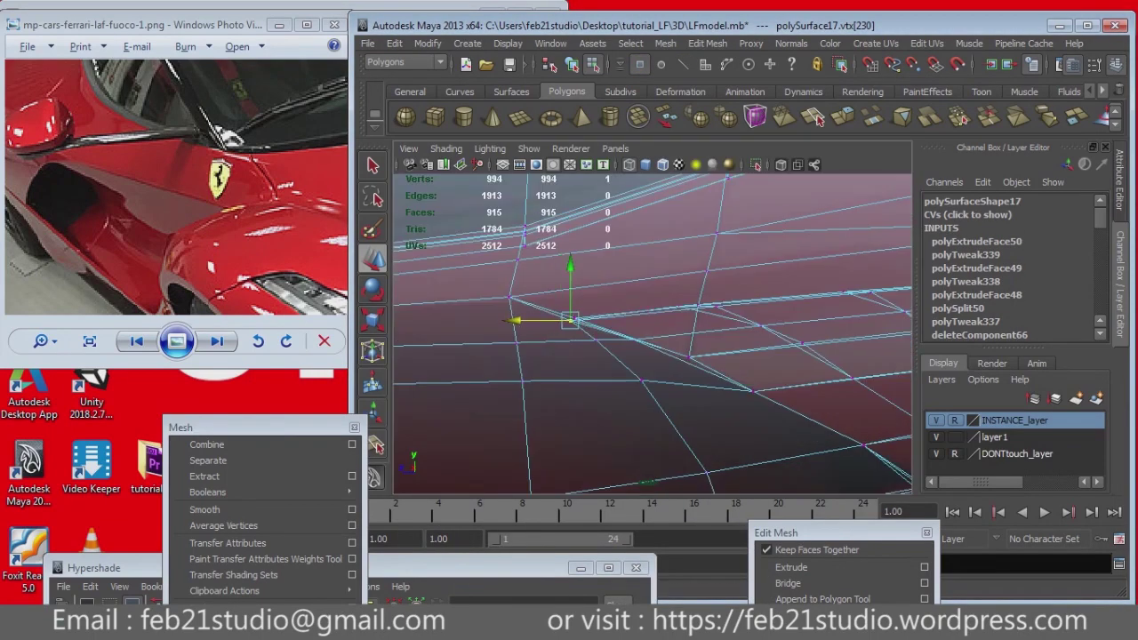
# Step: Check the intake corner vertex against the smoothed preview and the unsmoothed cage
pyautogui.hotkey('shift', 'z')
pyautogui.hotkey('ctrl', 'z')
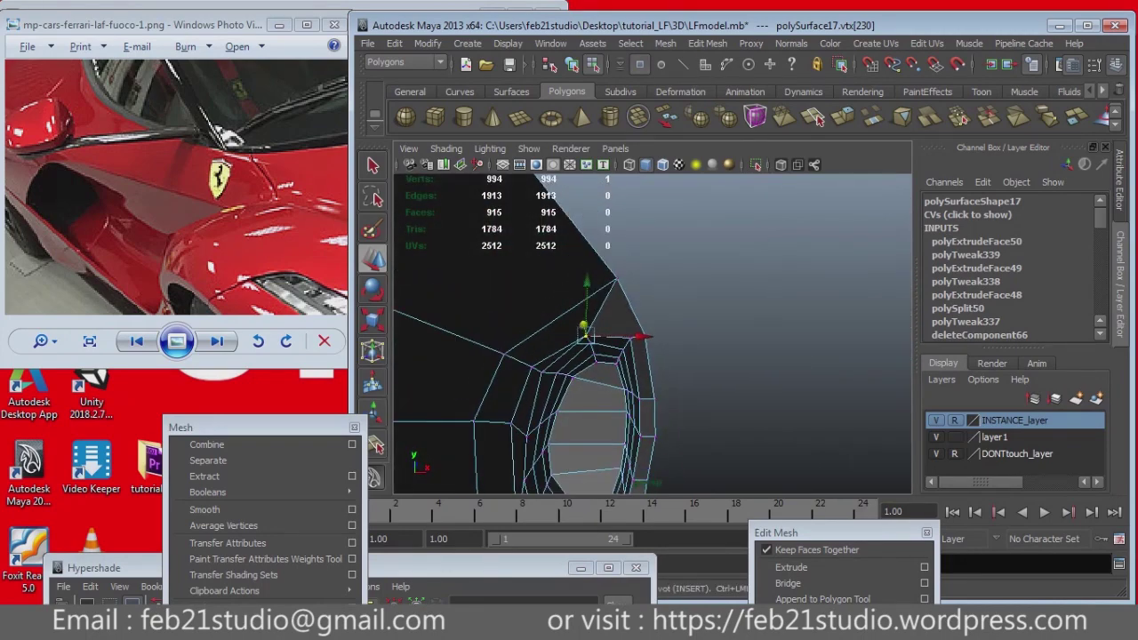
pyautogui.hotkey('ctrl', 'z')
pyautogui.hotkey('ctrl', 'z')
pyautogui.hotkey('ctrl', 'z')
pyautogui.hotkey('ctrl', 'z')
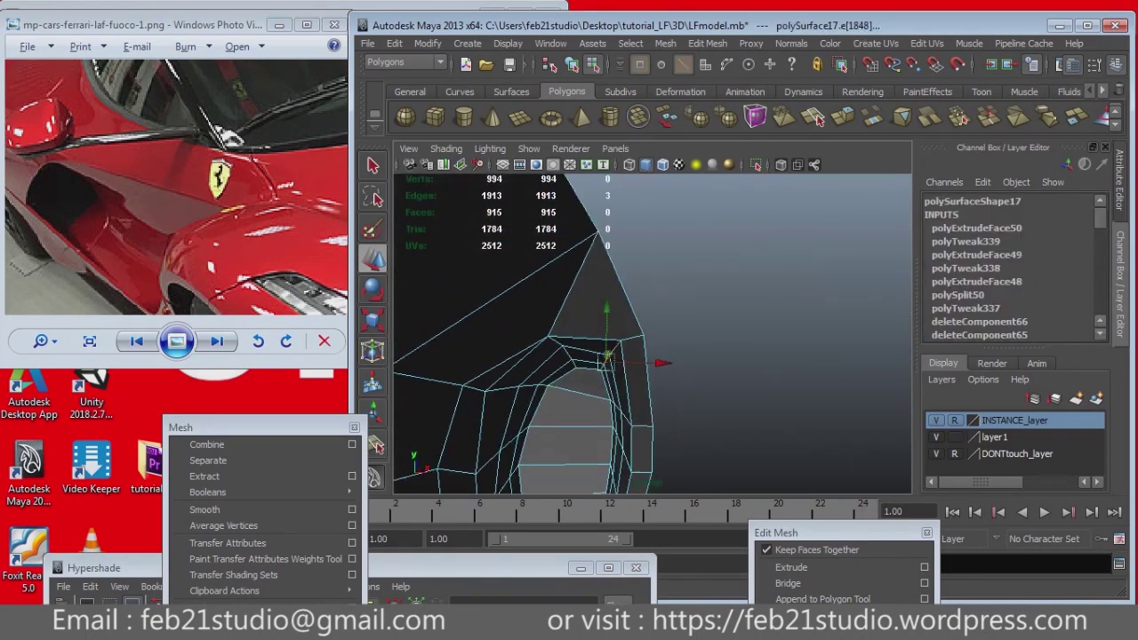
pyautogui.hotkey('ctrl', 'z')
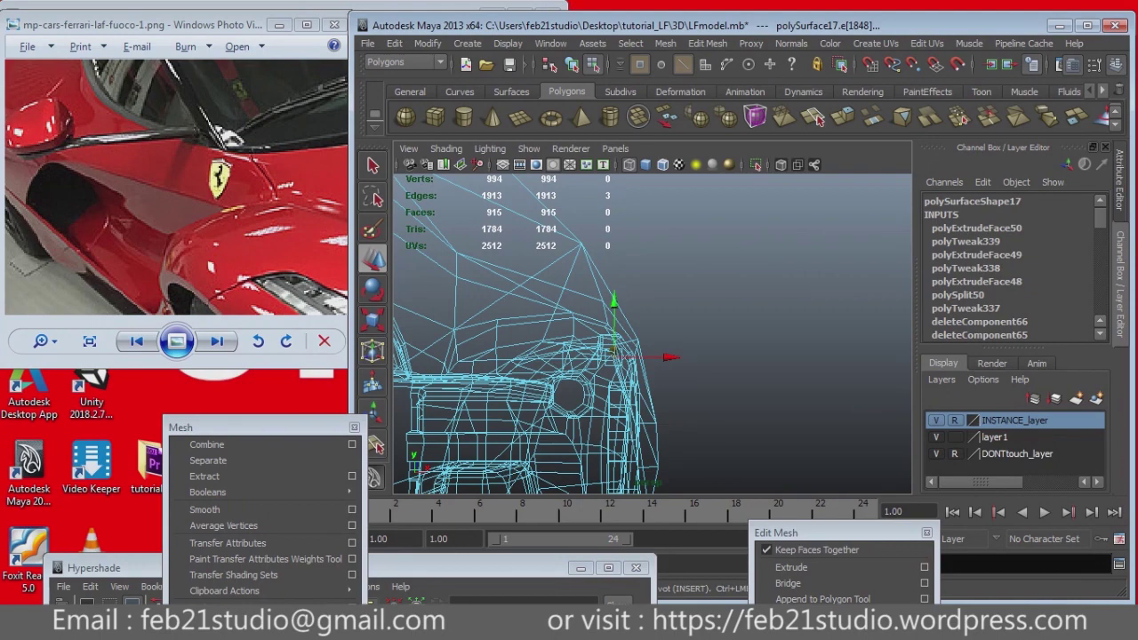
pyautogui.hotkey('ctrl', 'z')
pyautogui.hotkey('ctrl', 'z')
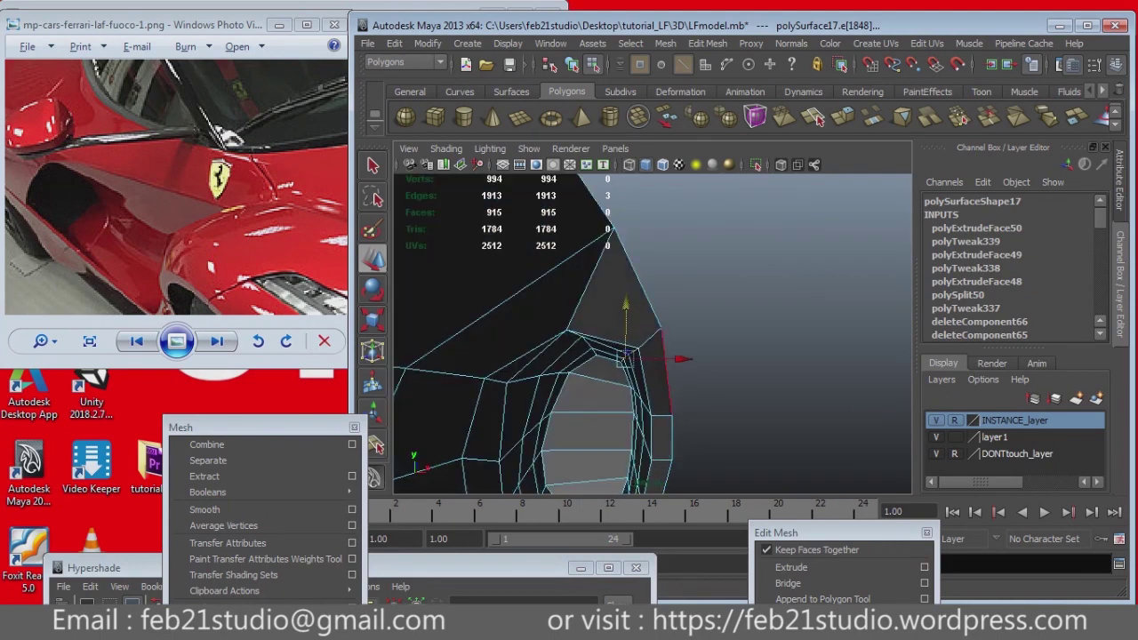
pyautogui.hotkey('shift', 'z')
pyautogui.hotkey('shift', 'z')
pyautogui.hotkey('shift', 'z')
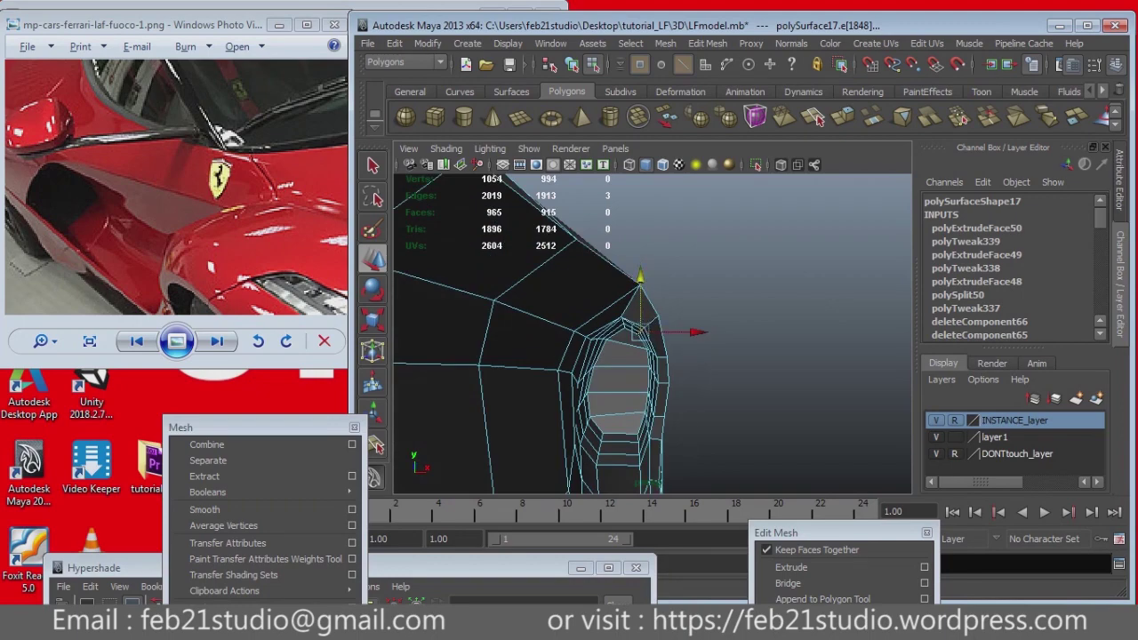
pyautogui.hotkey('ctrl', 'z')
pyautogui.hotkey('ctrl', 'z')
pyautogui.hotkey('ctrl', 'z')
pyautogui.hotkey('ctrl', 'z')
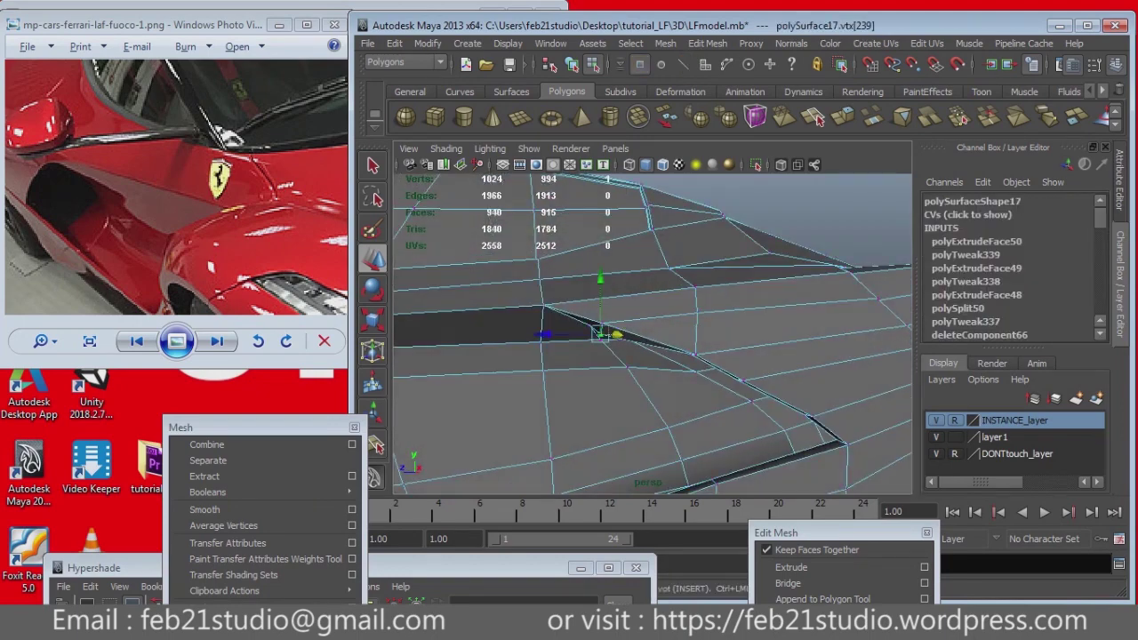
pyautogui.hotkey('ctrl', 'z')
pyautogui.hotkey('ctrl', 'z')
pyautogui.hotkey('ctrl', 'z')
pyautogui.hotkey('ctrl', 'z')
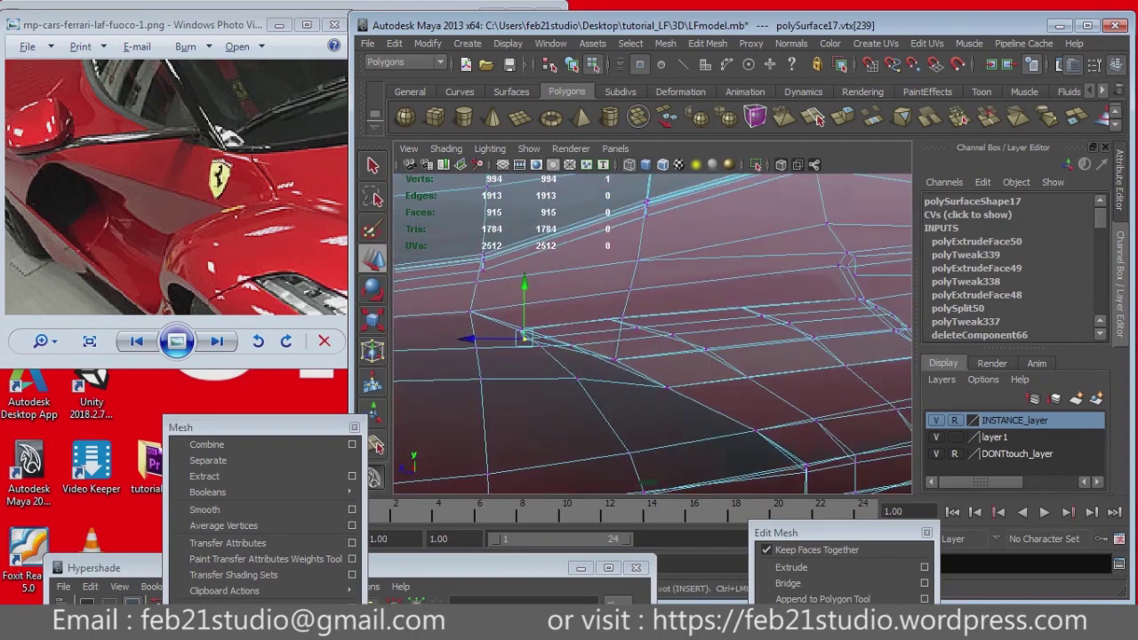
pyautogui.hotkey('ctrl', 'z')
pyautogui.hotkey('ctrl', 'z')
pyautogui.hotkey('ctrl', 'z')
# Step: Turn the smoothed preview off and inspect the shaded red body, then bring back the wireframe cage
pyautogui.hotkey('ctrl', 'z')
pyautogui.hotkey('ctrl', 'z')
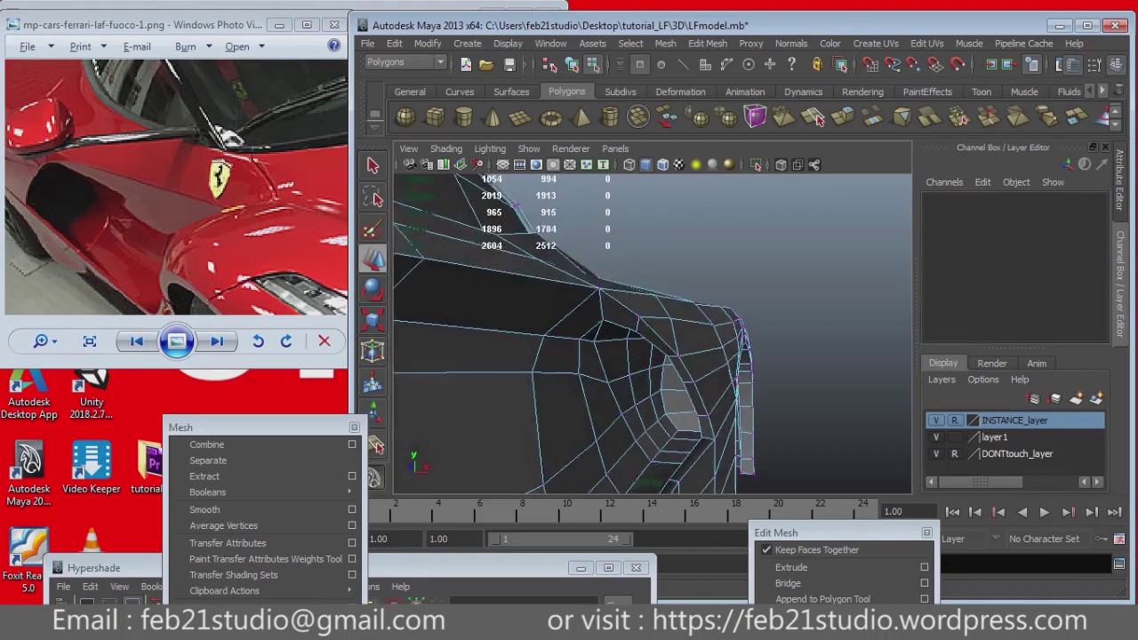
pyautogui.hotkey('ctrl', 'z')
pyautogui.hotkey('ctrl', 'z')
pyautogui.hotkey('ctrl', 'z')
pyautogui.hotkey('ctrl', 'z')
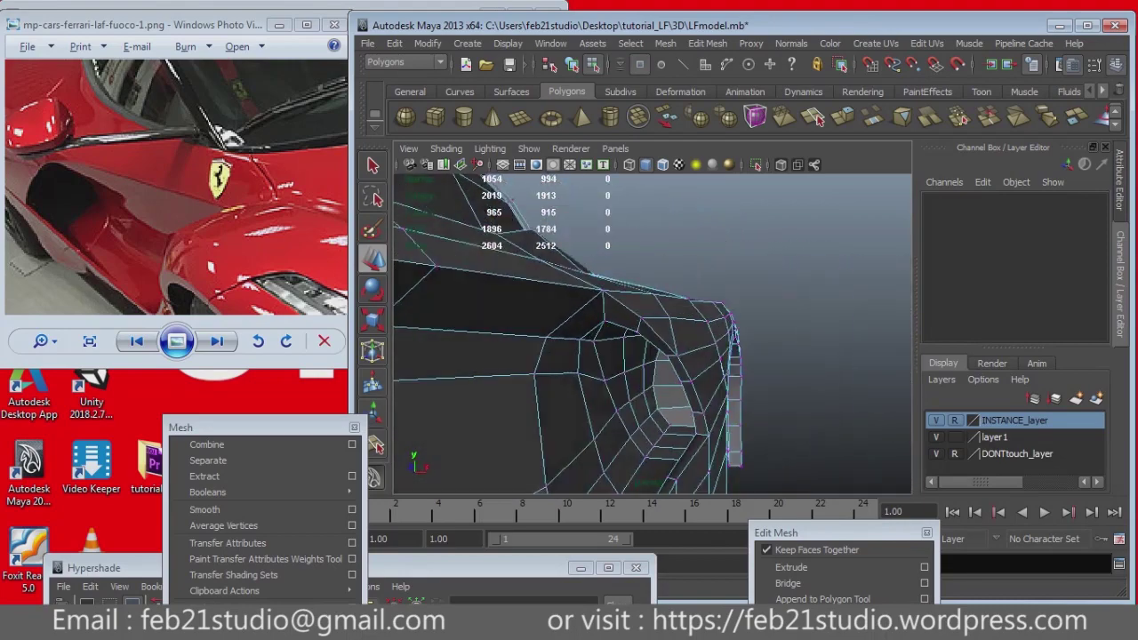
pyautogui.hotkey('ctrl', 'z')
pyautogui.hotkey('ctrl', 'z')
pyautogui.hotkey('ctrl', 'z')
pyautogui.hotkey('ctrl', 'z')
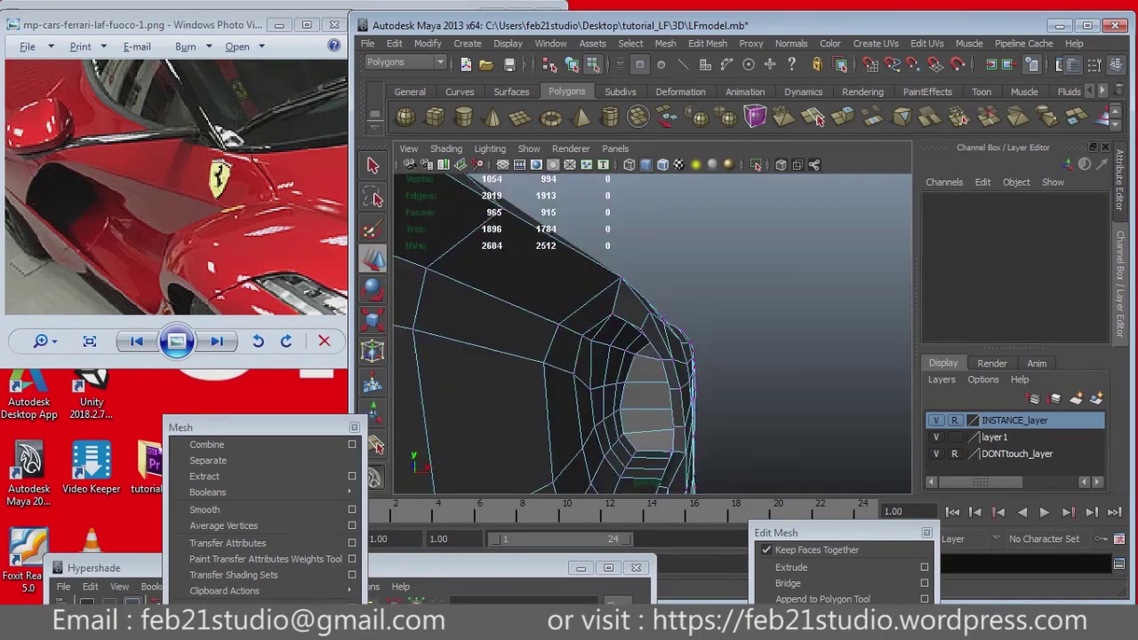
pyautogui.hotkey('ctrl', 'z')
pyautogui.hotkey('ctrl', 'z')
pyautogui.hotkey('ctrl', 'z')
pyautogui.hotkey('ctrl', 'z')
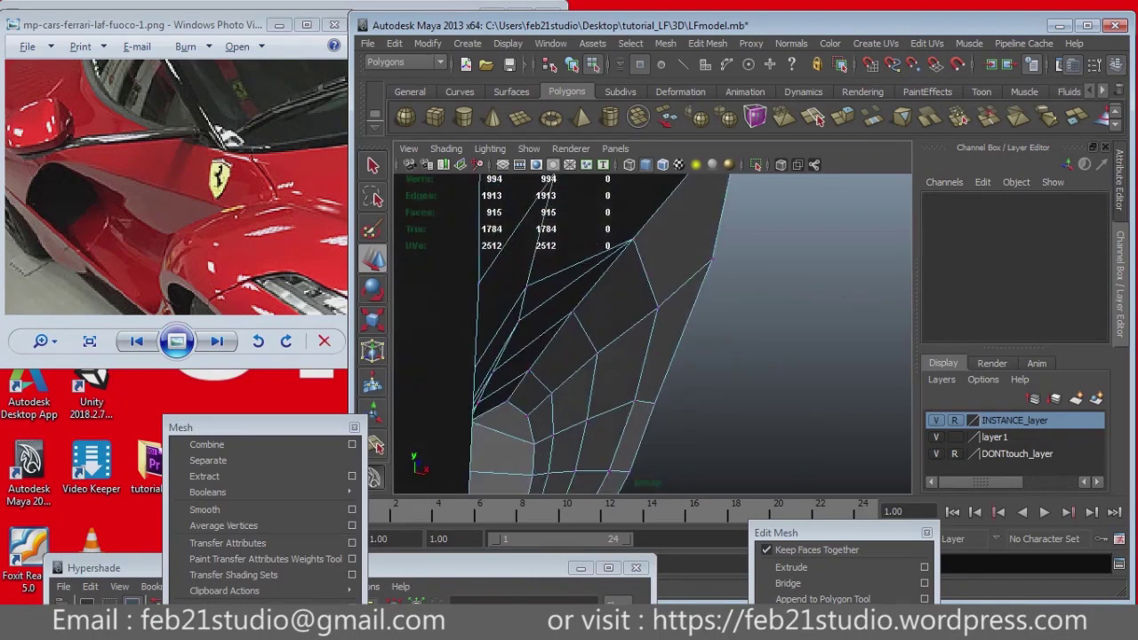
pyautogui.hotkey('ctrl', 'z')
pyautogui.hotkey('ctrl', 'z')
pyautogui.hotkey('ctrl', 'z')
pyautogui.hotkey('ctrl', 'z')
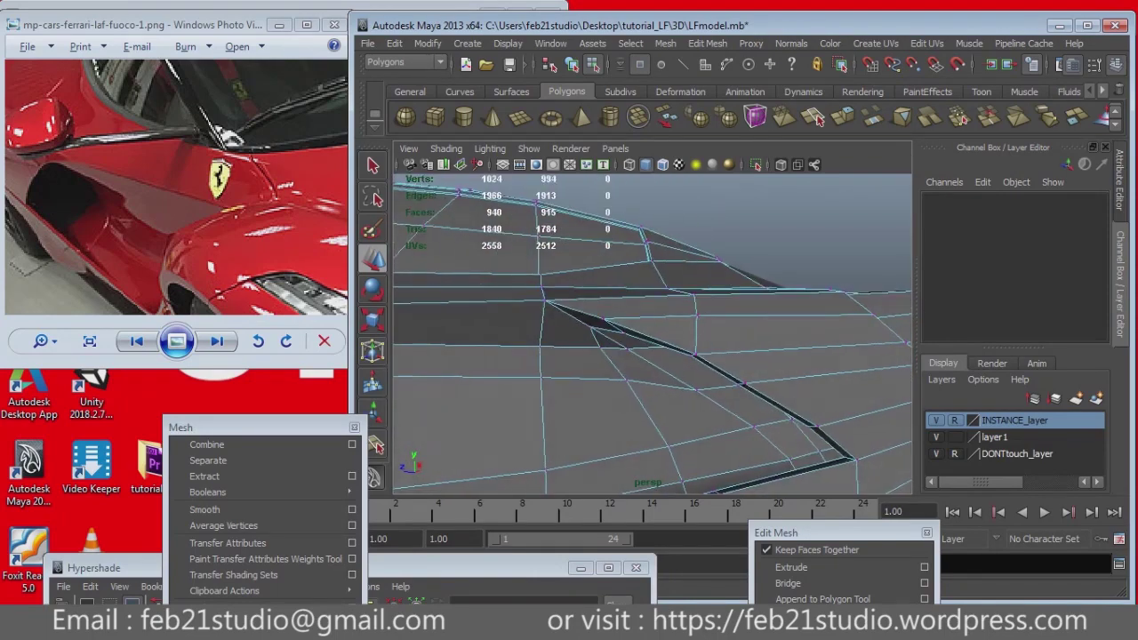
pyautogui.hotkey('ctrl', 'z')
pyautogui.hotkey('ctrl', 'z')
pyautogui.hotkey('ctrl', 'z')
pyautogui.hotkey('ctrl', 'z')
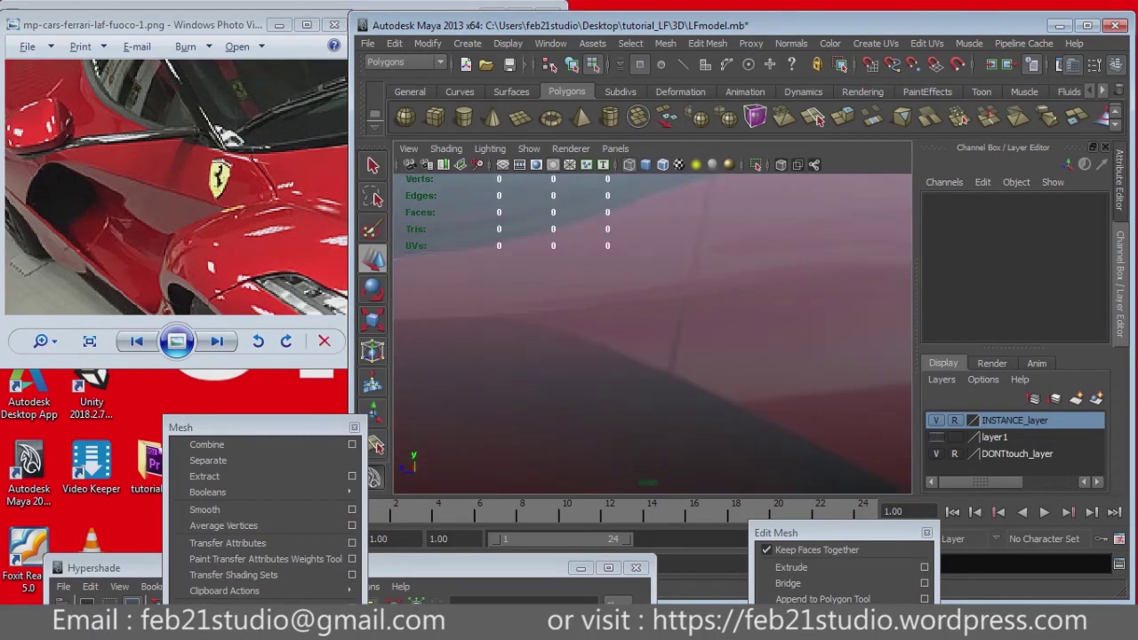
pyautogui.hotkey('ctrl', 'z')
pyautogui.hotkey('ctrl', 'z')
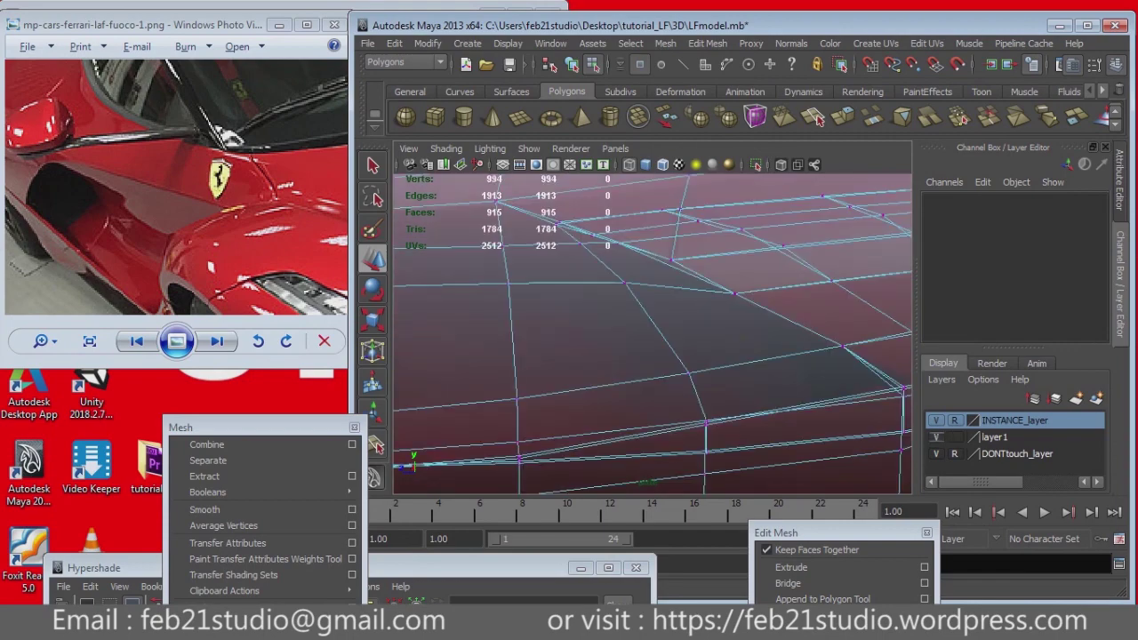
pyautogui.hotkey('ctrl', 'z')
pyautogui.hotkey('ctrl', 'z')
pyautogui.hotkey('ctrl', 'z')
pyautogui.hotkey('ctrl', 'z')
pyautogui.hotkey('ctrl', 'z')
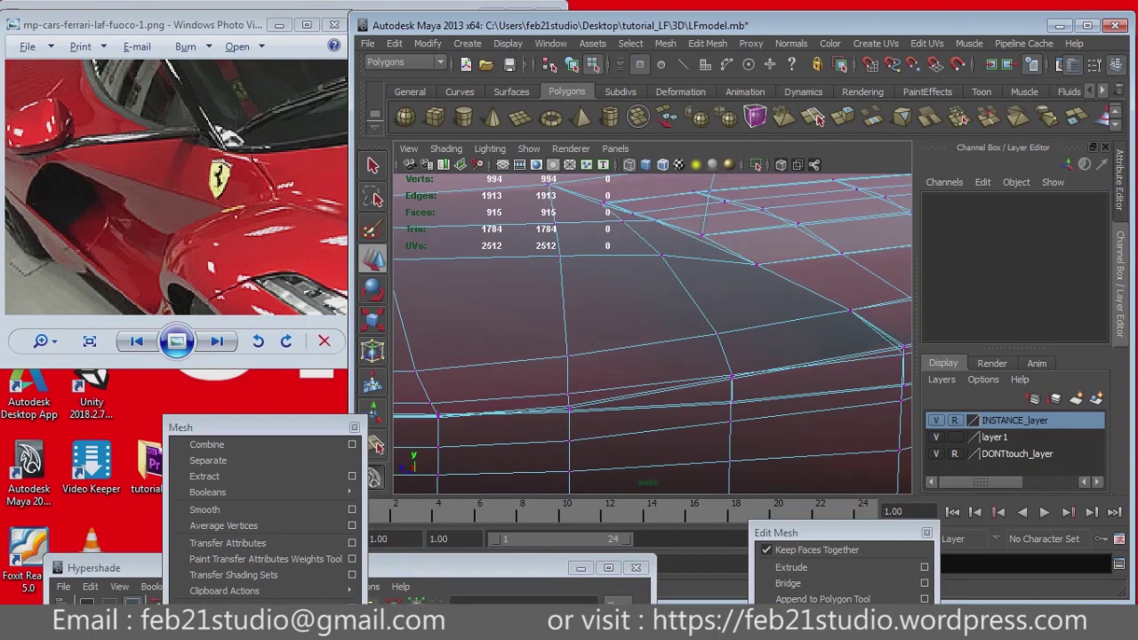
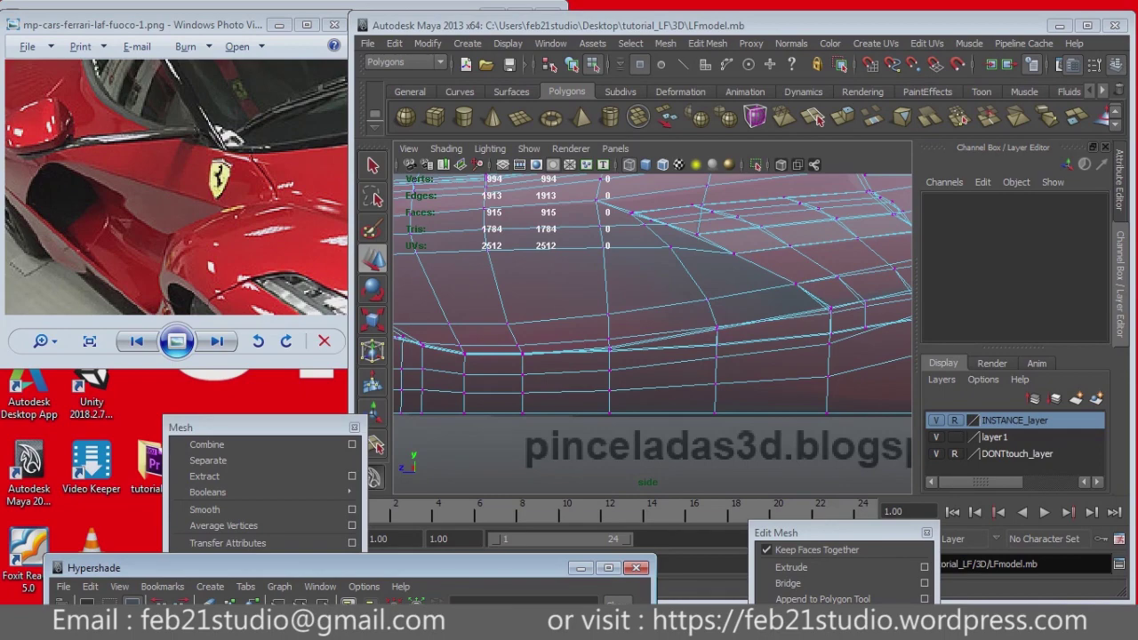
# Step: Shift the vertical vertex column left, then make layer1 visible again
pyautogui.scroll(2, 653, 293)
pyautogui.moveTo(707, 240); pyautogui.dragTo(738, 413)
pyautogui.moveTo(686, 331)
pyautogui.mouseDown()
pyautogui.moveTo(657, 331)
pyautogui.moveTo(729, 391)
pyautogui.moveTo(800, 391)
pyautogui.mouseUp()
pyautogui.click(800, 391)
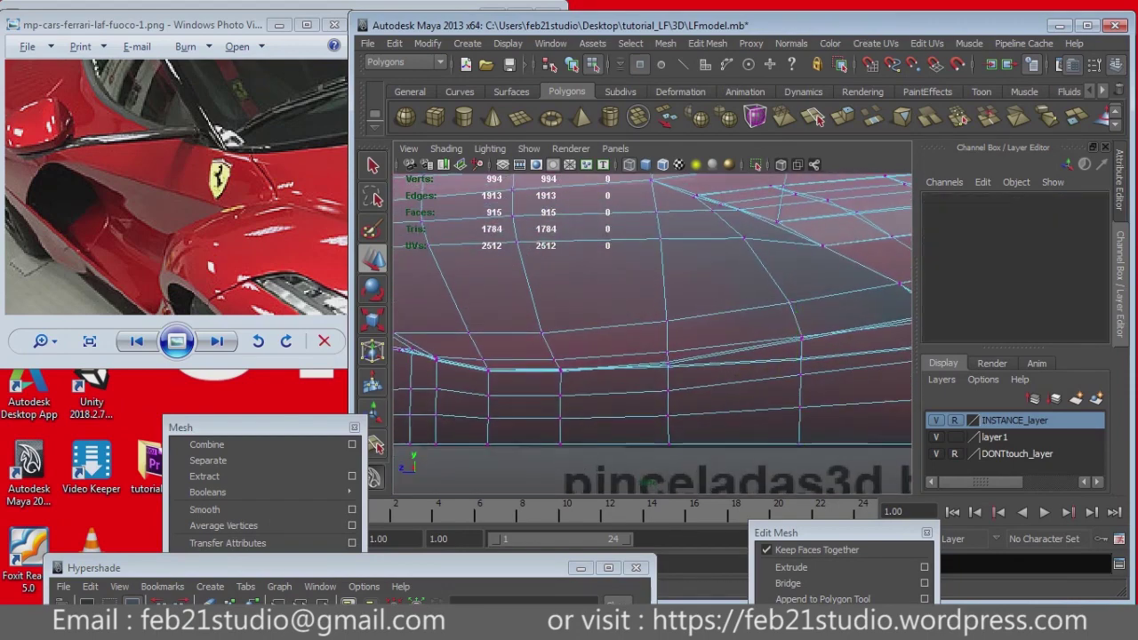
pyautogui.click(936, 436)
# Step: Raise the corner vertex of the intake opening slightly to match the photo
pyautogui.moveTo(693, 338)
pyautogui.keyDown('alt'); pyautogui.mouseDown()
pyautogui.moveTo(747, 294)
pyautogui.moveTo(724, 285)
pyautogui.mouseUp(); pyautogui.keyUp('alt')
pyautogui.click(753, 285)
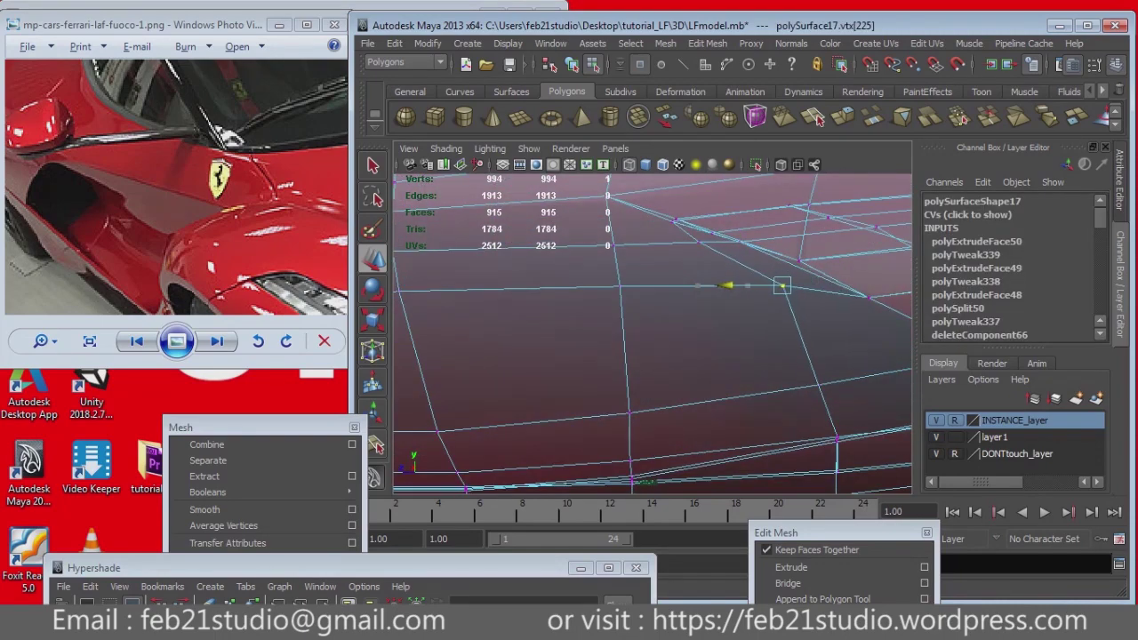
pyautogui.moveTo(729, 338)
pyautogui.keyDown('alt'); pyautogui.mouseDown()
pyautogui.moveTo(676, 383)
pyautogui.moveTo(703, 355)
pyautogui.mouseUp(); pyautogui.keyUp('alt')
pyautogui.click(702, 385)
pyautogui.keyDown('alt'); pyautogui.moveTo(702, 382); pyautogui.dragTo(702, 320); pyautogui.keyUp('alt')
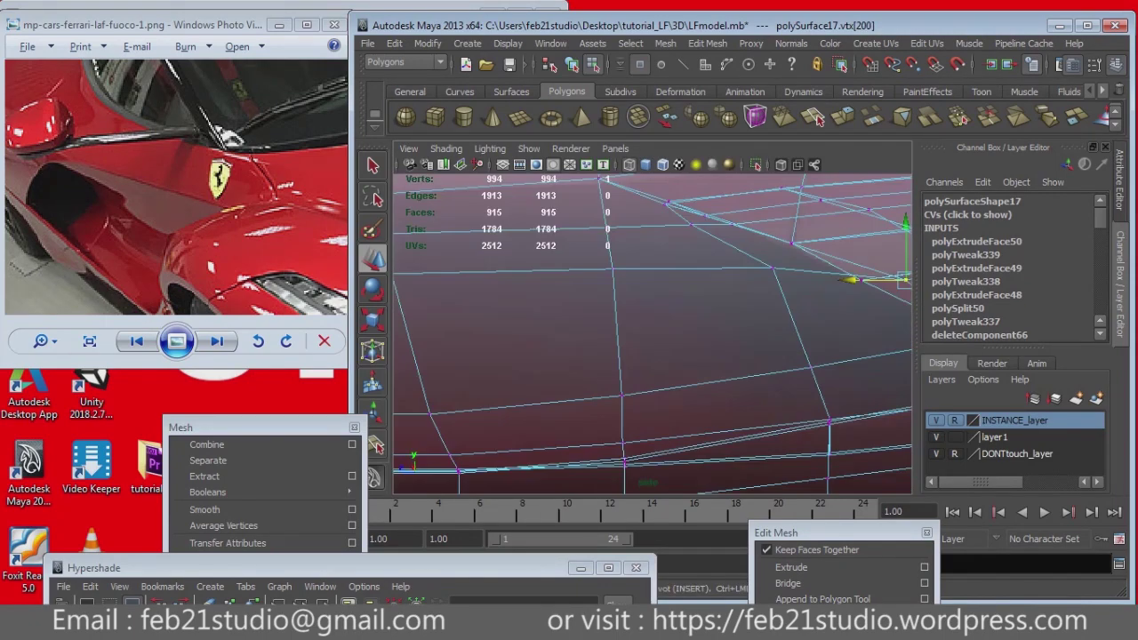
pyautogui.scroll(5, 694, 311)
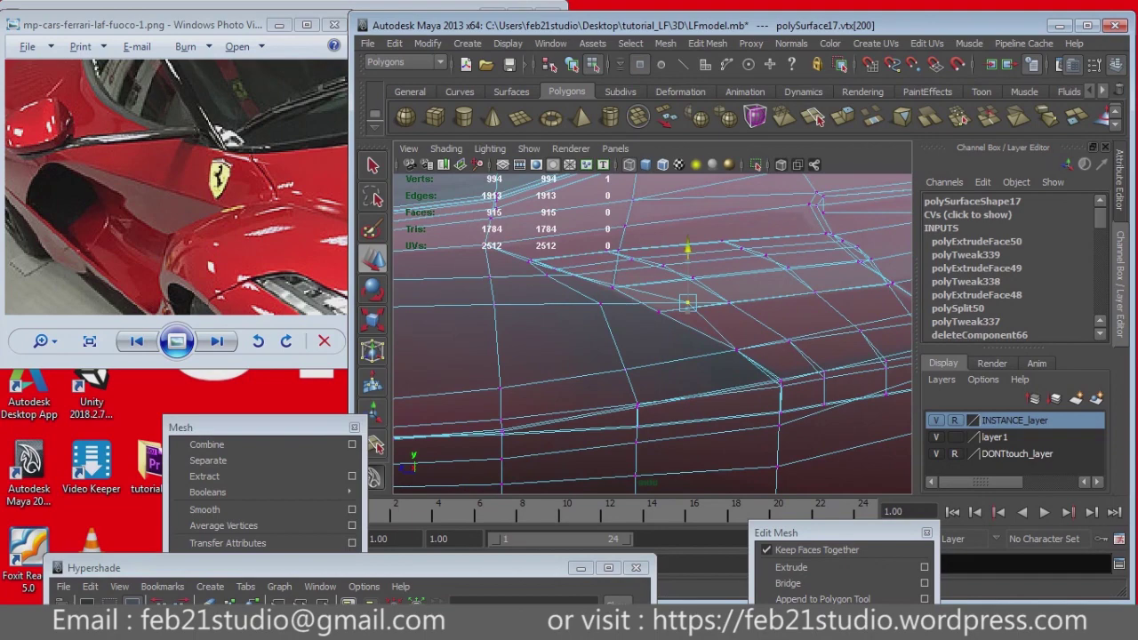
pyautogui.click(483, 383)
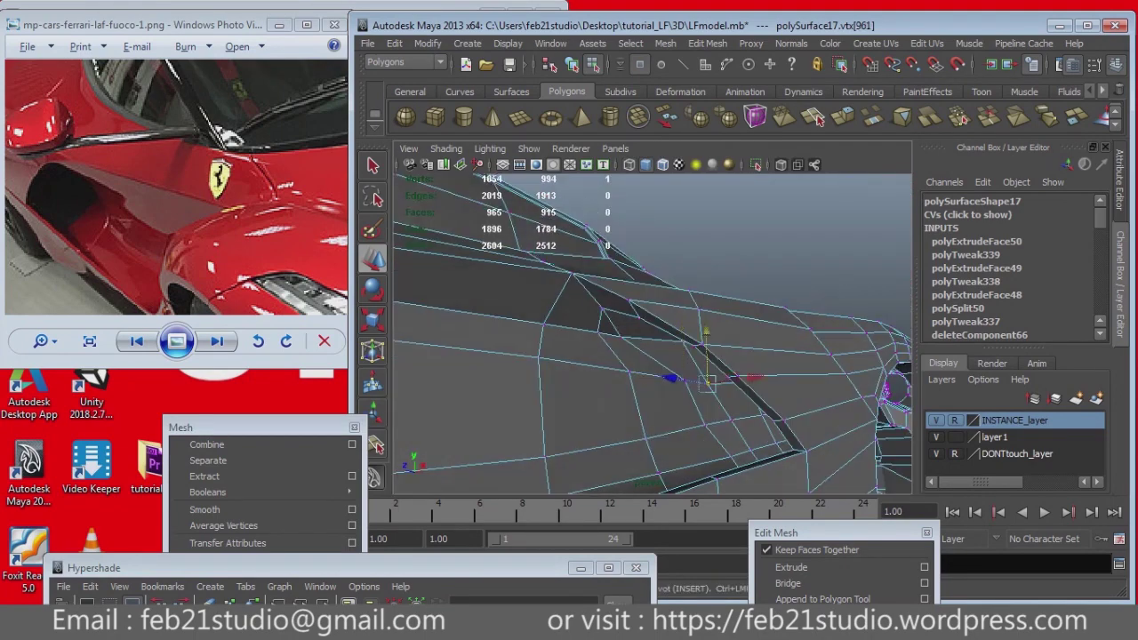
pyautogui.press('space')
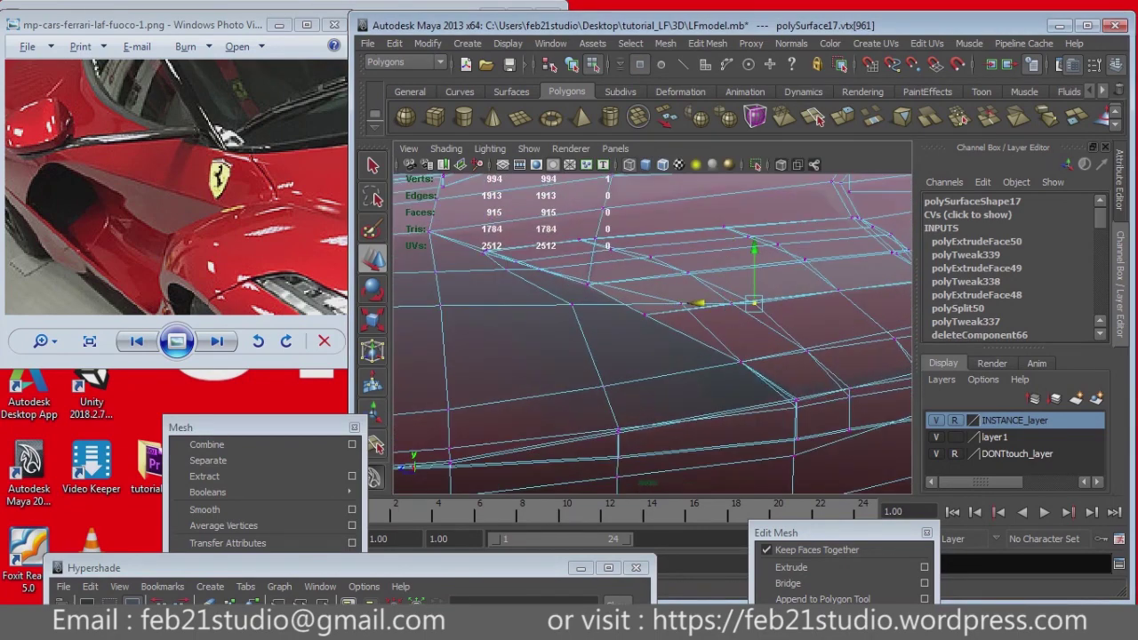
pyautogui.moveTo(754, 246); pyautogui.dragTo(754, 243)
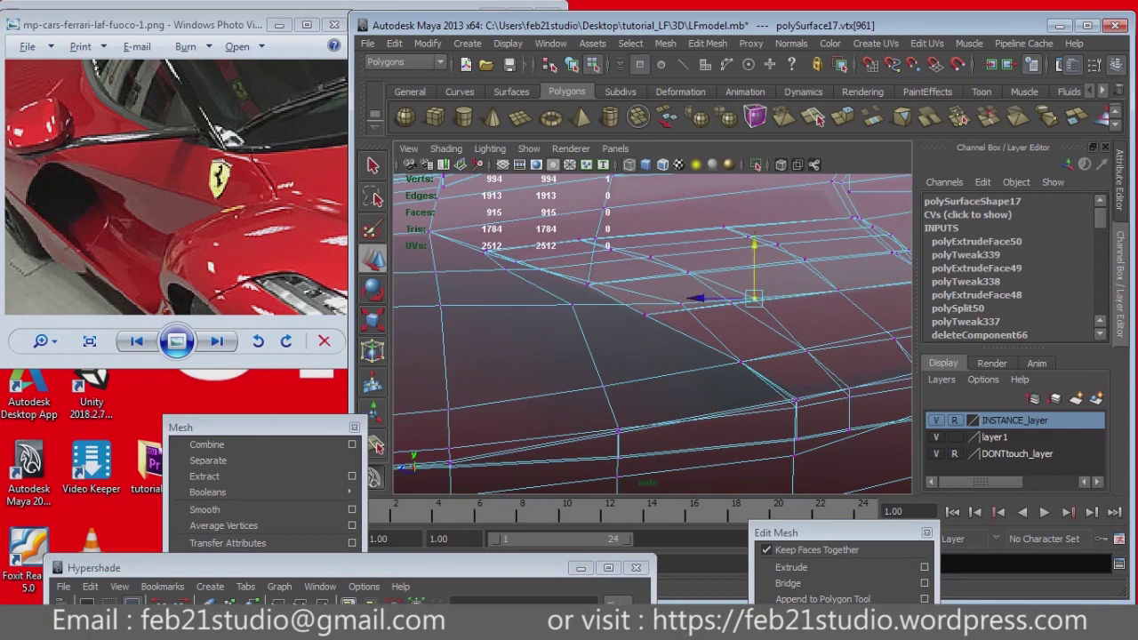
# Step: Raise the next vertex along the intake edge to match the reference photo
pyautogui.click(680, 302)
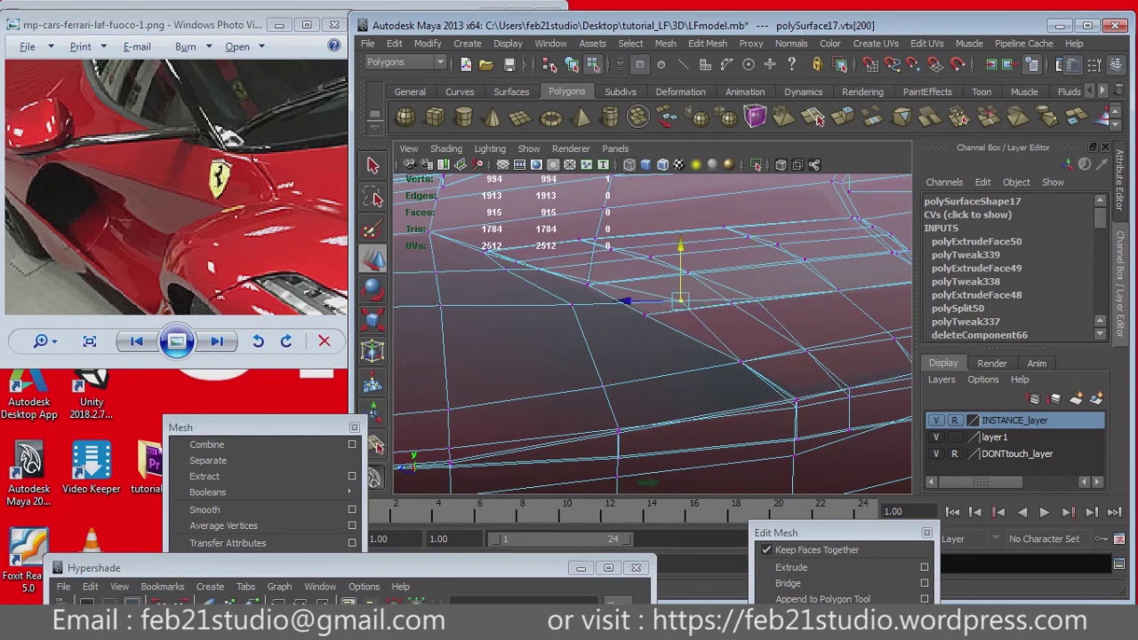
pyautogui.moveTo(622, 338)
pyautogui.keyDown('alt'); pyautogui.mouseDown()
pyautogui.moveTo(658, 351)
pyautogui.moveTo(676, 305)
pyautogui.moveTo(703, 325)
pyautogui.mouseUp(); pyautogui.keyUp('alt')
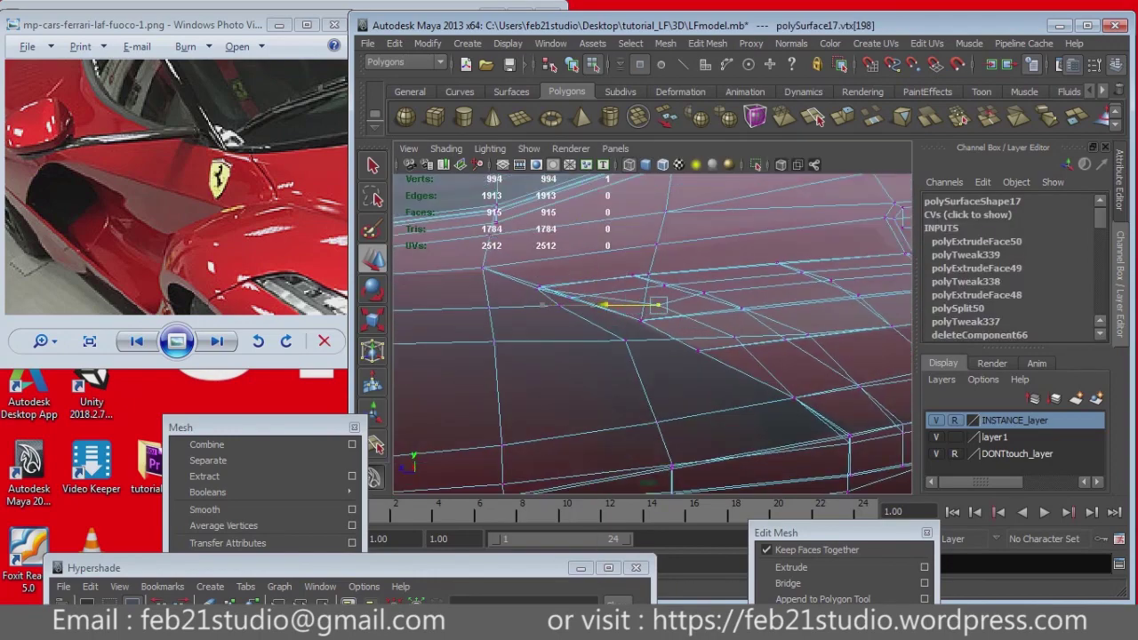
pyautogui.moveTo(673, 267); pyautogui.dragTo(673, 257)
pyautogui.keyDown('alt'); pyautogui.moveTo(649, 338); pyautogui.dragTo(693, 320); pyautogui.keyUp('alt')
# Step: Adjust neighbouring intake-rim vertices vertically with the Move tool
pyautogui.click(676, 293)
pyautogui.press('space')
pyautogui.press('space')
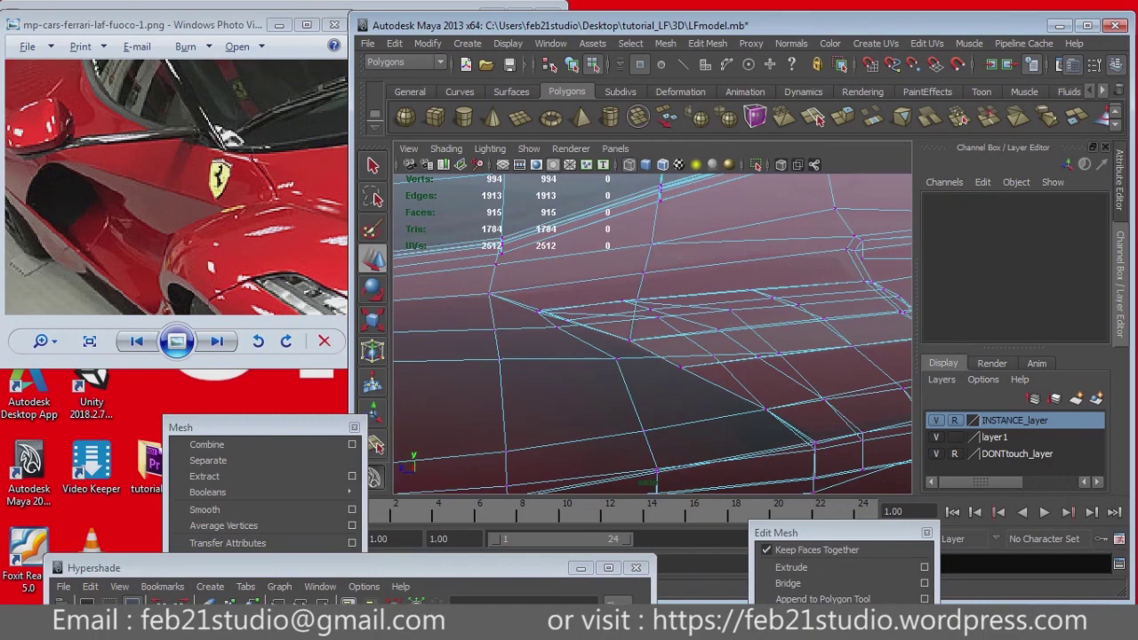
pyautogui.keyDown('alt'); pyautogui.moveTo(649, 356); pyautogui.dragTo(622, 338); pyautogui.keyUp('alt')
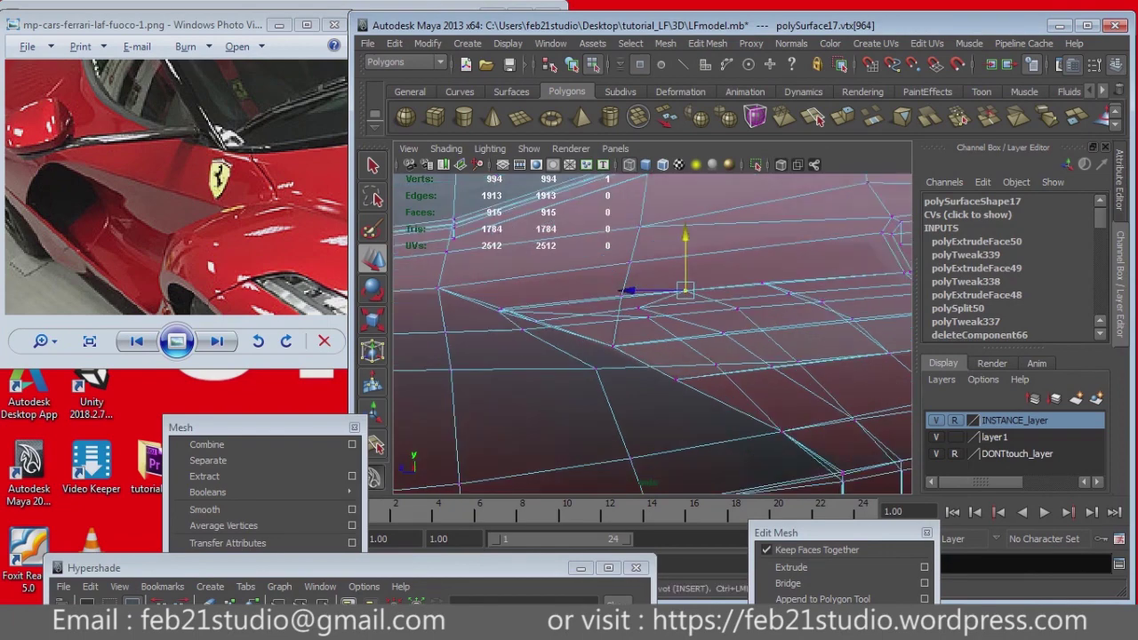
pyautogui.press('space')
pyautogui.keyDown('alt'); pyautogui.moveTo(746, 240); pyautogui.dragTo(623, 293); pyautogui.keyUp('alt')
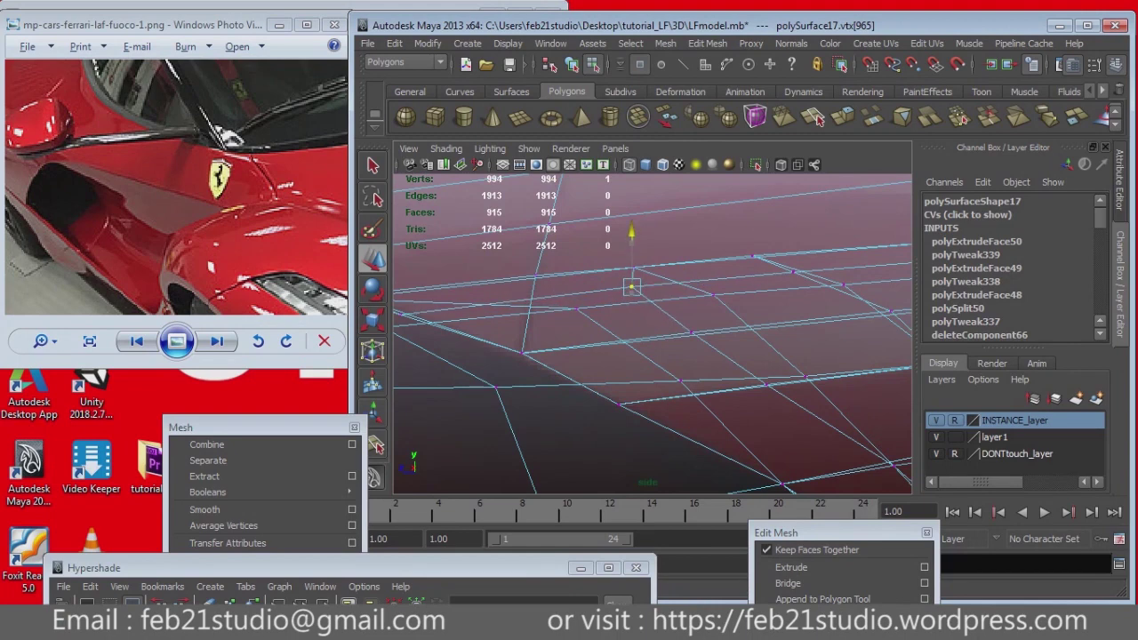
pyautogui.click(690, 332)
pyautogui.keyDown('alt'); pyautogui.moveTo(690, 331); pyautogui.dragTo(622, 303); pyautogui.keyUp('alt')
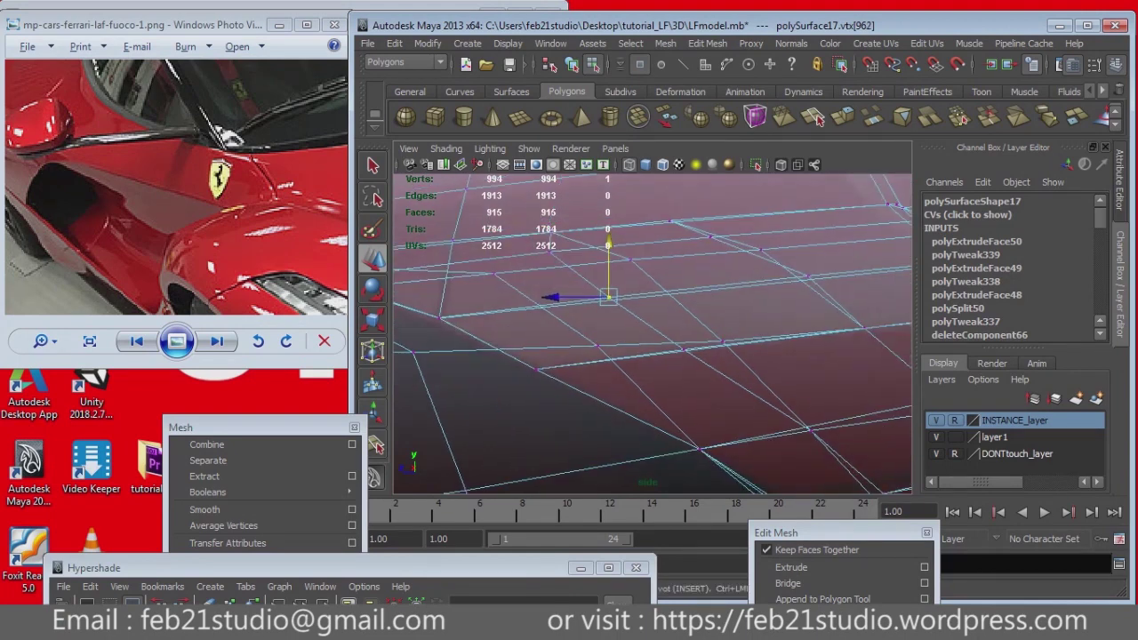
pyautogui.click(624, 253)
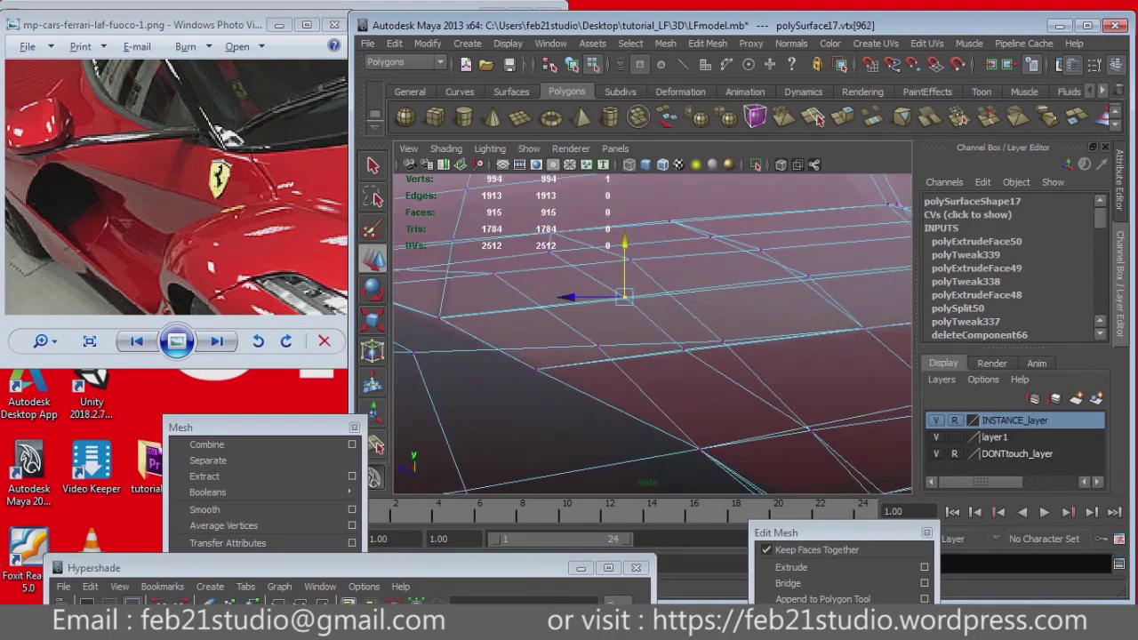
pyautogui.keyDown('alt'); pyautogui.moveTo(624, 296); pyautogui.dragTo(711, 405); pyautogui.keyUp('alt')
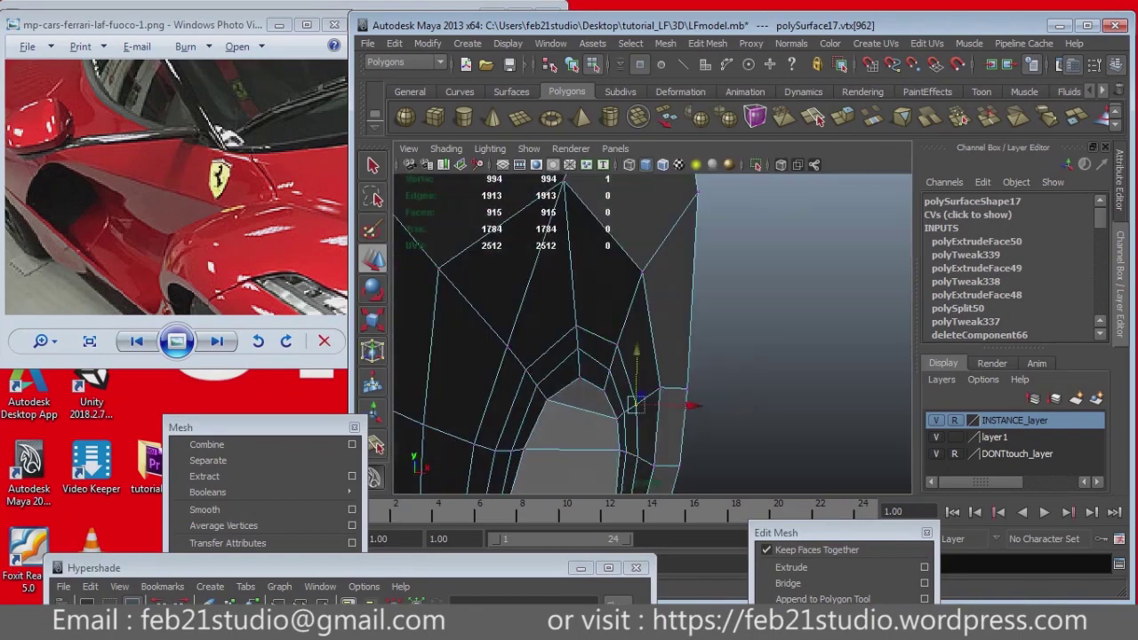
pyautogui.press('space')
pyautogui.moveTo(711, 404)
pyautogui.keyDown('alt'); pyautogui.mouseDown()
pyautogui.moveTo(627, 300)
pyautogui.moveTo(640, 320)
pyautogui.mouseUp(); pyautogui.keyUp('alt')
# Step: Push the vertex beside the opening sideways along X to follow the photo's contour
pyautogui.scroll(5, 627, 300)
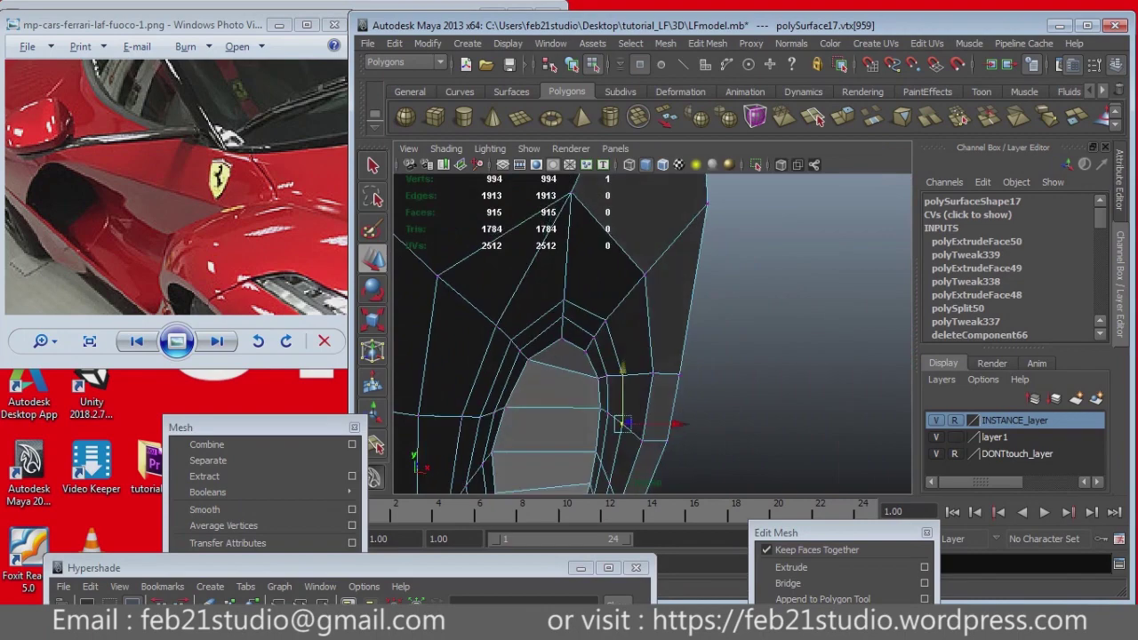
pyautogui.press('space')
pyautogui.click(662, 342)
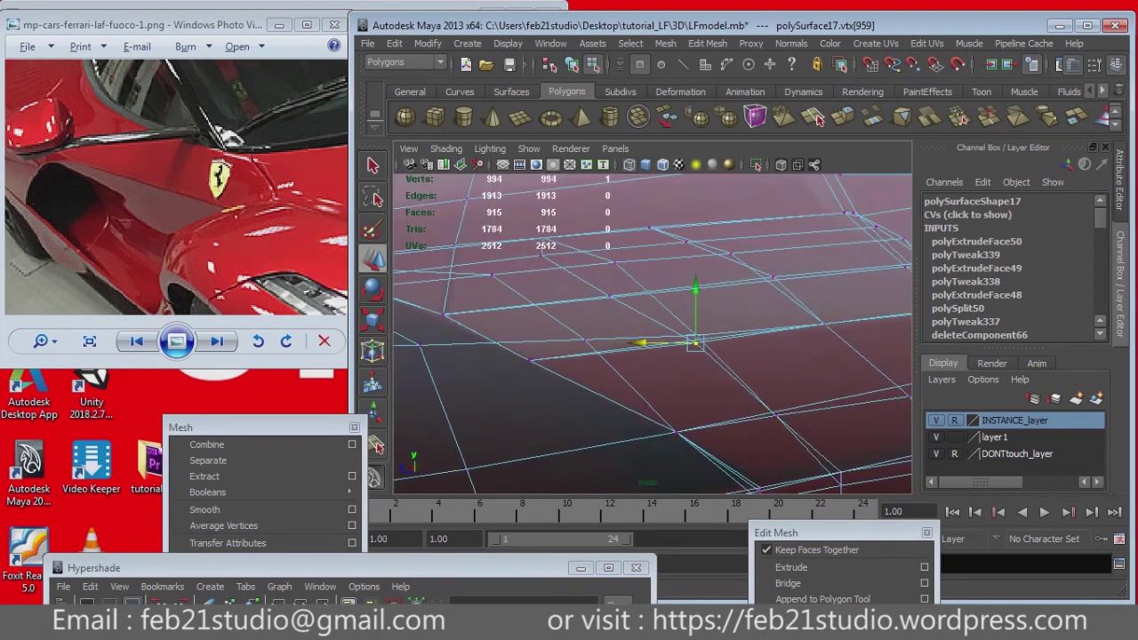
pyautogui.click(608, 295)
pyautogui.moveTo(558, 296)
pyautogui.mouseDown()
pyautogui.moveTo(583, 295)
pyautogui.moveTo(622, 337)
pyautogui.moveTo(658, 320)
pyautogui.moveTo(676, 337)
pyautogui.mouseUp()
pyautogui.press('space')
pyautogui.press('space')
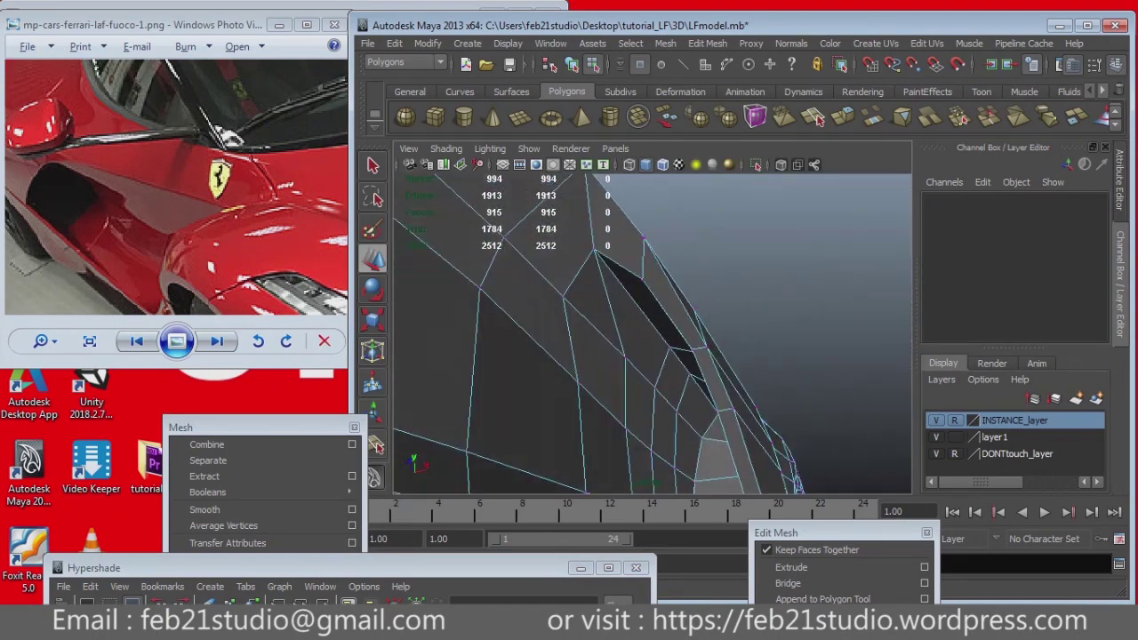
pyautogui.keyDown('alt'); pyautogui.moveTo(676, 338); pyautogui.dragTo(622, 294); pyautogui.keyUp('alt')
pyautogui.click(607, 285)
pyautogui.press('space')
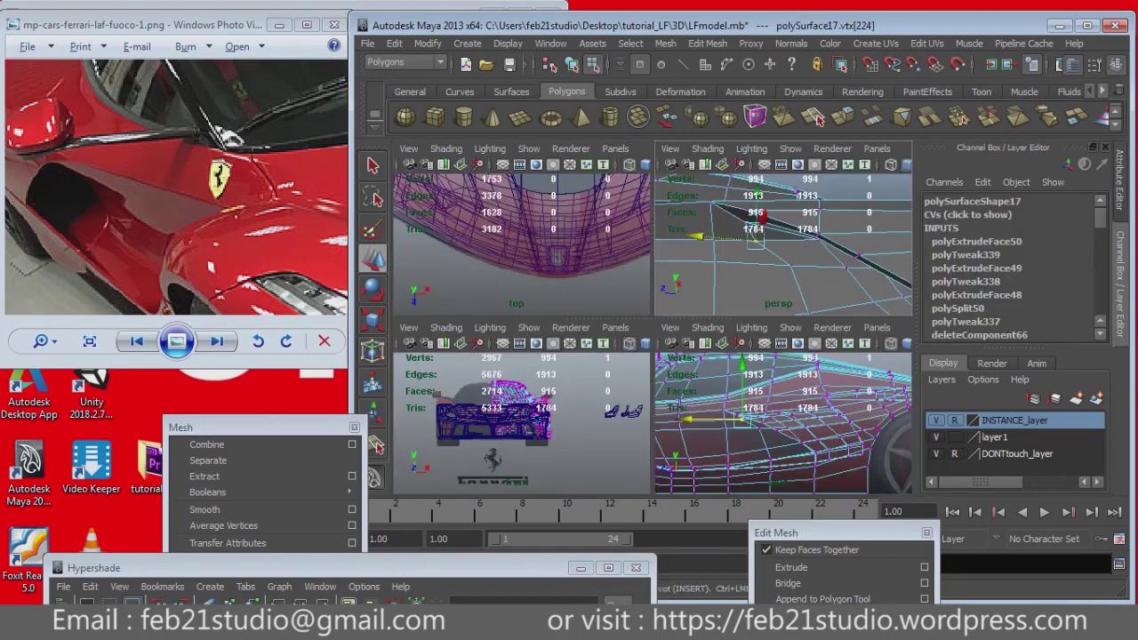
# Step: Nudge the intake-tip vertex slightly upward and along X
pyautogui.press('space')
pyautogui.moveTo(514, 331); pyautogui.dragTo(515, 331)
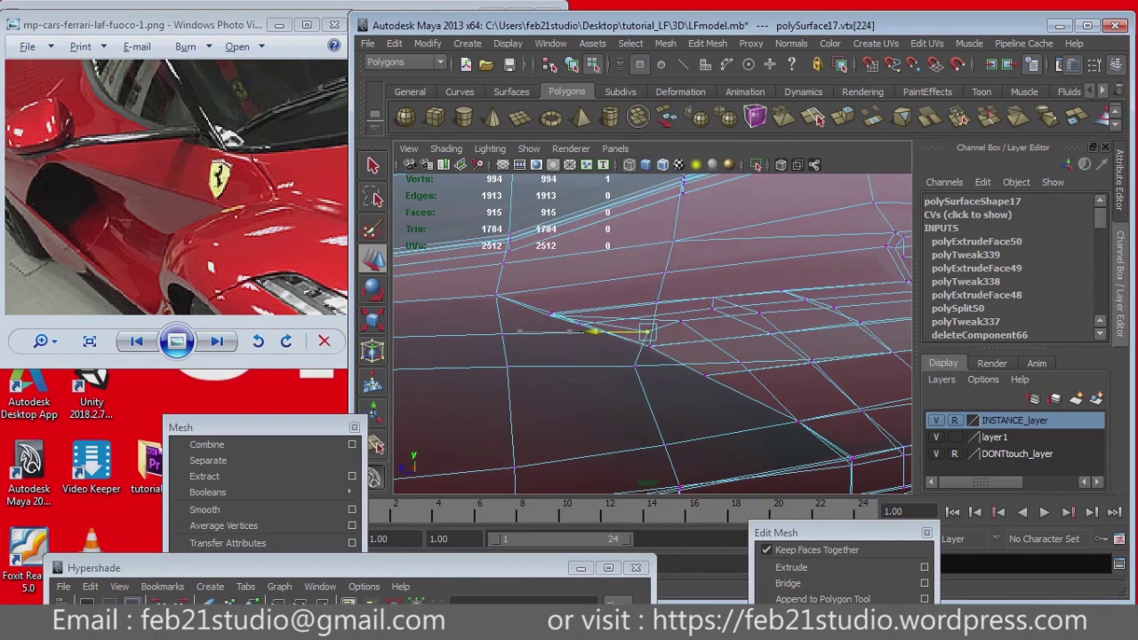
pyautogui.moveTo(648, 277); pyautogui.dragTo(647, 271)
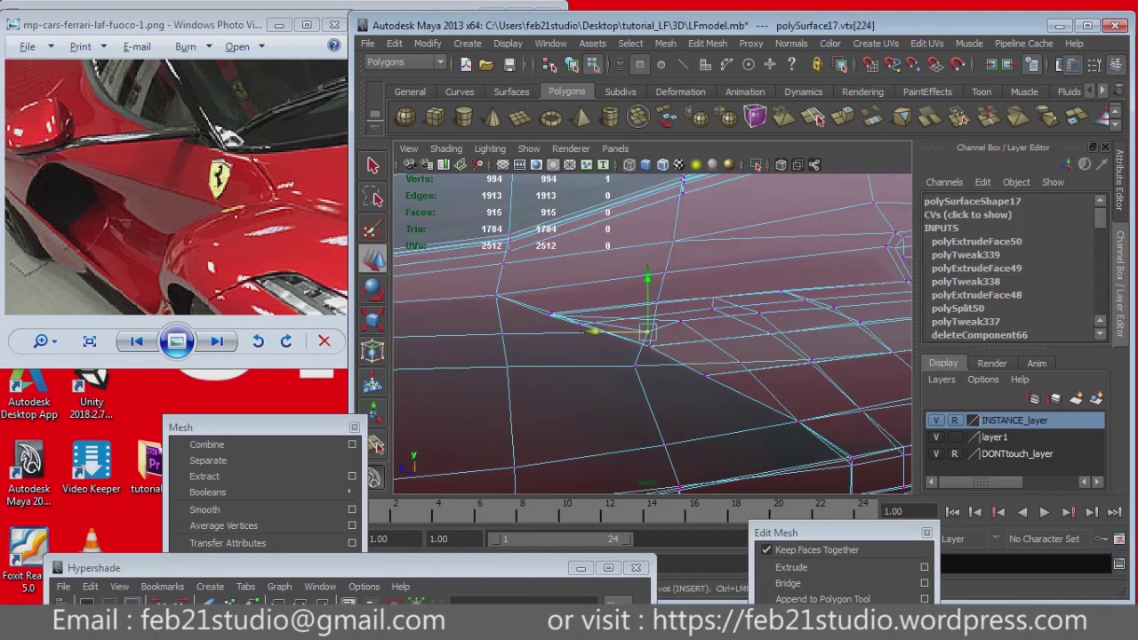
pyautogui.moveTo(649, 338)
pyautogui.keyDown('alt'); pyautogui.mouseDown()
pyautogui.moveTo(569, 373)
pyautogui.moveTo(493, 459)
pyautogui.mouseUp(); pyautogui.keyUp('alt')
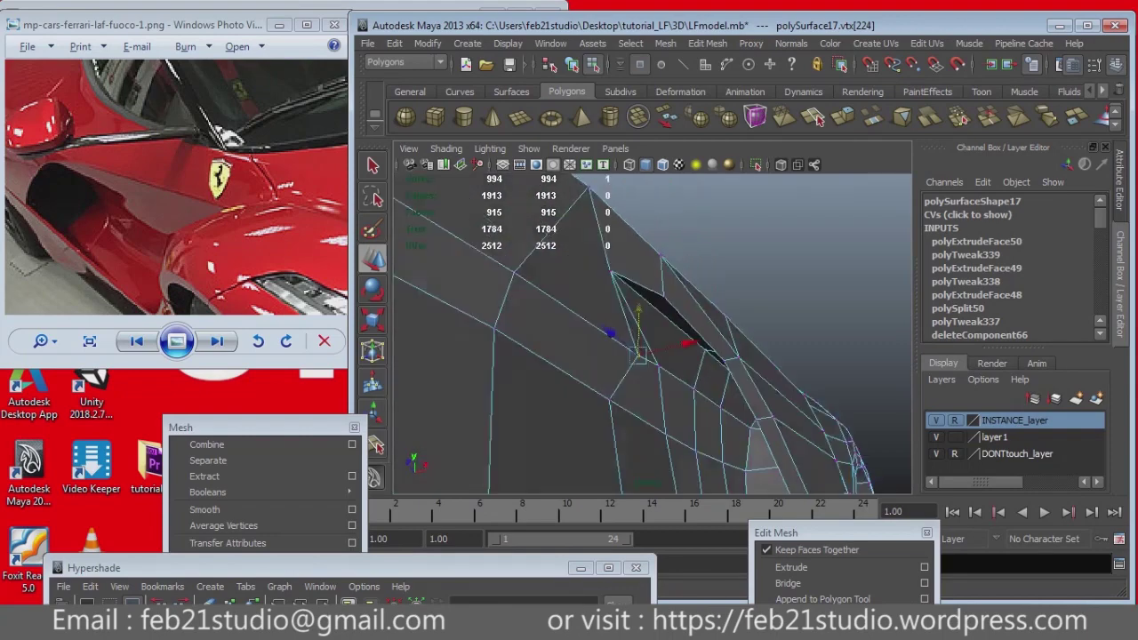
pyautogui.press('space')
pyautogui.press('space')
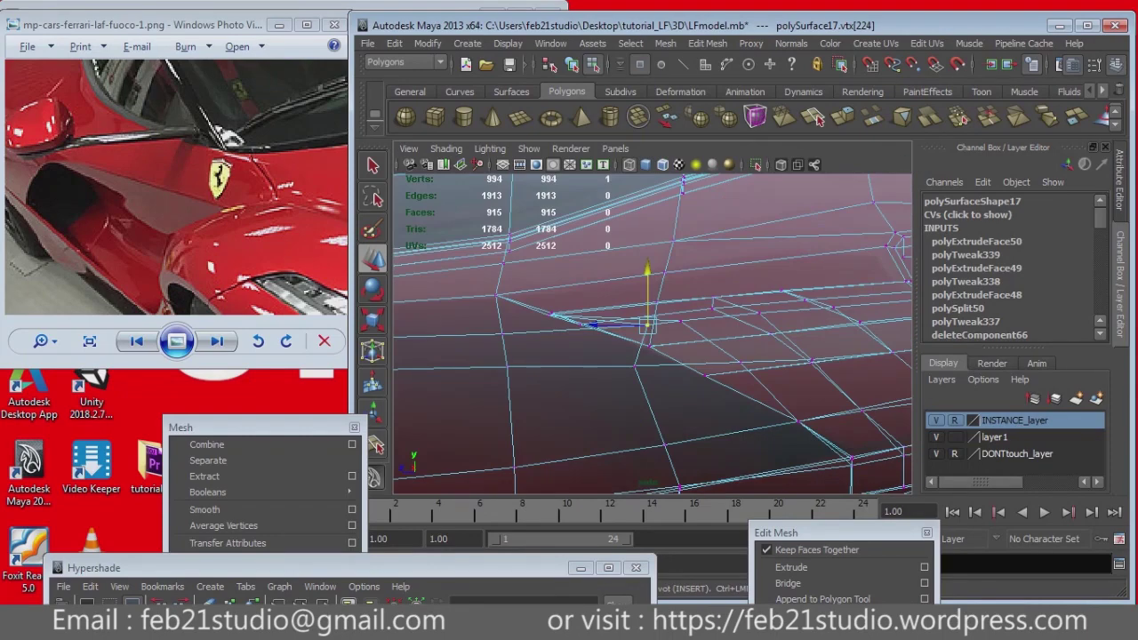
pyautogui.moveTo(589, 326); pyautogui.dragTo(594, 325)
# Step: Adjust the intake-corner vertex vertically, then switch to edge selection with F8
pyautogui.click(643, 366)
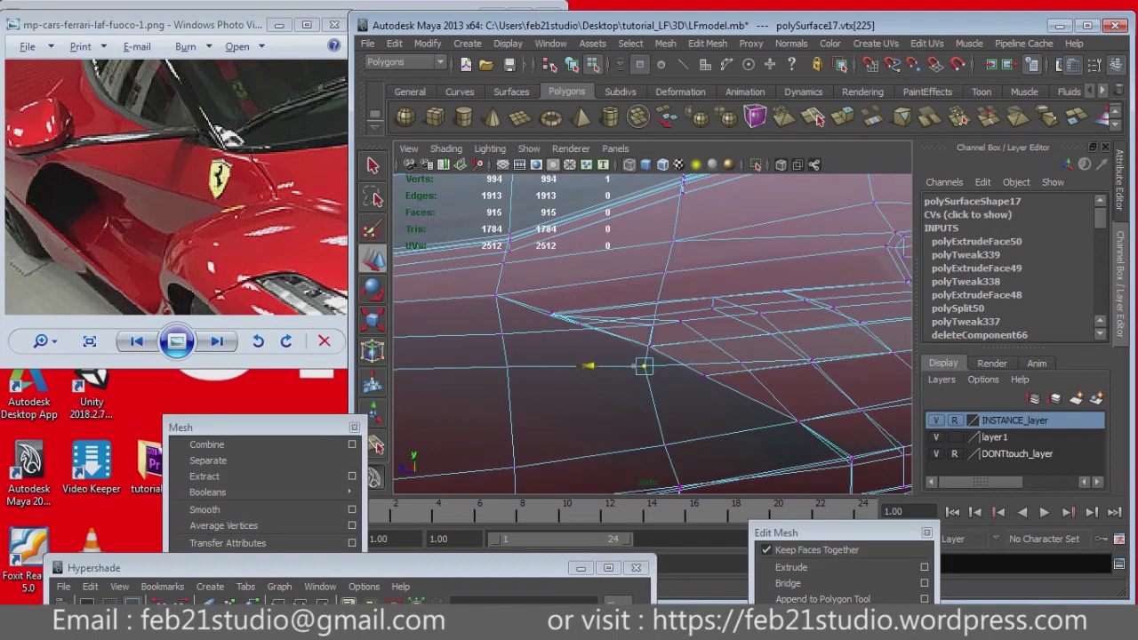
pyautogui.keyDown('alt'); pyautogui.moveTo(649, 373); pyautogui.dragTo(569, 383); pyautogui.keyUp('alt')
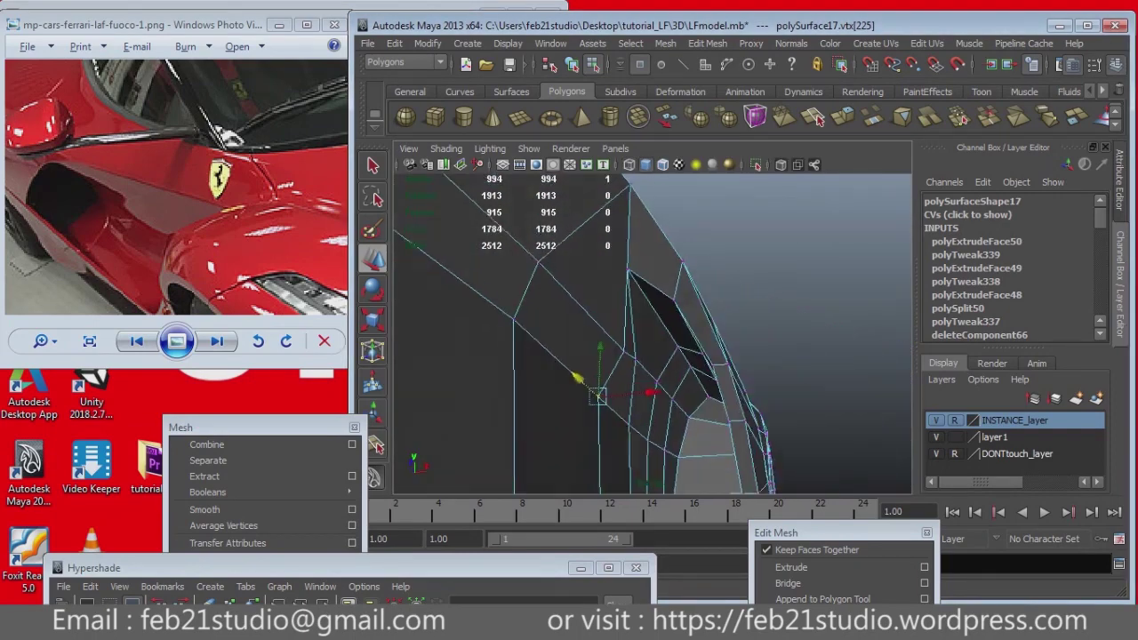
pyautogui.keyDown('alt'); pyautogui.moveTo(622, 374); pyautogui.dragTo(569, 356, button='middle'); pyautogui.keyUp('alt')
pyautogui.click(679, 320)
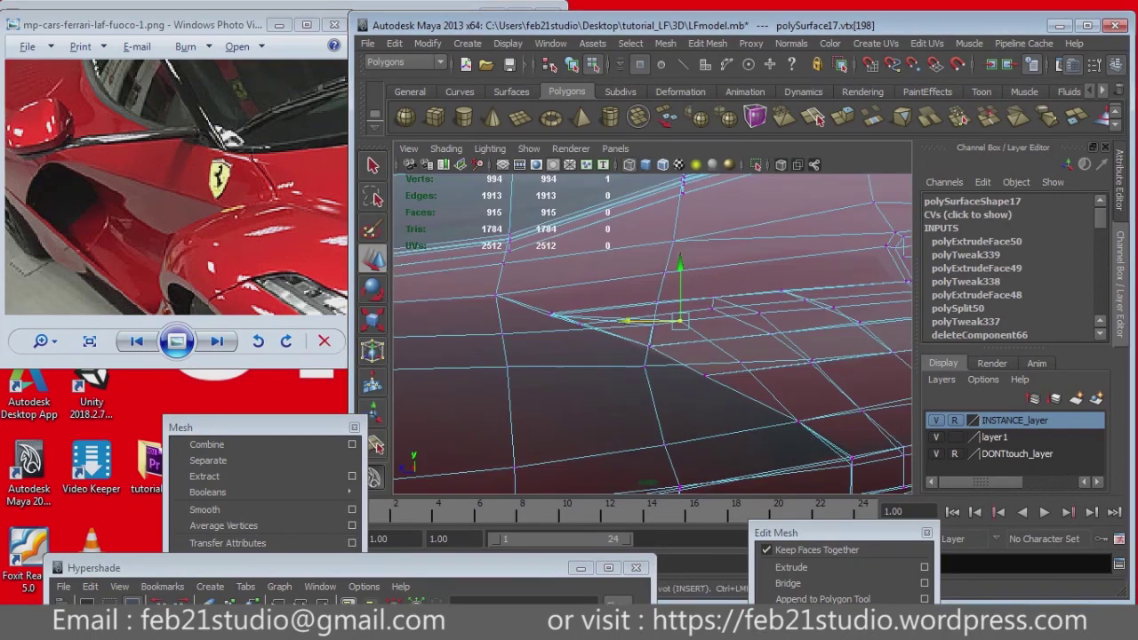
pyautogui.click(679, 265)
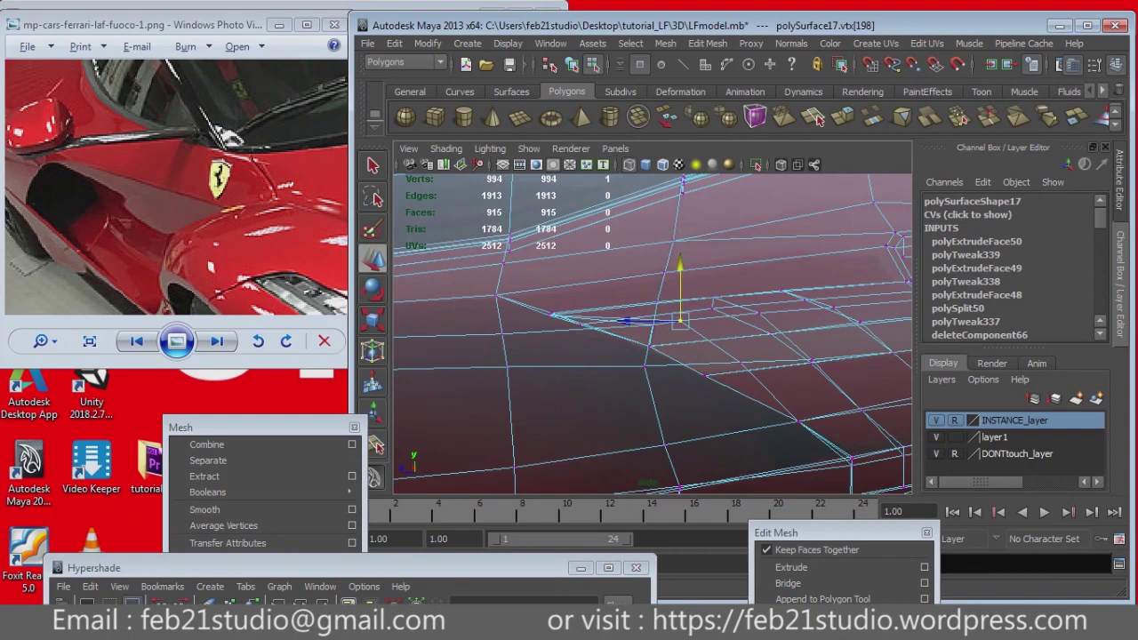
pyautogui.moveTo(649, 338)
pyautogui.keyDown('alt'); pyautogui.mouseDown()
pyautogui.moveTo(569, 347)
pyautogui.moveTo(595, 352)
pyautogui.moveTo(534, 374)
pyautogui.moveTo(644, 331)
pyautogui.mouseUp(); pyautogui.keyUp('alt')
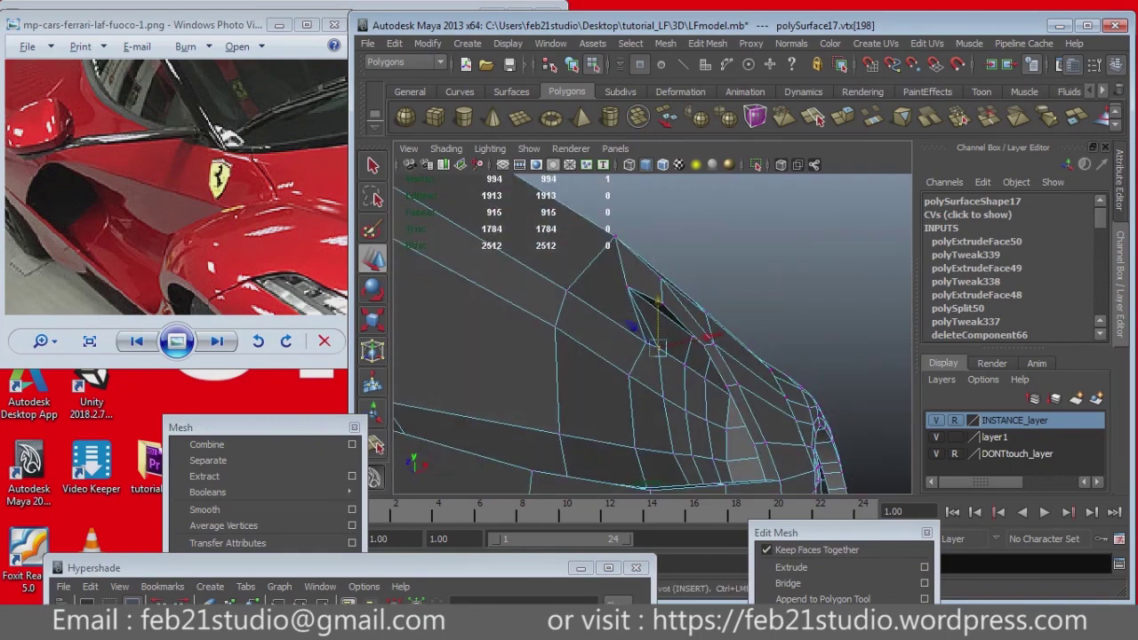
pyautogui.press('F8')
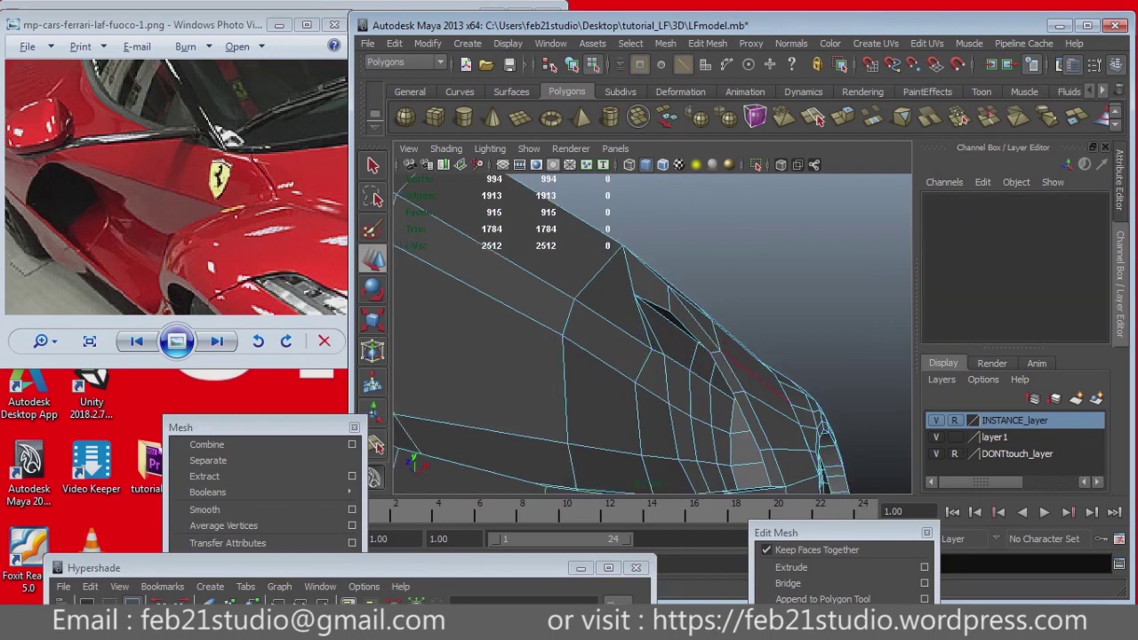
# Step: Delete the stray edge e[355] inside the intake opening
pyautogui.scroll(5, 652, 334)
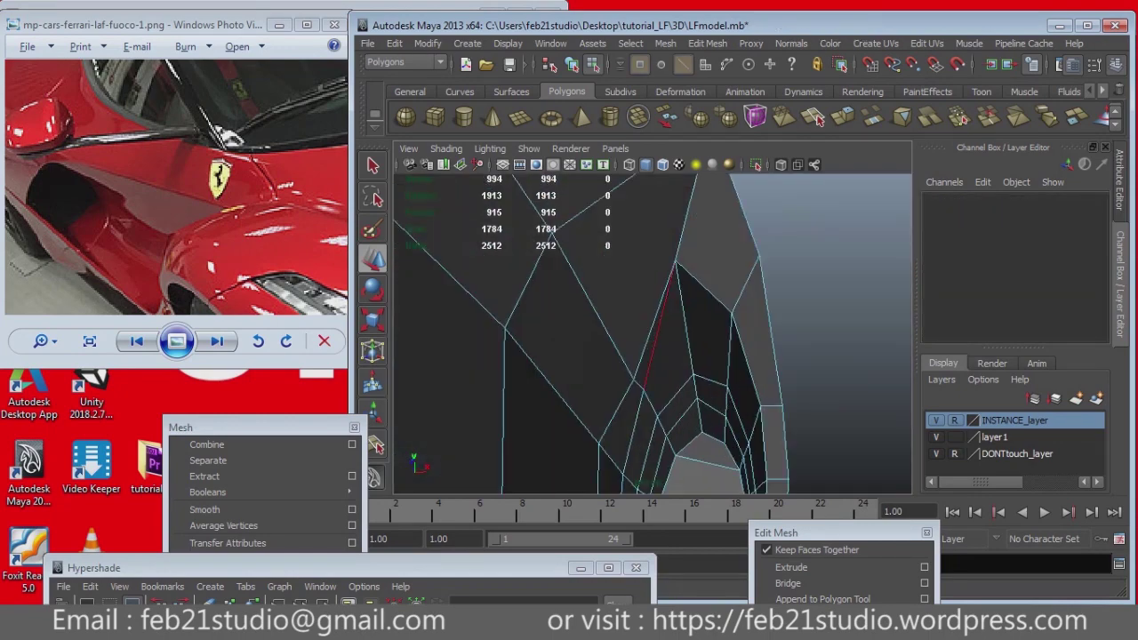
pyautogui.click(660, 325)
pyautogui.keyDown('alt'); pyautogui.moveTo(659, 324); pyautogui.dragTo(622, 266); pyautogui.keyUp('alt')
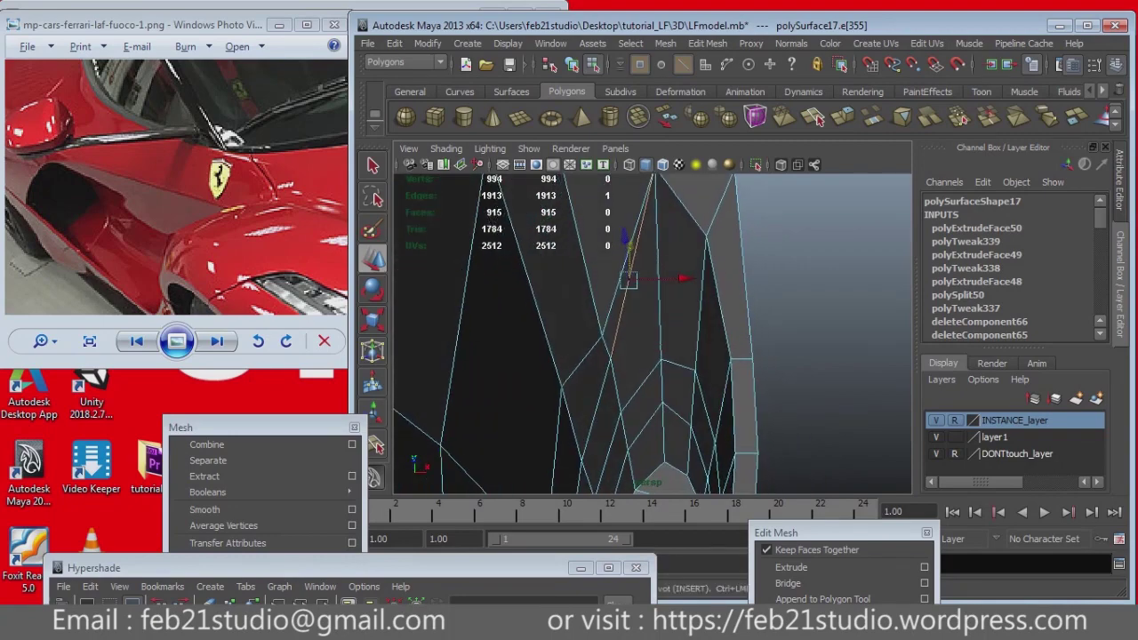
pyautogui.moveTo(622, 267)
pyautogui.keyDown('alt'); pyautogui.mouseDown()
pyautogui.moveTo(604, 241)
pyautogui.moveTo(628, 266)
pyautogui.mouseUp(); pyautogui.keyUp('alt')
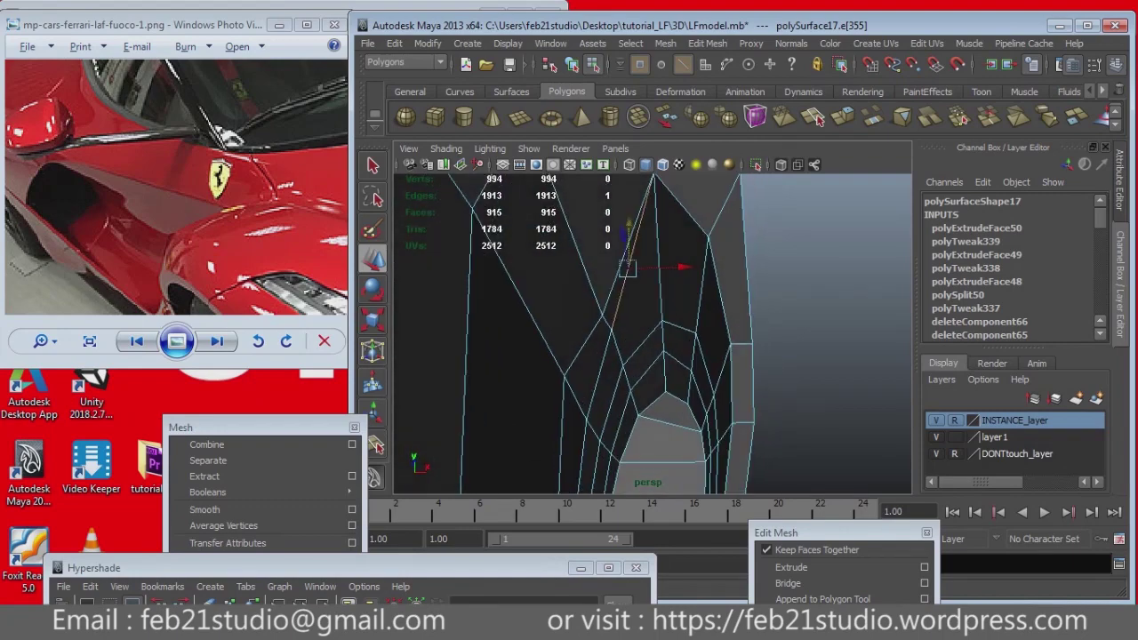
pyautogui.moveTo(627, 267)
pyautogui.keyDown('alt'); pyautogui.mouseDown()
pyautogui.moveTo(622, 258)
pyautogui.moveTo(633, 266)
pyautogui.mouseUp(); pyautogui.keyUp('alt')
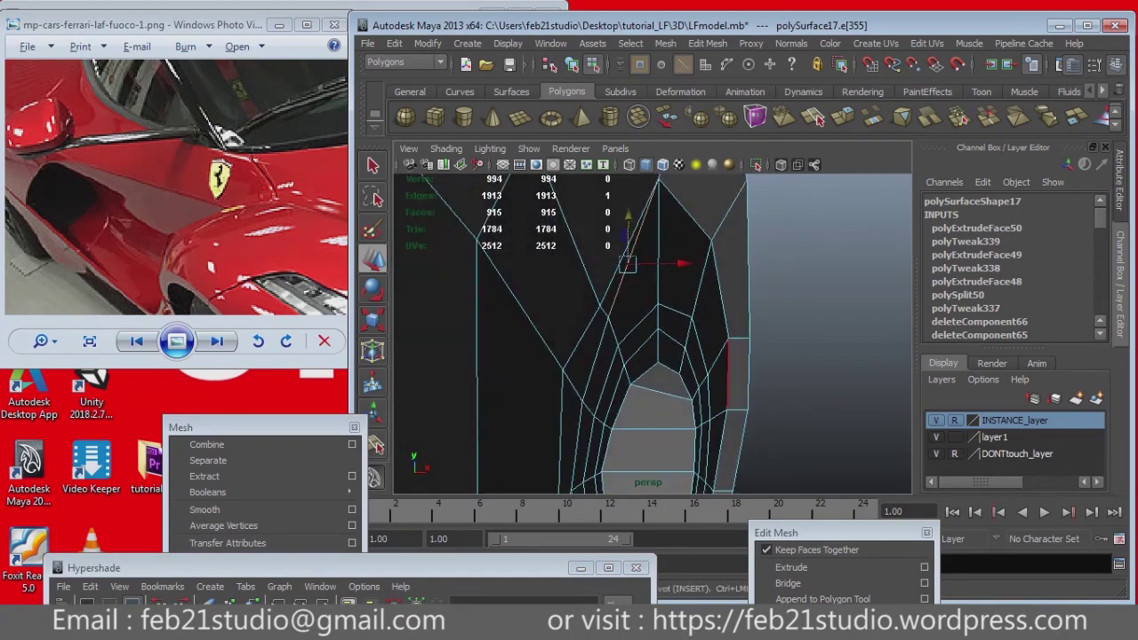
pyautogui.press('Delete')
# Step: Split a new edge from the upper intake edge down the panel through three lower points
pyautogui.moveTo(800, 533); pyautogui.dragTo(930, 249)
pyautogui.click(948, 381)
pyautogui.click(658, 259)
pyautogui.click(699, 288)
pyautogui.press('BackSpace')
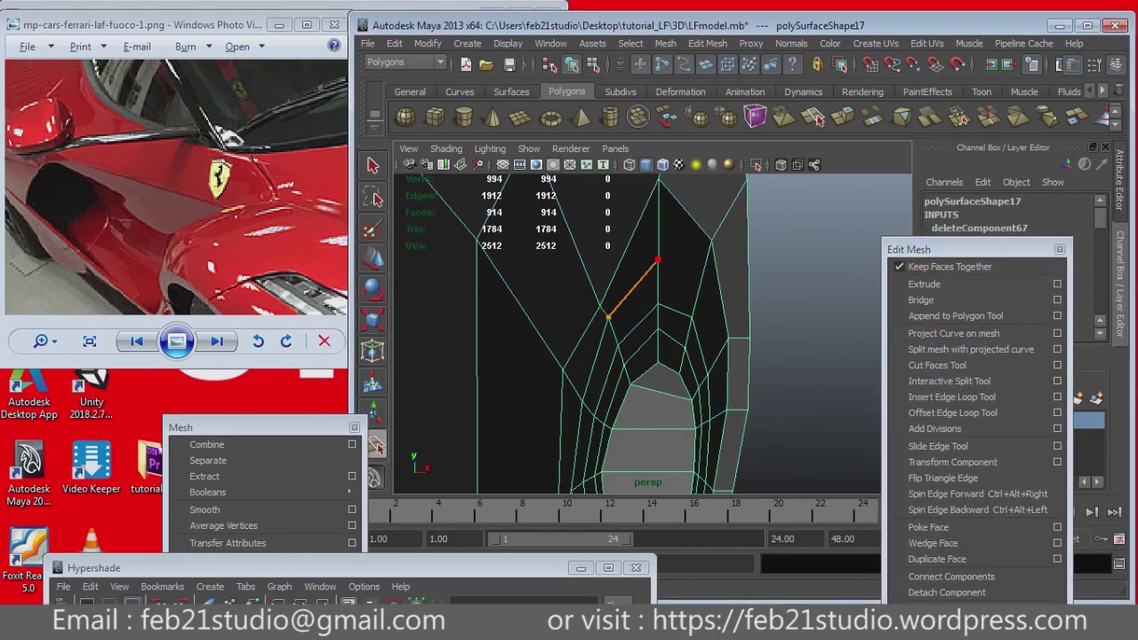
pyautogui.press('BackSpace')
pyautogui.click(658, 259)
pyautogui.click(699, 288)
pyautogui.keyDown('alt'); pyautogui.moveTo(675, 374); pyautogui.dragTo(640, 373); pyautogui.keyUp('alt')
pyautogui.click(685, 341)
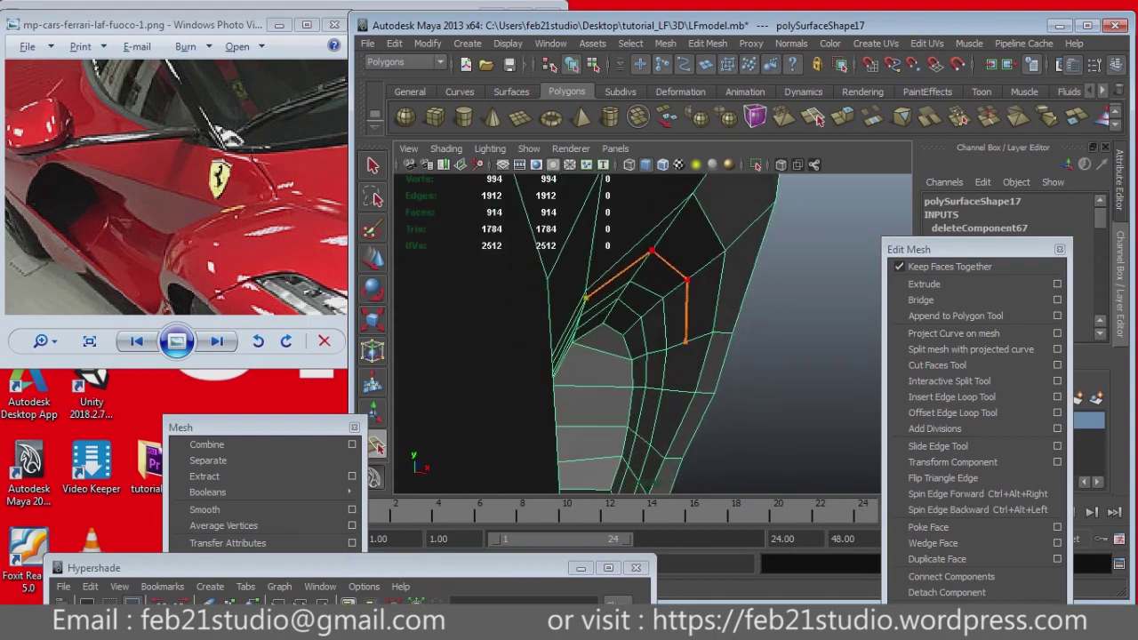
pyautogui.click(677, 391)
pyautogui.click(665, 457)
pyautogui.press('Return')
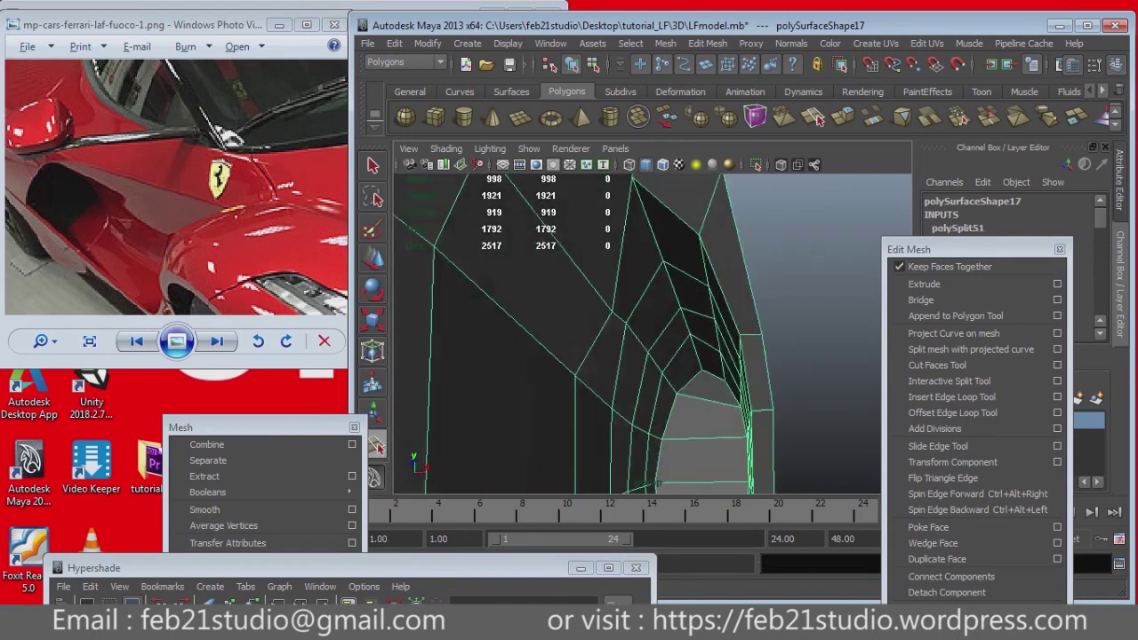
# Step: Frame the newly added vertex and commit a second split cut across the panel
pyautogui.scroll(3, 637, 333)
pyautogui.keyDown('alt'); pyautogui.moveTo(638, 334); pyautogui.dragTo(631, 410); pyautogui.keyUp('alt')
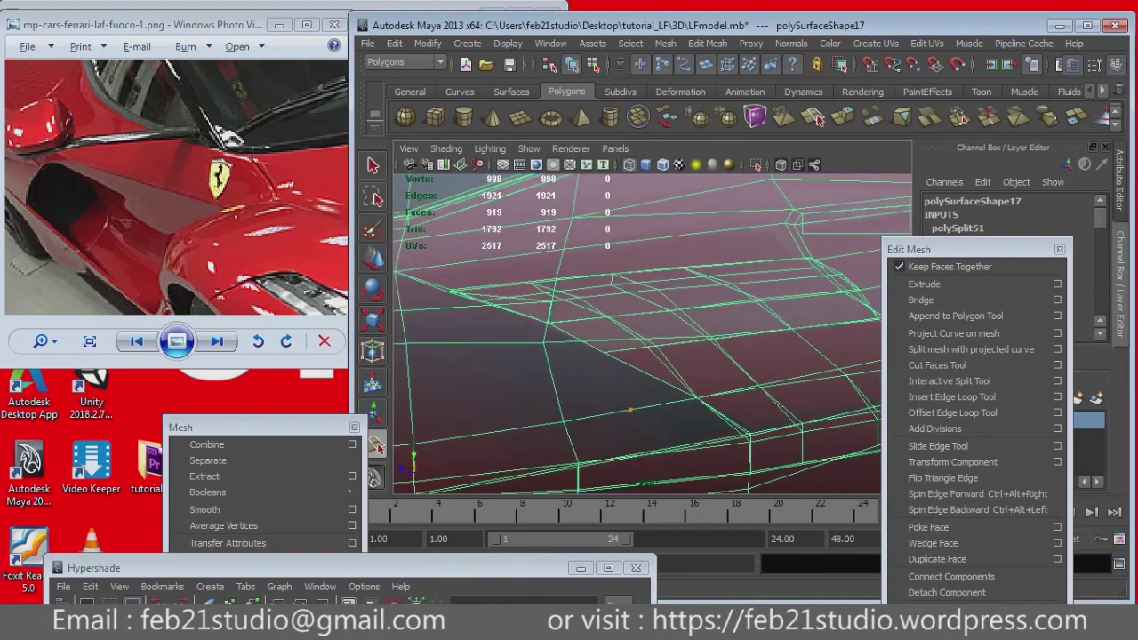
pyautogui.press('space')
pyautogui.press('space')
pyautogui.press('q')
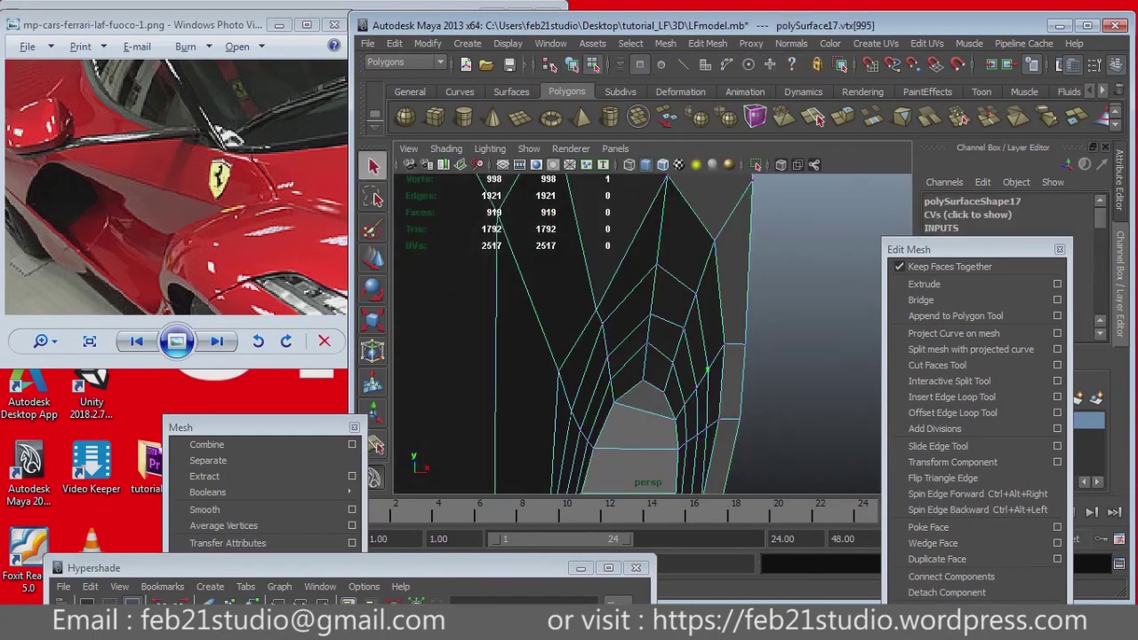
pyautogui.keyDown('alt'); pyautogui.moveTo(637, 334); pyautogui.dragTo(631, 410); pyautogui.keyUp('alt')
pyautogui.click(544, 293)
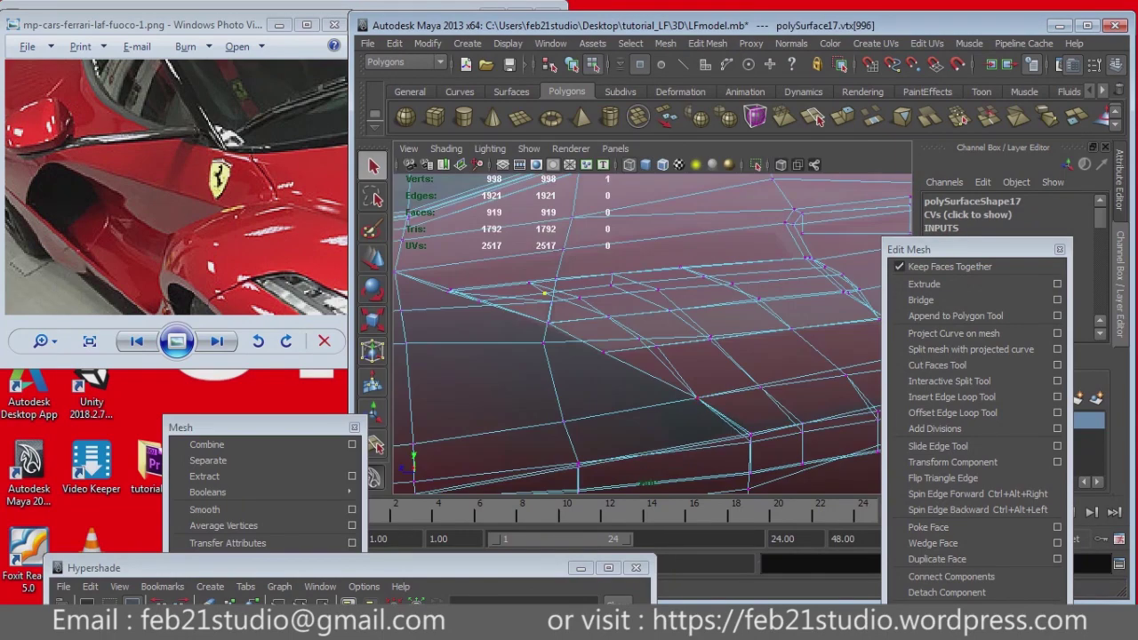
pyautogui.press('w')
pyautogui.press('f')
pyautogui.moveTo(640, 338)
pyautogui.keyDown('alt'); pyautogui.mouseDown()
pyautogui.moveTo(604, 346)
pyautogui.moveTo(640, 337)
pyautogui.moveTo(614, 356)
pyautogui.mouseUp(); pyautogui.keyUp('alt')
pyautogui.press('Return')
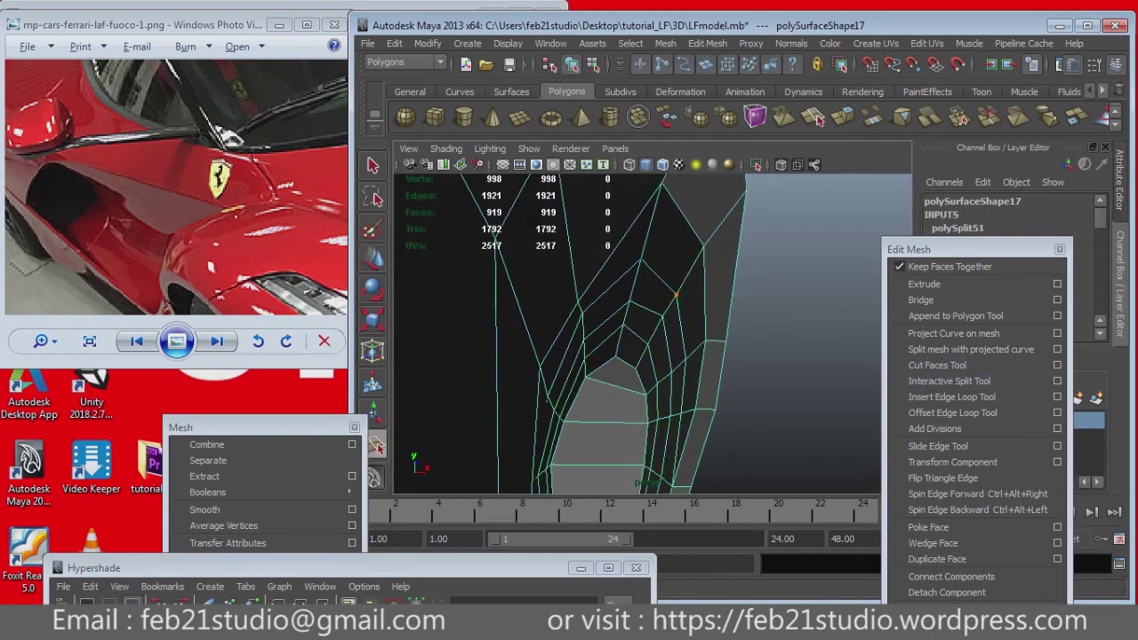
pyautogui.press('Return')
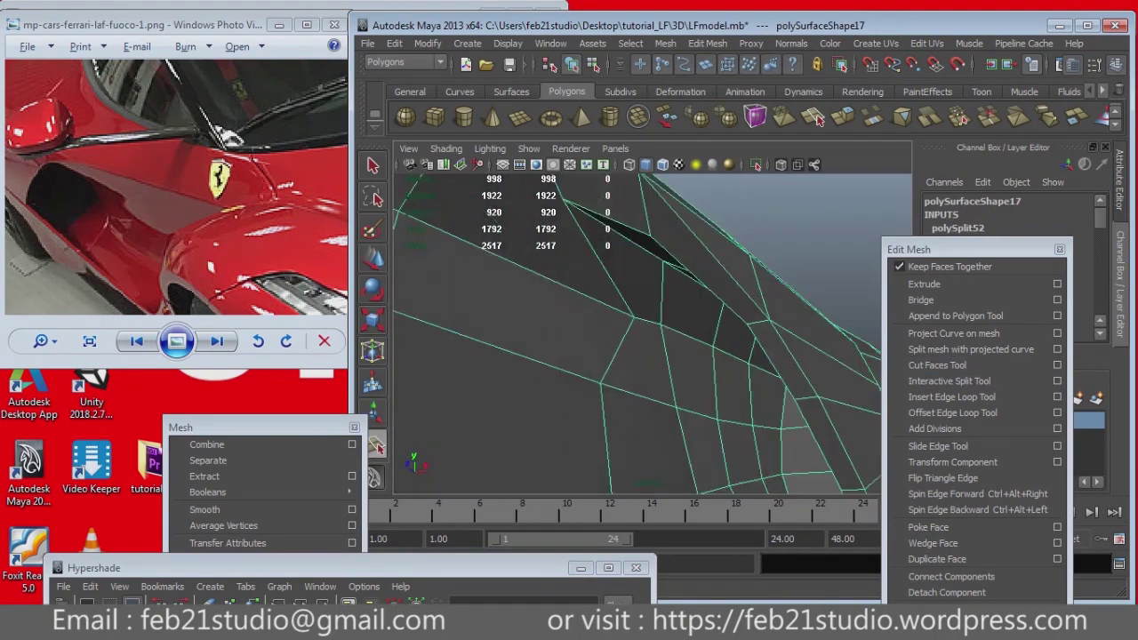
pyautogui.keyDown('alt'); pyautogui.moveTo(636, 333); pyautogui.dragTo(578, 356); pyautogui.keyUp('alt')
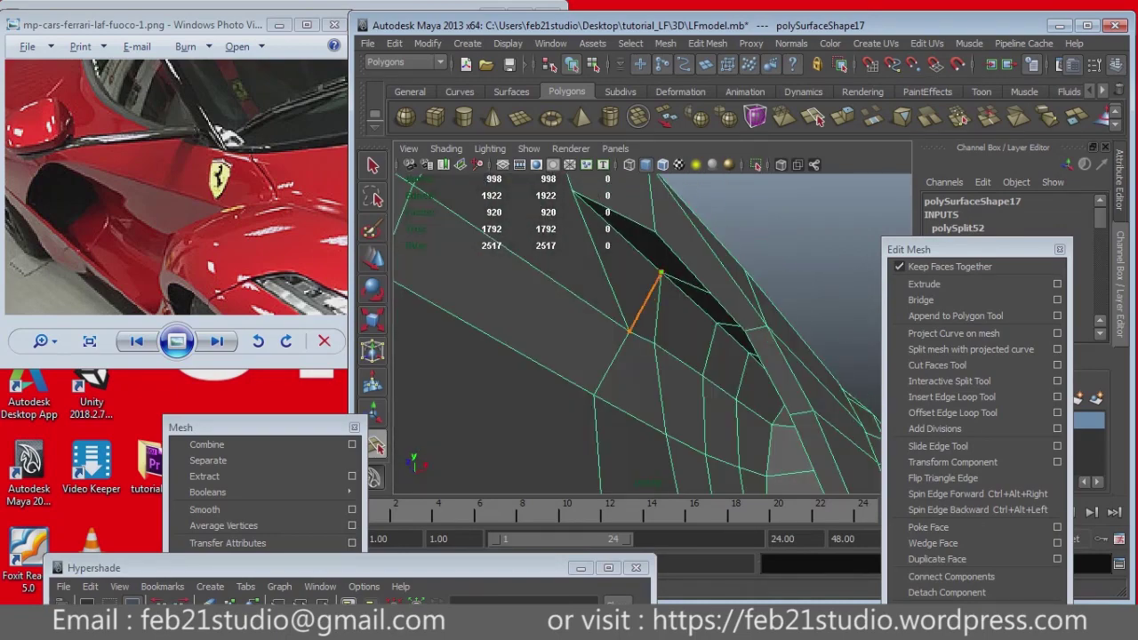
pyautogui.keyDown('alt'); pyautogui.moveTo(636, 333); pyautogui.dragTo(685, 399); pyautogui.keyUp('alt')
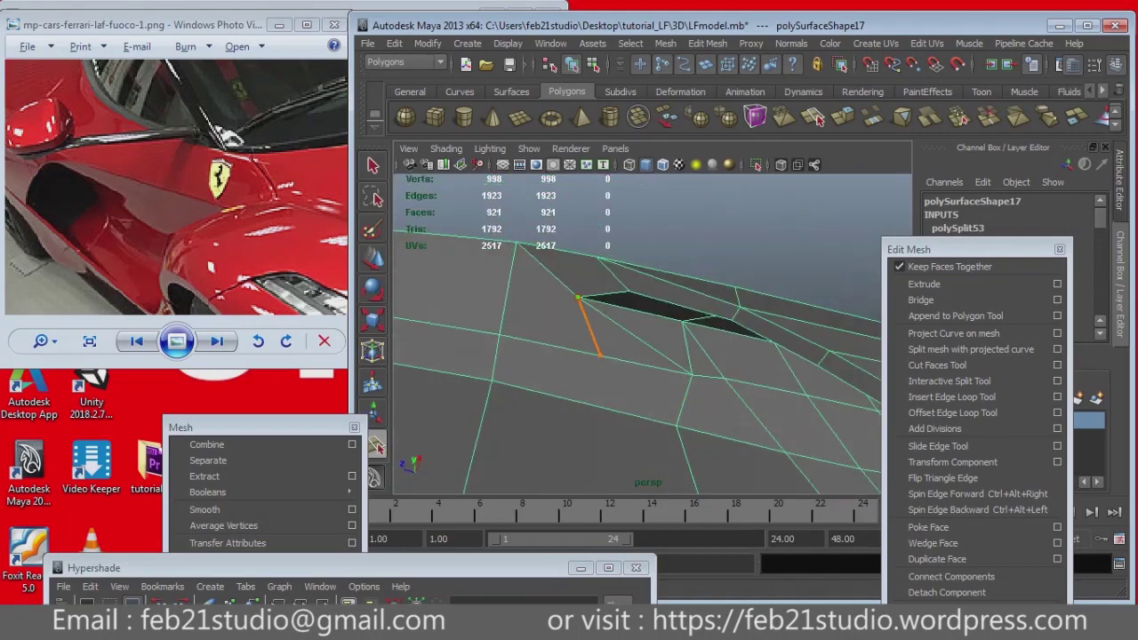
pyautogui.press('space')
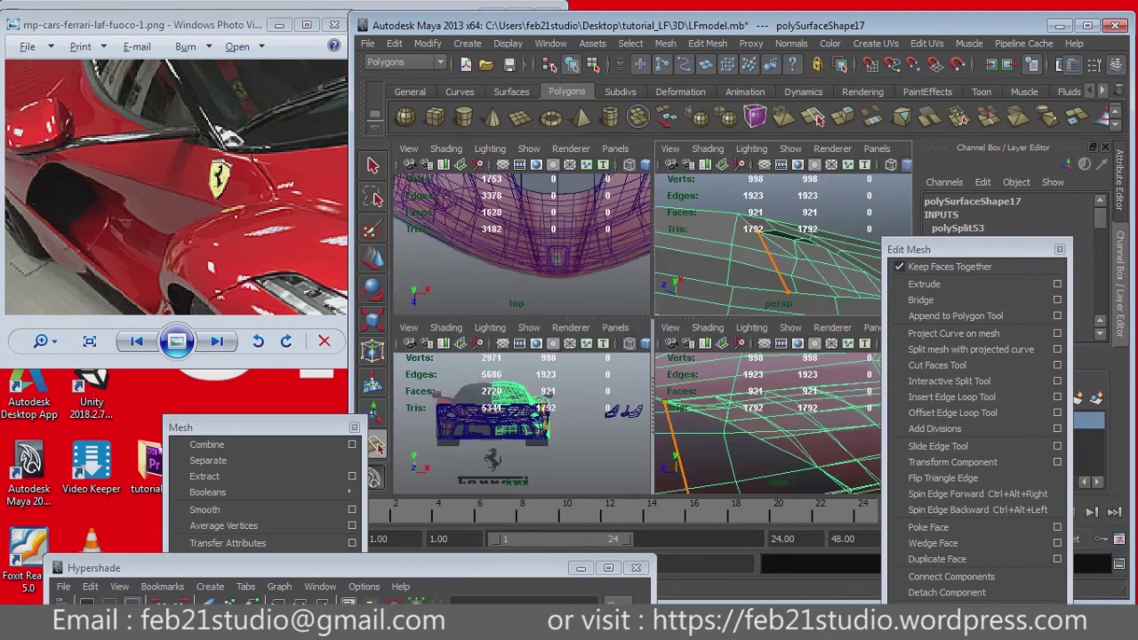
# Step: Undo the last split cut, then return to component selection in the four-view layout
pyautogui.press('space')
pyautogui.moveTo(671, 438); pyautogui.dragTo(571, 348)
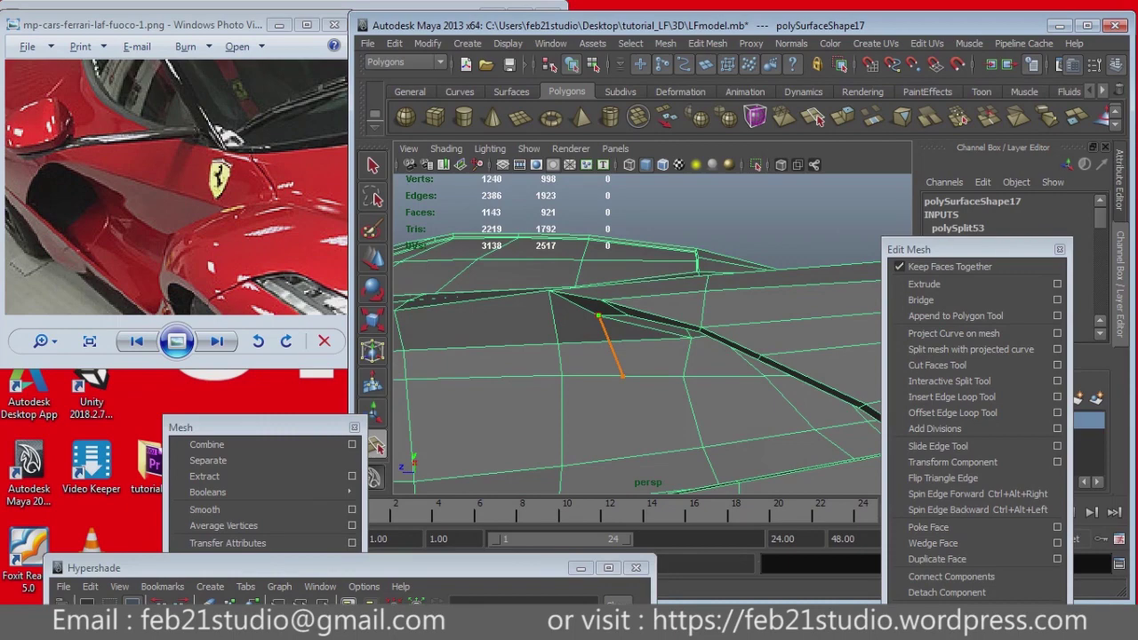
pyautogui.press('q')
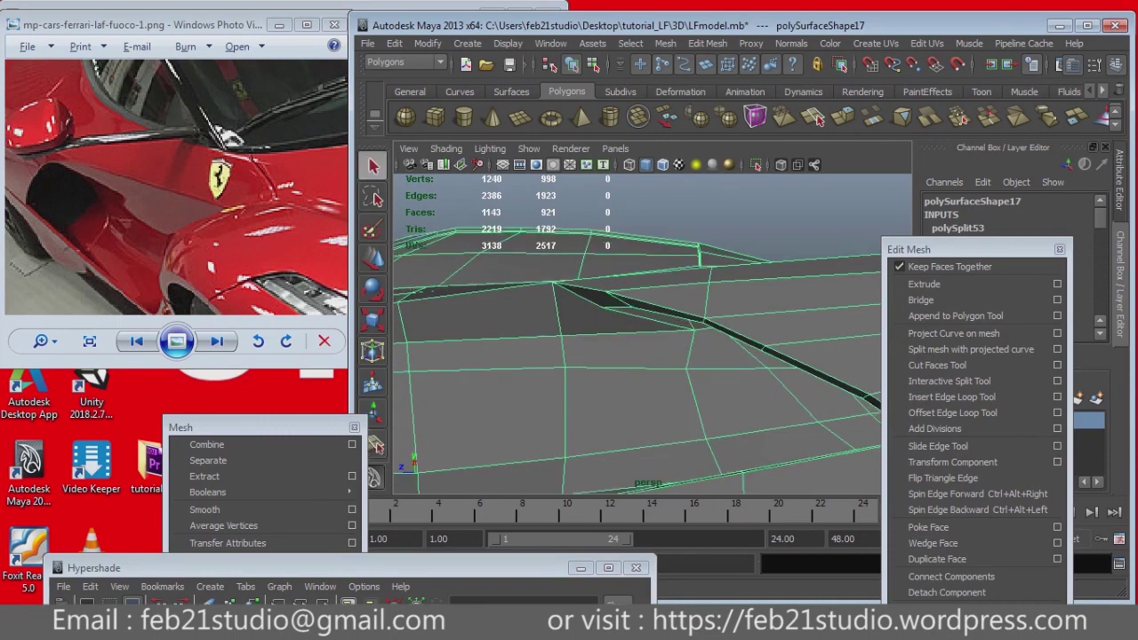
pyautogui.press('F8')
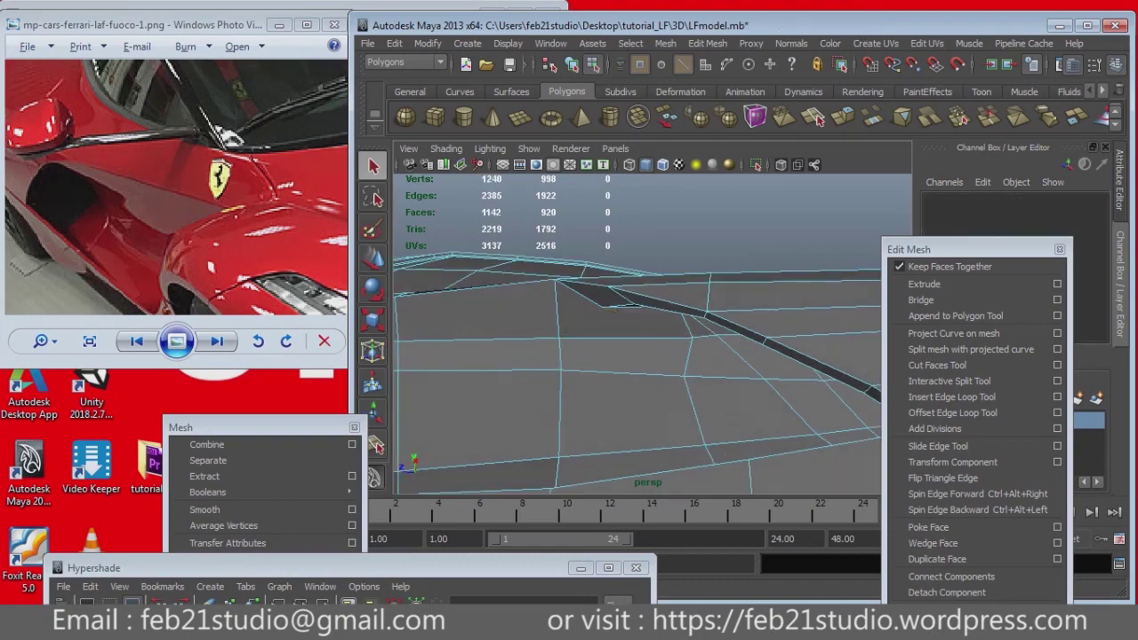
pyautogui.press('space')
pyautogui.press('space')
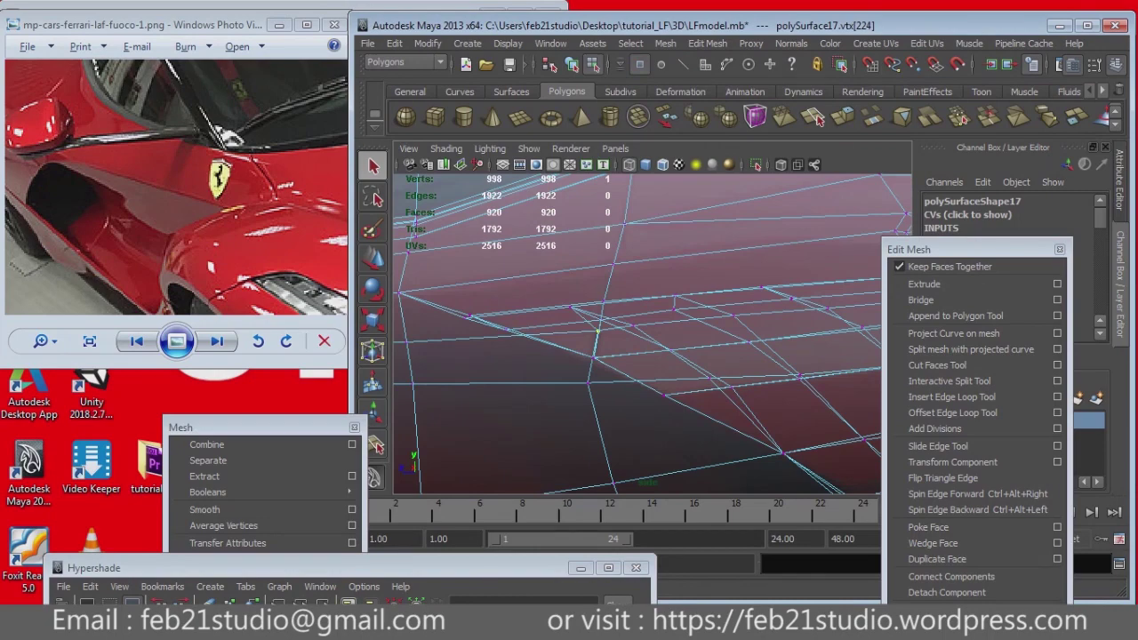
# Step: Undo the trial vertex moves and zoom in close on the car's lower side panel
pyautogui.press('space')
pyautogui.press('space')
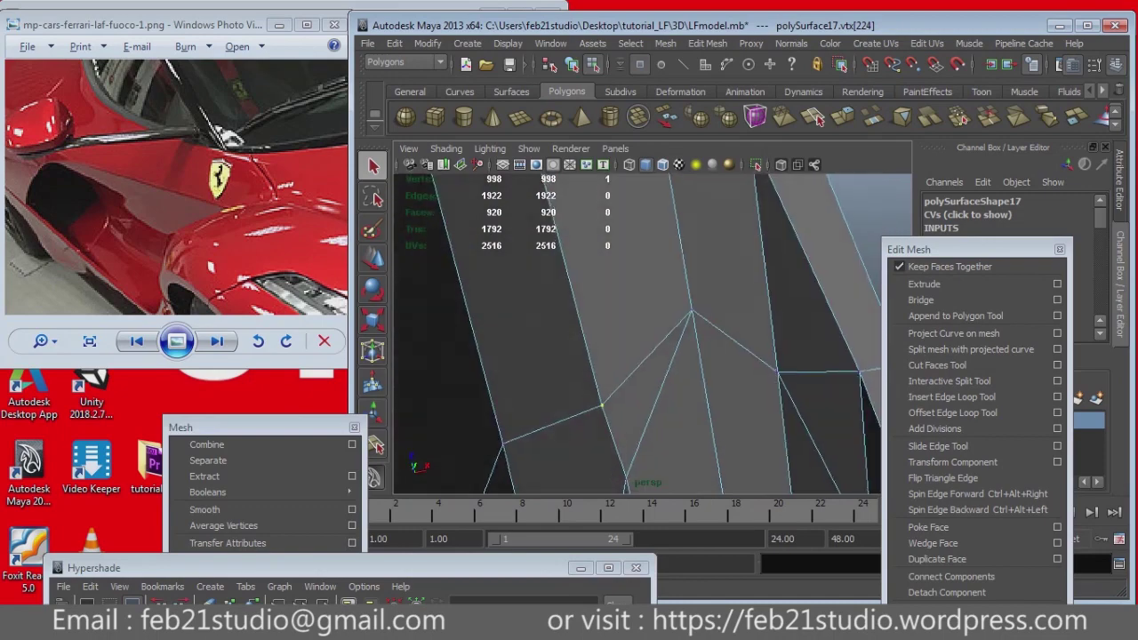
pyautogui.press('w')
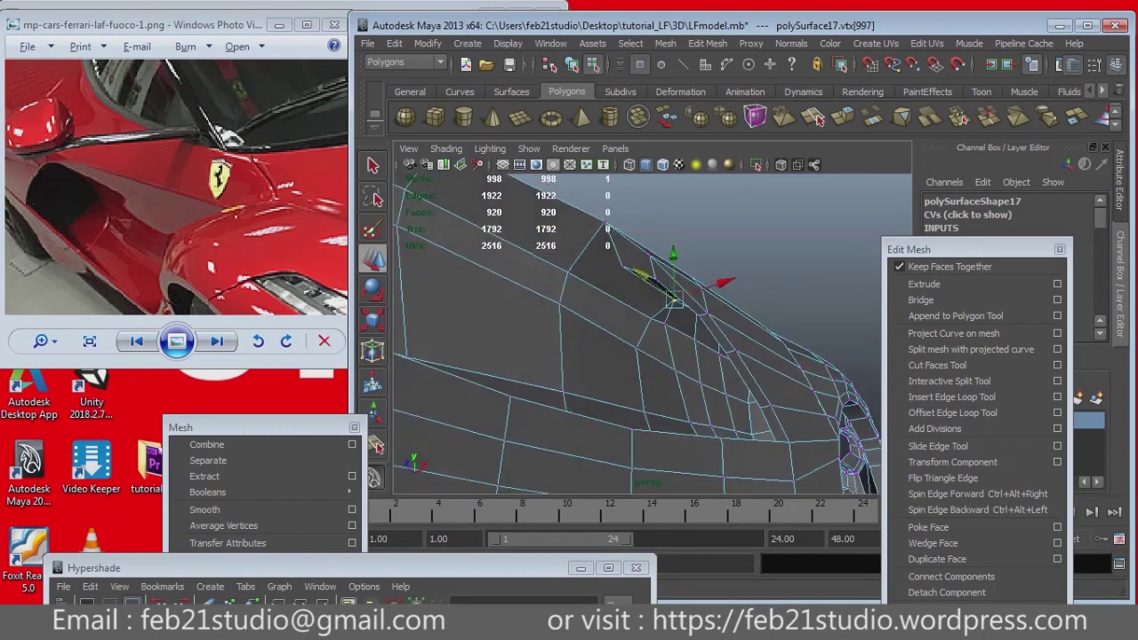
pyautogui.click(691, 322)
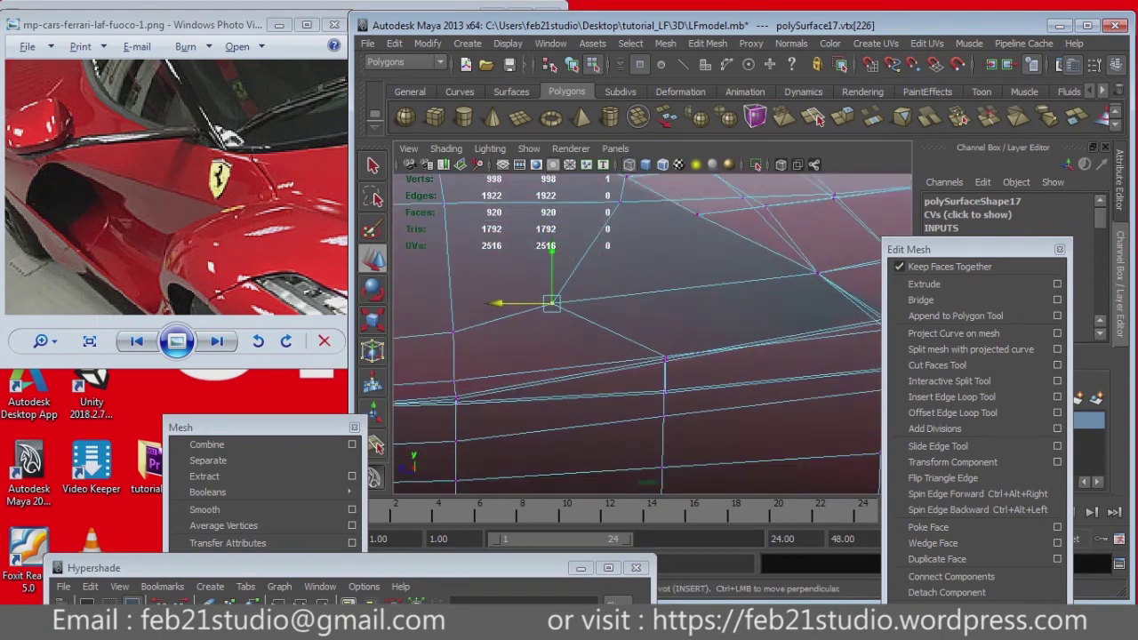
pyautogui.hotkey('ctrl', 'z')
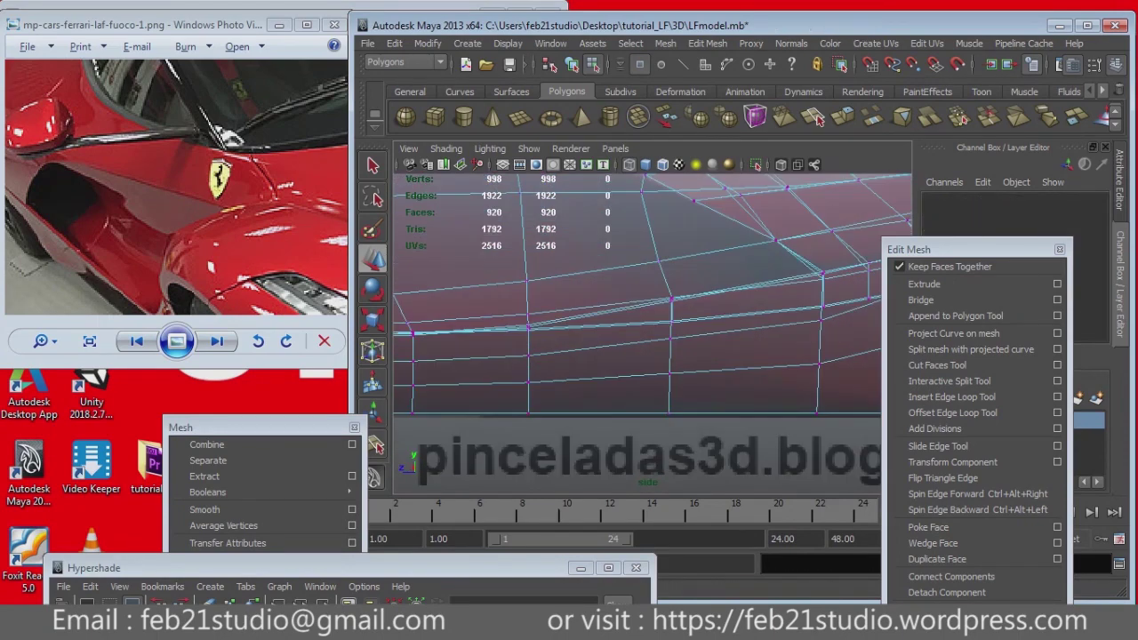
pyautogui.hotkey('ctrl', 'z')
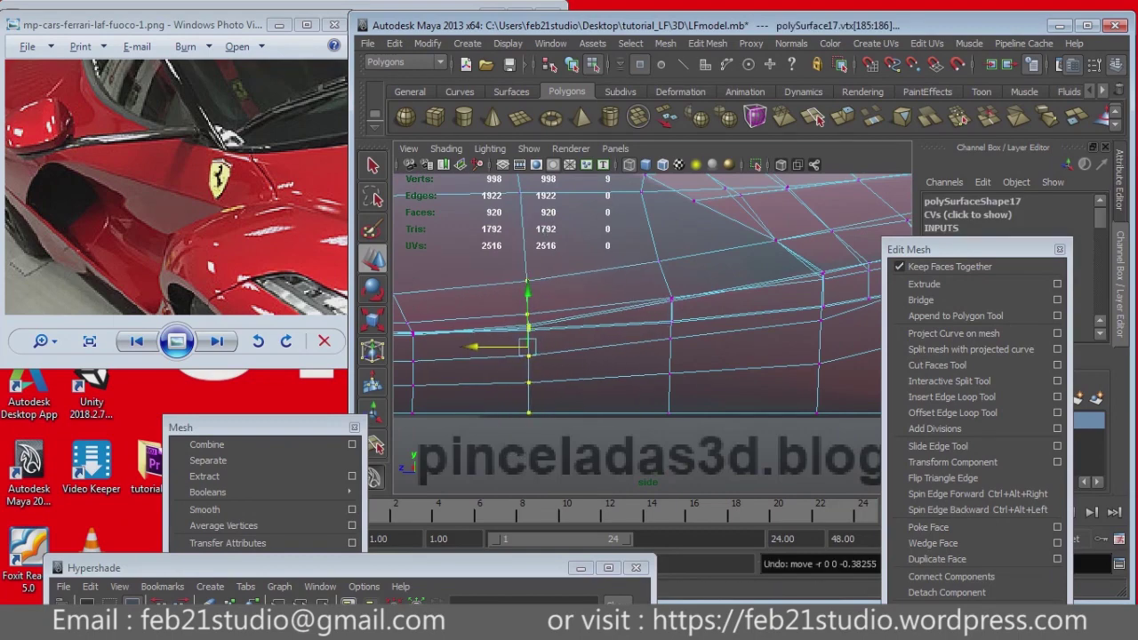
pyautogui.press('q')
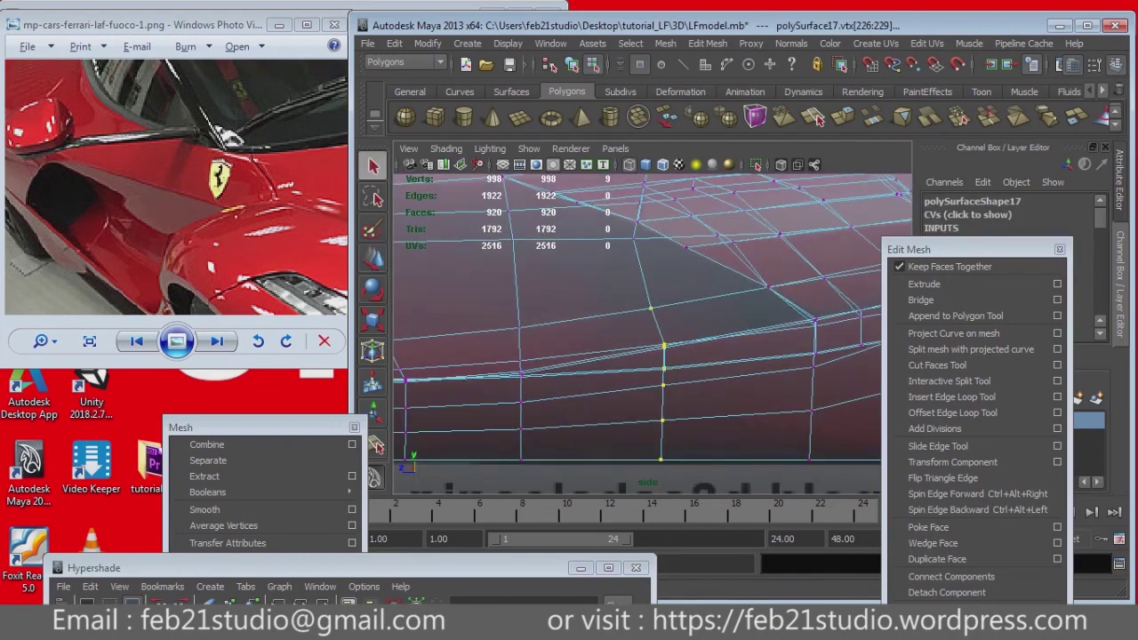
pyautogui.press('w')
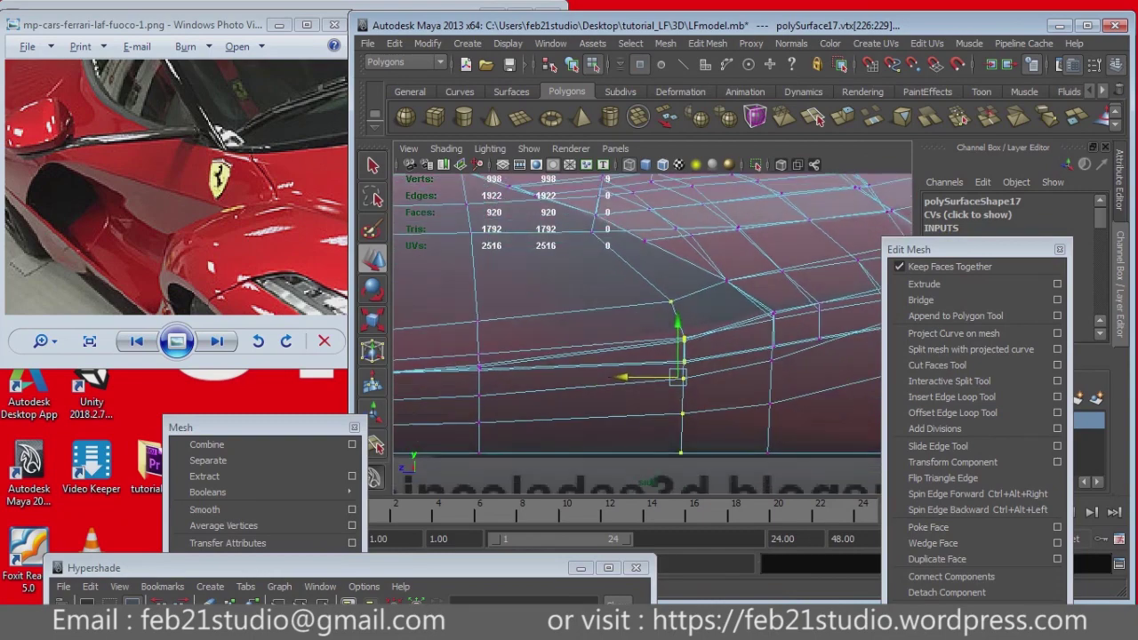
pyautogui.hotkey('ctrl', 'z')
pyautogui.hotkey('ctrl', 'z')
pyautogui.hotkey('ctrl', 'z')
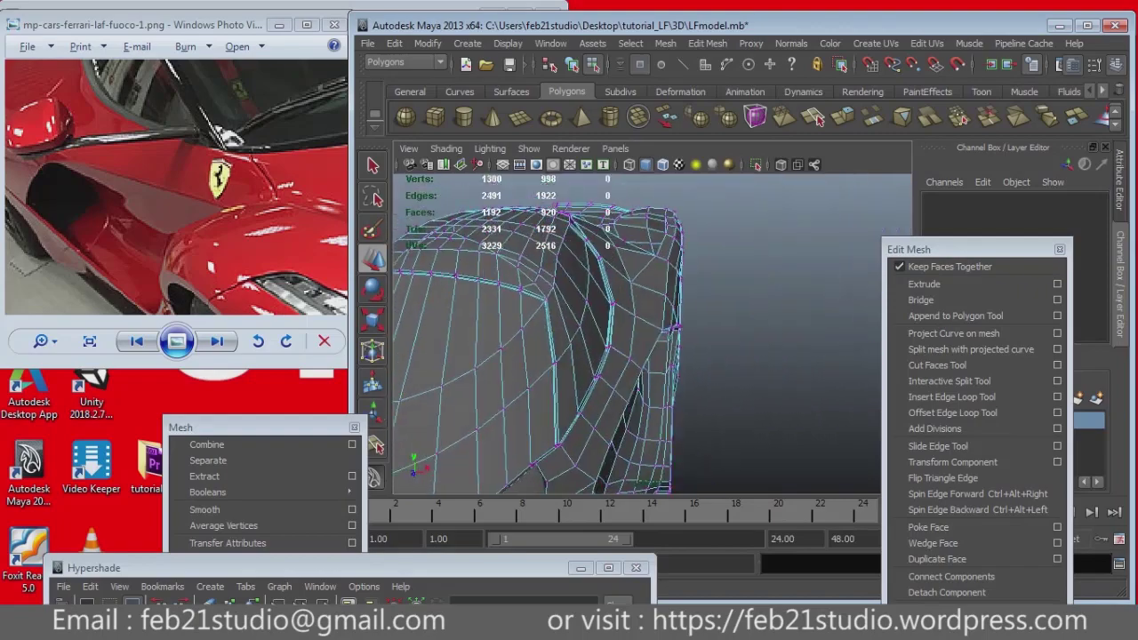
pyautogui.press('space')
pyautogui.press('space')
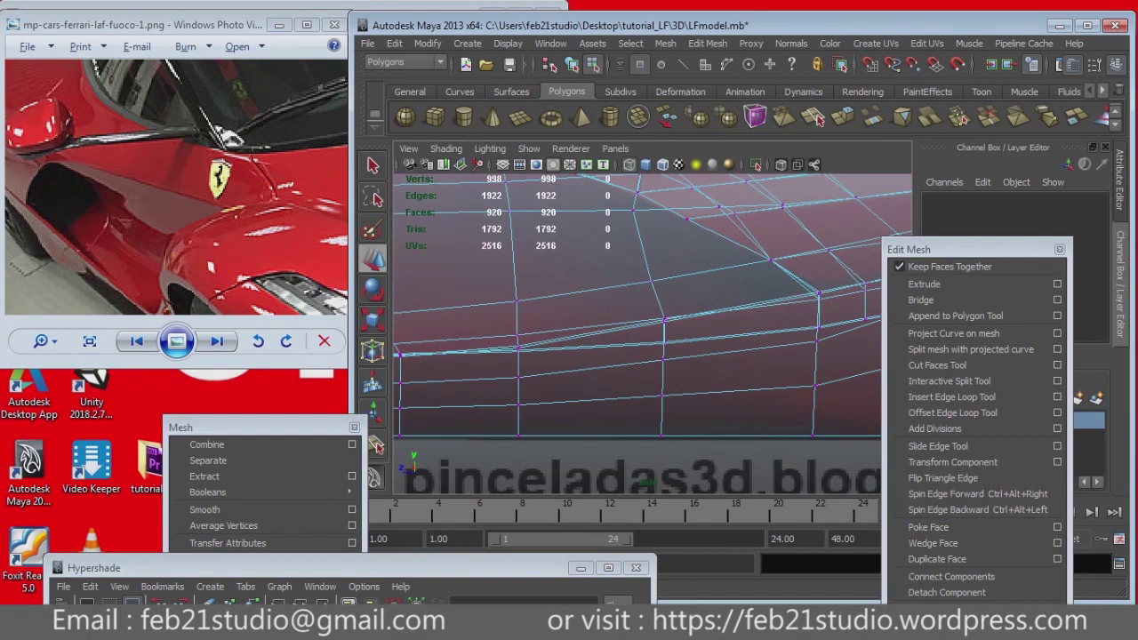
pyautogui.moveTo(622, 338)
pyautogui.keyDown('alt'); pyautogui.mouseDown()
pyautogui.moveTo(676, 356)
pyautogui.moveTo(693, 320)
pyautogui.mouseUp(); pyautogui.keyUp('alt')
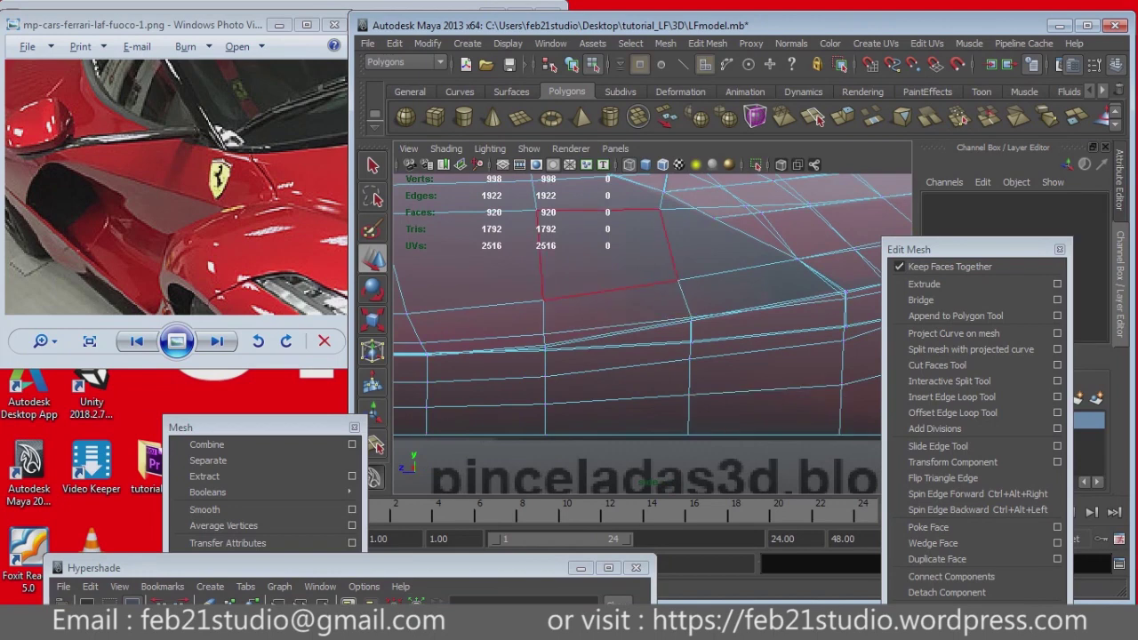
# Step: Slice a cut line across the lower side panel faces with the Cut Faces Tool
pyautogui.click(613, 307)
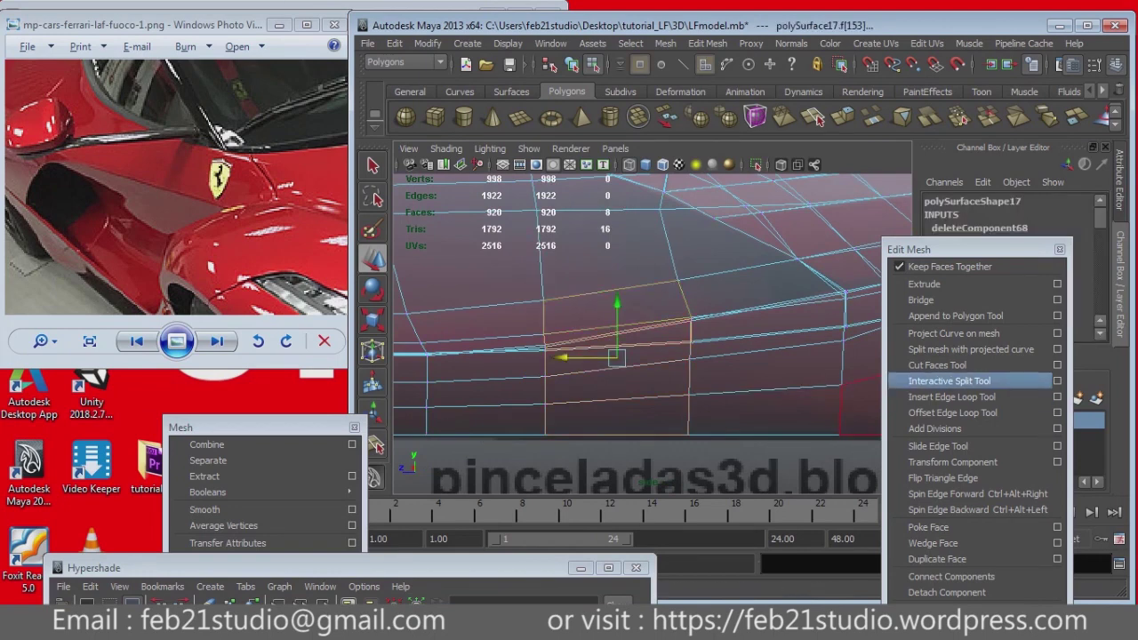
pyautogui.click(937, 364)
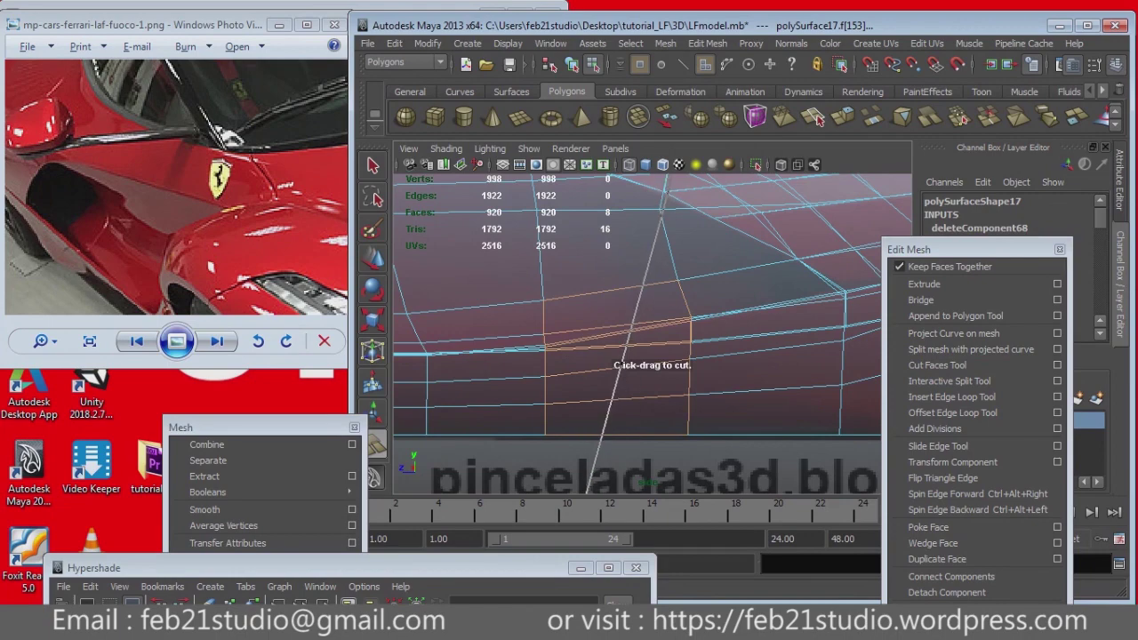
pyautogui.moveTo(662, 189); pyautogui.dragTo(591, 493)
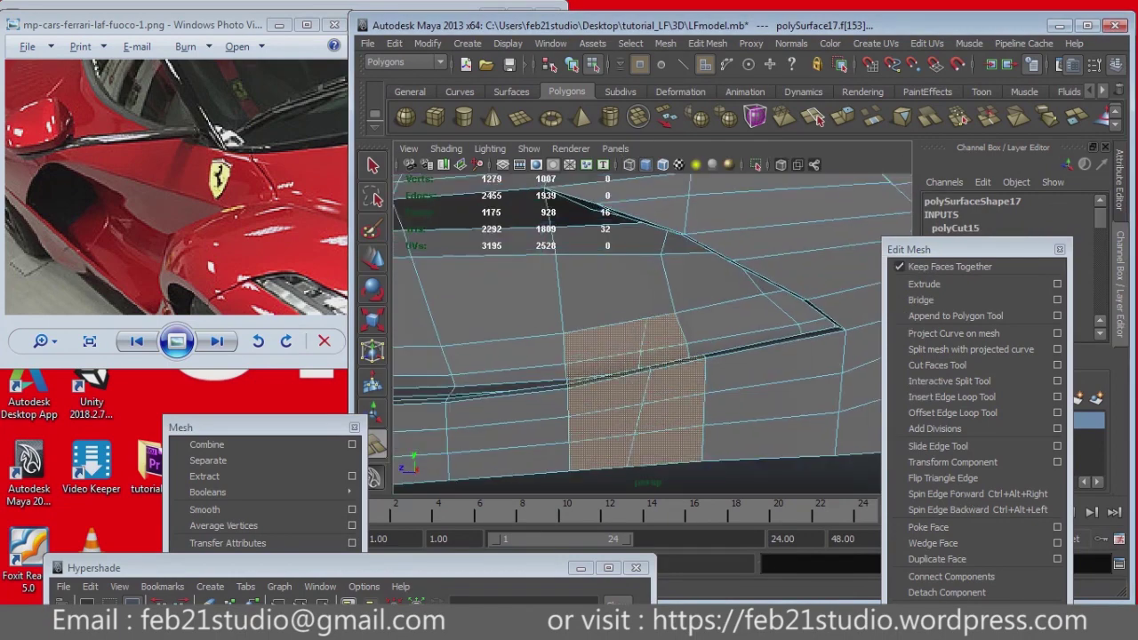
pyautogui.keyDown('alt'); pyautogui.moveTo(622, 356); pyautogui.dragTo(551, 338); pyautogui.keyUp('alt')
pyautogui.keyDown('alt'); pyautogui.moveTo(622, 356); pyautogui.dragTo(578, 347); pyautogui.keyUp('alt')
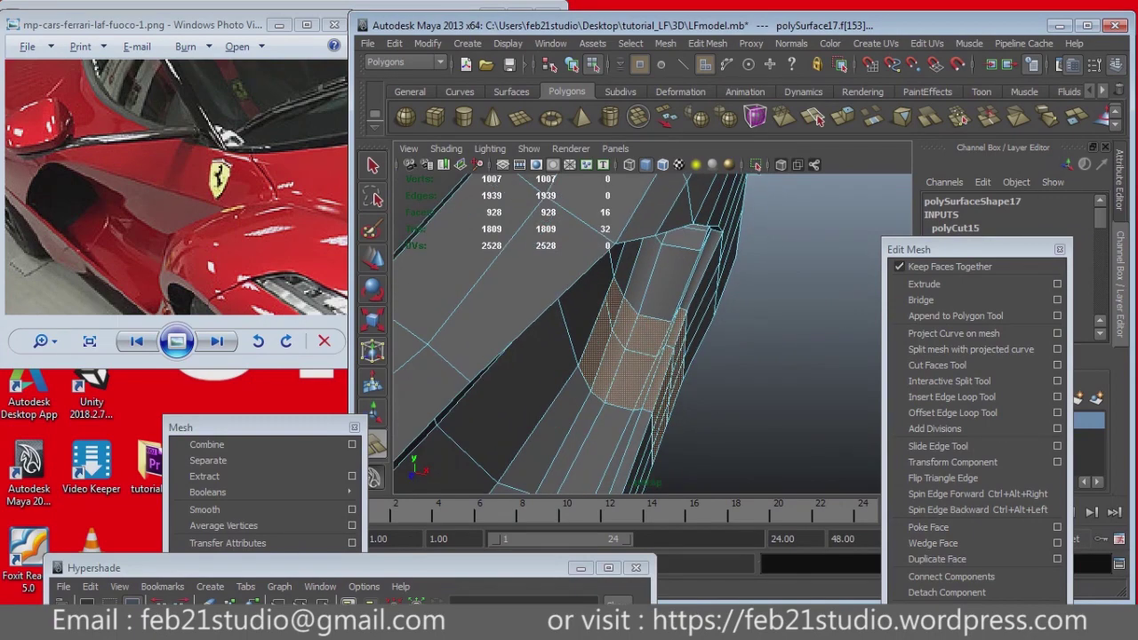
pyautogui.press('4')
pyautogui.press('q')
# Step: Select the vertices along the new cut in wireframe and move them into place
pyautogui.click(715, 385)
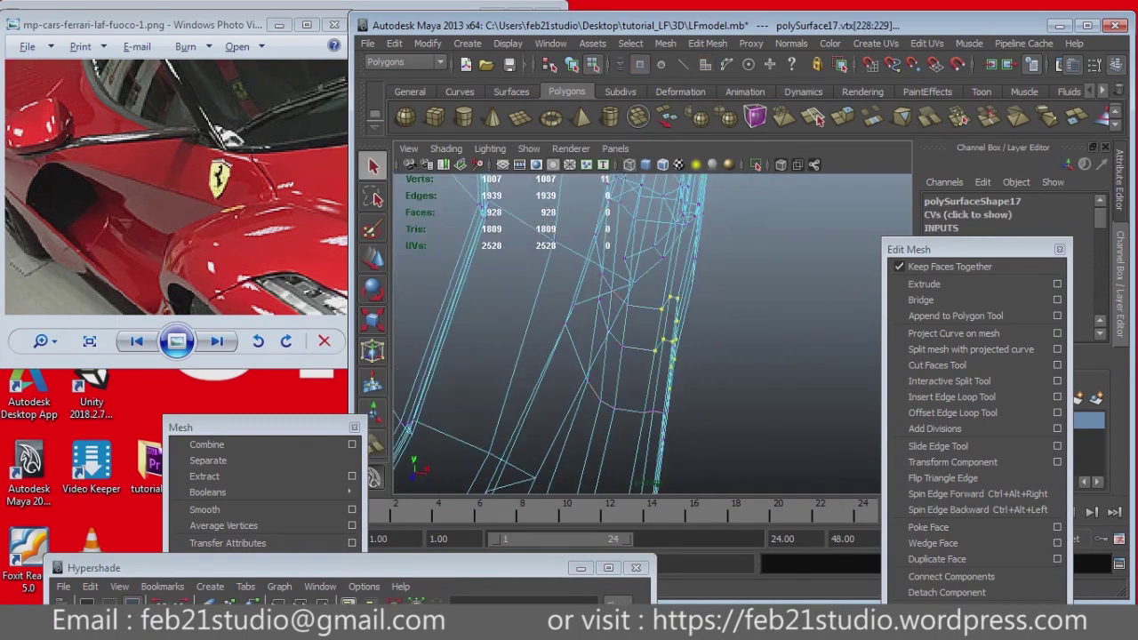
pyautogui.press('5')
pyautogui.keyDown('alt'); pyautogui.moveTo(649, 338); pyautogui.dragTo(569, 356); pyautogui.keyUp('alt')
pyautogui.press('4')
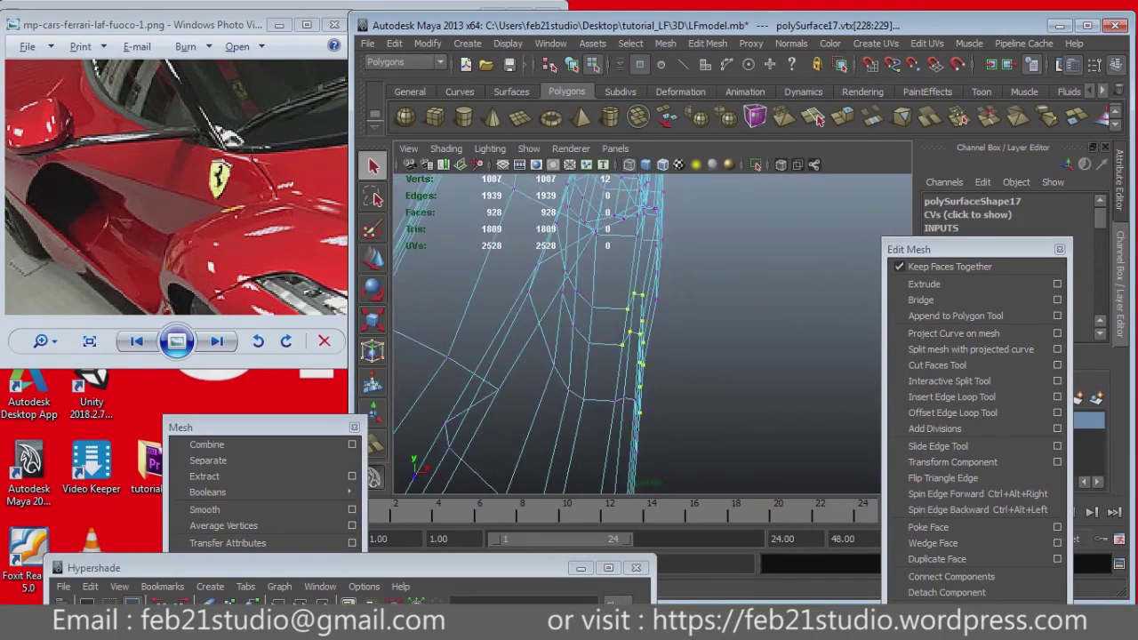
pyautogui.press('w')
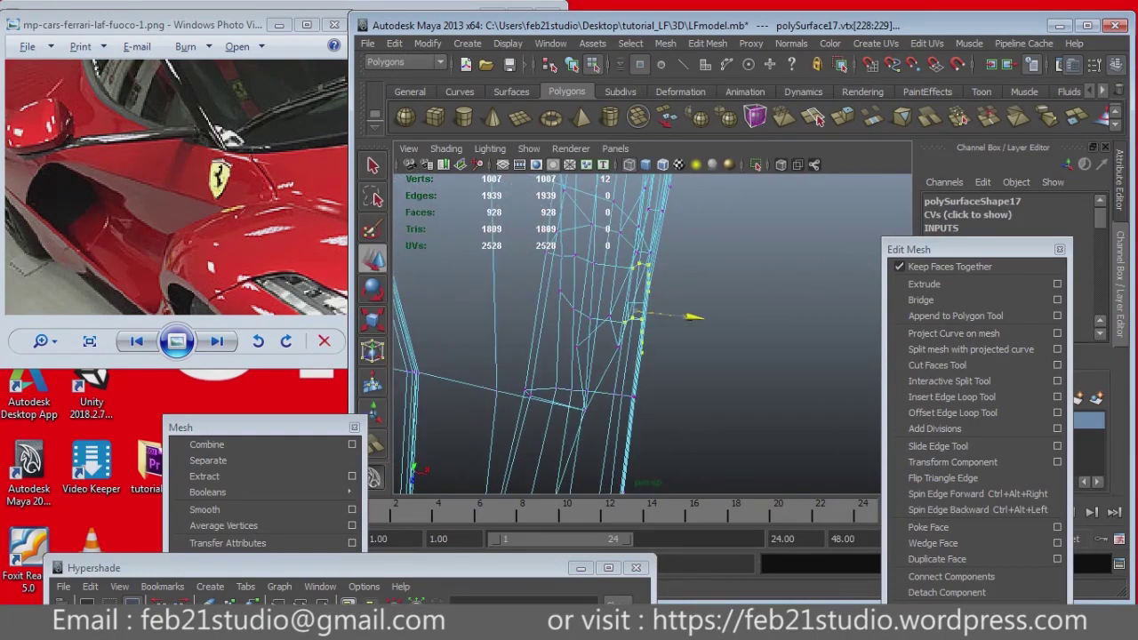
pyautogui.keyDown('alt'); pyautogui.moveTo(623, 355); pyautogui.dragTo(587, 356); pyautogui.keyUp('alt')
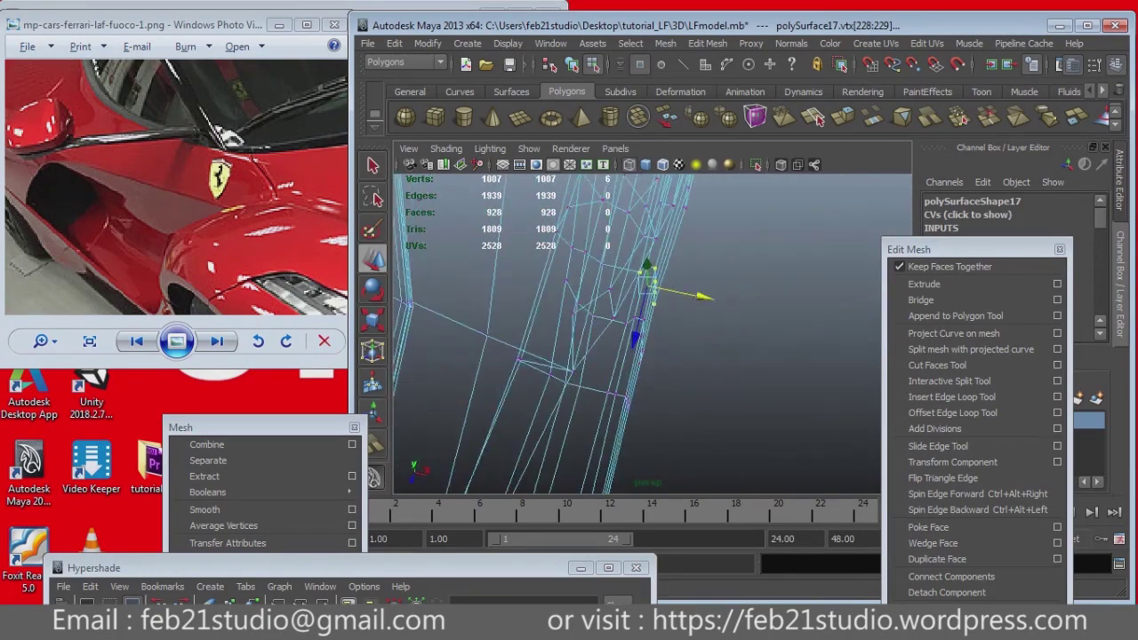
pyautogui.click(493, 182)
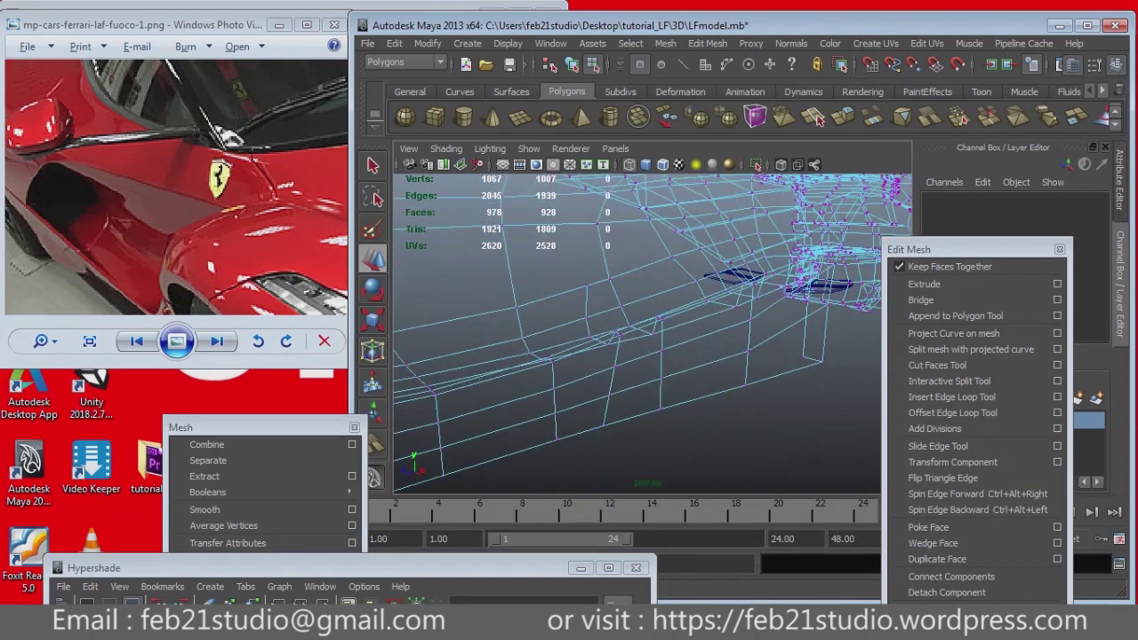
# Step: Reposition the two cut vertices and one single vertex from a side view
pyautogui.press('5')
pyautogui.keyDown('alt'); pyautogui.moveTo(493, 182); pyautogui.dragTo(551, 191); pyautogui.keyUp('alt')
pyautogui.moveTo(591, 347)
pyautogui.mouseDown()
pyautogui.moveTo(626, 377)
pyautogui.moveTo(680, 356)
pyautogui.mouseUp()
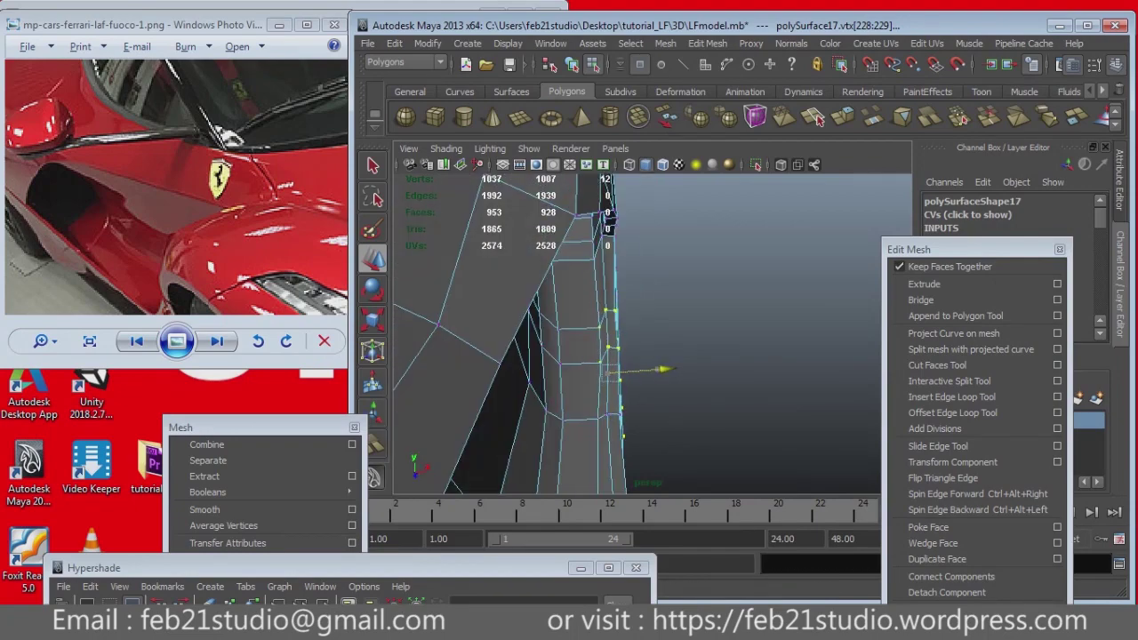
pyautogui.moveTo(680, 355)
pyautogui.keyDown('alt'); pyautogui.mouseDown()
pyautogui.moveTo(671, 342)
pyautogui.moveTo(658, 351)
pyautogui.moveTo(622, 338)
pyautogui.mouseUp(); pyautogui.keyUp('alt')
pyautogui.click(676, 374)
pyautogui.click(602, 330)
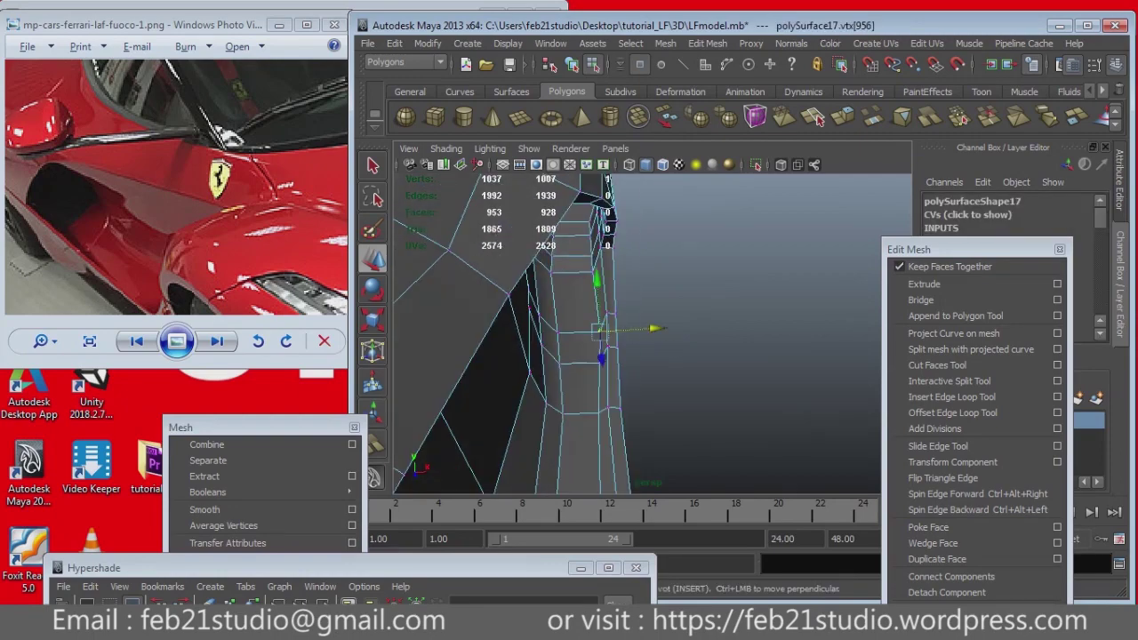
pyautogui.click(755, 409)
pyautogui.scroll(-5, 755, 409)
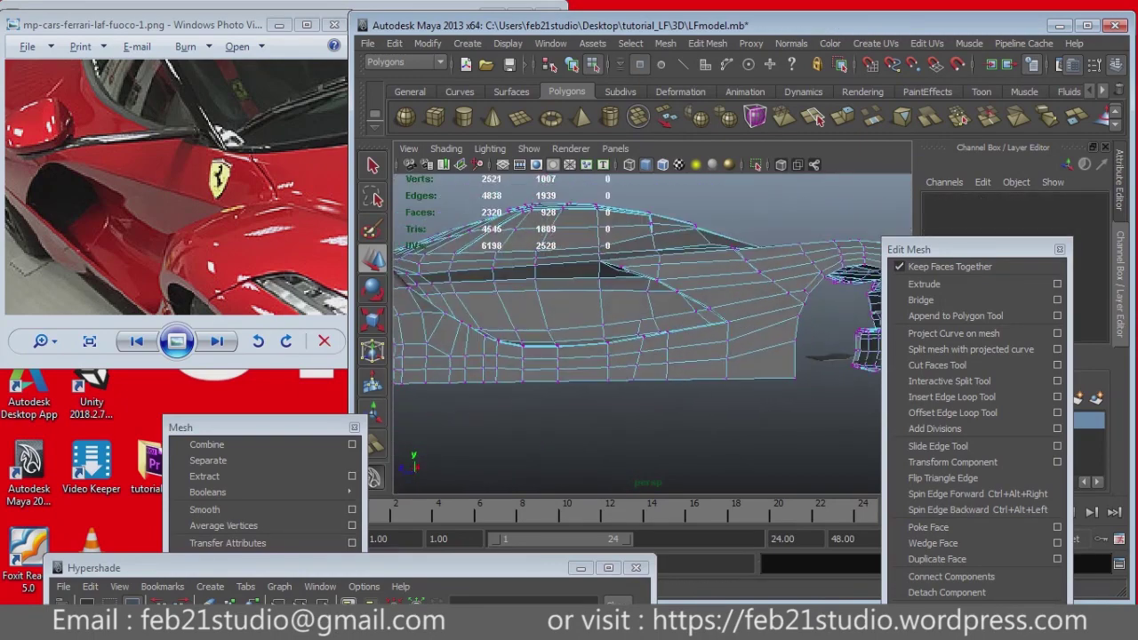
pyautogui.click(949, 381)
# Step: Start a split from the window edge, then apply Mesh > Smooth to the car body
pyautogui.click(625, 345)
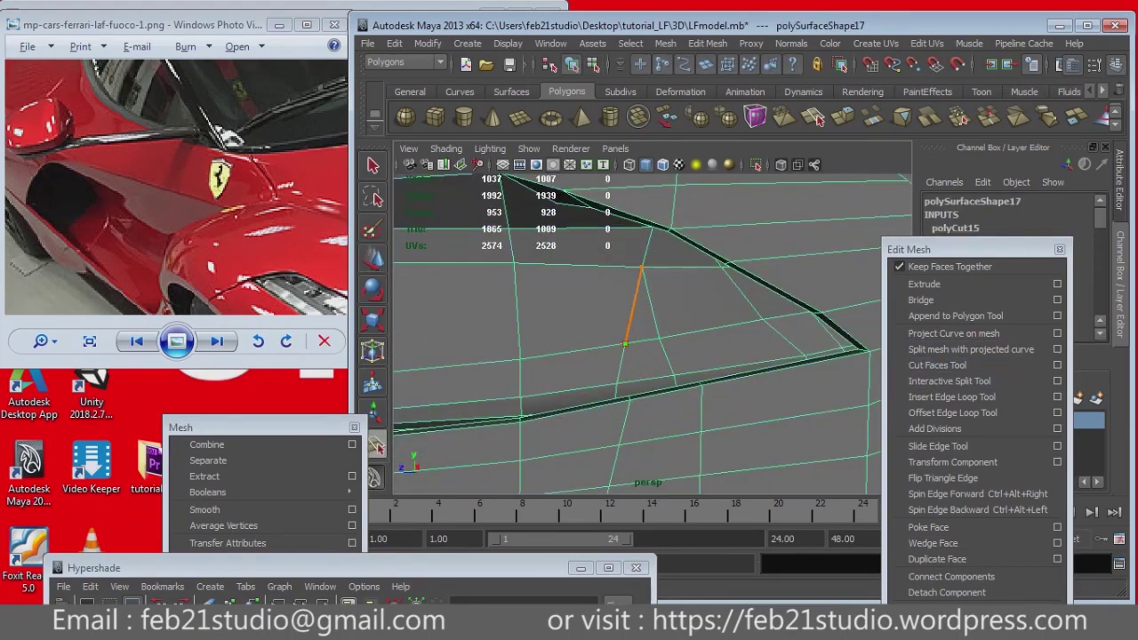
pyautogui.moveTo(658, 338)
pyautogui.keyDown('alt'); pyautogui.mouseDown()
pyautogui.moveTo(543, 398)
pyautogui.moveTo(693, 375)
pyautogui.moveTo(622, 355)
pyautogui.moveTo(676, 337)
pyautogui.moveTo(604, 373)
pyautogui.moveTo(676, 338)
pyautogui.moveTo(640, 355)
pyautogui.moveTo(605, 346)
pyautogui.moveTo(640, 343)
pyautogui.moveTo(604, 293)
pyautogui.moveTo(631, 267)
pyautogui.moveTo(613, 302)
pyautogui.moveTo(640, 347)
pyautogui.moveTo(613, 311)
pyautogui.moveTo(623, 303)
pyautogui.mouseUp(); pyautogui.keyUp('alt')
pyautogui.press('q')
pyautogui.click(623, 320)
pyautogui.click(205, 510)
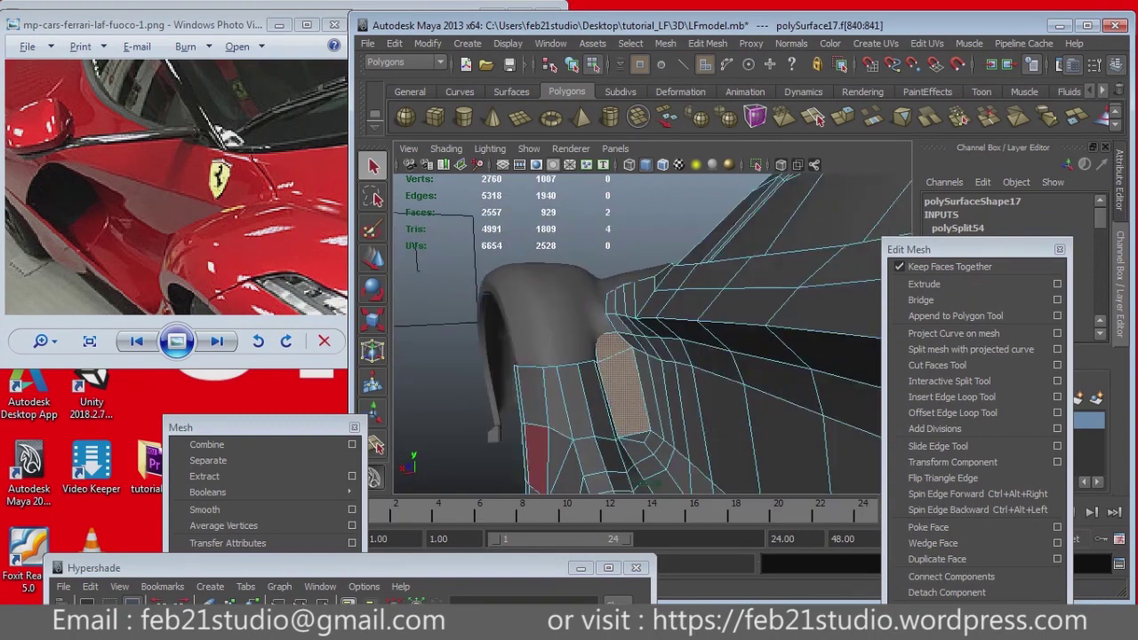
# Step: Compare against the Ferrari_LaFerrari_rear.jpg photo and orbit the model to a side view
pyautogui.press('Right')
pyautogui.press('Right')
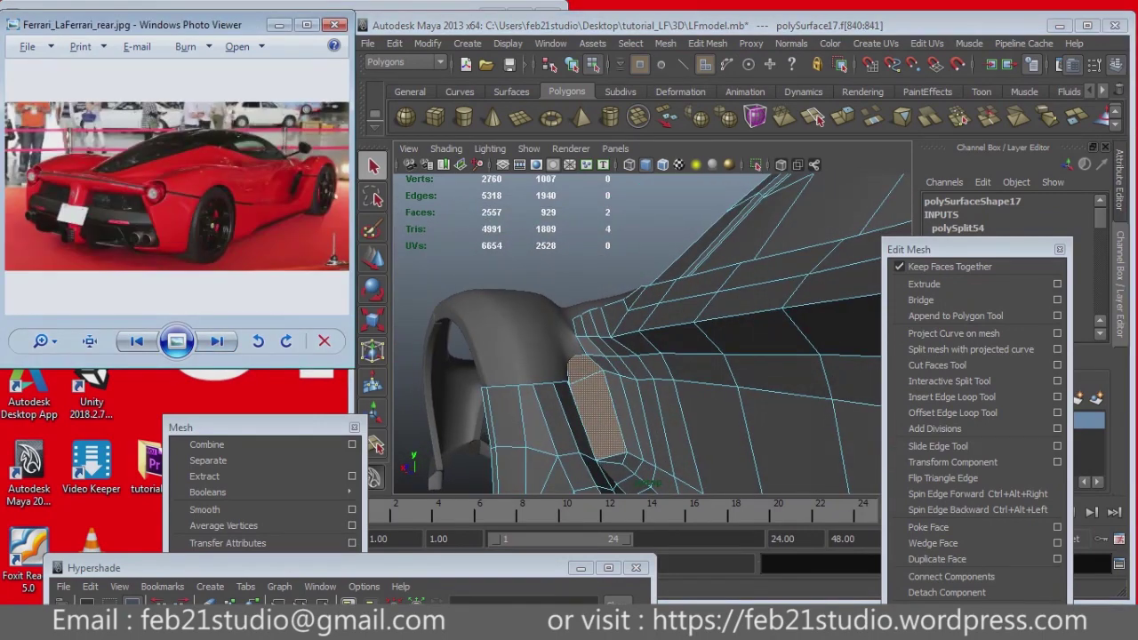
pyautogui.scroll(2, 176, 186)
pyautogui.scroll(2, 253, 241)
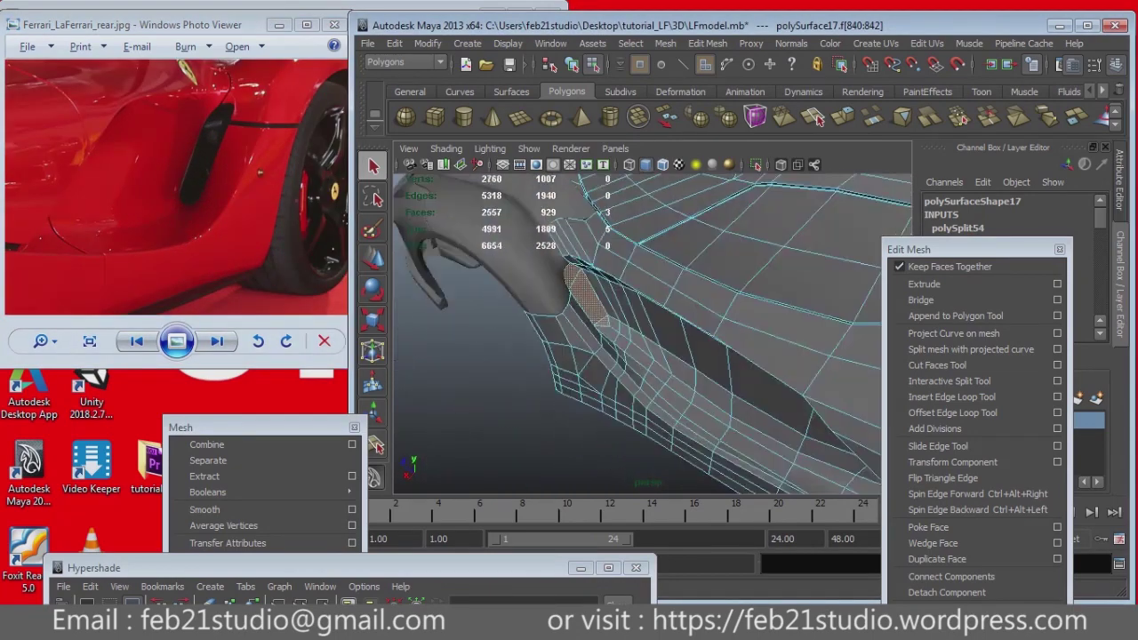
pyautogui.scroll(3, 651, 334)
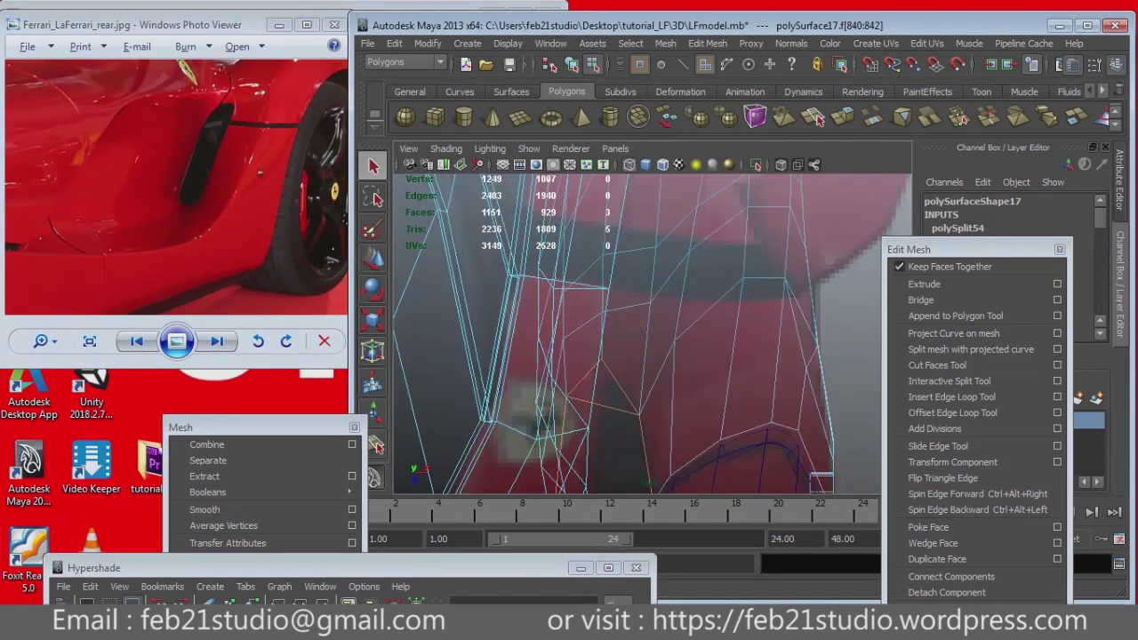
pyautogui.scroll(-3, 652, 333)
pyautogui.keyDown('alt'); pyautogui.moveTo(622, 338); pyautogui.dragTo(694, 320); pyautogui.keyUp('alt')
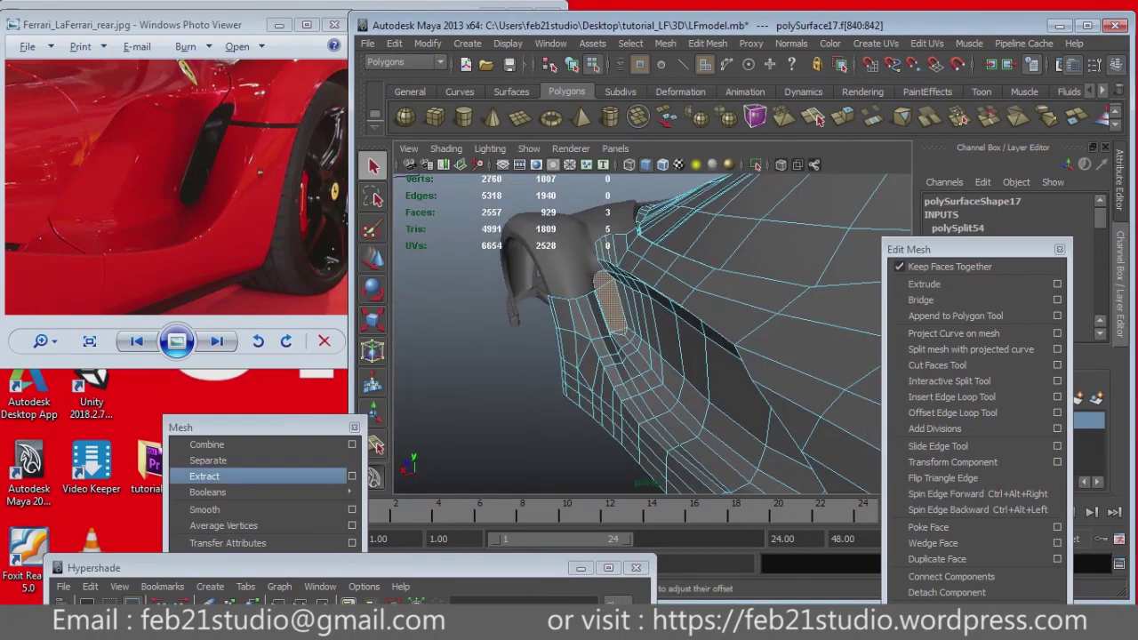
pyautogui.keyDown('alt'); pyautogui.moveTo(622, 338); pyautogui.dragTo(675, 320); pyautogui.keyUp('alt')
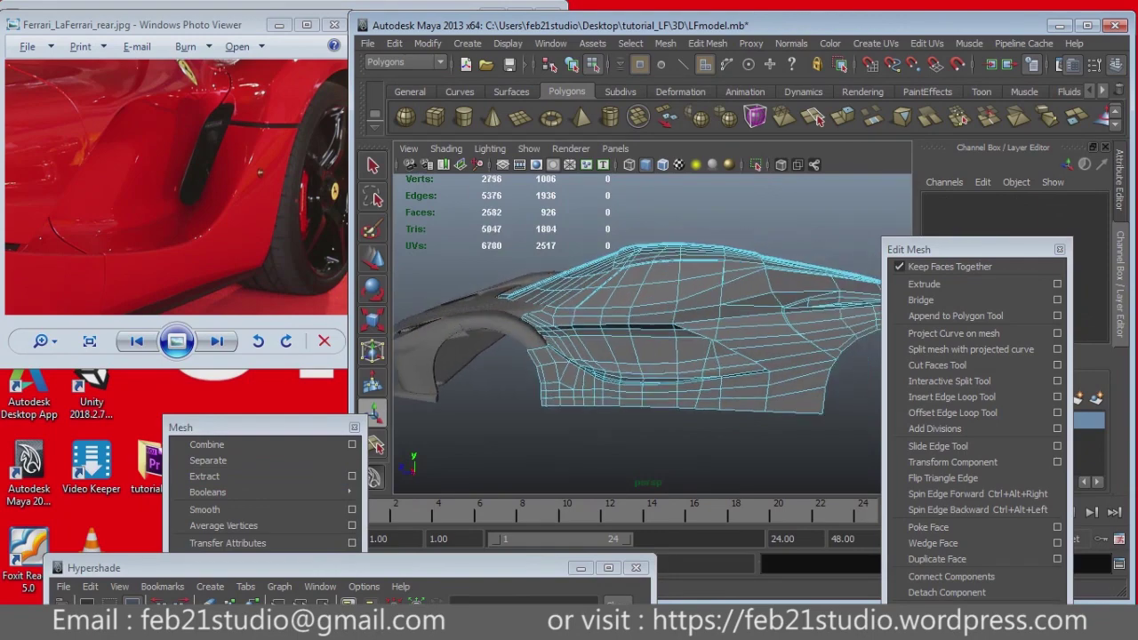
pyautogui.press('space')
pyautogui.press('space')
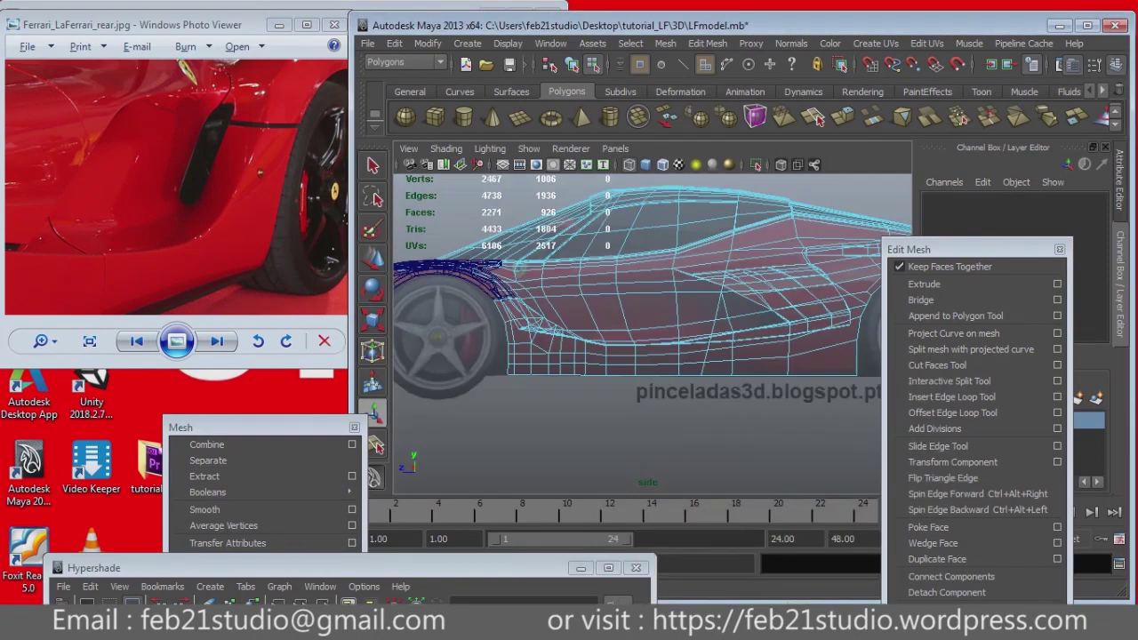
pyautogui.scroll(3, 651, 337)
# Step: Review the chosen side-intake faces from several angles, then separate the body mesh into pieces
pyautogui.scroll(2, 652, 338)
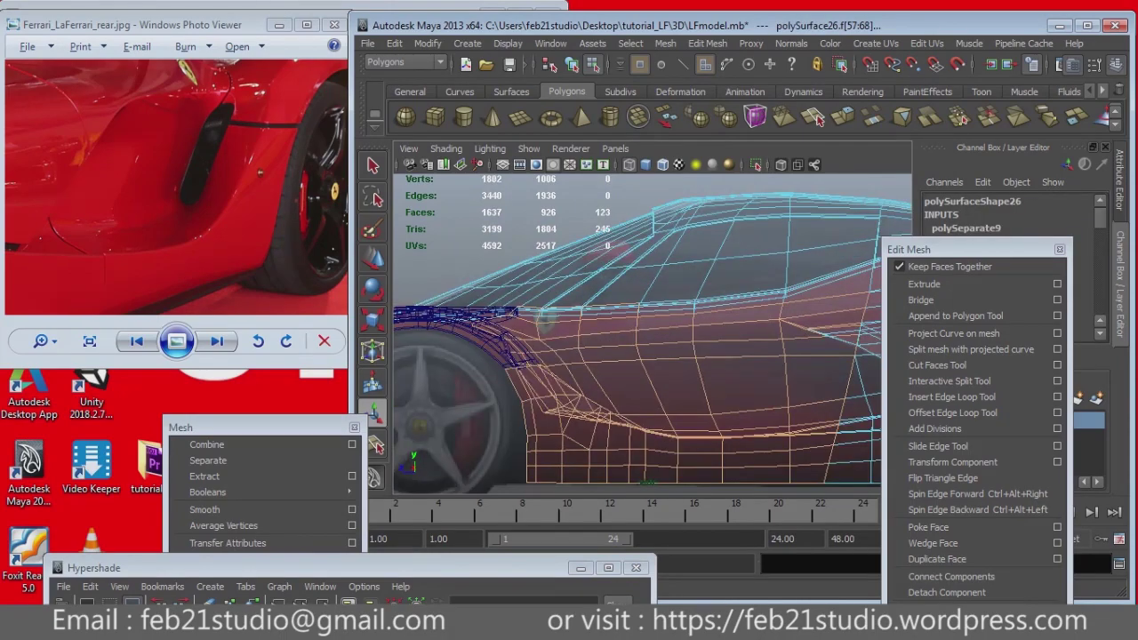
pyautogui.moveTo(640, 356)
pyautogui.keyDown('alt'); pyautogui.mouseDown()
pyautogui.moveTo(676, 338)
pyautogui.moveTo(613, 329)
pyautogui.moveTo(622, 338)
pyautogui.mouseUp(); pyautogui.keyUp('alt')
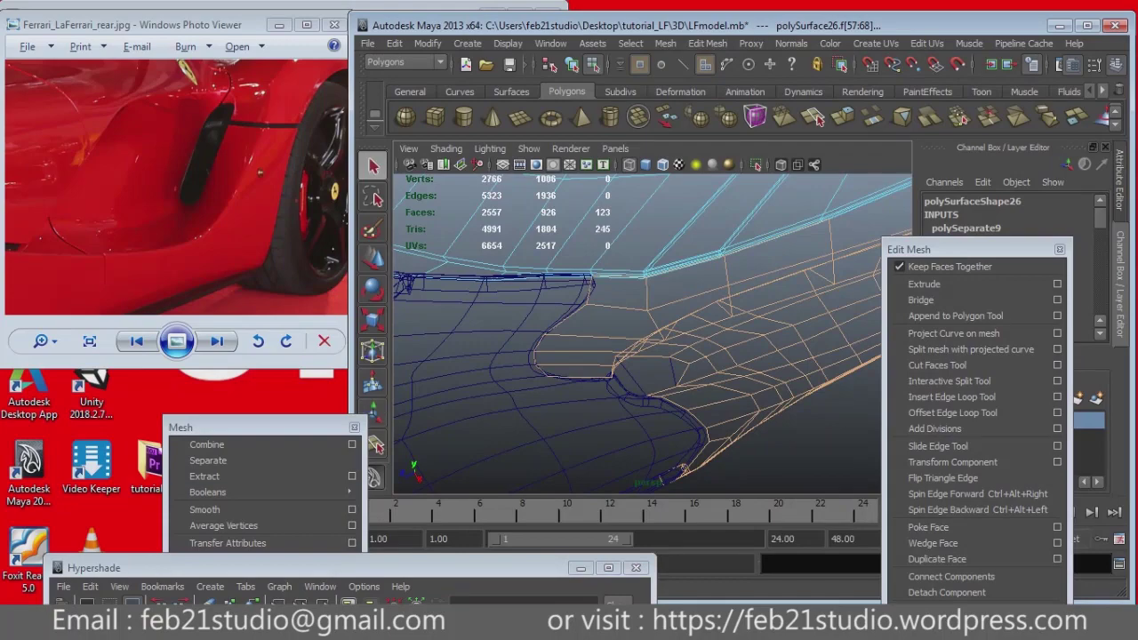
pyautogui.keyDown('alt'); pyautogui.moveTo(640, 355); pyautogui.dragTo(623, 337); pyautogui.keyUp('alt')
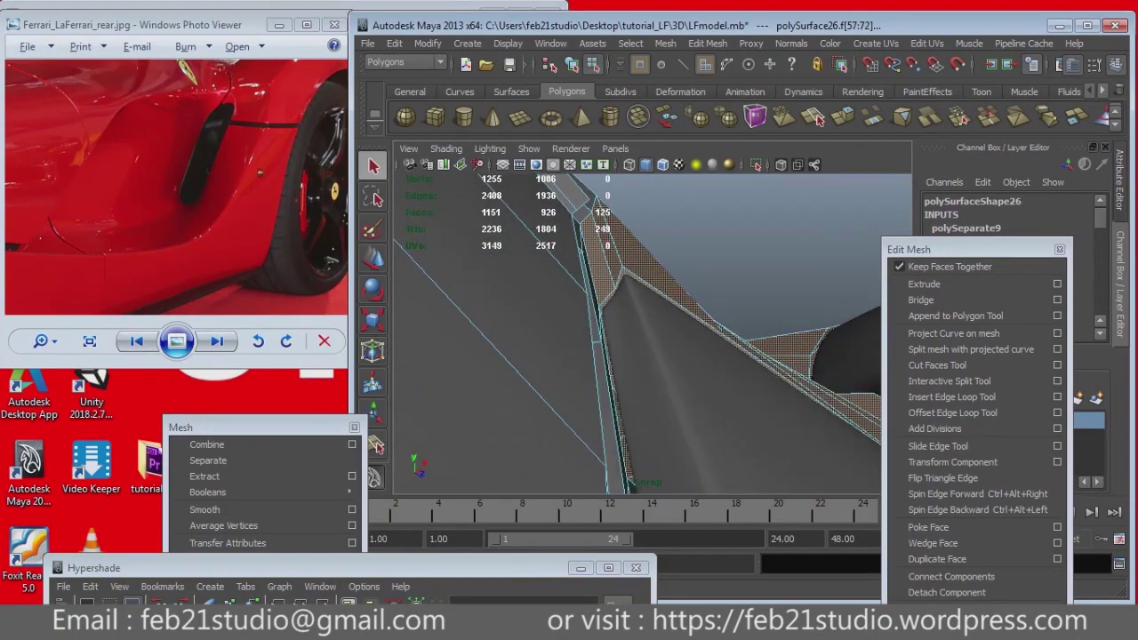
pyautogui.keyDown('alt'); pyautogui.moveTo(640, 356); pyautogui.dragTo(622, 337); pyautogui.keyUp('alt')
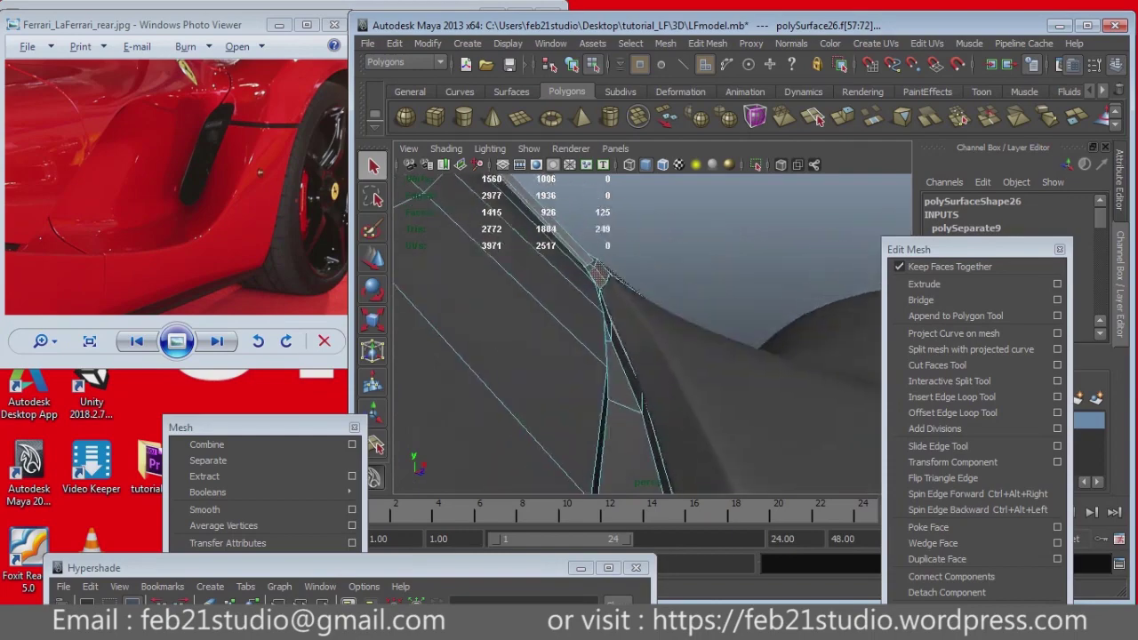
pyautogui.moveTo(812, 392)
pyautogui.keyDown('alt'); pyautogui.mouseDown()
pyautogui.moveTo(647, 248)
pyautogui.moveTo(613, 240)
pyautogui.moveTo(498, 342)
pyautogui.mouseUp(); pyautogui.keyUp('alt')
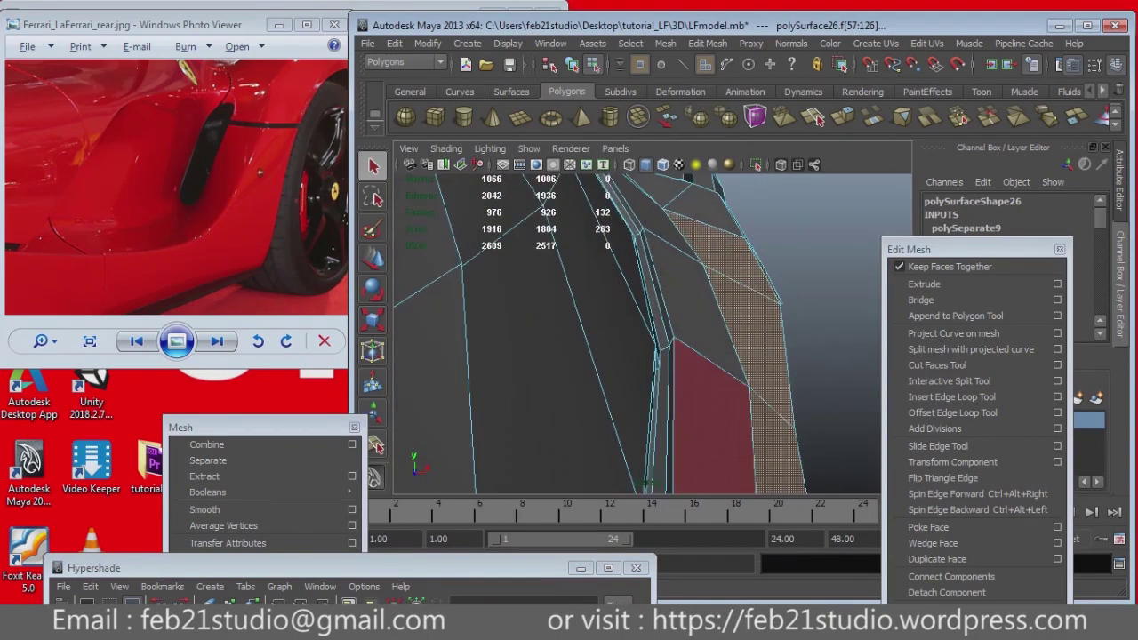
pyautogui.keyDown('alt'); pyautogui.moveTo(498, 342); pyautogui.dragTo(489, 351); pyautogui.keyUp('alt')
pyautogui.keyDown('alt'); pyautogui.moveTo(640, 338); pyautogui.dragTo(587, 359); pyautogui.keyUp('alt')
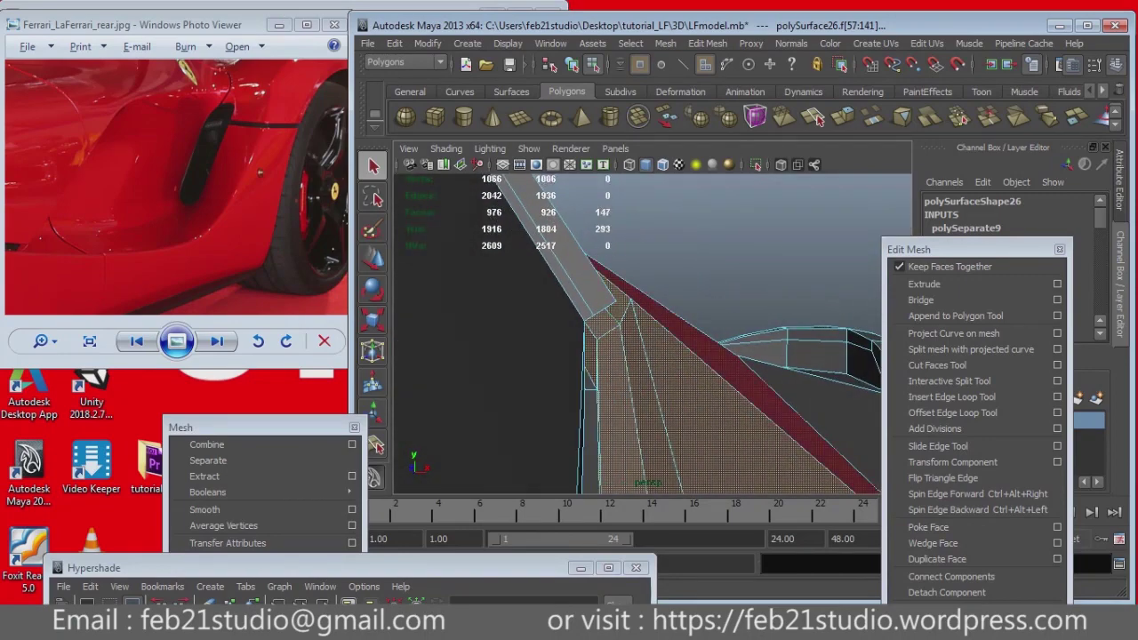
pyautogui.keyDown('alt'); pyautogui.moveTo(587, 359); pyautogui.dragTo(514, 383); pyautogui.keyUp('alt')
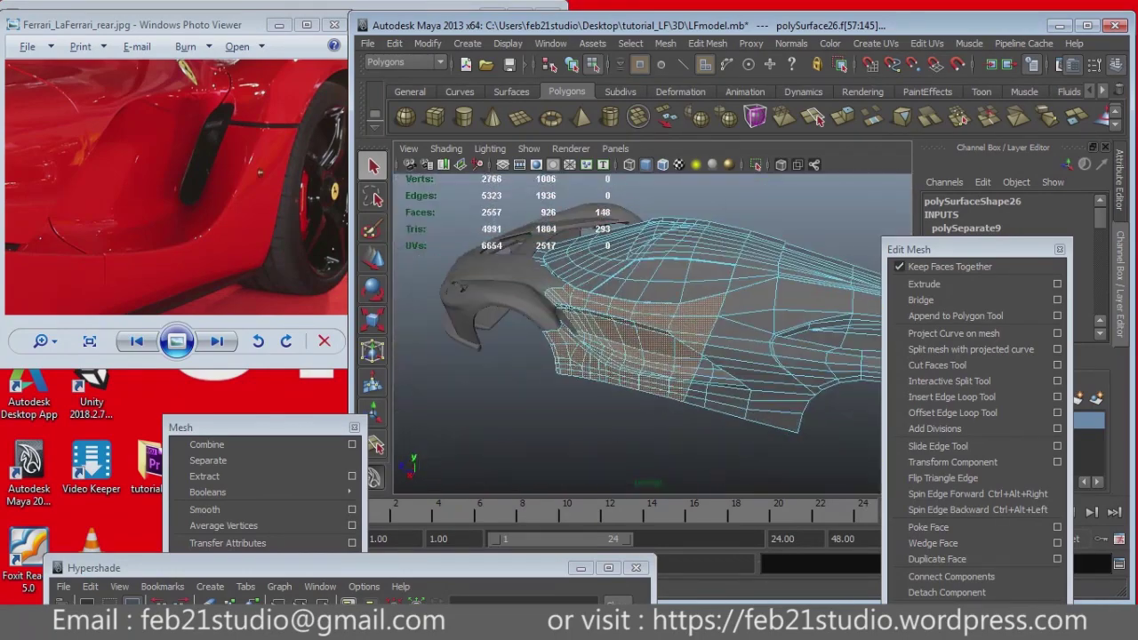
pyautogui.click(208, 459)
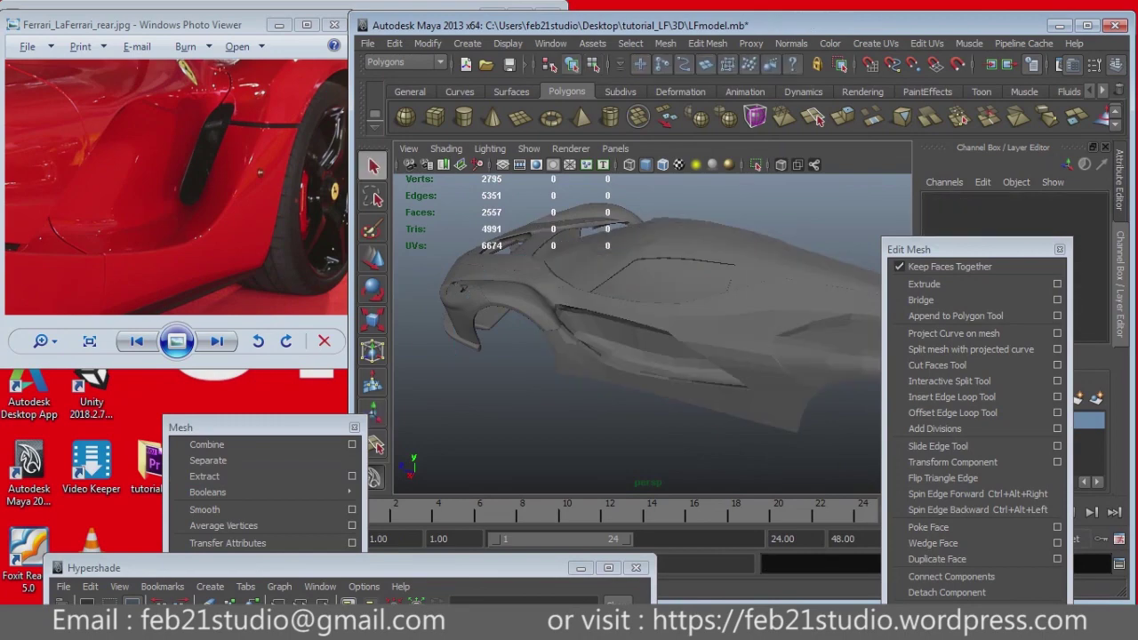
# Step: Select the separated side body panel and inspect it in shaded and wireframe views
pyautogui.click(551, 311)
pyautogui.keyDown('alt'); pyautogui.moveTo(534, 373); pyautogui.dragTo(604, 373); pyautogui.keyUp('alt')
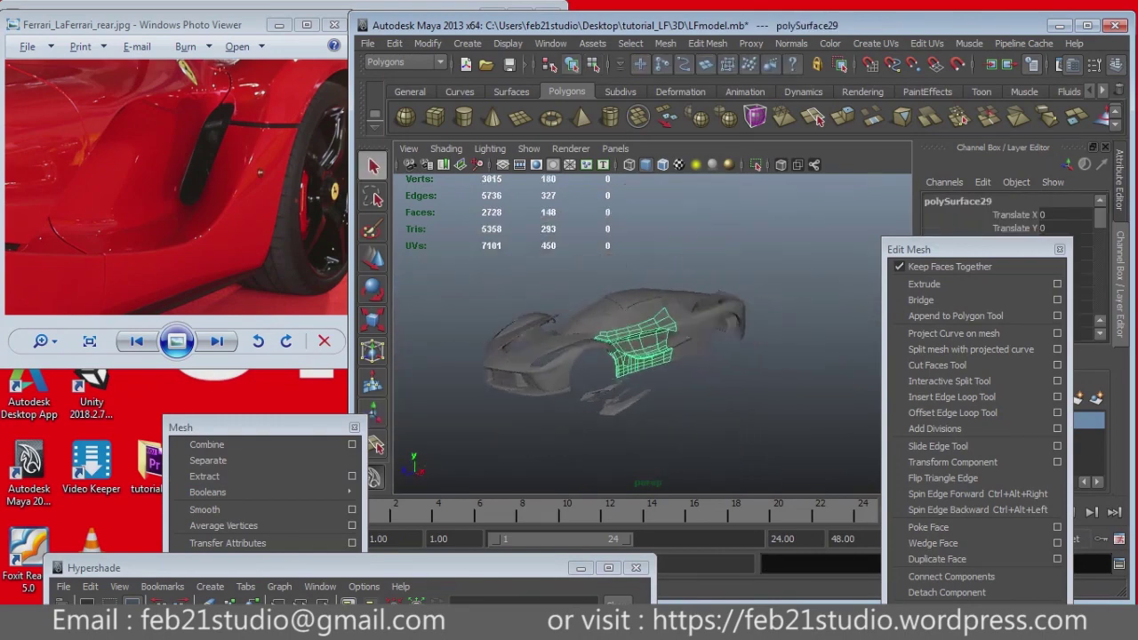
pyautogui.keyDown('alt'); pyautogui.moveTo(604, 373); pyautogui.dragTo(627, 377); pyautogui.keyUp('alt')
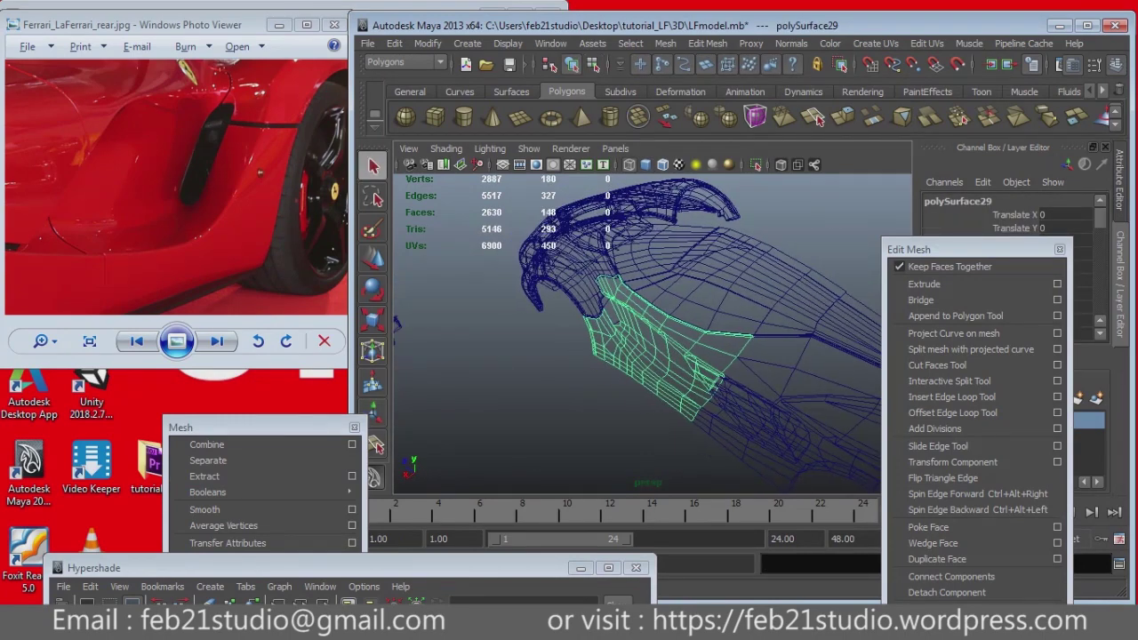
pyautogui.keyDown('alt'); pyautogui.moveTo(536, 322); pyautogui.dragTo(586, 356); pyautogui.keyUp('alt')
pyautogui.press('5')
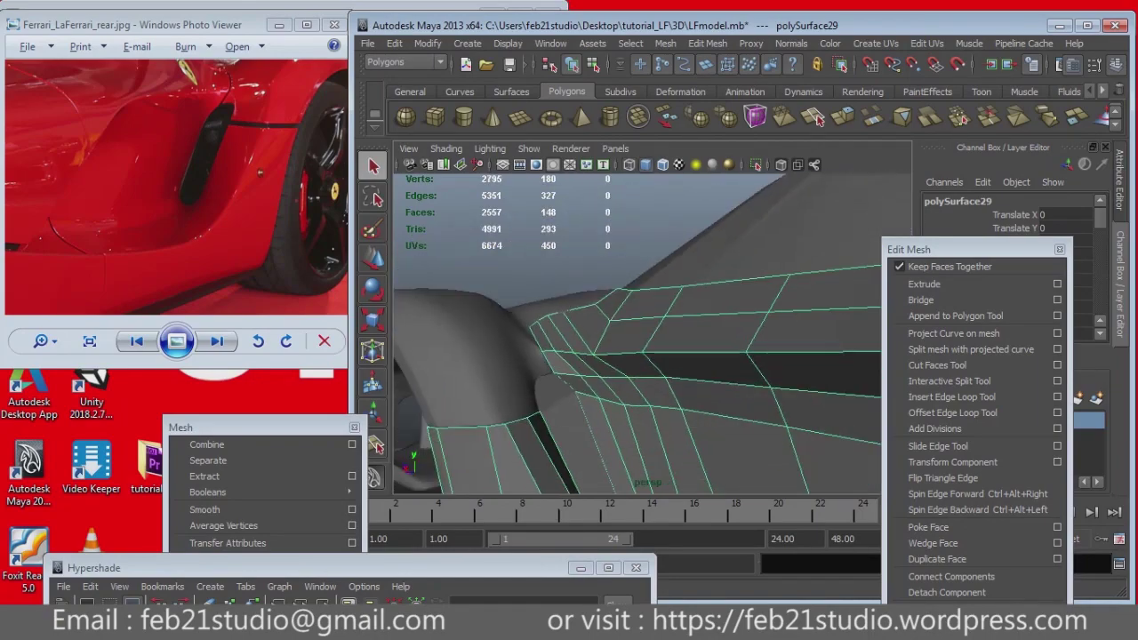
pyautogui.keyDown('alt'); pyautogui.moveTo(622, 355); pyautogui.dragTo(533, 327); pyautogui.keyUp('alt')
pyautogui.scroll(-2, 178, 187)
pyautogui.moveTo(622, 356)
pyautogui.keyDown('alt'); pyautogui.mouseDown()
pyautogui.moveTo(533, 320)
pyautogui.moveTo(551, 324)
pyautogui.mouseUp(); pyautogui.keyUp('alt')
pyautogui.press('4')
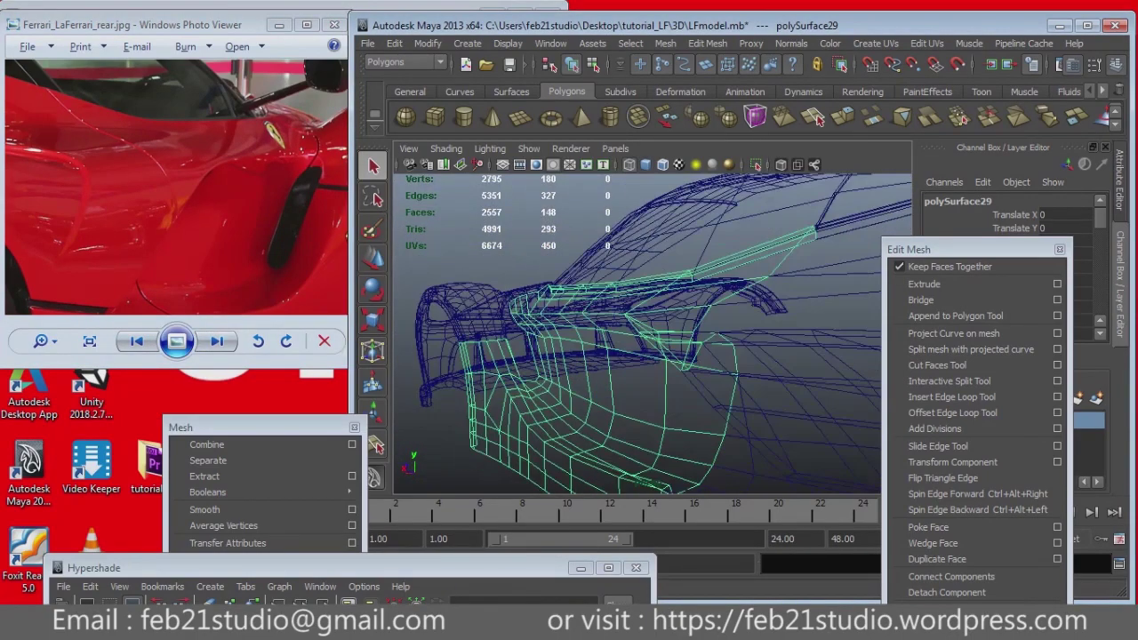
pyautogui.keyDown('alt'); pyautogui.moveTo(551, 325); pyautogui.dragTo(640, 351); pyautogui.keyUp('alt')
# Step: Select the vertical edge line at the panel's rear and detach the rear section along it
pyautogui.press('F10')
pyautogui.keyDown('shift'); pyautogui.click(844, 267); pyautogui.keyUp('shift')
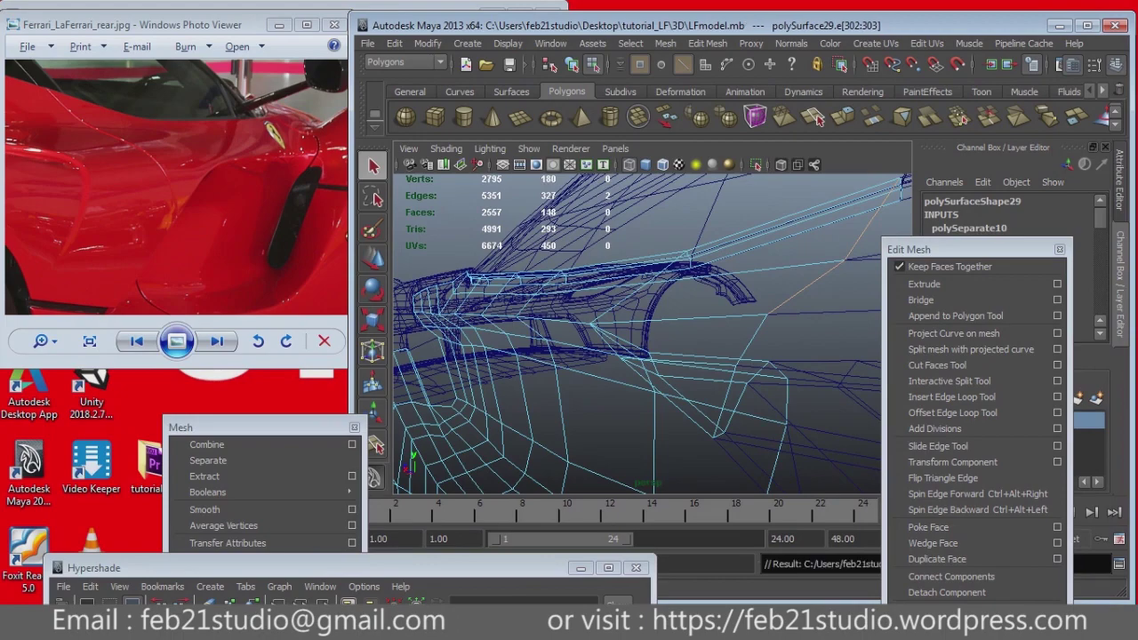
pyautogui.moveTo(623, 374)
pyautogui.keyDown('alt'); pyautogui.mouseDown()
pyautogui.moveTo(594, 293)
pyautogui.moveTo(658, 283)
pyautogui.mouseUp(); pyautogui.keyUp('alt')
pyautogui.keyDown('shift'); pyautogui.click(594, 293); pyautogui.keyUp('shift')
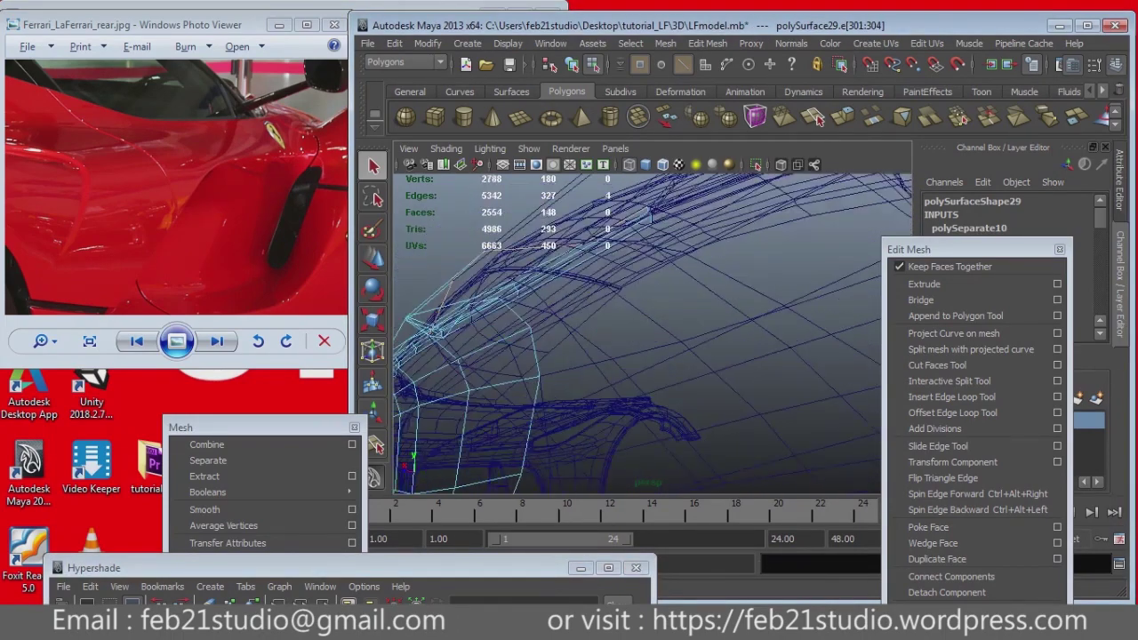
pyautogui.keyDown('shift'); pyautogui.click(658, 283); pyautogui.keyUp('shift')
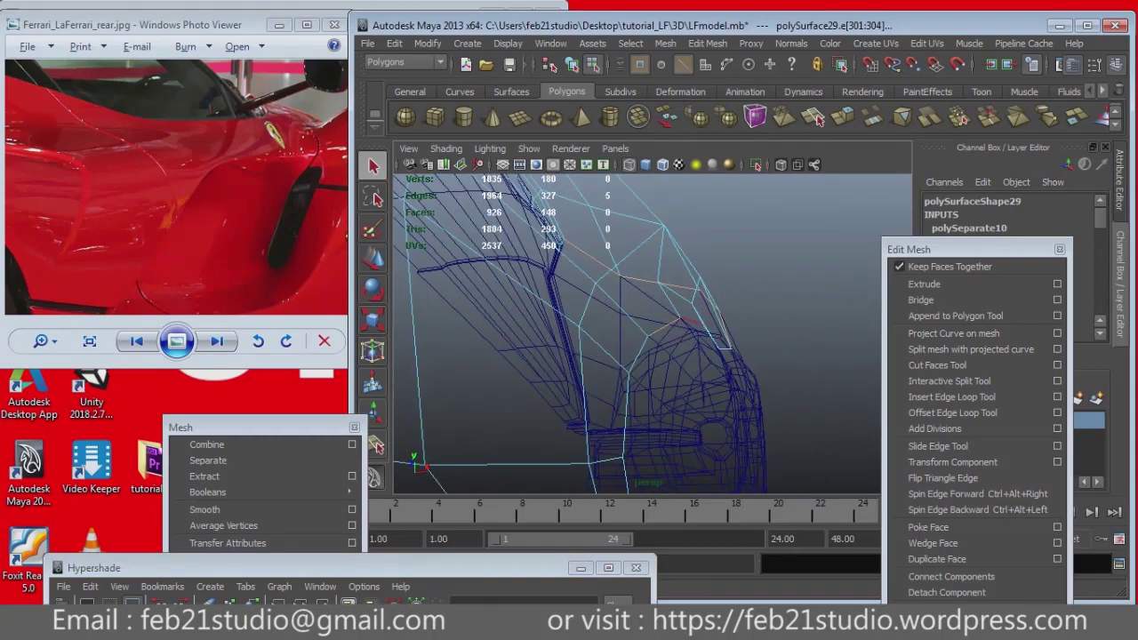
pyautogui.keyDown('alt'); pyautogui.moveTo(722, 342); pyautogui.dragTo(710, 345); pyautogui.keyUp('alt')
pyautogui.keyDown('shift'); pyautogui.click(709, 345); pyautogui.keyUp('shift')
pyautogui.keyDown('alt'); pyautogui.moveTo(694, 329); pyautogui.dragTo(632, 333, button='right'); pyautogui.keyUp('alt')
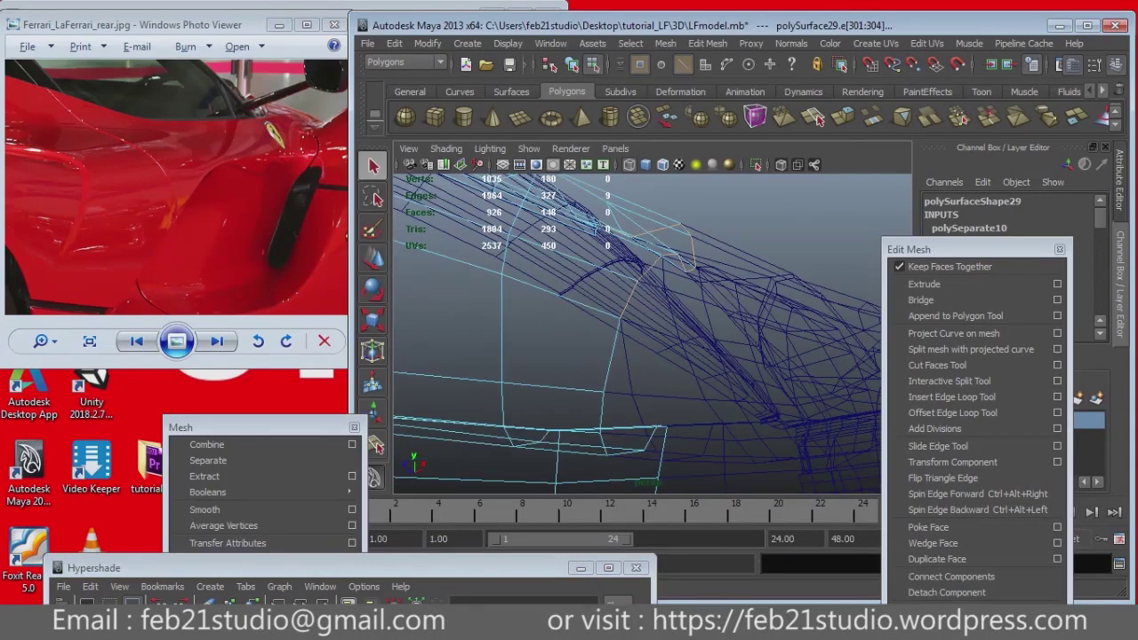
pyautogui.keyDown('shift'); pyautogui.click(632, 333); pyautogui.keyUp('shift')
pyautogui.moveTo(632, 332)
pyautogui.keyDown('alt'); pyautogui.mouseDown()
pyautogui.moveTo(673, 294)
pyautogui.moveTo(649, 329)
pyautogui.mouseUp(); pyautogui.keyUp('alt')
pyautogui.keyDown('shift'); pyautogui.click(673, 293); pyautogui.keyUp('shift')
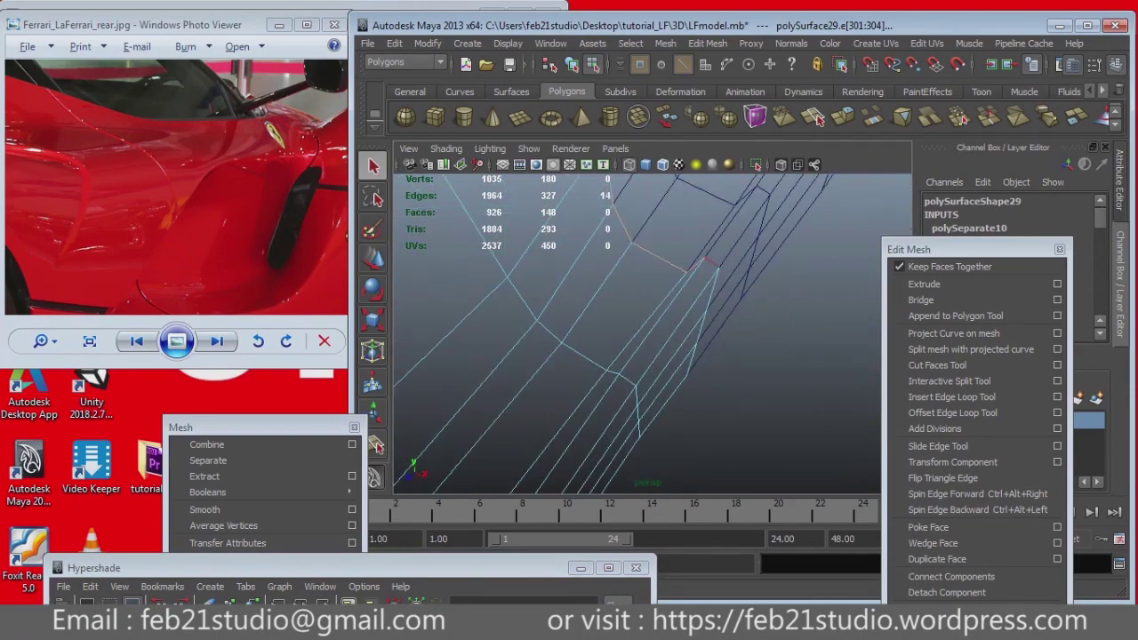
pyautogui.moveTo(649, 329)
pyautogui.keyDown('alt'); pyautogui.mouseDown()
pyautogui.moveTo(613, 294)
pyautogui.moveTo(640, 275)
pyautogui.mouseUp(); pyautogui.keyUp('alt')
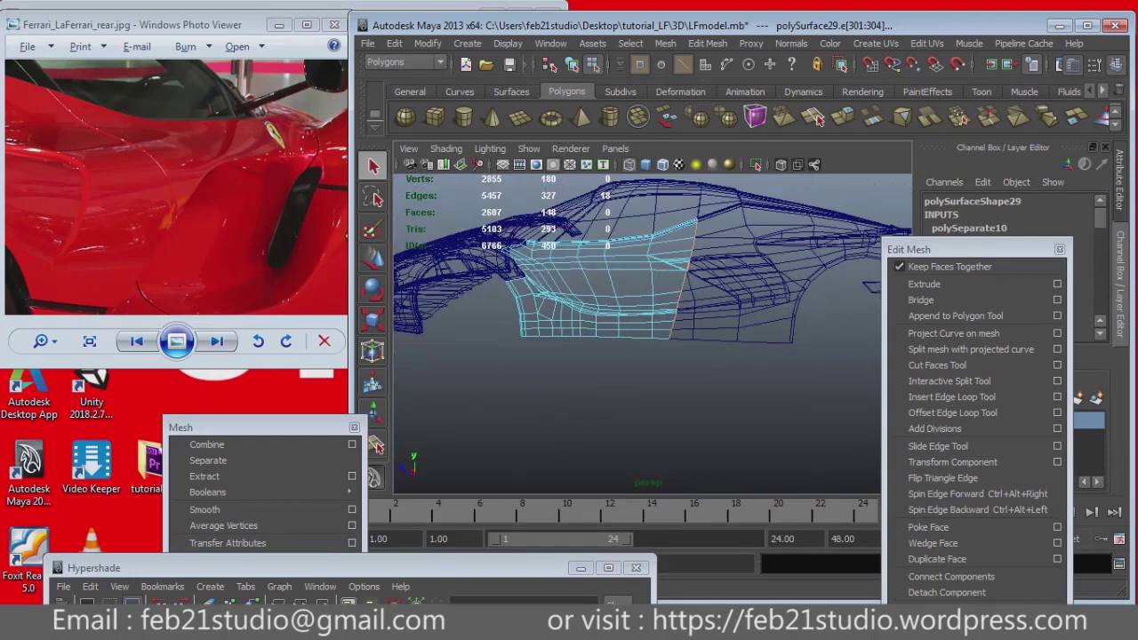
pyautogui.click(816, 117)
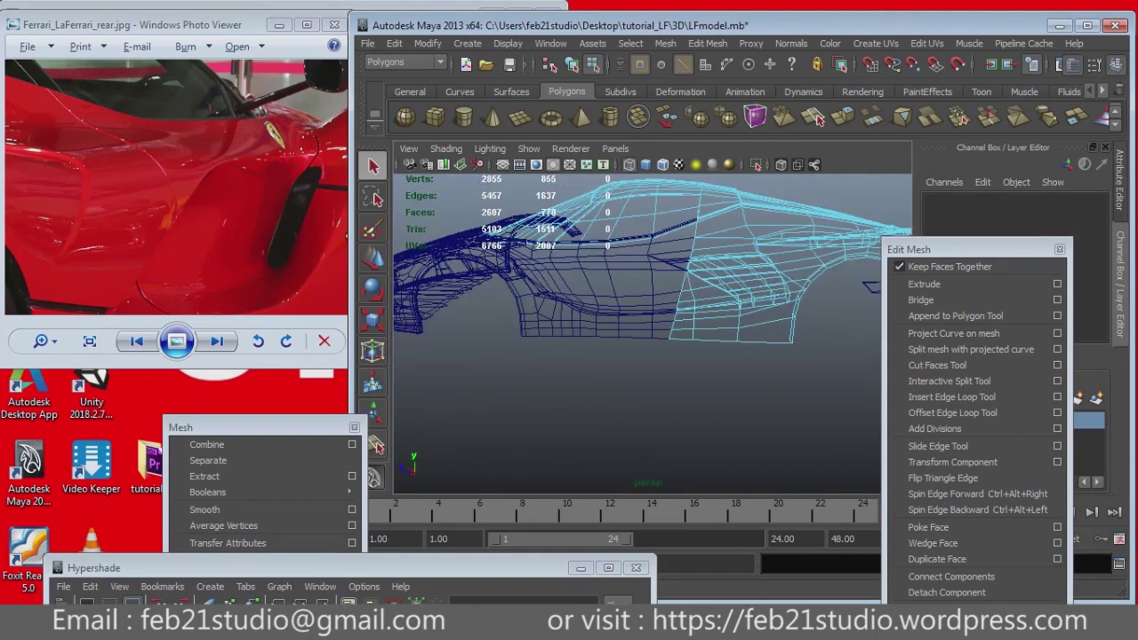
# Step: Frame the separated rear piece and extrude its border edges into a new strip
pyautogui.press('f')
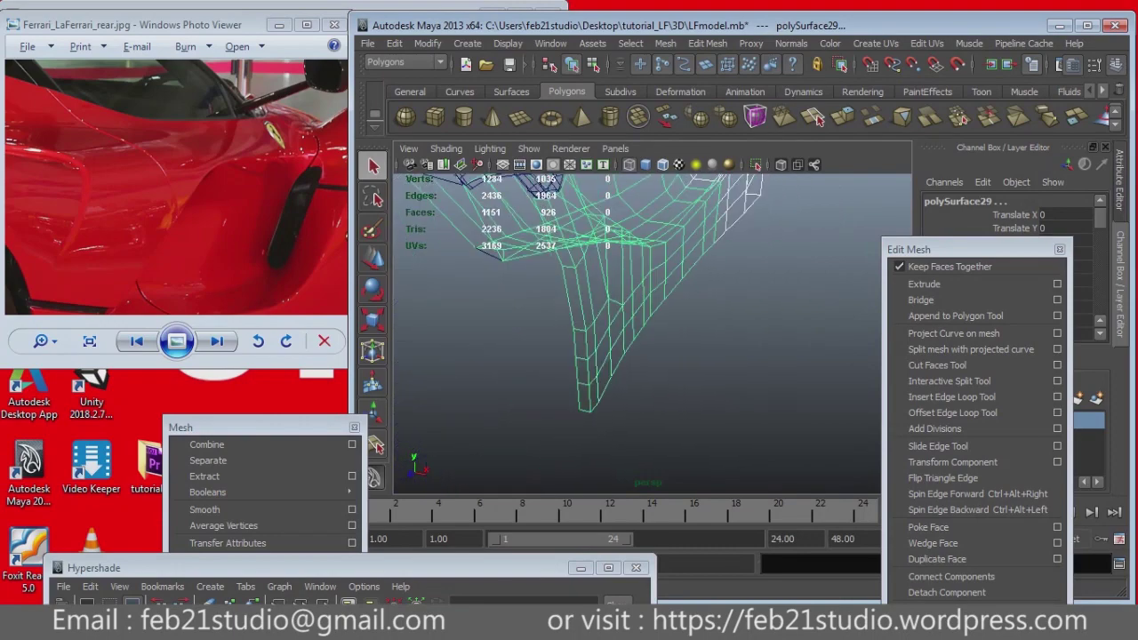
pyautogui.press('F10')
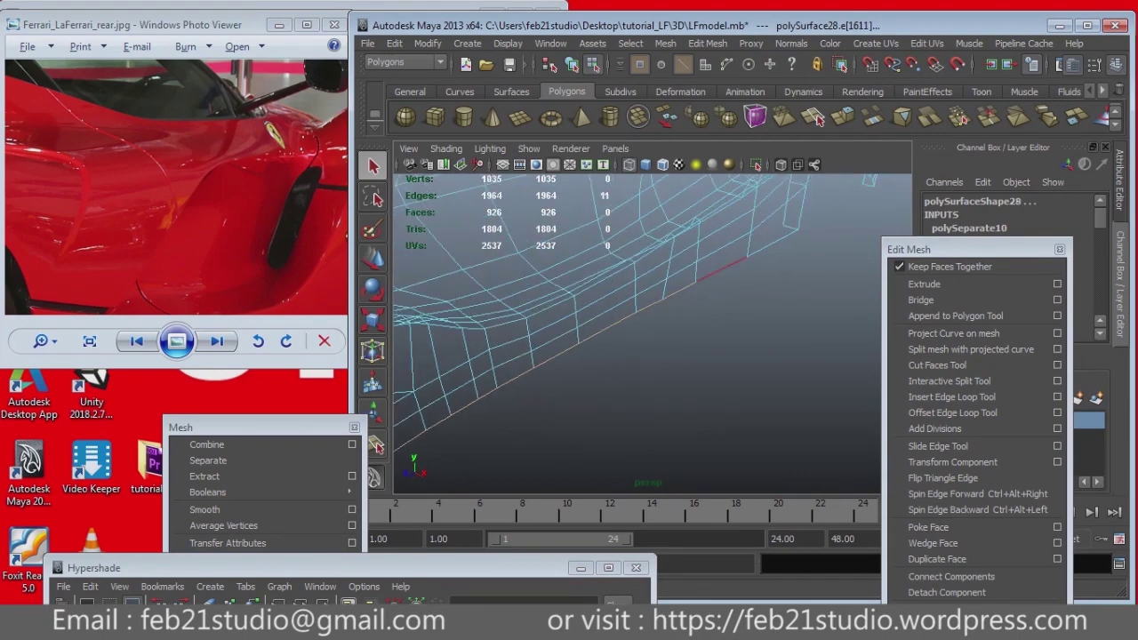
pyautogui.click(924, 284)
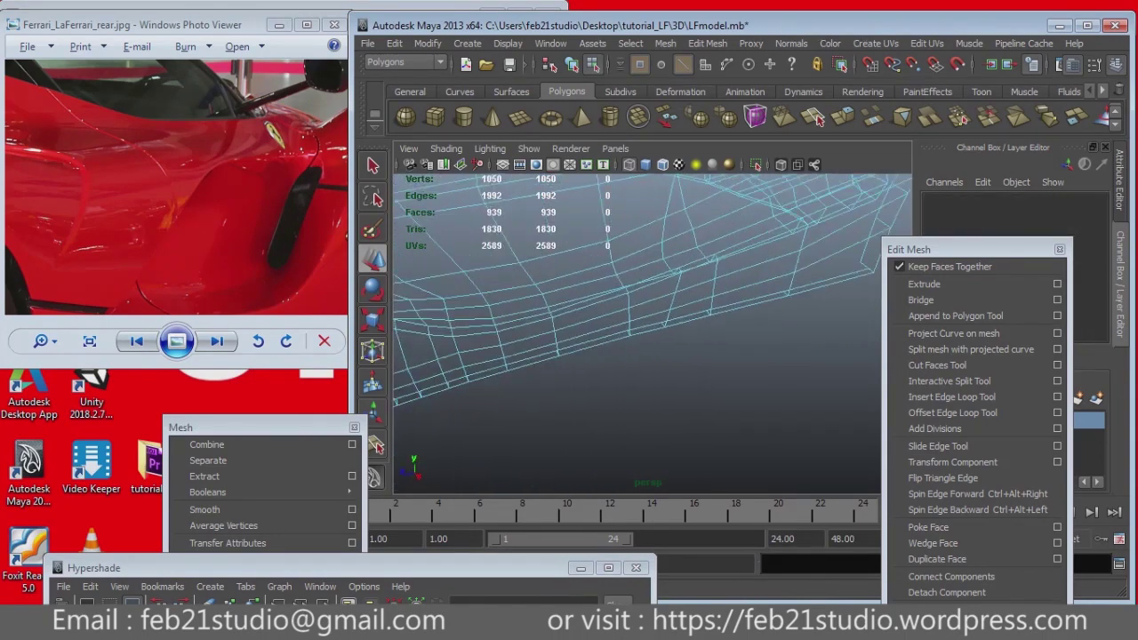
pyautogui.click(648, 303)
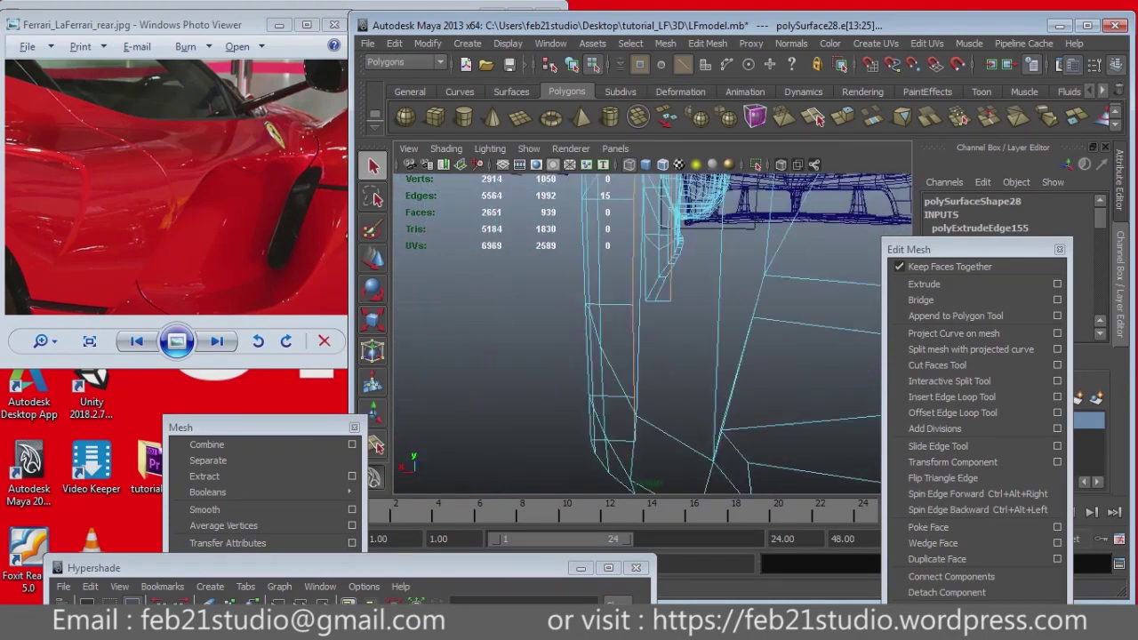
# Step: Clear the edge selection and select the side panel piece polySurface29
pyautogui.press('w')
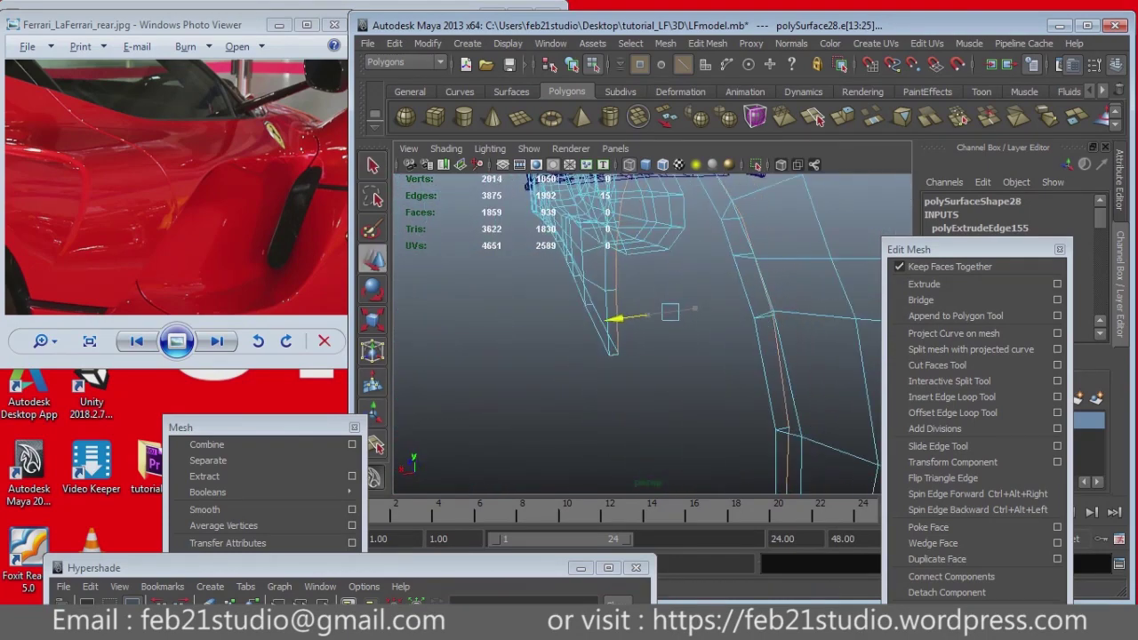
pyautogui.click(498, 400)
pyautogui.keyDown('alt'); pyautogui.moveTo(497, 400); pyautogui.dragTo(533, 391); pyautogui.keyUp('alt')
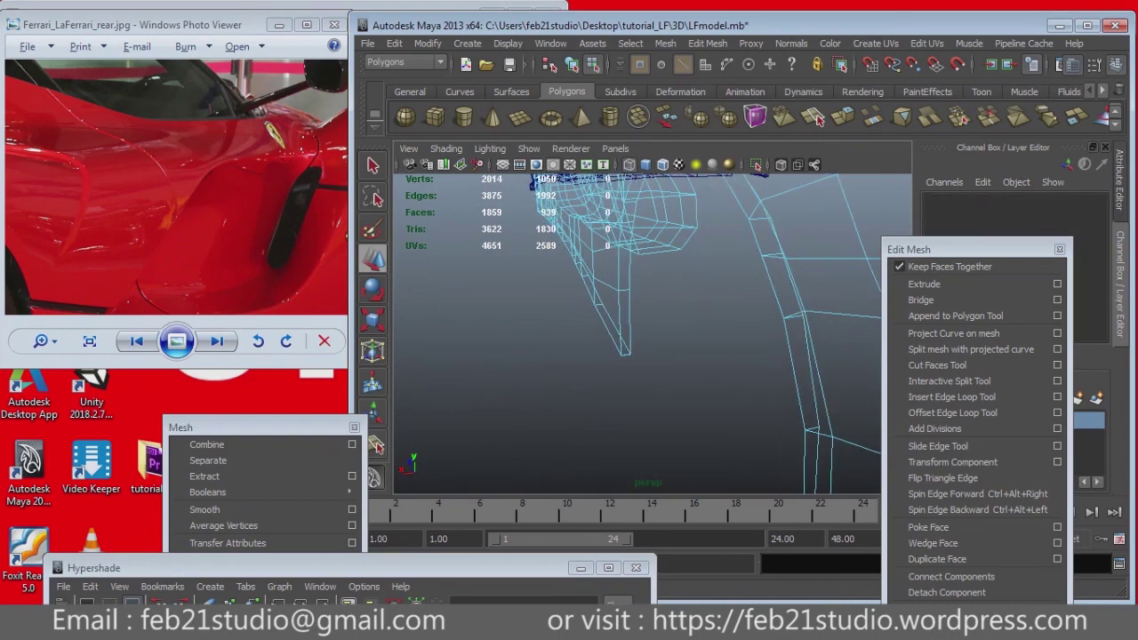
pyautogui.moveTo(622, 355)
pyautogui.keyDown('alt'); pyautogui.mouseDown()
pyautogui.moveTo(622, 303)
pyautogui.moveTo(569, 267)
pyautogui.mouseUp(); pyautogui.keyUp('alt')
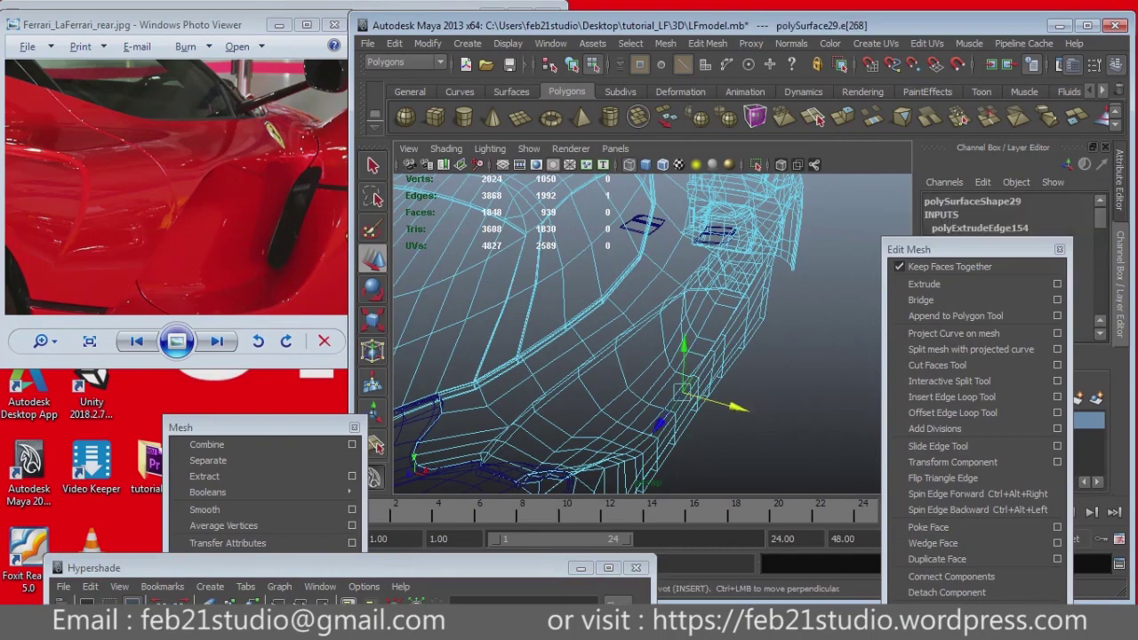
pyautogui.click(623, 356)
pyautogui.moveTo(623, 356)
pyautogui.keyDown('alt'); pyautogui.mouseDown()
pyautogui.moveTo(551, 266)
pyautogui.moveTo(578, 302)
pyautogui.mouseUp(); pyautogui.keyUp('alt')
pyautogui.press('q')
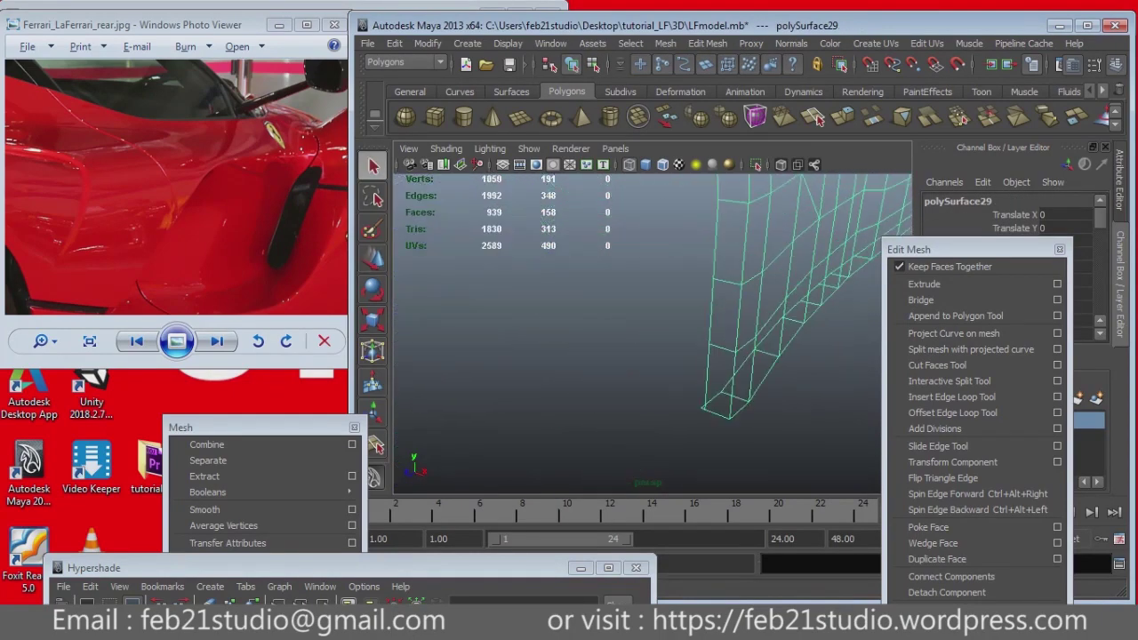
# Step: Pick a corner vertex of polySurface29 and frame the panel's strip in view
pyautogui.press('F9')
pyautogui.click(652, 333)
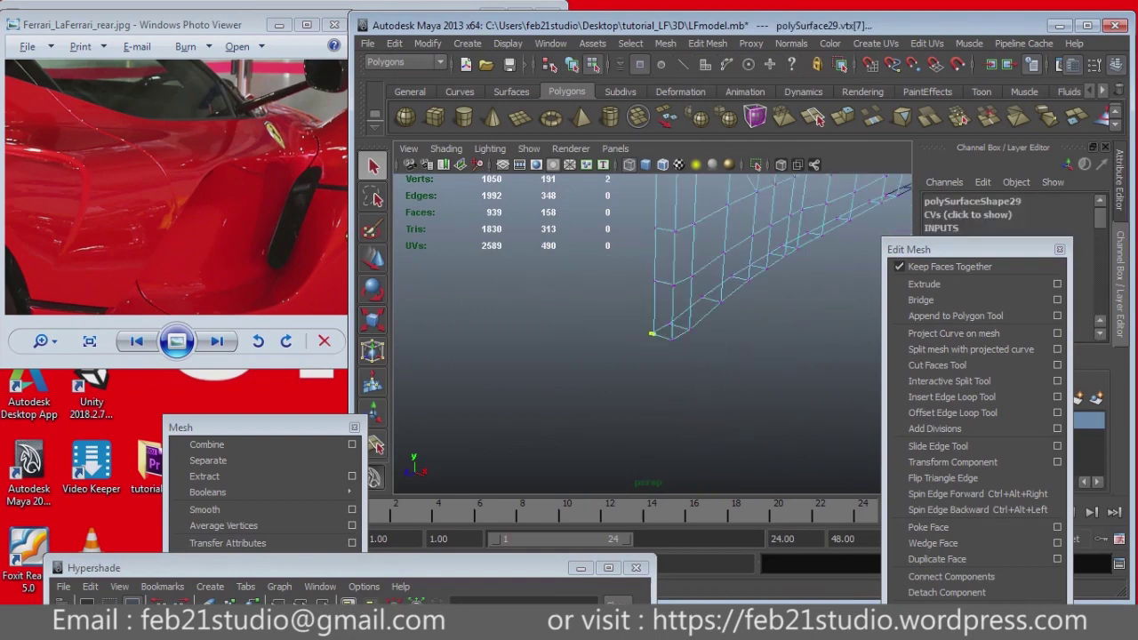
pyautogui.press('f')
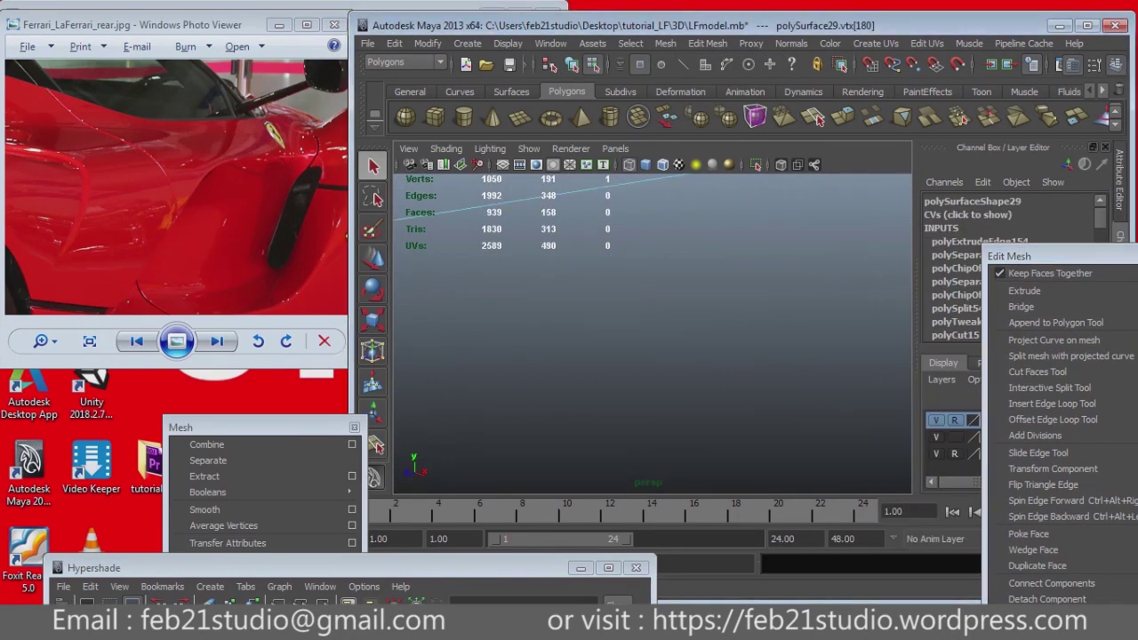
pyautogui.hotkey('ctrl', 'h')
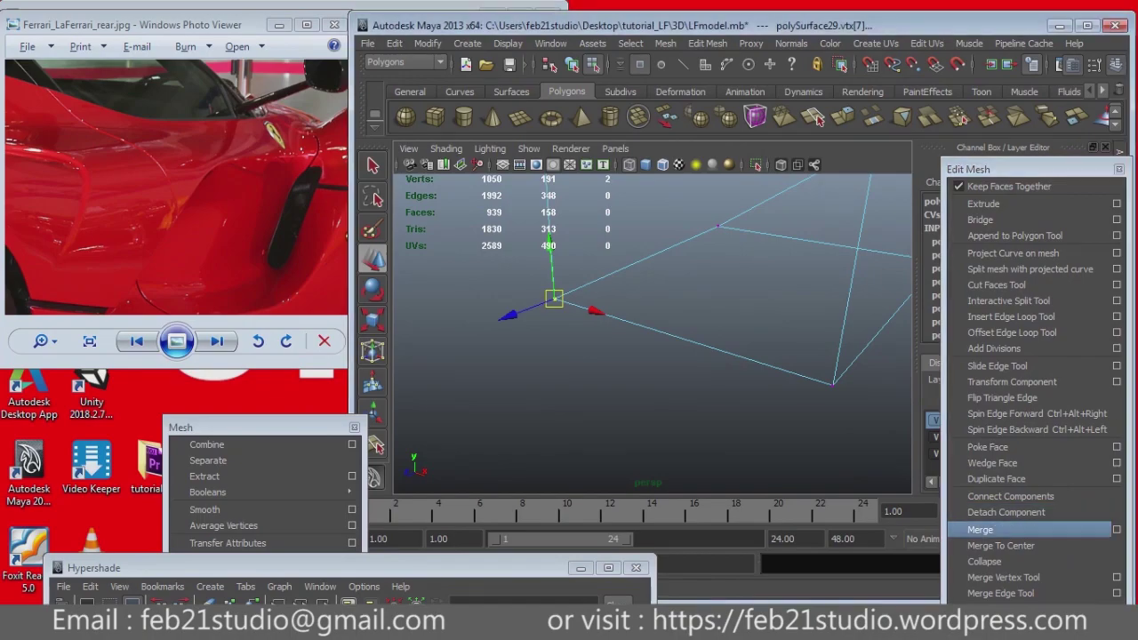
pyautogui.press('f')
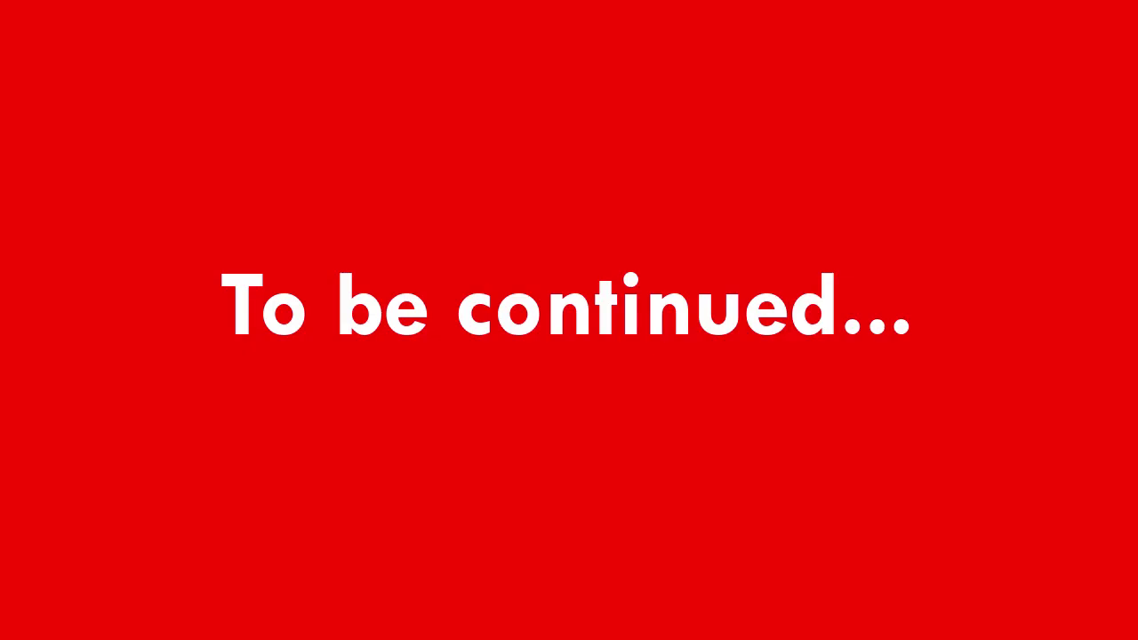